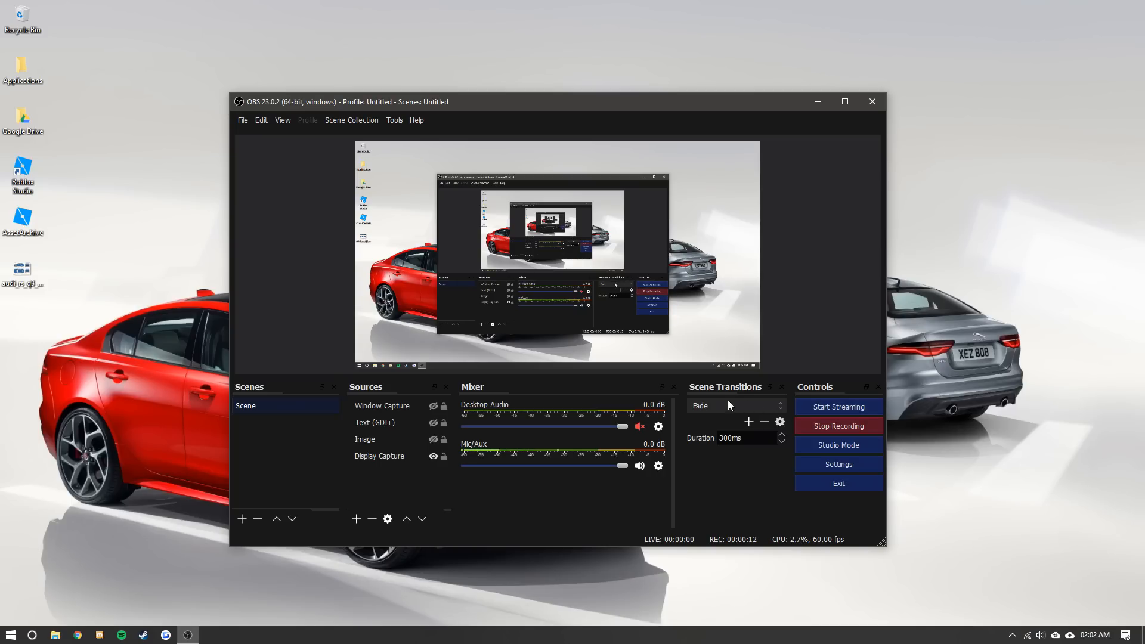
# - Open the audi_rs_q3_2016 blueprint image from the desktop for viewing
pyautogui.doubleClick(12, 279)
pyautogui.moveTo(361, 74); pyautogui.dragTo(435, 58)
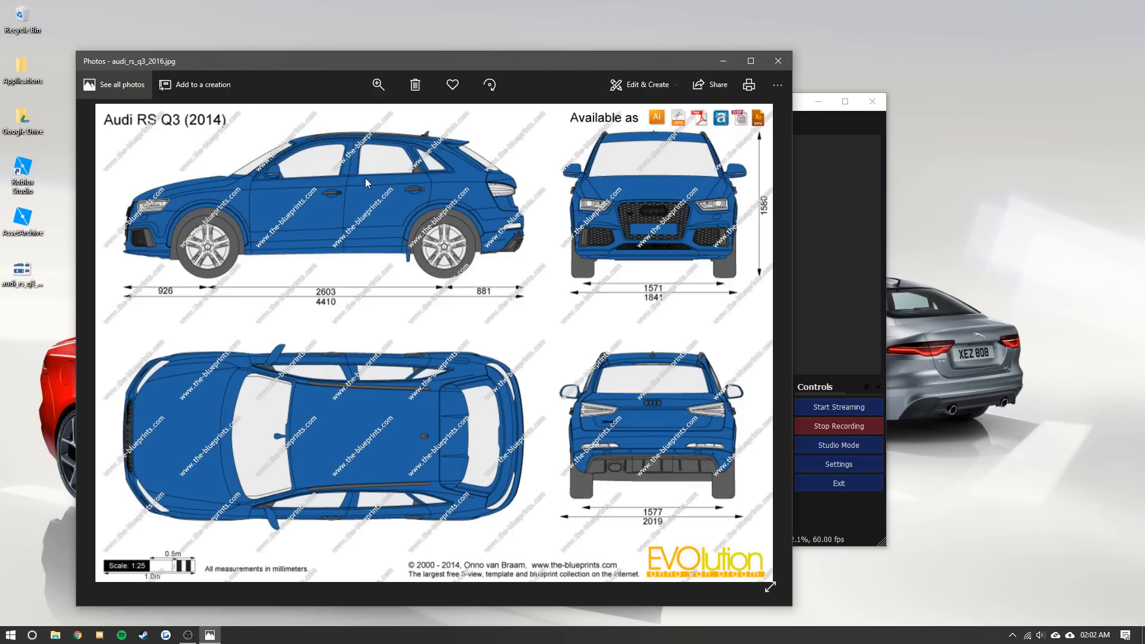
# - Switch to Chrome and load the Photopea website
pyautogui.click(76, 634)
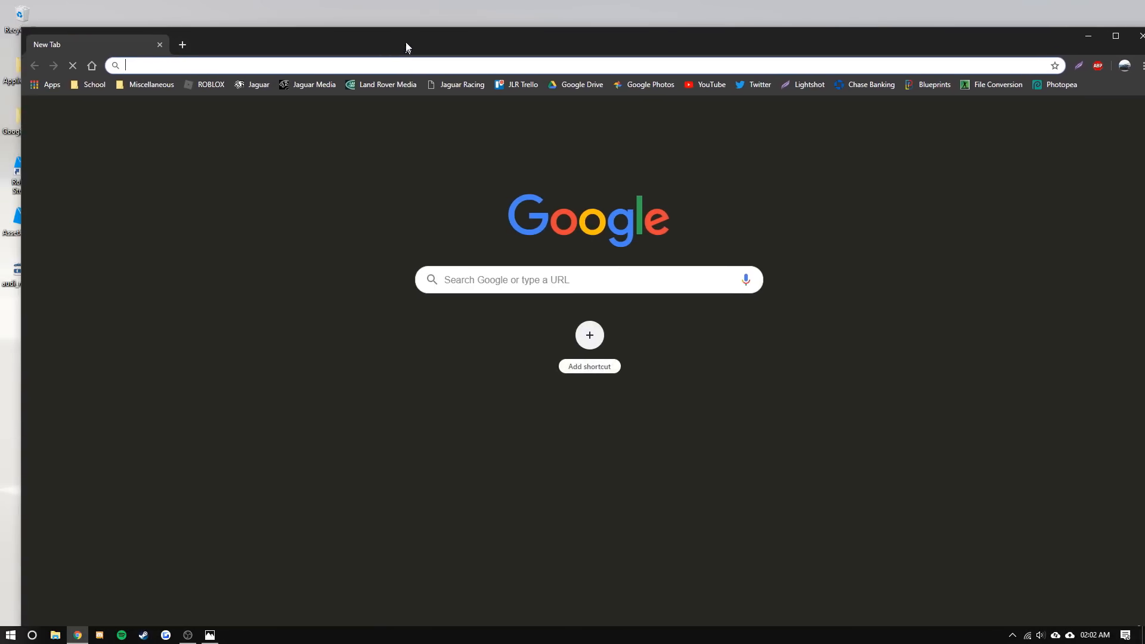
pyautogui.moveTo(406, 44); pyautogui.dragTo(375, 13)
pyautogui.write('phot')
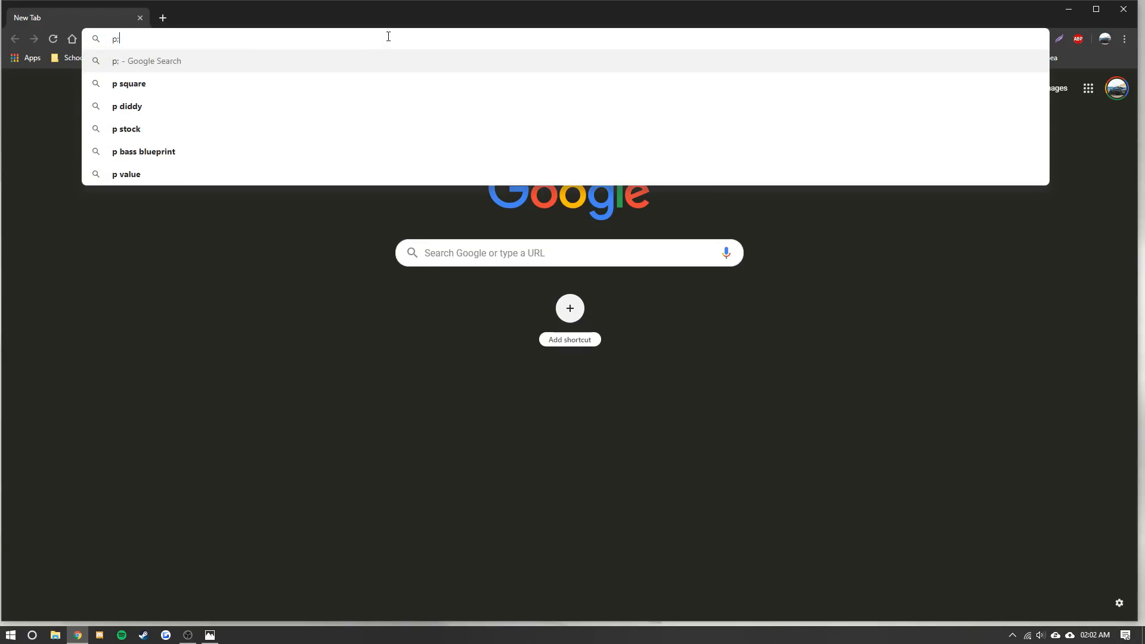
pyautogui.press('Return')
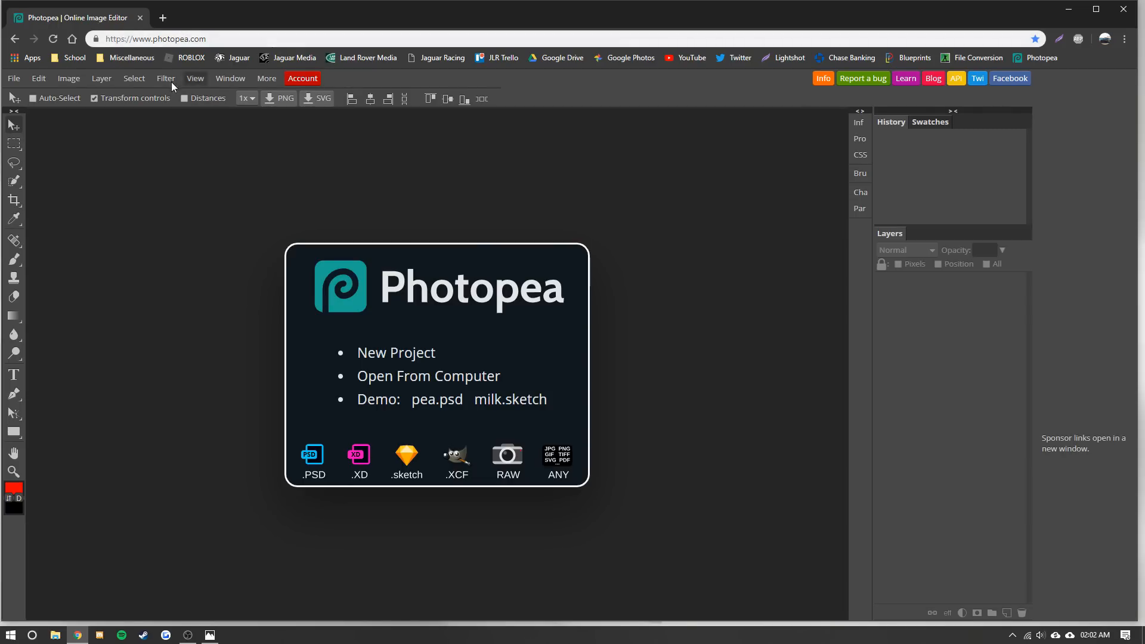
# - Open the audi_rs_q3_2016 image from the Desktop folder for editing
pyautogui.click(12, 78)
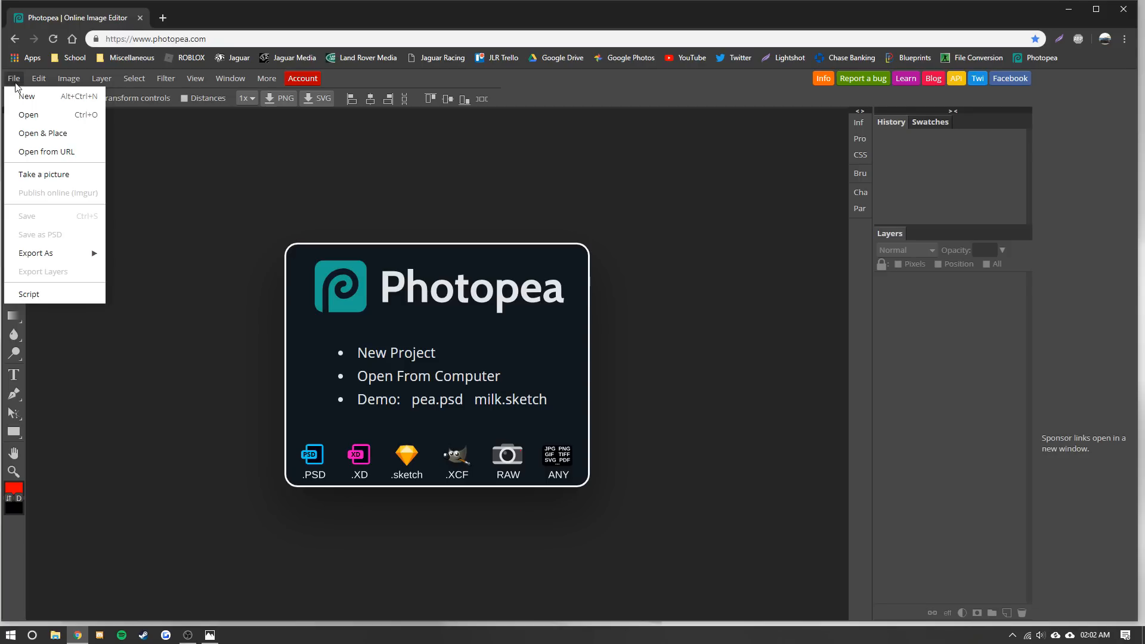
pyautogui.click(29, 113)
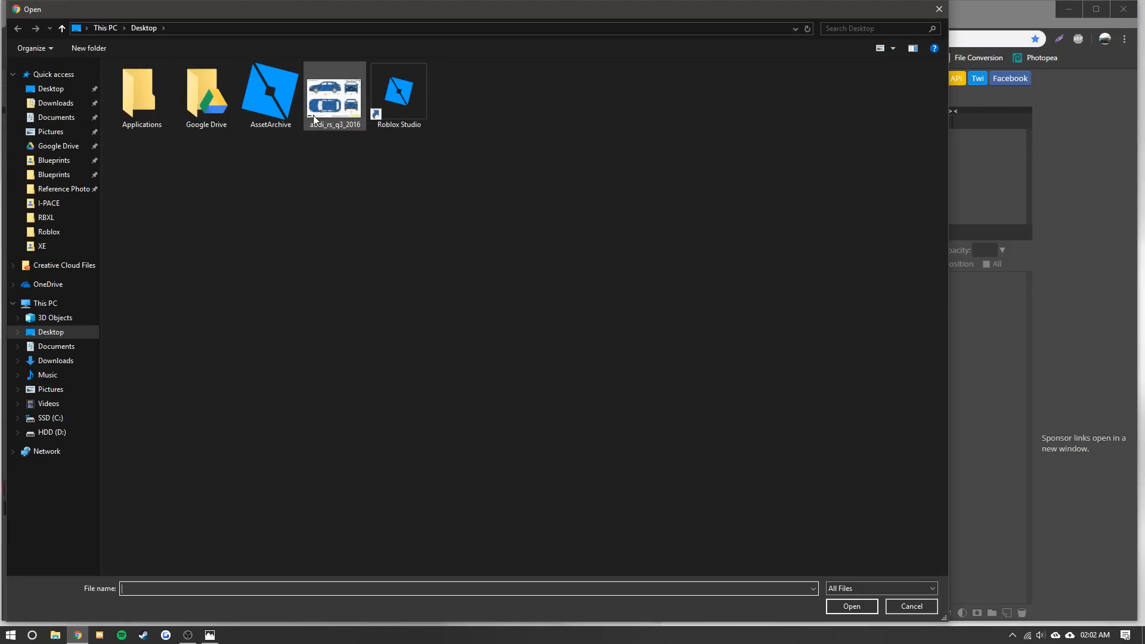
pyautogui.doubleClick(349, 100)
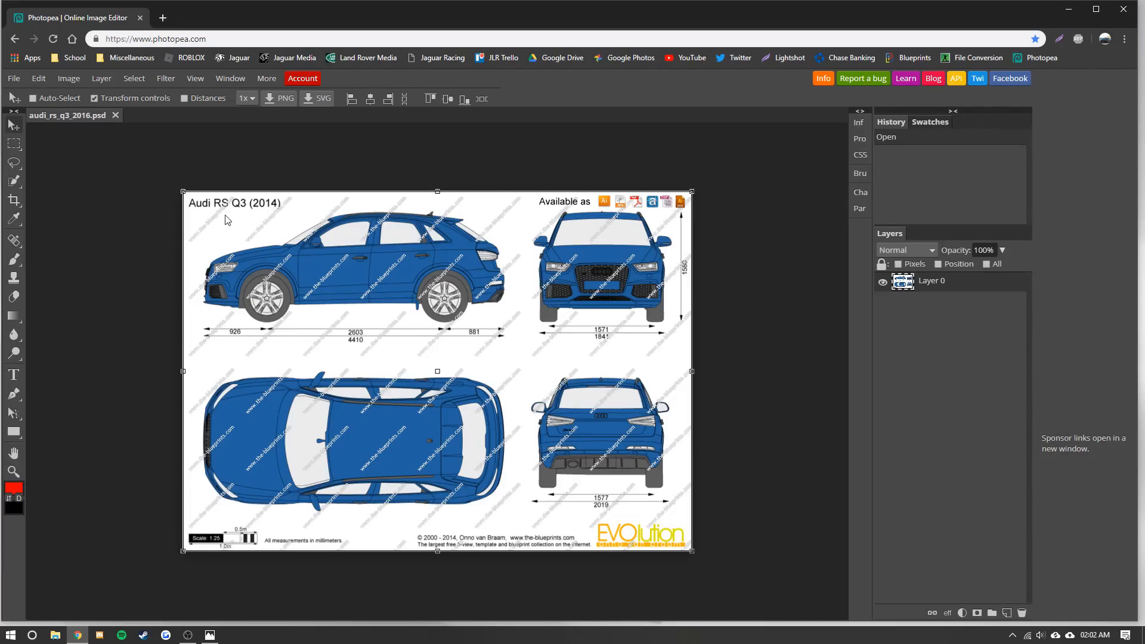
# - Draw a crop box around the car's side view and fit its vertical edges to the front and rear bumpers
pyautogui.press('c')
pyautogui.moveTo(190, 201); pyautogui.dragTo(521, 322)
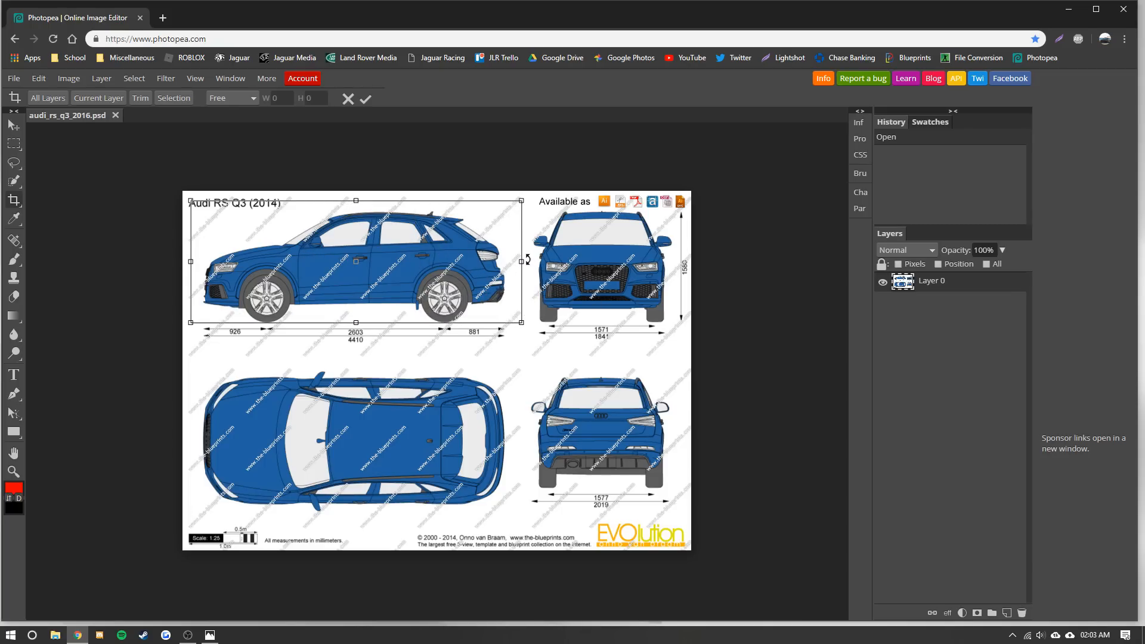
pyautogui.scroll(5, 522, 261)
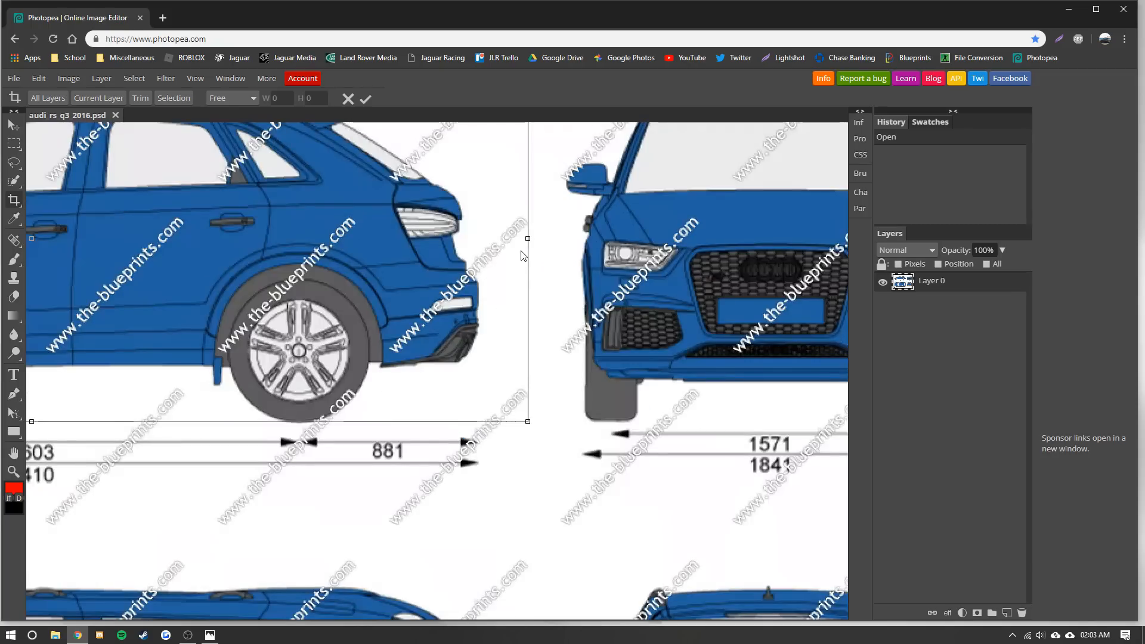
pyautogui.moveTo(527, 241); pyautogui.dragTo(482, 240)
pyautogui.hscroll(-10, 310, 292)
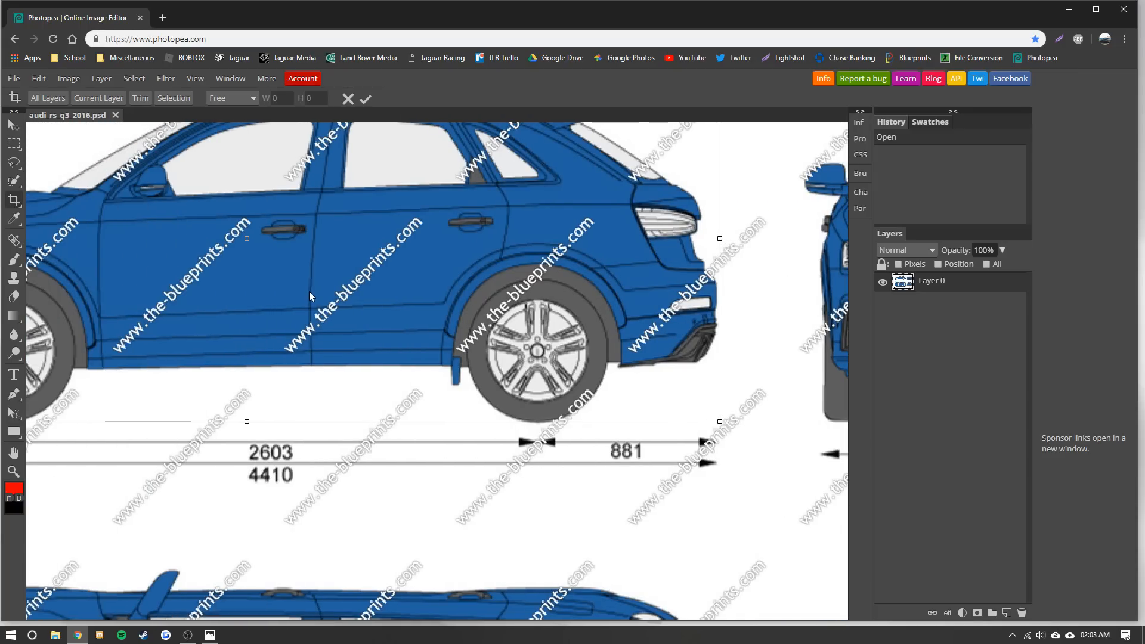
pyautogui.hscroll(-5, 238, 280)
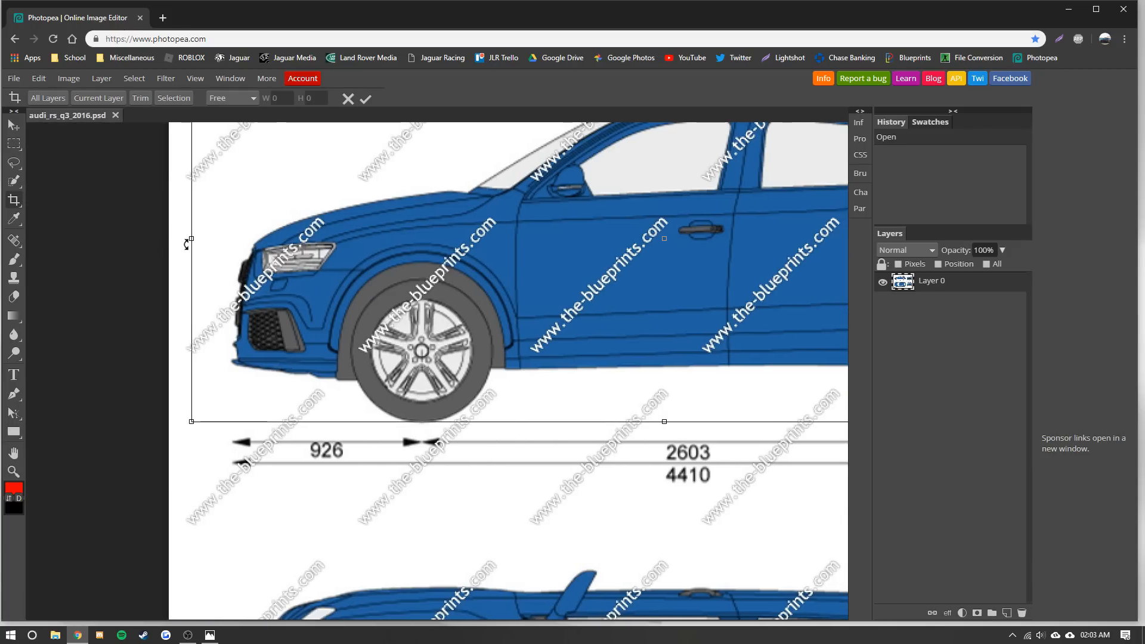
pyautogui.moveTo(192, 238); pyautogui.dragTo(247, 238)
# - Align the bottom edge of the side-view crop box with the underside of the tyres
pyautogui.scroll(3, 199, 237)
pyautogui.keyDown('alt'); pyautogui.scroll(-2, 323, 255); pyautogui.keyUp('alt')
pyautogui.hscroll(-2, 629, 353)
pyautogui.hscroll(6, 596, 345)
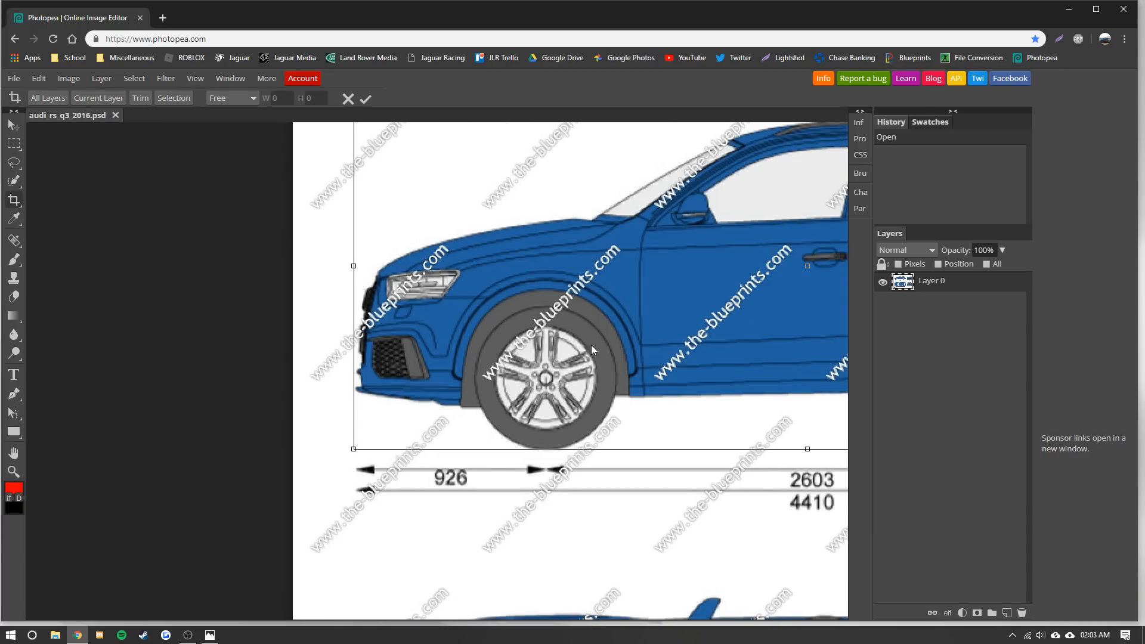
pyautogui.hscroll(4, 496, 323)
pyautogui.scroll(-2, 497, 317)
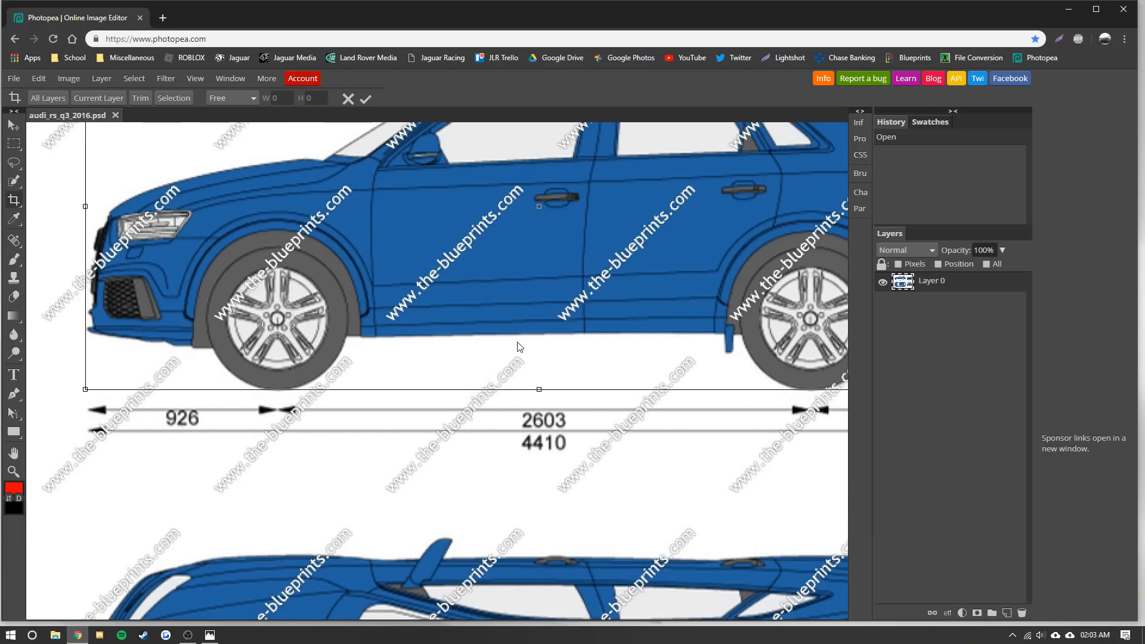
pyautogui.keyDown('alt'); pyautogui.scroll(1, 528, 377); pyautogui.keyUp('alt')
pyautogui.moveTo(501, 397); pyautogui.dragTo(500, 403)
pyautogui.keyDown('alt'); pyautogui.scroll(-3, 513, 358); pyautogui.keyUp('alt')
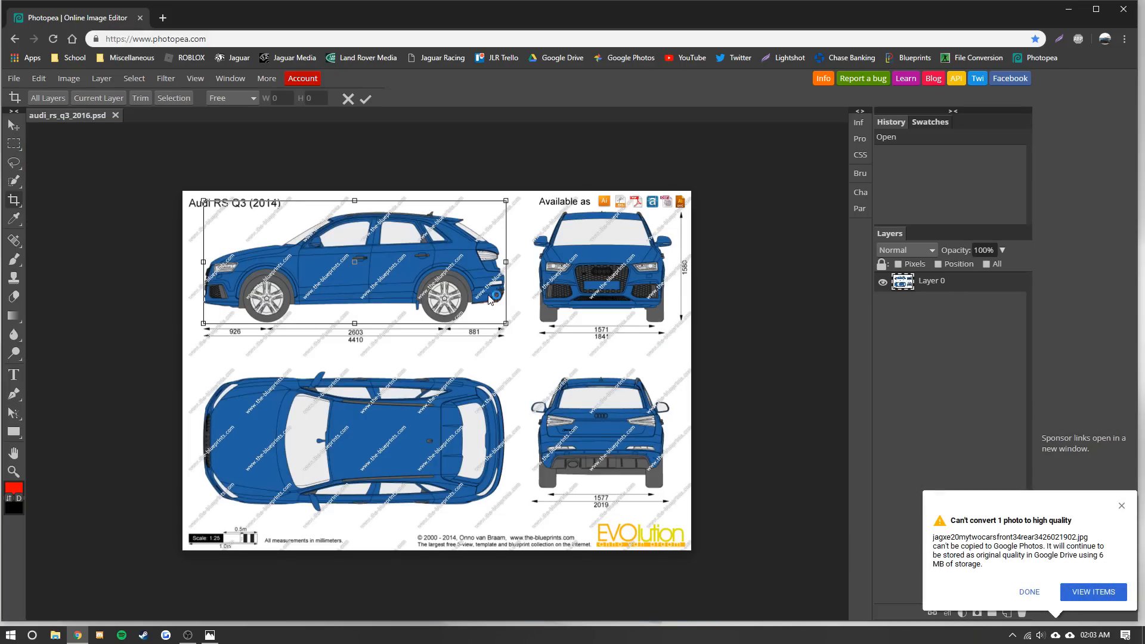
# - Dismiss the photo notification and lower the crop box's top edge to the tip of the roof antenna
pyautogui.keyDown('alt'); pyautogui.scroll(4, 495, 301); pyautogui.keyUp('alt')
pyautogui.scroll(1, 789, 352)
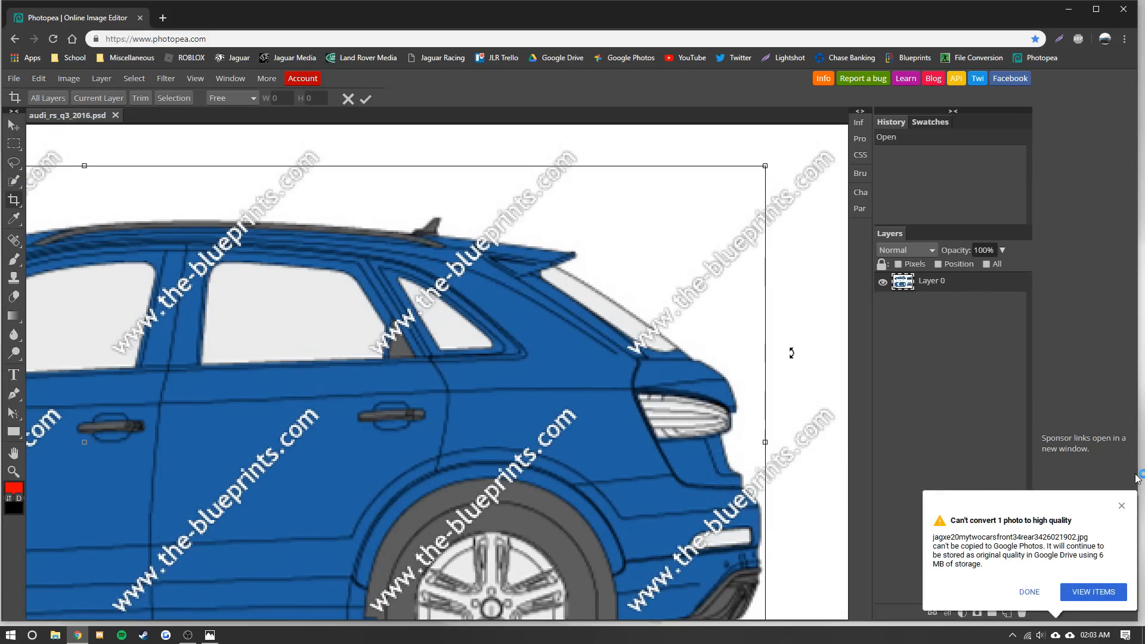
pyautogui.click(1122, 506)
pyautogui.moveTo(85, 169); pyautogui.dragTo(83, 219)
pyautogui.keyDown('alt'); pyautogui.scroll(4, 378, 126); pyautogui.keyUp('alt')
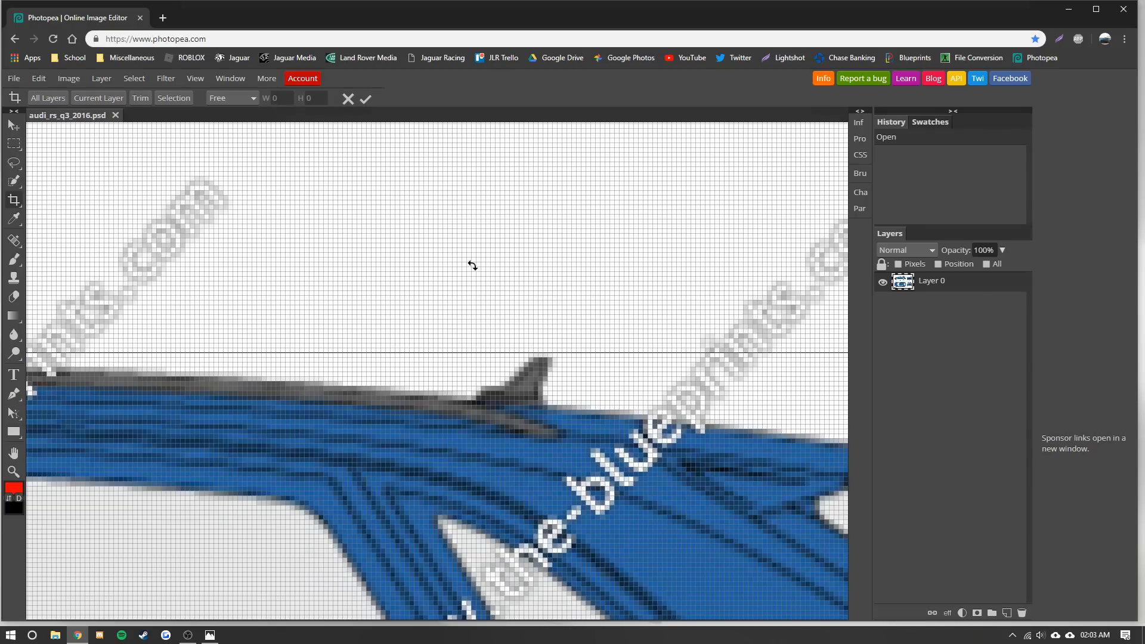
pyautogui.keyDown('alt'); pyautogui.scroll(-5, 575, 374); pyautogui.keyUp('alt')
pyautogui.keyDown('alt'); pyautogui.scroll(2, 606, 356); pyautogui.keyUp('alt')
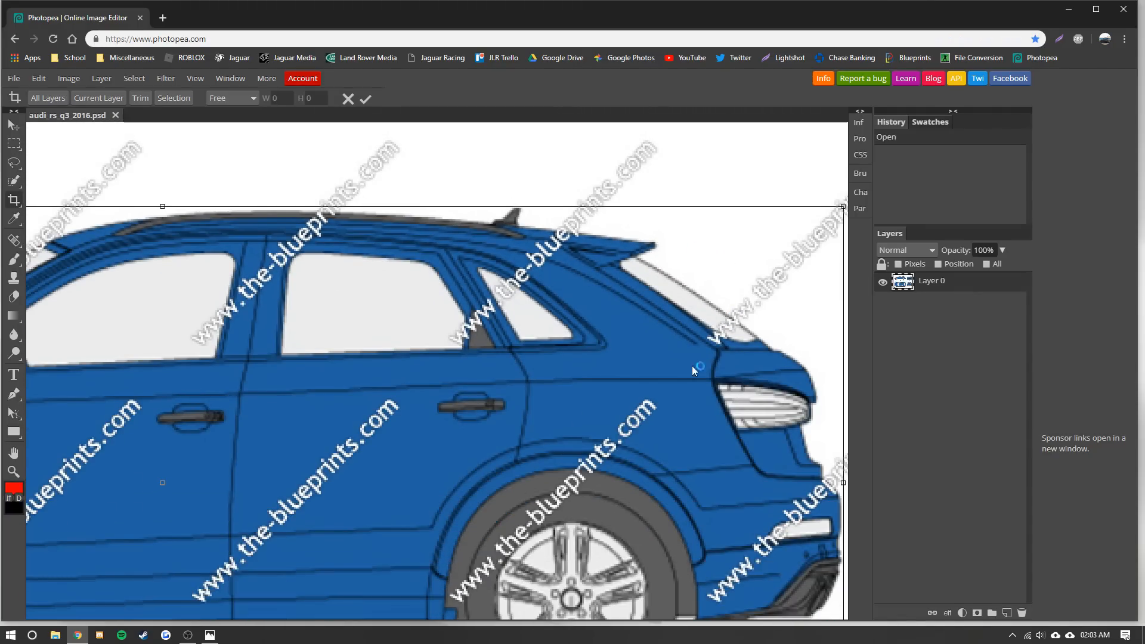
pyautogui.keyDown('ctrl'); pyautogui.scroll(-9, 605, 356); pyautogui.keyUp('ctrl')
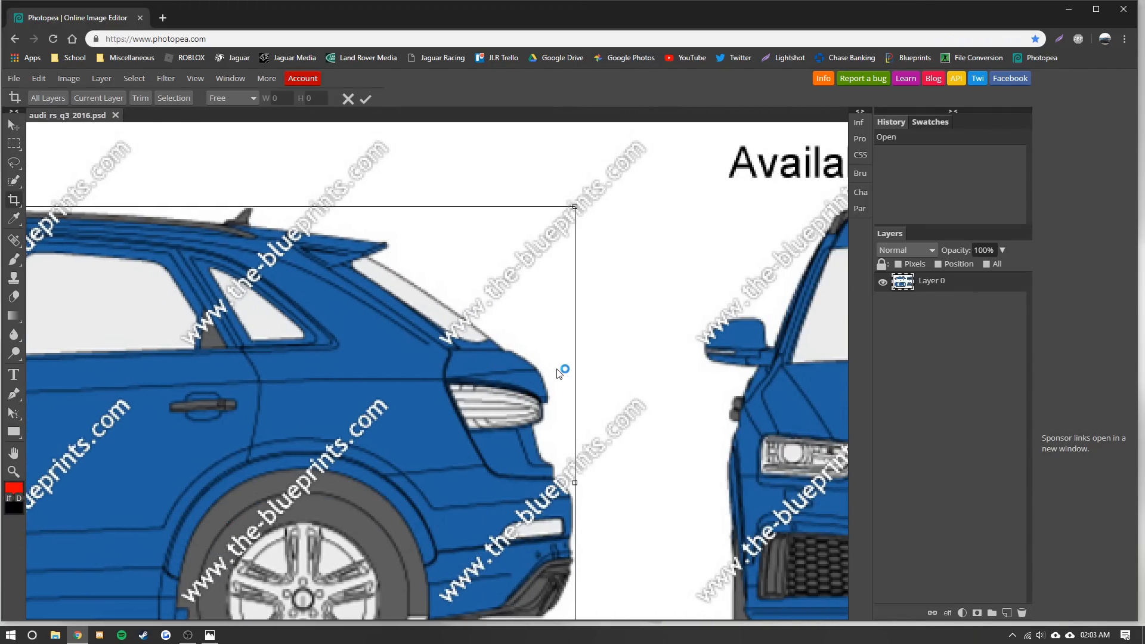
pyautogui.scroll(-5, 564, 372)
pyautogui.keyDown('alt'); pyautogui.scroll(2, 596, 319); pyautogui.keyUp('alt')
pyautogui.moveTo(538, 331); pyautogui.dragTo(537, 303)
pyautogui.keyDown('alt'); pyautogui.scroll(-4, 354, 297); pyautogui.keyUp('alt')
pyautogui.keyDown('alt'); pyautogui.scroll(-3, 256, 341); pyautogui.keyUp('alt')
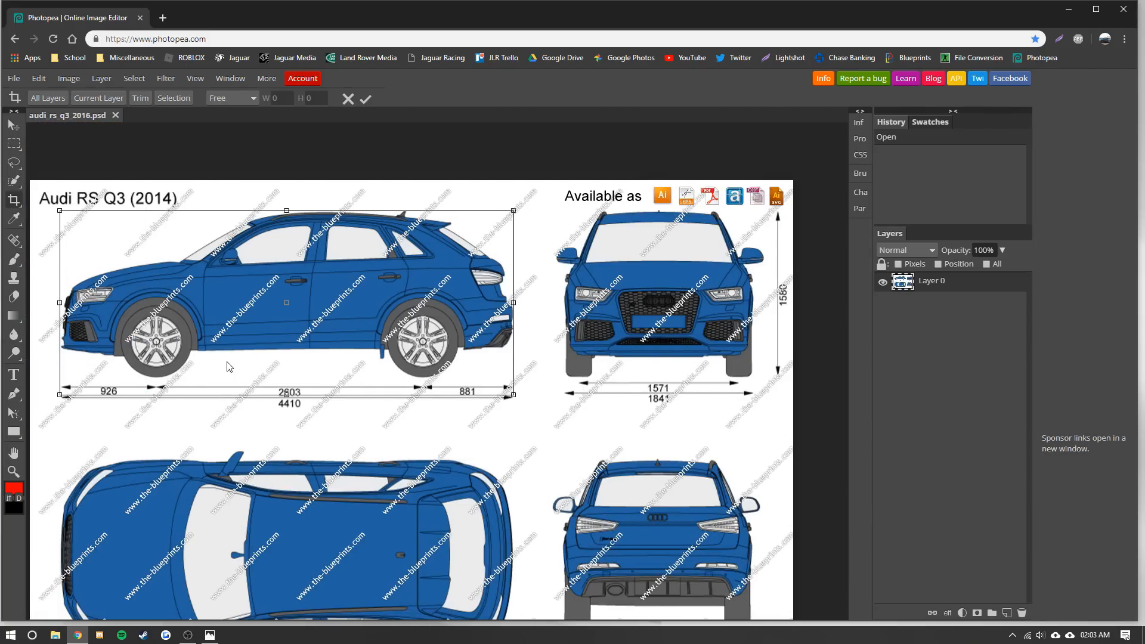
# - Raise the crop's bottom edge to just below the tyres and apply the side-view crop at about 761 × 281 px
pyautogui.keyDown('alt'); pyautogui.scroll(4, 330, 374); pyautogui.keyUp('alt')
pyautogui.moveTo(406, 455); pyautogui.dragTo(409, 413)
pyautogui.hscroll(-3, 368, 408)
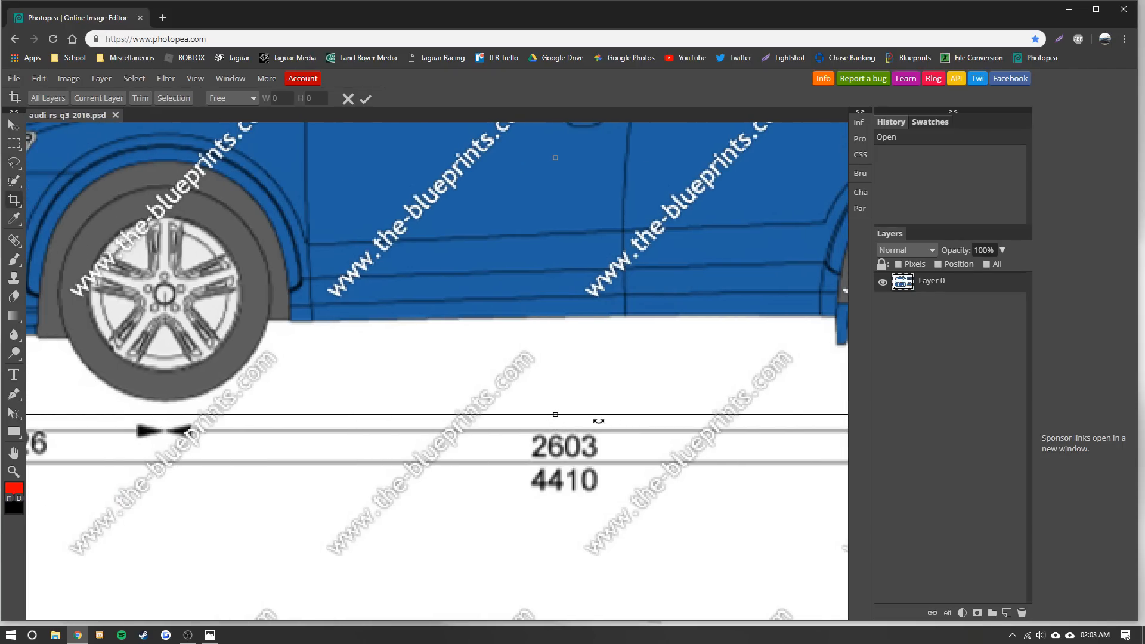
pyautogui.moveTo(555, 416); pyautogui.dragTo(555, 402)
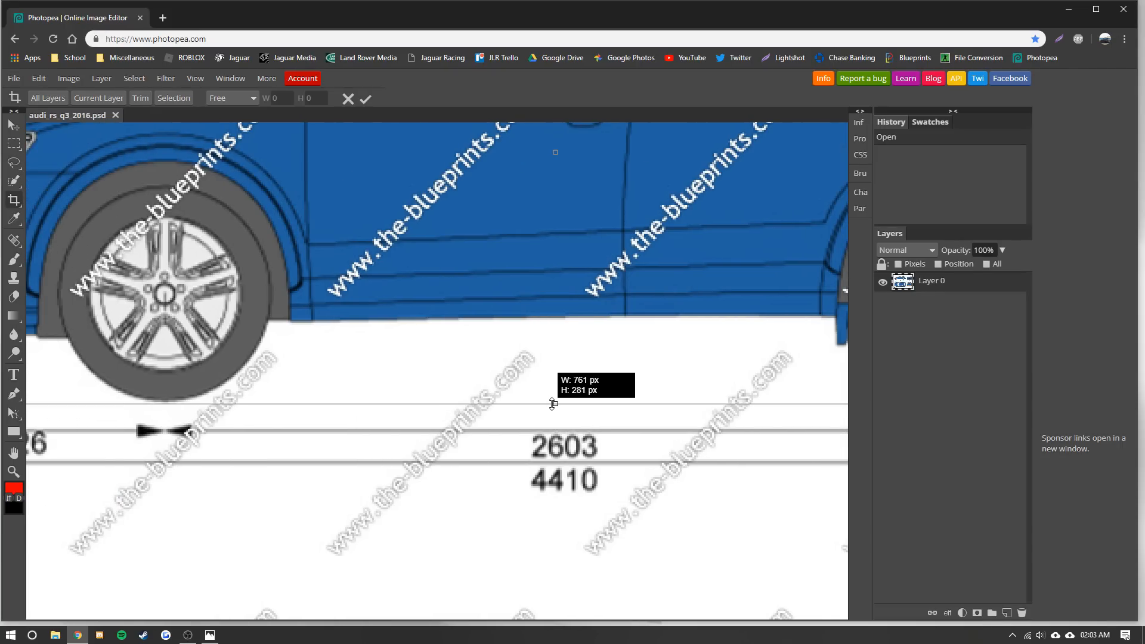
pyautogui.keyDown('alt'); pyautogui.scroll(-4, 520, 306); pyautogui.keyUp('alt')
pyautogui.click(364, 99)
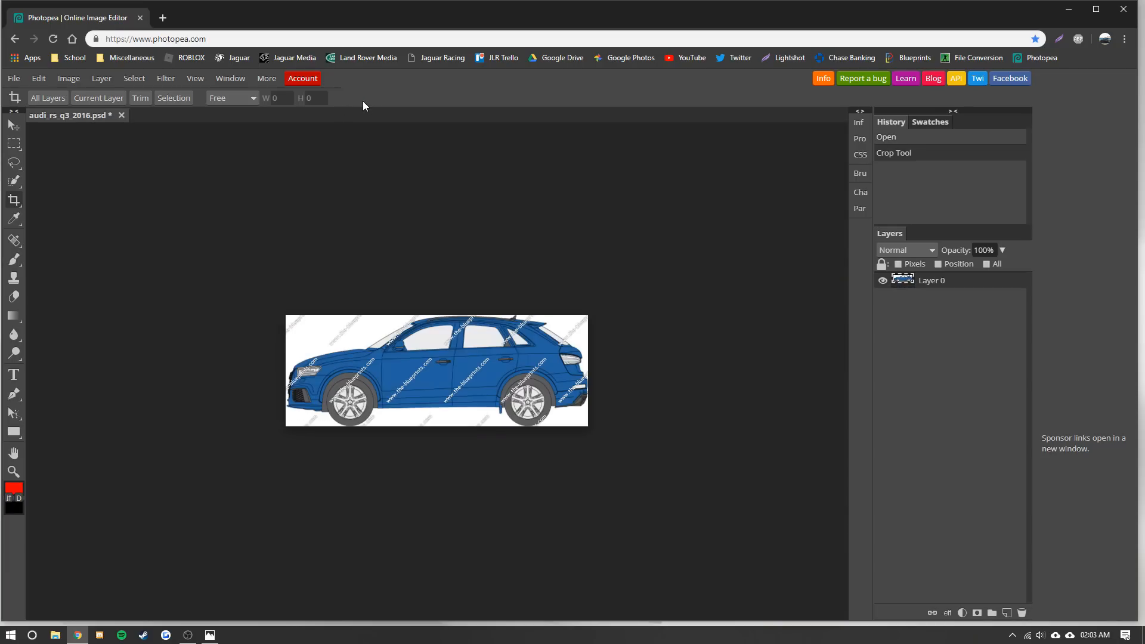
# - Export the cropped side view as a PNG at 100% quality, and undo the crop to restore the full blueprint
pyautogui.click(13, 78)
pyautogui.moveTo(52, 258)
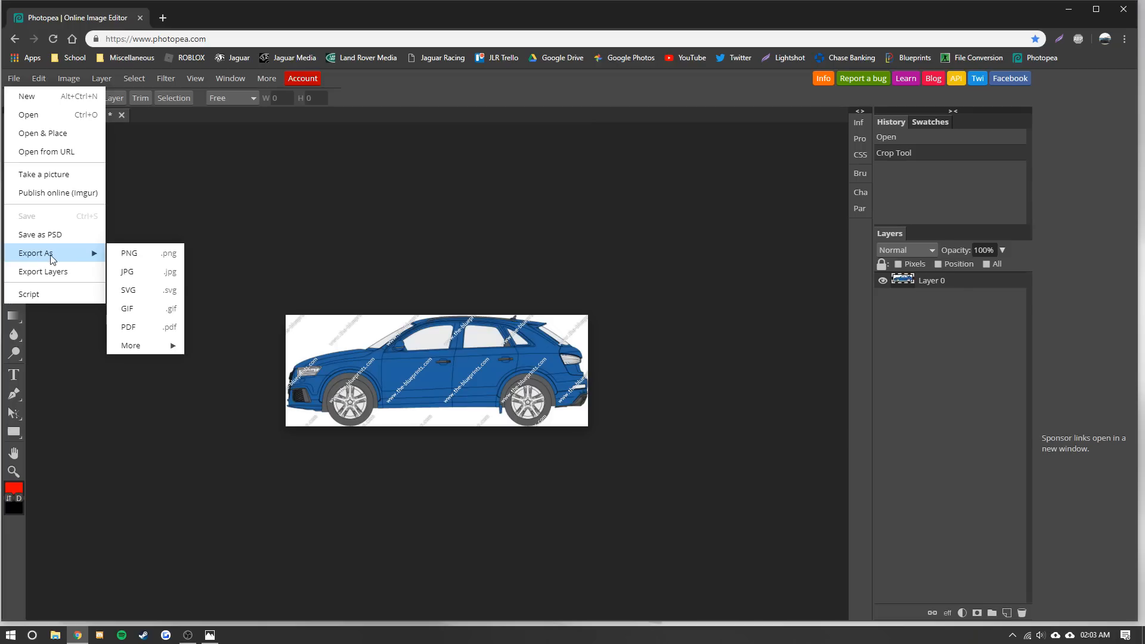
pyautogui.click(129, 253)
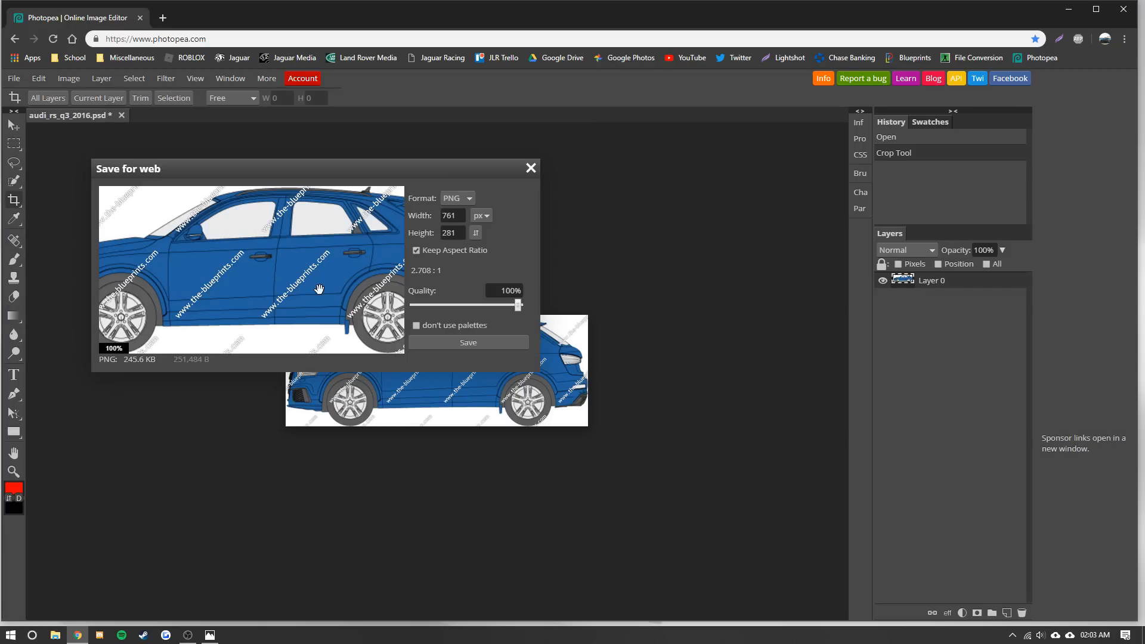
pyautogui.click(460, 337)
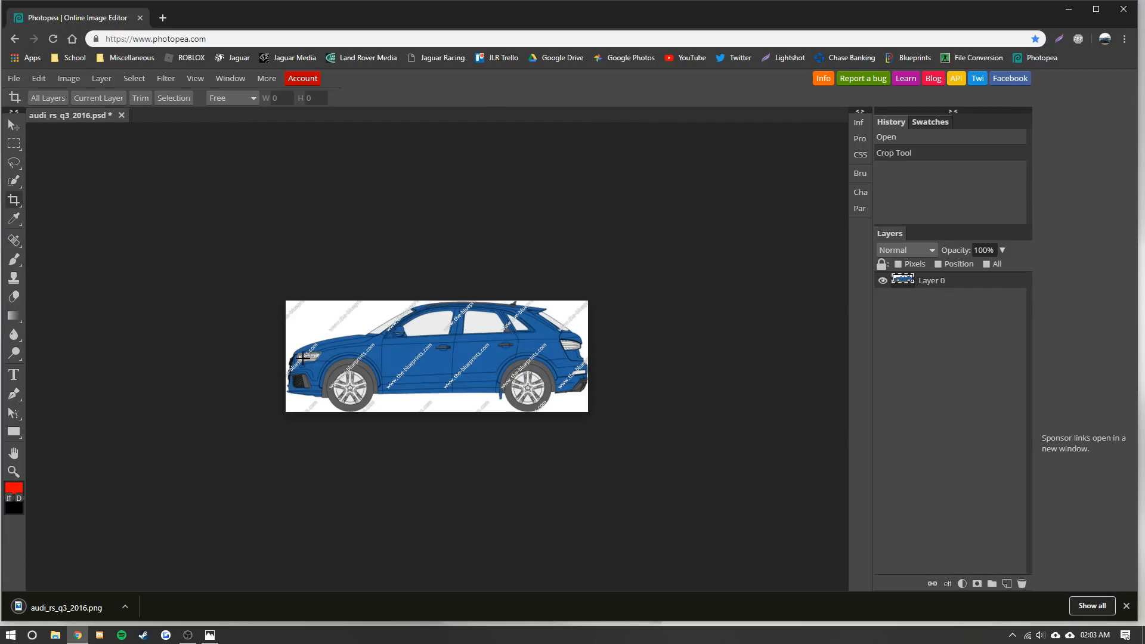
pyautogui.hotkey('ctrl', 'z')
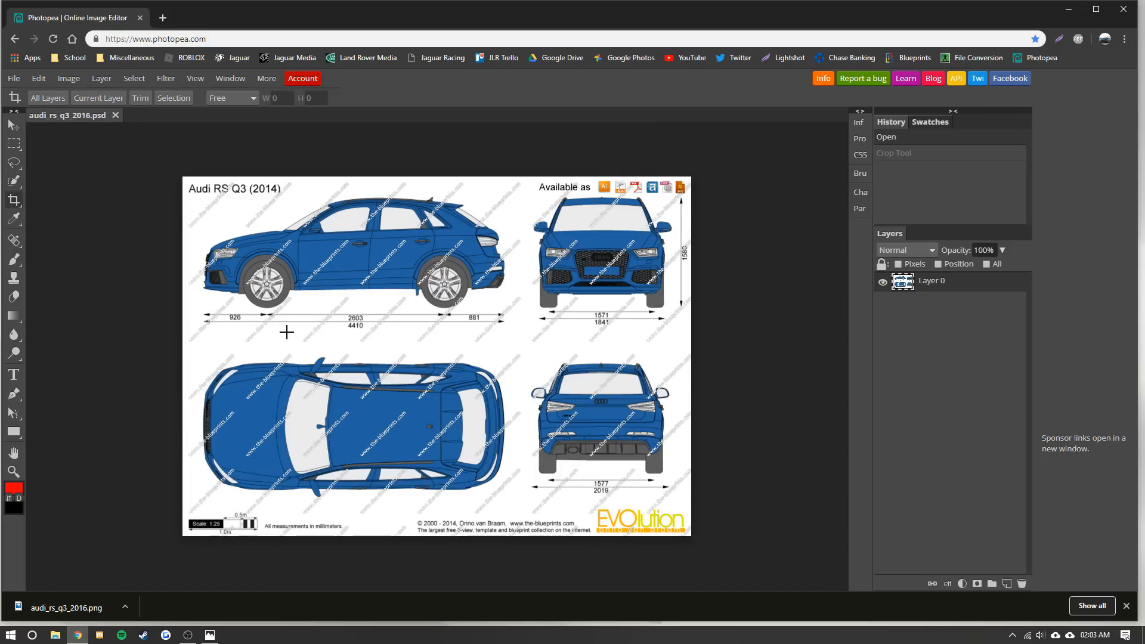
# - Draw a perspective crop box around the top view and fit its vertical edges to the car's front and rear
pyautogui.hotkey('shift', 'c')
pyautogui.moveTo(182, 334); pyautogui.dragTo(519, 503)
pyautogui.scroll(5, 482, 381)
pyautogui.moveTo(499, 385); pyautogui.dragTo(412, 386)
pyautogui.scroll(-4, 412, 386)
pyautogui.scroll(2, 193, 421)
pyautogui.moveTo(159, 409); pyautogui.dragTo(213, 412)
pyautogui.scroll(3, 200, 426)
pyautogui.moveTo(253, 374); pyautogui.dragTo(277, 375)
# - Fit the upper and lower edges of the top-view crop box to the tips of the side mirrors
pyautogui.scroll(-4, 381, 364)
pyautogui.scroll(2, 740, 262)
pyautogui.scroll(3, 431, 254)
pyautogui.moveTo(442, 170); pyautogui.dragTo(456, 304)
pyautogui.scroll(-4, 457, 305)
pyautogui.scroll(3, 435, 474)
pyautogui.scroll(2, 422, 420)
pyautogui.moveTo(432, 478); pyautogui.dragTo(438, 429)
pyautogui.scroll(-4, 417, 358)
pyautogui.scroll(3, 382, 262)
pyautogui.scroll(2, 417, 172)
pyautogui.moveTo(452, 178); pyautogui.dragTo(452, 182)
pyautogui.scroll(-4, 662, 385)
pyautogui.scroll(3, 466, 366)
# - Fine-tune the remaining side edge of the top-view crop box and apply the perspective crop
pyautogui.scroll(-3, 467, 365)
pyautogui.keyDown('alt'); pyautogui.scroll(2, 703, 313); pyautogui.keyUp('alt')
pyautogui.moveTo(509, 312); pyautogui.dragTo(513, 313)
pyautogui.keyDown('alt'); pyautogui.scroll(-2, 374, 311); pyautogui.keyUp('alt')
pyautogui.hscroll(-5, 288, 350)
pyautogui.hscroll(-3, 221, 346)
pyautogui.click(119, 99)
# - Export the cropped top view as a PNG and undo its perspective crop
pyautogui.click(13, 78)
pyautogui.moveTo(38, 250)
pyautogui.click(316, 251)
pyautogui.click(468, 343)
pyautogui.hotkey('ctrl', 'z')
pyautogui.keyDown('alt'); pyautogui.scroll(-3, 485, 335); pyautogui.keyUp('alt')
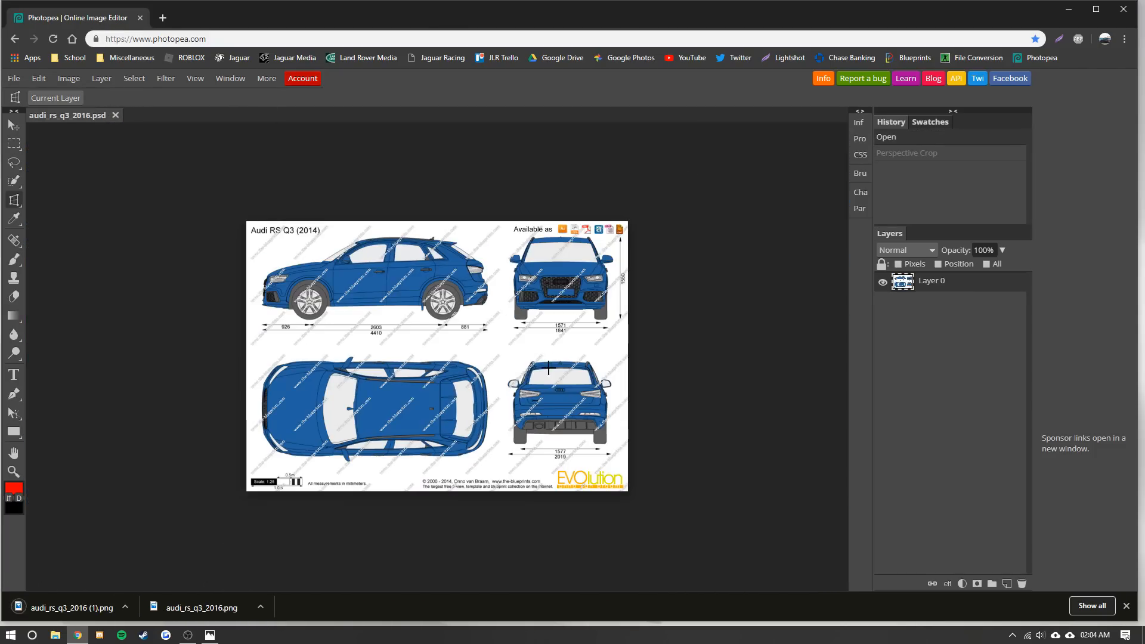
# - Draw a crop box around the rear view and fit its vertical edges to the side mirrors
pyautogui.keyDown('alt'); pyautogui.scroll(3, 585, 393); pyautogui.keyUp('alt')
pyautogui.press('c')
pyautogui.moveTo(257, 187)
pyautogui.mouseDown()
pyautogui.moveTo(747, 546)
pyautogui.moveTo(723, 551)
pyautogui.mouseUp()
pyautogui.keyDown('alt'); pyautogui.scroll(2, 731, 412); pyautogui.keyUp('alt')
pyautogui.moveTo(714, 326); pyautogui.dragTo(659, 326)
pyautogui.keyDown('alt'); pyautogui.scroll(1, 665, 293); pyautogui.keyUp('alt')
pyautogui.scroll(1, 659, 358)
pyautogui.moveTo(651, 429); pyautogui.dragTo(645, 430)
pyautogui.keyDown('alt'); pyautogui.scroll(-4, 646, 426); pyautogui.keyUp('alt')
pyautogui.keyDown('alt'); pyautogui.scroll(4, 528, 411); pyautogui.keyUp('alt')
pyautogui.scroll(1, 513, 447)
pyautogui.moveTo(501, 517); pyautogui.dragTo(547, 511)
pyautogui.keyDown('alt'); pyautogui.scroll(-3, 547, 511); pyautogui.keyUp('alt')
pyautogui.keyDown('alt'); pyautogui.scroll(2, 658, 351); pyautogui.keyUp('alt')
# - Fit the rear-view crop box to the roof and tyre bottoms and apply the crop at about 349 × 281 px
pyautogui.keyDown('alt'); pyautogui.scroll(3, 658, 345); pyautogui.keyUp('alt')
pyautogui.scroll(2, 658, 345)
pyautogui.moveTo(450, 214); pyautogui.dragTo(443, 258)
pyautogui.keyDown('alt'); pyautogui.scroll(-2, 441, 260); pyautogui.keyUp('alt')
pyautogui.scroll(-8, 439, 394)
pyautogui.keyDown('alt'); pyautogui.scroll(1, 450, 410); pyautogui.keyUp('alt')
pyautogui.moveTo(450, 411); pyautogui.dragTo(448, 390)
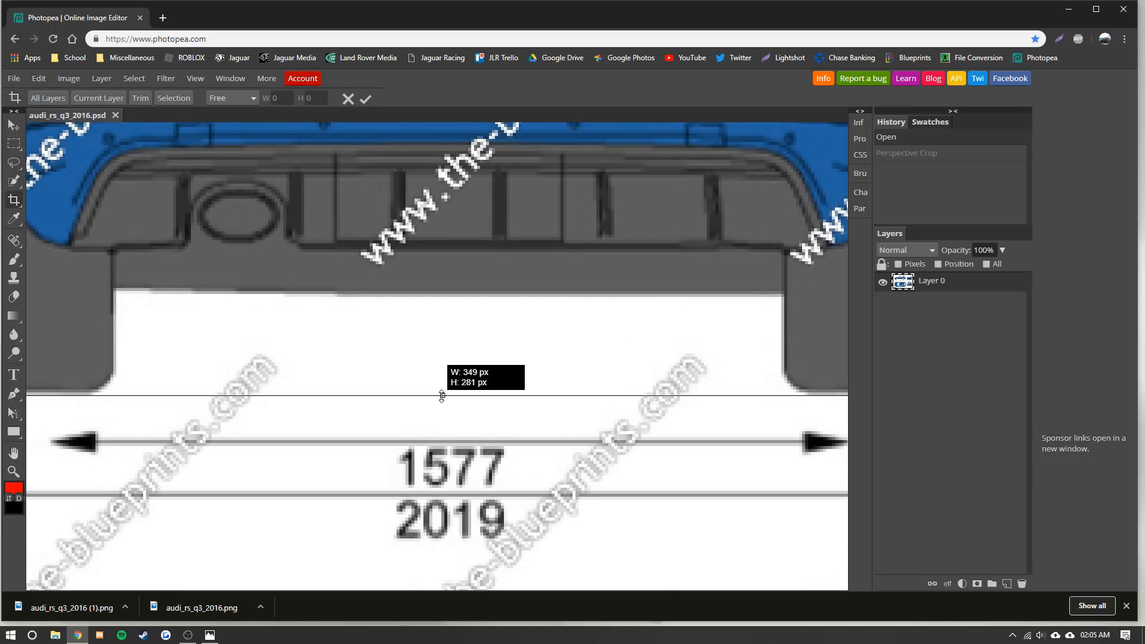
pyautogui.keyDown('alt'); pyautogui.scroll(-5, 549, 240); pyautogui.keyUp('alt')
pyautogui.keyDown('alt'); pyautogui.scroll(3, 392, 113); pyautogui.keyUp('alt')
pyautogui.click(366, 99)
# - Export the cropped rear view as a PNG and undo its crop
pyautogui.click(14, 78)
pyautogui.click(126, 253)
pyautogui.click(372, 338)
pyautogui.hotkey('ctrl', 'z')
# - Draw a perspective crop box around the front view and fit it to the side mirrors, about 348 px wide
pyautogui.press('c')
pyautogui.keyDown('alt'); pyautogui.scroll(-2, 524, 287); pyautogui.keyUp('alt')
pyautogui.scroll(4, 524, 286)
pyautogui.moveTo(379, 204); pyautogui.dragTo(618, 392)
pyautogui.keyDown('alt'); pyautogui.scroll(4, 637, 290); pyautogui.keyUp('alt')
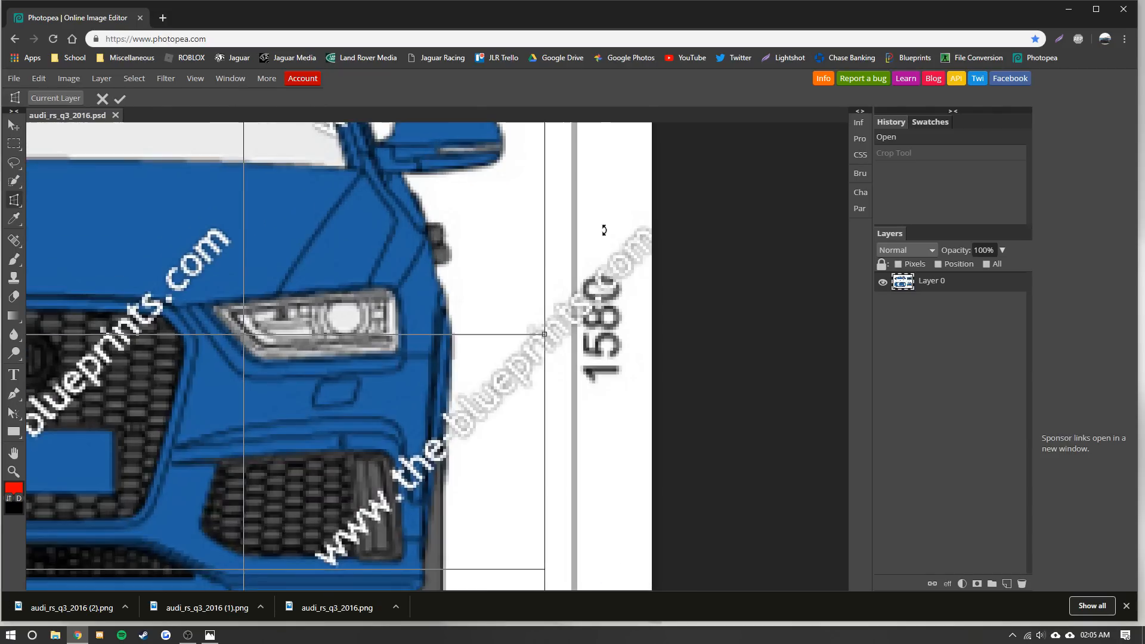
pyautogui.scroll(2, 599, 238)
pyautogui.moveTo(543, 423); pyautogui.dragTo(512, 424)
pyautogui.keyDown('alt'); pyautogui.scroll(-4, 321, 375); pyautogui.keyUp('alt')
pyautogui.keyDown('alt'); pyautogui.scroll(3, 81, 371); pyautogui.keyUp('alt')
pyautogui.moveTo(80, 369); pyautogui.dragTo(181, 376)
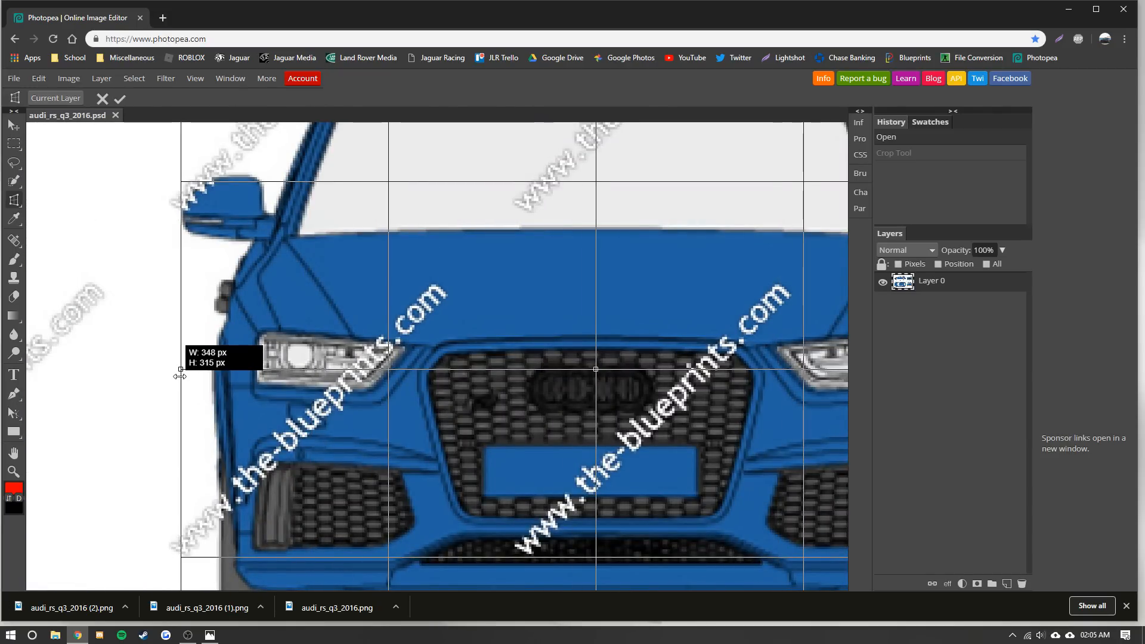
# - Lower the top edge of the front-view crop box to the roof and apply the perspective crop
pyautogui.keyDown('alt'); pyautogui.scroll(-3, 181, 376); pyautogui.keyUp('alt')
pyautogui.keyDown('alt'); pyautogui.scroll(4, 262, 271); pyautogui.keyUp('alt')
pyautogui.keyDown('alt'); pyautogui.scroll(2, 450, 250); pyautogui.keyUp('alt')
pyautogui.keyDown('alt'); pyautogui.scroll(-2, 430, 322); pyautogui.keyUp('alt')
pyautogui.moveTo(431, 258); pyautogui.dragTo(435, 297)
pyautogui.keyDown('alt'); pyautogui.scroll(-3, 430, 322); pyautogui.keyUp('alt')
pyautogui.scroll(-5, 430, 321)
pyautogui.keyDown('alt'); pyautogui.scroll(2, 434, 355); pyautogui.keyUp('alt')
pyautogui.keyDown('alt'); pyautogui.scroll(-5, 435, 297); pyautogui.keyUp('alt')
pyautogui.press('Return')
# - Export the cropped front view as a PNG and undo the crop to restore the blueprint
pyautogui.click(13, 78)
pyautogui.click(129, 252)
pyautogui.hotkey('ctrl', 'z')
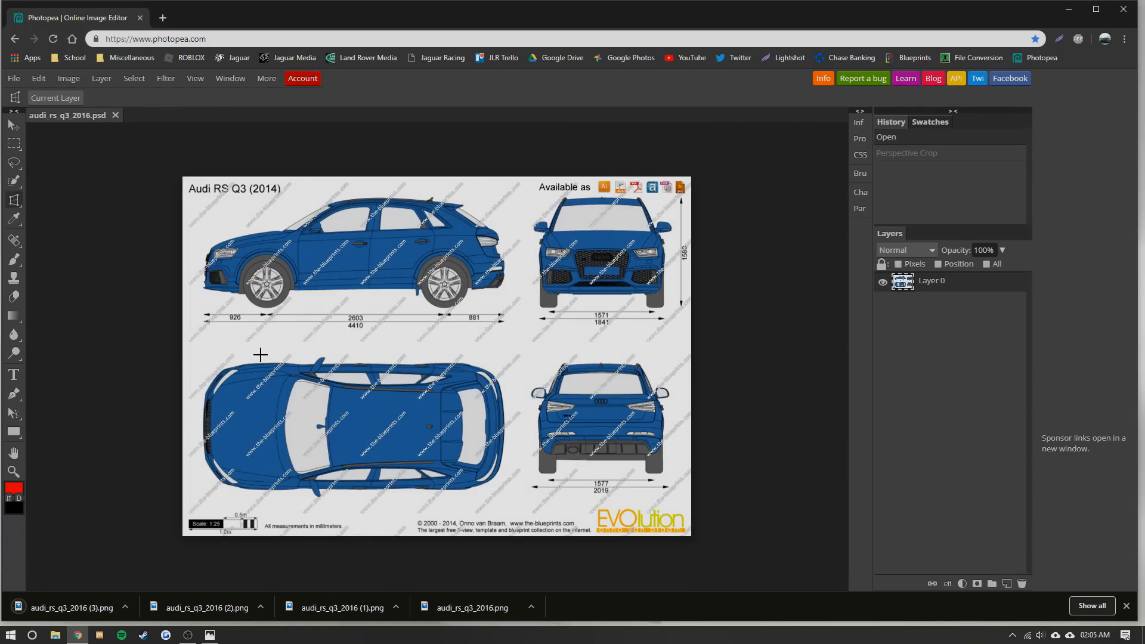
# - Show the exports in the Downloads folder and remove the four audi_rs_q3_2016 PNG files from it
pyautogui.click(530, 606)
pyautogui.click(551, 565)
pyautogui.scroll(-3, 243, 334)
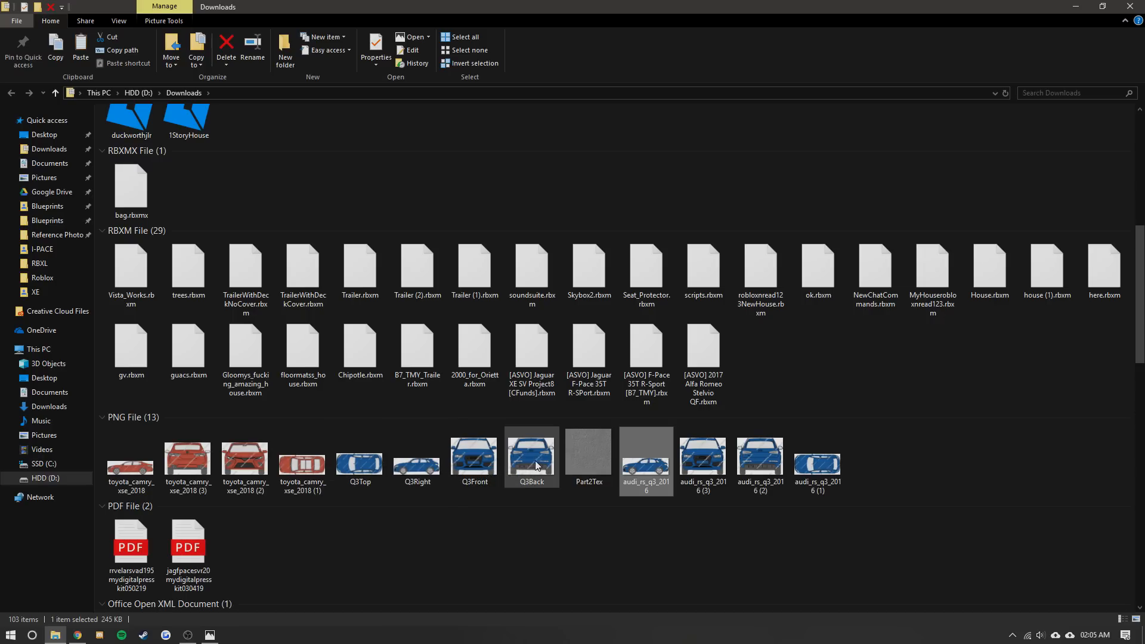
pyautogui.moveTo(876, 480); pyautogui.dragTo(645, 465)
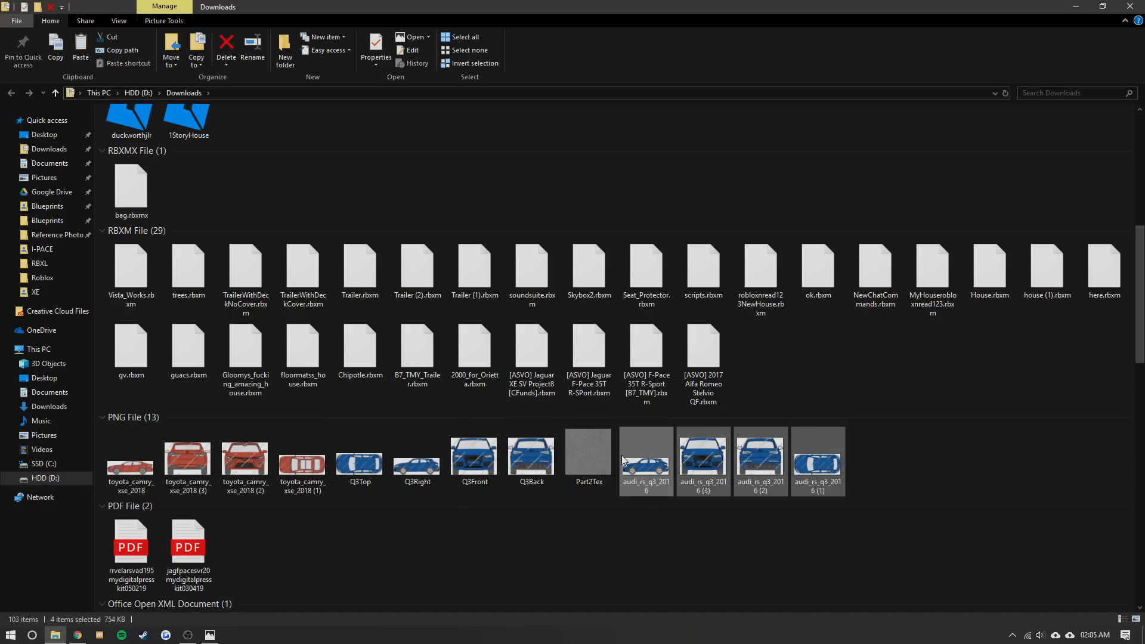
pyautogui.hotkey('ctrl', 'x')
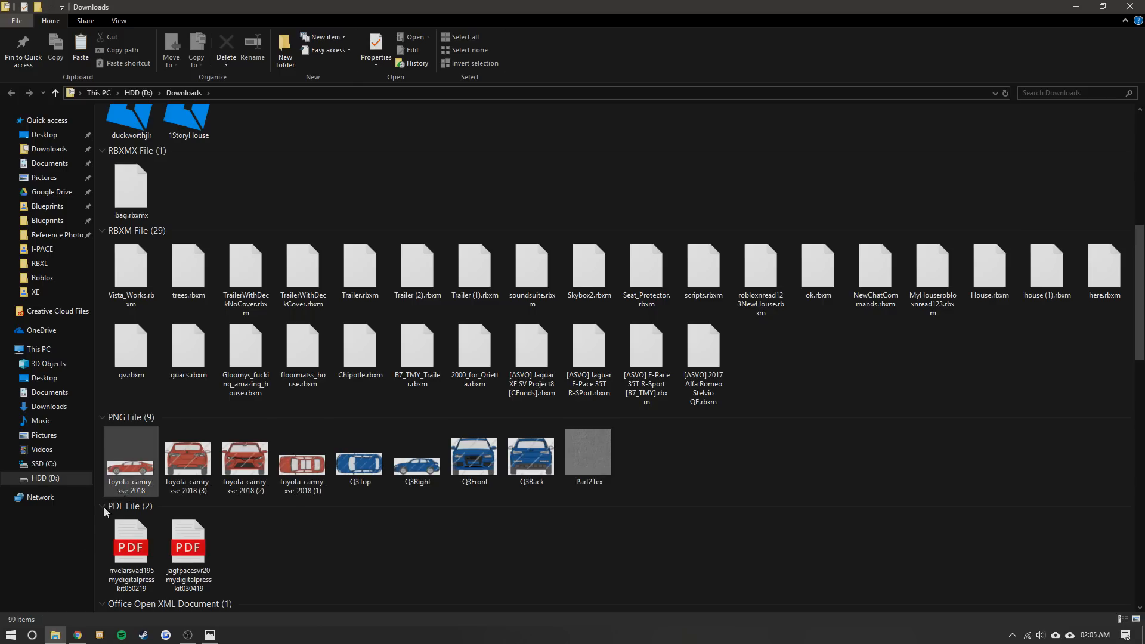
# - Launch Blender
pyautogui.click(146, 634)
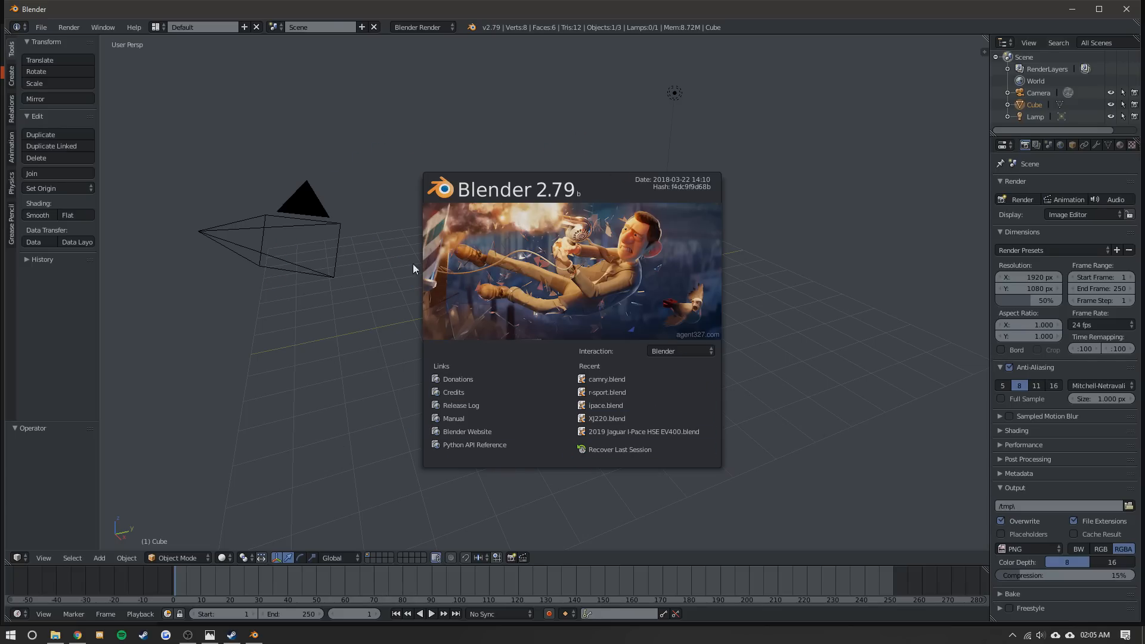
# - Dismiss the splash screen, show the 3D view's properties and add four background image slots
pyautogui.click(370, 261)
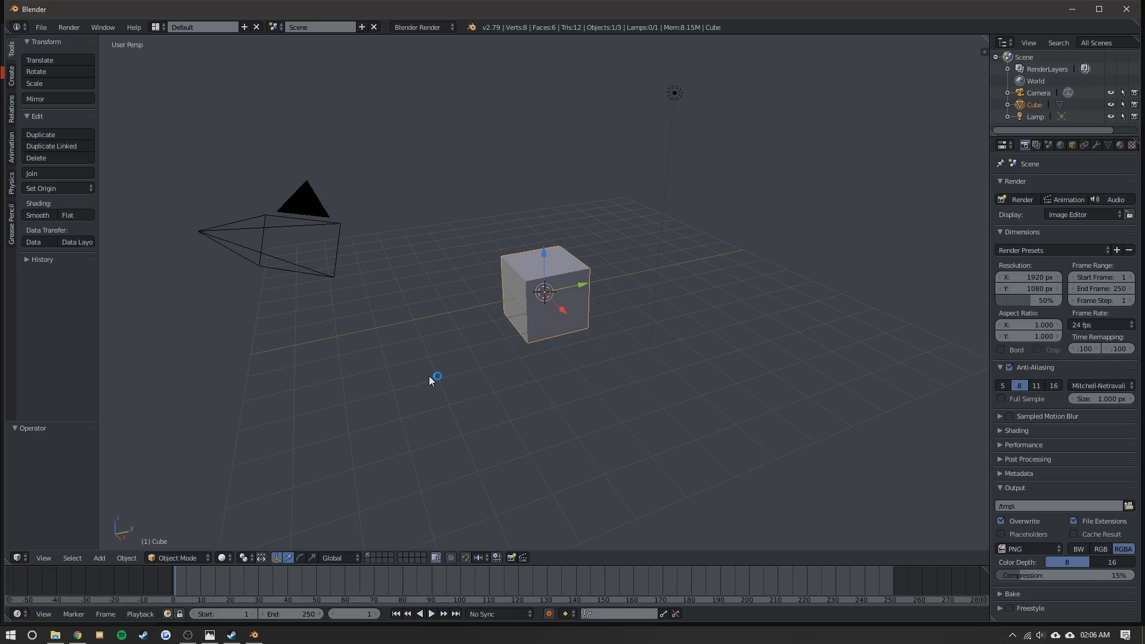
pyautogui.press('n')
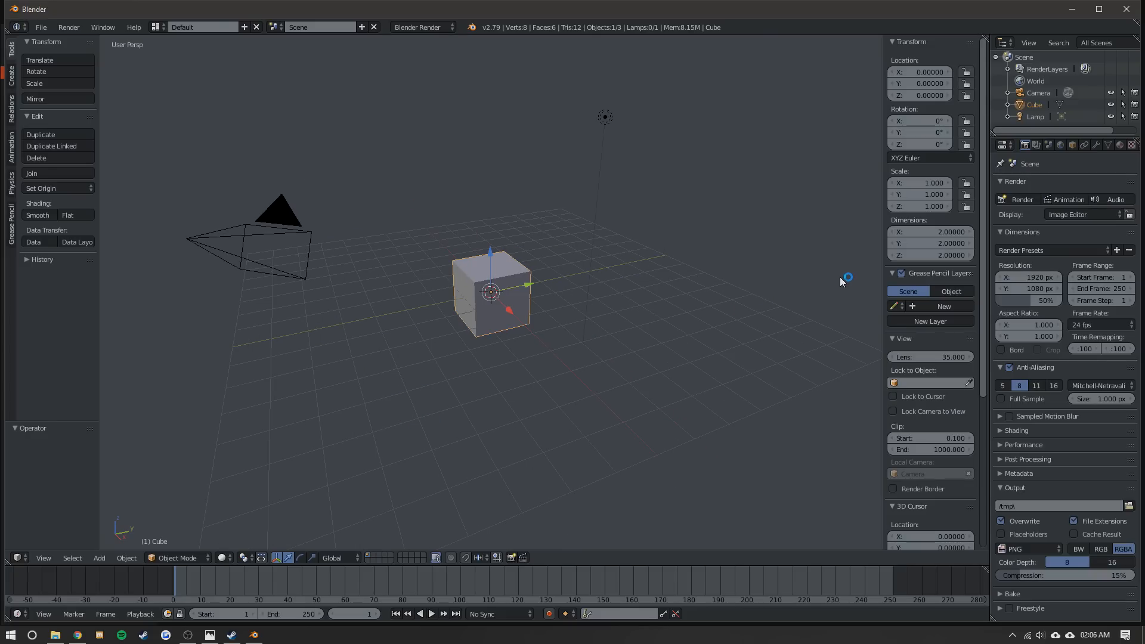
pyautogui.scroll(-8, 928, 80)
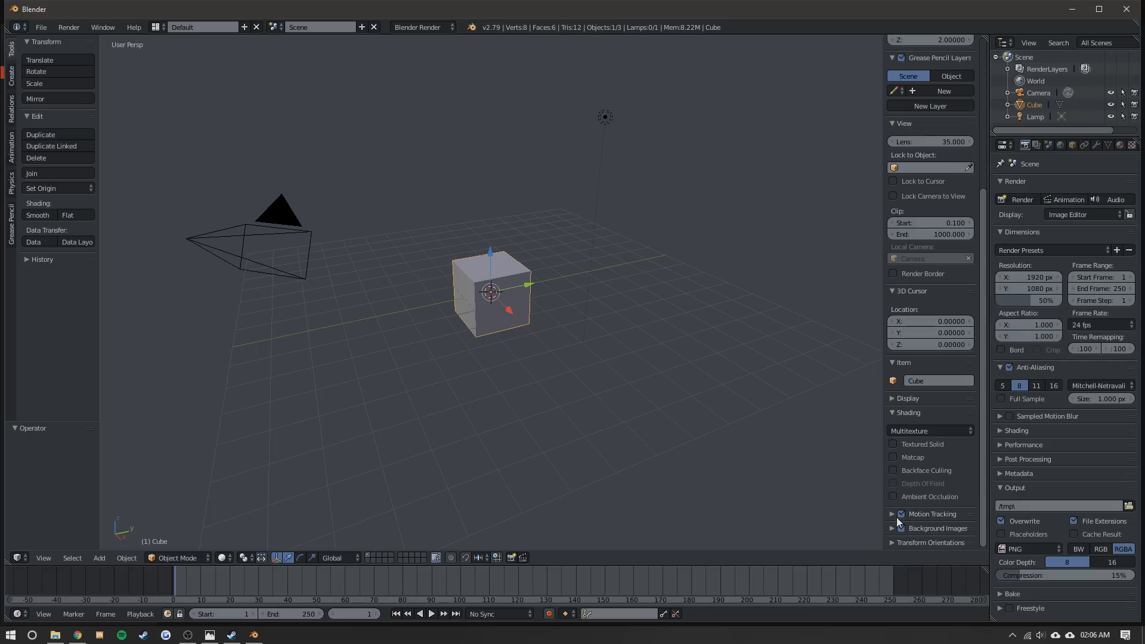
pyautogui.click(893, 527)
pyautogui.scroll(-1, 924, 408)
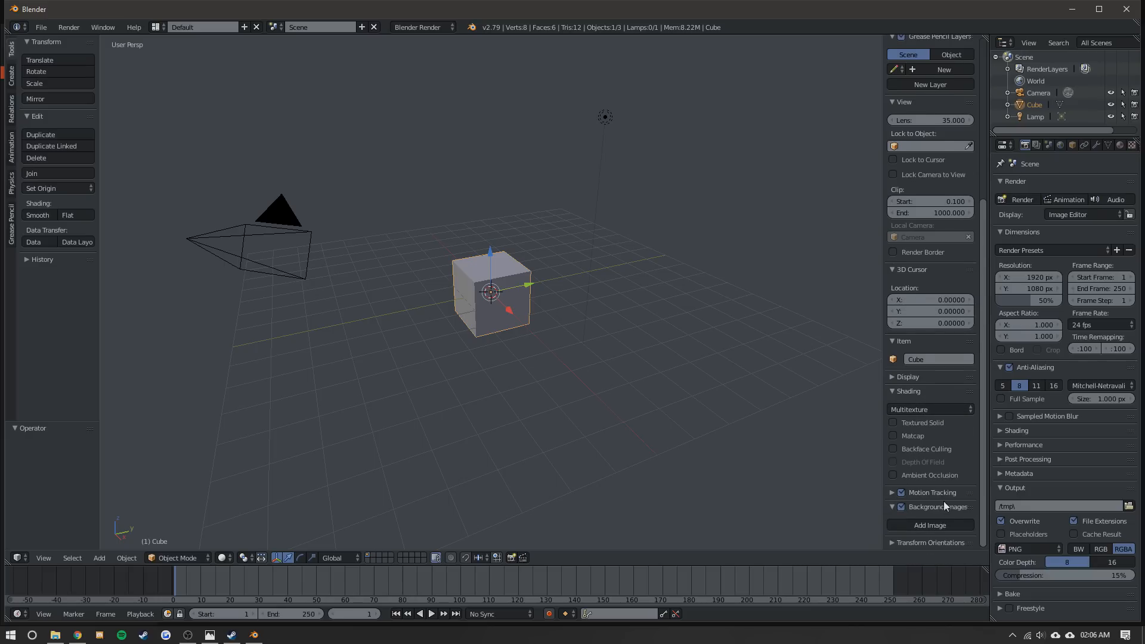
pyautogui.click(934, 527)
pyautogui.click(934, 524)
pyautogui.scroll(-4, 925, 481)
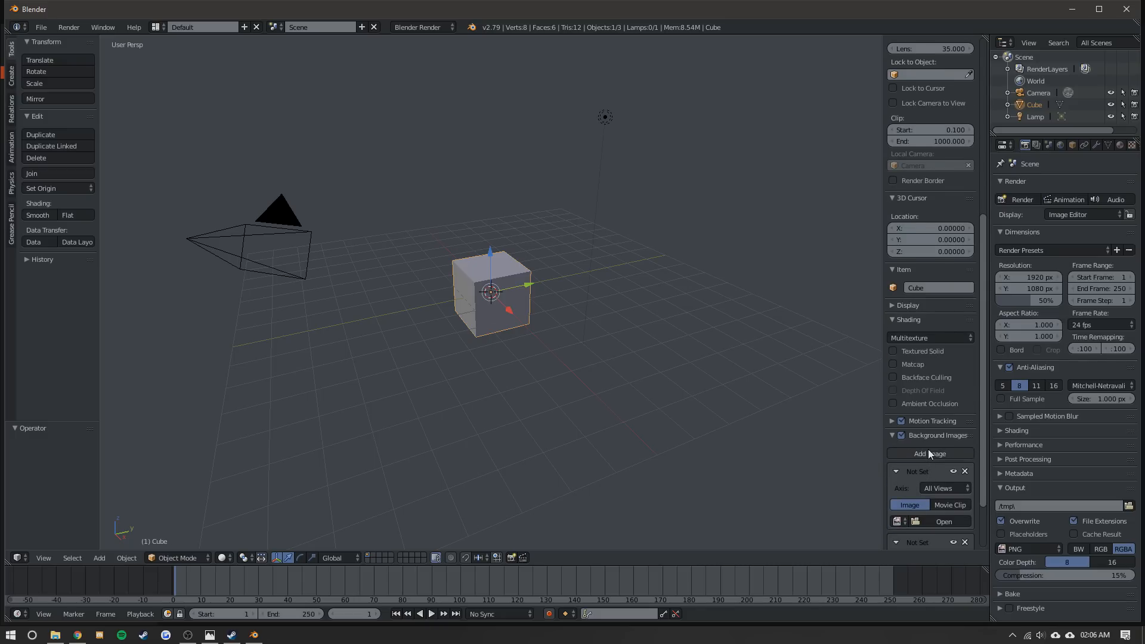
pyautogui.scroll(-5, 928, 416)
pyautogui.click(927, 312)
pyautogui.scroll(-3, 928, 316)
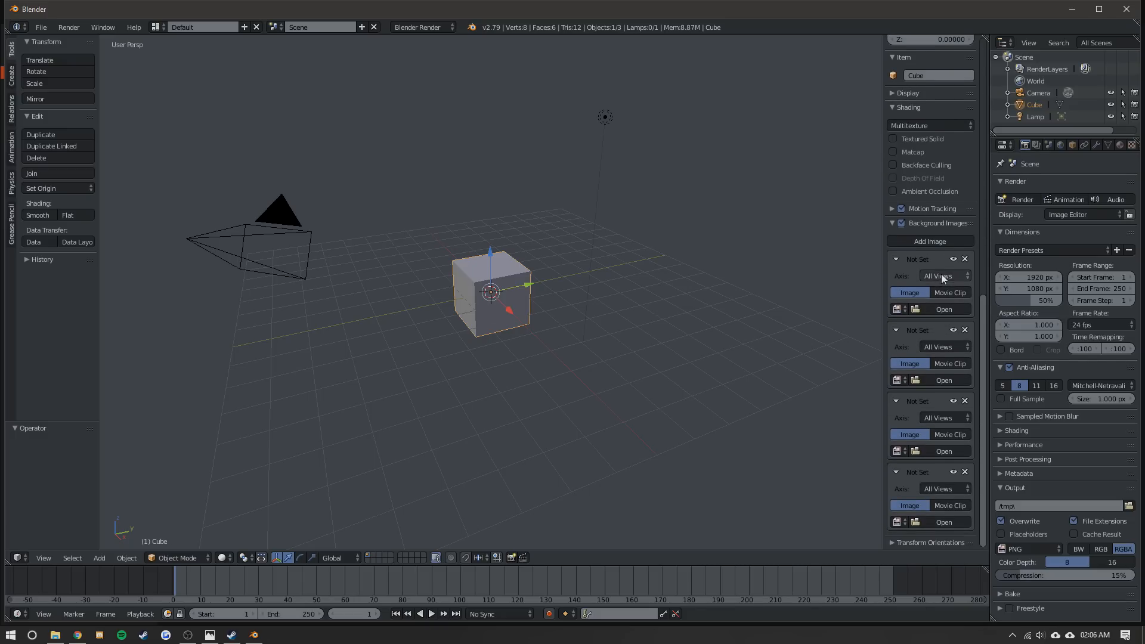
# - Assign the Front, Back and Top axes to the first three background image slots and Right to the fourth
pyautogui.click(941, 274)
pyautogui.click(926, 223)
pyautogui.click(952, 344)
pyautogui.press('b')
pyautogui.click(946, 416)
pyautogui.press('t')
# - Start opening an image for the Right-axis slot and close the blueprint shown in the Photos viewer
pyautogui.click(935, 522)
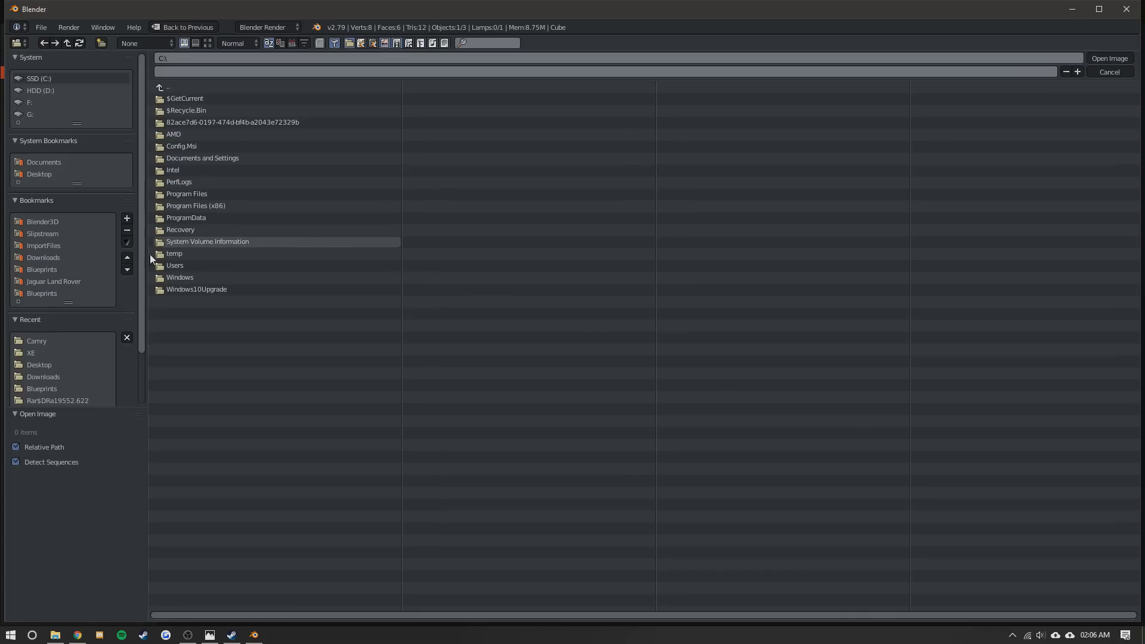
pyautogui.click(209, 635)
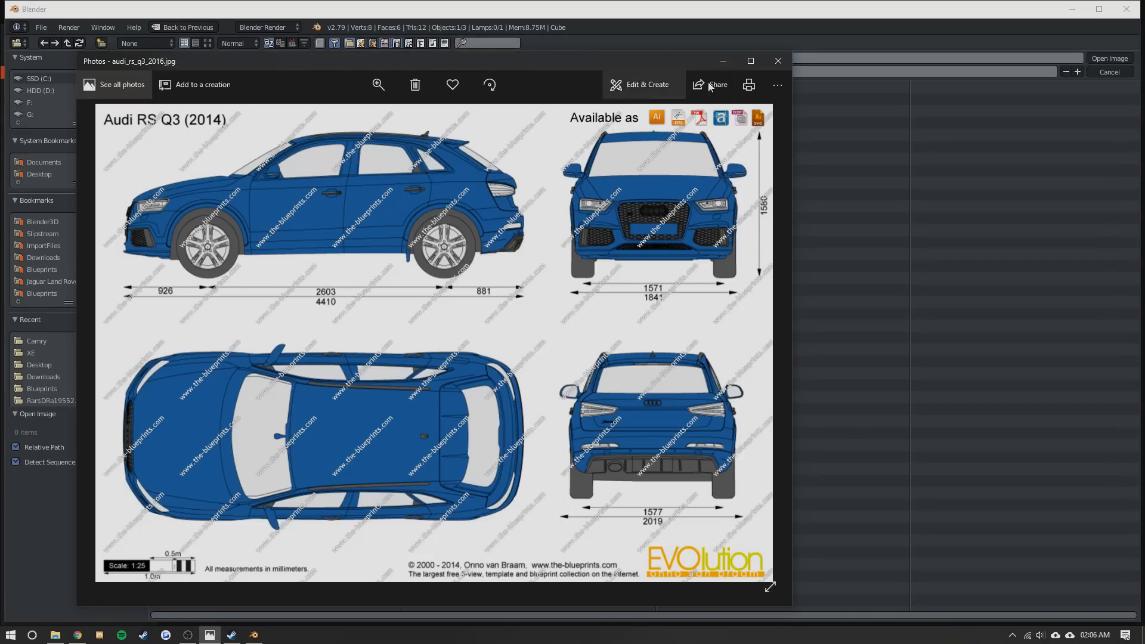
pyautogui.click(777, 61)
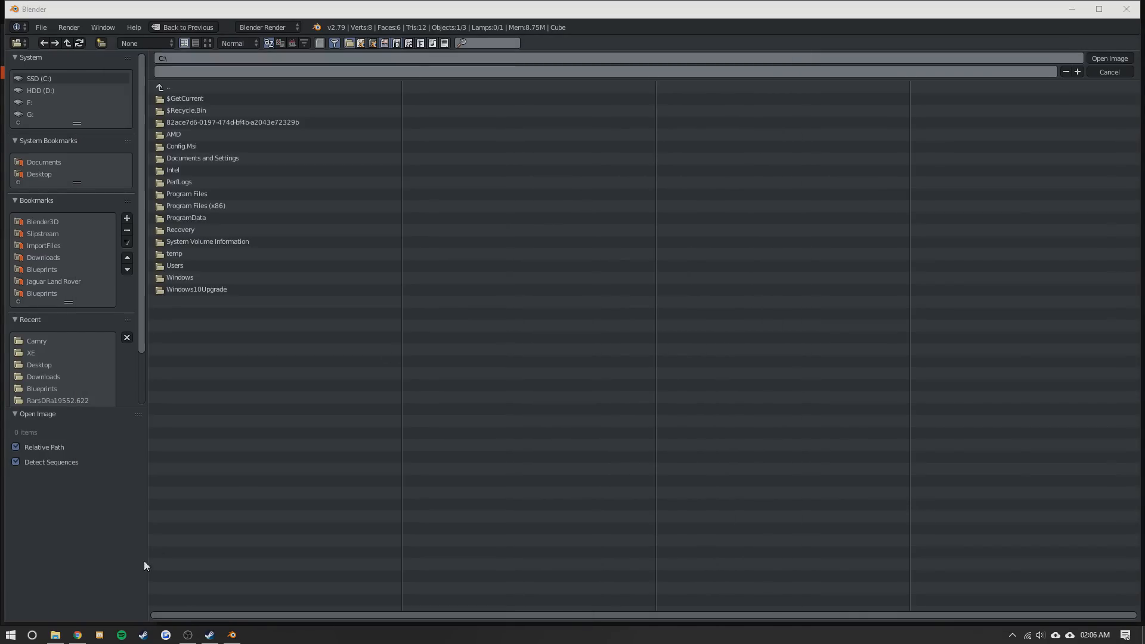
# - Copy the D:\Downloads path from File Explorer into Blender's image browser and load Q3Front.png into the fourth slot
pyautogui.click(55, 635)
pyautogui.click(235, 93)
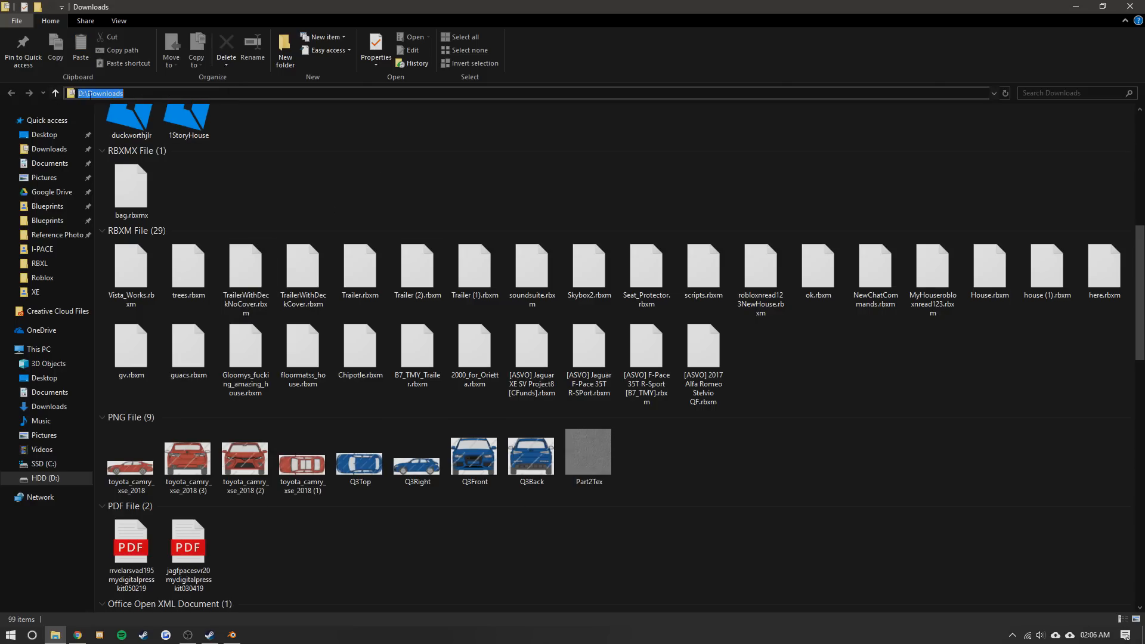
pyautogui.hotkey('ctrl', 'c')
pyautogui.hotkey('alt', 'Tab')
pyautogui.hotkey('ctrl', 'v')
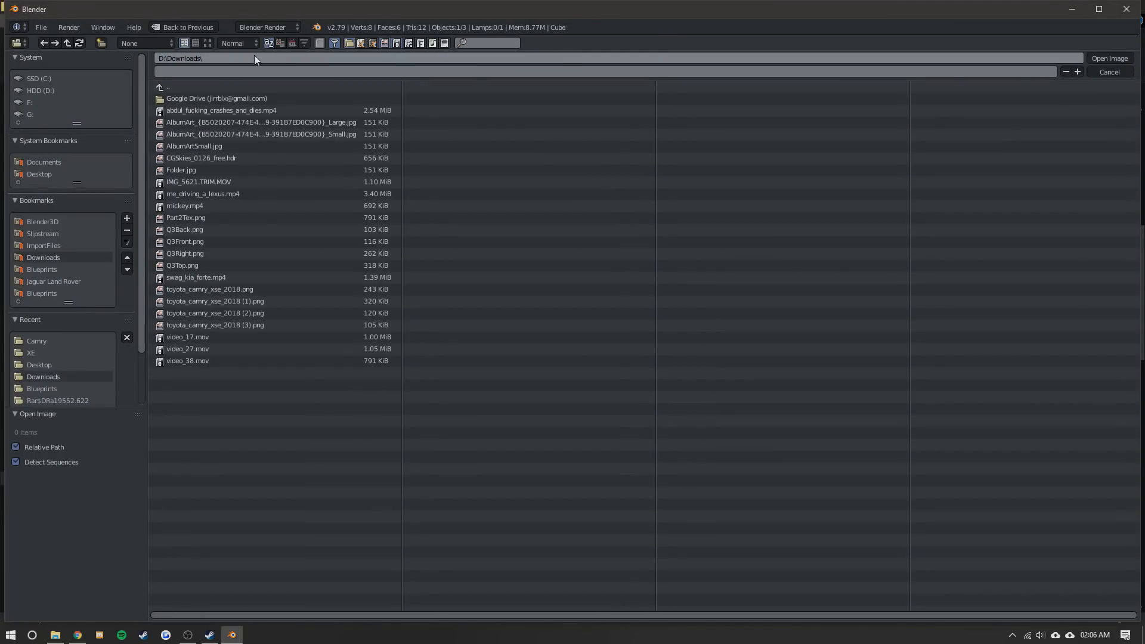
pyautogui.click(207, 43)
pyautogui.doubleClick(470, 224)
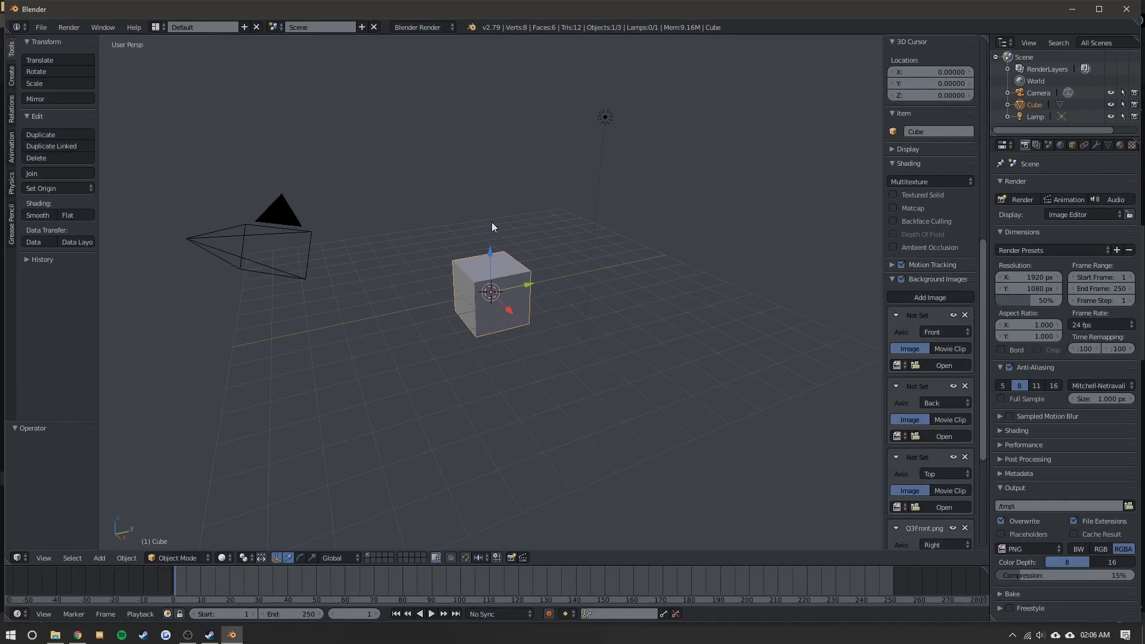
# - Switch to the front orthographic view and change the Q3Front.png background's axis to Front
pyautogui.press('KP_5')
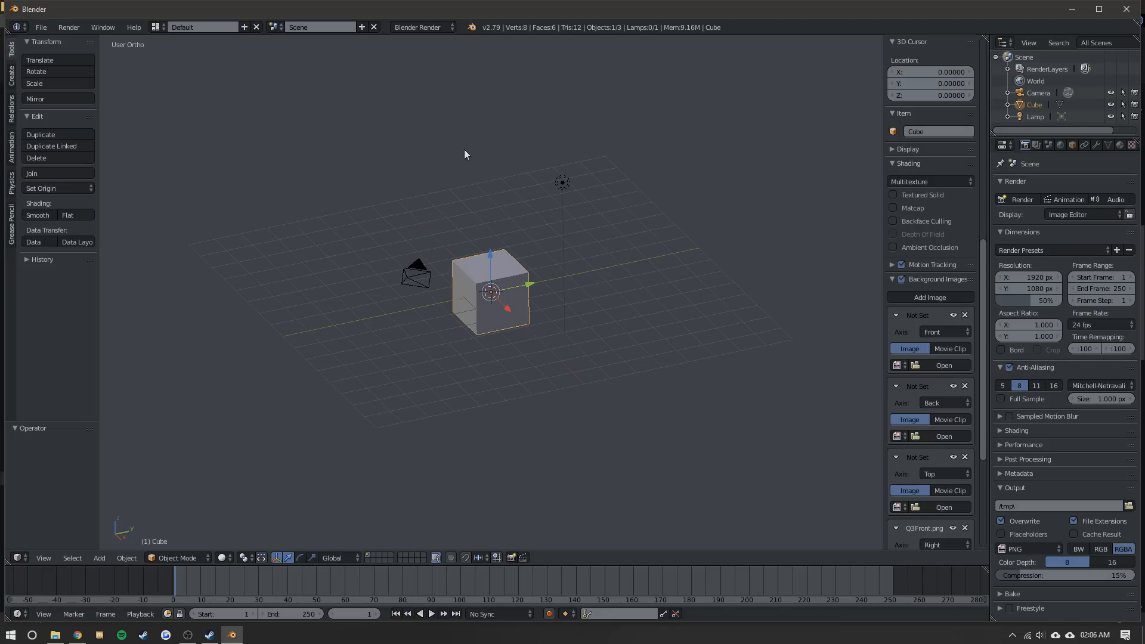
pyautogui.press('KP_1')
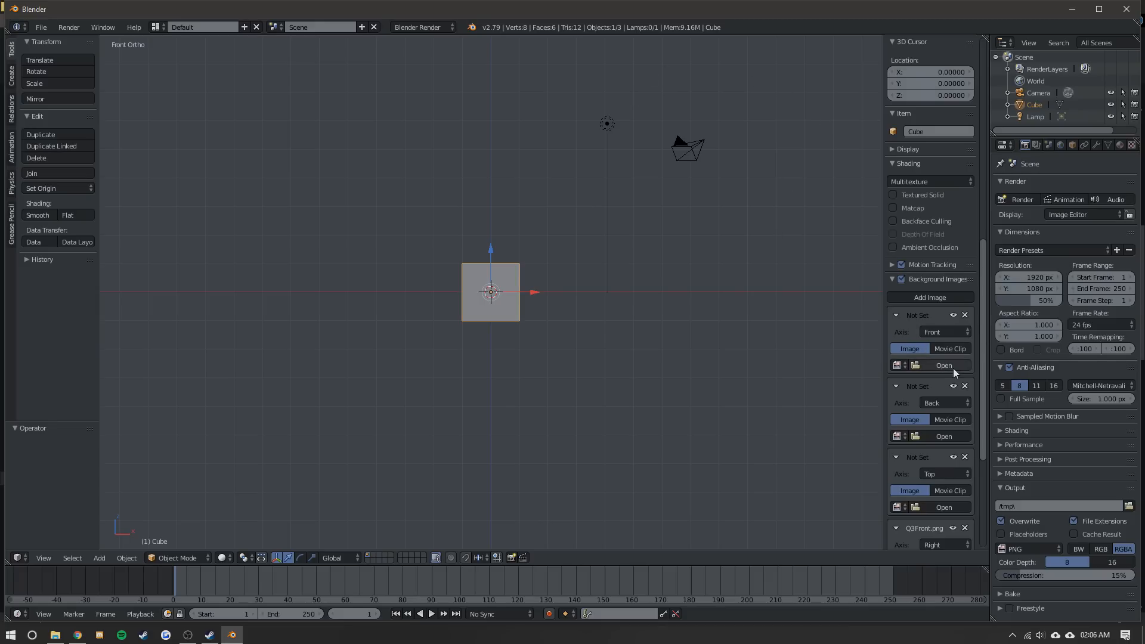
pyautogui.scroll(-8, 943, 364)
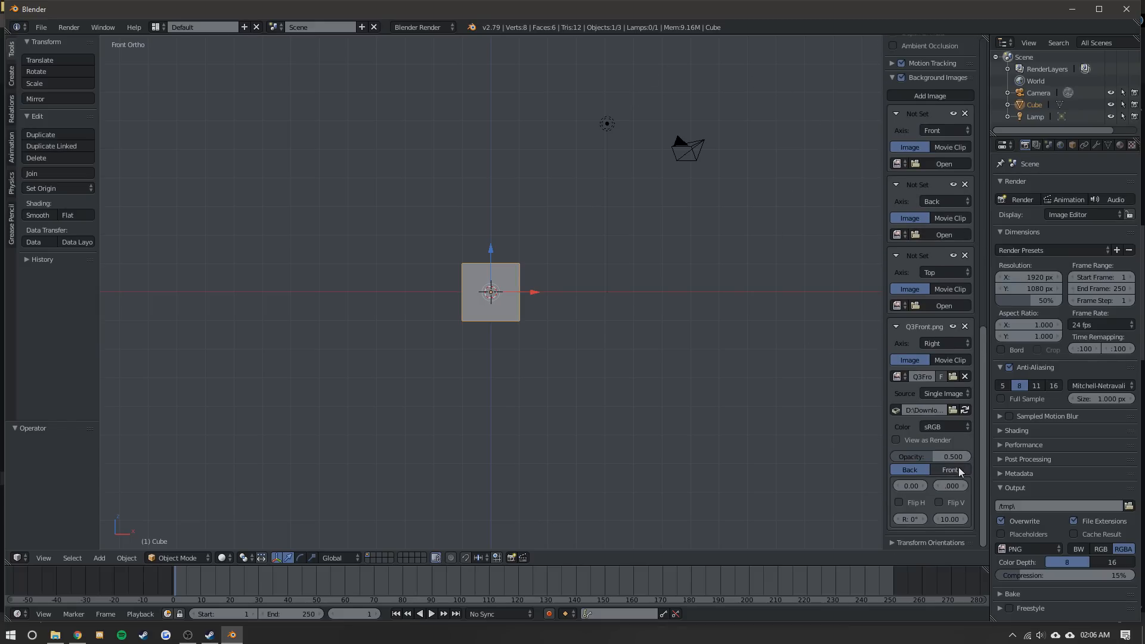
pyautogui.click(946, 348)
pyautogui.click(861, 327)
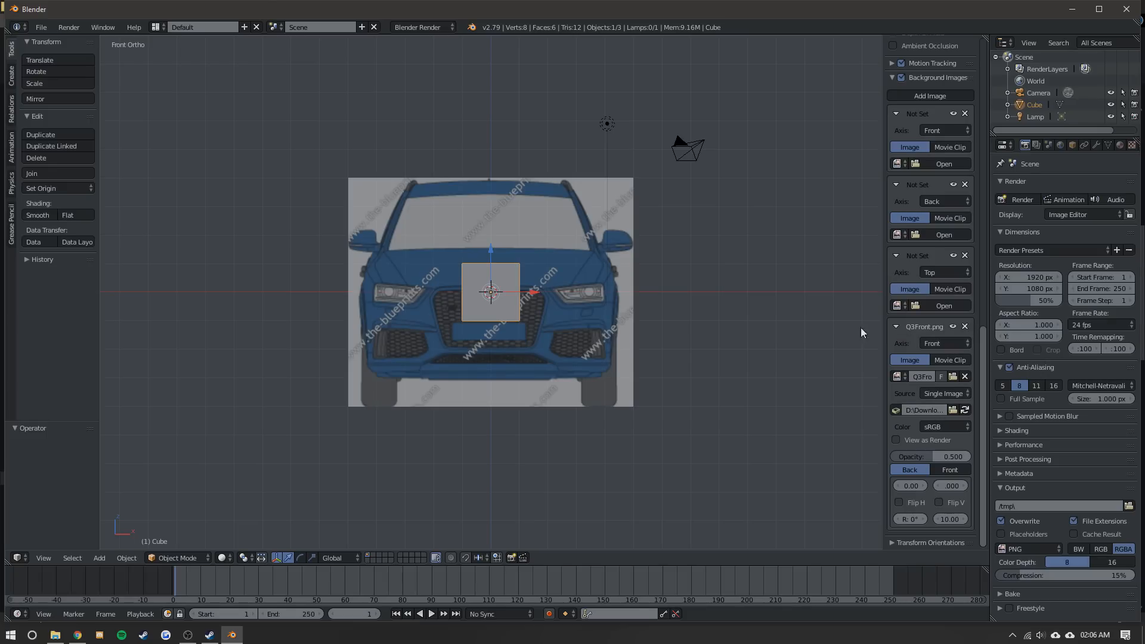
# - In the right orthographic view, set the first background slot's axis to Right and load Q3Right.png from D:\Downloads
pyautogui.scroll(4, 452, 271)
pyautogui.scroll(-3, 463, 249)
pyautogui.press('KP_3')
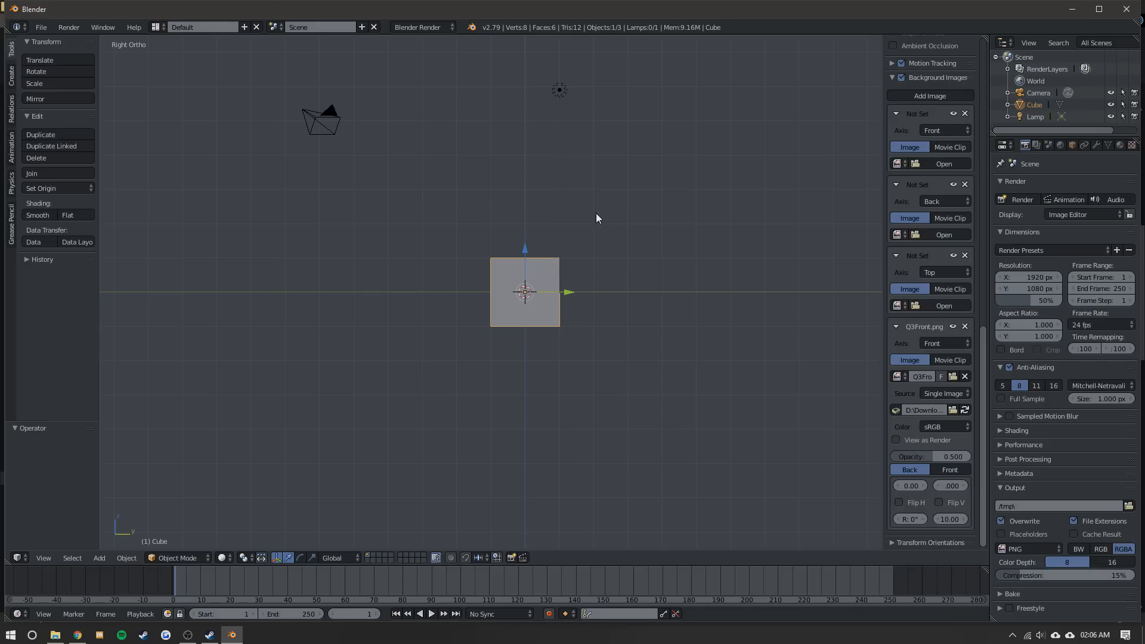
pyautogui.scroll(1, 936, 226)
pyautogui.click(934, 152)
pyautogui.click(945, 189)
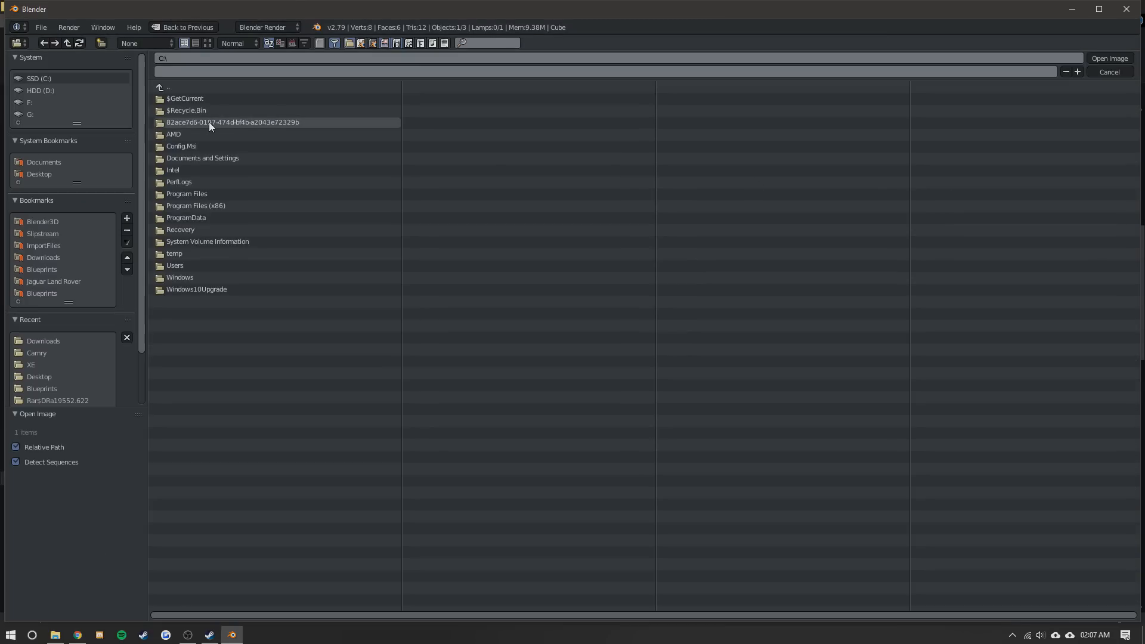
pyautogui.click(208, 43)
pyautogui.click(275, 59)
pyautogui.hotkey('ctrl', 'v')
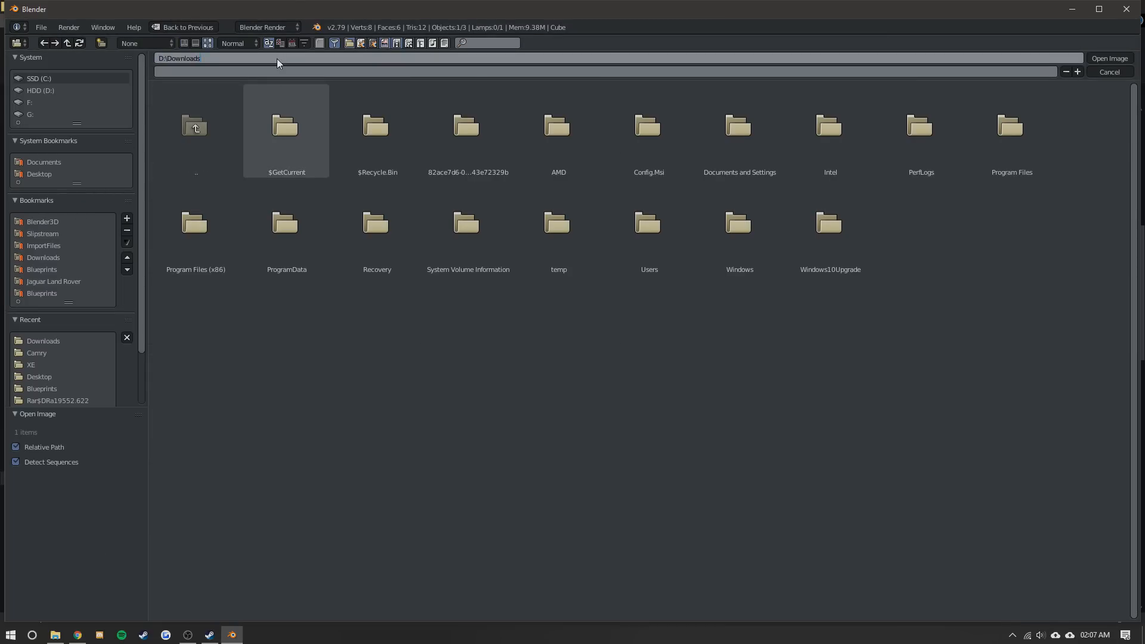
pyautogui.press('Return')
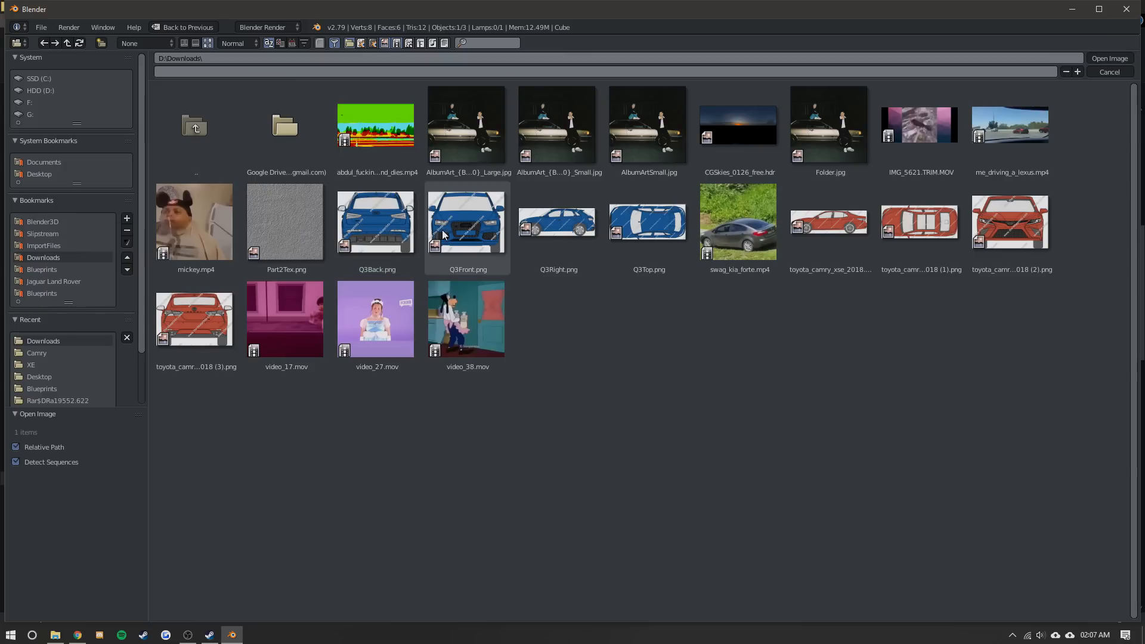
pyautogui.doubleClick(550, 224)
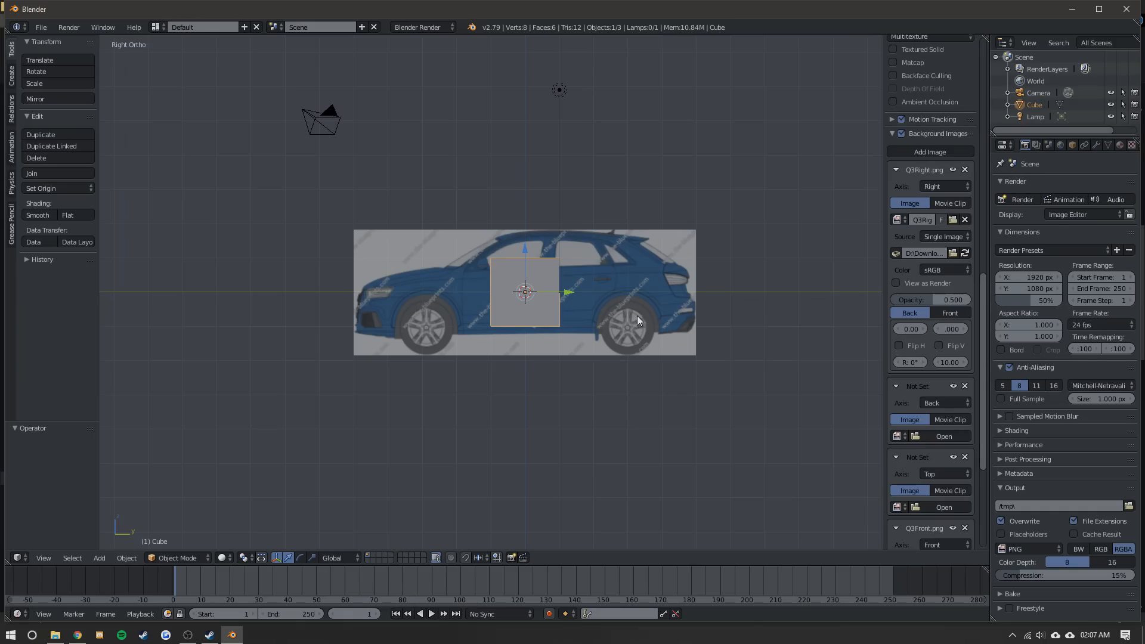
# - Collapse the Q3Front.png and Q3Right.png settings and load Q3Back.png from D:\Downloads into the Back slot
pyautogui.scroll(-8, 893, 460)
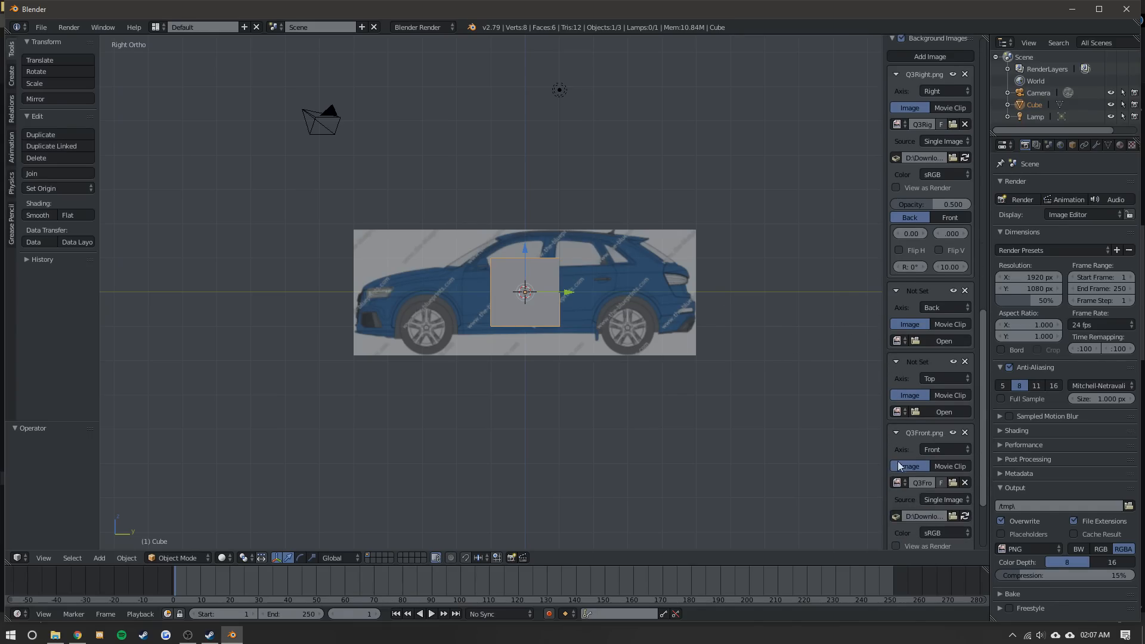
pyautogui.click(896, 326)
pyautogui.scroll(6, 894, 324)
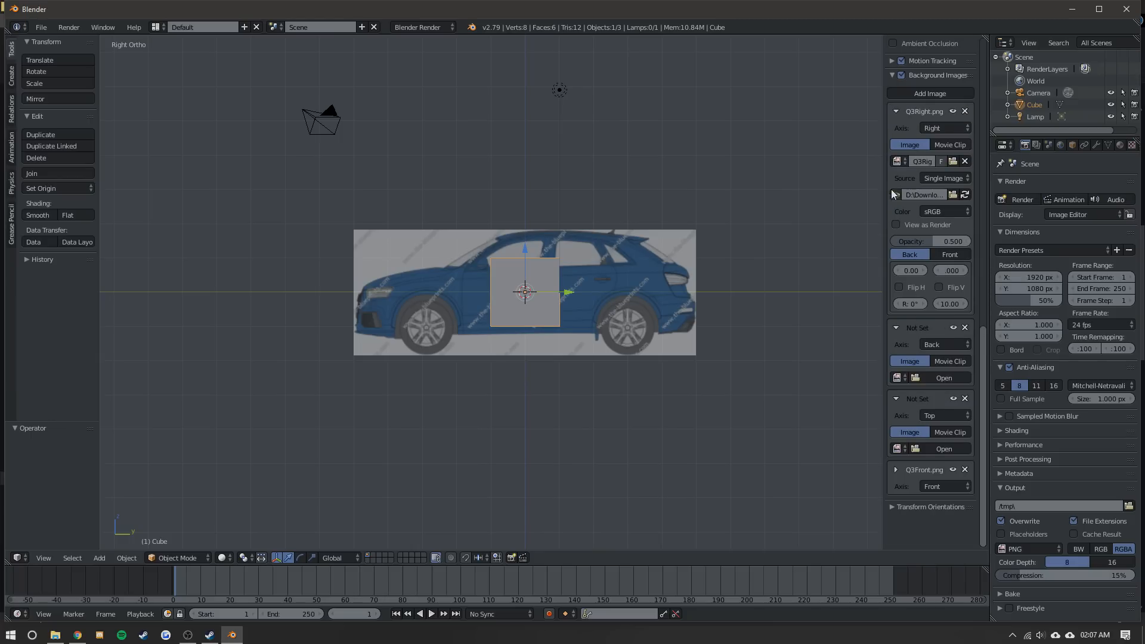
pyautogui.click(960, 200)
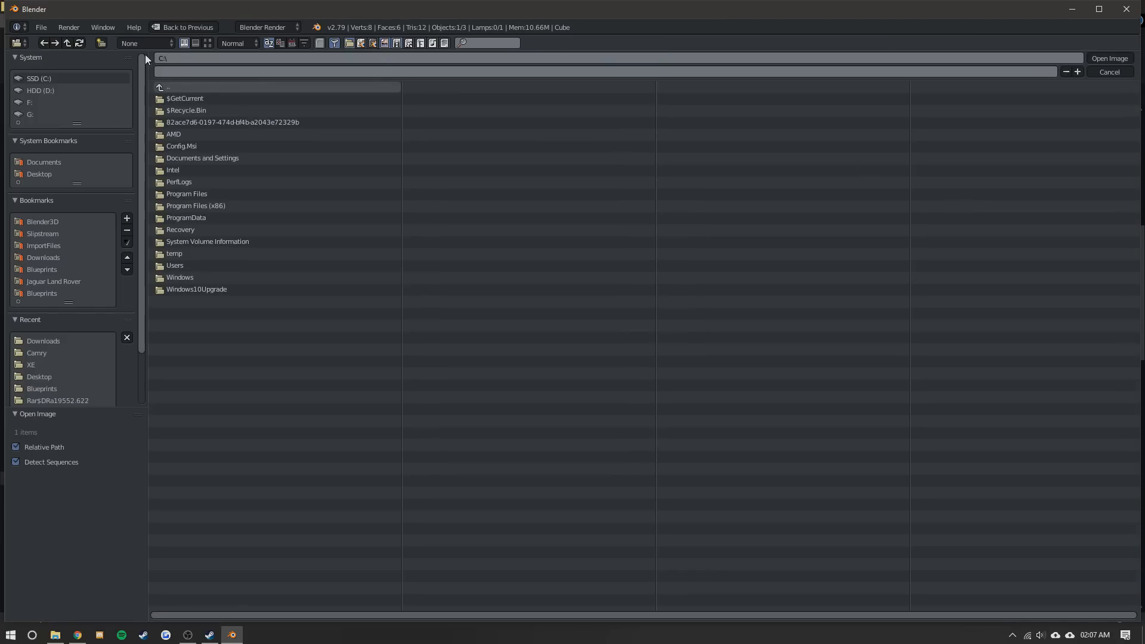
pyautogui.click(231, 53)
pyautogui.hotkey('ctrl', 'v')
pyautogui.press('Return')
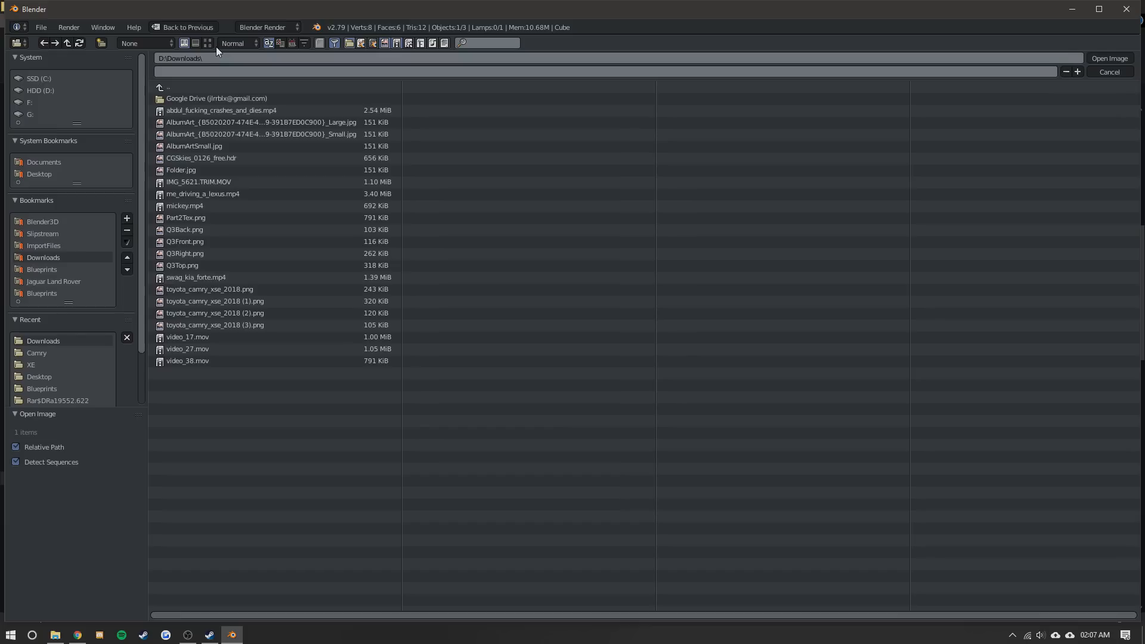
pyautogui.click(207, 43)
pyautogui.doubleClick(375, 221)
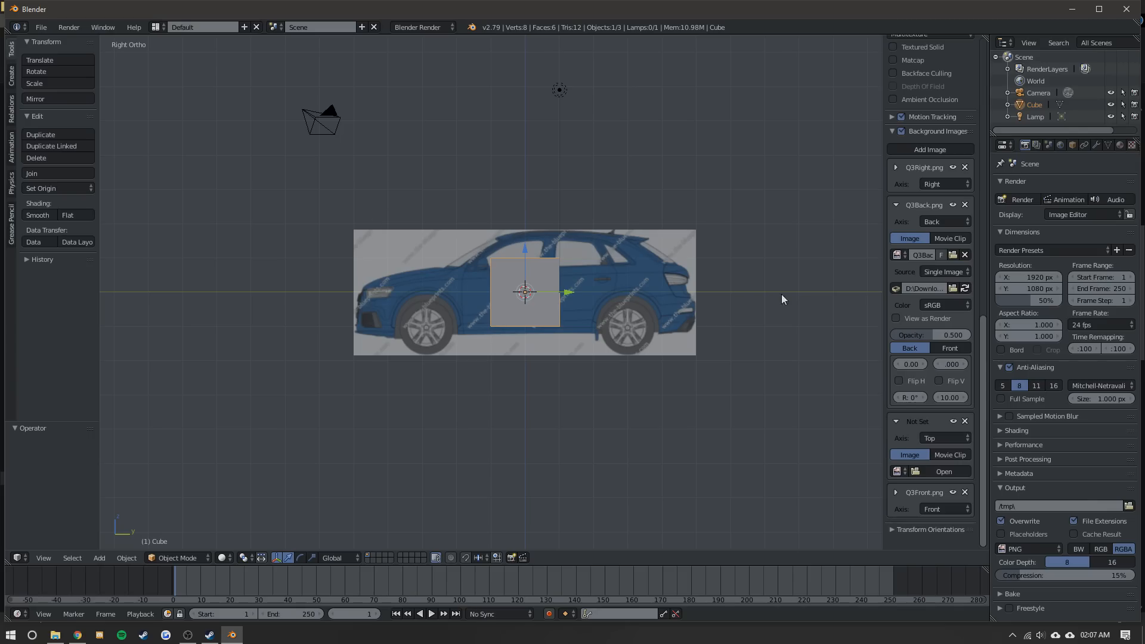
# - Collapse the Q3Back.png settings and load Q3Top.png from D:\Downloads into the Top slot
pyautogui.click(895, 205)
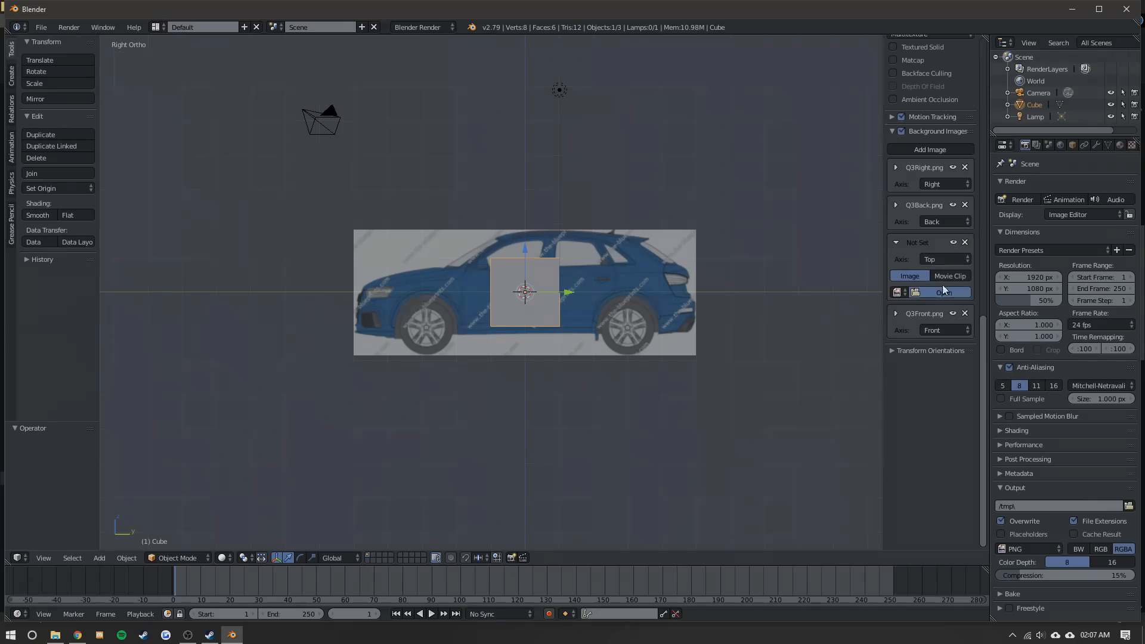
pyautogui.click(942, 291)
pyautogui.click(207, 43)
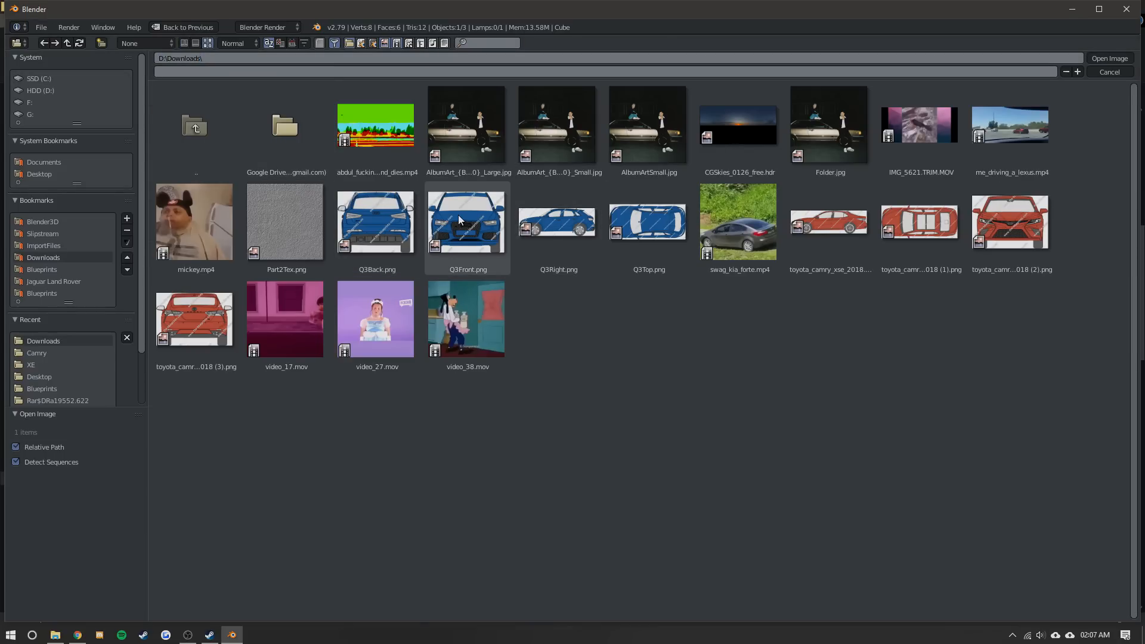
pyautogui.doubleClick(647, 222)
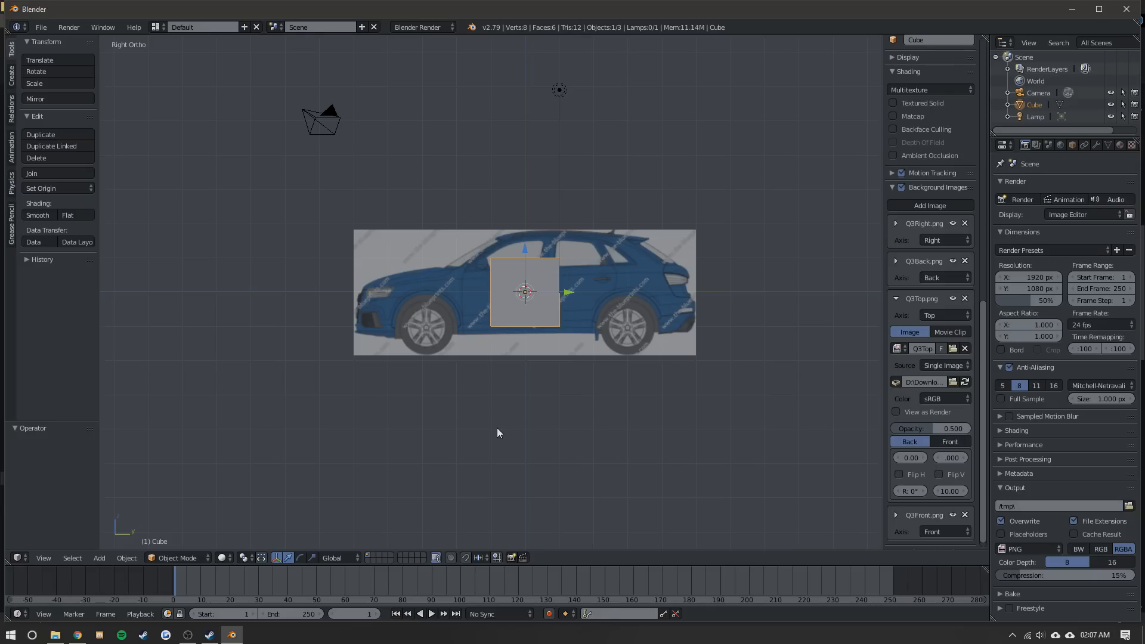
# - In the top view, set the Q3Top.png background's rotation to -90°
pyautogui.press('KP_7')
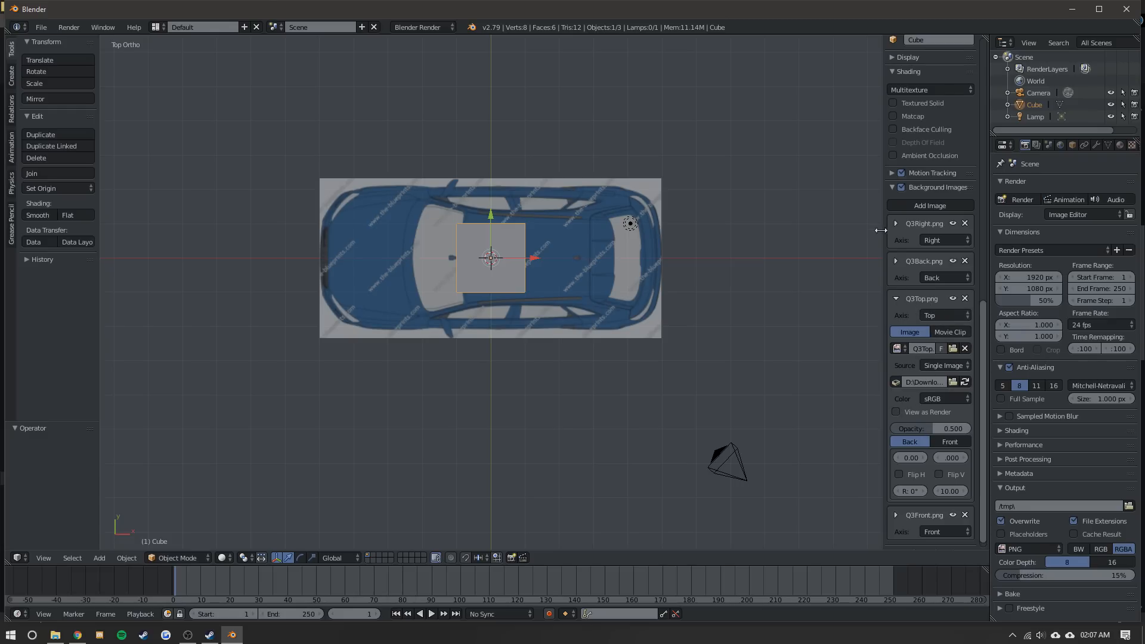
pyautogui.scroll(-1, 922, 334)
pyautogui.click(907, 482)
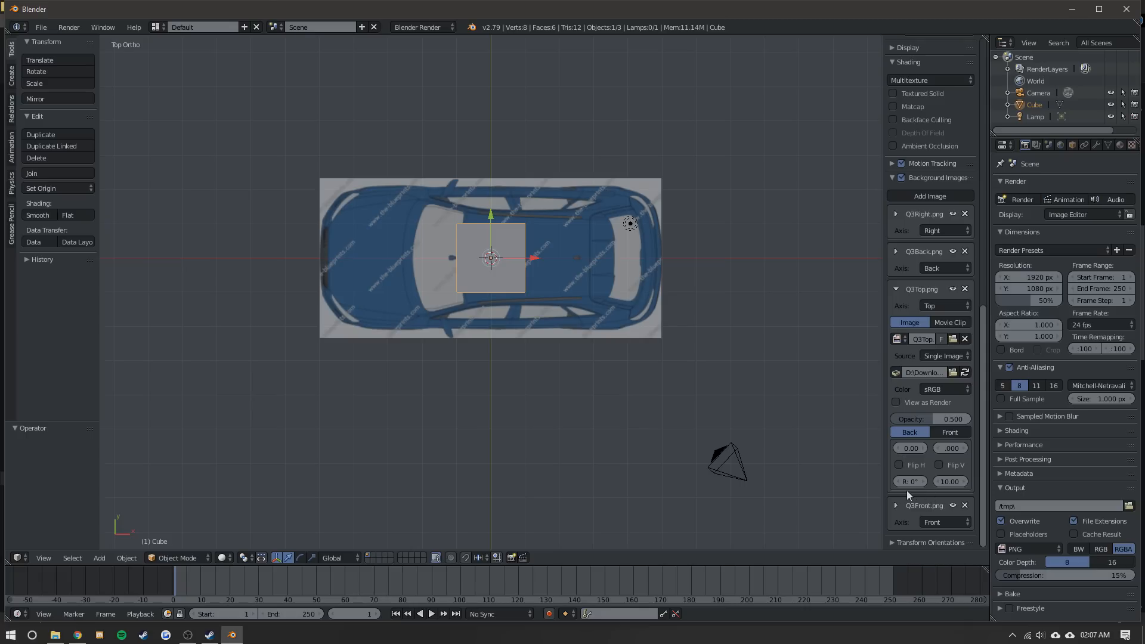
pyautogui.write('-90')
pyautogui.press('Return')
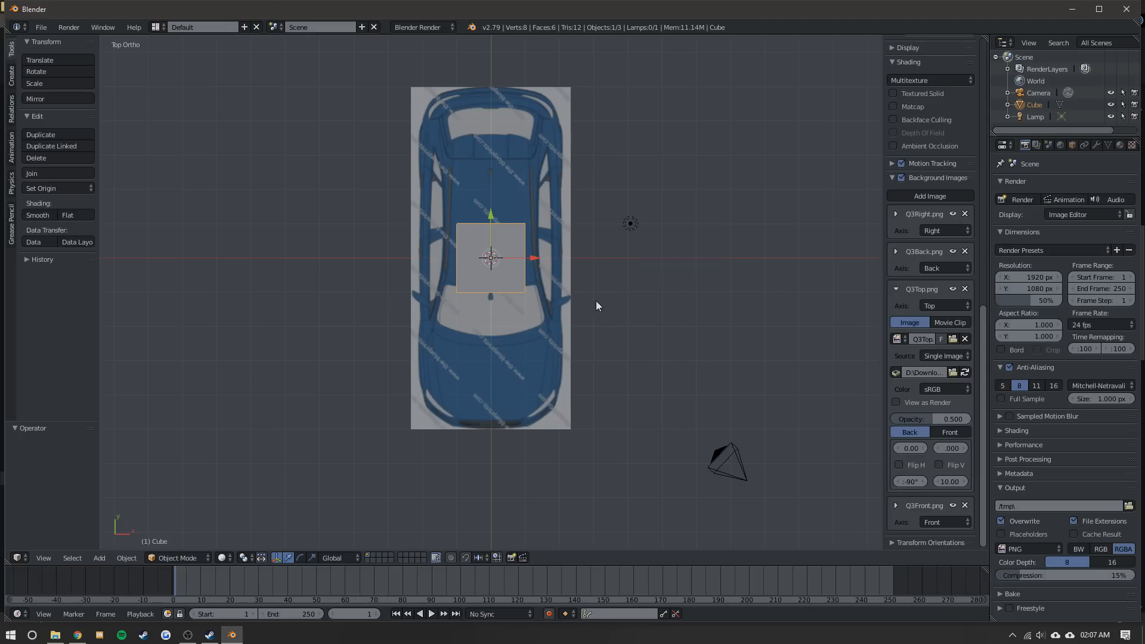
# - In the right view, expand the Q3Right.png settings and set its horizontal offset to 5.00
pyautogui.press('KP_3')
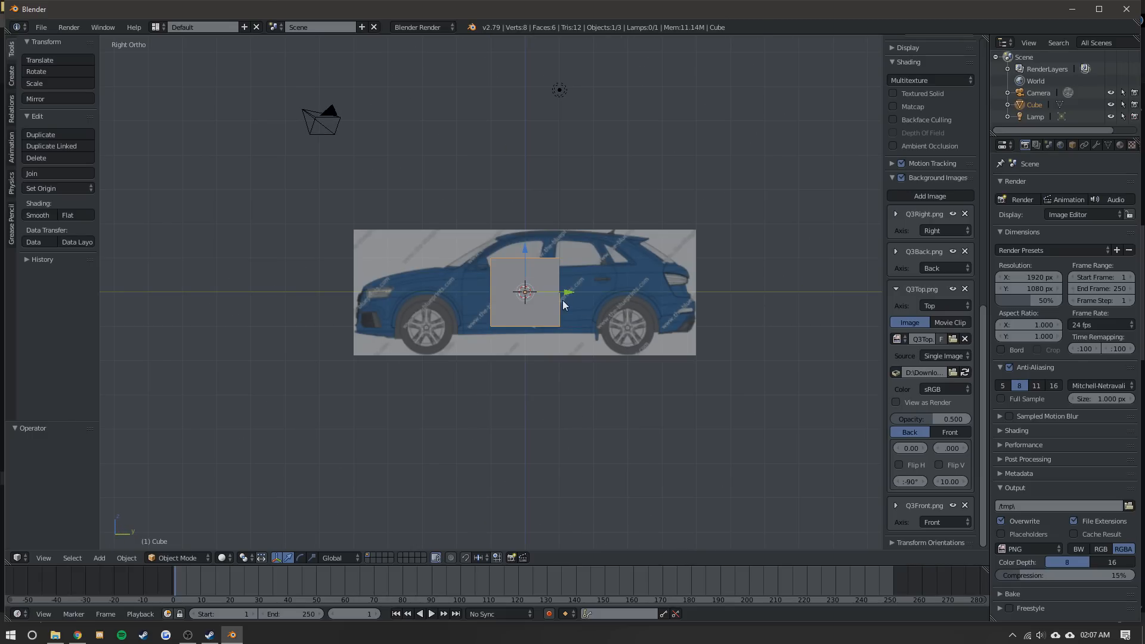
pyautogui.click(896, 213)
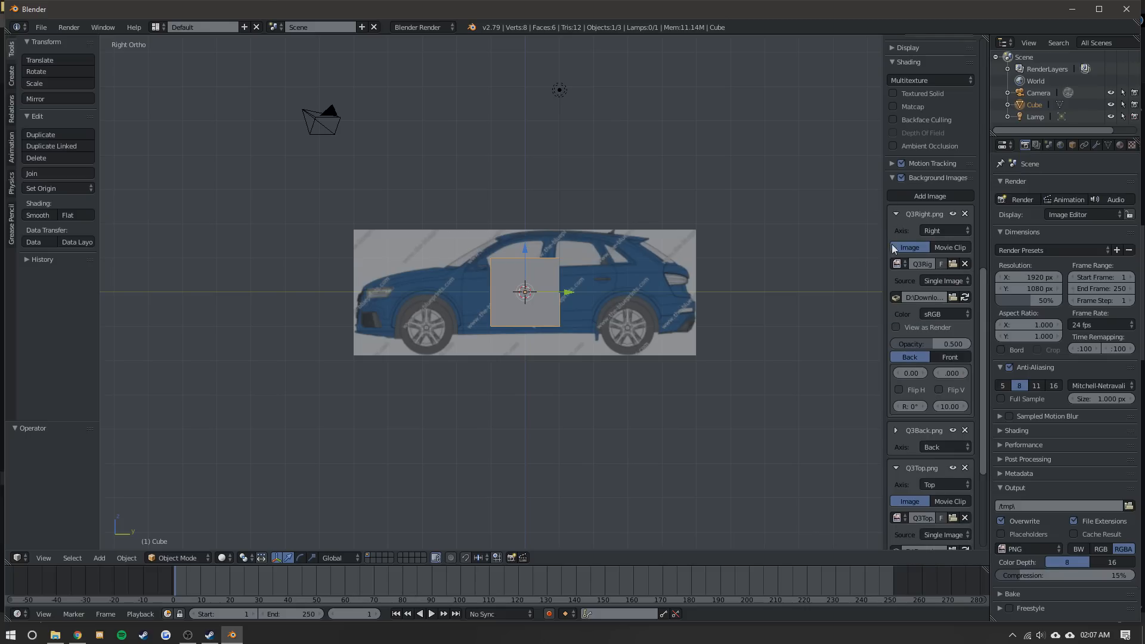
pyautogui.click(909, 374)
pyautogui.write('4')
pyautogui.press('Return')
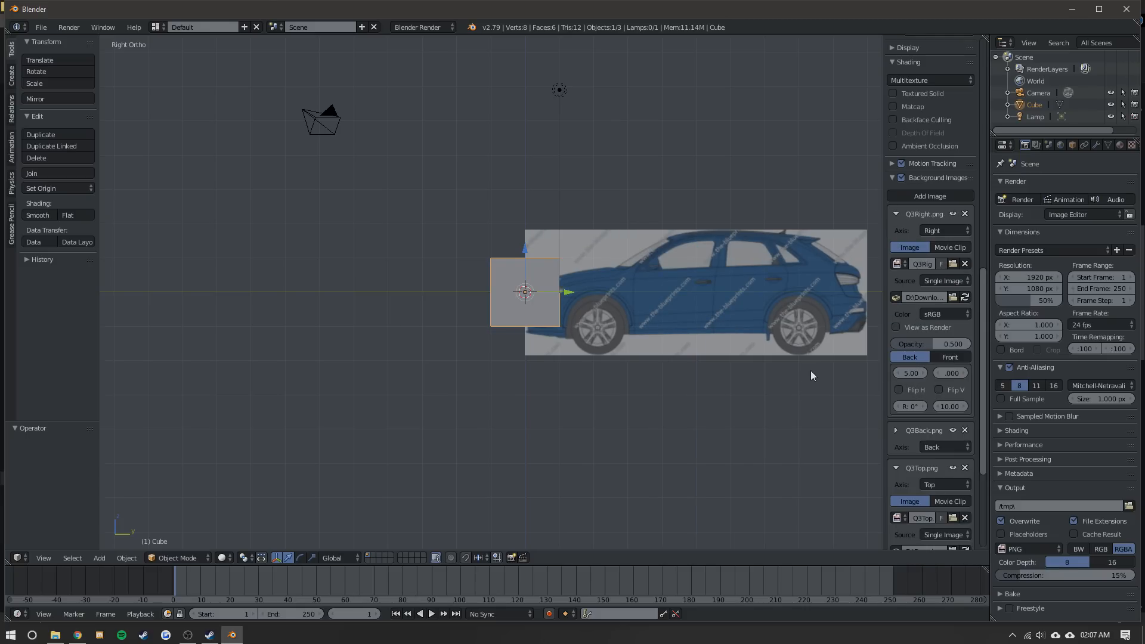
# - Raise the Q3Right.png background's vertical offset so the image's lower edge rests on the ground axis
pyautogui.click(953, 373)
pyautogui.write('4')
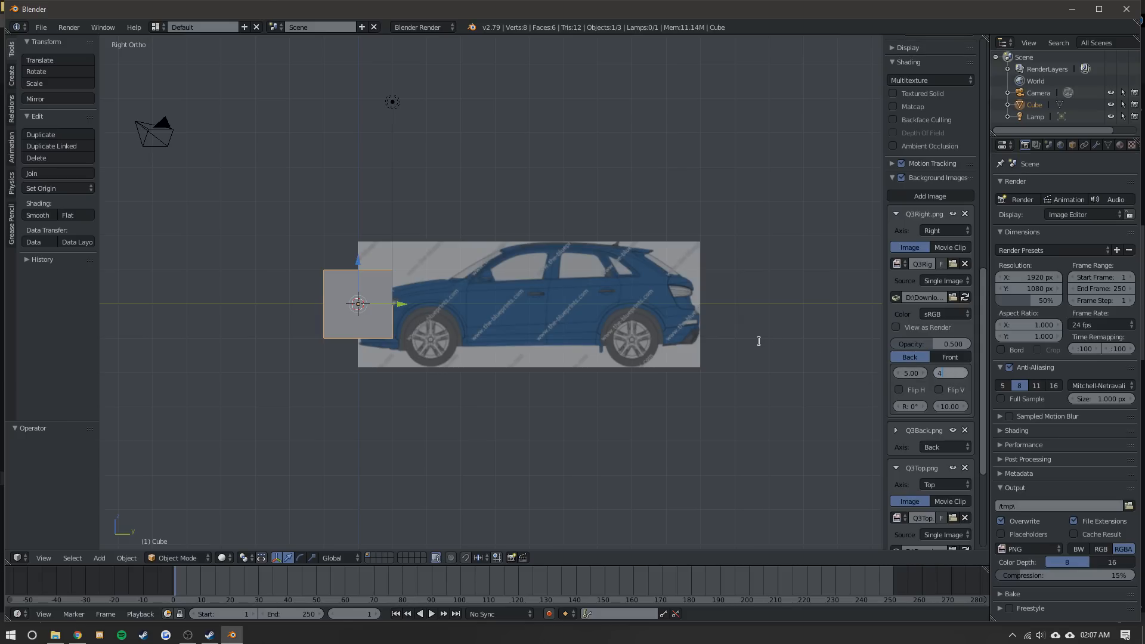
pyautogui.press('Return')
pyautogui.scroll(5, 352, 191)
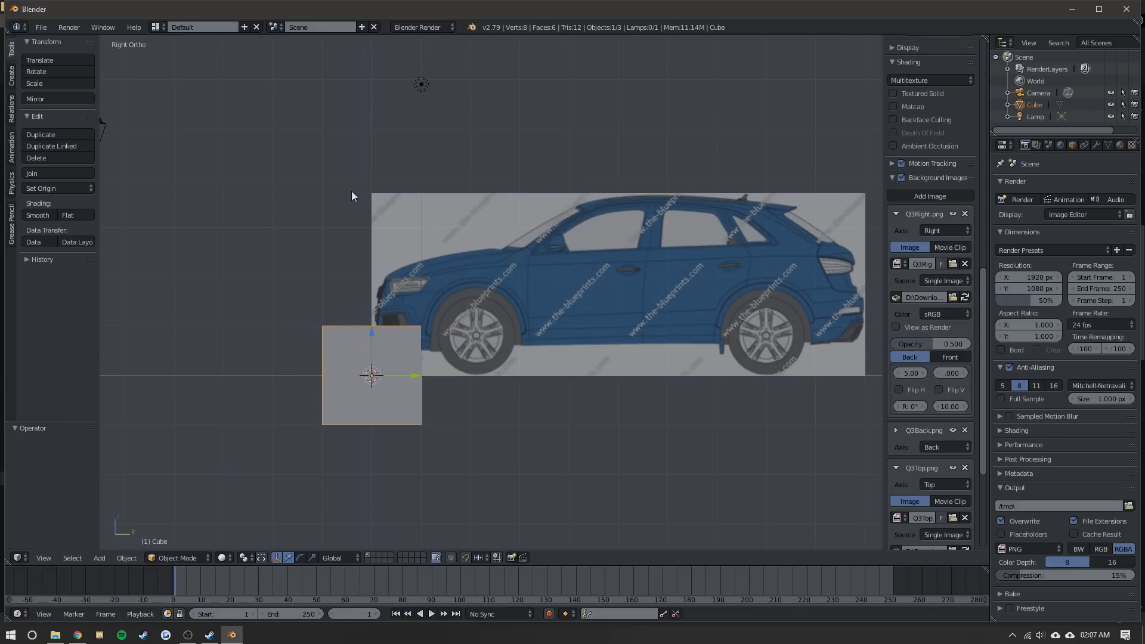
# - Examine how the side blueprint lines up with the origin and the ground axis along the car's length
pyautogui.scroll(1, 260, 295)
pyautogui.keyDown('shift'); pyautogui.moveTo(246, 253); pyautogui.dragTo(370, 205, button='middle'); pyautogui.keyUp('shift')
pyautogui.scroll(-2, 677, 234)
pyautogui.keyDown('shift'); pyautogui.moveTo(677, 234); pyautogui.dragTo(264, 223, button='middle'); pyautogui.keyUp('shift')
pyautogui.keyDown('shift'); pyautogui.moveTo(349, 283); pyautogui.dragTo(521, 280, button='middle'); pyautogui.keyUp('shift')
pyautogui.keyDown('shift'); pyautogui.moveTo(233, 145); pyautogui.dragTo(342, 141, button='middle'); pyautogui.keyUp('shift')
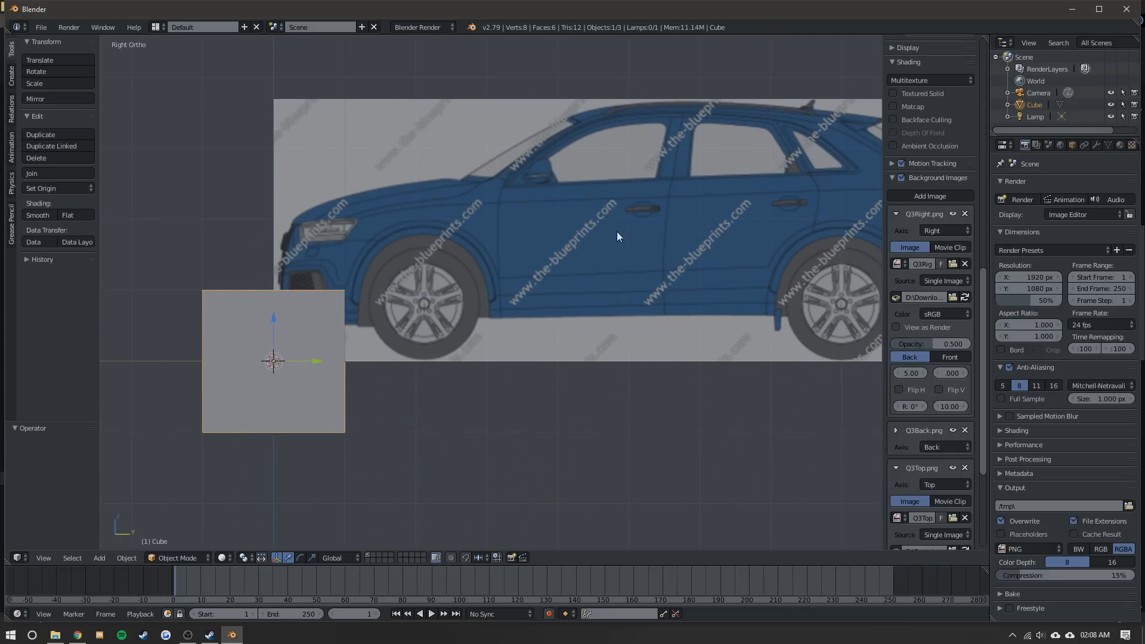
pyautogui.keyDown('shift'); pyautogui.moveTo(618, 237); pyautogui.dragTo(344, 233, button='middle'); pyautogui.keyUp('shift')
pyautogui.keyDown('shift'); pyautogui.moveTo(107, 108); pyautogui.dragTo(335, 131, button='middle'); pyautogui.keyUp('shift')
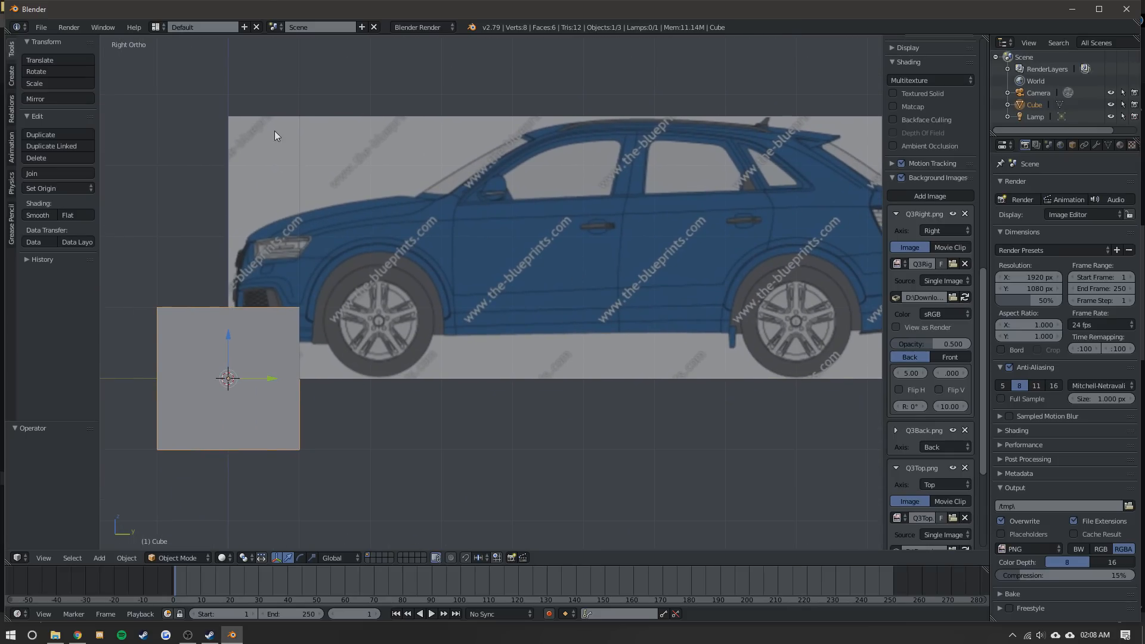
# - Delete the default cube from the scene
pyautogui.scroll(-2, 296, 244)
pyautogui.press('Tab')
pyautogui.press('Tab')
pyautogui.press('x')
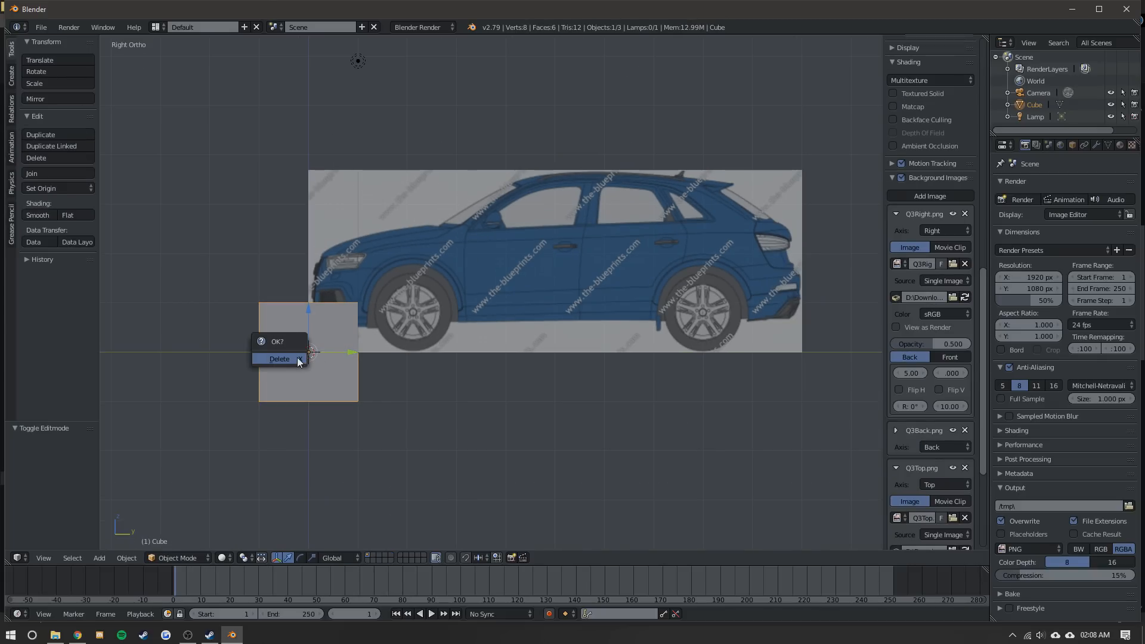
pyautogui.click(297, 356)
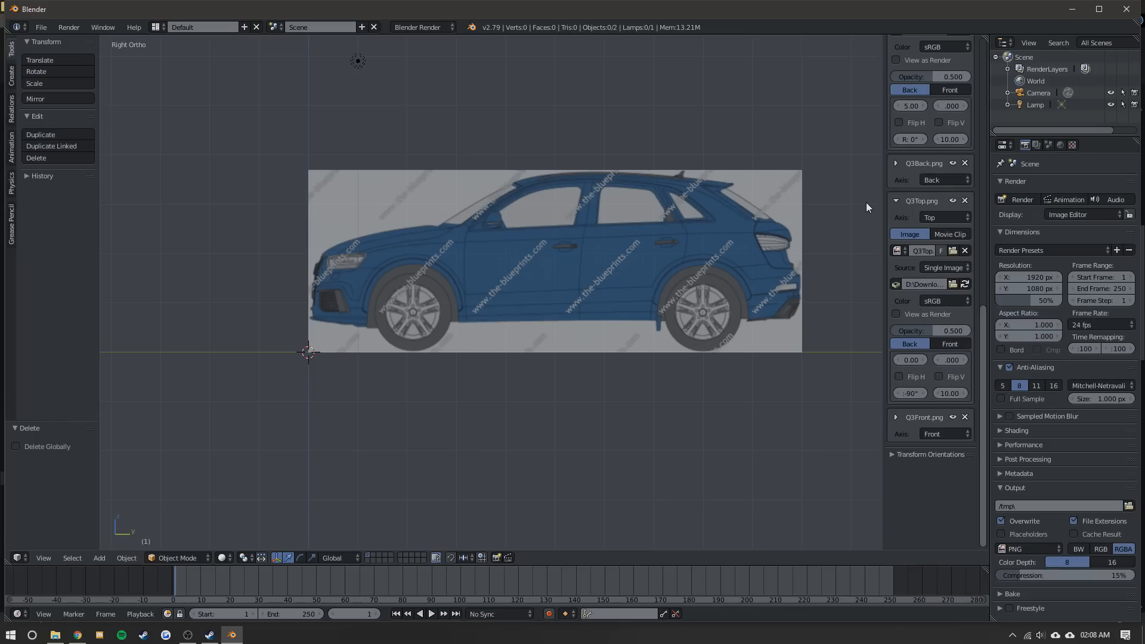
# - In the top view, set the Q3Top.png background's vertical offset to 10.71 so the car's nose meets the origin
pyautogui.press('KP_7')
pyautogui.keyDown('shift'); pyautogui.moveTo(463, 314); pyautogui.dragTo(526, 144, button='middle'); pyautogui.keyUp('shift')
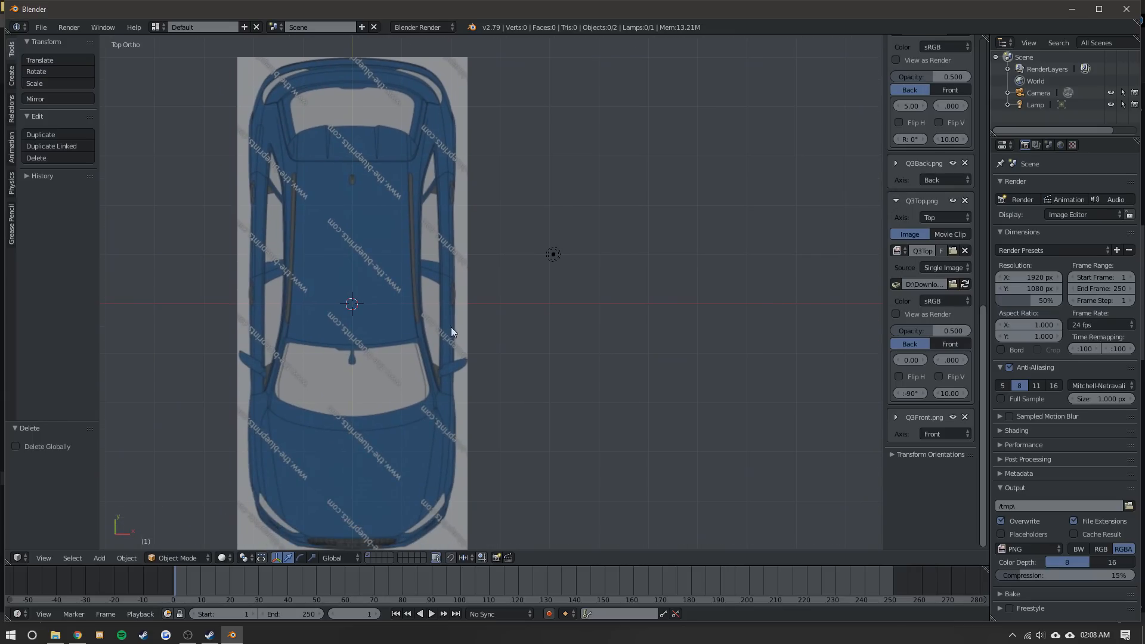
pyautogui.keyDown('shift'); pyautogui.moveTo(425, 337); pyautogui.dragTo(424, 260, button='middle'); pyautogui.keyUp('shift')
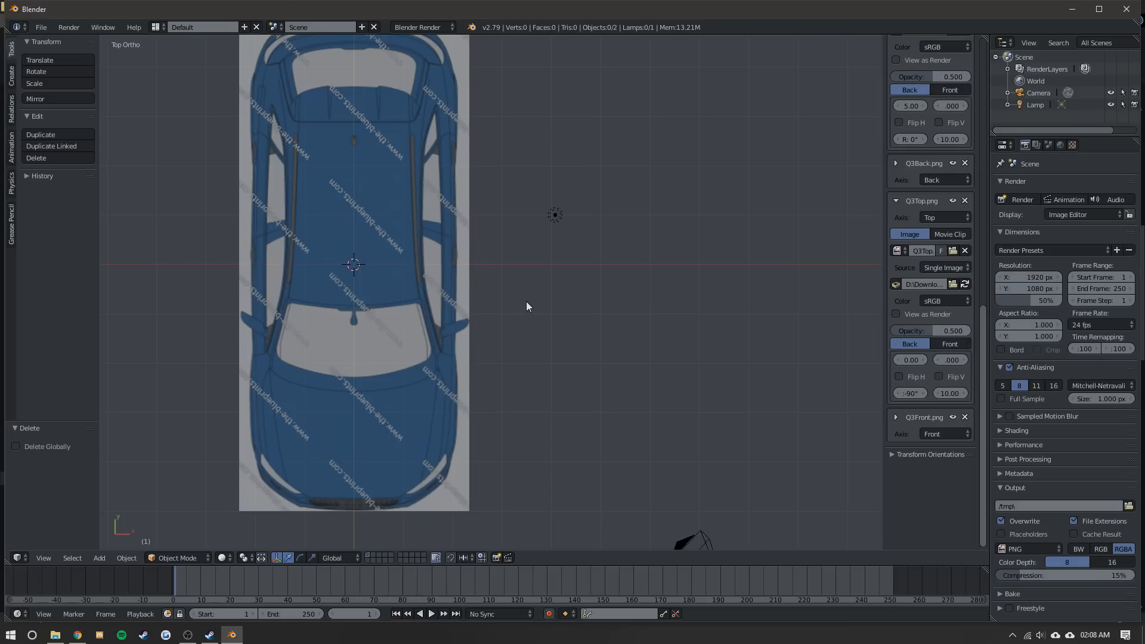
pyautogui.scroll(3, 935, 300)
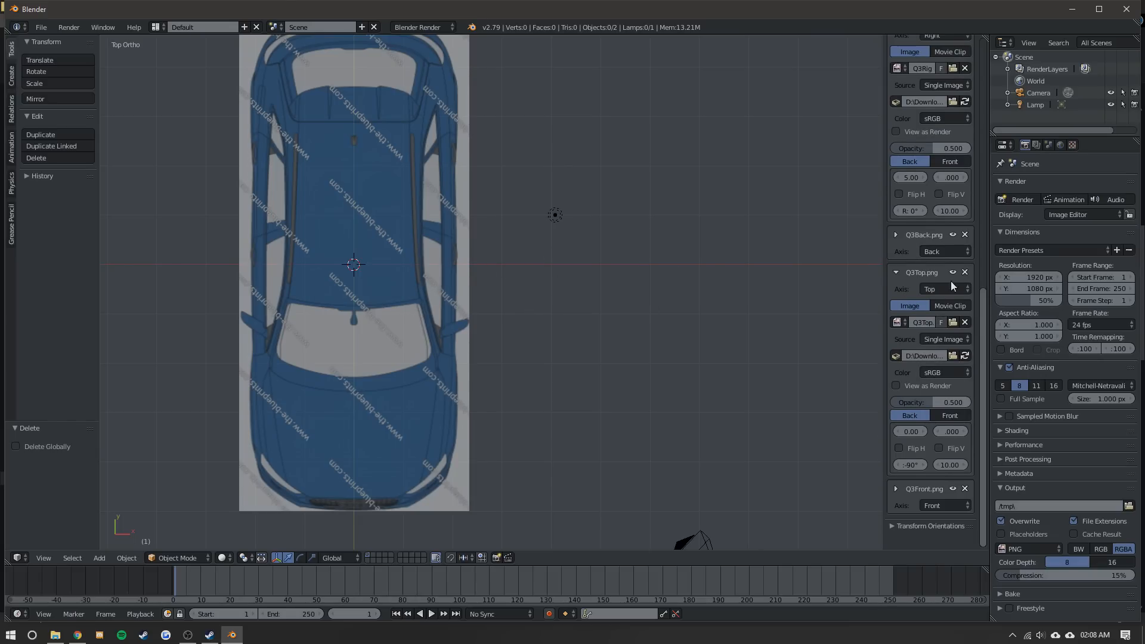
pyautogui.moveTo(952, 431); pyautogui.dragTo(973, 432)
pyautogui.keyDown('shift'); pyautogui.moveTo(611, 288); pyautogui.dragTo(608, 471, button='middle'); pyautogui.keyUp('shift')
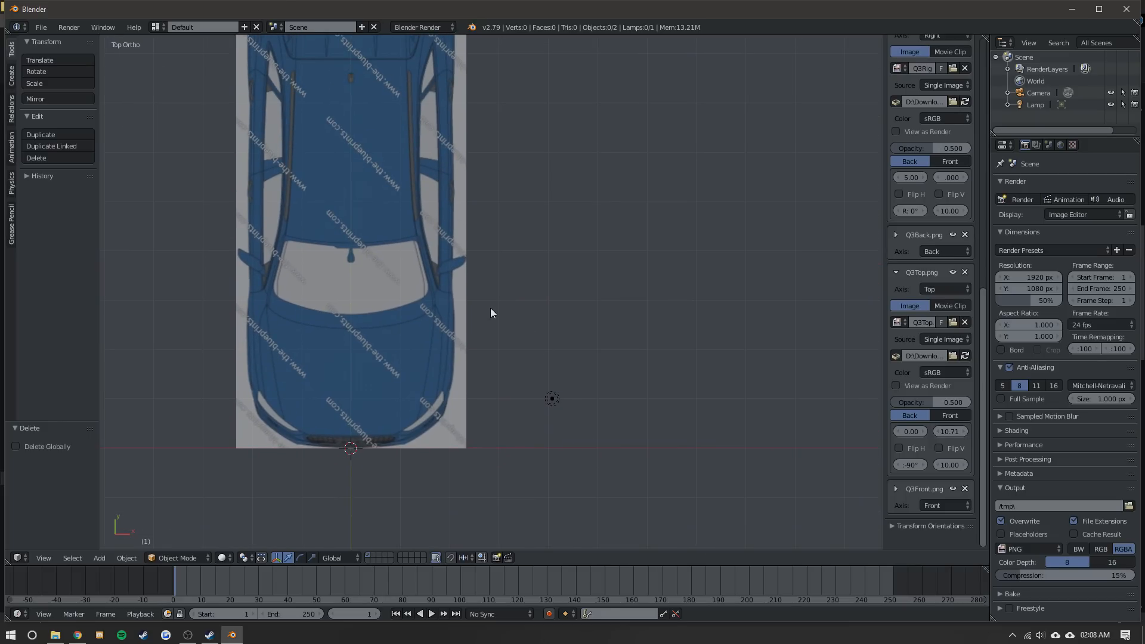
# - Compare the car's width in the front and top blueprints, checking their outer edges against each other
pyautogui.press('KP_1')
pyautogui.keyDown('shift'); pyautogui.moveTo(481, 309); pyautogui.dragTo(414, 169, button='middle'); pyautogui.keyUp('shift')
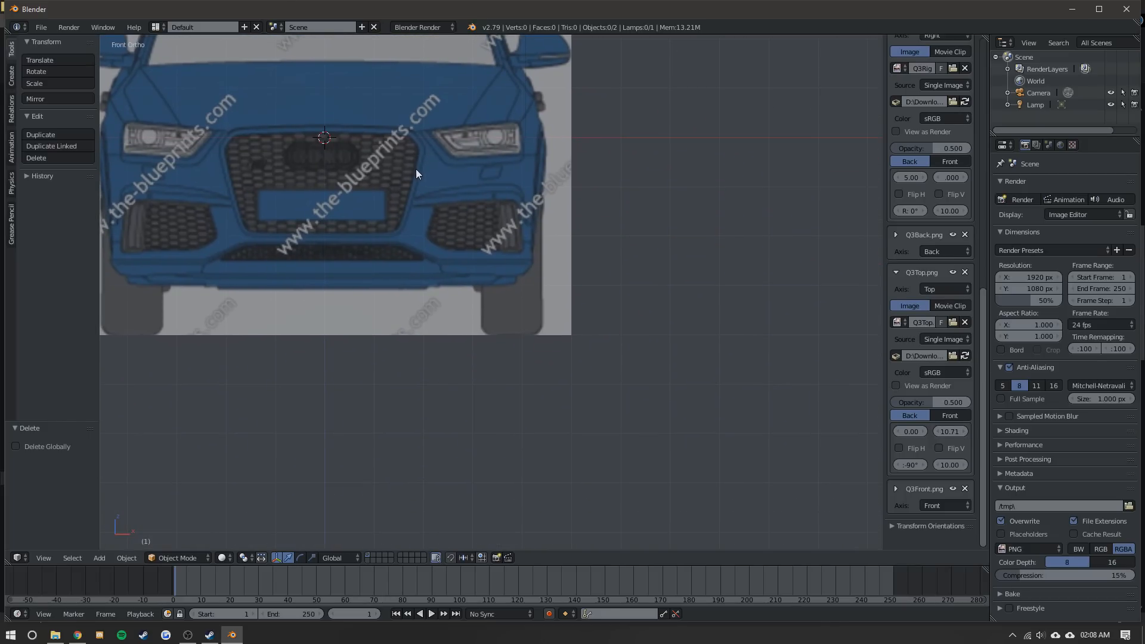
pyautogui.scroll(1, 532, 381)
pyautogui.scroll(-3, 506, 306)
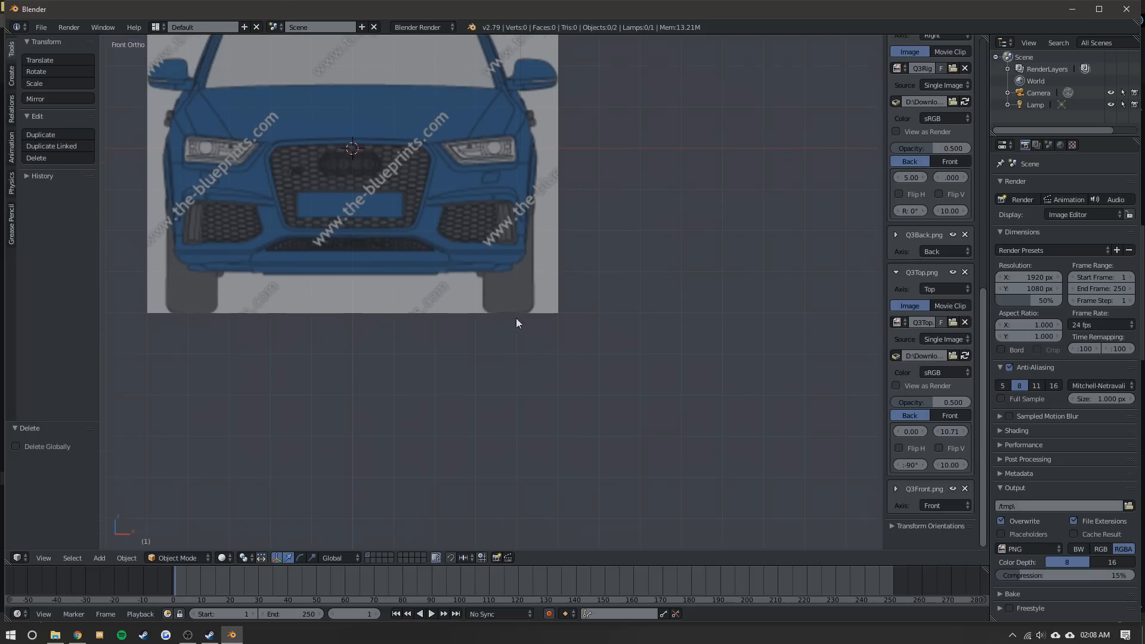
pyautogui.press('KP_3')
pyautogui.press('KP_7')
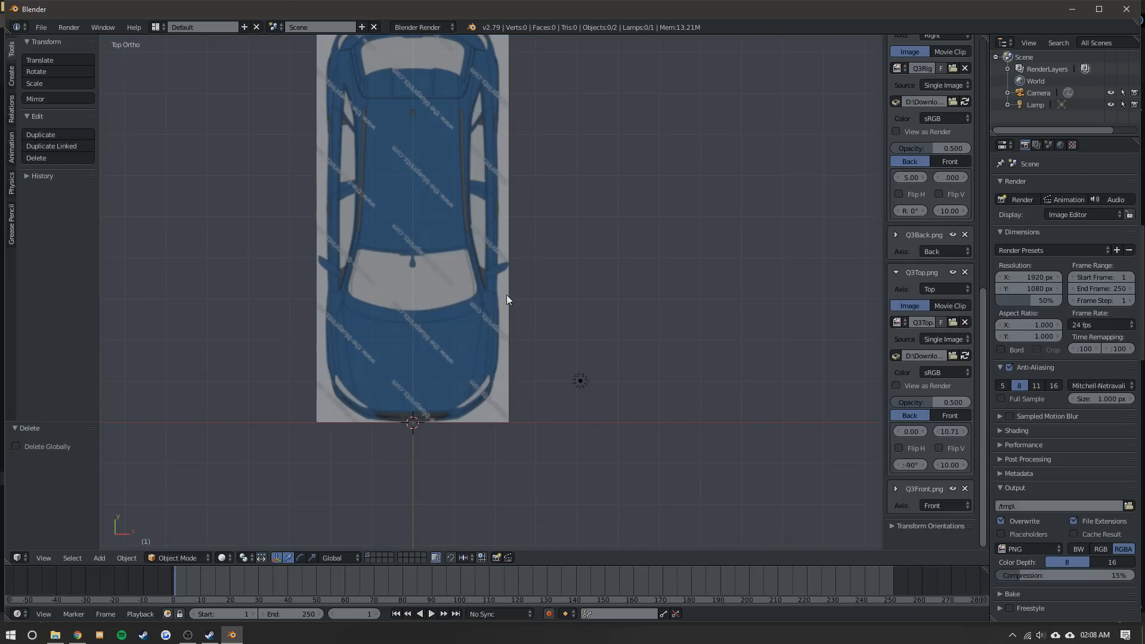
pyautogui.press('KP_1')
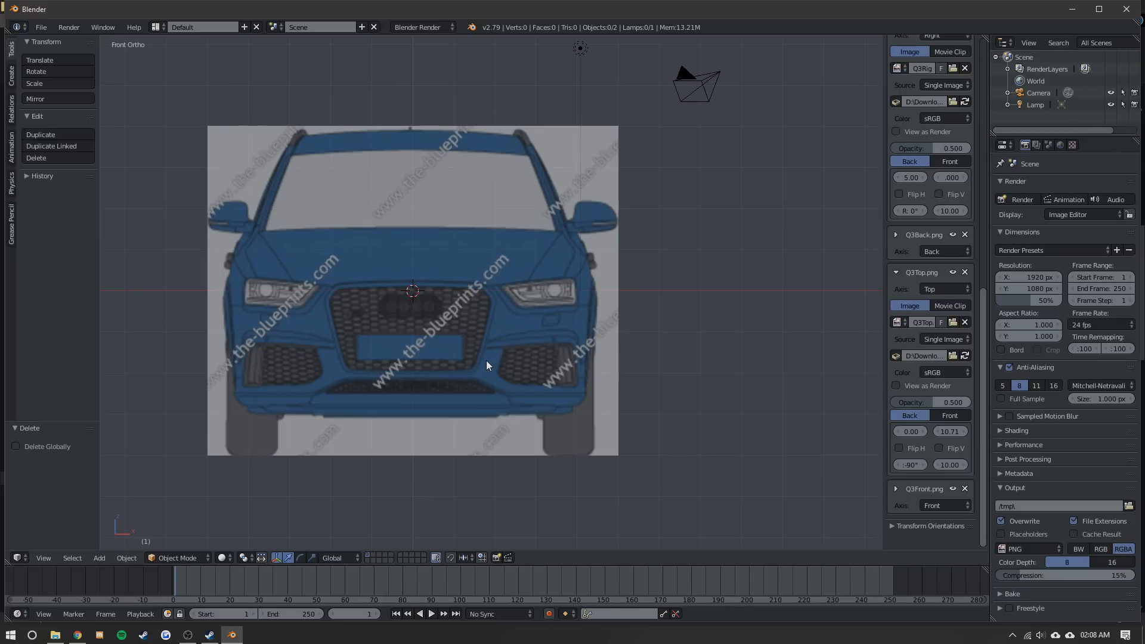
pyautogui.press('KP_7')
pyautogui.keyDown('shift'); pyautogui.moveTo(515, 360); pyautogui.dragTo(500, 262, button='middle'); pyautogui.keyUp('shift')
pyautogui.scroll(1, 495, 312)
pyautogui.scroll(3, 495, 312)
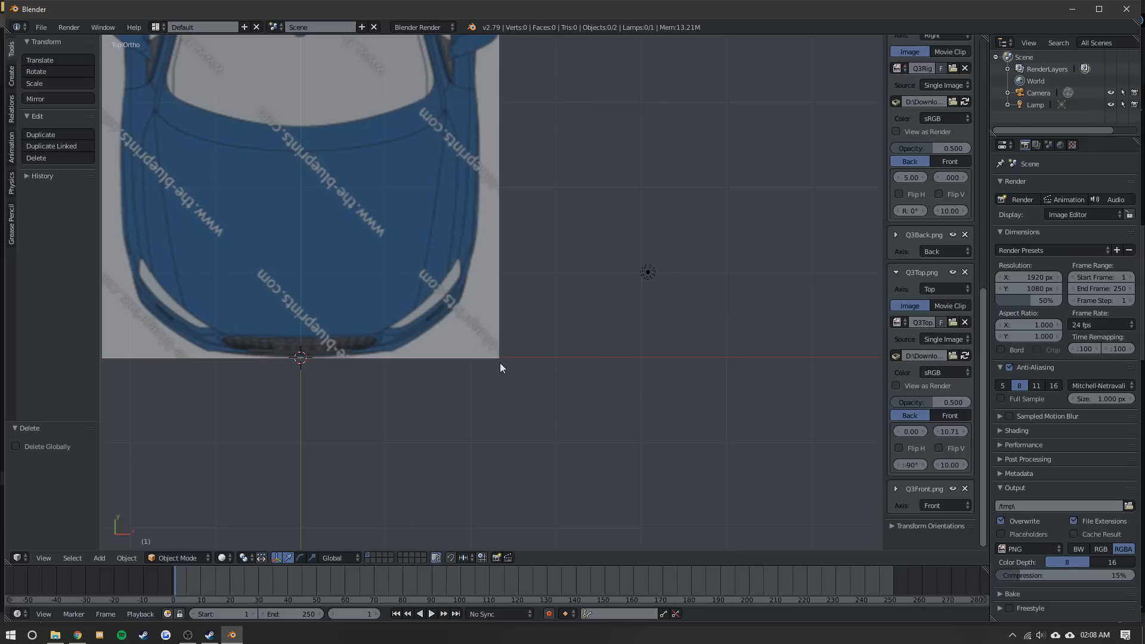
pyautogui.press('KP_1')
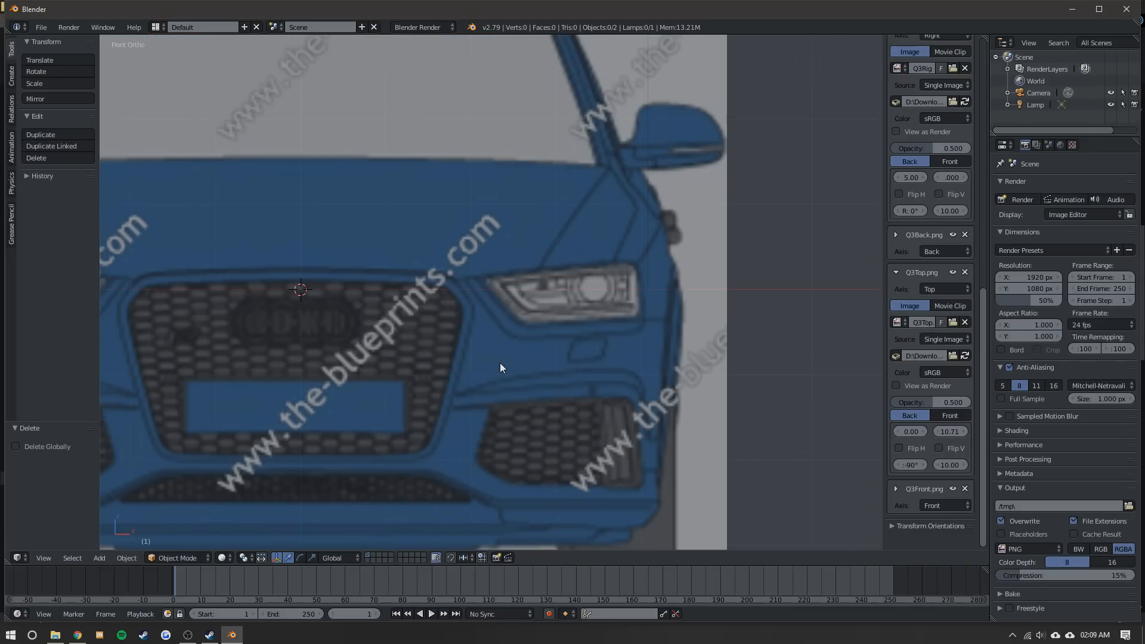
# - In the front view, collapse the Q3Right.png settings and expand the Q3Front.png settings
pyautogui.scroll(-6, 499, 362)
pyautogui.scroll(6, 908, 381)
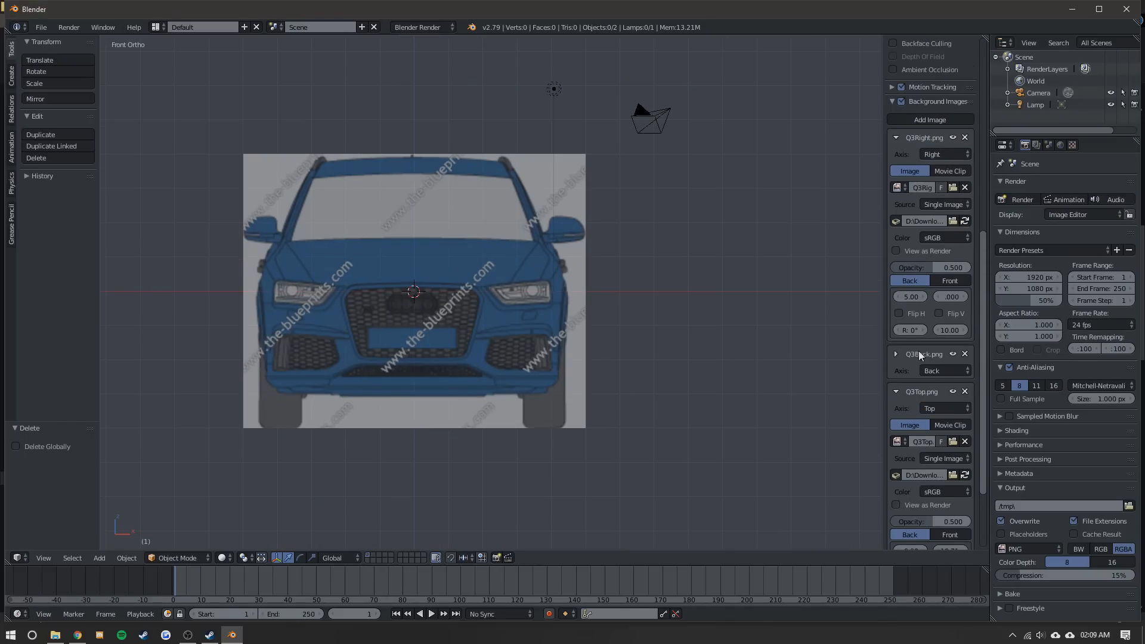
pyautogui.click(896, 185)
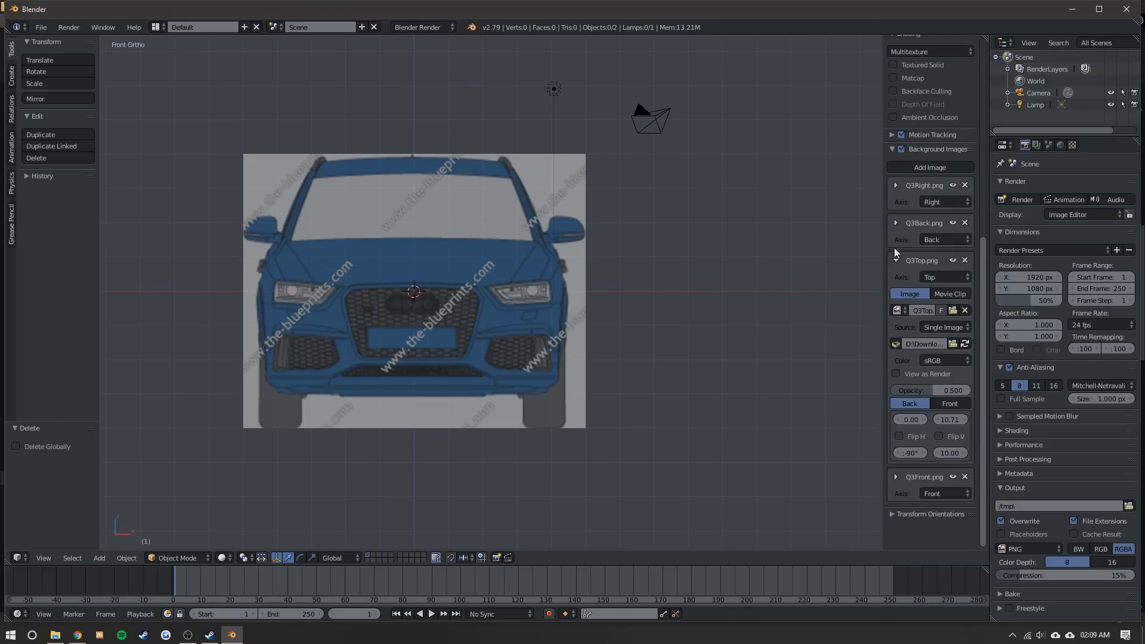
pyautogui.click(896, 477)
pyautogui.scroll(-6, 921, 465)
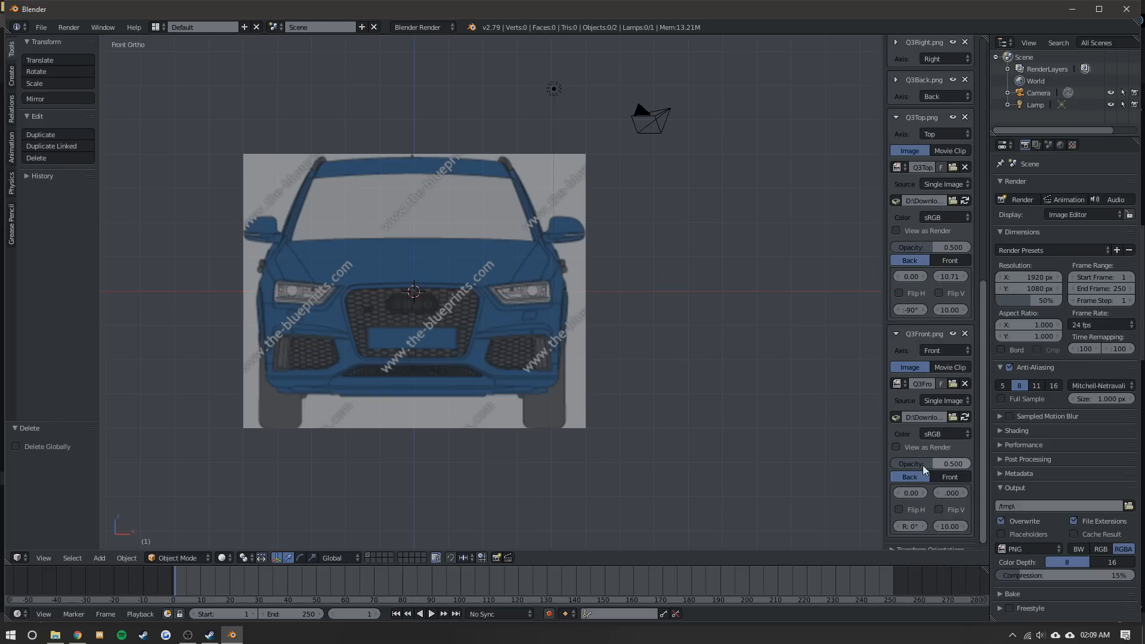
# - Resize the Q3Front.png background to match the top blueprint's width, trying 4.6 and settling on 4.7
pyautogui.click(949, 518)
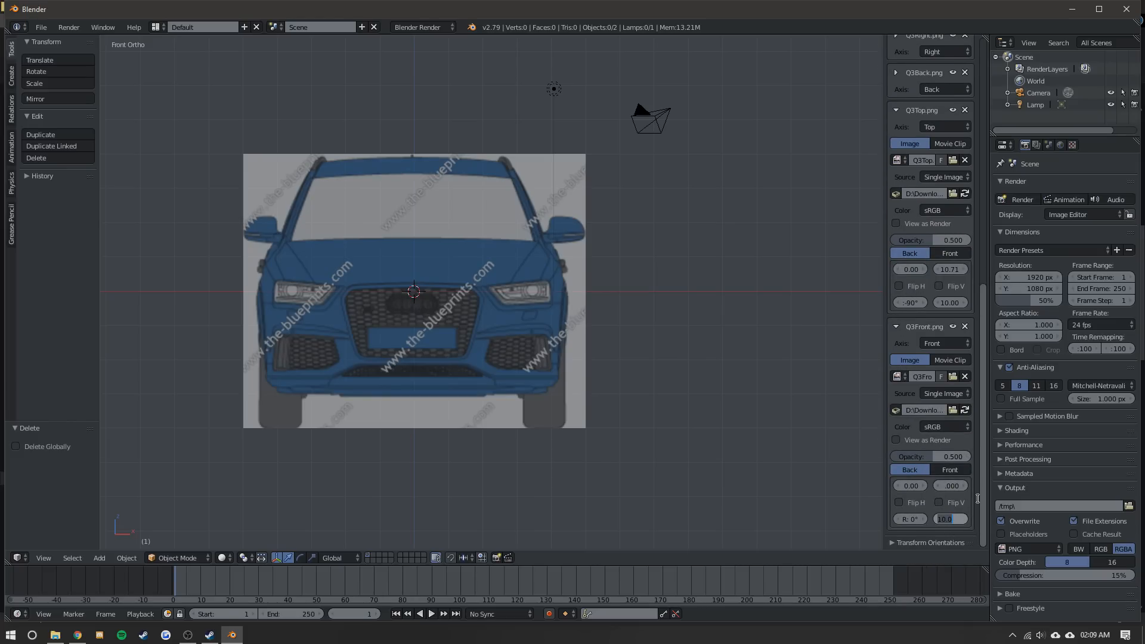
pyautogui.write('4.6')
pyautogui.press('Return')
pyautogui.scroll(5, 526, 375)
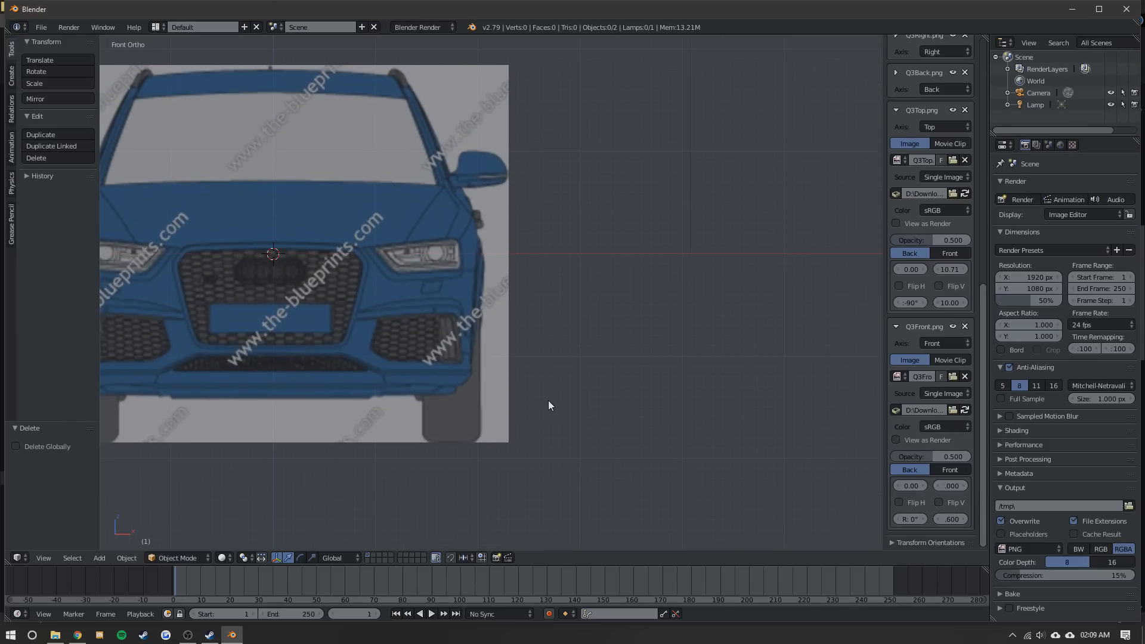
pyautogui.click(955, 518)
pyautogui.write('7')
pyautogui.press('Return')
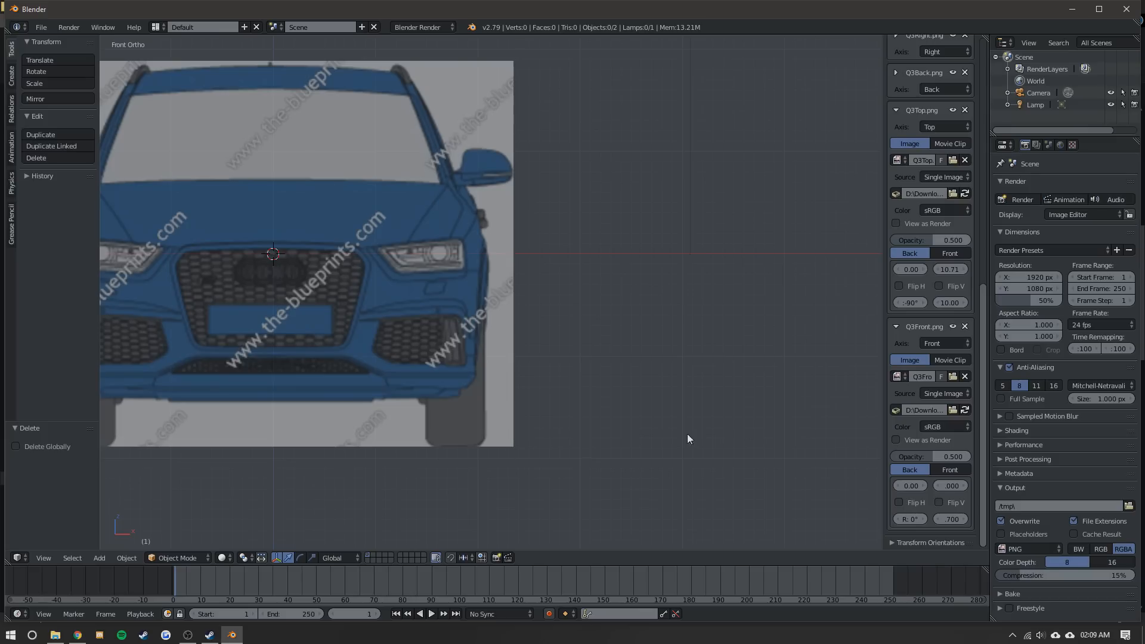
# - Raise the Q3Front.png background's vertical offset until the tyres stand on the ground axis
pyautogui.scroll(-3, 634, 299)
pyautogui.keyDown('shift'); pyautogui.moveTo(633, 300); pyautogui.dragTo(665, 348, button='middle'); pyautogui.keyUp('shift')
pyautogui.moveTo(950, 486); pyautogui.dragTo(1091, 485)
pyautogui.scroll(7, 804, 410)
pyautogui.keyDown('shift'); pyautogui.moveTo(805, 410); pyautogui.dragTo(663, 398, button='middle'); pyautogui.keyUp('shift')
pyautogui.keyDown('shift'); pyautogui.moveTo(950, 486); pyautogui.dragTo(950, 486); pyautogui.keyUp('shift')
pyautogui.scroll(-9, 529, 306)
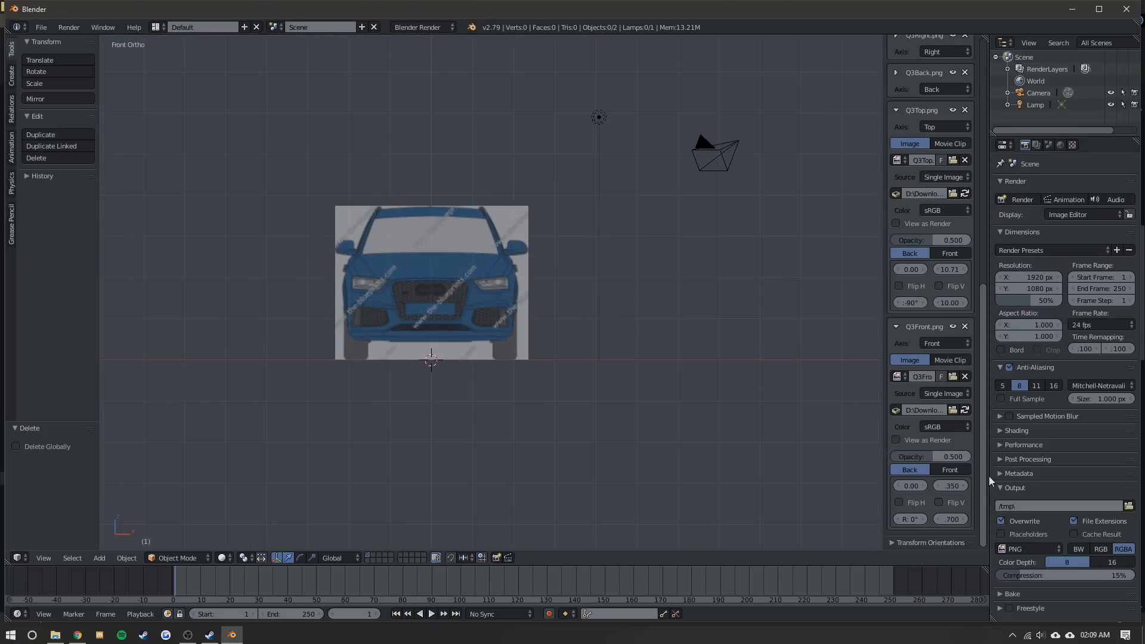
# - Expand the Q3Back.png settings and give it the same vertical offset and 4.7 size as Q3Front.png
pyautogui.scroll(3, 918, 371)
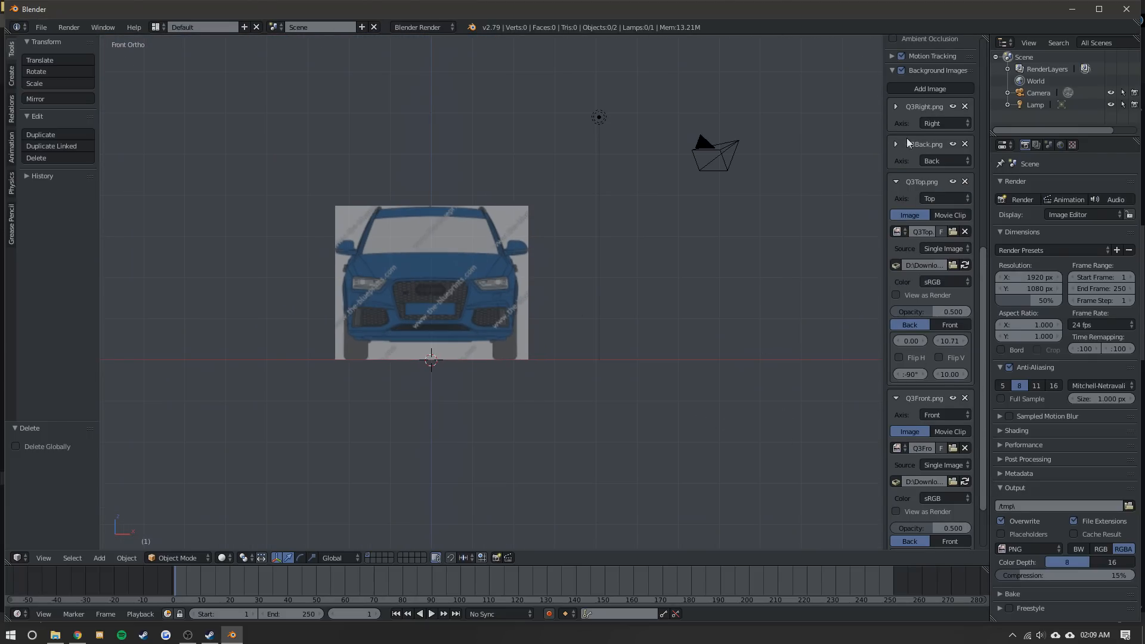
pyautogui.click(896, 144)
pyautogui.write('.35')
pyautogui.press('Return')
pyautogui.scroll(-10, 924, 389)
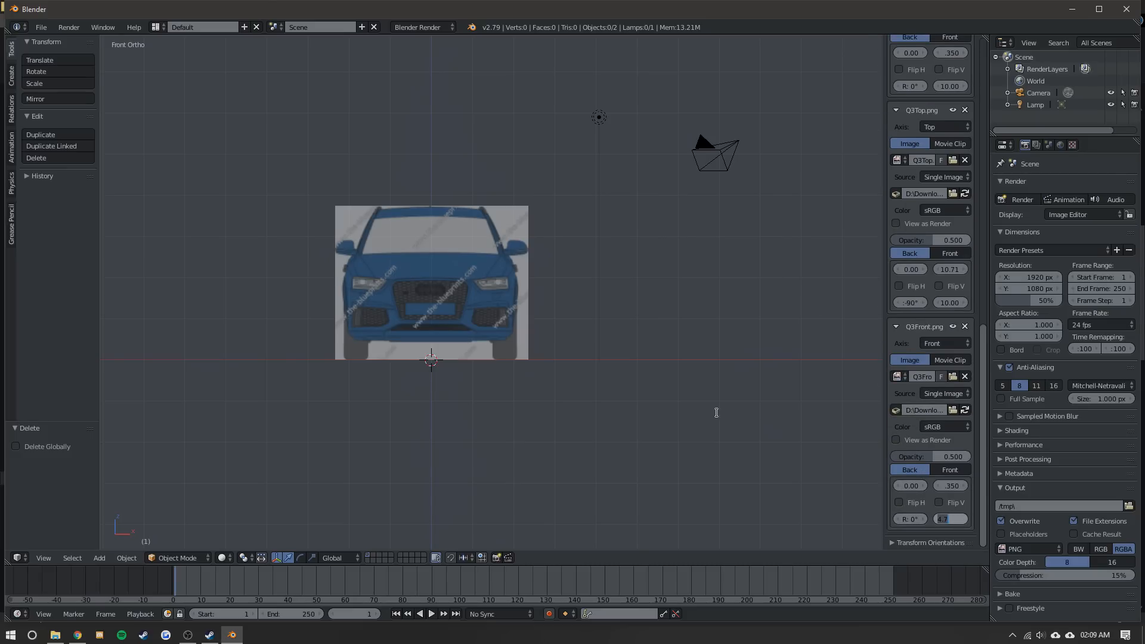
pyautogui.scroll(6, 951, 392)
pyautogui.write('.7')
pyautogui.press('Return')
pyautogui.scroll(1, 514, 283)
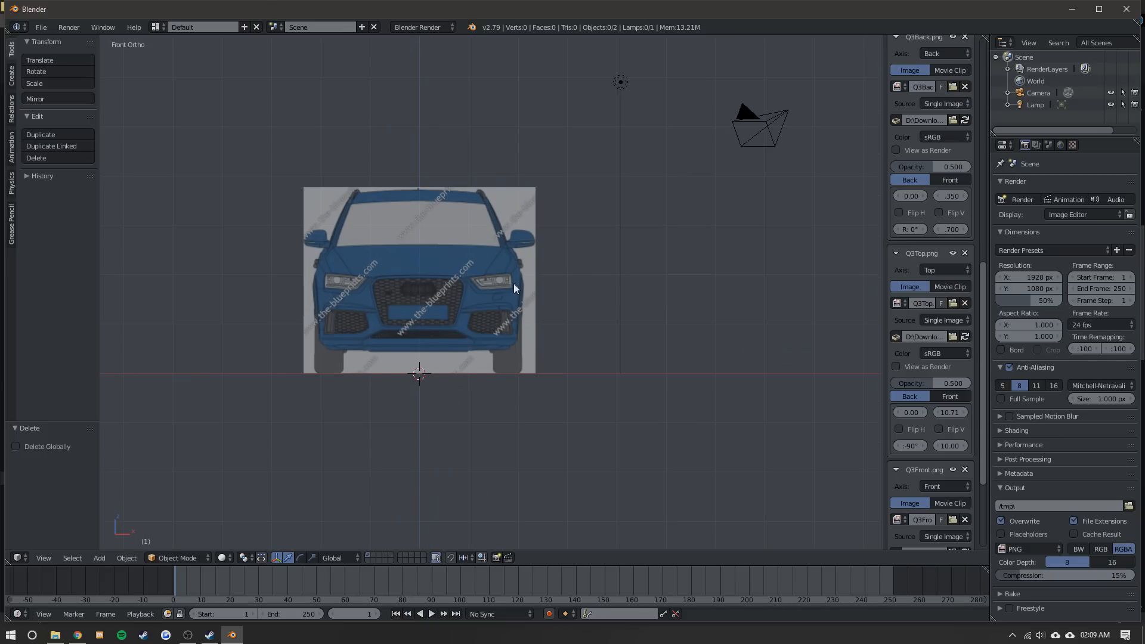
pyautogui.keyDown('shift'); pyautogui.moveTo(507, 285); pyautogui.dragTo(513, 284, button='middle'); pyautogui.keyUp('shift')
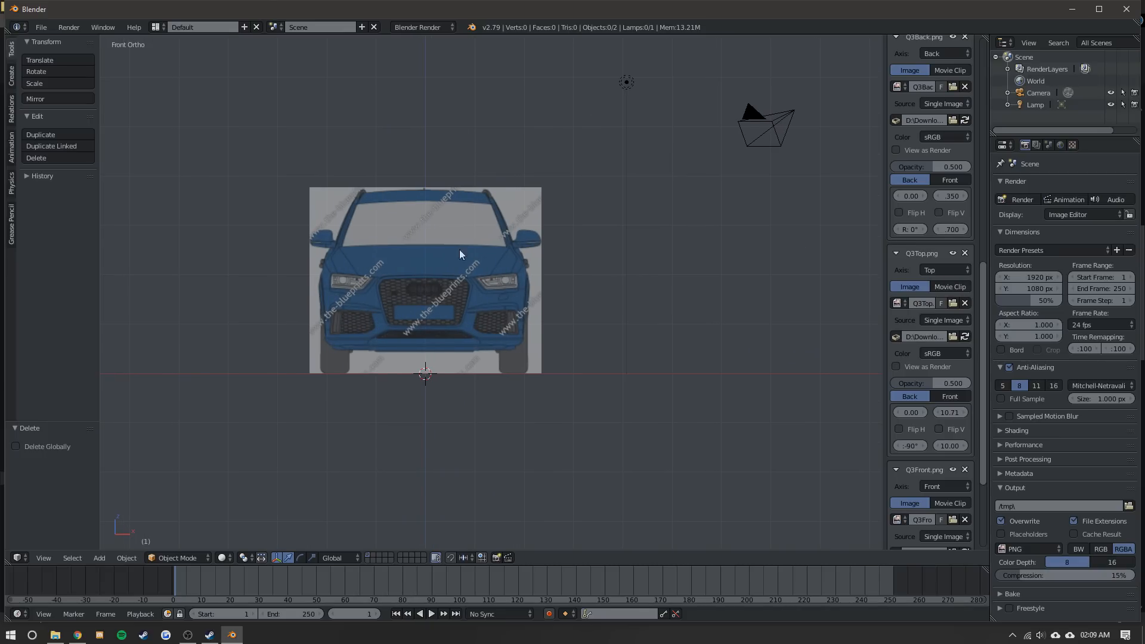
# - Add a plane mesh at the origin in the front view
pyautogui.click(11, 75)
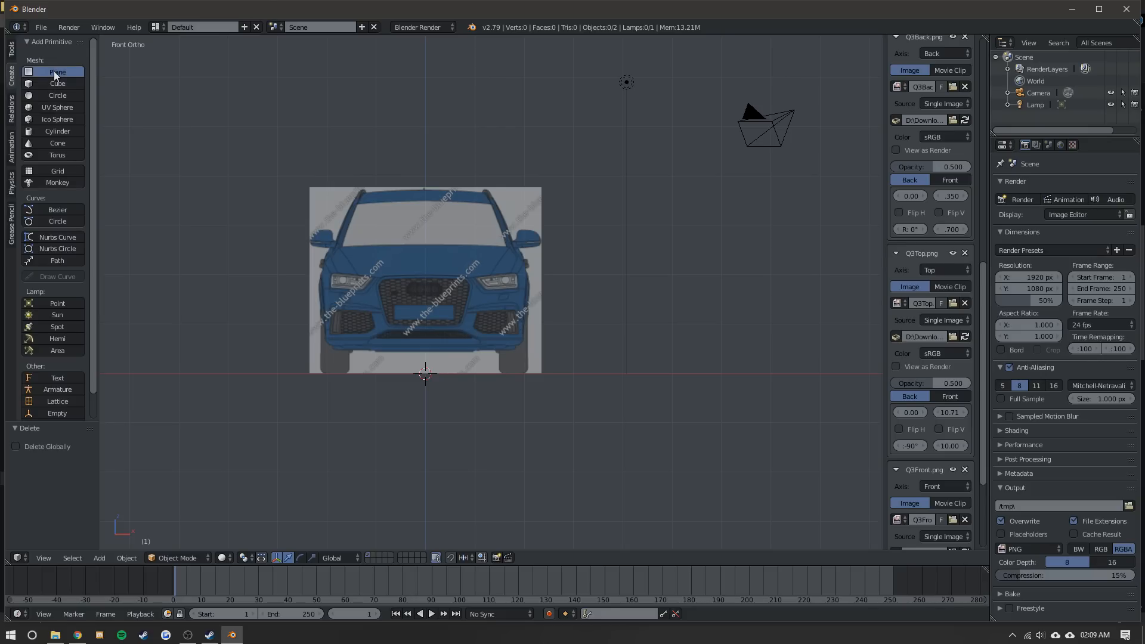
pyautogui.click(52, 72)
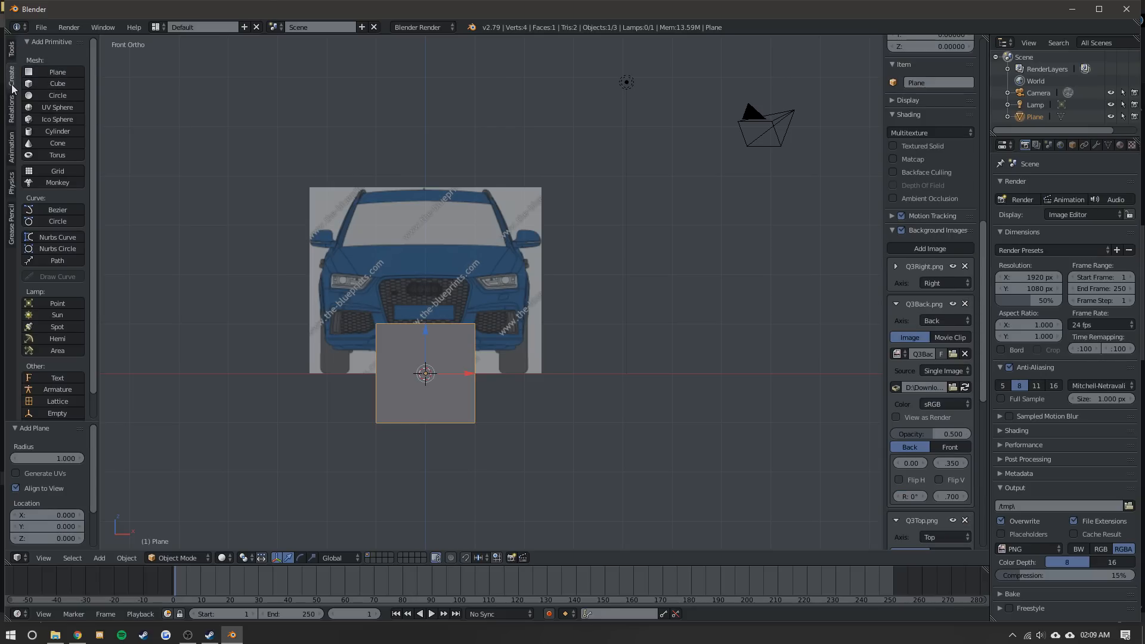
pyautogui.keyDown('shift'); pyautogui.moveTo(431, 363); pyautogui.dragTo(459, 345, button='middle'); pyautogui.keyUp('shift')
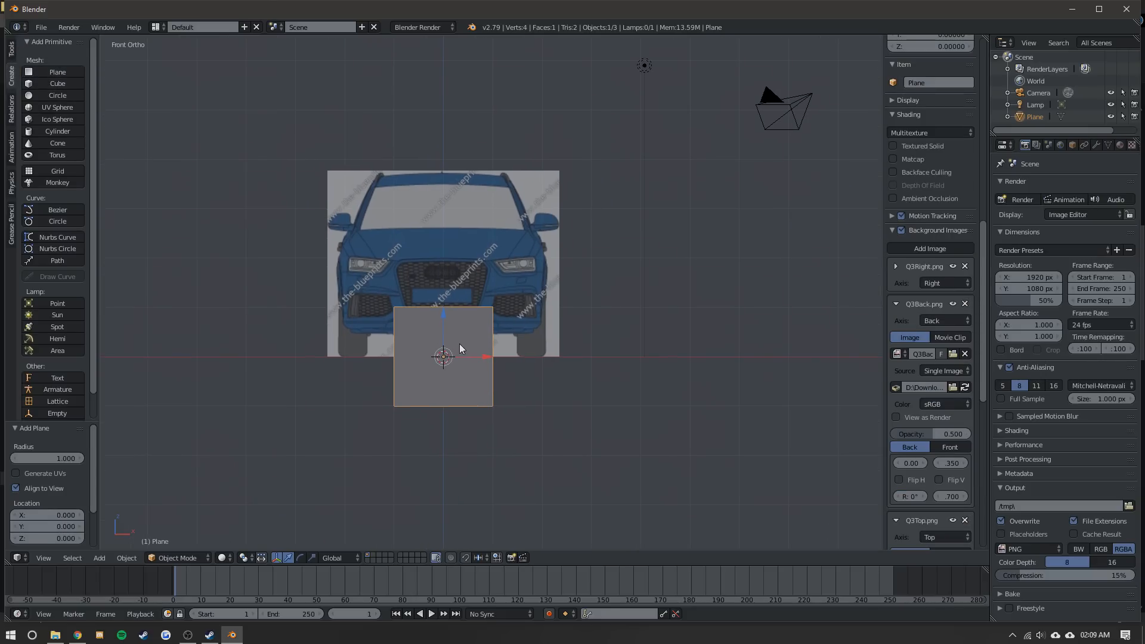
# - Switch the plane to Edit Mode and merge all its vertices at center into a single vertex
pyautogui.click(182, 555)
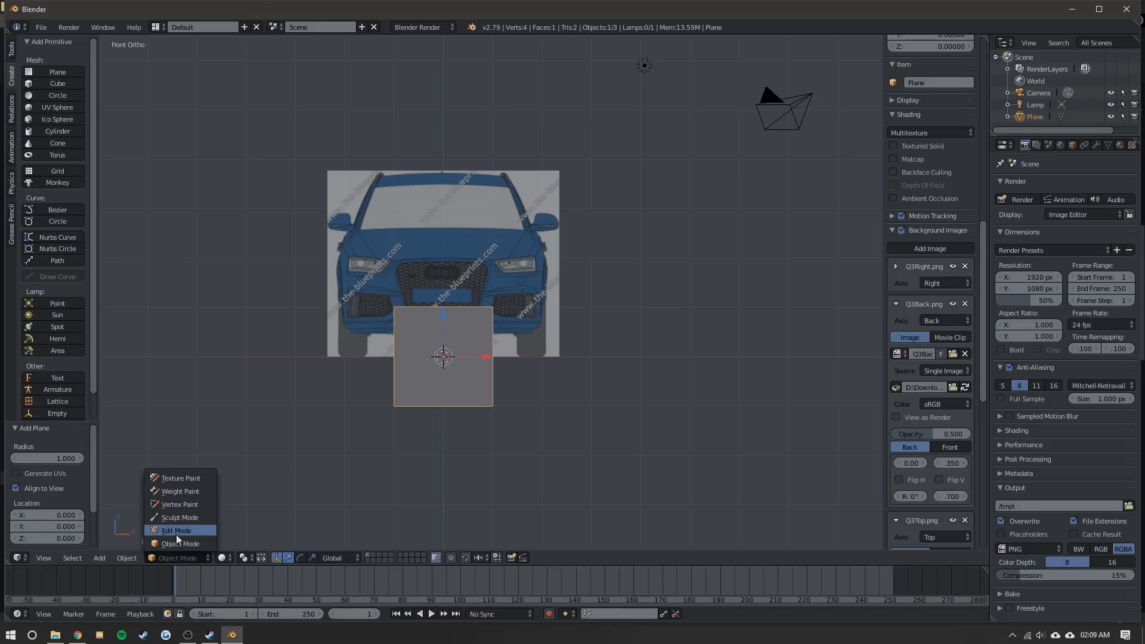
pyautogui.click(177, 532)
pyautogui.scroll(1, 435, 363)
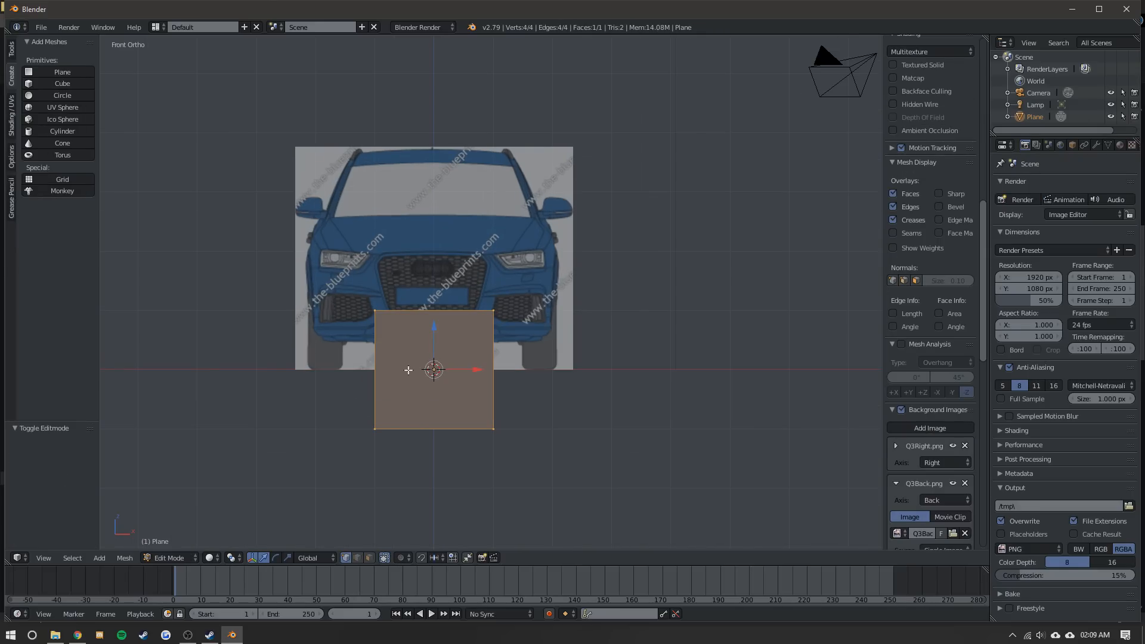
pyautogui.hotkey('alt', 'm')
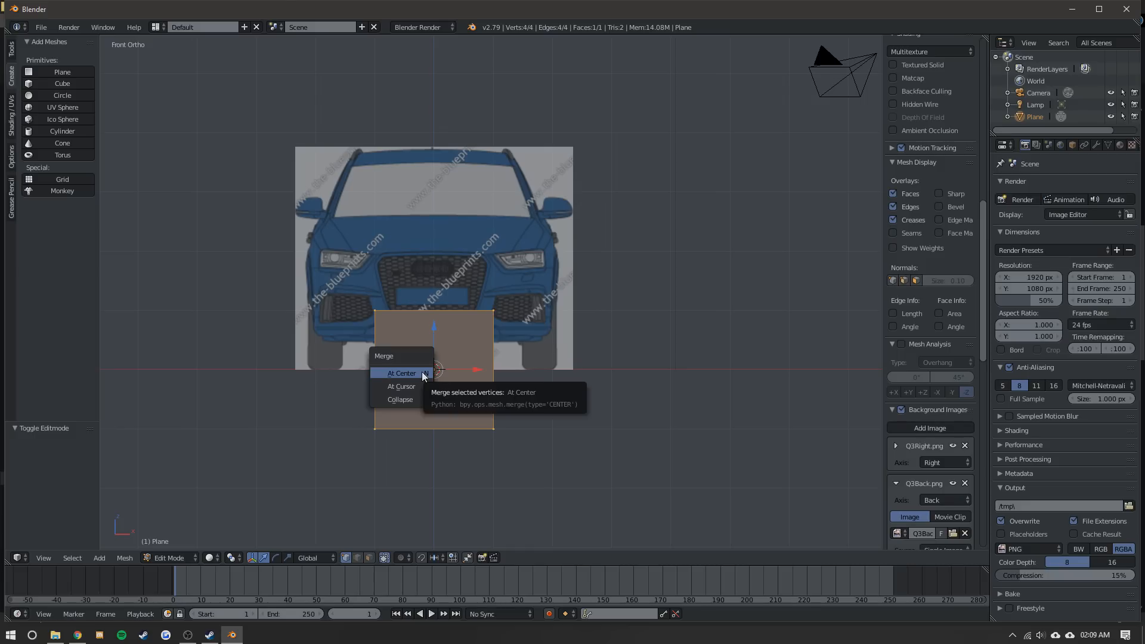
pyautogui.click(402, 374)
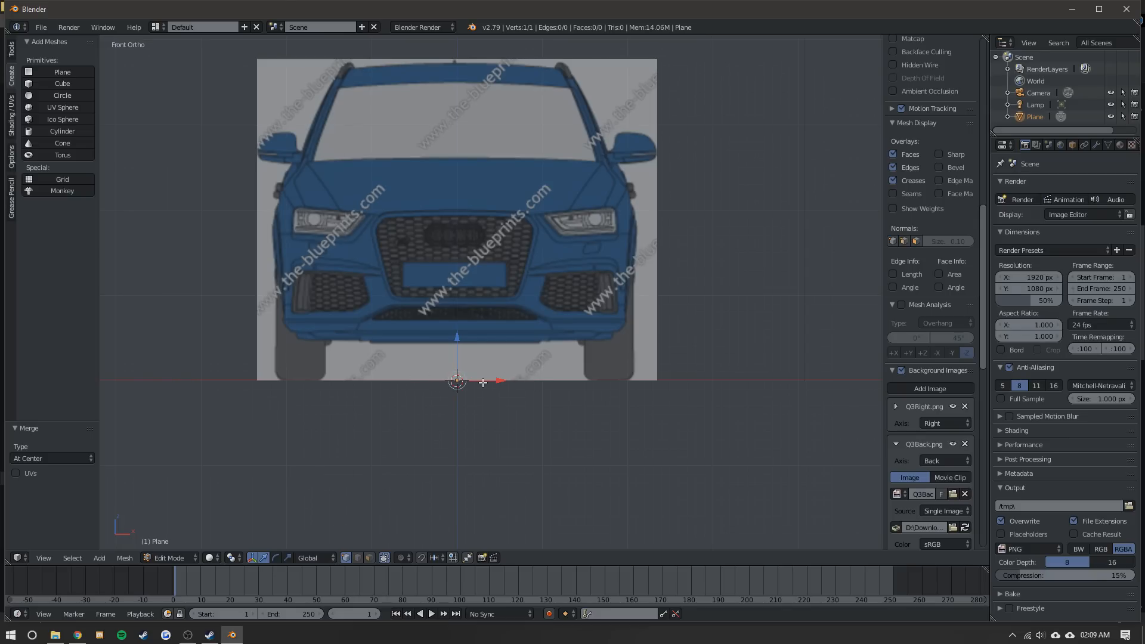
pyautogui.scroll(5, 457, 386)
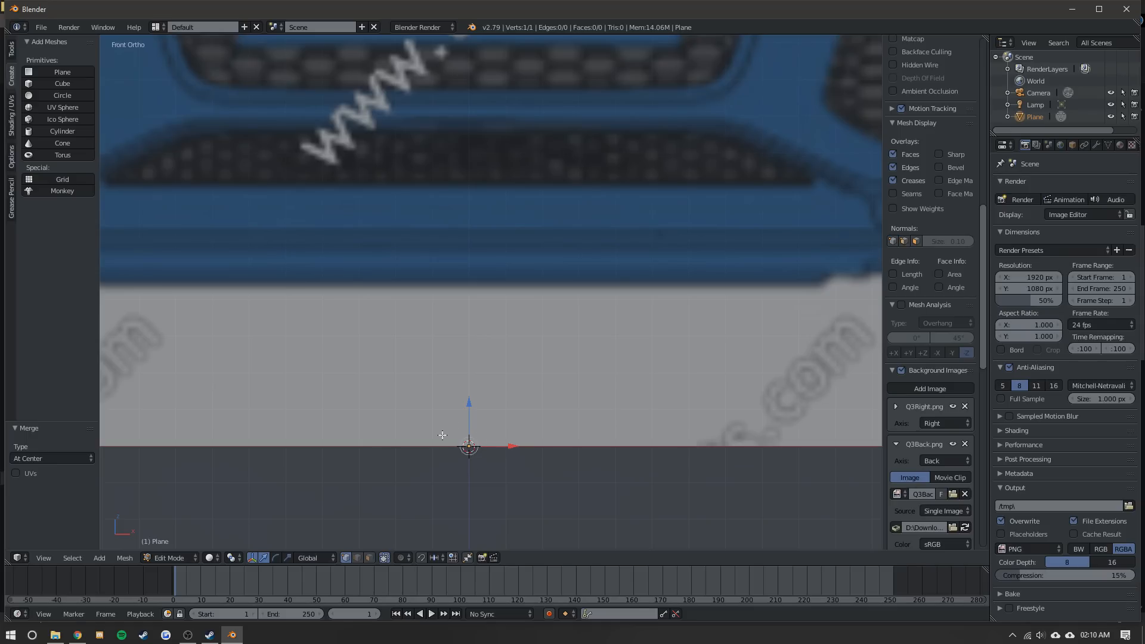
# - Move the single vertex up along Z by about 2 units to the hood's front edge above the grille
pyautogui.click(569, 349)
pyautogui.hotkey('shift', 'c')
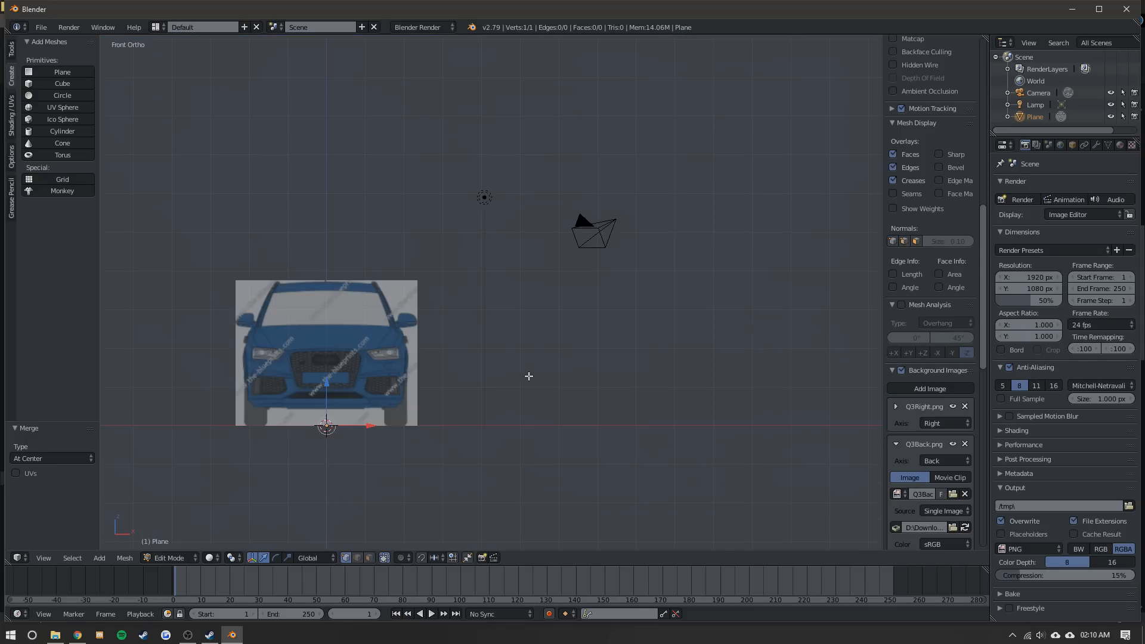
pyautogui.scroll(5, 328, 404)
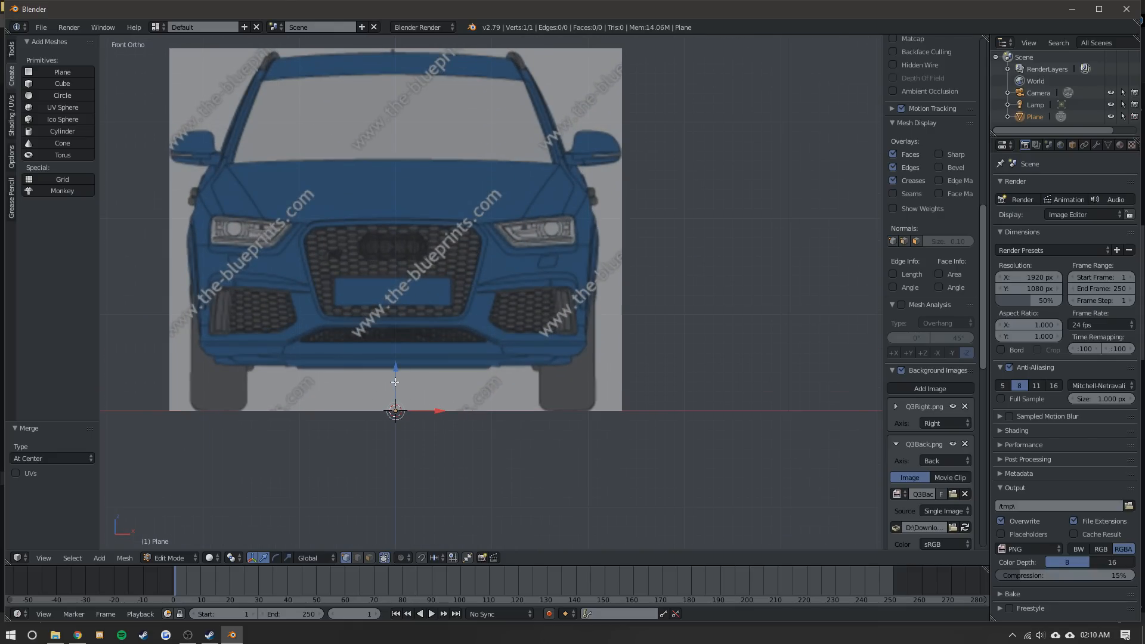
pyautogui.keyDown('shift'); pyautogui.moveTo(389, 390); pyautogui.dragTo(435, 380, button='middle'); pyautogui.keyUp('shift')
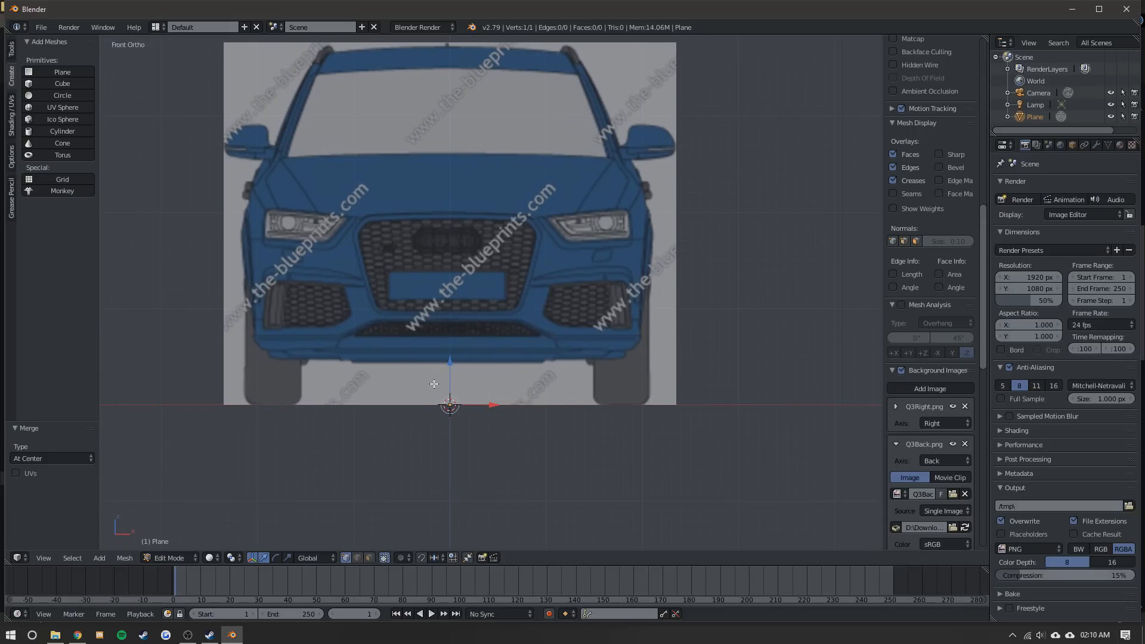
pyautogui.moveTo(450, 370); pyautogui.dragTo(459, 177)
pyautogui.click(459, 178)
pyautogui.scroll(3, 454, 270)
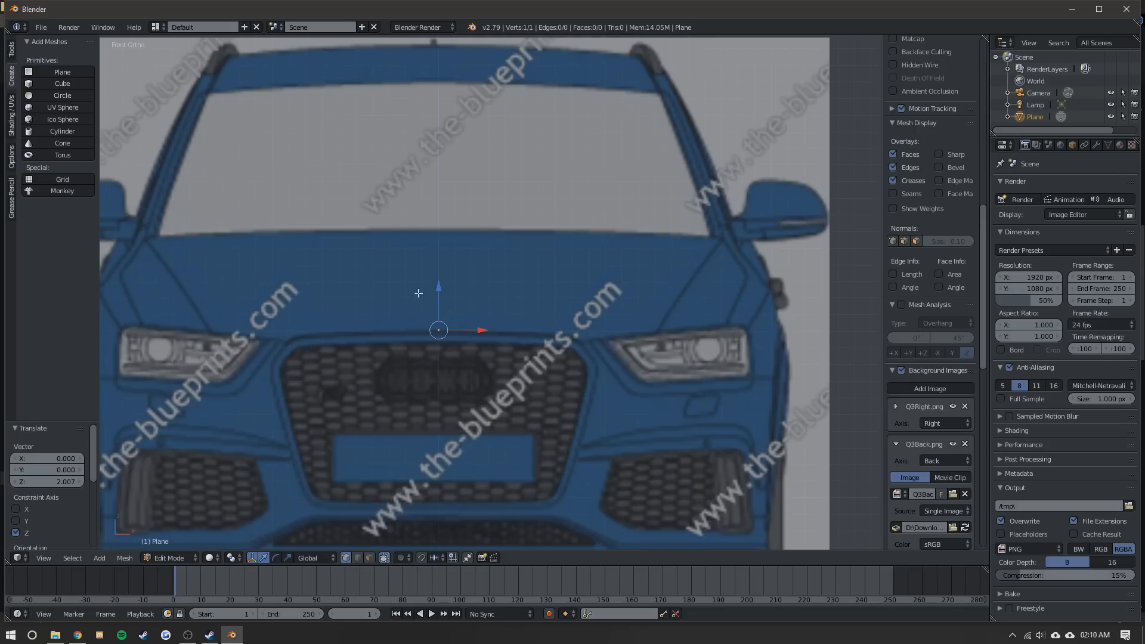
pyautogui.press('g')
pyautogui.press('z')
pyautogui.click(440, 297)
pyautogui.scroll(-2, 429, 281)
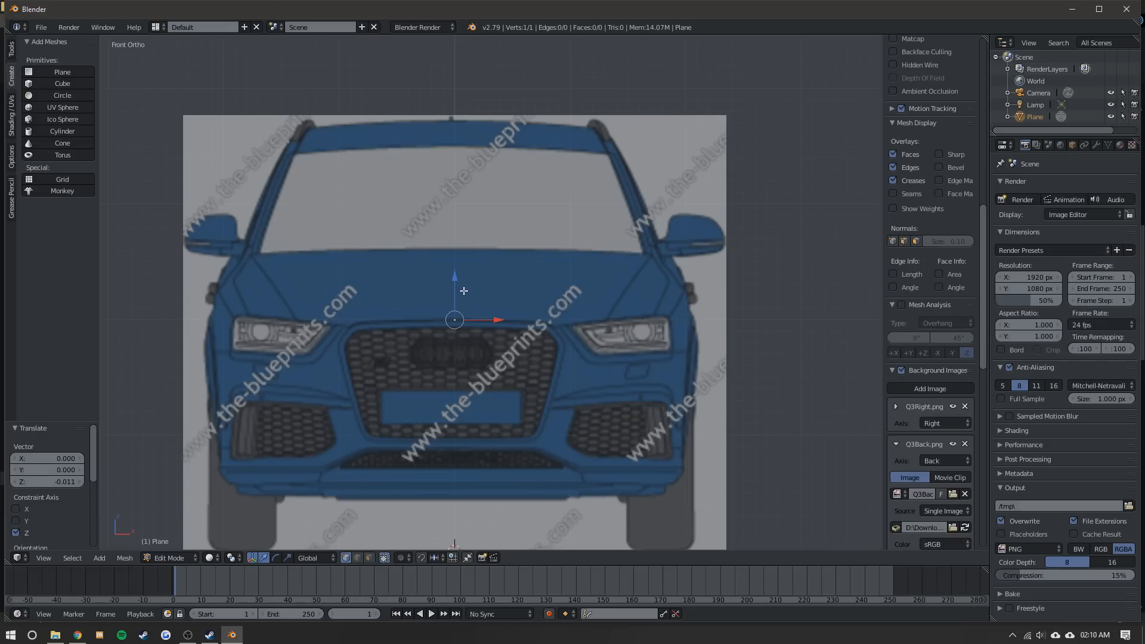
# - Add a Mirror modifier to the plane
pyautogui.click(1097, 147)
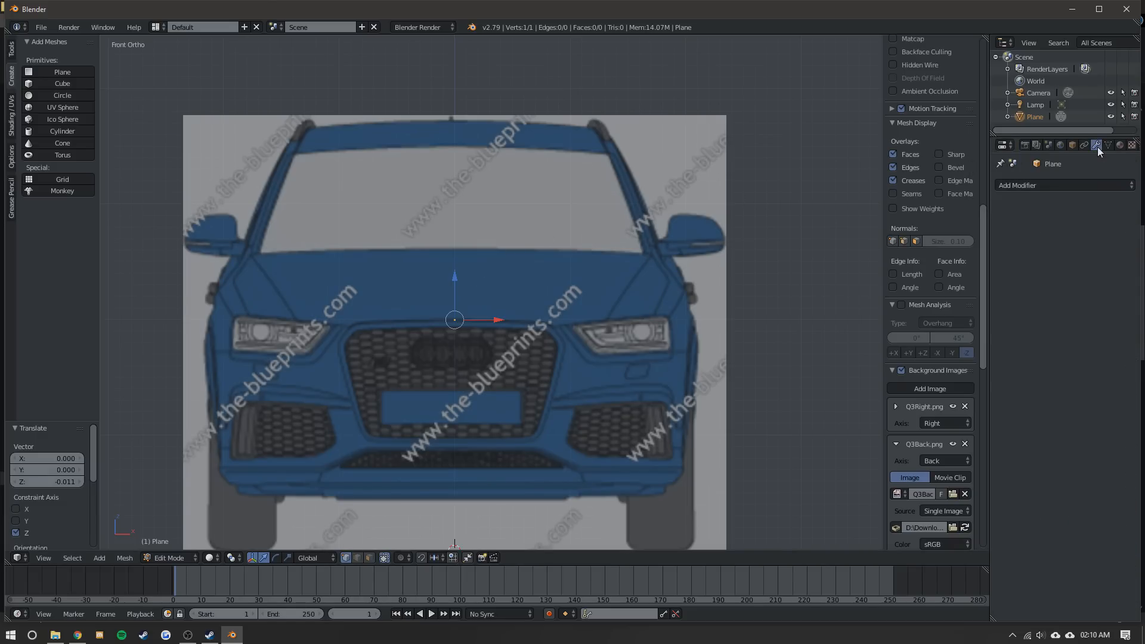
pyautogui.click(1011, 188)
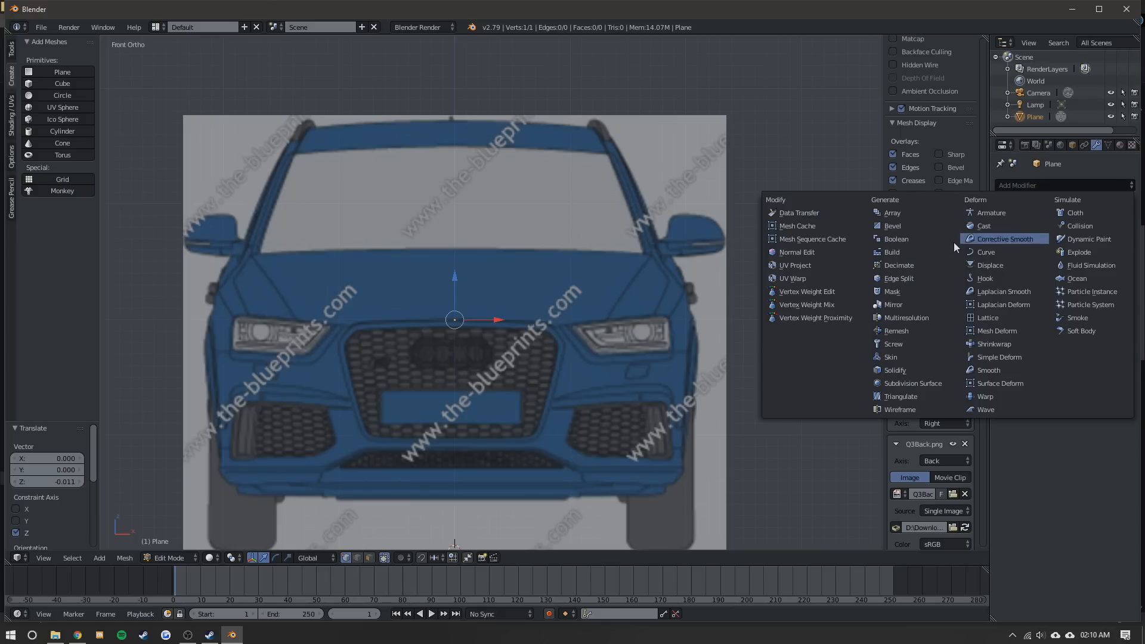
pyautogui.click(898, 302)
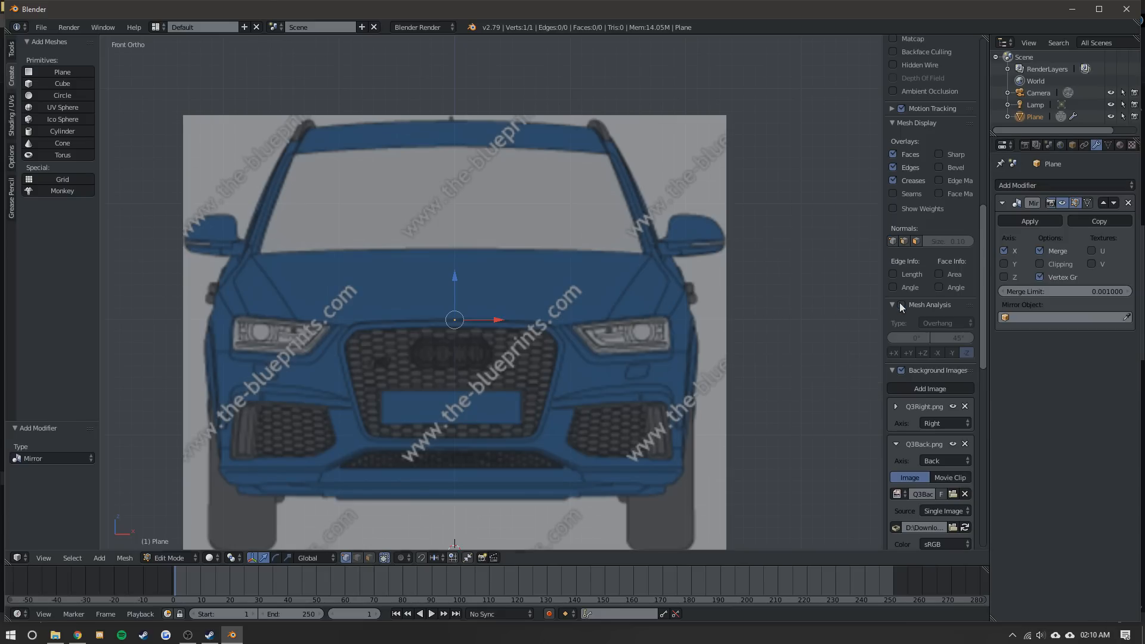
# - Extrude the vertex and raise the copy about 0.61 along Z to the base of the windshield
pyautogui.press('e')
pyautogui.rightClick(455, 295)
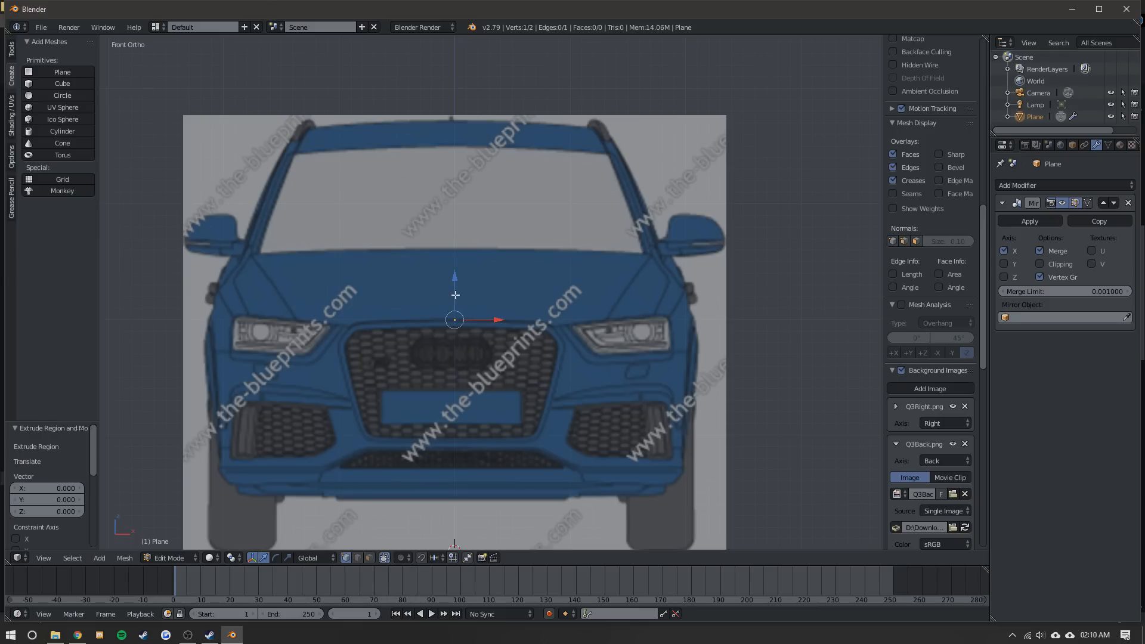
pyautogui.press('g')
pyautogui.press('z')
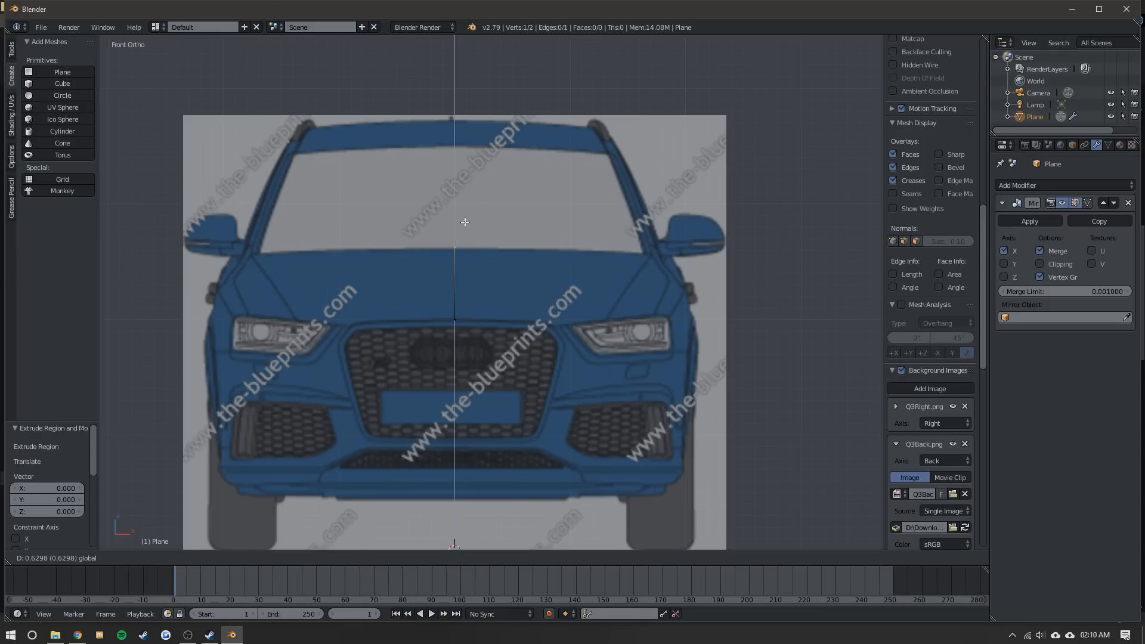
pyautogui.click(463, 225)
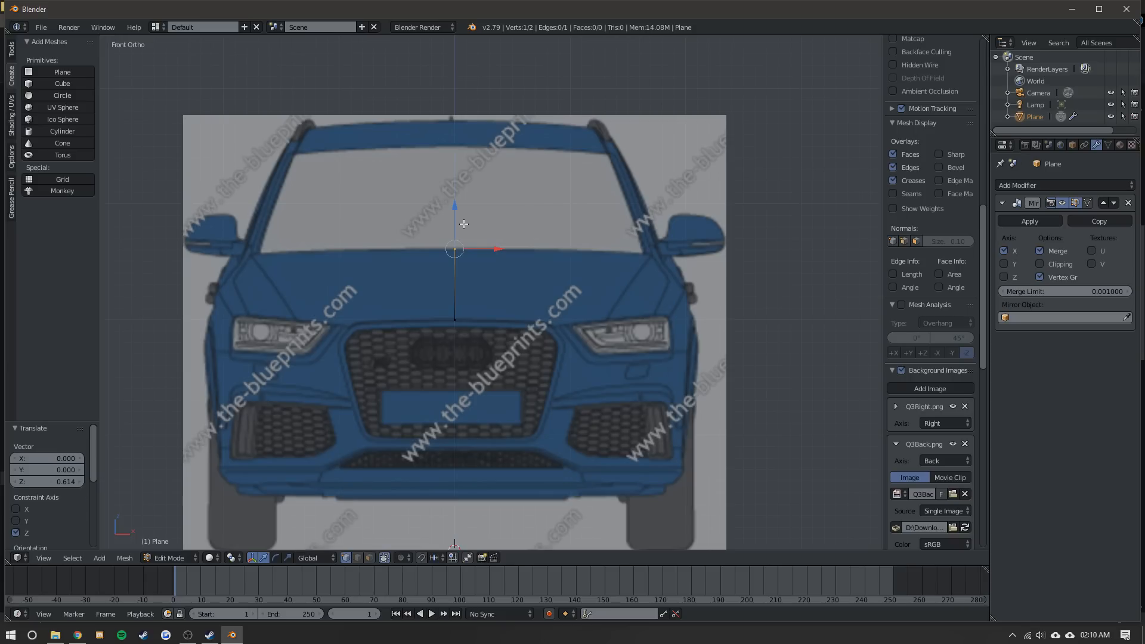
# - In the right view, shift both vertices about 0.27 along Y to the hood's front edge
pyautogui.press('KP_3')
pyautogui.keyDown('shift'); pyautogui.moveTo(670, 216); pyautogui.dragTo(234, 176, button='middle'); pyautogui.keyUp('shift')
pyautogui.keyDown('shift'); pyautogui.rightClick(369, 278); pyautogui.keyUp('shift')
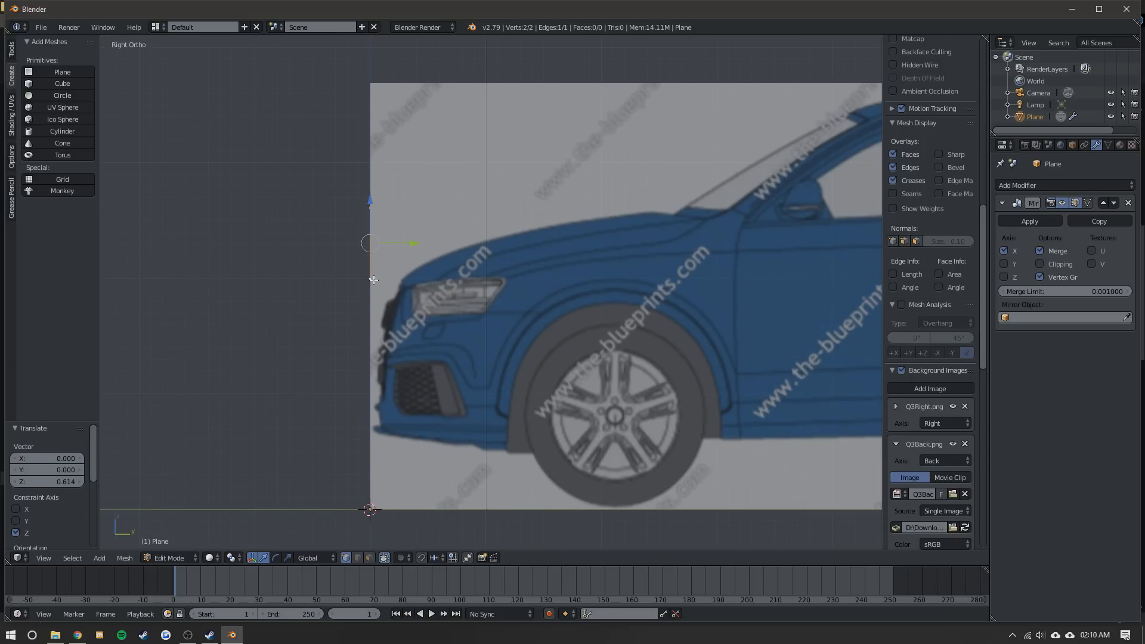
pyautogui.press('g')
pyautogui.press('y')
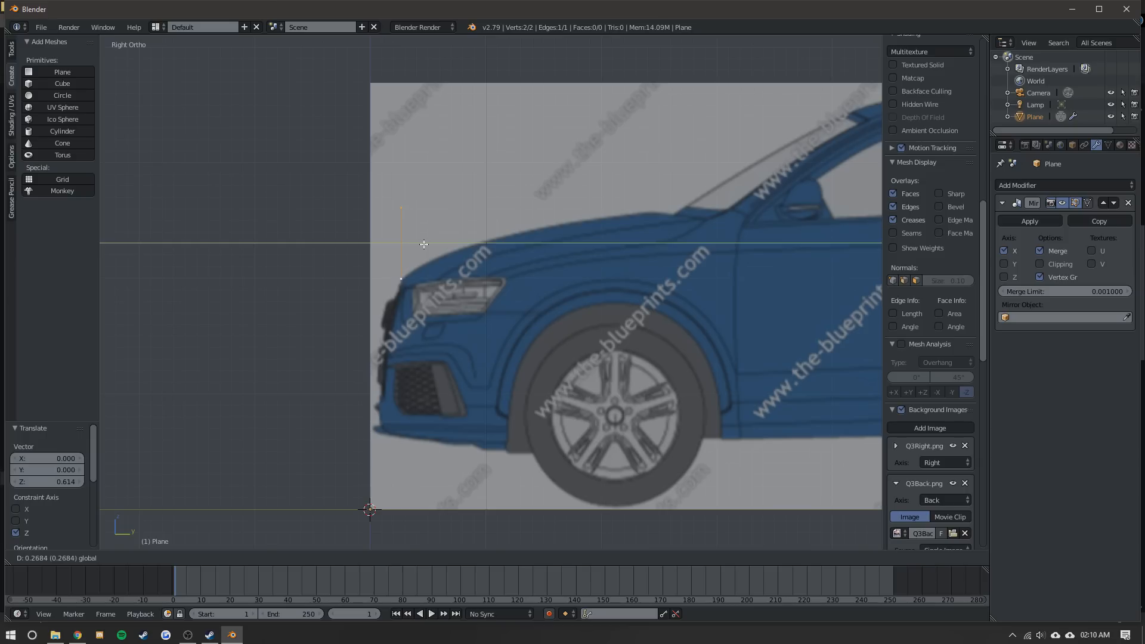
pyautogui.click(423, 244)
# - Move the upper vertex along Y to the hood's rear end and lower it about 0.04 onto the outline
pyautogui.rightClick(401, 208)
pyautogui.press('g')
pyautogui.press('y')
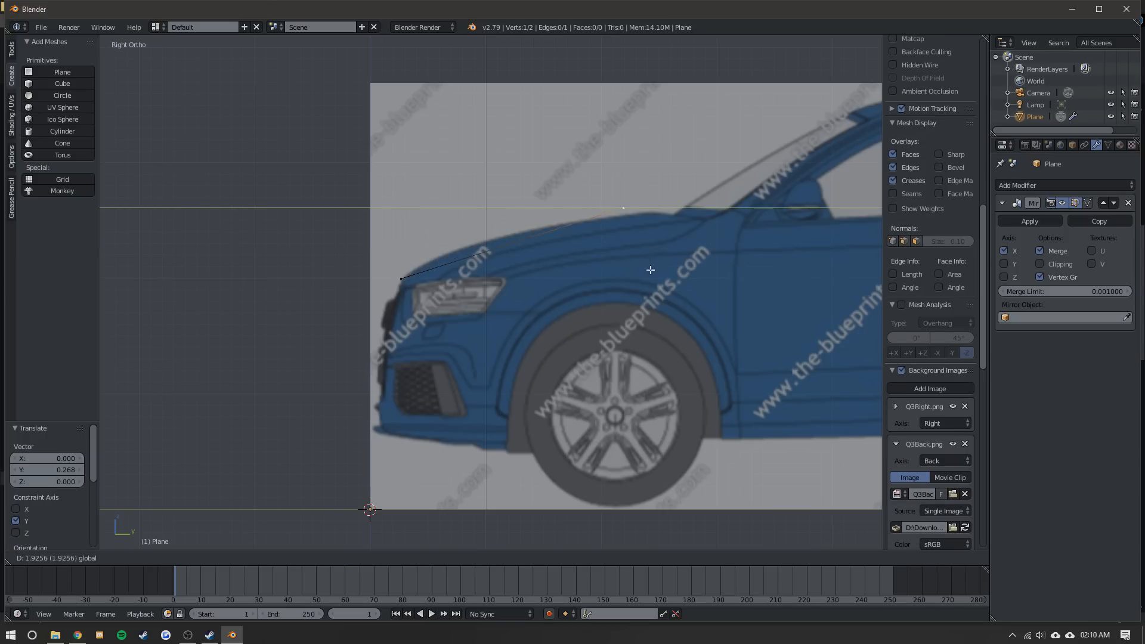
pyautogui.click(670, 276)
pyautogui.press('g')
pyautogui.press('z')
pyautogui.click(652, 177)
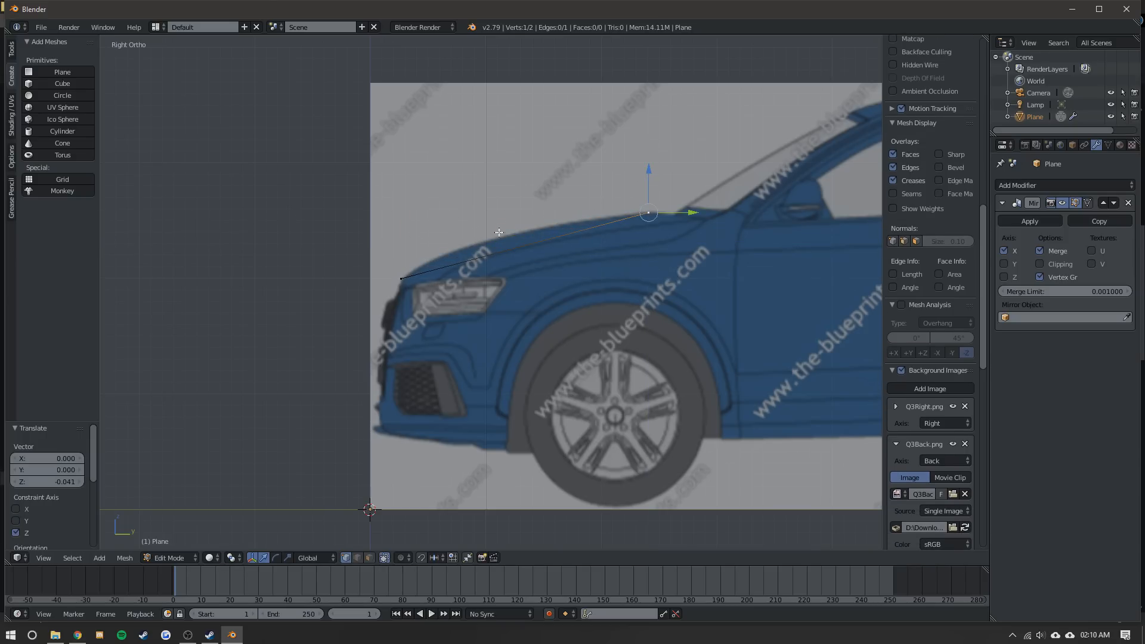
# - Subdivide the hood edge with three cuts and raise the new vertices along Z onto the hood's curve
pyautogui.keyDown('shift'); pyautogui.moveTo(467, 244); pyautogui.dragTo(426, 293, button='middle'); pyautogui.keyUp('shift')
pyautogui.hotkey('ctrl', 'r')
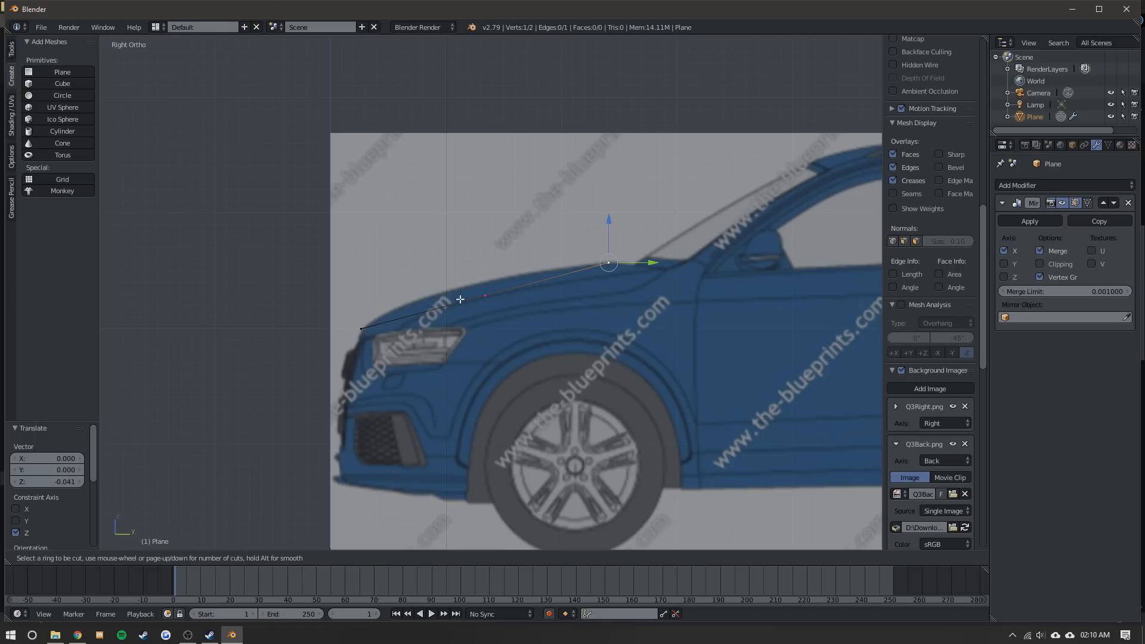
pyautogui.scroll(1, 460, 299)
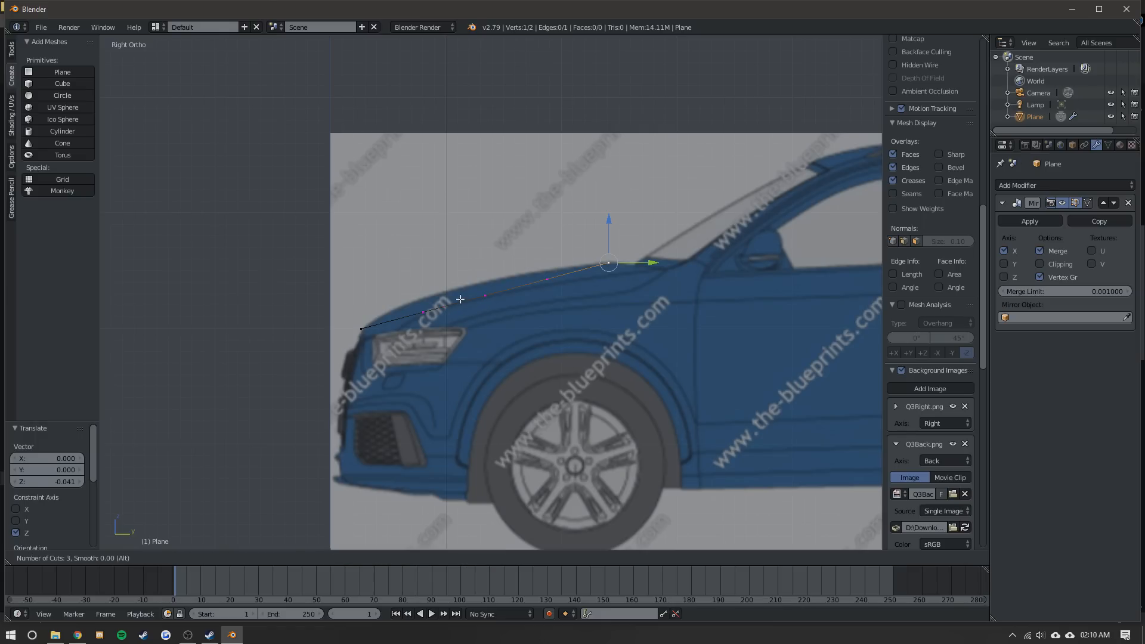
pyautogui.click(459, 306)
pyautogui.moveTo(485, 253); pyautogui.dragTo(485, 245)
pyautogui.rightClick(484, 263)
pyautogui.rightClick(422, 304)
pyautogui.press('g')
pyautogui.press('z')
pyautogui.click(427, 270)
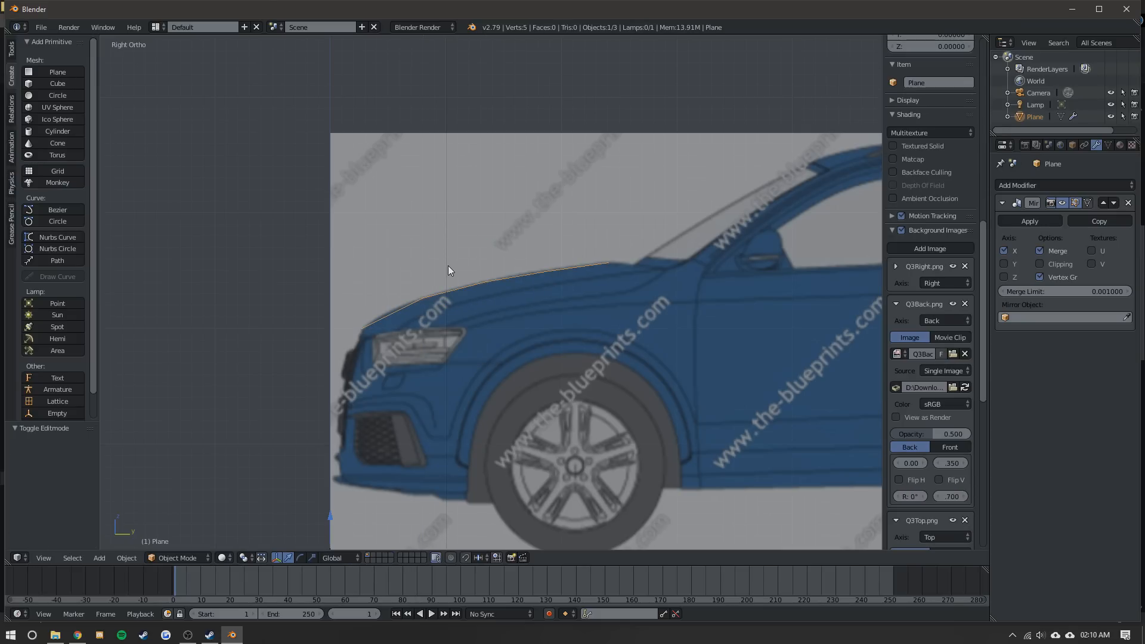
# - Add one loop cut in the frontmost hood segment and shift its vertex along Y onto the outline
pyautogui.hotkey('ctrl', 'r')
pyautogui.click(406, 313)
pyautogui.rightClick(406, 312)
pyautogui.press('g')
pyautogui.press('y')
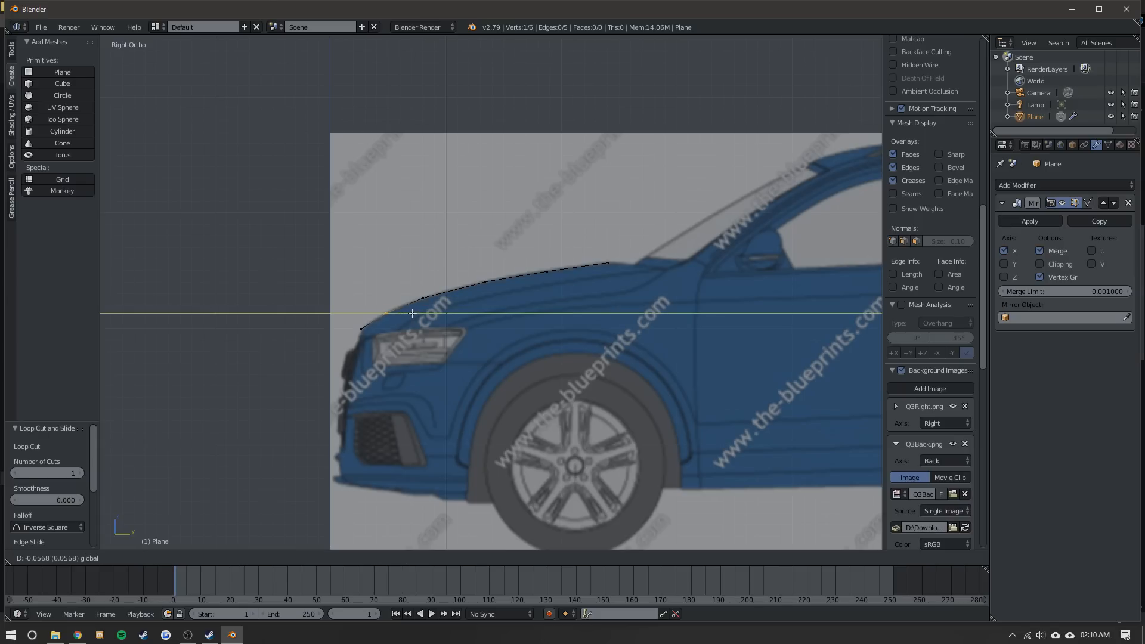
pyautogui.click(412, 313)
pyautogui.press('Tab')
pyautogui.press('Tab')
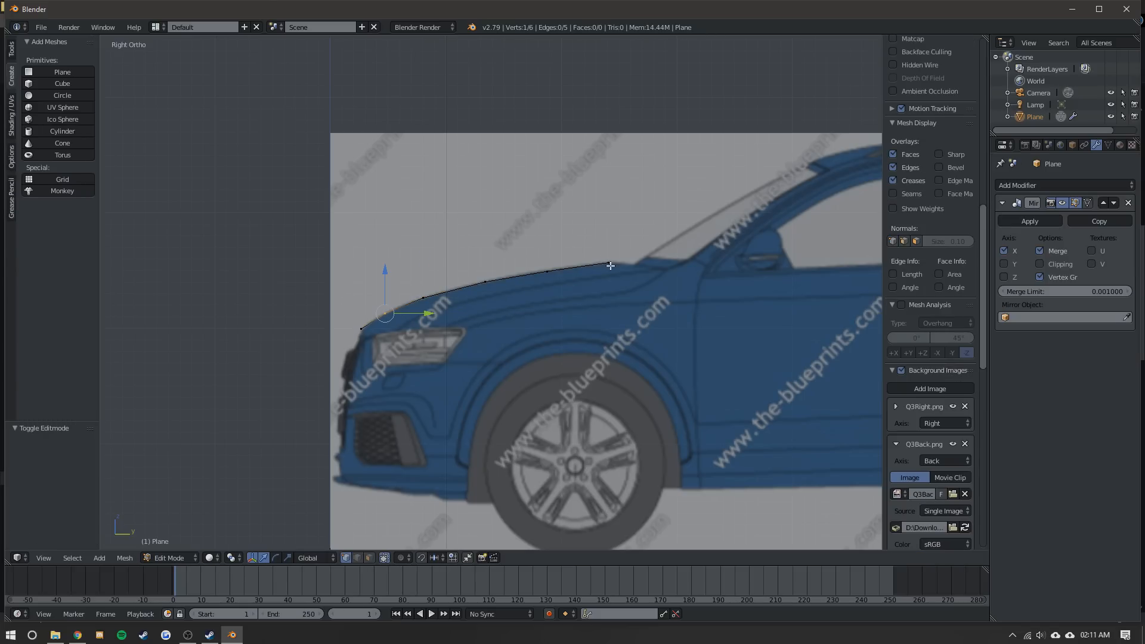
pyautogui.keyDown('shift'); pyautogui.moveTo(454, 322); pyautogui.dragTo(419, 317, button='middle'); pyautogui.keyUp('shift')
pyautogui.rightClick(360, 329)
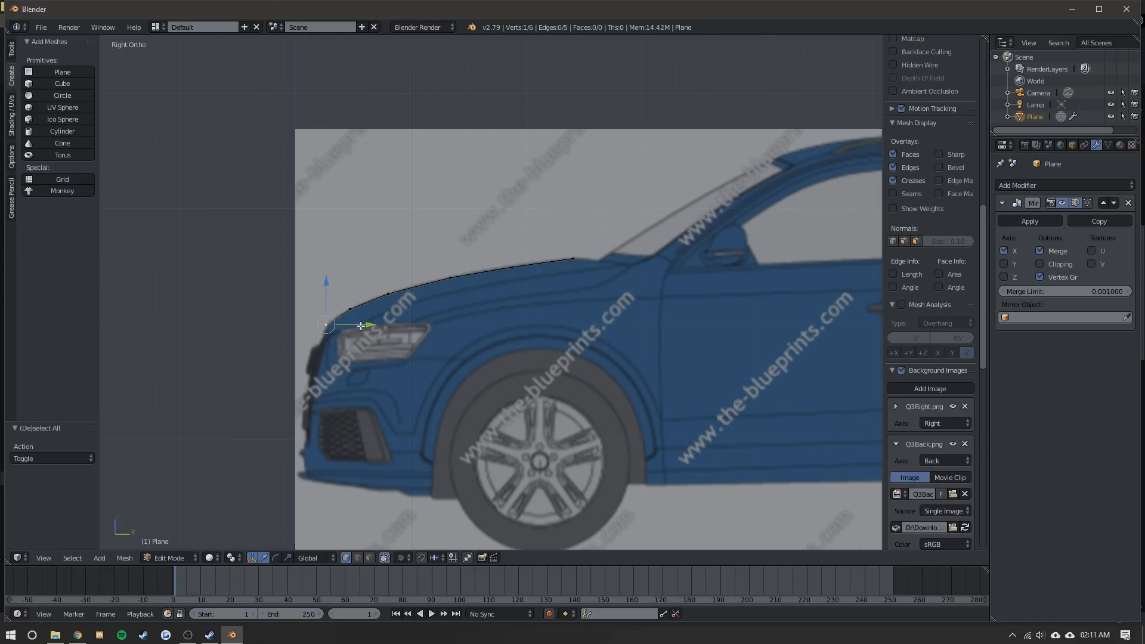
pyautogui.press('g')
pyautogui.press('y')
pyautogui.press('Return')
# - In the top view, extrude the rear centre vertex outward and align it with the hood's rear edge line
pyautogui.rightClick(580, 256)
pyautogui.press('KP_7')
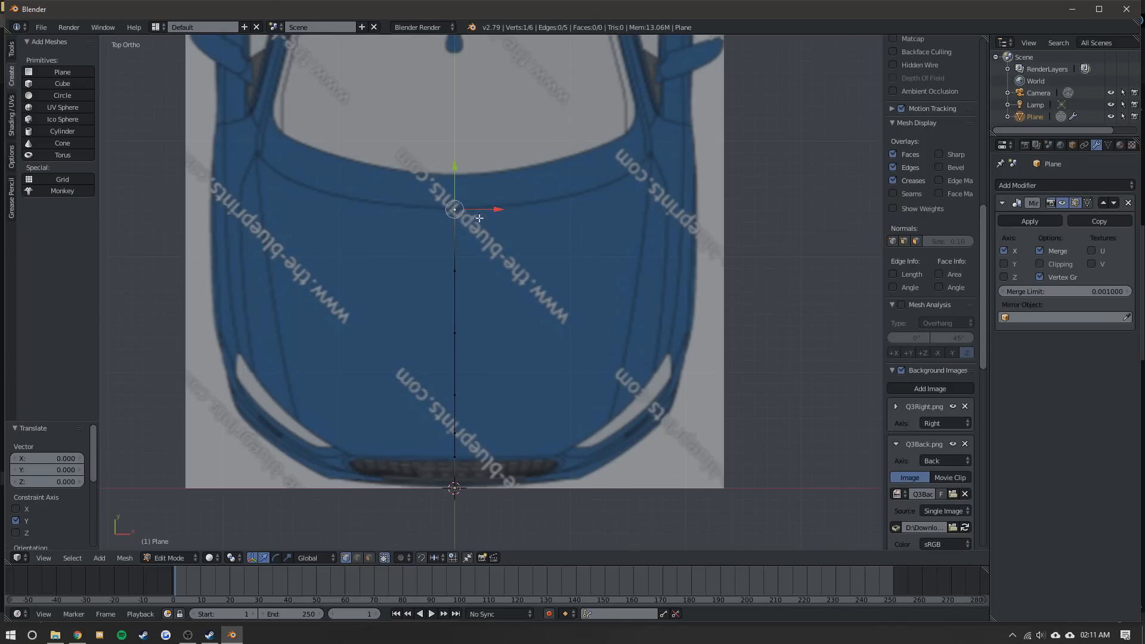
pyautogui.press('e')
pyautogui.rightClick(488, 211)
pyautogui.moveTo(489, 212); pyautogui.dragTo(516, 211)
pyautogui.press('g')
pyautogui.press('y')
pyautogui.click(525, 209)
pyautogui.moveTo(524, 209); pyautogui.dragTo(531, 206)
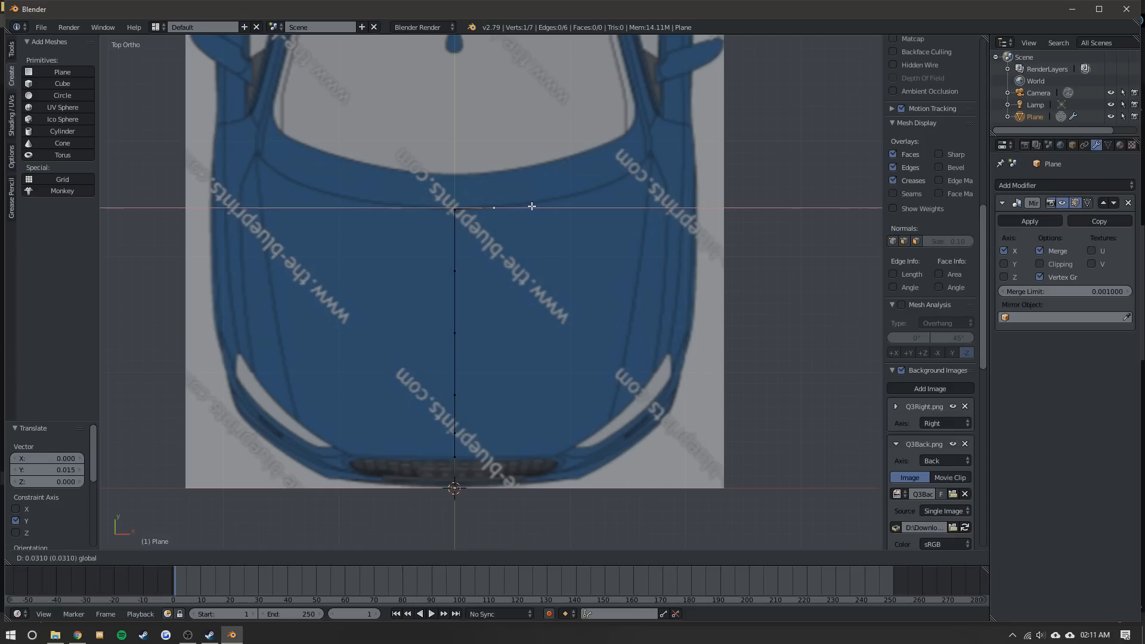
pyautogui.click(538, 206)
# - Extrude three more vertices along the hood's rear edge line, ending at its outer rear corner
pyautogui.press('e')
pyautogui.click(595, 197)
pyautogui.press('e')
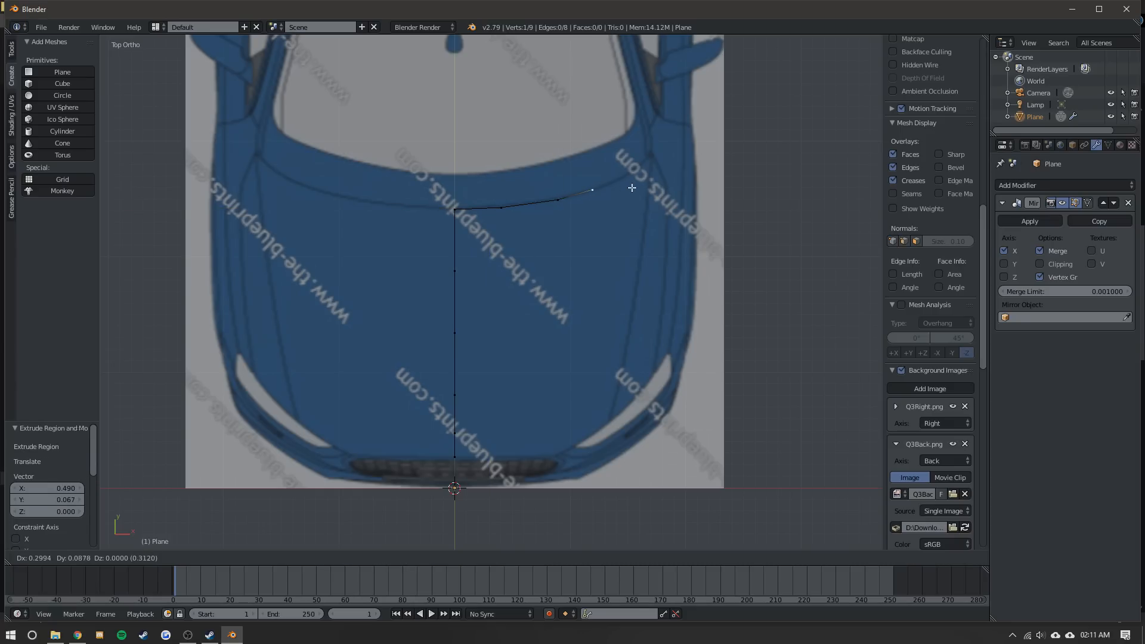
pyautogui.click(652, 183)
pyautogui.press('e')
pyautogui.click(687, 157)
# - Extrude three vertices forward from the hood's rear corner along its side seam
pyautogui.rightClick(454, 271)
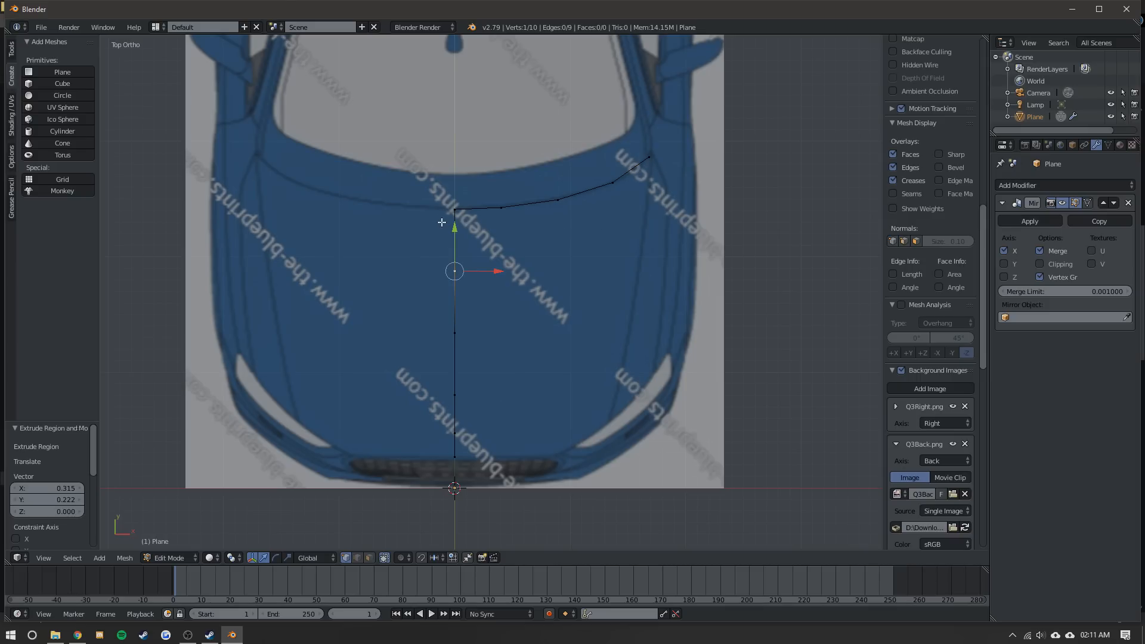
pyautogui.keyDown('shift'); pyautogui.moveTo(494, 226); pyautogui.dragTo(524, 256, button='middle'); pyautogui.keyUp('shift')
pyautogui.press('a')
pyautogui.rightClick(606, 191)
pyautogui.press('e')
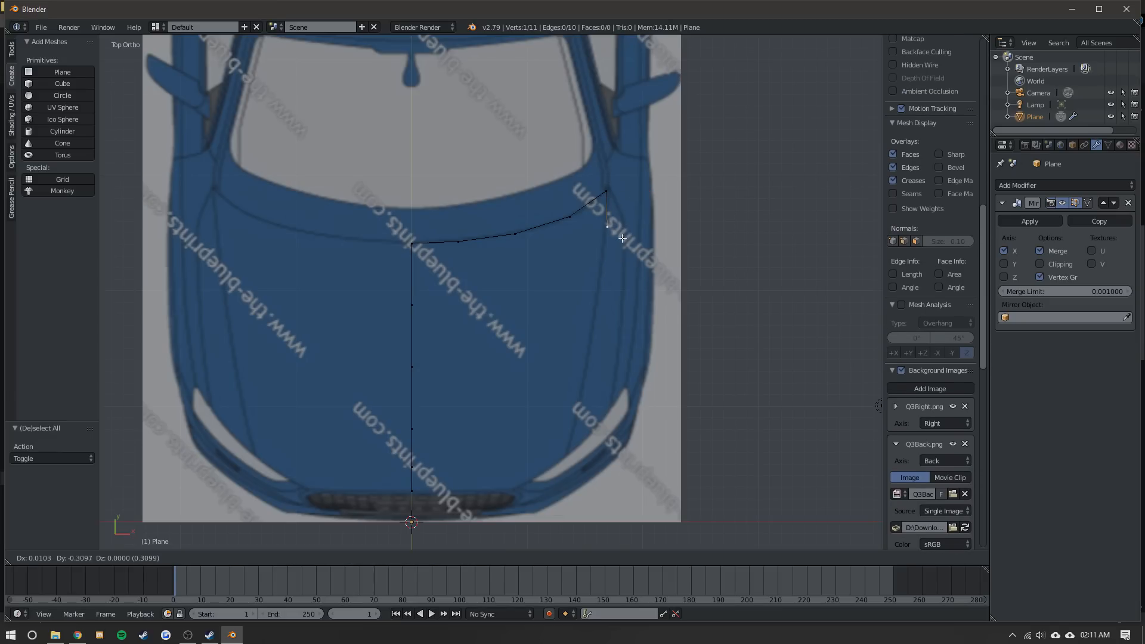
pyautogui.click(617, 273)
pyautogui.press('e')
pyautogui.click(603, 362)
pyautogui.press('e')
pyautogui.click(575, 410)
# - Try adding three loop cuts along the hood's side seam
pyautogui.hotkey('ctrl', 'r')
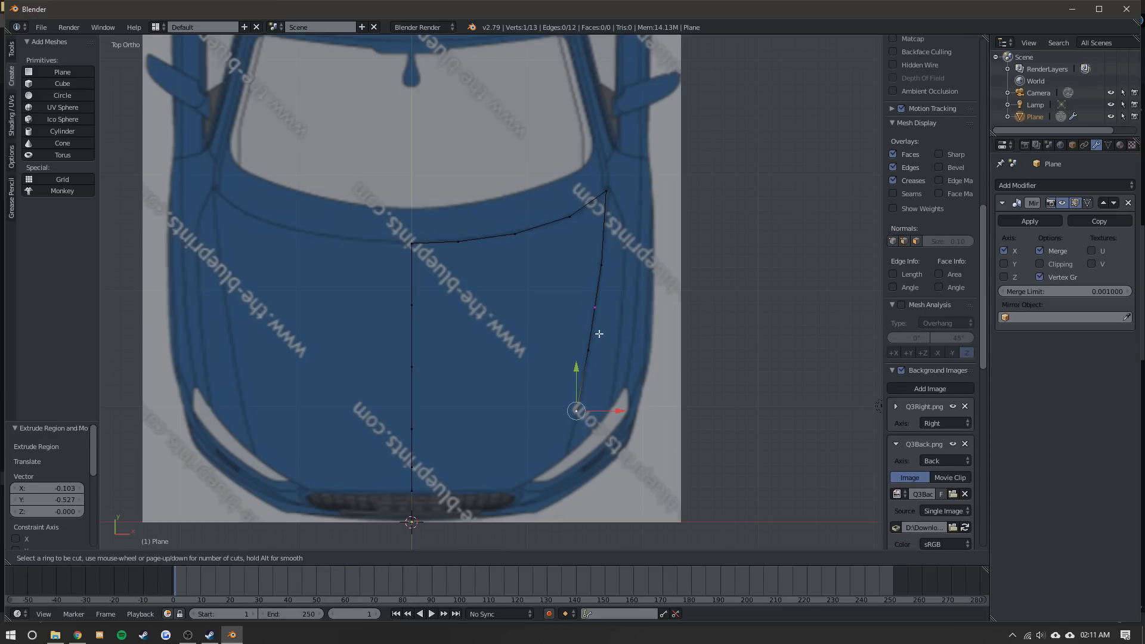
pyautogui.click(594, 335)
pyautogui.hotkey('ctrl', 'r')
pyautogui.click(594, 339)
pyautogui.hotkey('ctrl', 'r')
pyautogui.click(589, 355)
pyautogui.rightClick(600, 326)
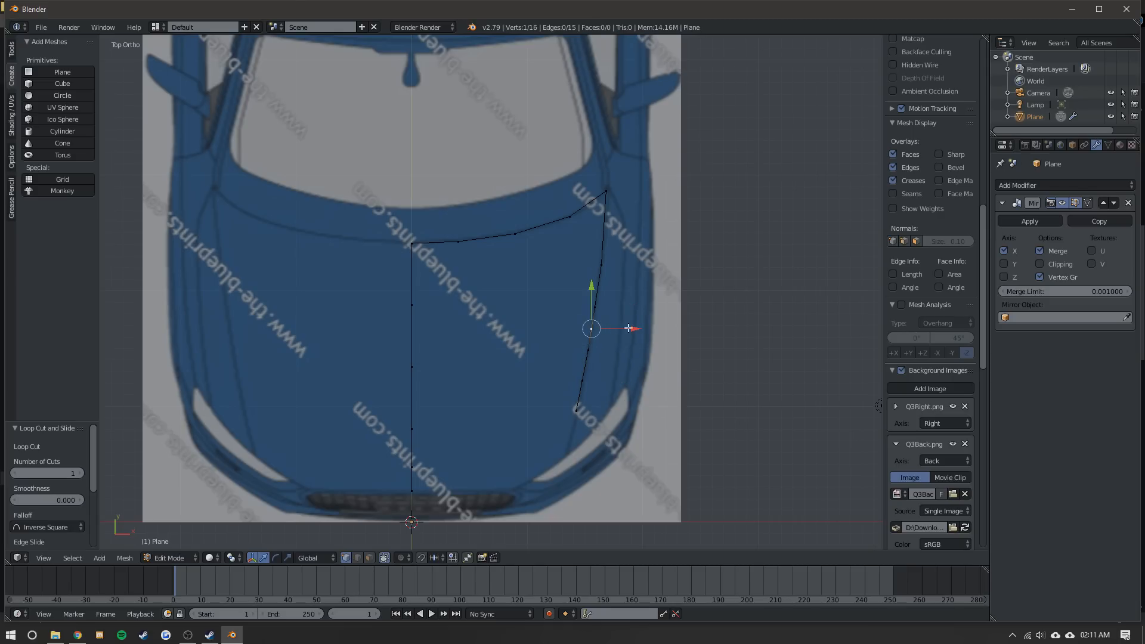
# - Try adding another cut near the rear of the side seam and shifting its vertex sideways onto the line
pyautogui.keyDown('shift'); pyautogui.moveTo(622, 326); pyautogui.dragTo(486, 292, button='middle'); pyautogui.keyUp('shift')
pyautogui.scroll(4, 497, 263)
pyautogui.hotkey('ctrl', 'r')
pyautogui.click(451, 230)
pyautogui.rightClick(426, 264)
pyautogui.moveTo(466, 222)
pyautogui.mouseDown()
pyautogui.moveTo(476, 223)
pyautogui.moveTo(449, 224)
pyautogui.mouseUp()
pyautogui.rightClick(440, 224)
# - Undo the vertex adjustment and all the loop cuts on the hood's side seam
pyautogui.hotkey('ctrl', 'z')
pyautogui.hotkey('ctrl', 'z')
pyautogui.hotkey('ctrl', 'z')
pyautogui.hotkey('ctrl', 'z')
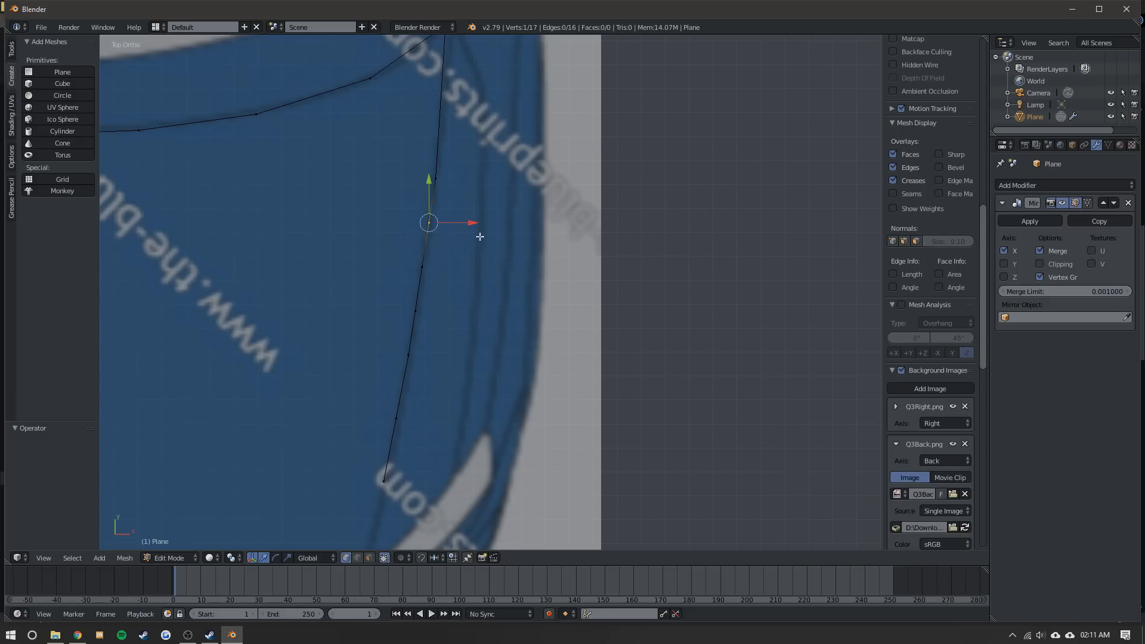
pyautogui.scroll(-3, 426, 337)
pyautogui.scroll(1, 426, 338)
pyautogui.keyDown('shift'); pyautogui.moveTo(422, 399); pyautogui.dragTo(497, 251, button='middle'); pyautogui.keyUp('shift')
pyautogui.hotkey('ctrl', 'z')
pyautogui.hotkey('ctrl', 'z')
pyautogui.hotkey('ctrl', 'z')
pyautogui.scroll(-3, 504, 208)
pyautogui.scroll(2, 497, 252)
pyautogui.hotkey('ctrl', 'z')
pyautogui.hotkey('ctrl', 'z')
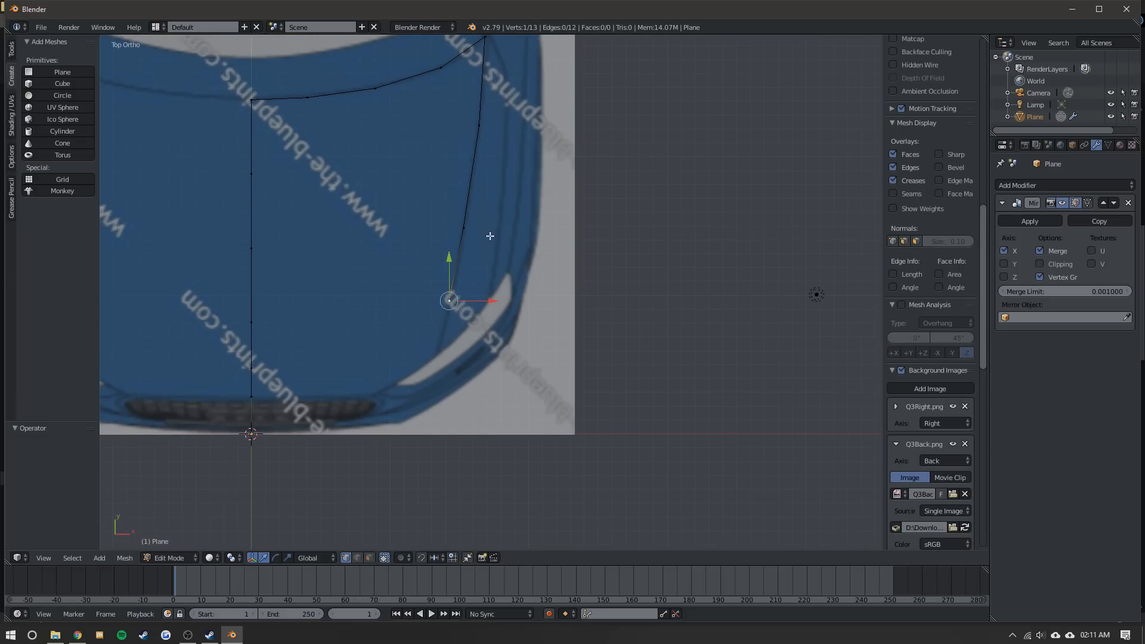
# - Extrude the side seam's front vertex to the headlight's edge and inspect the outline from an angled view
pyautogui.press('e')
pyautogui.click(456, 354)
pyautogui.press('Tab')
pyautogui.moveTo(491, 295); pyautogui.dragTo(366, 212, button='middle')
pyautogui.press('Tab')
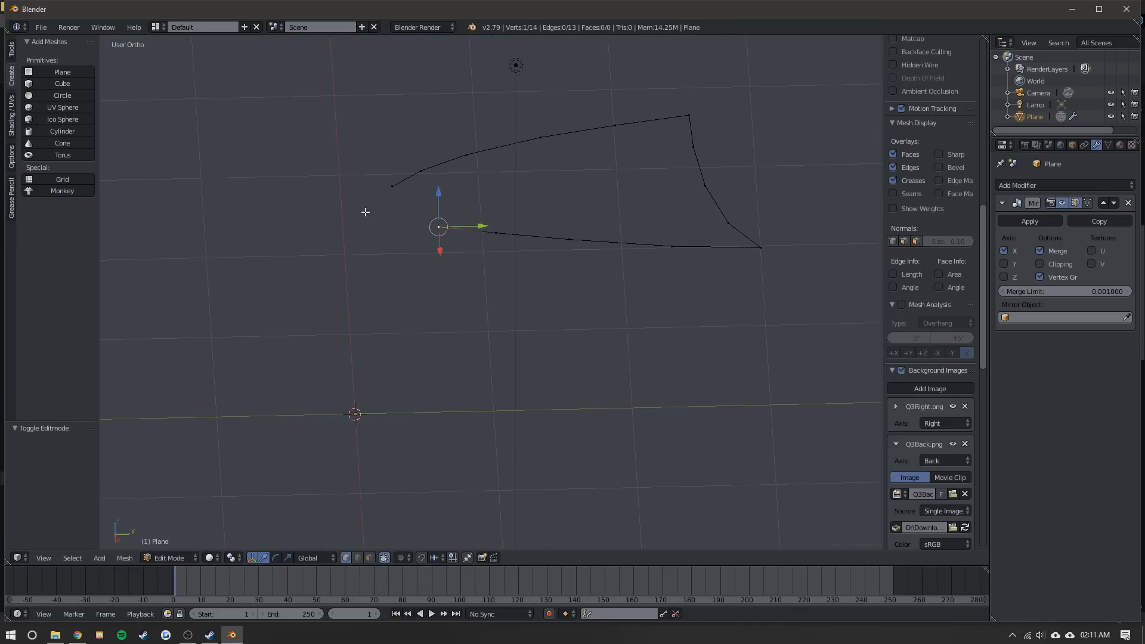
# - In the right view, lower the side seam's three front vertices along Z onto the hood crease
pyautogui.press('KP_3')
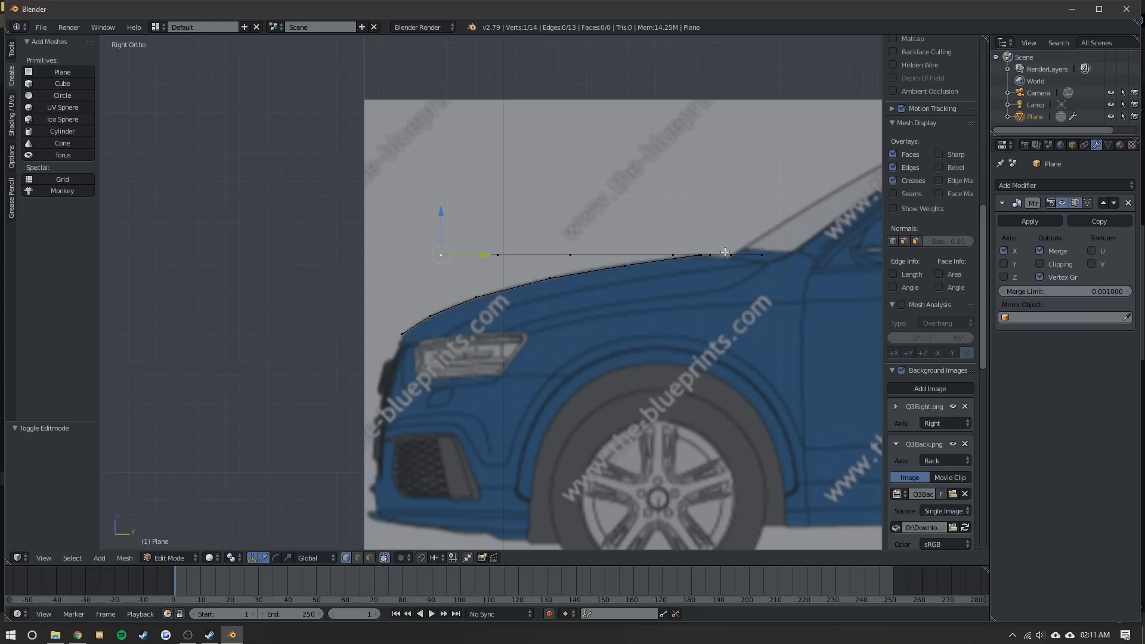
pyautogui.press('g')
pyautogui.press('z')
pyautogui.click(439, 303)
pyautogui.rightClick(497, 255)
pyautogui.press('g')
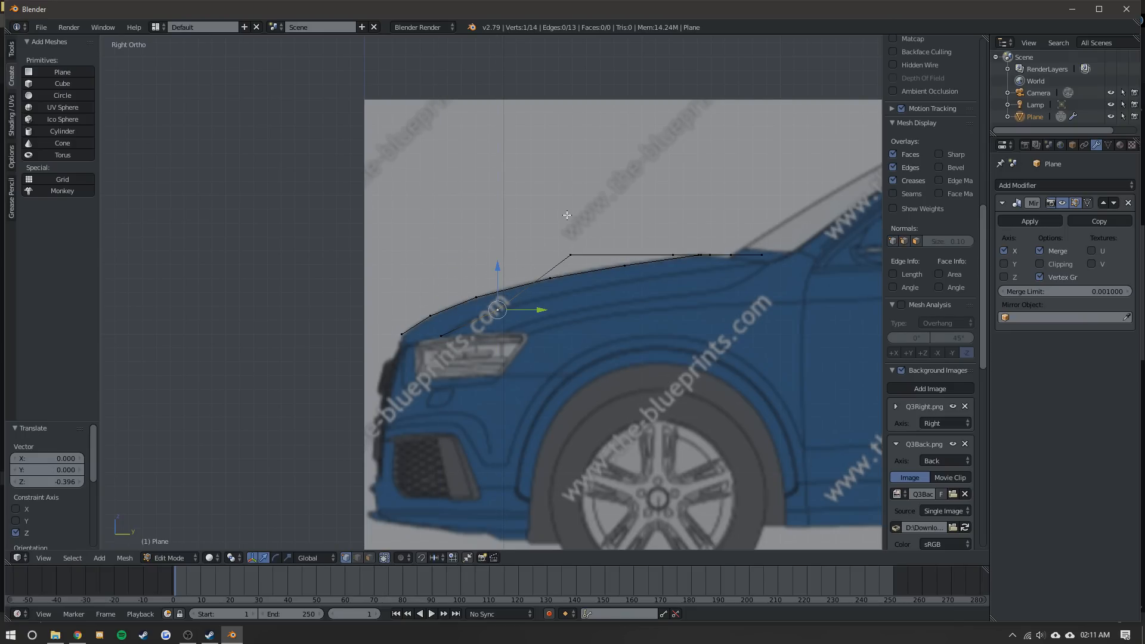
pyautogui.click(574, 258)
# - Lower the side seam's fourth vertex by about 0.14 and its rear corner vertex by about 0.06 along Z
pyautogui.rightClick(673, 255)
pyautogui.press('g')
pyautogui.click(673, 246)
pyautogui.rightClick(760, 255)
pyautogui.press('g')
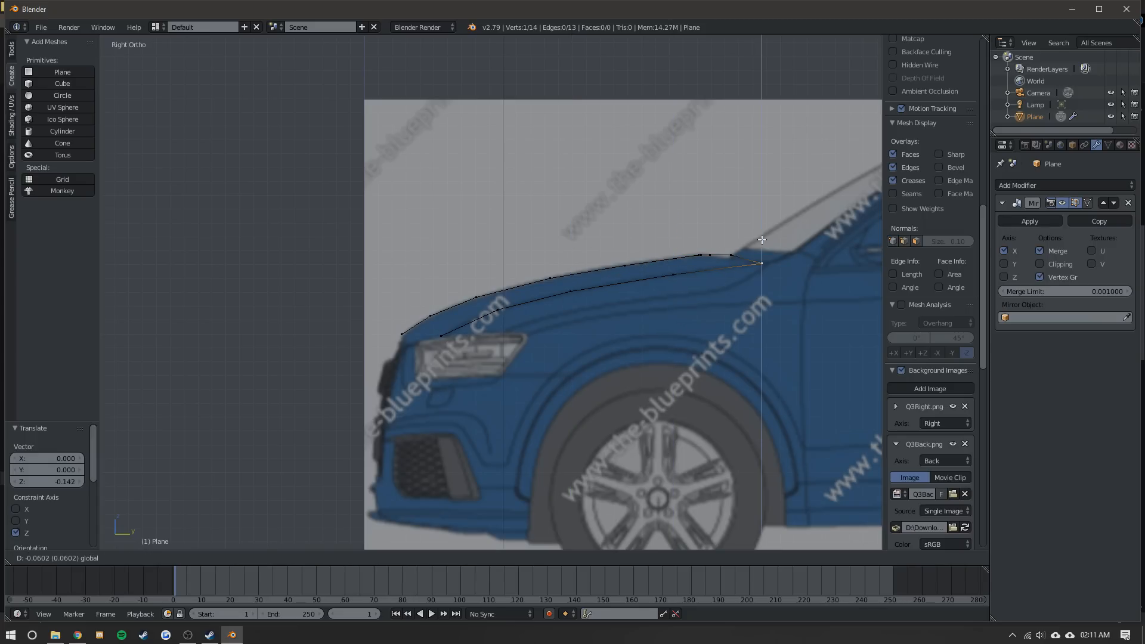
pyautogui.click(760, 239)
# - In the right view, rotate the hood's rear-edge vertices to follow the blueprint and check the outline from an angled view
pyautogui.scroll(3, 760, 239)
pyautogui.rightClick(447, 220)
pyautogui.keyDown('ctrl'); pyautogui.rightClick(411, 220); pyautogui.keyUp('ctrl')
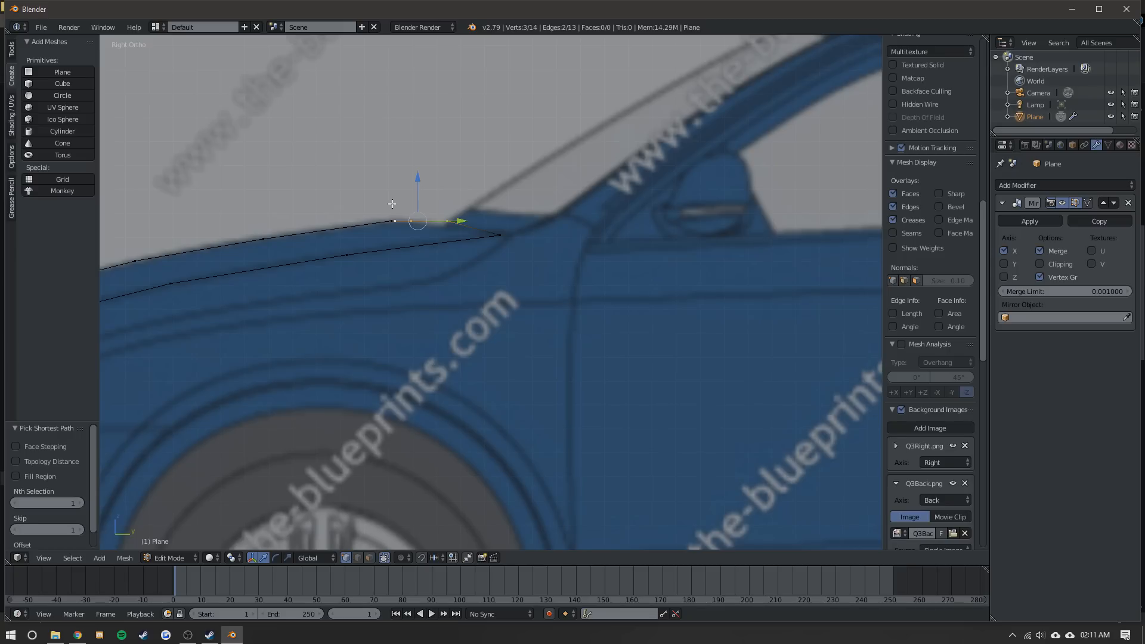
pyautogui.keyDown('ctrl'); pyautogui.rightClick(392, 222); pyautogui.keyUp('ctrl')
pyautogui.press('r')
pyautogui.click(402, 193)
pyautogui.scroll(-6, 402, 193)
pyautogui.press('Tab')
pyautogui.moveTo(389, 248); pyautogui.dragTo(485, 276, button='middle')
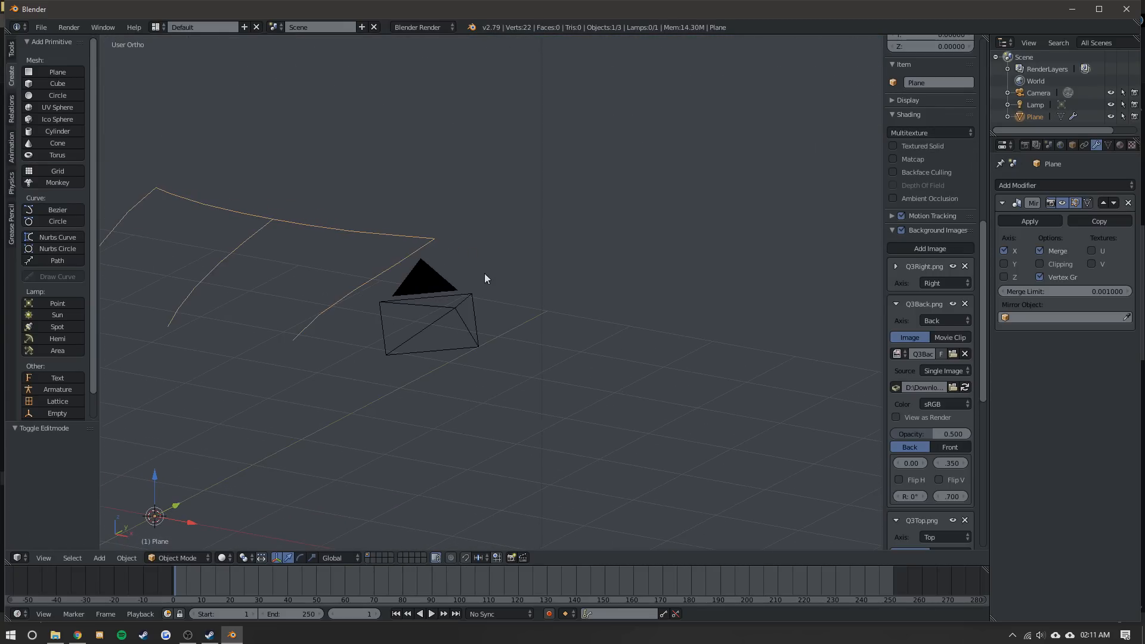
# - In the top view, move the side seam's front vertex along Y onto the headlight's inner edge
pyautogui.press('Tab')
pyautogui.press('KP_7')
pyautogui.scroll(5, 529, 253)
pyautogui.rightClick(532, 251)
pyautogui.press('g')
pyautogui.press('y')
pyautogui.click(531, 221)
# - Extrude two vertices from the seam's front end along the hood's front edge and join the last one to the centre-line vertex
pyautogui.press('e')
pyautogui.click(474, 255)
pyautogui.press('e')
pyautogui.click(448, 276)
pyautogui.keyDown('shift'); pyautogui.rightClick(267, 312); pyautogui.keyUp('shift')
pyautogui.press('f')
# - Add two evenly spaced cuts to the hood's front edge and adjust the outer new vertex along Y
pyautogui.hotkey('ctrl', 'r')
pyautogui.scroll(1, 380, 307)
pyautogui.click(381, 307)
pyautogui.rightClick(389, 308)
pyautogui.click(395, 283)
pyautogui.moveTo(390, 276); pyautogui.dragTo(390, 279)
# - Flatten the front edge's innermost segment by scaling it to 0 on Z, and shift its outer vertex about -0.010 along Y
pyautogui.rightClick(327, 310)
pyautogui.keyDown('shift'); pyautogui.rightClick(265, 312); pyautogui.keyUp('shift')
pyautogui.press('s')
pyautogui.press('z')
pyautogui.press('0')
pyautogui.press('Return')
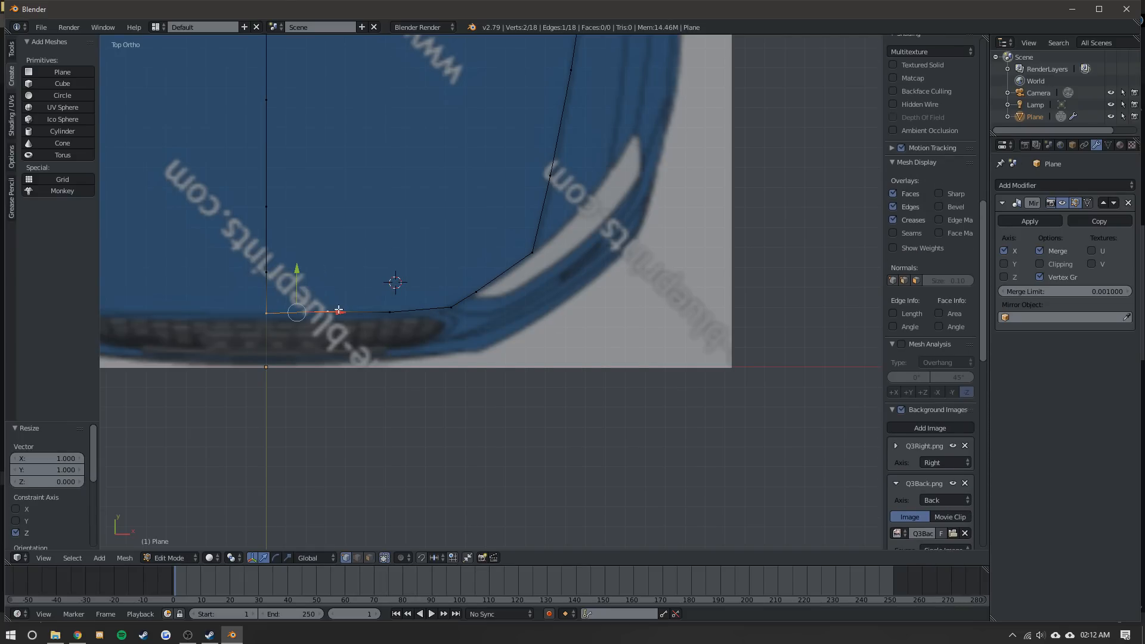
pyautogui.keyDown('shift'); pyautogui.moveTo(326, 305); pyautogui.dragTo(444, 300, button='middle'); pyautogui.keyUp('shift')
pyautogui.scroll(3, 438, 303)
pyautogui.rightClick(414, 315)
pyautogui.moveTo(414, 287); pyautogui.dragTo(414, 289)
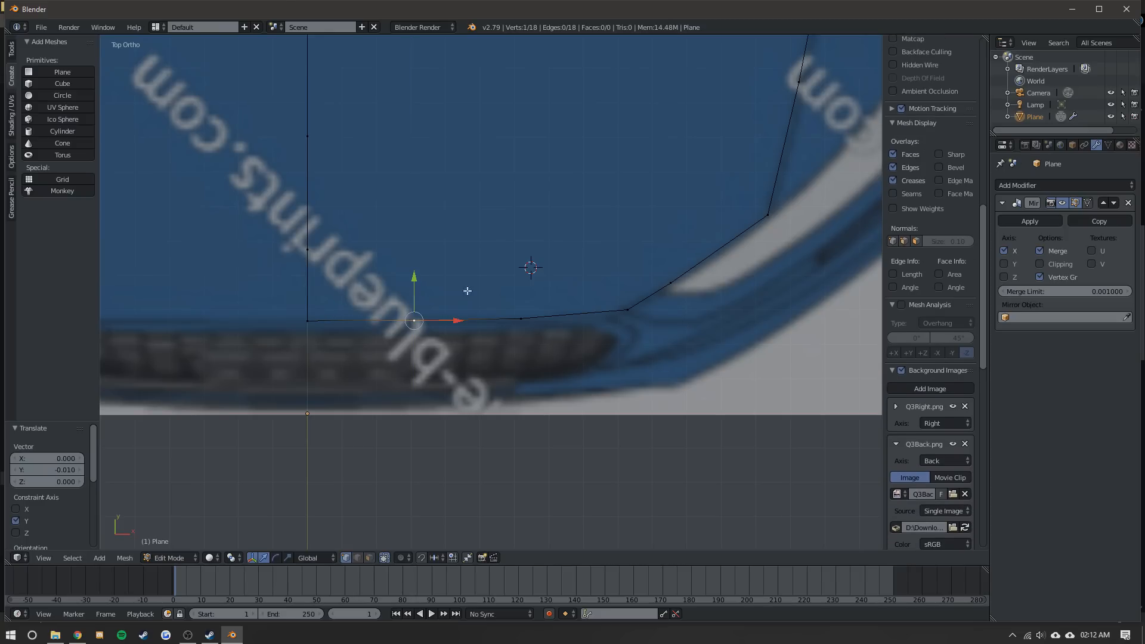
# - In the front view, lower the front-edge vertex above the grille's upper corner slightly along Z
pyautogui.scroll(-2, 507, 298)
pyautogui.press('Tab')
pyautogui.scroll(-2, 564, 308)
pyautogui.press('KP_4')
pyautogui.press('KP_1')
pyautogui.scroll(1, 565, 309)
pyautogui.press('Tab')
pyautogui.rightClick(565, 289)
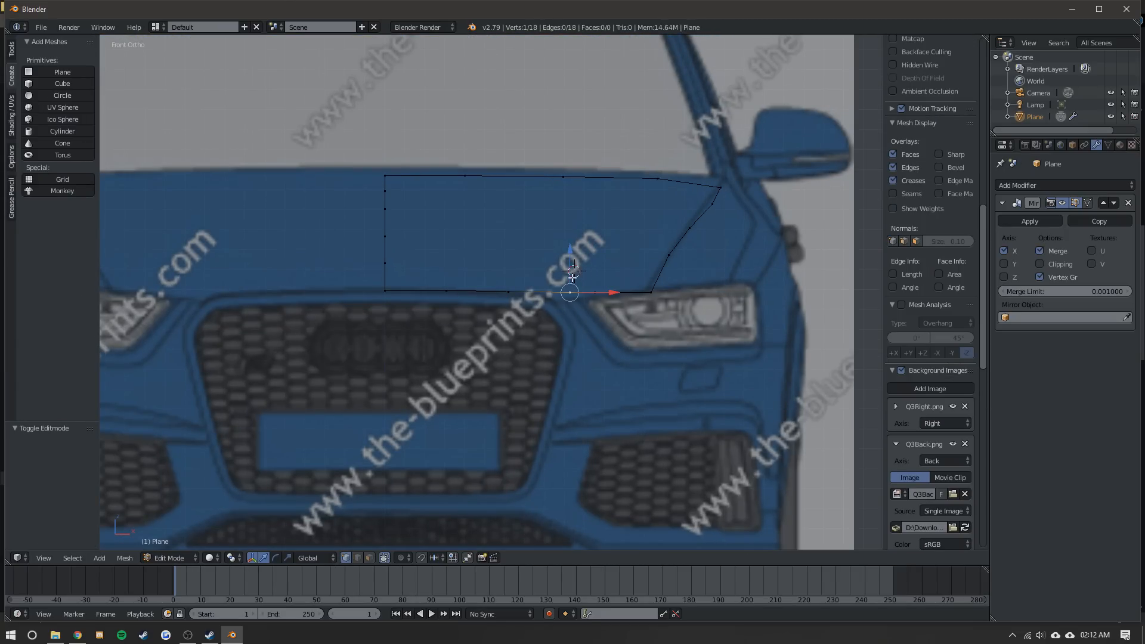
pyautogui.moveTo(571, 265); pyautogui.dragTo(571, 273)
# - Raise the headlight-corner vertex slightly and lower the next two front-edge vertices by about 0.017 and 0.059 along Z
pyautogui.keyDown('shift'); pyautogui.moveTo(571, 280); pyautogui.dragTo(475, 284, button='middle'); pyautogui.keyUp('shift')
pyautogui.scroll(3, 489, 289)
pyautogui.rightClick(601, 297)
pyautogui.moveTo(603, 264); pyautogui.dragTo(602, 258)
pyautogui.rightClick(505, 297)
pyautogui.moveTo(504, 267); pyautogui.dragTo(480, 310)
pyautogui.rightClick(460, 307)
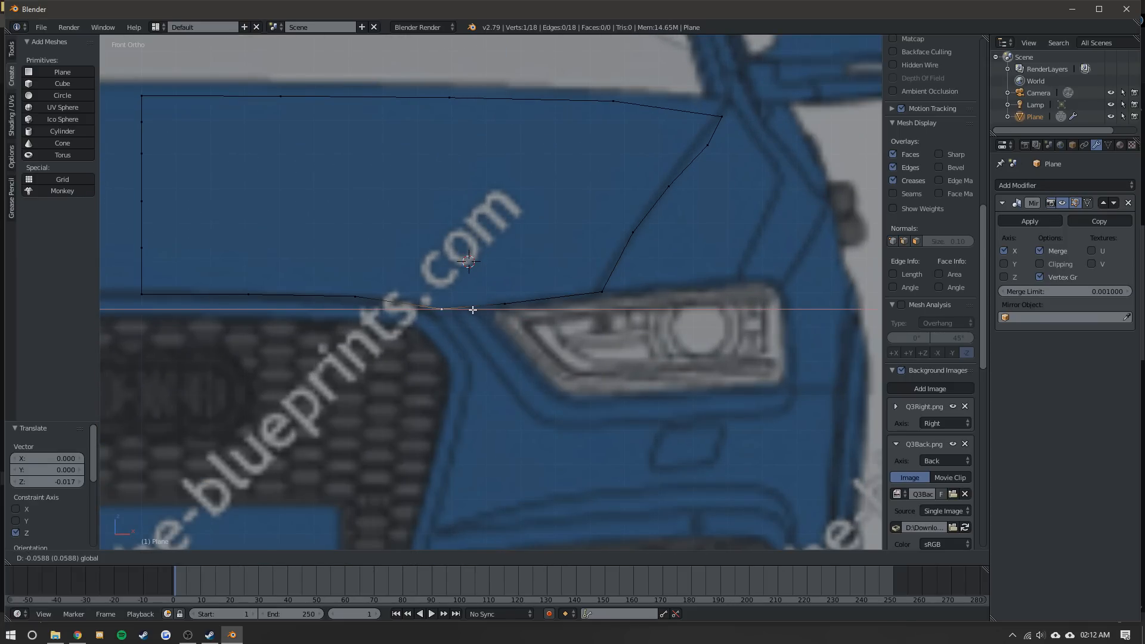
# - Add one cut to the hood's front edge on the inner side of the grille corner and raise the new vertex slightly
pyautogui.press('Tab')
pyautogui.scroll(-4, 396, 262)
pyautogui.press('Tab')
pyautogui.press('Tab')
pyautogui.scroll(1, 385, 265)
pyautogui.keyDown('shift'); pyautogui.moveTo(416, 275); pyautogui.dragTo(458, 277, button='middle'); pyautogui.keyUp('shift')
pyautogui.scroll(2, 460, 280)
pyautogui.press('Tab')
pyautogui.hotkey('ctrl', 'r')
pyautogui.click(469, 298)
pyautogui.moveTo(474, 277); pyautogui.dragTo(473, 273)
# - Reposition the front-edge vertex at the grille's upper corner and check the mirrored hood outline against the front blueprint
pyautogui.press('Tab')
pyautogui.press('Tab')
pyautogui.rightClick(509, 309)
pyautogui.moveTo(547, 308); pyautogui.dragTo(504, 281)
pyautogui.press('Tab')
pyautogui.scroll(-4, 631, 271)
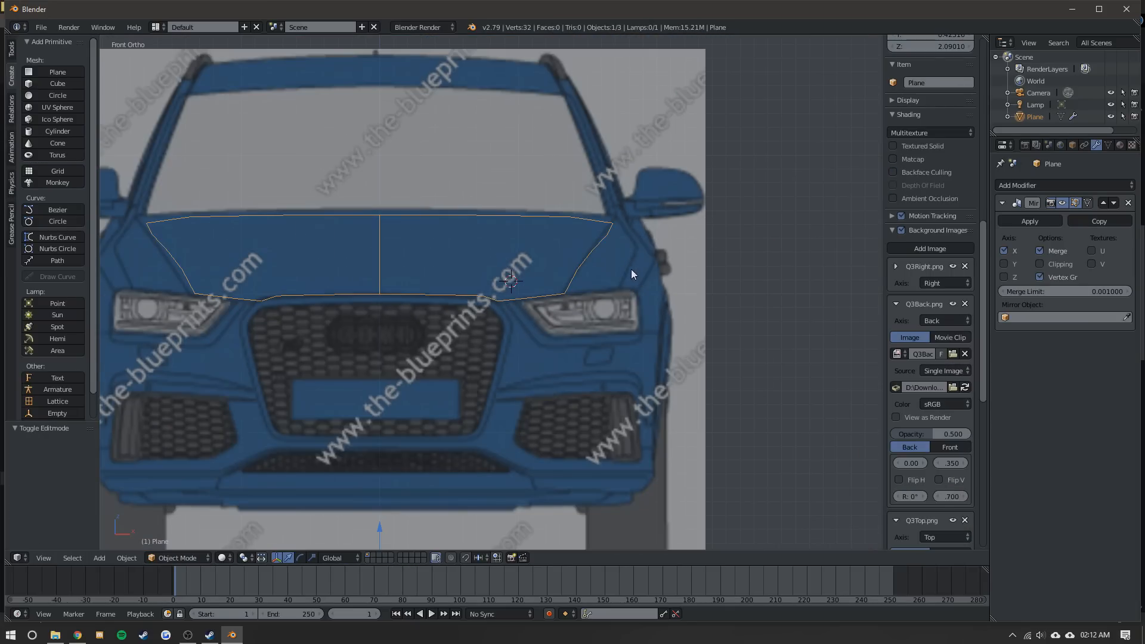
# - Align the hood's headlight corner, the adjacent rear seam vertex and the rear corner vertex with the front blueprint
pyautogui.press('Tab')
pyautogui.scroll(3, 625, 261)
pyautogui.rightClick(622, 307)
pyautogui.moveTo(647, 295); pyautogui.dragTo(641, 294)
pyautogui.rightClick(696, 198)
pyautogui.moveTo(714, 191); pyautogui.dragTo(723, 174)
pyautogui.rightClick(706, 177)
pyautogui.moveTo(701, 142); pyautogui.dragTo(738, 166)
pyautogui.press('Tab')
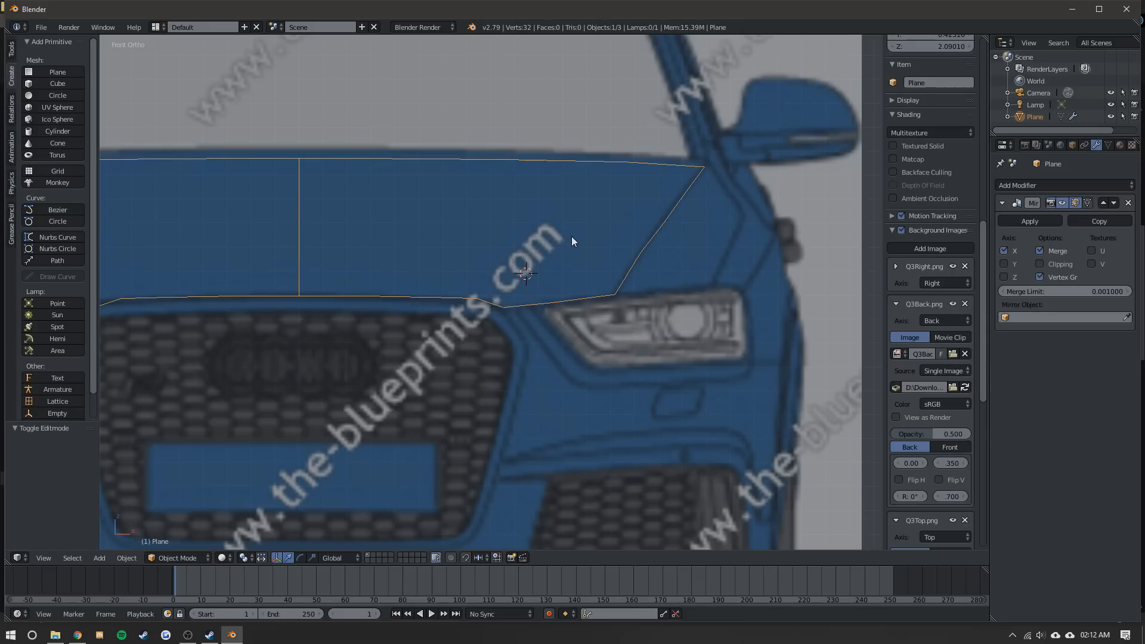
# - In the front view, extrude two vertices from the hood's grille-corner vertex around the grille frame's upper corner
pyautogui.press('KP_7')
pyautogui.press('Tab')
pyautogui.scroll(3, 527, 310)
pyautogui.press('KP_1')
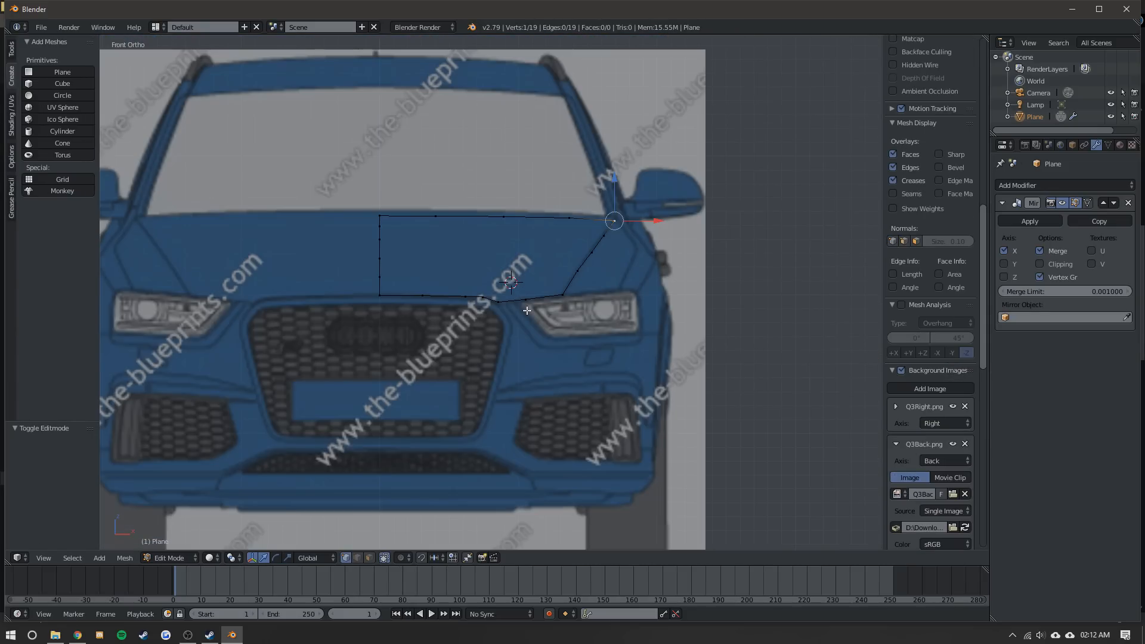
pyautogui.scroll(4, 525, 310)
pyautogui.keyDown('shift'); pyautogui.moveTo(506, 312); pyautogui.dragTo(476, 252, button='middle'); pyautogui.keyUp('shift')
pyautogui.press('e')
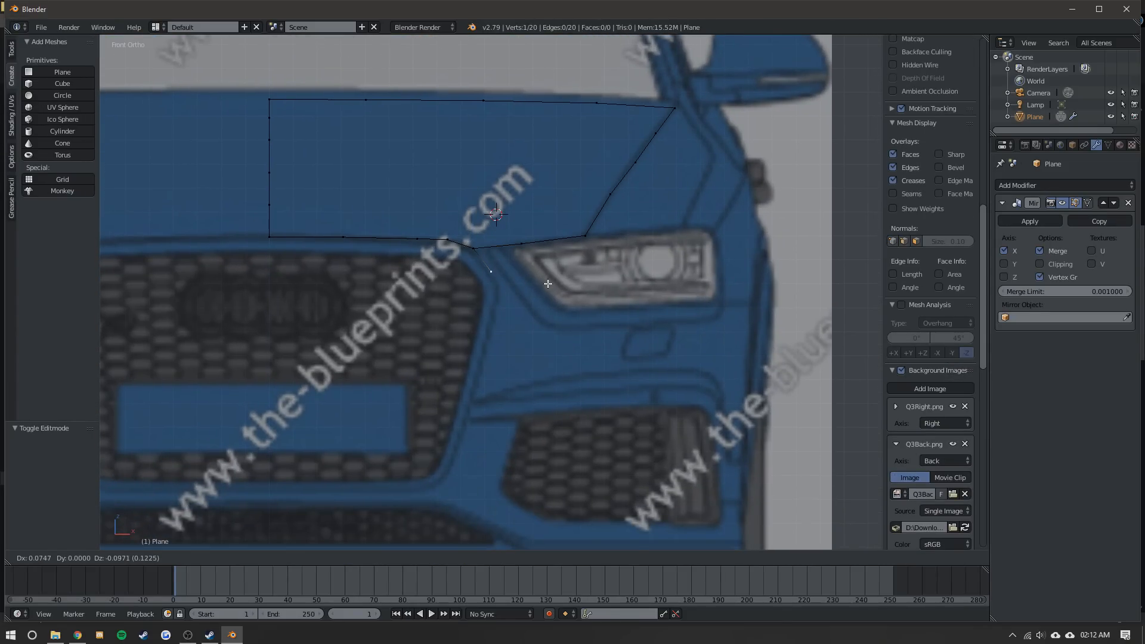
pyautogui.click(552, 291)
pyautogui.press('e')
pyautogui.click(553, 309)
# - Extrude further vertices down the side of the grille frame towards its lower corner
pyautogui.keyDown('shift'); pyautogui.moveTo(524, 360); pyautogui.dragTo(539, 289, button='middle'); pyautogui.keyUp('shift')
pyautogui.press('e')
pyautogui.click(511, 392)
pyautogui.keyDown('shift'); pyautogui.moveTo(506, 367); pyautogui.dragTo(528, 297, button='middle'); pyautogui.keyUp('shift')
pyautogui.press('e')
pyautogui.click(521, 327)
pyautogui.press('e')
pyautogui.click(510, 368)
# - Extrude vertices around the grille frame's lower corner and along its lower edge, then shift the last one along X to the centre line
pyautogui.press('e')
pyautogui.click(499, 389)
pyautogui.press('e')
pyautogui.click(482, 402)
pyautogui.press('e')
pyautogui.click(452, 404)
pyautogui.press('e')
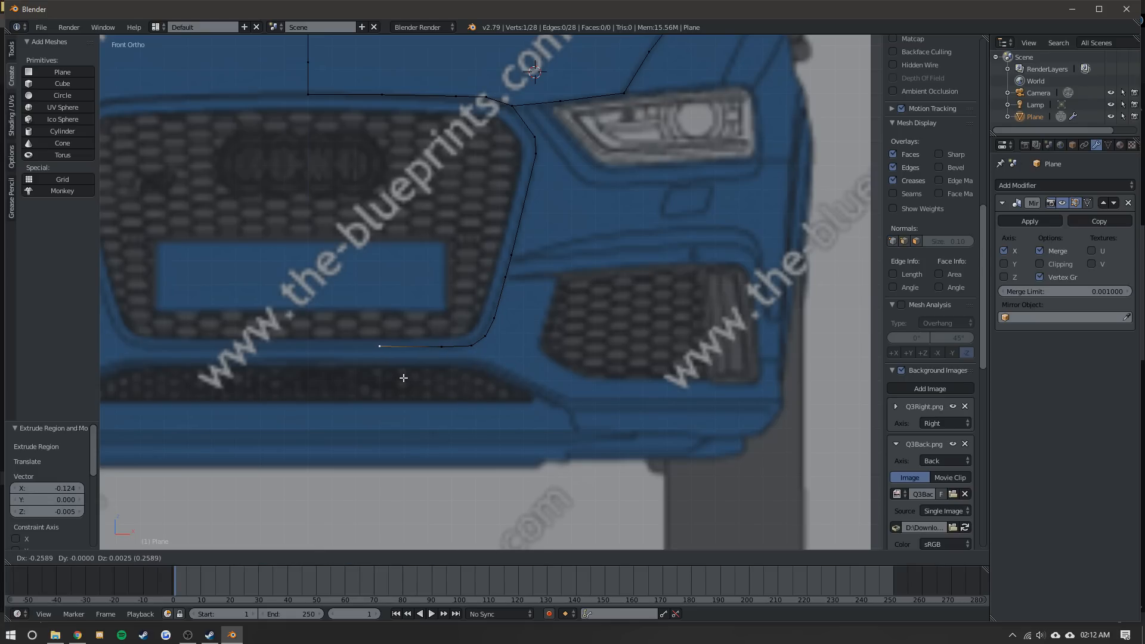
pyautogui.click(333, 380)
pyautogui.press('g')
pyautogui.press('x')
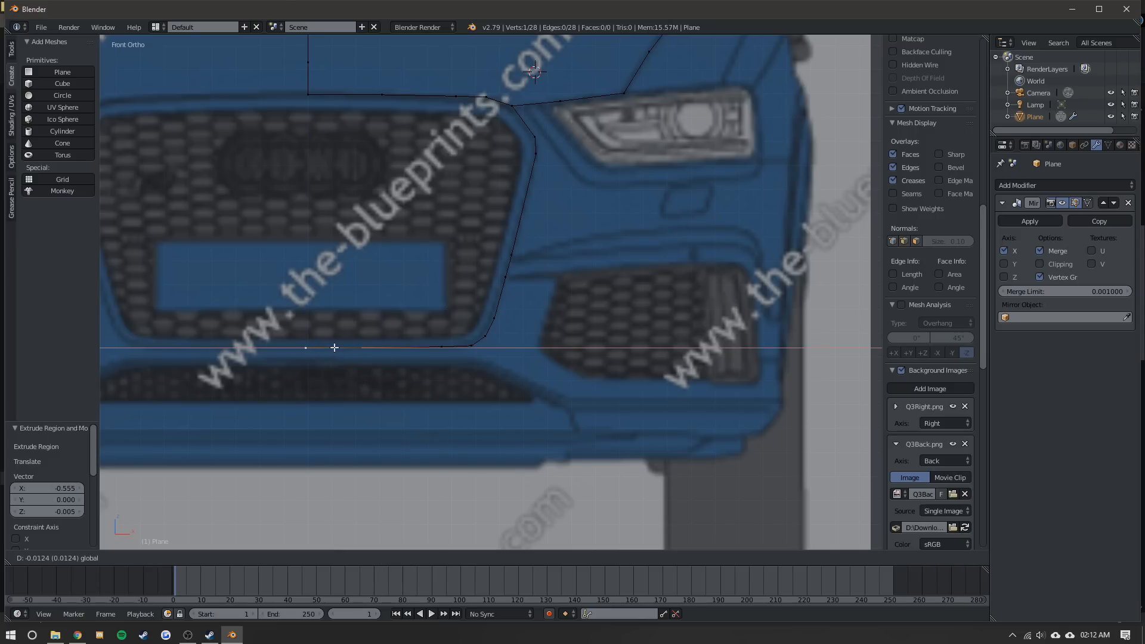
pyautogui.click(336, 347)
pyautogui.press('e')
pyautogui.click(455, 458)
pyautogui.press('e')
pyautogui.click(665, 477)
pyautogui.press('e')
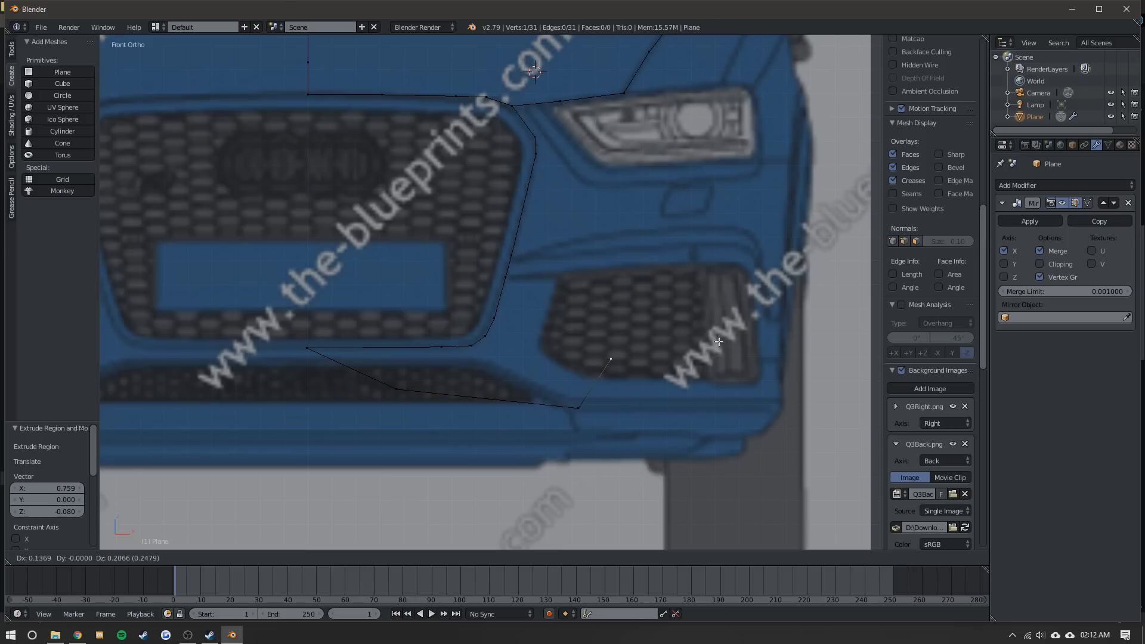
pyautogui.click(718, 339)
pyautogui.press('e')
pyautogui.click(721, 401)
pyautogui.keyDown('shift'); pyautogui.rightClick(620, 332); pyautogui.keyUp('shift')
pyautogui.keyDown('shift'); pyautogui.rightClick(579, 407); pyautogui.keyUp('shift')
pyautogui.keyDown('shift'); pyautogui.rightClick(396, 391); pyautogui.keyUp('shift')
pyautogui.press('x')
pyautogui.click(302, 346)
# - Adjust the height of the grille outline's lower centre vertex and check the mirrored grille outline
pyautogui.rightClick(304, 347)
pyautogui.moveTo(306, 312); pyautogui.dragTo(306, 311)
pyautogui.press('Tab')
pyautogui.press('Tab')
pyautogui.rightClick(436, 338)
pyautogui.click(437, 324)
pyautogui.press('Tab')
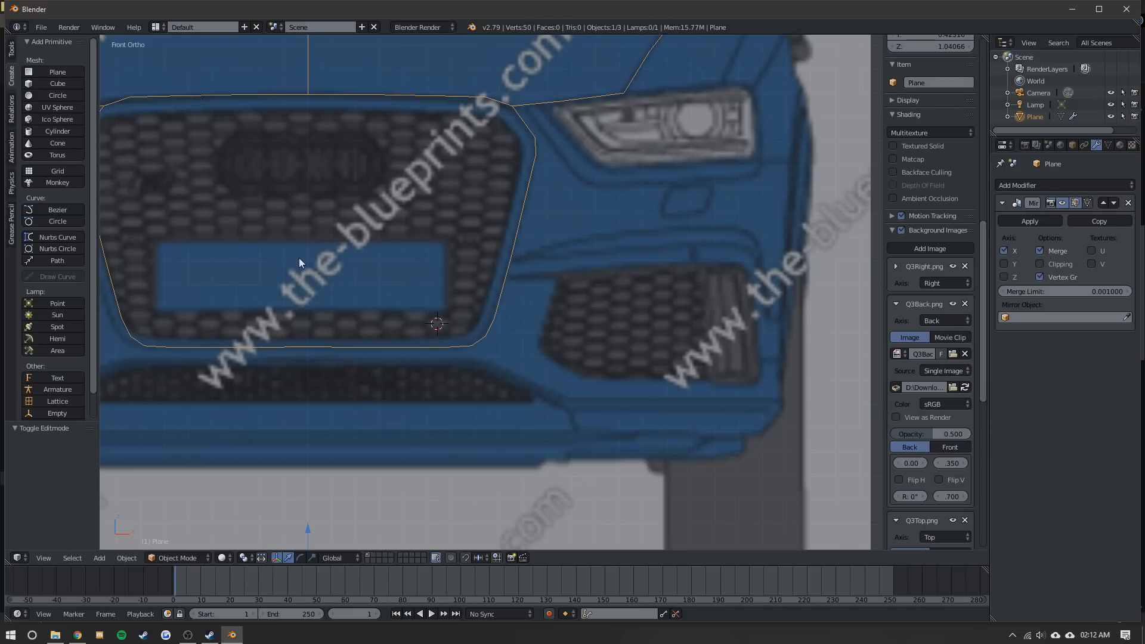
pyautogui.scroll(-2, 299, 258)
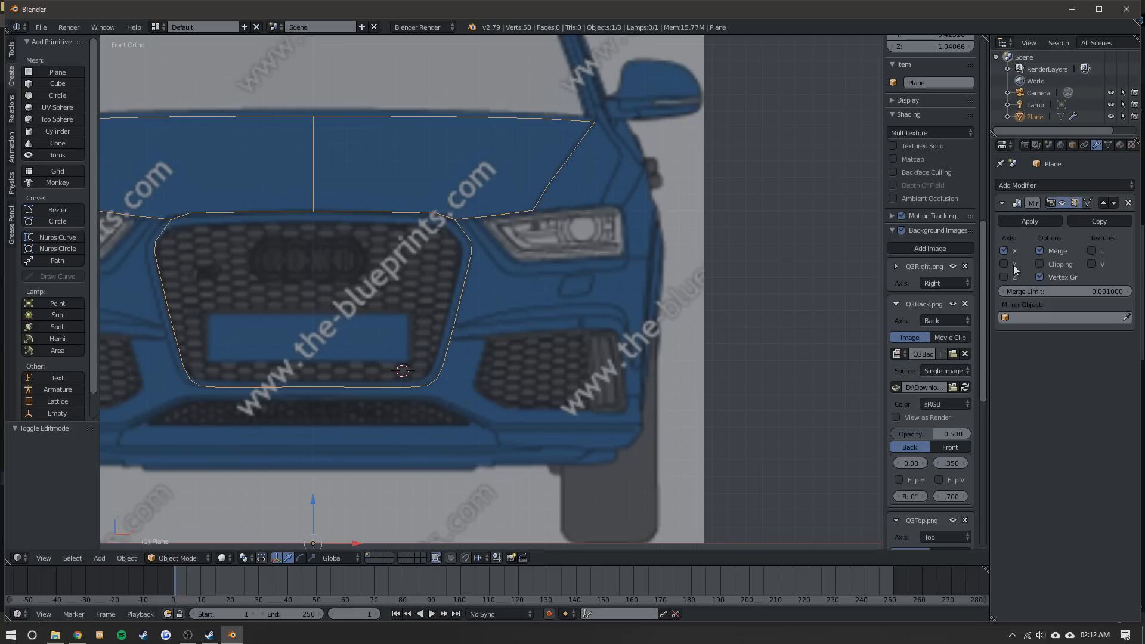
# - Enable Clipping on the Mirror modifier and move the grille outline's lower centre vertex along X onto the mirror axis
pyautogui.click(1044, 264)
pyautogui.keyDown('shift'); pyautogui.moveTo(423, 386); pyautogui.dragTo(555, 331, button='middle'); pyautogui.keyUp('shift')
pyautogui.scroll(1, 555, 330)
pyautogui.press('Tab')
pyautogui.moveTo(460, 337); pyautogui.dragTo(376, 324)
pyautogui.scroll(-3, 446, 309)
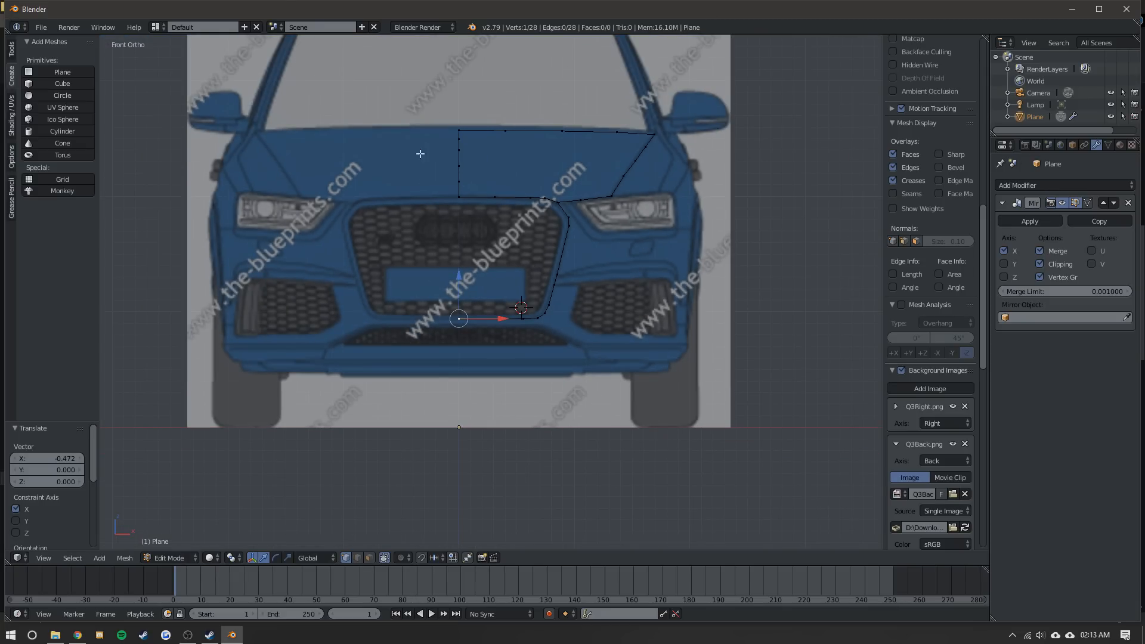
pyautogui.press('Tab')
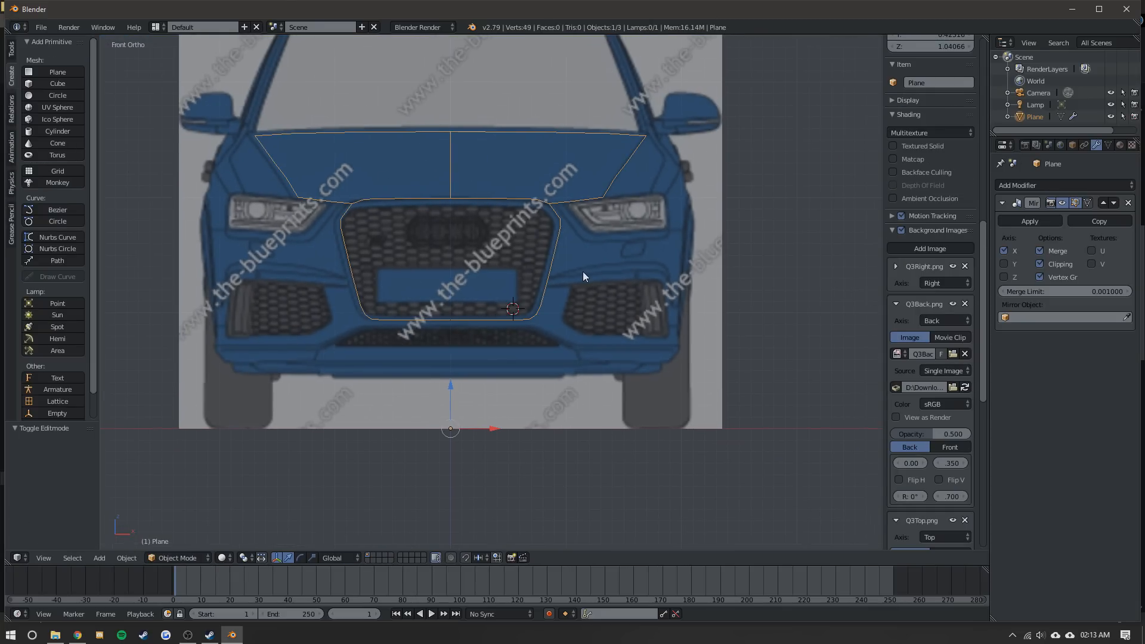
# - Duplicate the grille outline from its lower centre to the hood's front centre vertex and scale the copy to about 0.92
pyautogui.scroll(1, 582, 274)
pyautogui.press('Tab')
pyautogui.scroll(2, 417, 167)
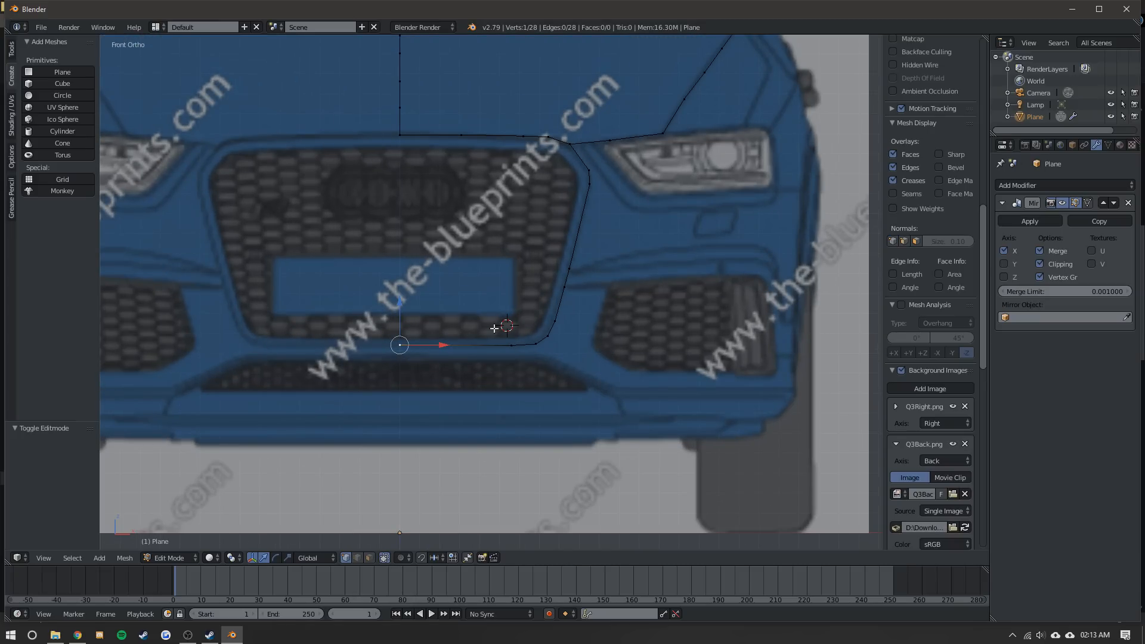
pyautogui.keyDown('ctrl'); pyautogui.click(405, 138); pyautogui.keyUp('ctrl')
pyautogui.rightClick(383, 348)
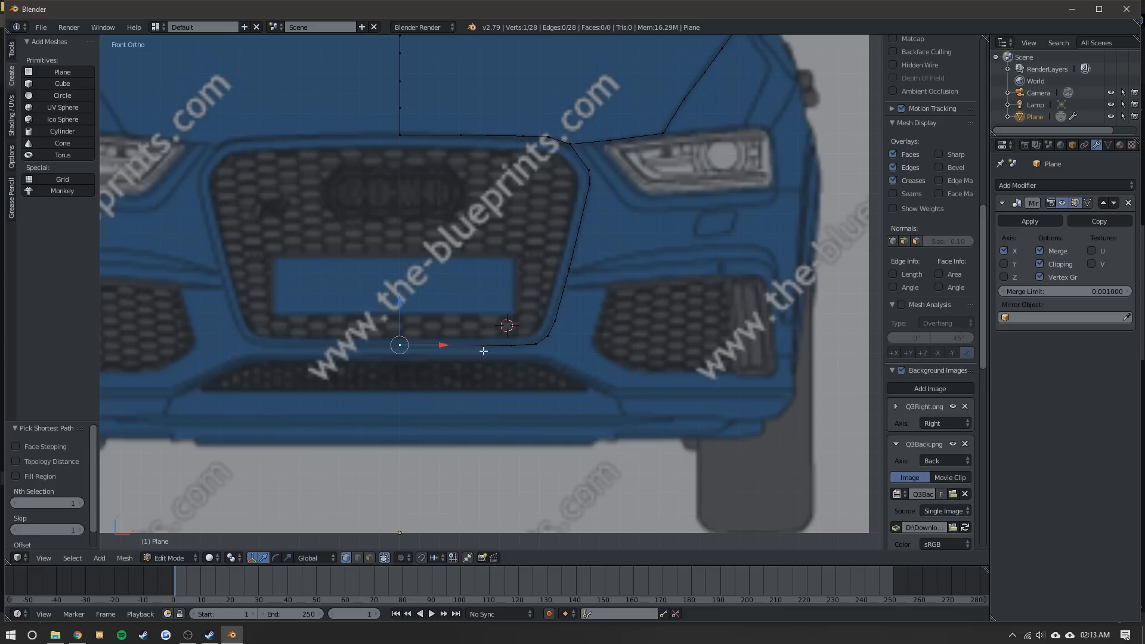
pyautogui.keyDown('shift'); pyautogui.rightClick(513, 345); pyautogui.keyUp('shift')
pyautogui.keyDown('ctrl'); pyautogui.rightClick(549, 336); pyautogui.keyUp('ctrl')
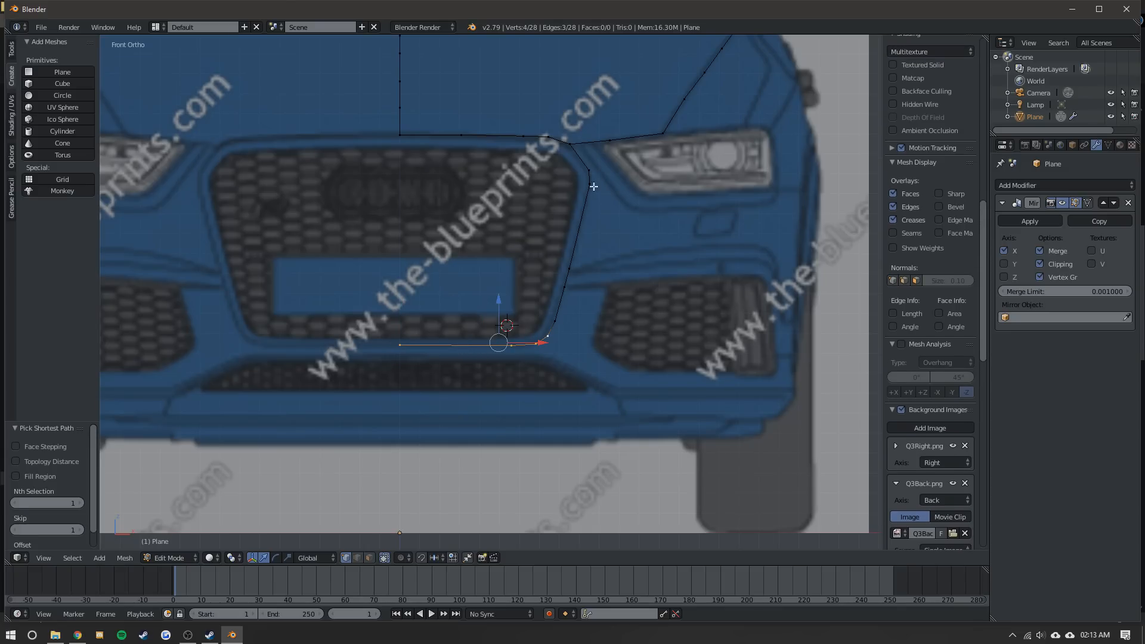
pyautogui.keyDown('ctrl'); pyautogui.rightClick(400, 131); pyautogui.keyUp('ctrl')
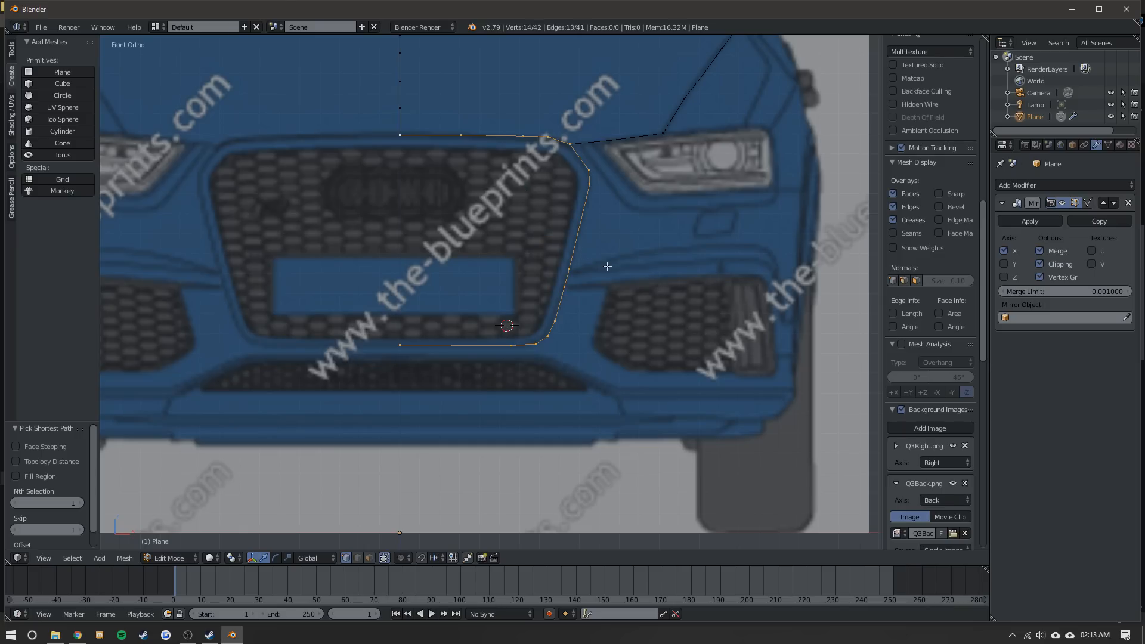
pyautogui.hotkey('shift', 'd')
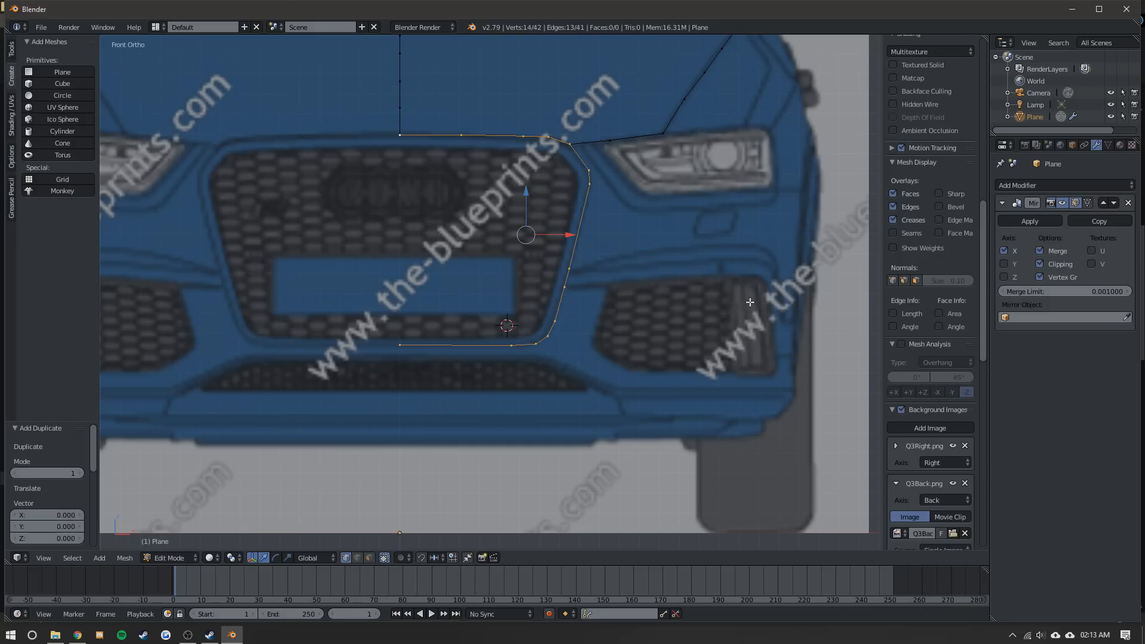
pyautogui.press('s')
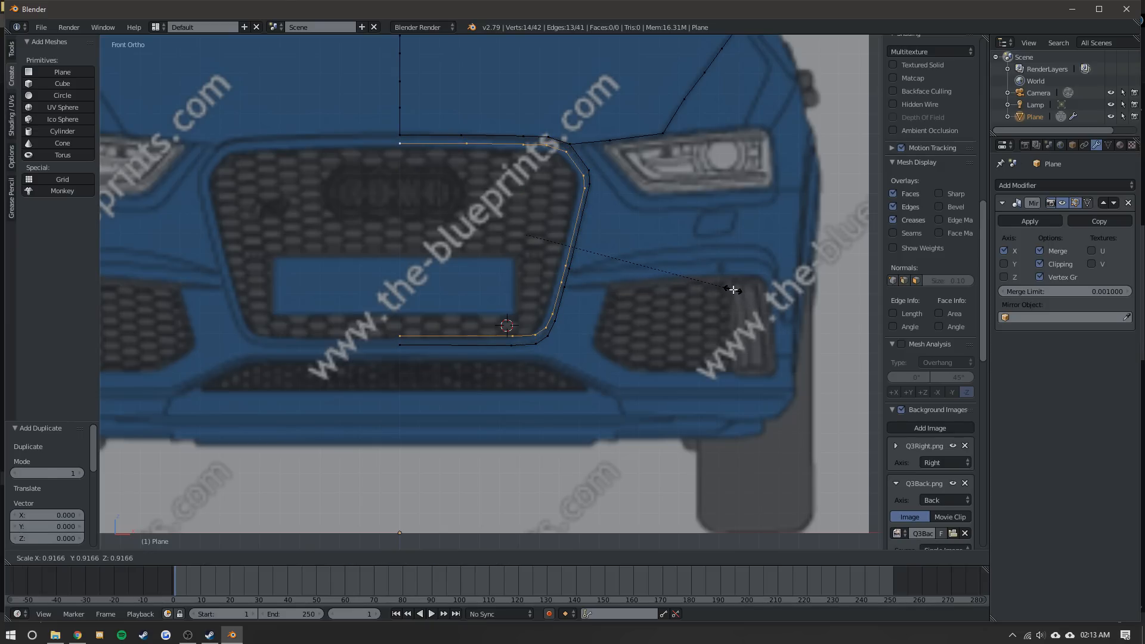
pyautogui.click(731, 289)
# - Move the duplicated grille outline about -0.03 along X, lower it slightly and scale it by about 1.023
pyautogui.moveTo(555, 234); pyautogui.dragTo(548, 234)
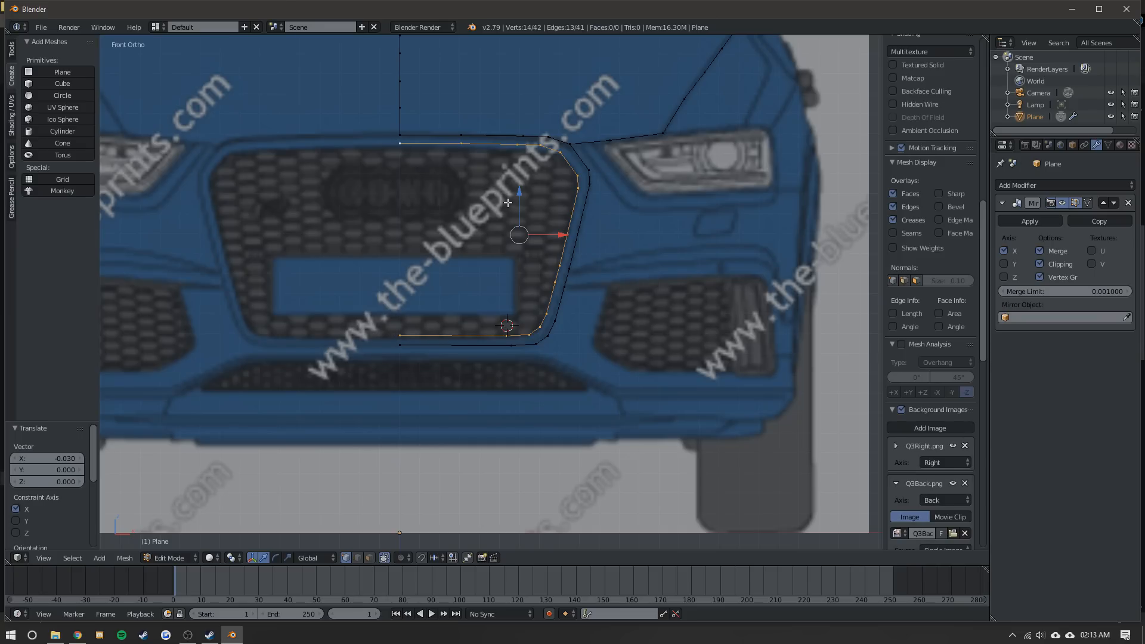
pyautogui.moveTo(507, 203); pyautogui.dragTo(507, 206)
pyautogui.press('s')
pyautogui.click(626, 241)
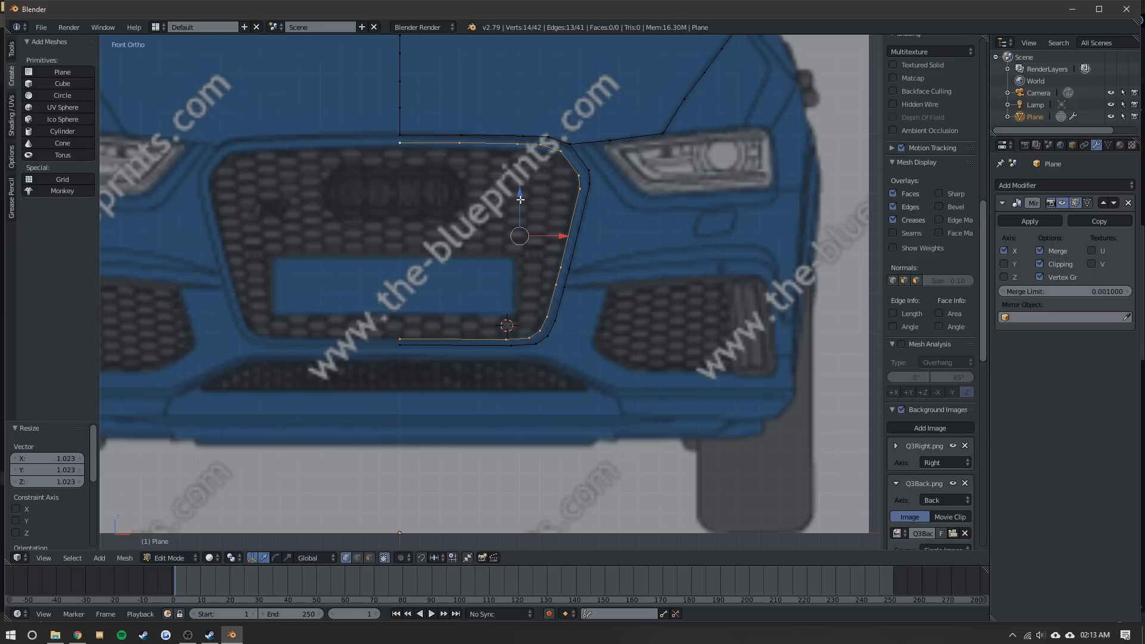
# - Select the lower vertices of both grille outlines in the right side view
pyautogui.press('Tab')
pyautogui.moveTo(566, 212); pyautogui.dragTo(462, 236, button='middle')
pyautogui.press('Tab')
pyautogui.press('KP_3')
pyautogui.scroll(4, 596, 233)
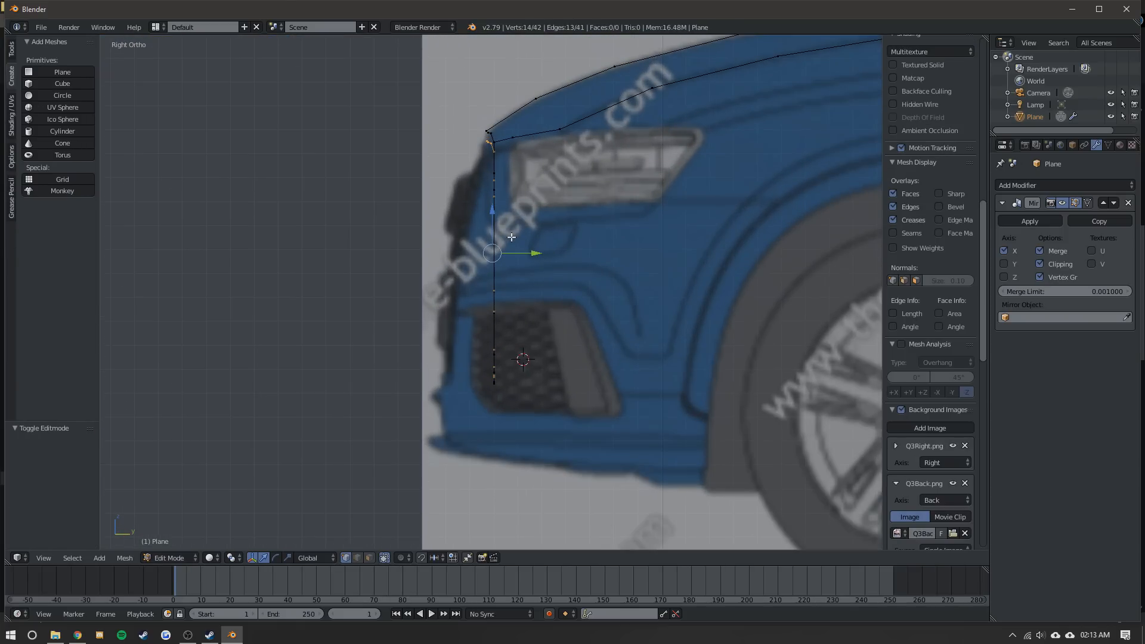
pyautogui.keyDown('shift'); pyautogui.moveTo(495, 162); pyautogui.dragTo(470, 129, button='middle'); pyautogui.keyUp('shift')
pyautogui.press('a')
pyautogui.scroll(-5, 930, 298)
pyautogui.press('c')
pyautogui.press('Escape')
pyautogui.press('c')
pyautogui.click(469, 292)
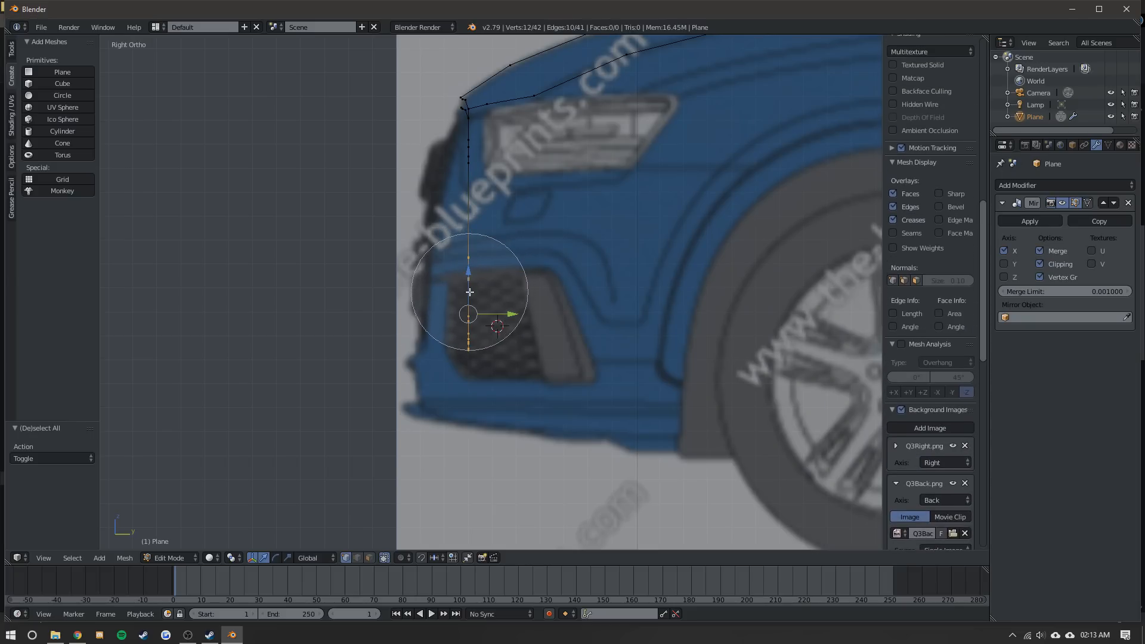
pyautogui.press('Escape')
pyautogui.press('g')
pyautogui.press('y')
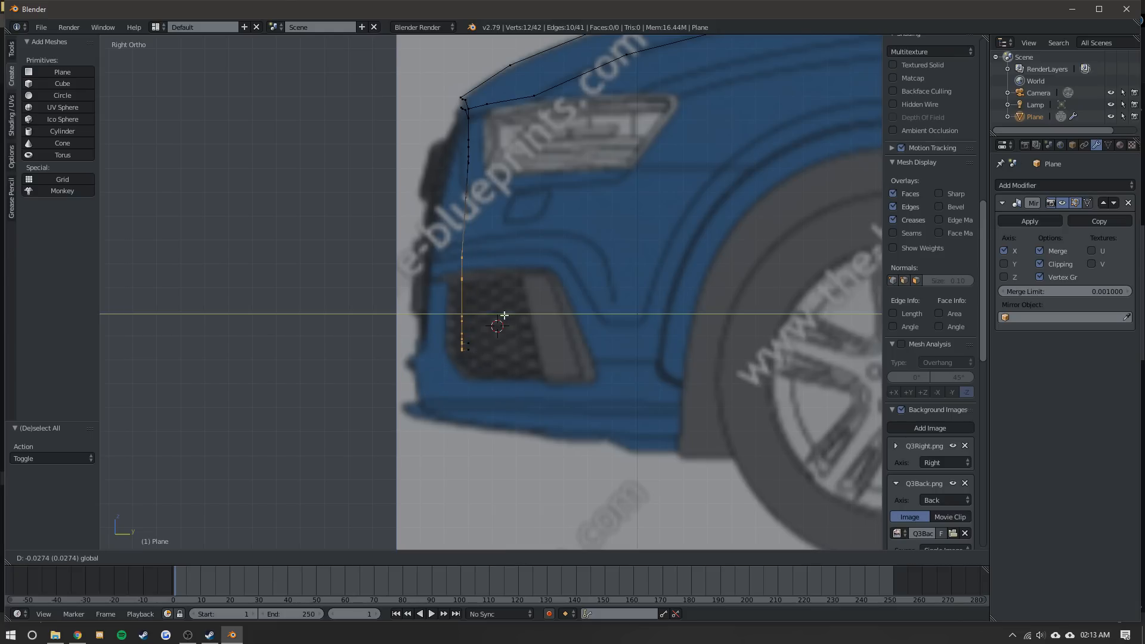
pyautogui.click(470, 310)
# - Add the lowest grille vertices to the selection, move them about -0.174 along Y and rotate them about 5 degrees to follow the bumper
pyautogui.press('c')
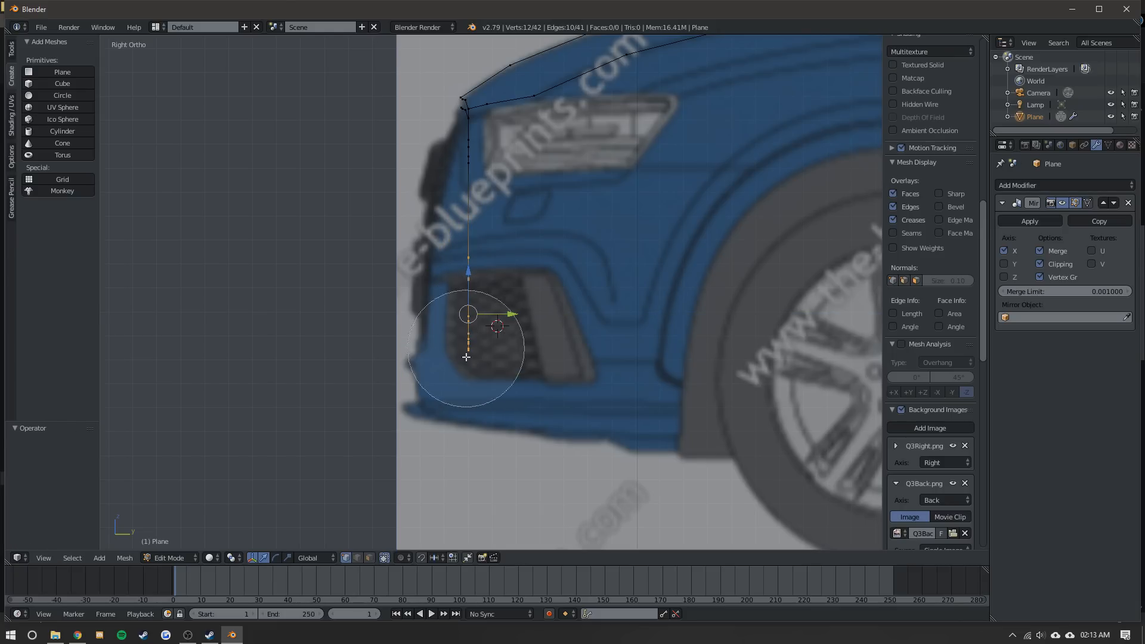
pyautogui.click(466, 356)
pyautogui.press('Escape')
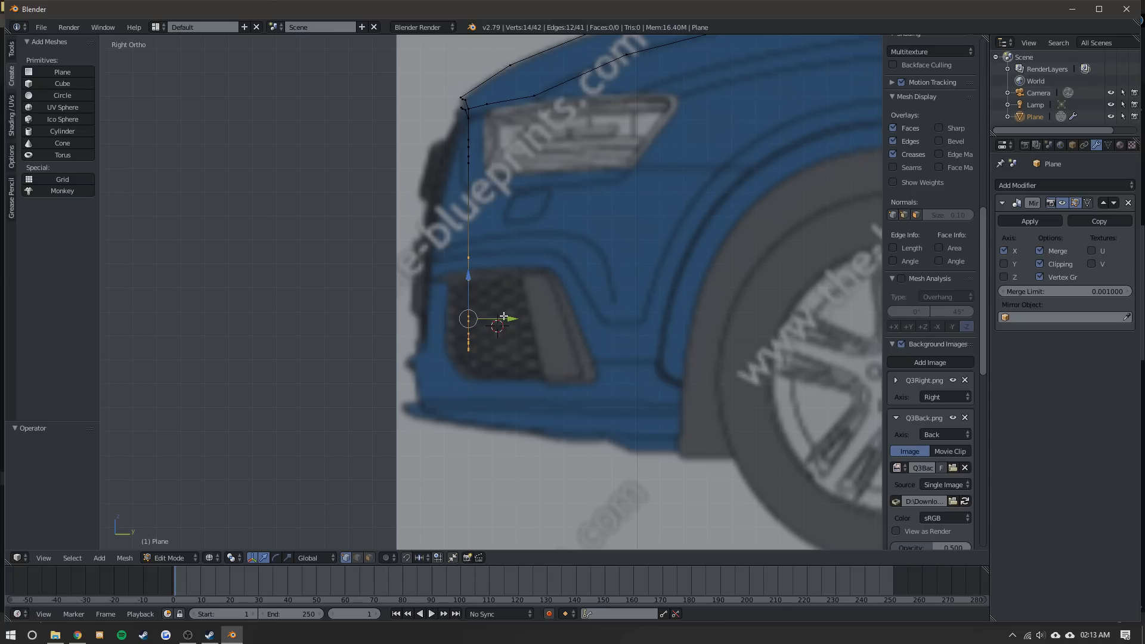
pyautogui.press('g')
pyautogui.press('y')
pyautogui.click(461, 315)
pyautogui.press('r')
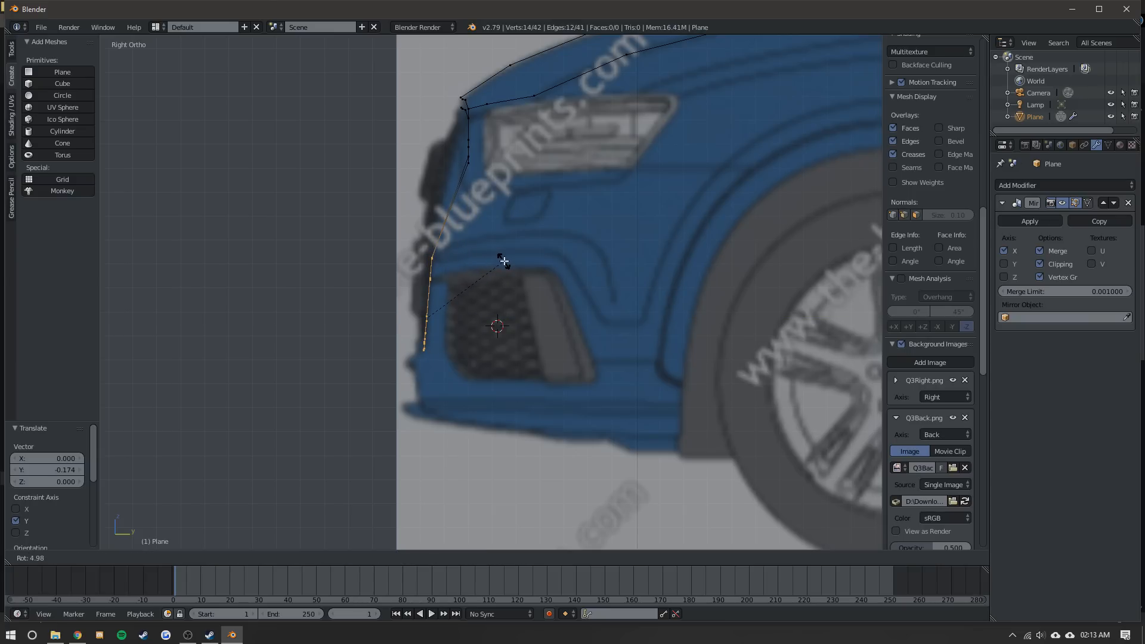
pyautogui.click(505, 261)
# - Move the upper side vertices of both grille outlines along Y toward the front contour of the right blueprint
pyautogui.press('a')
pyautogui.rightClick(468, 159)
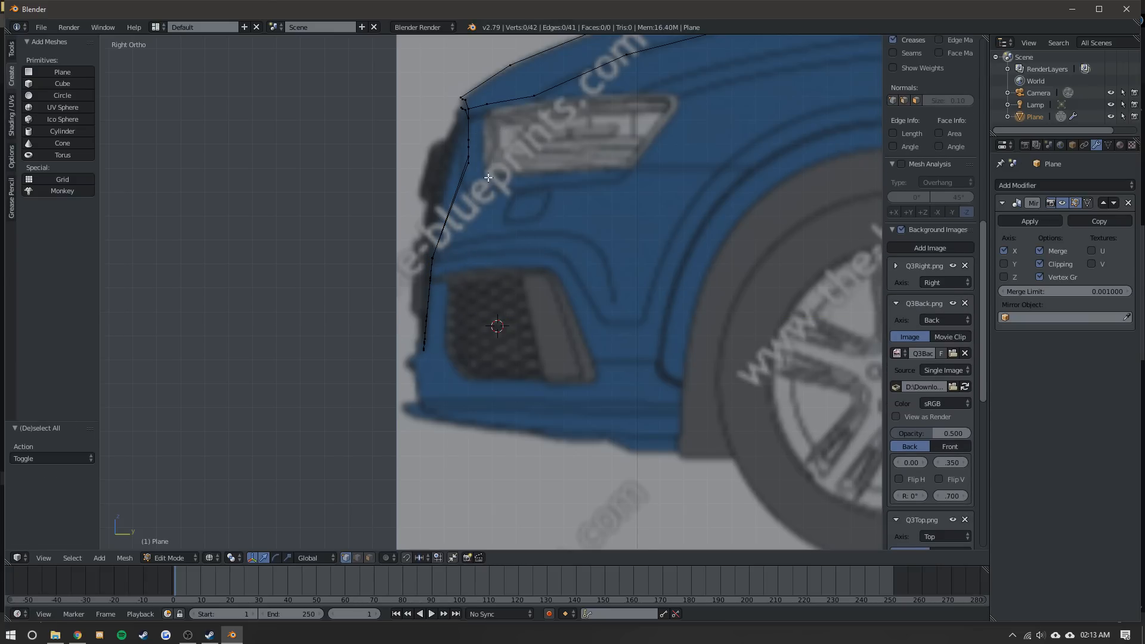
pyautogui.scroll(4, 488, 149)
pyautogui.keyDown('shift'); pyautogui.rightClick(449, 162); pyautogui.keyUp('shift')
pyautogui.moveTo(450, 161); pyautogui.dragTo(469, 165, button='middle')
pyautogui.moveTo(469, 170)
pyautogui.mouseDown()
pyautogui.moveTo(449, 171)
pyautogui.moveTo(455, 136)
pyautogui.mouseUp()
pyautogui.press('KP_3')
pyautogui.press('a')
pyautogui.press('c')
pyautogui.scroll(9, 472, 143)
pyautogui.click(470, 137)
pyautogui.rightClick(476, 137)
pyautogui.scroll(-2, 450, 173)
pyautogui.press('a')
# - Select four upper side vertices of the grille outlines, fine-tune their position in side view and check the mirrored grille in perspective
pyautogui.press('c')
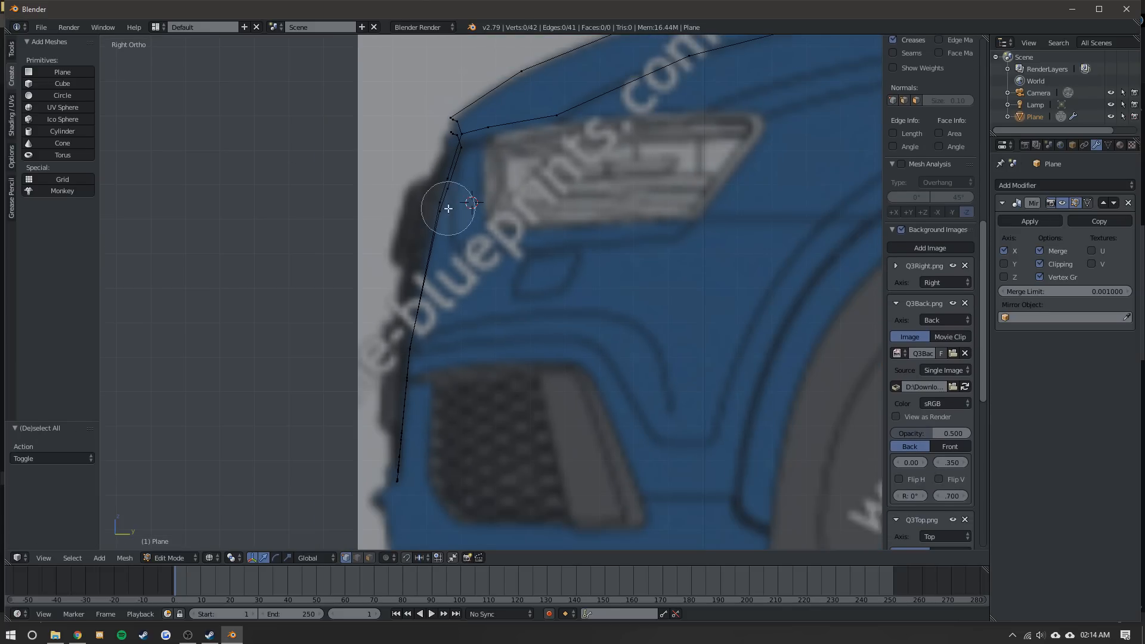
pyautogui.click(448, 197)
pyautogui.rightClick(447, 192)
pyautogui.moveTo(447, 192); pyautogui.dragTo(468, 193)
pyautogui.press('Tab')
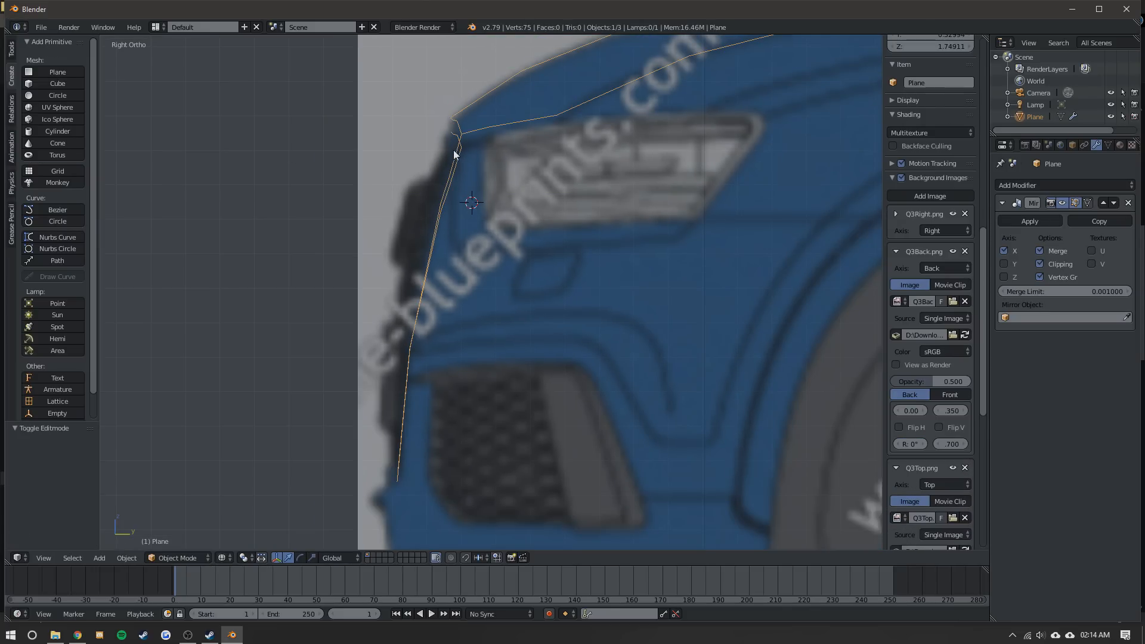
pyautogui.press('Tab')
pyautogui.keyDown('shift'); pyautogui.moveTo(447, 288); pyautogui.dragTo(422, 261, button='middle'); pyautogui.keyUp('shift')
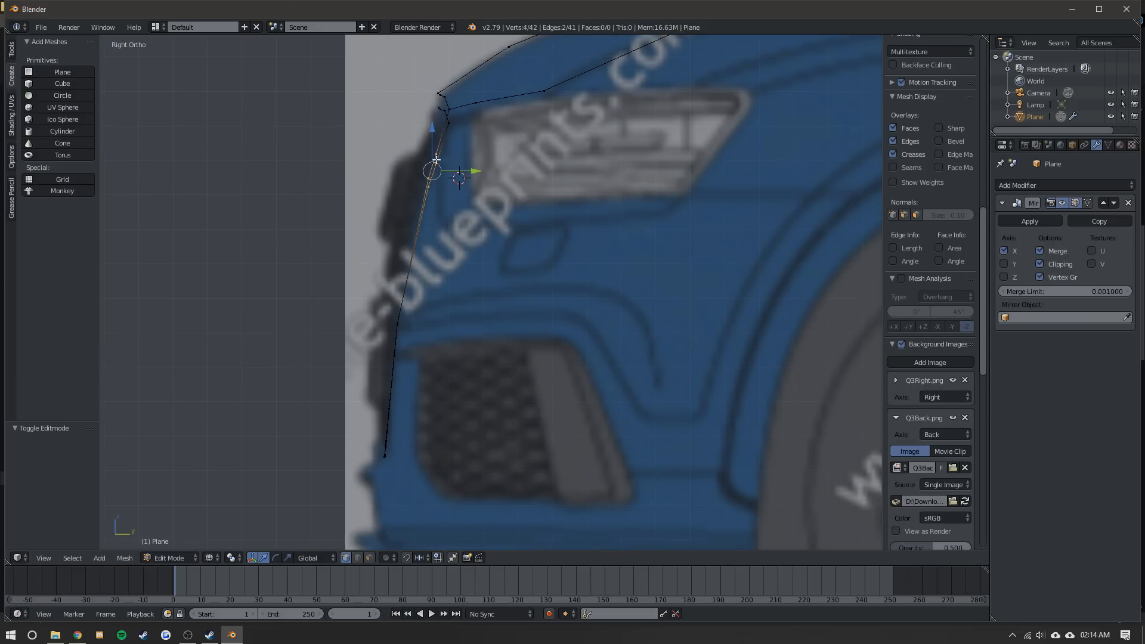
pyautogui.moveTo(451, 171); pyautogui.dragTo(452, 169)
pyautogui.press('Tab')
pyautogui.scroll(-5, 433, 201)
pyautogui.moveTo(431, 203); pyautogui.dragTo(561, 221, button='middle')
pyautogui.press('Tab')
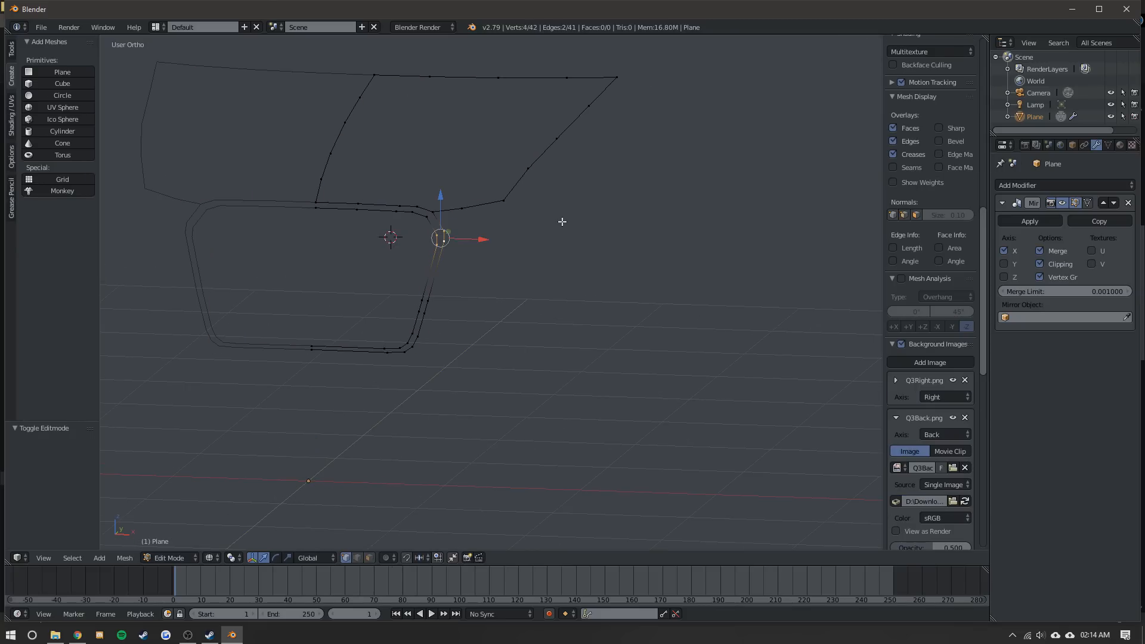
# - In top view, extrude two vertices from the hood's front outer corner along the headlight's inner edge, the first about 0.165 in X and 0.125 in Y
pyautogui.press('KP_1')
pyautogui.press('Tab')
pyautogui.scroll(1, 482, 215)
pyautogui.keyDown('shift'); pyautogui.moveTo(630, 179); pyautogui.dragTo(439, 305, button='middle'); pyautogui.keyUp('shift')
pyautogui.scroll(1, 467, 242)
pyautogui.press('Tab')
pyautogui.press('KP_7')
pyautogui.rightClick(446, 209)
pyautogui.press('e')
pyautogui.click(476, 274)
pyautogui.press('e')
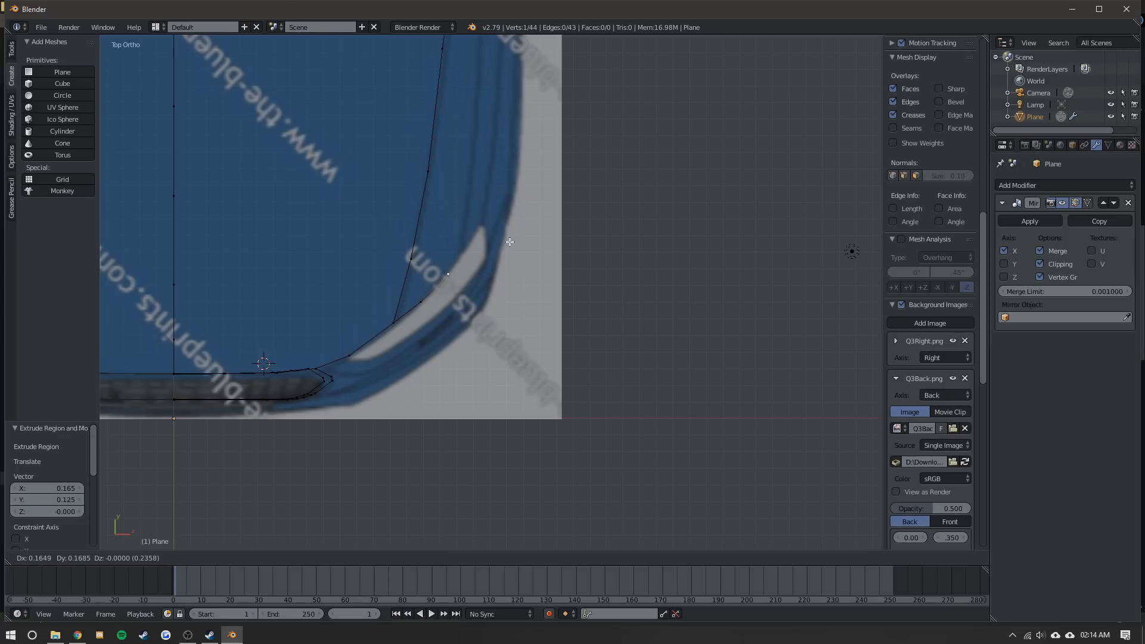
pyautogui.click(521, 226)
# - Slide the middle vertex of the new headlight line along its edge toward the line's outer end
pyautogui.rightClick(420, 301)
pyautogui.hotkey('shift', 'v')
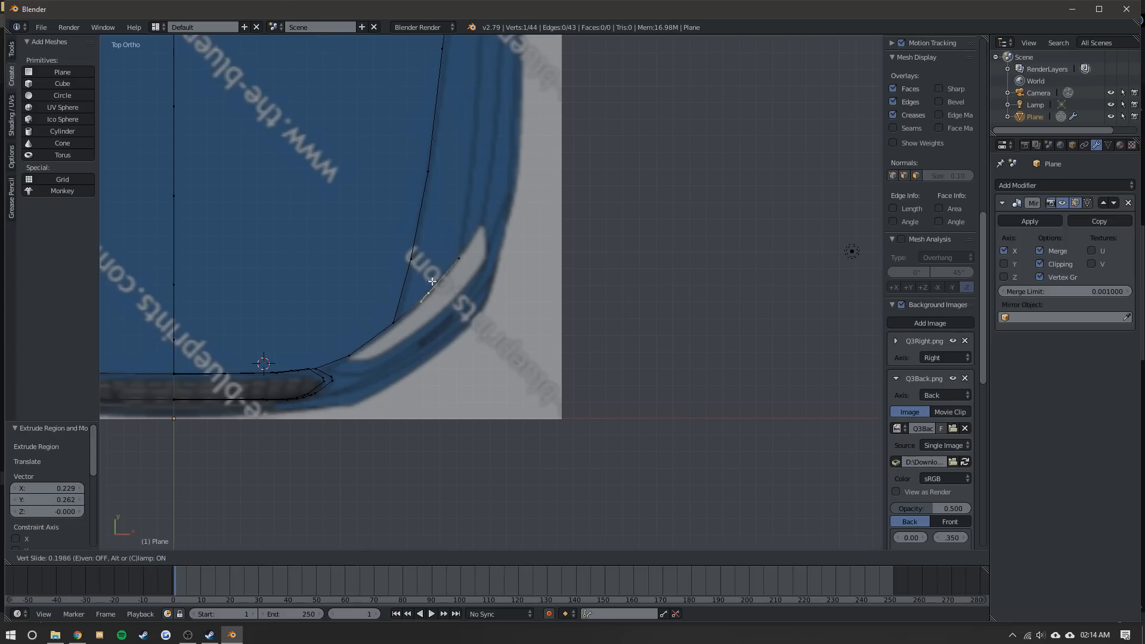
pyautogui.click(432, 280)
# - Move the hood's upper side-edge vertex about 0.014 along X onto the blueprint's hood line
pyautogui.keyDown('shift'); pyautogui.moveTo(470, 243); pyautogui.dragTo(477, 294, button='middle'); pyautogui.keyUp('shift')
pyautogui.rightClick(413, 257)
pyautogui.rightClick(428, 136)
pyautogui.press('g')
pyautogui.press('x')
pyautogui.click(470, 145)
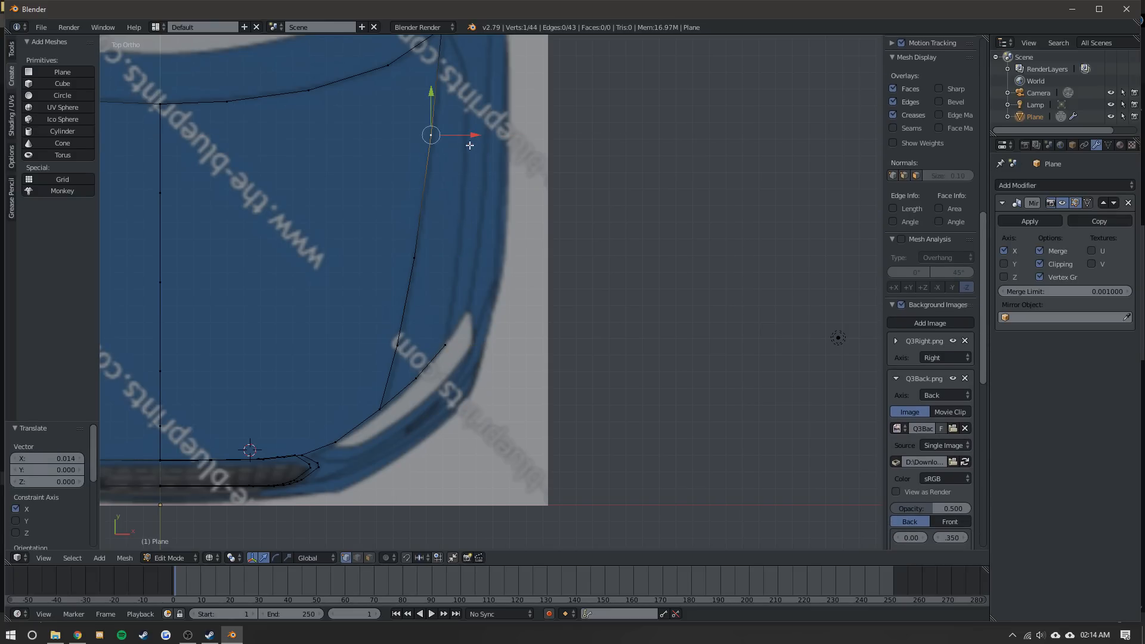
# - Duplicate the hood's side edge between its two middle vertices outward along X by about 0.24 and adjust the copy's rear vertex along X
pyautogui.keyDown('shift'); pyautogui.rightClick(414, 257); pyautogui.keyUp('shift')
pyautogui.hotkey('shift', 'd')
pyautogui.press('x')
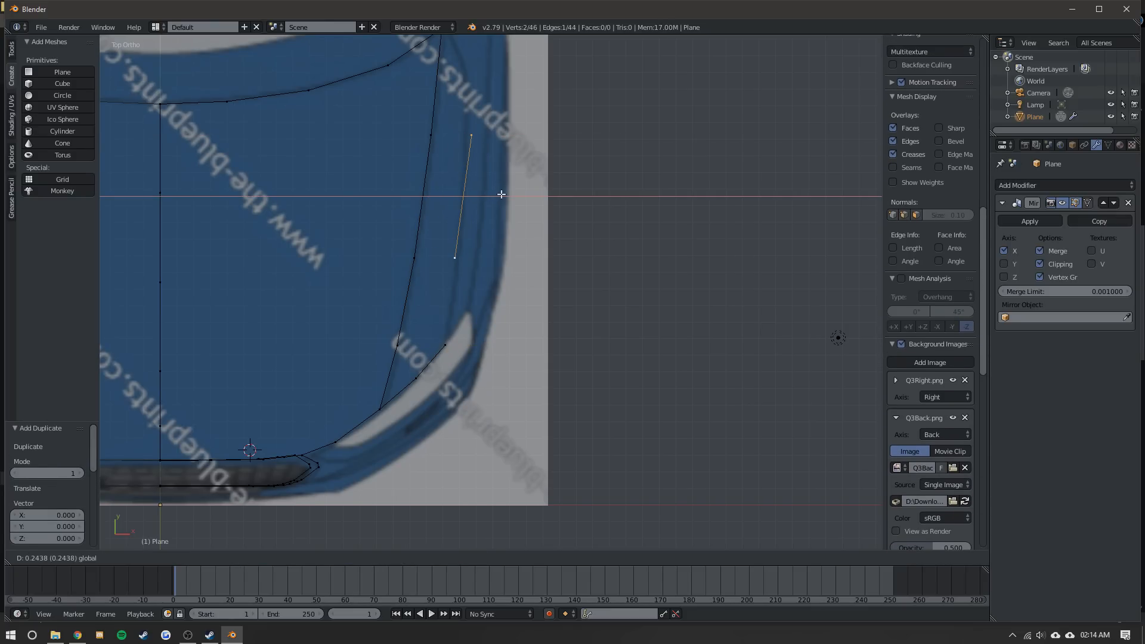
pyautogui.click(501, 194)
pyautogui.rightClick(475, 138)
pyautogui.press('g')
pyautogui.press('x')
pyautogui.click(468, 139)
# - Connect the duplicated edge's front vertex to the outer end of the headlight line
pyautogui.rightClick(462, 236)
pyautogui.keyDown('shift'); pyautogui.rightClick(445, 345); pyautogui.keyUp('shift')
pyautogui.press('f')
# - Move the duplicated edge's rear vertex about -0.018 along X and connect it to the hood's rear outer corner
pyautogui.rightClick(464, 135)
pyautogui.click(497, 144)
pyautogui.moveTo(510, 138); pyautogui.dragTo(515, 138)
pyautogui.keyDown('shift'); pyautogui.moveTo(516, 139); pyautogui.dragTo(501, 201, button='middle'); pyautogui.keyUp('shift')
pyautogui.moveTo(500, 197); pyautogui.dragTo(497, 197)
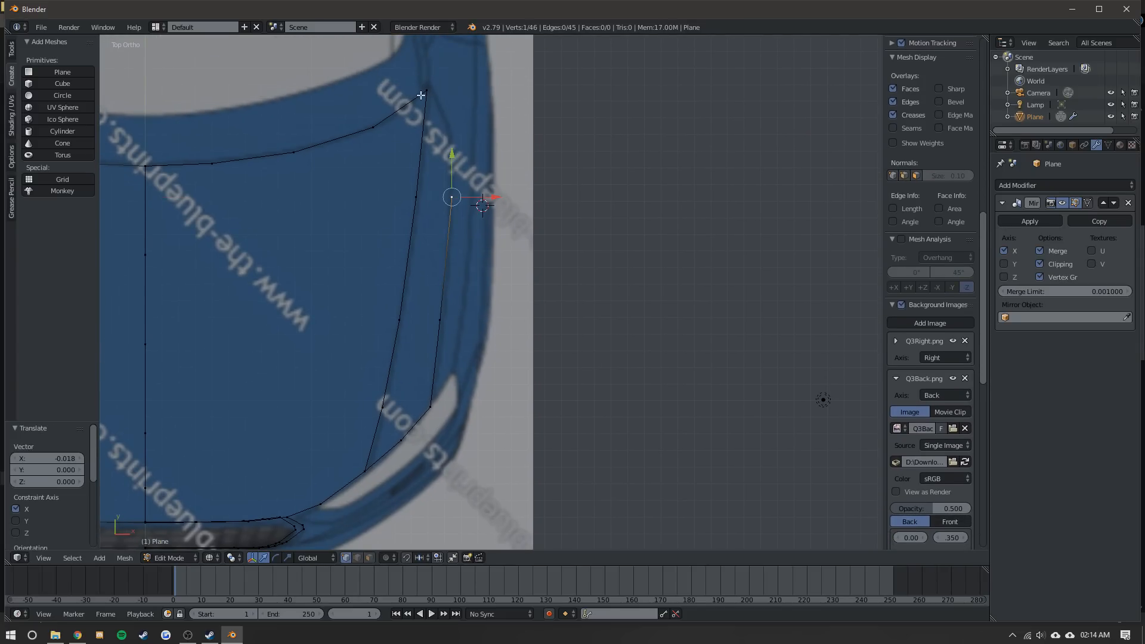
pyautogui.keyDown('shift'); pyautogui.rightClick(421, 95); pyautogui.keyUp('shift')
pyautogui.press('f')
# - Add two vertices to the new rear connecting edge with a loop cut and move the rearmost one about 0.011 along X
pyautogui.hotkey('ctrl', 'r')
pyautogui.scroll(1, 443, 146)
pyautogui.click(443, 145)
pyautogui.click(444, 145)
pyautogui.moveTo(475, 145); pyautogui.dragTo(473, 125)
pyautogui.rightClick(443, 126)
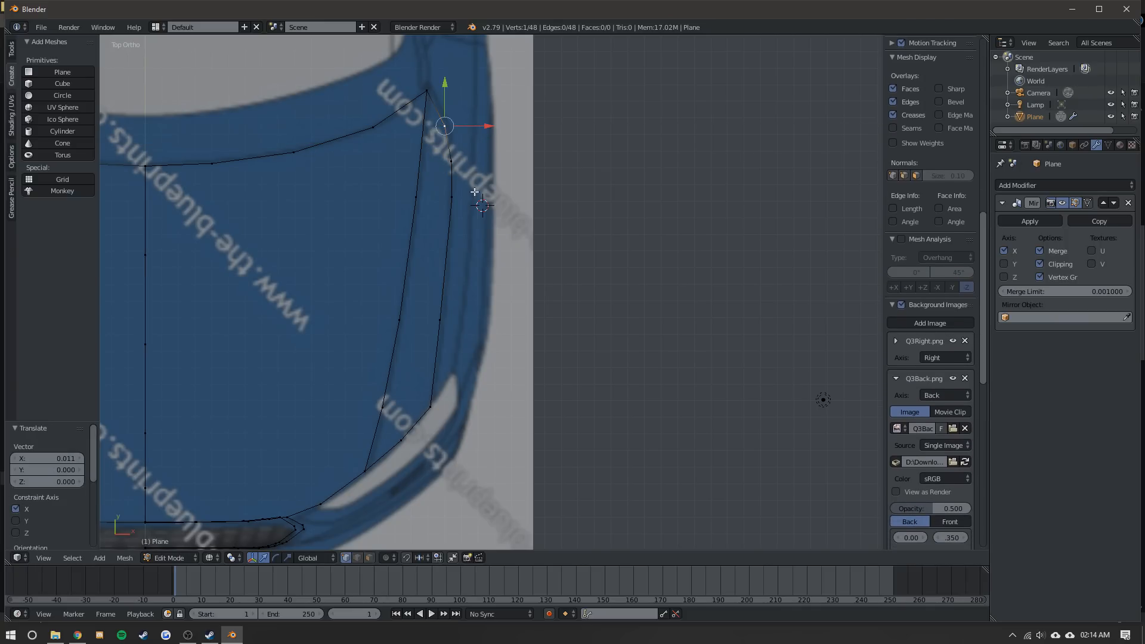
# - Duplicate the five-vertex fender line from the headlight line's end rearward, shifting the copy outward along X and about 0.201 along Y
pyautogui.press('Tab')
pyautogui.press('Tab')
pyautogui.keyDown('shift'); pyautogui.moveTo(435, 420); pyautogui.dragTo(453, 322, button='middle'); pyautogui.keyUp('shift')
pyautogui.press('Tab')
pyautogui.press('Tab')
pyautogui.rightClick(433, 344)
pyautogui.keyDown('shift'); pyautogui.moveTo(459, 180); pyautogui.dragTo(439, 237, button='middle'); pyautogui.keyUp('shift')
pyautogui.keyDown('ctrl'); pyautogui.rightClick(429, 123); pyautogui.keyUp('ctrl')
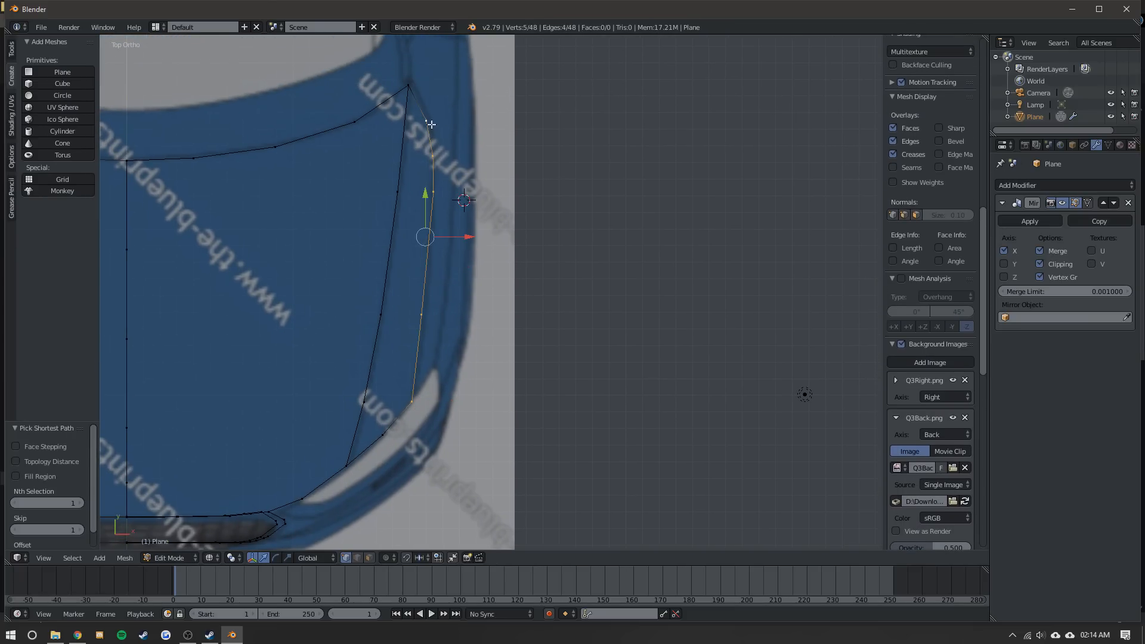
pyautogui.hotkey('shift', 'd')
pyautogui.rightClick(468, 263)
pyautogui.moveTo(454, 236); pyautogui.dragTo(451, 170)
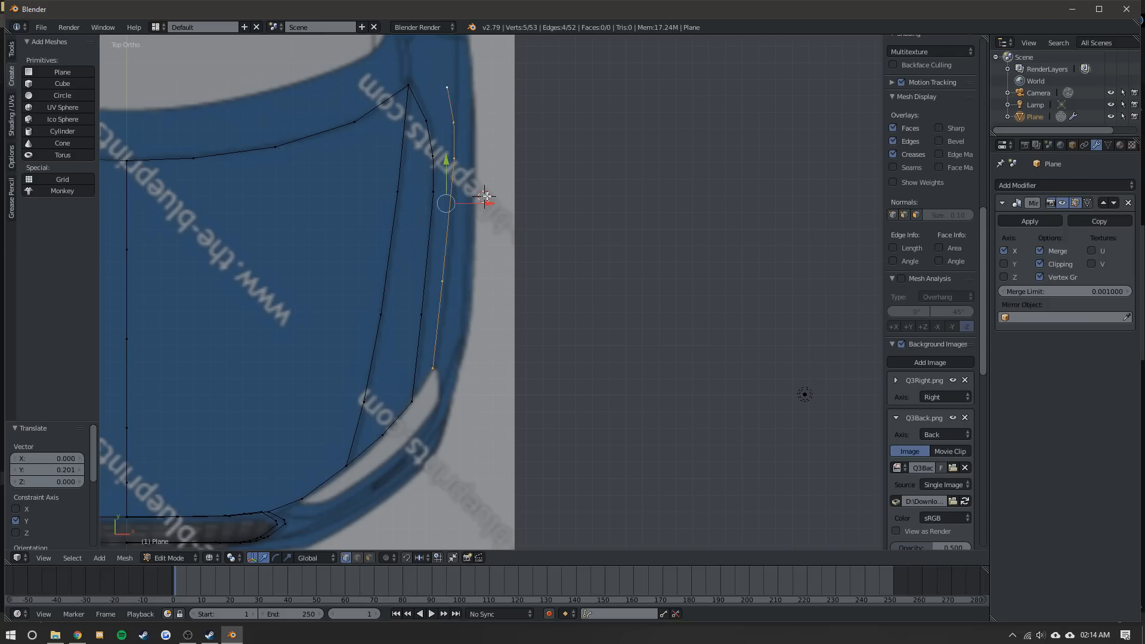
pyautogui.press('Tab')
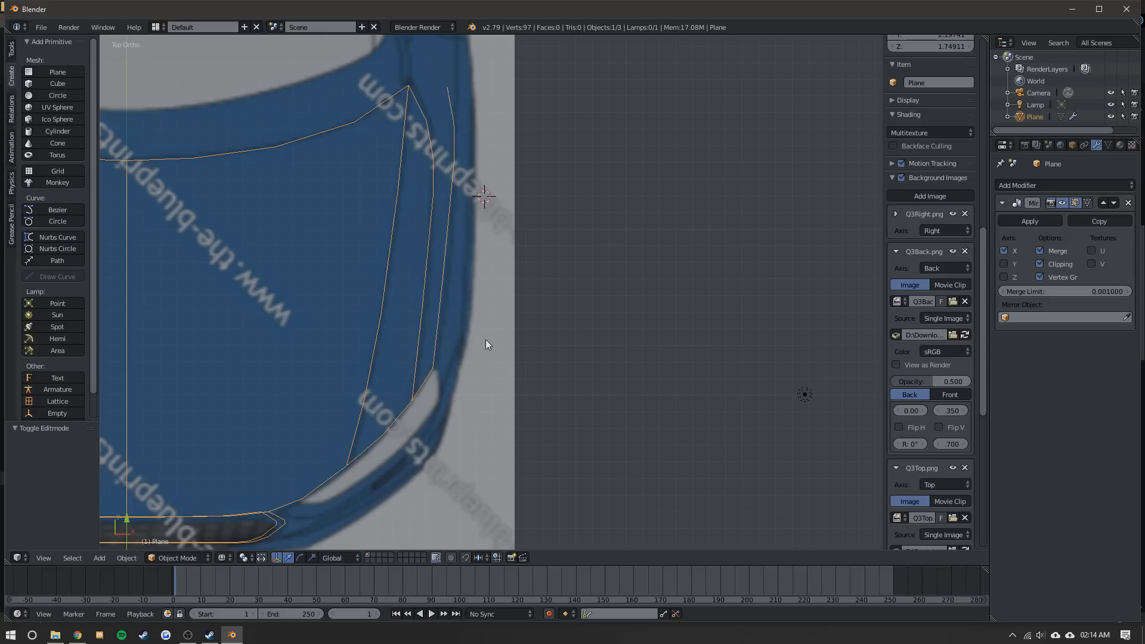
# - In right view, lower the second and third vertices of the duplicated fender line along Z, the third by about 0.212
pyautogui.press('KP_3')
pyautogui.press('Tab')
pyautogui.rightClick(495, 262)
pyautogui.moveTo(501, 229); pyautogui.dragTo(507, 258)
pyautogui.rightClick(616, 237)
pyautogui.moveTo(625, 219); pyautogui.dragTo(625, 254)
# - Lower the last two vertices of the duplicated fender line about 0.229 along Z and the rearmost one a further 0.018
pyautogui.rightClick(660, 233)
pyautogui.keyDown('shift'); pyautogui.rightClick(696, 228); pyautogui.keyUp('shift')
pyautogui.moveTo(678, 203); pyautogui.dragTo(679, 230)
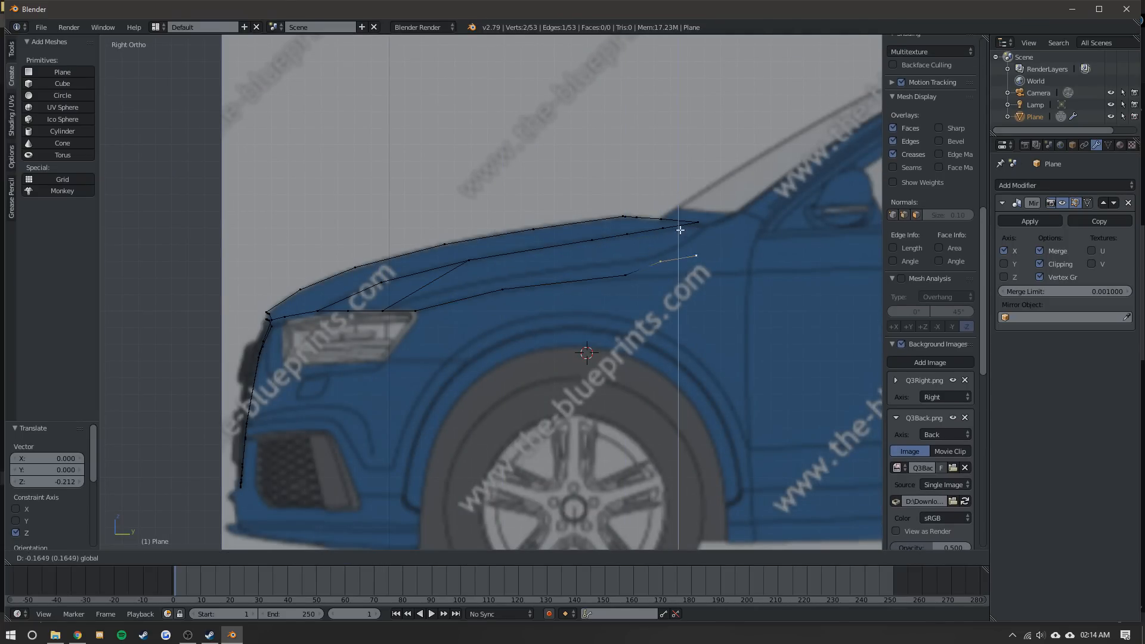
pyautogui.click(682, 238)
pyautogui.click(681, 234)
pyautogui.rightClick(697, 222)
pyautogui.press('g')
pyautogui.press('z')
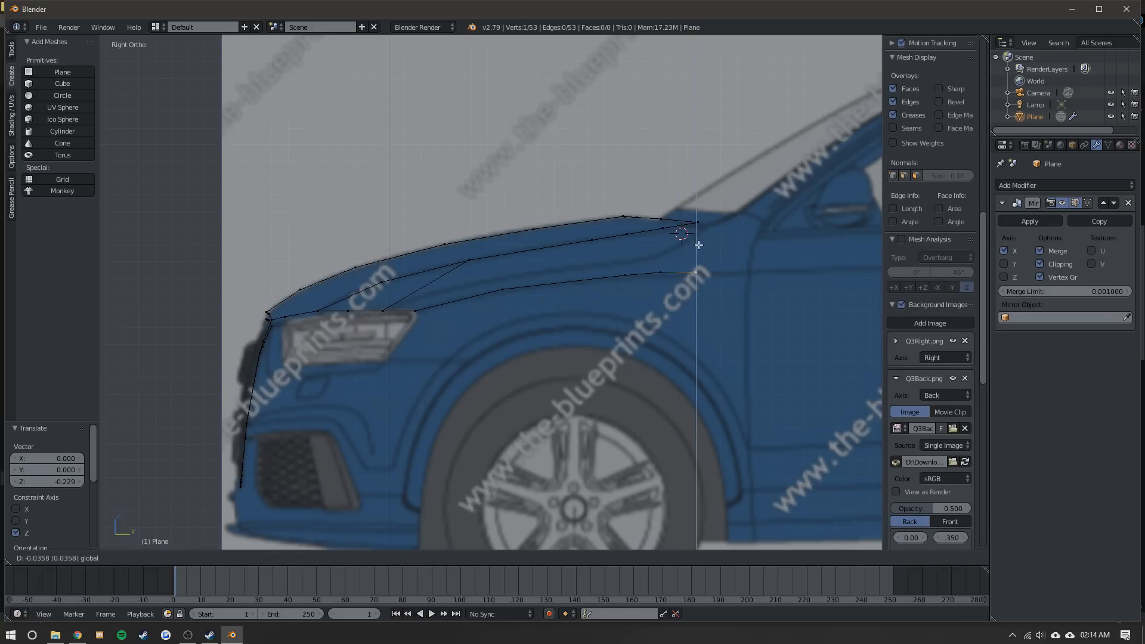
pyautogui.click(699, 241)
# - Lower the inner fender line's second vertex about 0.14 along Z
pyautogui.rightClick(474, 266)
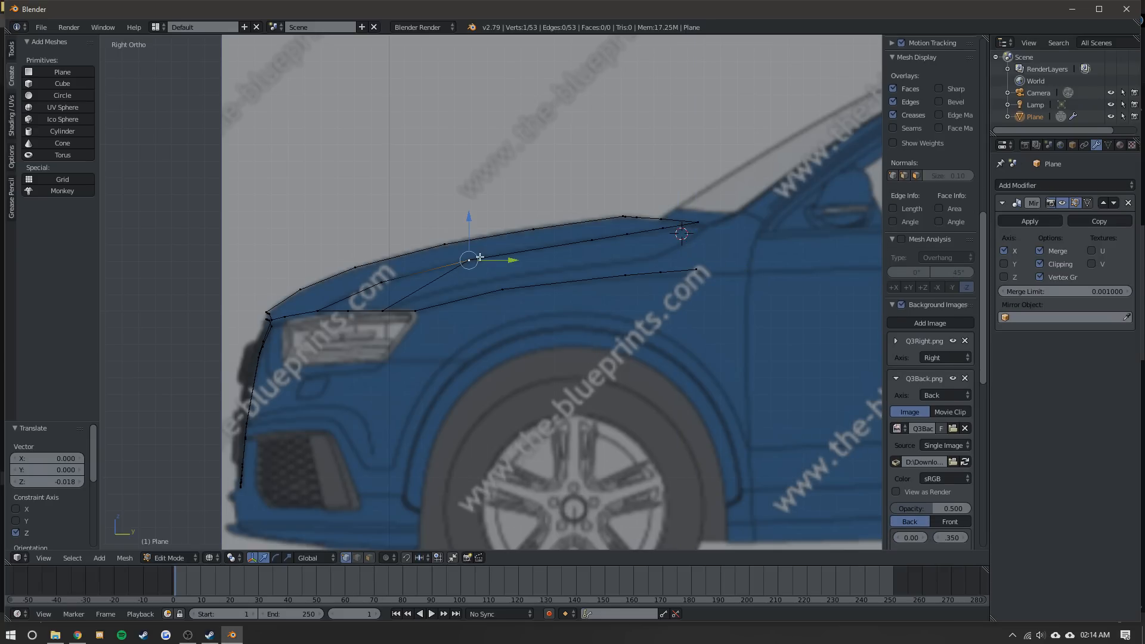
pyautogui.scroll(1, 587, 260)
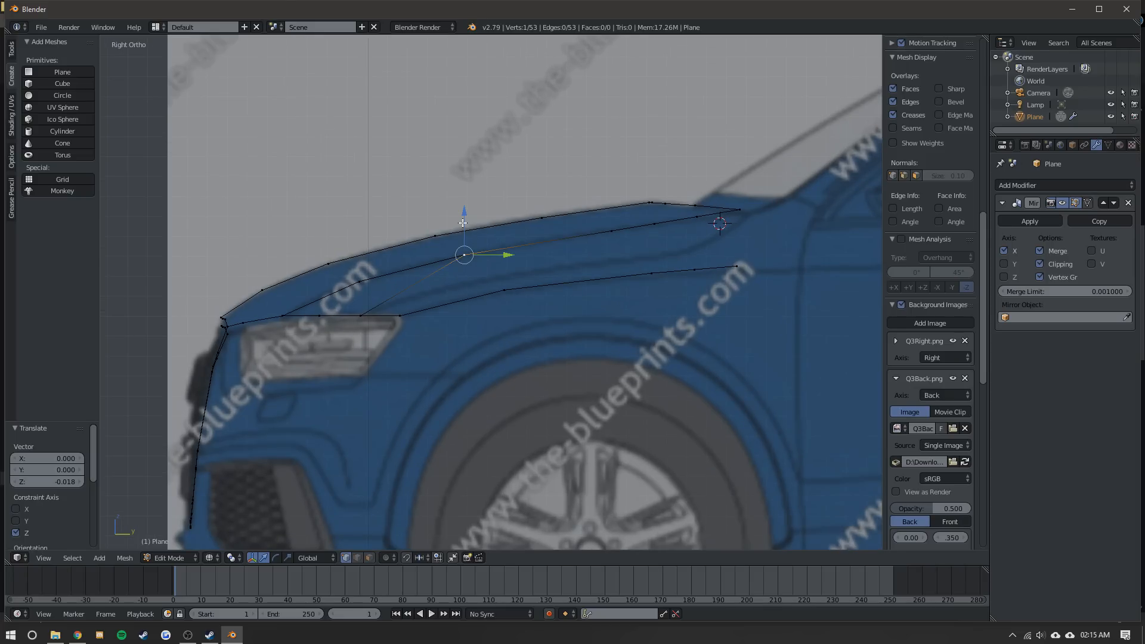
pyautogui.press('g')
pyautogui.press('z')
pyautogui.click(466, 252)
# - Select the inner fender line's three remaining rear vertices and lower them about 0.155 along Z
pyautogui.rightClick(611, 232)
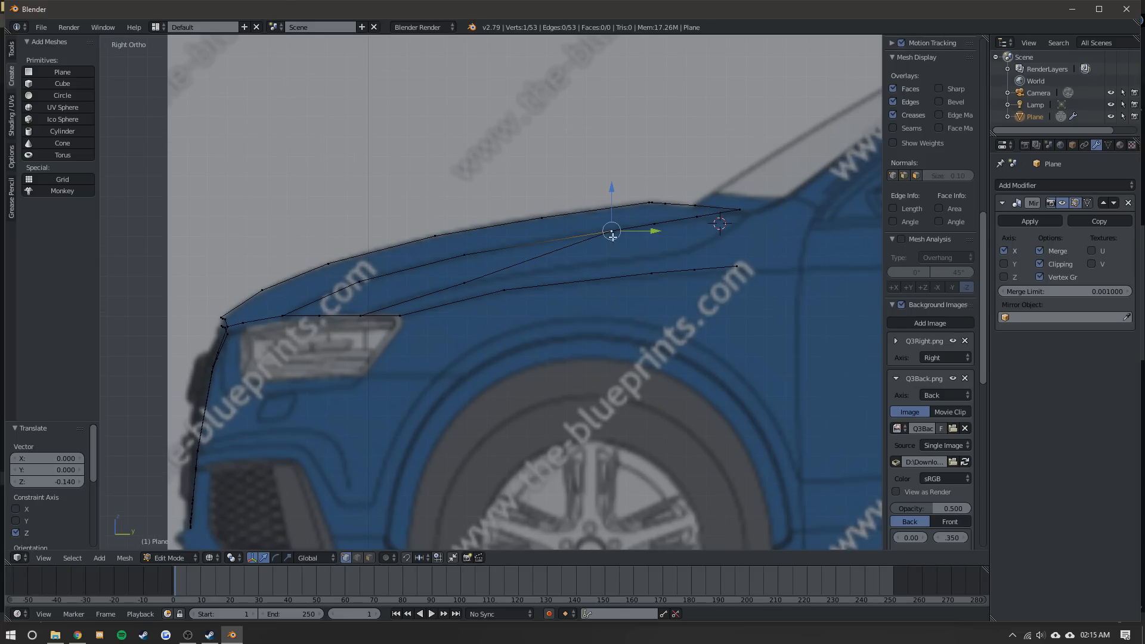
pyautogui.moveTo(611, 233); pyautogui.dragTo(704, 221, button='middle')
pyautogui.keyDown('ctrl'); pyautogui.rightClick(704, 221); pyautogui.keyUp('ctrl')
pyautogui.press('KP_3')
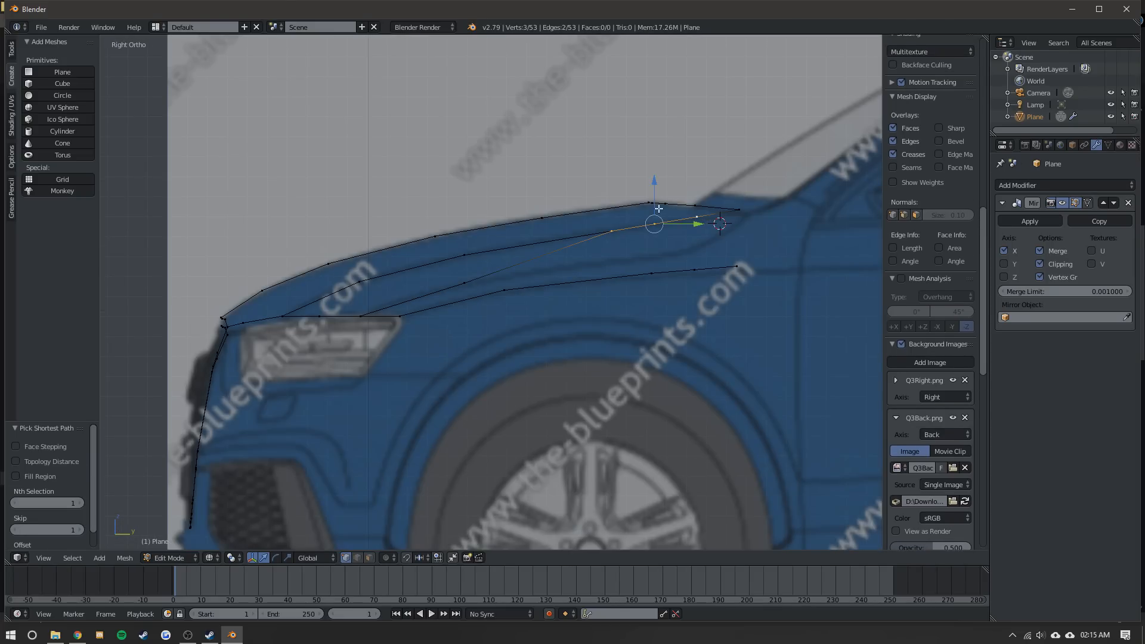
pyautogui.press('g')
pyautogui.press('z')
pyautogui.click(652, 223)
# - Move the inner fender line's second vertex rearward along Y and adjust its height to match the blueprint crease
pyautogui.rightClick(465, 281)
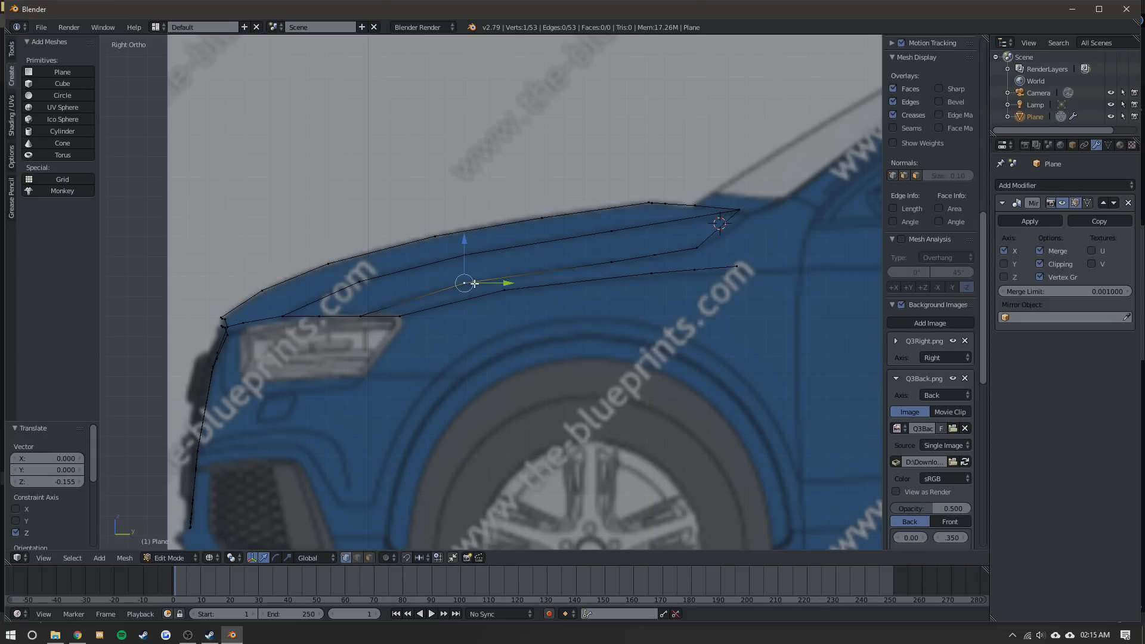
pyautogui.press('g')
pyautogui.press('y')
pyautogui.click(501, 277)
pyautogui.press('g')
pyautogui.press('z')
pyautogui.click(500, 242)
pyautogui.press('g')
pyautogui.press('y')
pyautogui.click(485, 246)
# - Add a vertex to the inner fender line's front segment with a loop cut and adjust its height
pyautogui.hotkey('ctrl', 'r')
pyautogui.click(441, 268)
pyautogui.click(434, 270)
pyautogui.press('g')
pyautogui.press('z')
pyautogui.click(439, 261)
# - Add a vertex to the outer fender line's front segment, shift it about -0.066 along Y and lower it about 0.03 along Z
pyautogui.rightClick(449, 303)
pyautogui.moveTo(471, 300); pyautogui.dragTo(467, 300)
pyautogui.moveTo(447, 269); pyautogui.dragTo(457, 299)
pyautogui.click(468, 304)
pyautogui.click(451, 300)
pyautogui.press('g')
pyautogui.press('z')
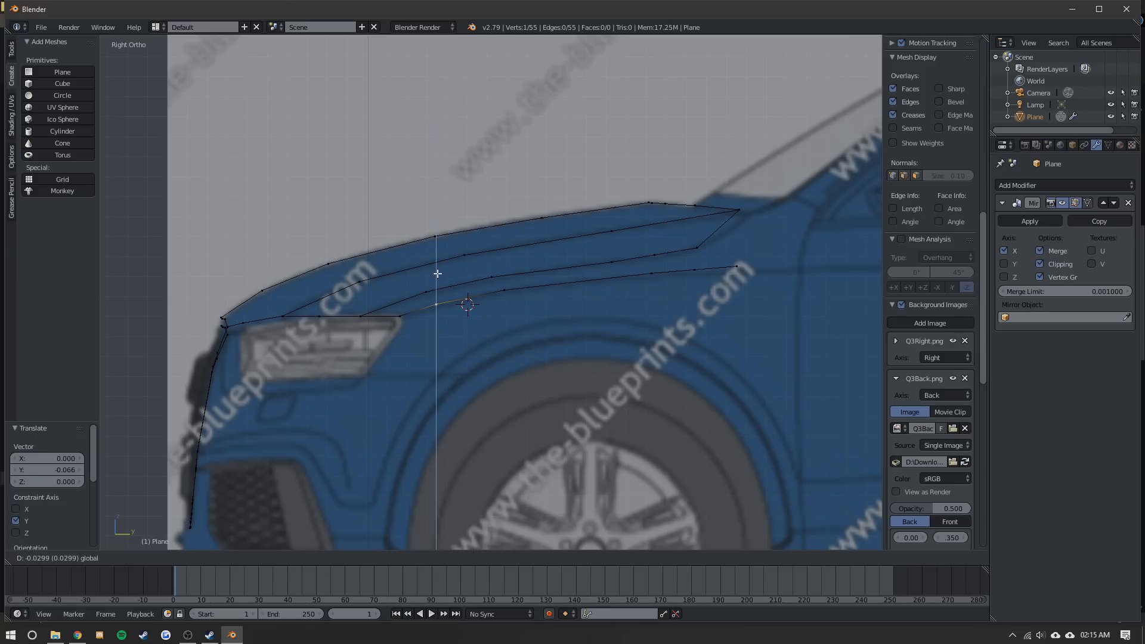
pyautogui.click(437, 274)
# - In top view, nudge the outer fender line's front vertices sideways along X to follow the blueprint
pyautogui.press('Tab')
pyautogui.moveTo(466, 291); pyautogui.dragTo(570, 345, button='middle')
pyautogui.press('Tab')
pyautogui.press('KP_7')
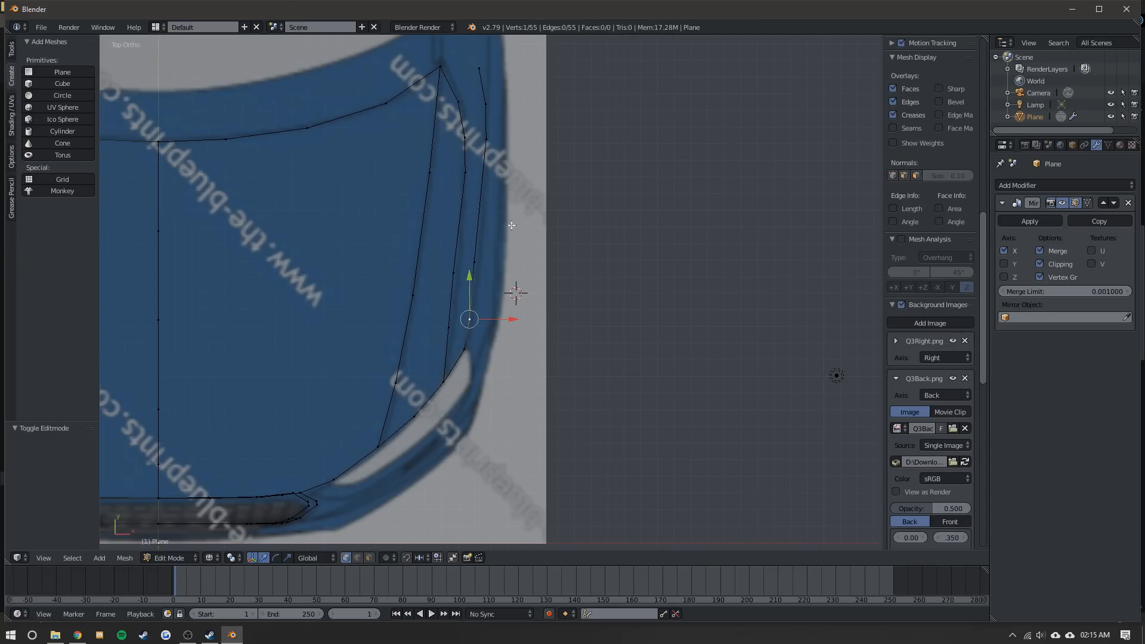
pyautogui.keyDown('shift'); pyautogui.moveTo(517, 236); pyautogui.dragTo(497, 375, button='middle'); pyautogui.keyUp('shift')
pyautogui.rightClick(455, 400)
pyautogui.keyDown('shift'); pyautogui.rightClick(467, 279); pyautogui.keyUp('shift')
pyautogui.moveTo(496, 341); pyautogui.dragTo(498, 341)
# - Move the outer fender line's rear end vertex rearward to the front door's leading edge in top view
pyautogui.rightClick(467, 218)
pyautogui.rightClick(467, 216)
pyautogui.press('g')
pyautogui.click(506, 154)
pyautogui.press('Tab')
pyautogui.scroll(-2, 474, 282)
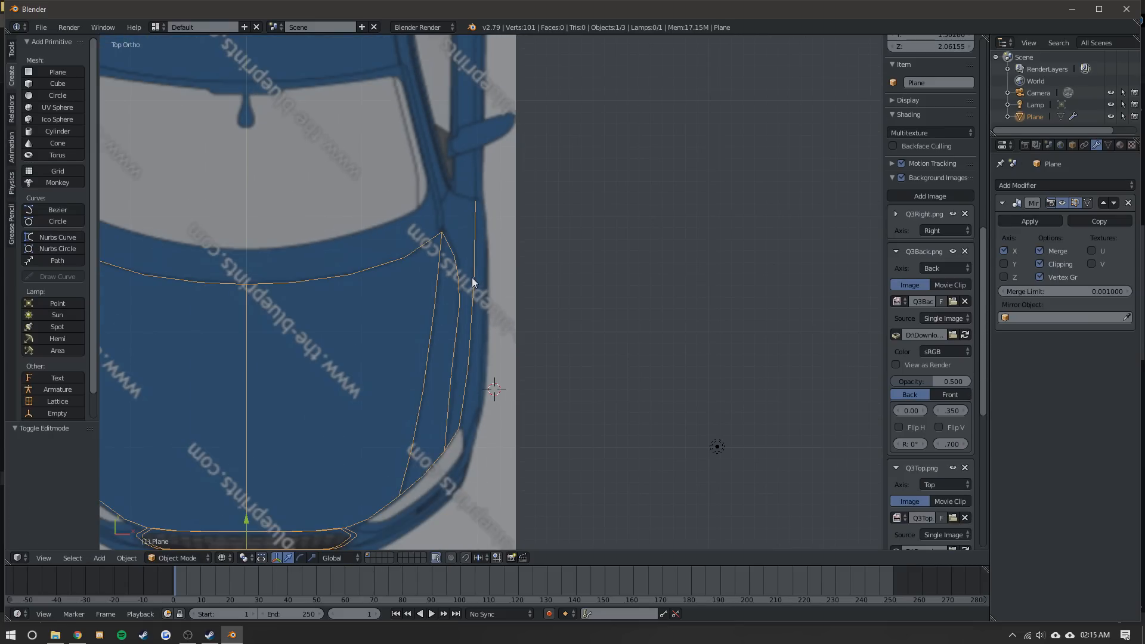
# - In side view, extrude the fender line rearward along the shoulder crease, with vertices at both door gaps and at the tail light
pyautogui.press('KP_3')
pyautogui.press('Tab')
pyautogui.keyDown('shift'); pyautogui.moveTo(607, 289); pyautogui.dragTo(370, 266, button='middle'); pyautogui.keyUp('shift')
pyautogui.press('e')
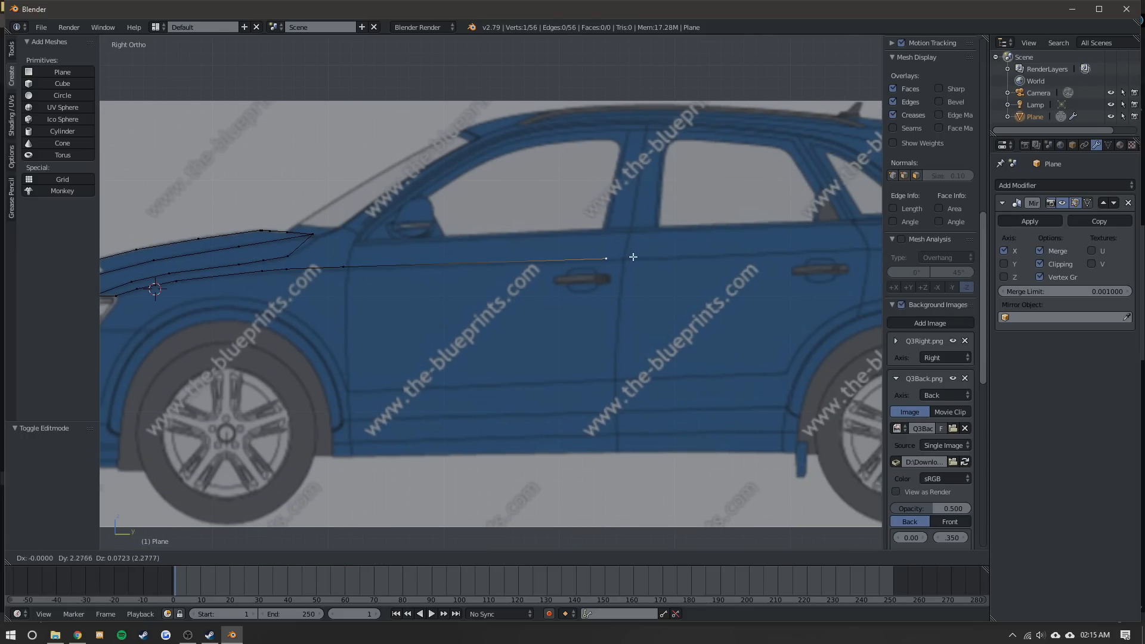
pyautogui.click(651, 257)
pyautogui.moveTo(649, 257); pyautogui.dragTo(645, 257)
pyautogui.keyDown('shift'); pyautogui.moveTo(665, 257); pyautogui.dragTo(372, 269, button='middle'); pyautogui.keyUp('shift')
pyautogui.press('e')
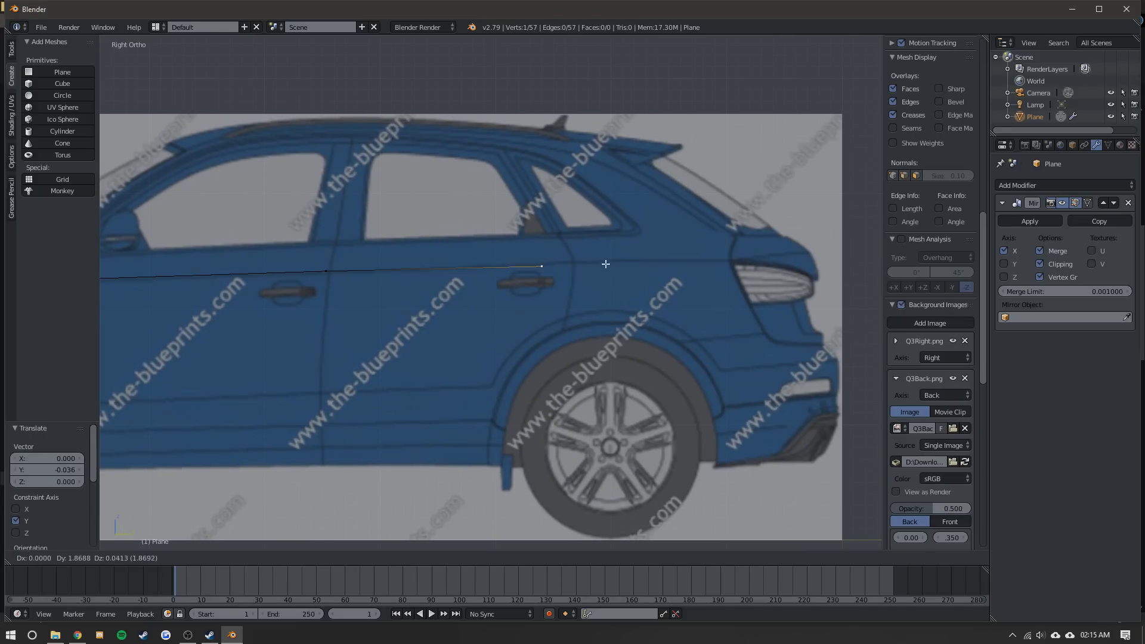
pyautogui.click(792, 257)
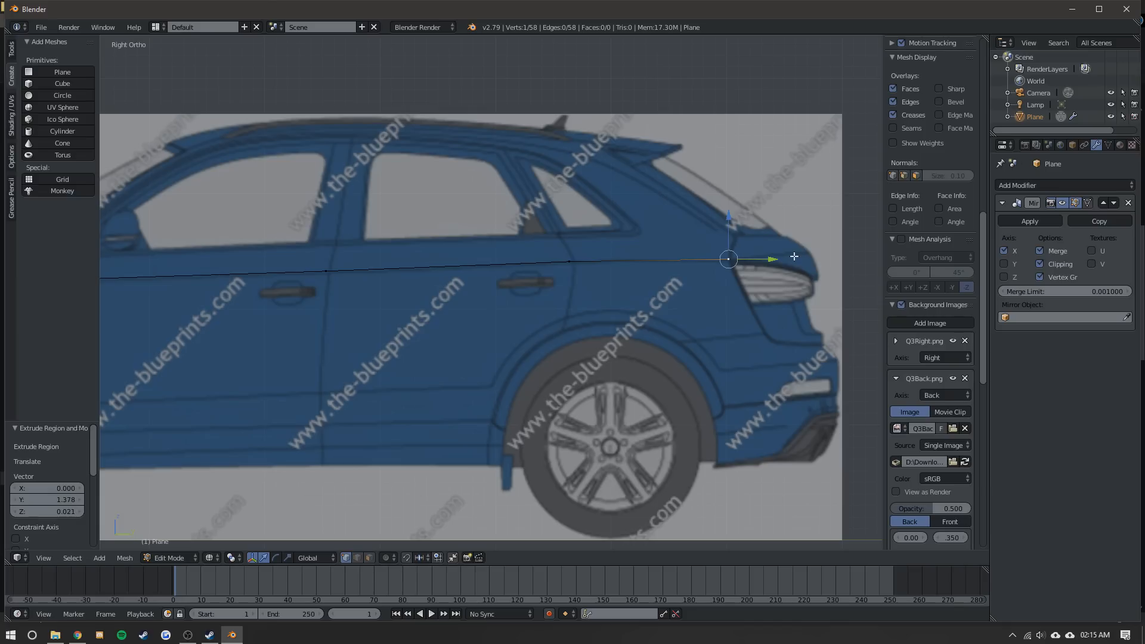
# - Examine the extruded shoulder line along the full body side against the blueprint
pyautogui.press('Tab')
pyautogui.keyDown('shift'); pyautogui.moveTo(157, 268); pyautogui.dragTo(513, 232, button='middle'); pyautogui.keyUp('shift')
pyautogui.press('Tab')
pyautogui.scroll(-2, 513, 231)
pyautogui.press('Tab')
pyautogui.keyDown('shift'); pyautogui.moveTo(287, 277); pyautogui.dragTo(553, 268, button='middle'); pyautogui.keyUp('shift')
pyautogui.scroll(4, 553, 268)
pyautogui.press('Tab')
pyautogui.scroll(-2, 597, 238)
pyautogui.keyDown('shift'); pyautogui.moveTo(597, 239); pyautogui.dragTo(301, 259, button='middle'); pyautogui.keyUp('shift')
pyautogui.press('Tab')
pyautogui.press('Tab')
# - Select the shoulder line's four vertices from the front door edge to the tail light, duplicate them and raise the copy 0.206 along Z
pyautogui.rightClick(501, 239)
pyautogui.keyDown('shift'); pyautogui.moveTo(666, 234); pyautogui.dragTo(457, 242, button='middle'); pyautogui.keyUp('shift')
pyautogui.keyDown('shift'); pyautogui.rightClick(571, 242); pyautogui.keyUp('shift')
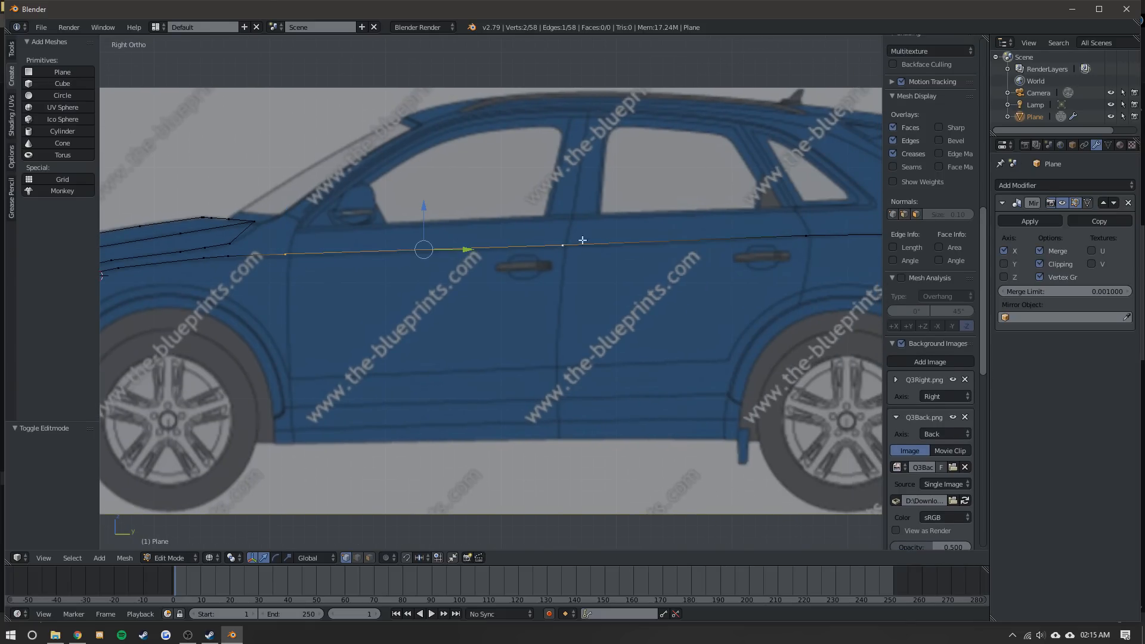
pyautogui.keyDown('shift'); pyautogui.moveTo(663, 251); pyautogui.dragTo(509, 241, button='middle'); pyautogui.keyUp('shift')
pyautogui.keyDown('shift'); pyautogui.rightClick(644, 231); pyautogui.keyUp('shift')
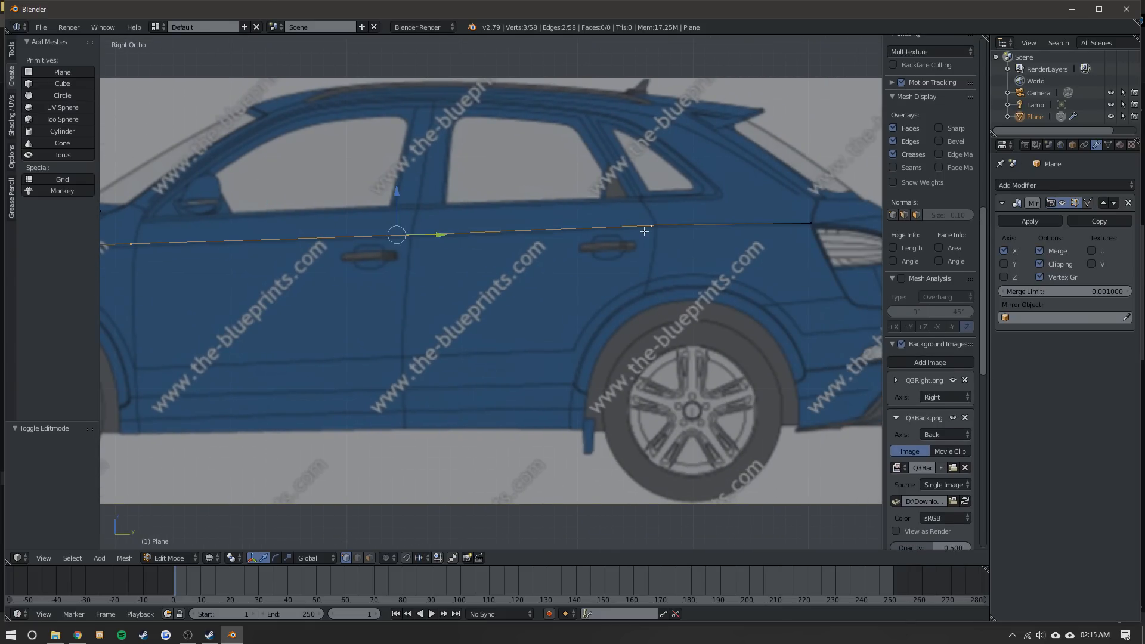
pyautogui.keyDown('shift'); pyautogui.rightClick(807, 225); pyautogui.keyUp('shift')
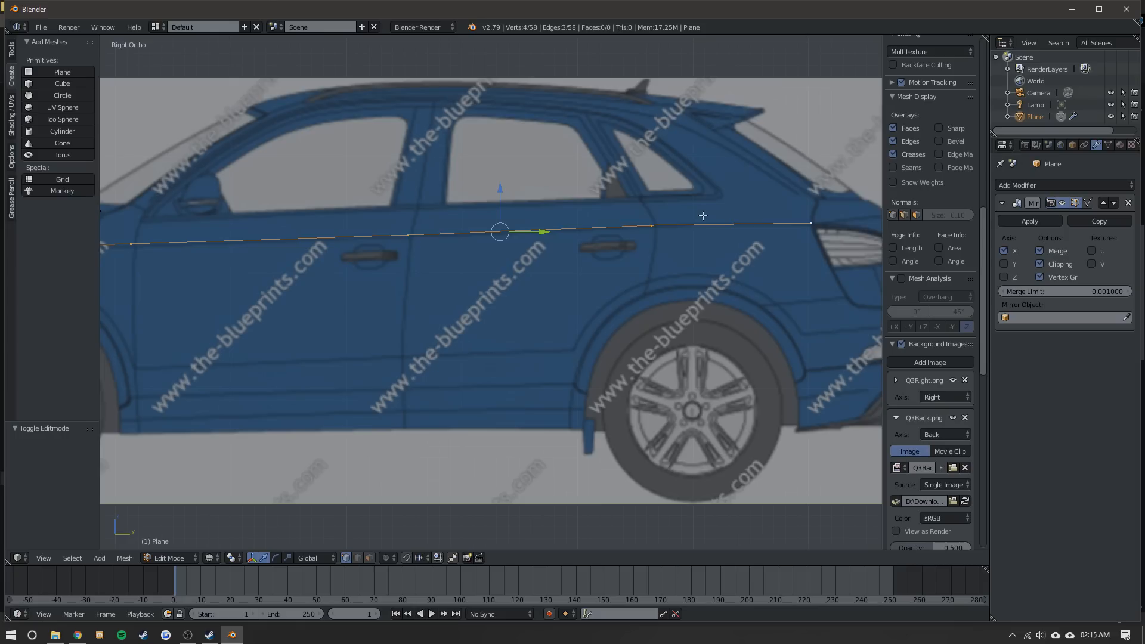
pyautogui.keyDown('shift'); pyautogui.moveTo(446, 227); pyautogui.dragTo(575, 255, button='middle'); pyautogui.keyUp('shift')
pyautogui.hotkey('shift', 'd')
pyautogui.rightClick(596, 227)
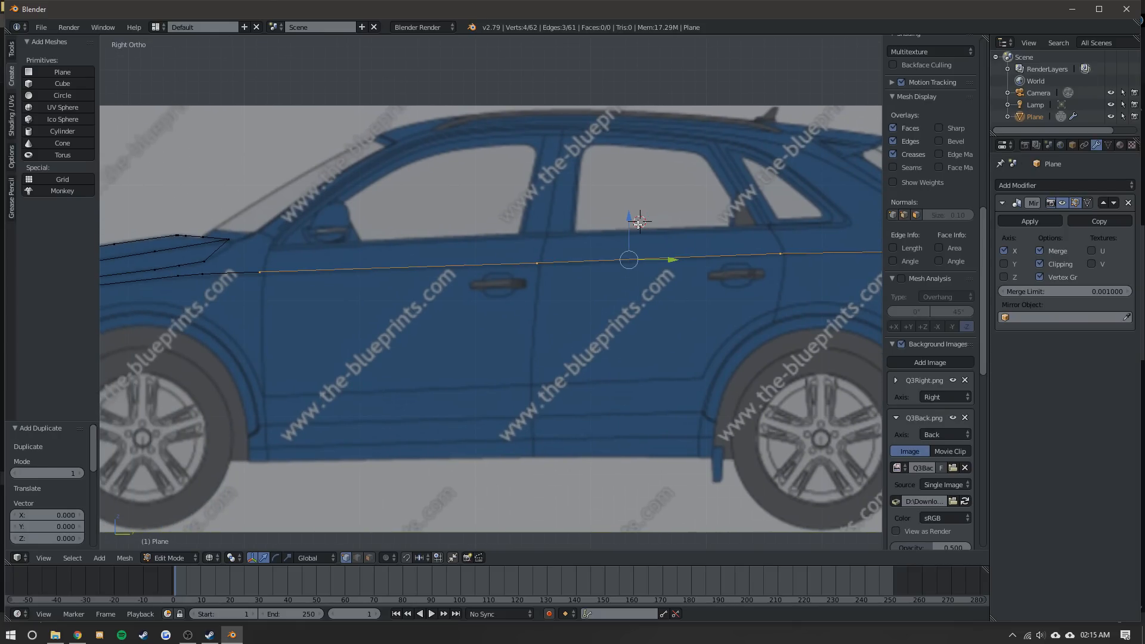
pyautogui.click(637, 225)
pyautogui.press('g')
pyautogui.press('z')
pyautogui.click(634, 200)
# - Scale the duplicated line by 0.683 and 1.244 to fit the window base, and move it -0.398 along Y and -0.031 along Z
pyautogui.keyDown('shift'); pyautogui.moveTo(788, 206); pyautogui.dragTo(534, 191, button='middle'); pyautogui.keyUp('shift')
pyautogui.press('s')
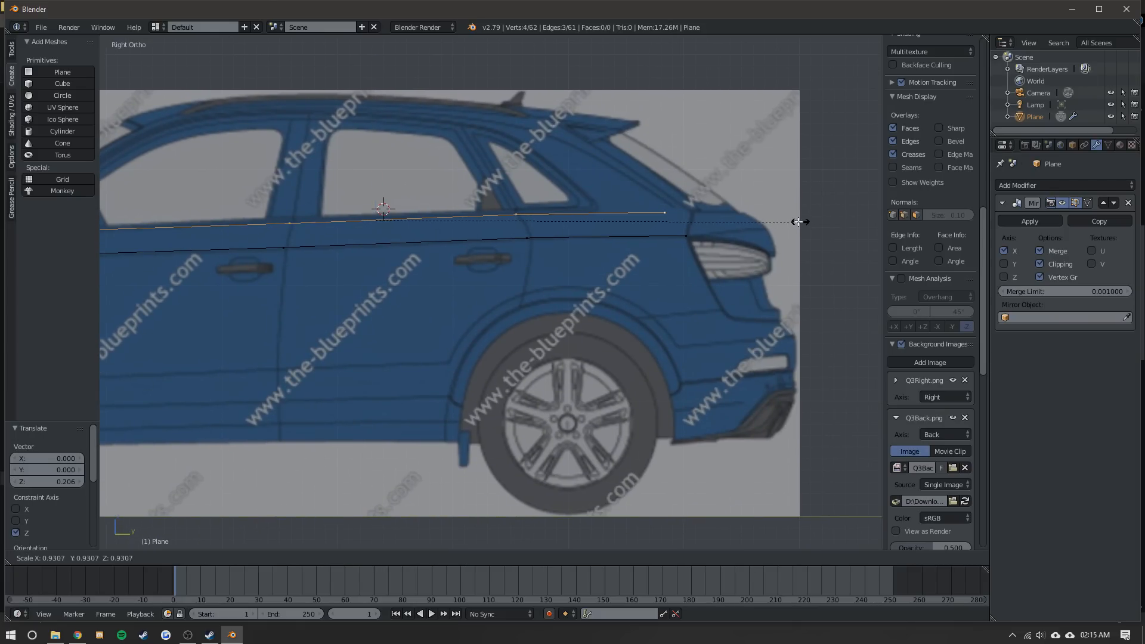
pyautogui.click(690, 213)
pyautogui.keyDown('shift'); pyautogui.moveTo(363, 211); pyautogui.dragTo(491, 238, button='middle'); pyautogui.keyUp('shift')
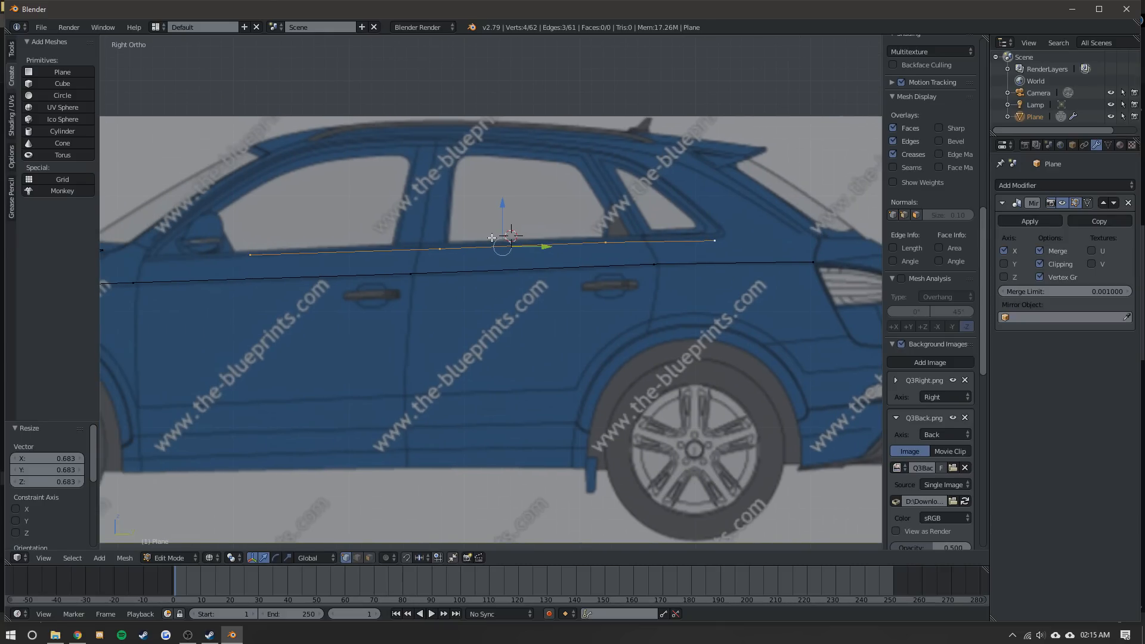
pyautogui.press('s')
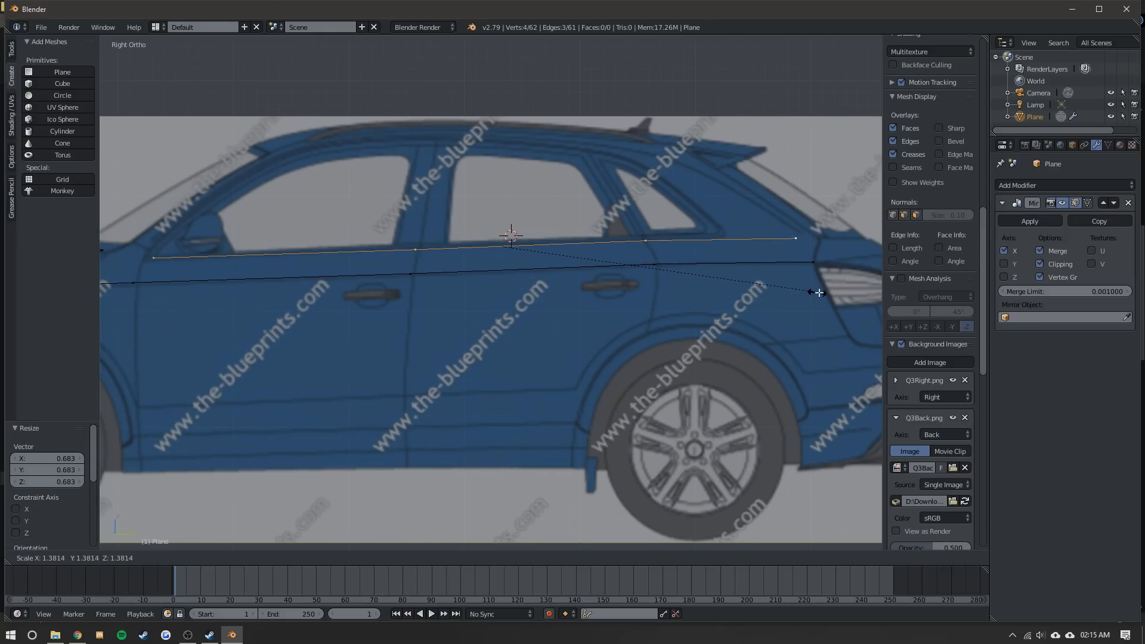
pyautogui.click(778, 286)
pyautogui.press('g')
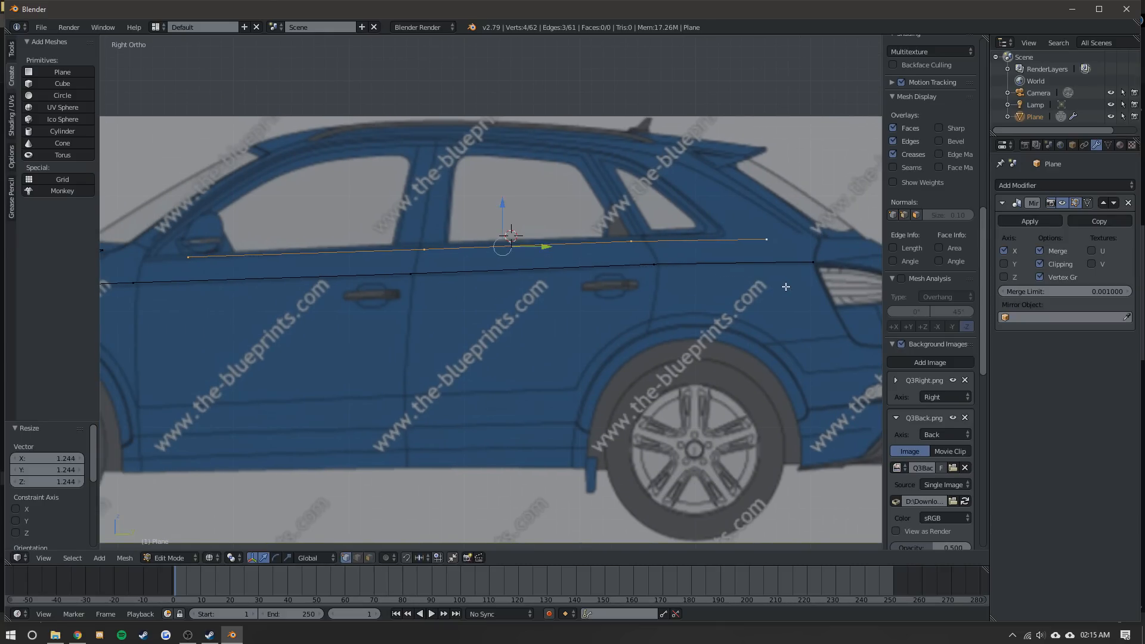
pyautogui.click(732, 290)
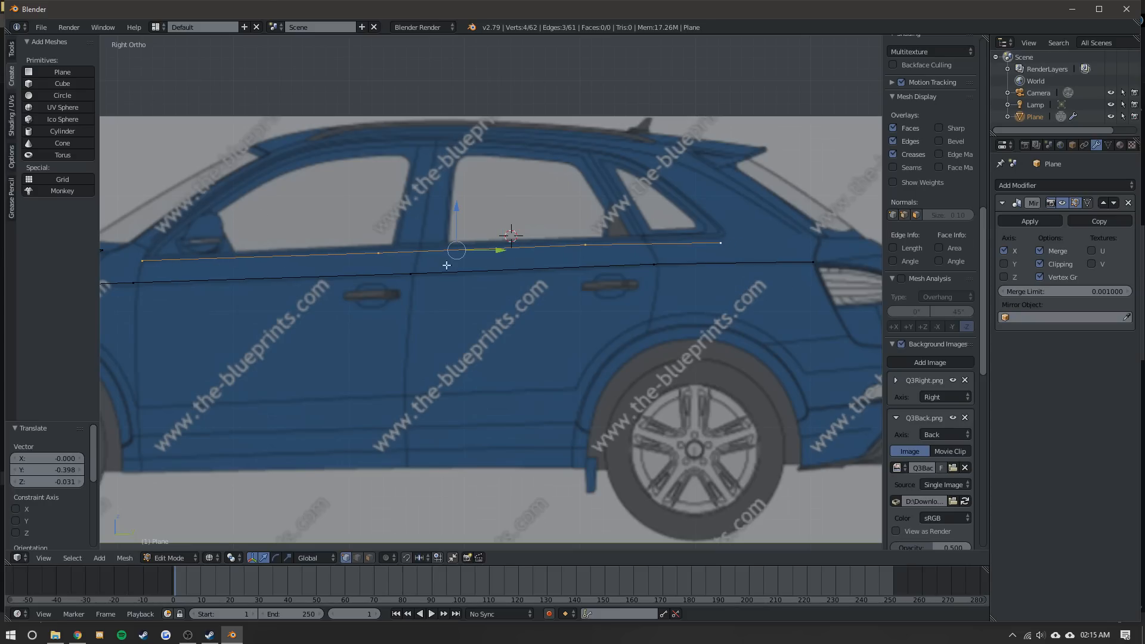
# - Raise the window base line's rear end vertex 0.031 along Z
pyautogui.rightClick(721, 243)
pyautogui.press('g')
pyautogui.press('z')
pyautogui.click(721, 211)
# - Slide the window base line's second vertex rearward to the gap between the doors with a factor of 0.205
pyautogui.rightClick(378, 253)
pyautogui.scroll(3, 382, 250)
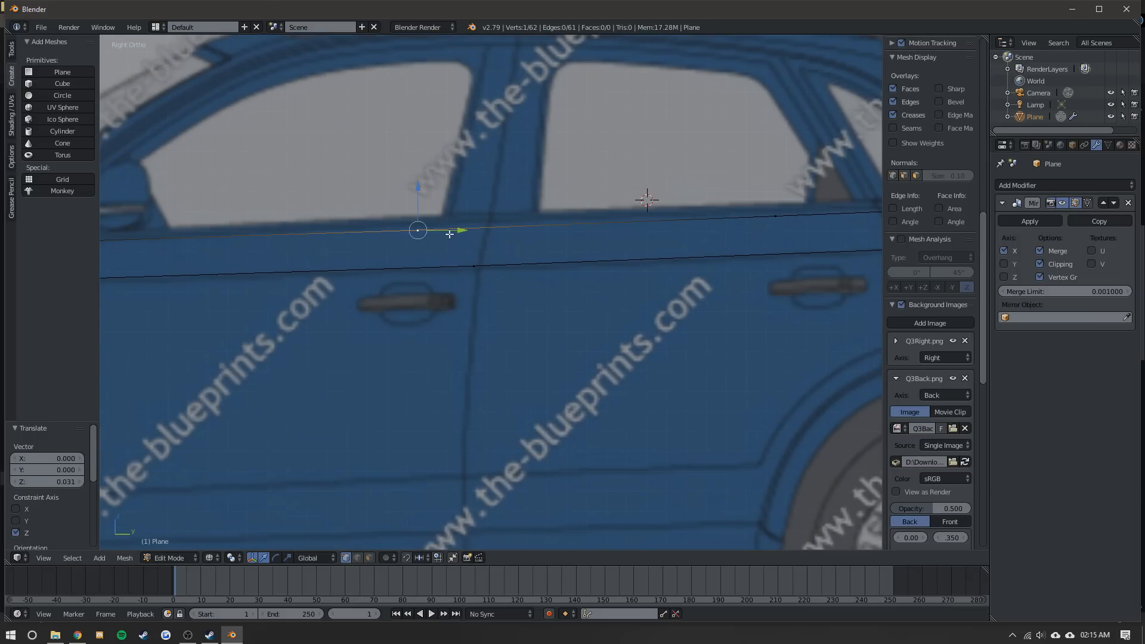
pyautogui.press('g')
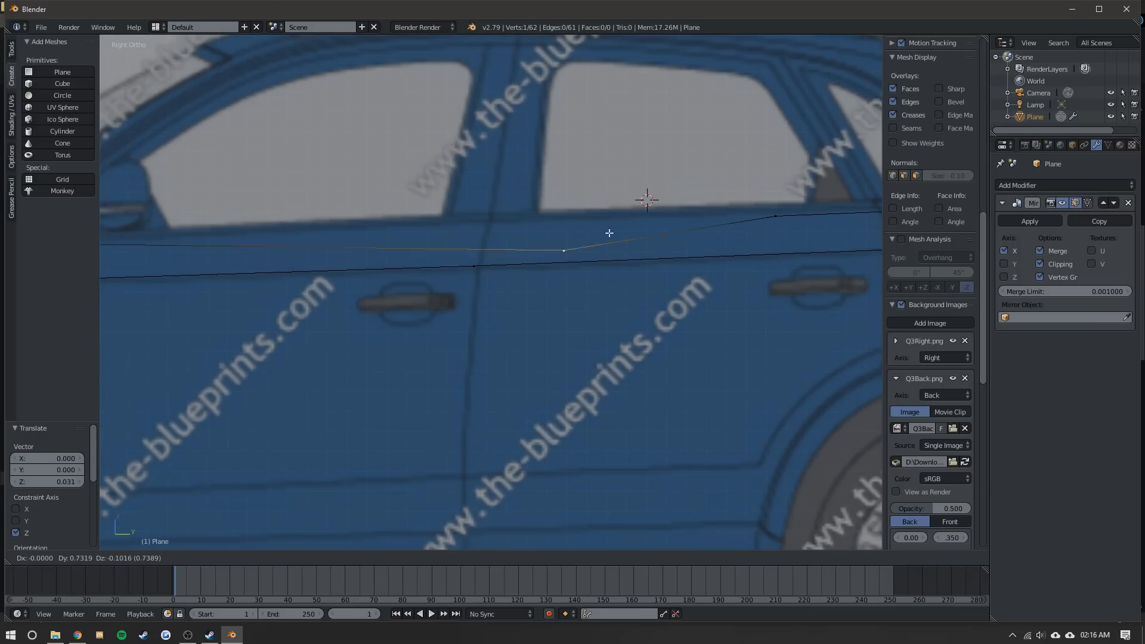
pyautogui.press('g')
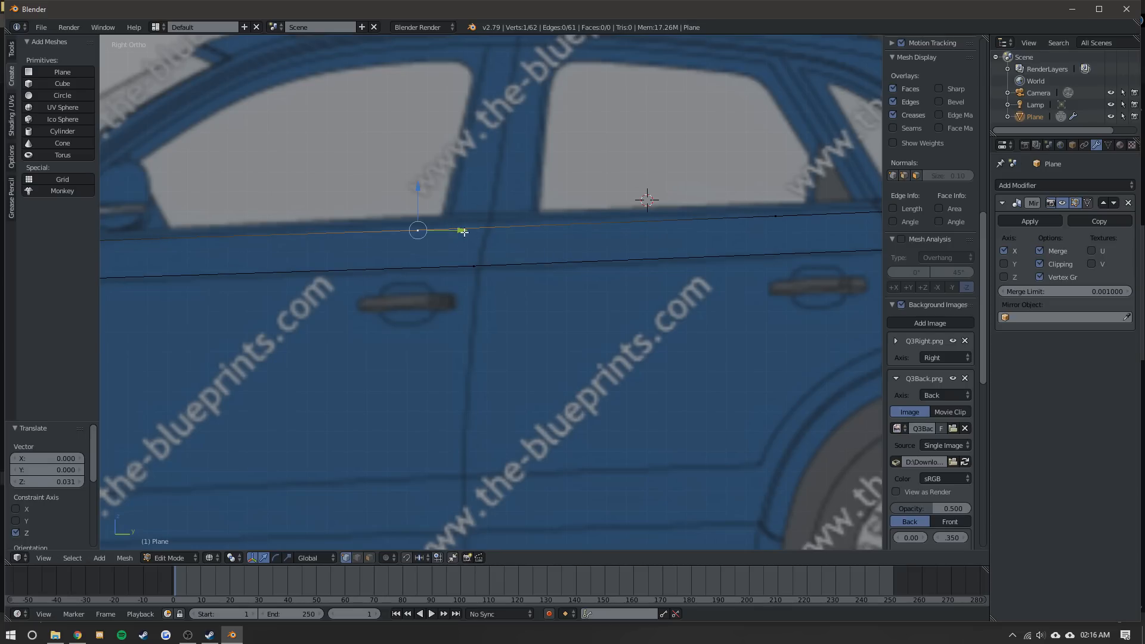
pyautogui.click(537, 228)
pyautogui.scroll(-1, 210, 242)
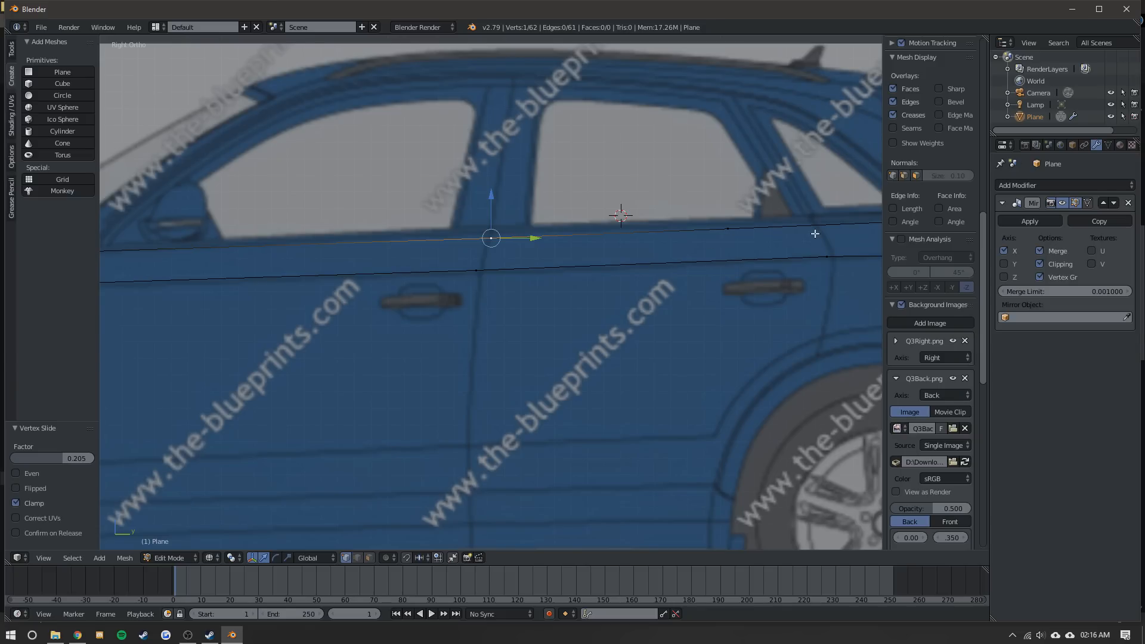
# - Slide the window base line's third vertex rearward to the rear door's back edge and adjust its height along Z
pyautogui.keyDown('shift'); pyautogui.moveTo(731, 229); pyautogui.dragTo(562, 234, button='middle'); pyautogui.keyUp('shift')
pyautogui.rightClick(561, 235)
pyautogui.press('g')
pyautogui.press('g')
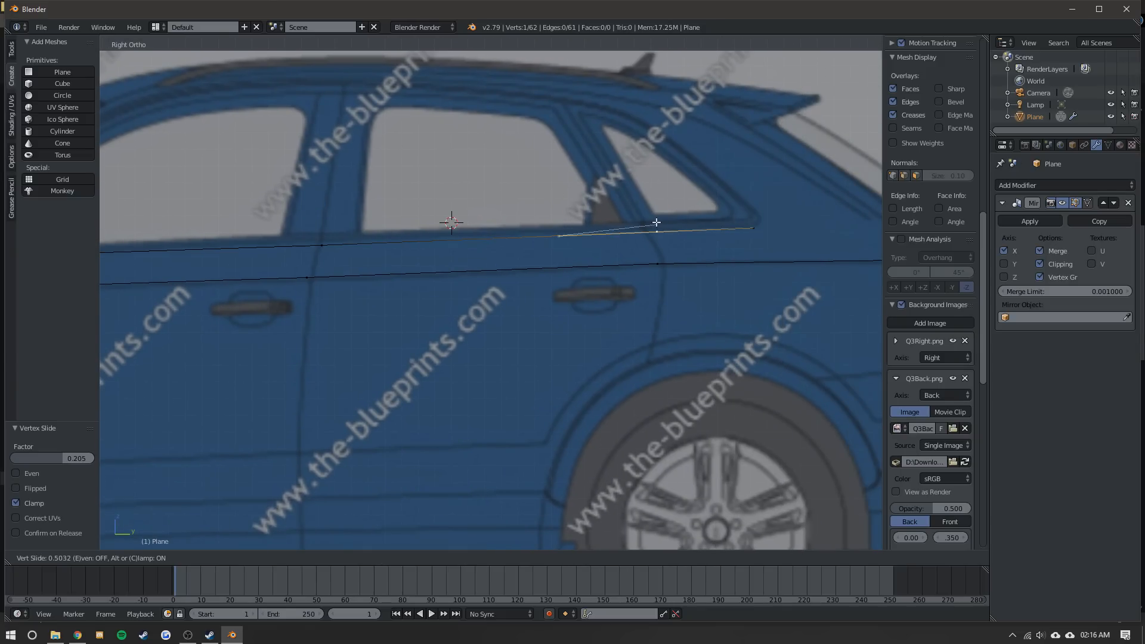
pyautogui.press('g')
pyautogui.press('z')
pyautogui.click(644, 210)
# - Adjust the height of the window base line's vertex at the gap between the doors
pyautogui.rightClick(305, 235)
pyautogui.press('g')
pyautogui.press('z')
pyautogui.click(322, 207)
# - Examine the window base line from the front door edge to the rear quarter, with its front vertex selected
pyautogui.scroll(-2, 239, 221)
pyautogui.keyDown('shift'); pyautogui.moveTo(239, 226); pyautogui.dragTo(549, 261, button='middle'); pyautogui.keyUp('shift')
pyautogui.rightClick(406, 304)
pyautogui.press('Tab')
pyautogui.scroll(-2, 742, 294)
pyautogui.keyDown('shift'); pyautogui.moveTo(749, 292); pyautogui.dragTo(506, 260, button='middle'); pyautogui.keyUp('shift')
pyautogui.press('Tab')
pyautogui.keyDown('shift'); pyautogui.moveTo(335, 296); pyautogui.dragTo(666, 262, button='middle'); pyautogui.keyUp('shift')
pyautogui.scroll(2, 661, 261)
pyautogui.keyDown('shift'); pyautogui.moveTo(599, 232); pyautogui.dragTo(461, 297, button='middle'); pyautogui.keyUp('shift')
pyautogui.keyDown('shift'); pyautogui.moveTo(409, 254); pyautogui.dragTo(429, 292, button='middle'); pyautogui.keyUp('shift')
pyautogui.scroll(3, 429, 293)
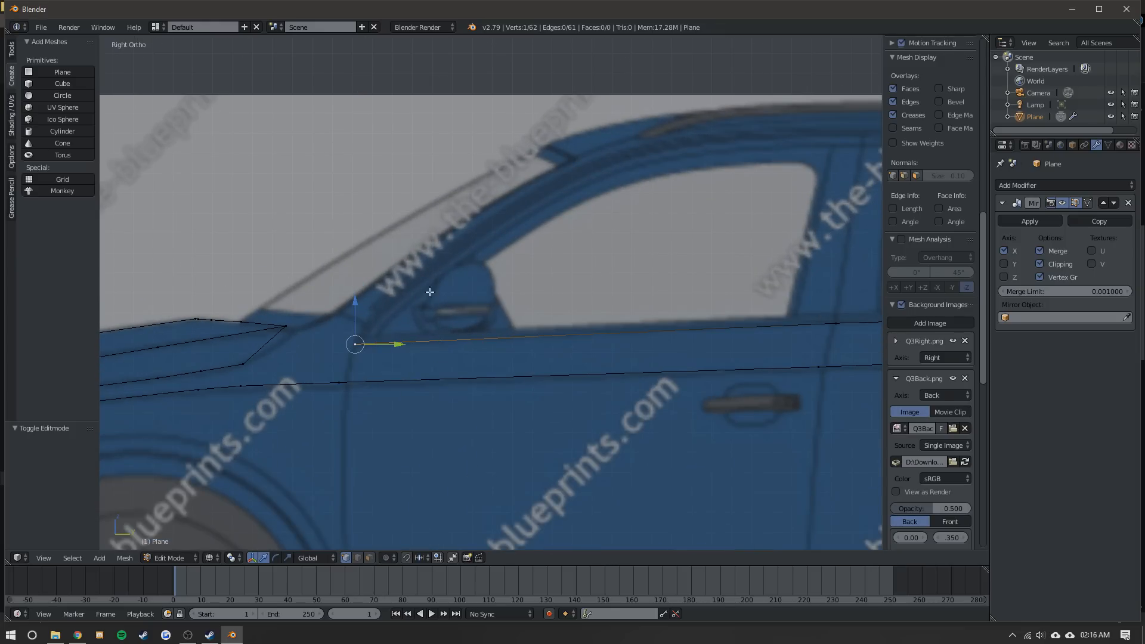
pyautogui.scroll(-1, 429, 293)
pyautogui.keyDown('shift'); pyautogui.moveTo(678, 283); pyautogui.dragTo(564, 269, button='middle'); pyautogui.keyUp('shift')
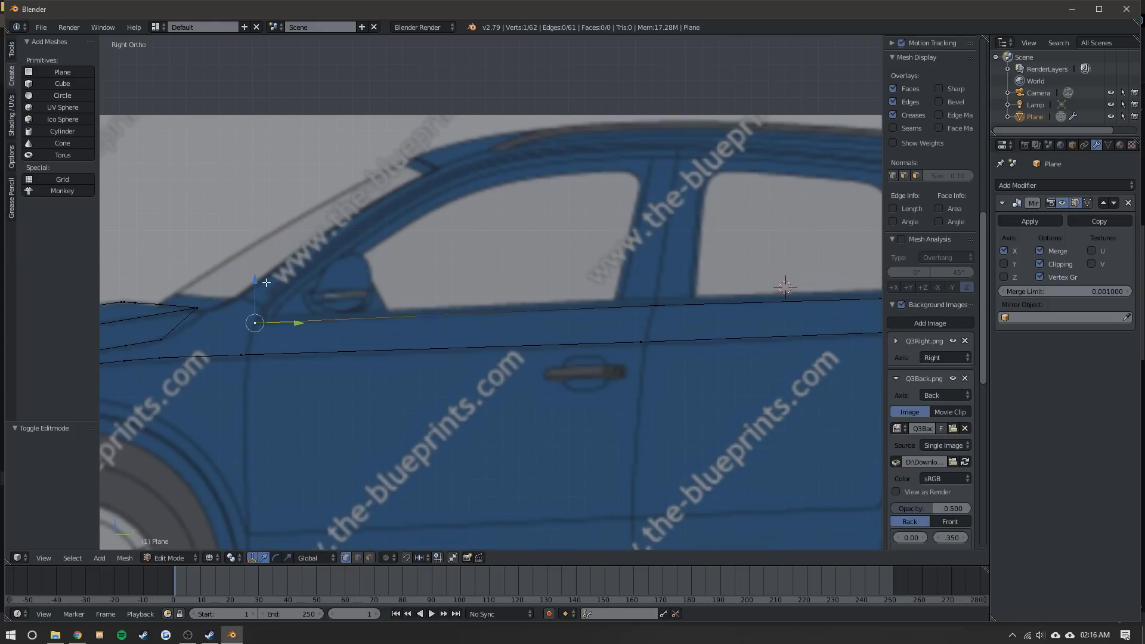
pyautogui.keyDown('shift'); pyautogui.moveTo(266, 282); pyautogui.dragTo(395, 261, button='middle'); pyautogui.keyUp('shift')
# - Add a vertex to the window base line's front segment with a loop cut and shift the line's front end vertex 0.014 along Y
pyautogui.hotkey('ctrl', 'r')
pyautogui.doubleClick(311, 303)
pyautogui.moveTo(346, 304); pyautogui.dragTo(353, 303)
pyautogui.rightClick(330, 289)
pyautogui.press('g')
pyautogui.click(398, 285)
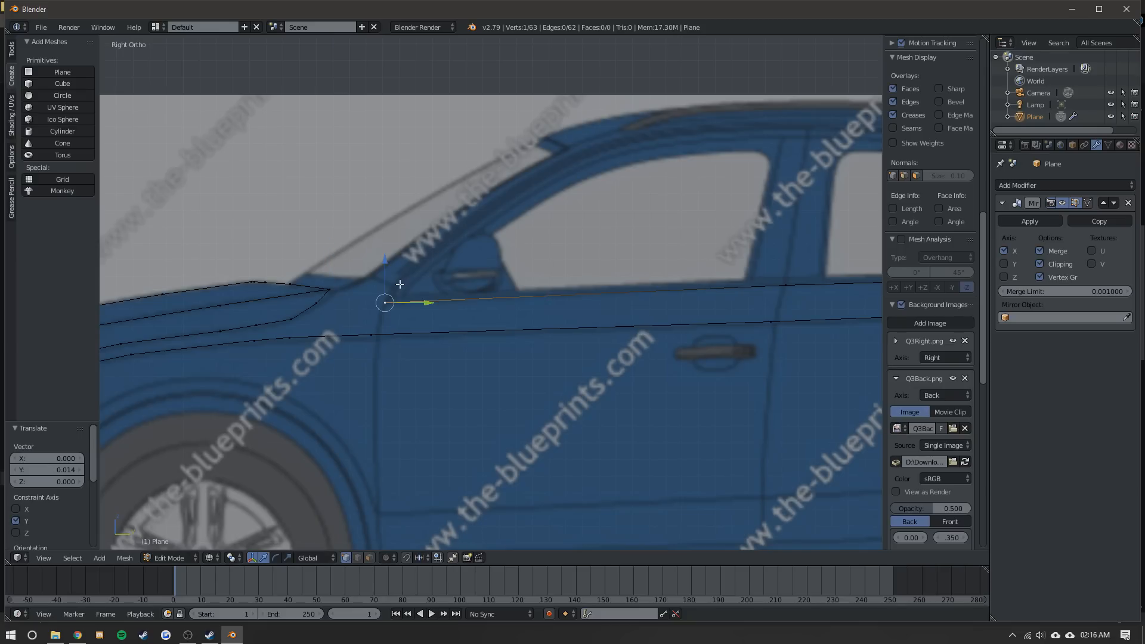
# - Extrude the window base line's front vertex up along the A-pillar to the roof, shifting the last vertex 0.044 along Y and 0.008 along Z
pyautogui.press('e')
pyautogui.click(406, 270)
pyautogui.press('e')
pyautogui.click(450, 225)
pyautogui.press('e')
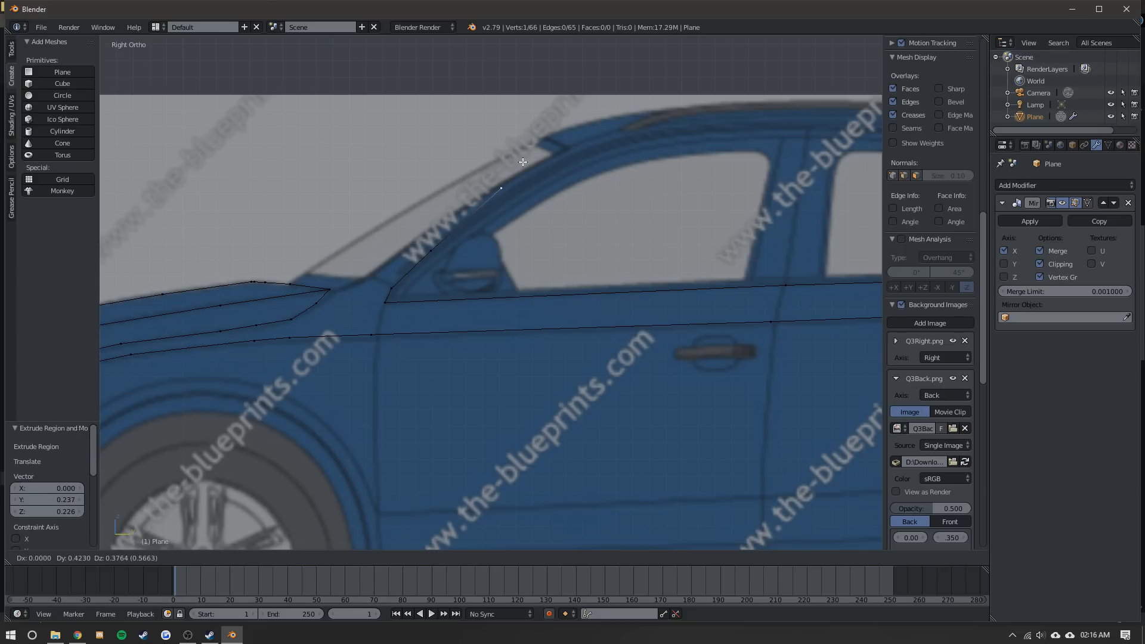
pyautogui.click(602, 123)
pyautogui.scroll(3, 601, 124)
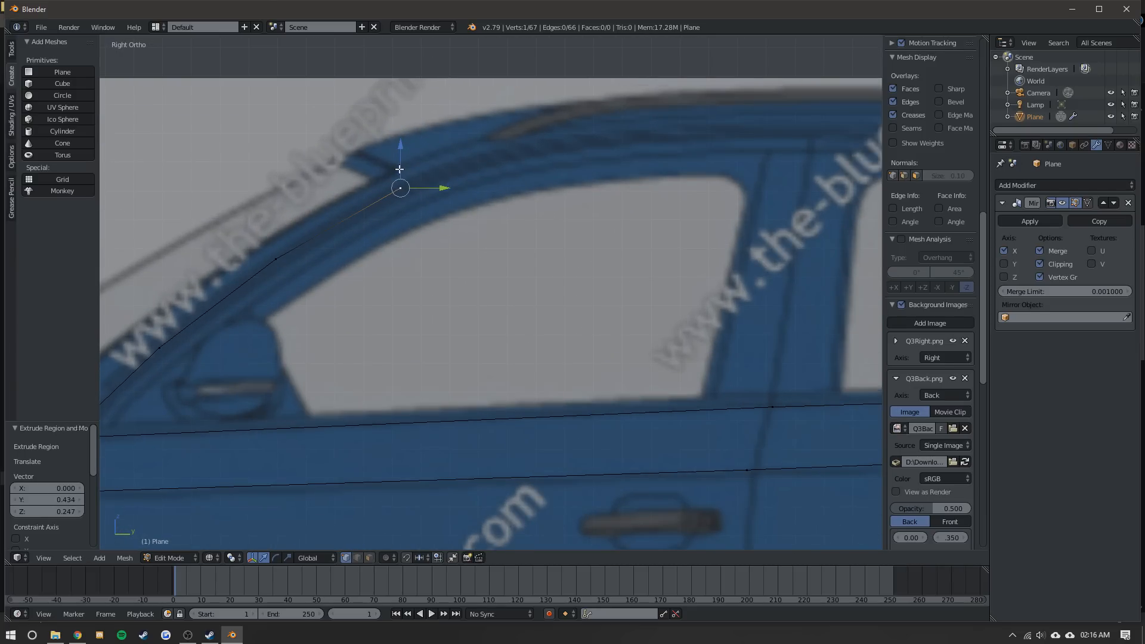
pyautogui.press('g')
pyautogui.click(412, 163)
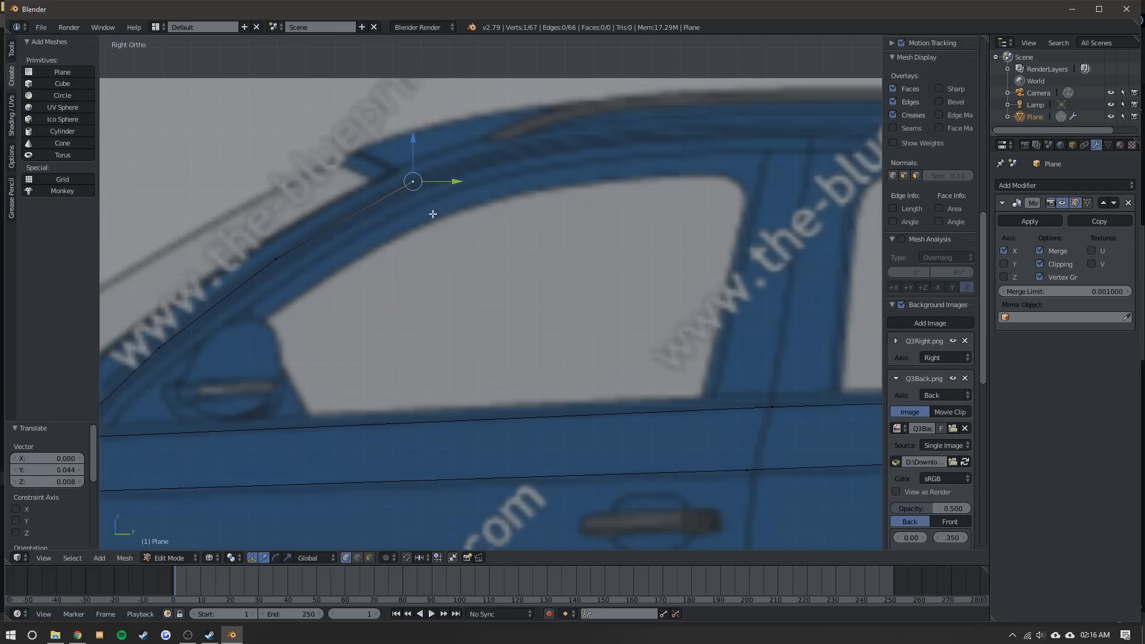
# - Extrude four more vertices rearward from the A-pillar line along the roof edge to above the rear door window's back corner
pyautogui.scroll(-1, 441, 217)
pyautogui.scroll(-1, 242, 370)
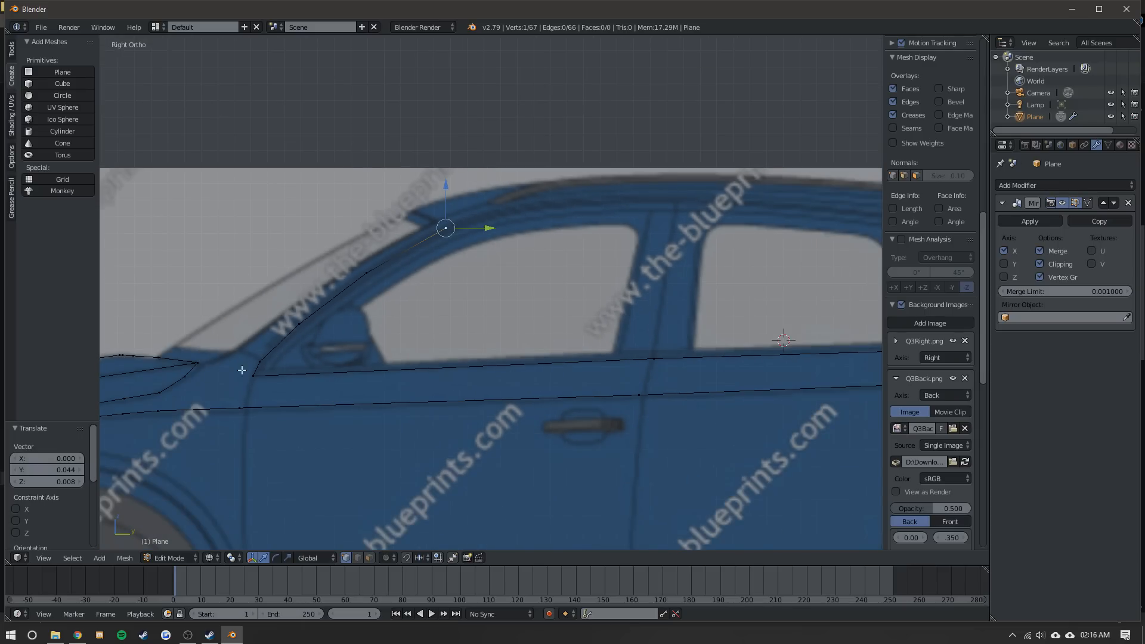
pyautogui.press('e')
pyautogui.scroll(2, 520, 210)
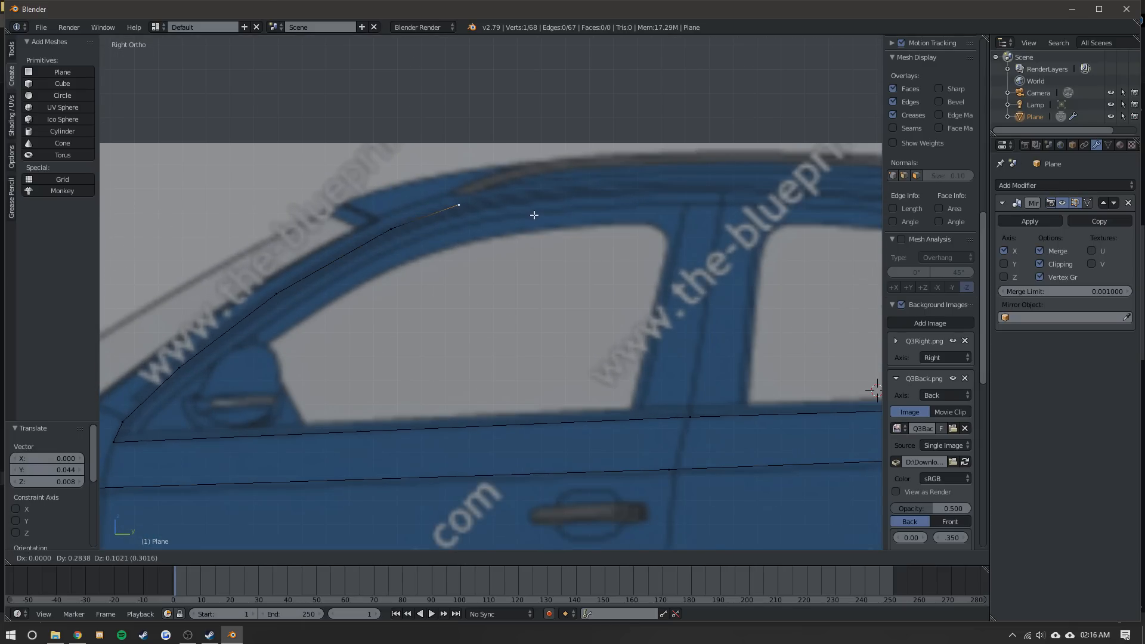
pyautogui.click(535, 214)
pyautogui.press('e')
pyautogui.click(652, 194)
pyautogui.keyDown('shift'); pyautogui.moveTo(652, 194); pyautogui.dragTo(407, 220, button='middle'); pyautogui.keyUp('shift')
pyautogui.press('e')
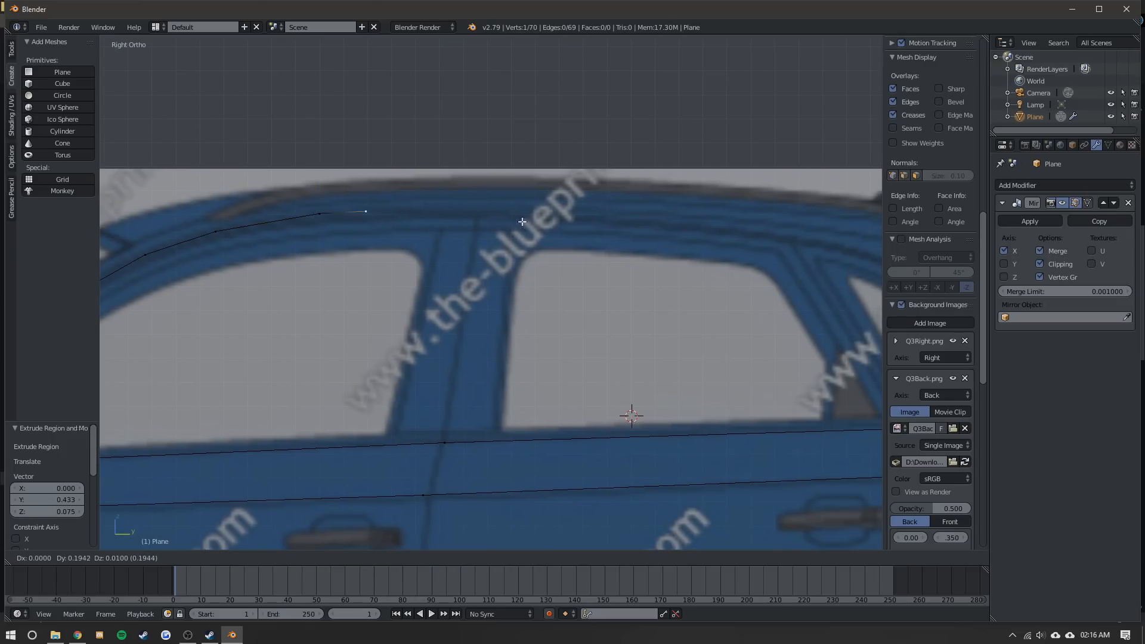
pyautogui.click(616, 220)
pyautogui.keyDown('shift'); pyautogui.moveTo(627, 221); pyautogui.dragTo(405, 209, button='middle'); pyautogui.keyUp('shift')
pyautogui.press('e')
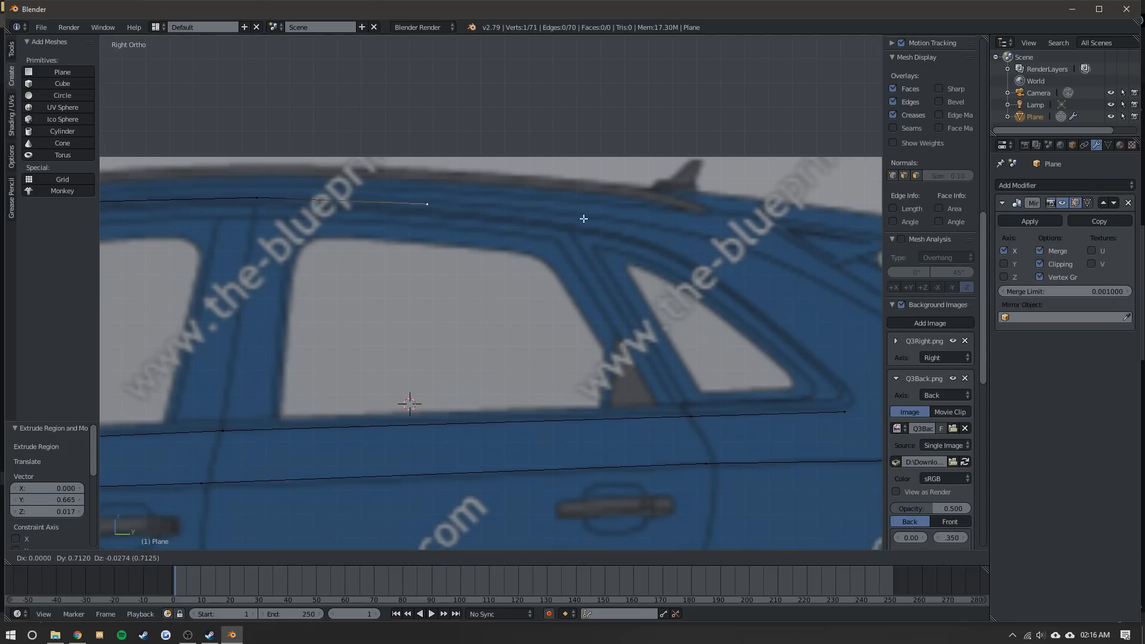
pyautogui.click(701, 240)
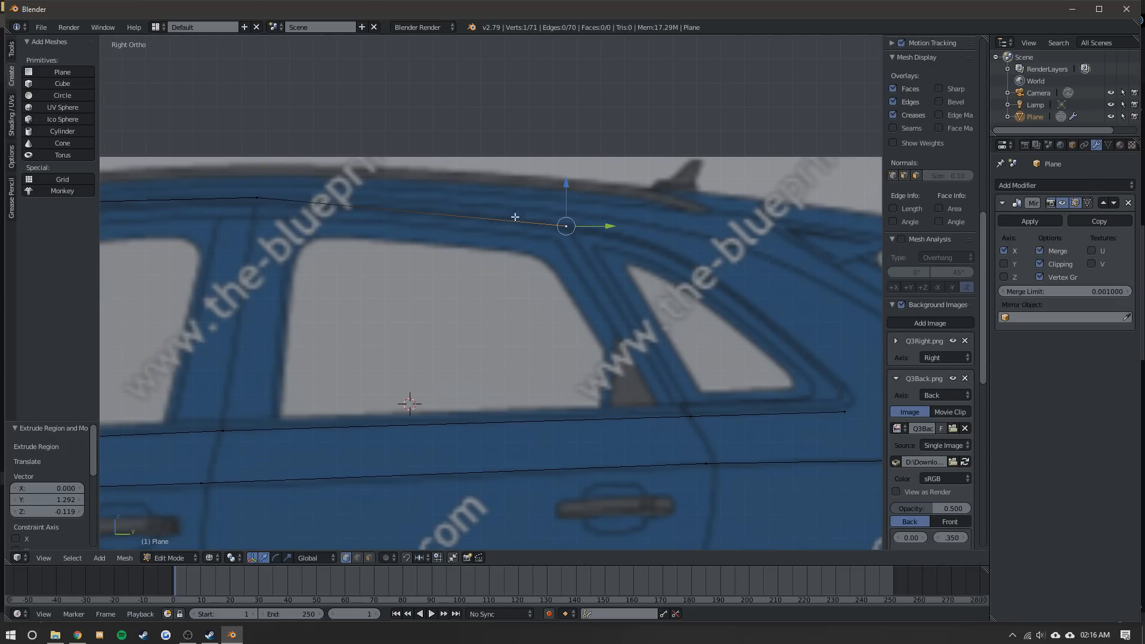
# - Add two vertices to the last roof edge segment and raise them 0.012 along Z
pyautogui.press('w')
pyautogui.press('g')
pyautogui.press('y')
pyautogui.press('Return')
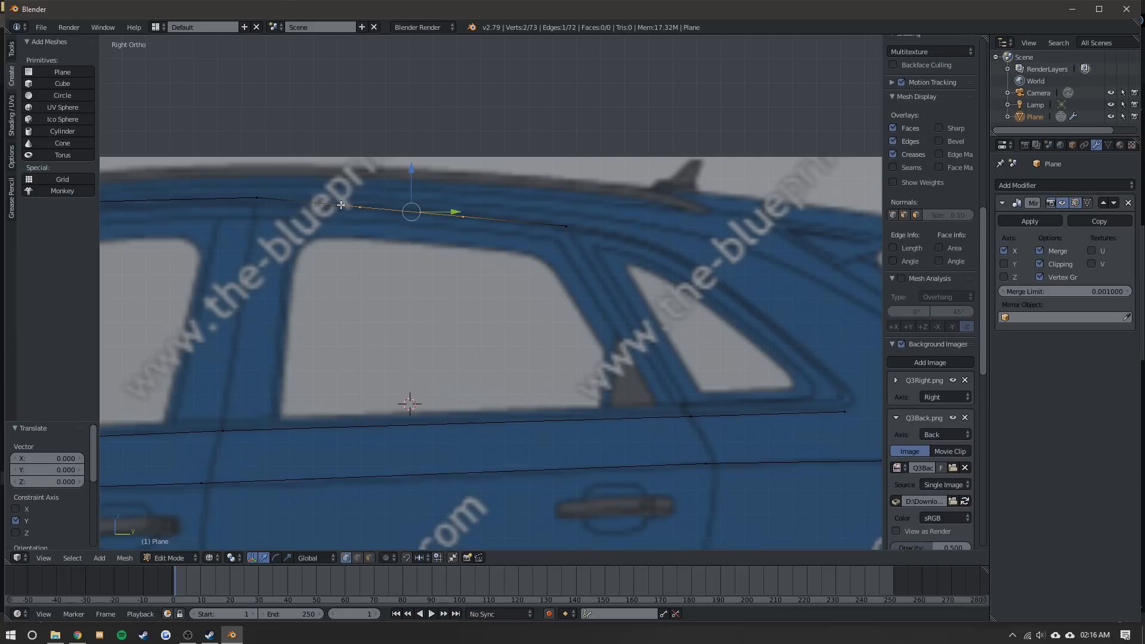
pyautogui.press('g')
pyautogui.press('z')
pyautogui.press('Return')
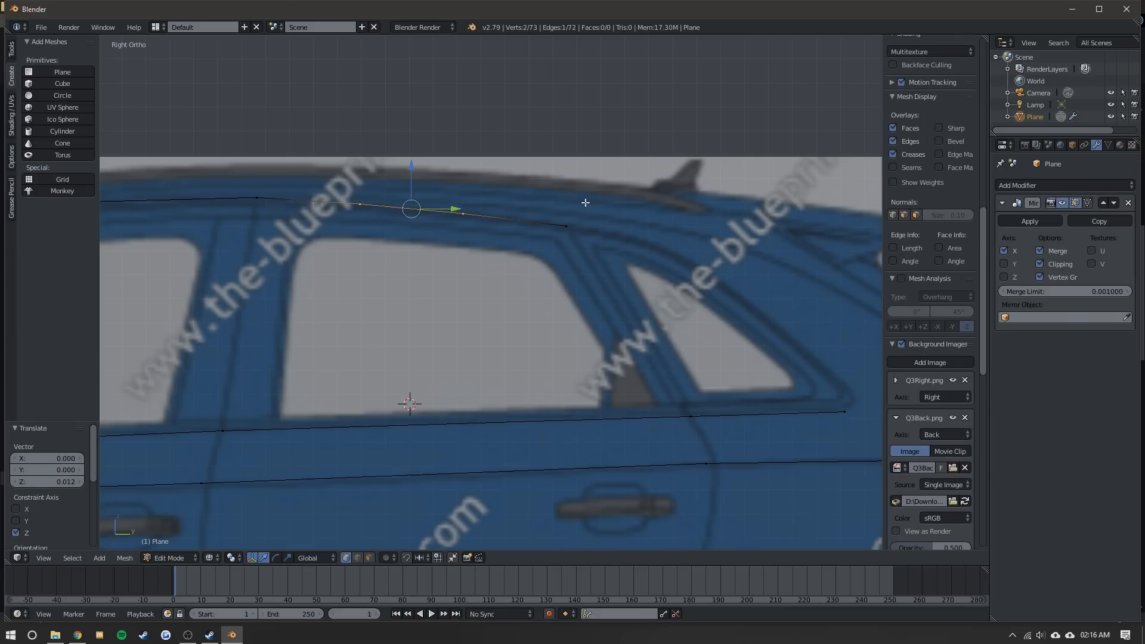
# - Extrude vertices from the roof edge's rear end down around the rear quarter window and join the last one to the window base line
pyautogui.rightClick(605, 226)
pyautogui.press('e')
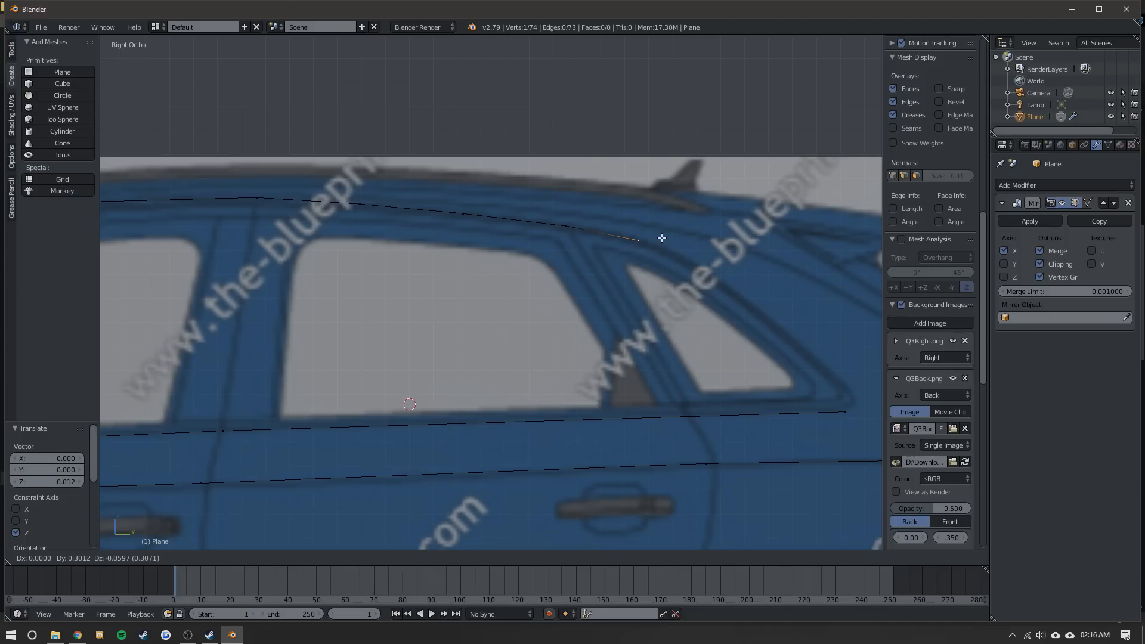
pyautogui.click(661, 238)
pyautogui.press('e')
pyautogui.click(722, 260)
pyautogui.keyDown('shift'); pyautogui.moveTo(781, 281); pyautogui.dragTo(555, 233, button='middle'); pyautogui.keyUp('shift')
pyautogui.press('e')
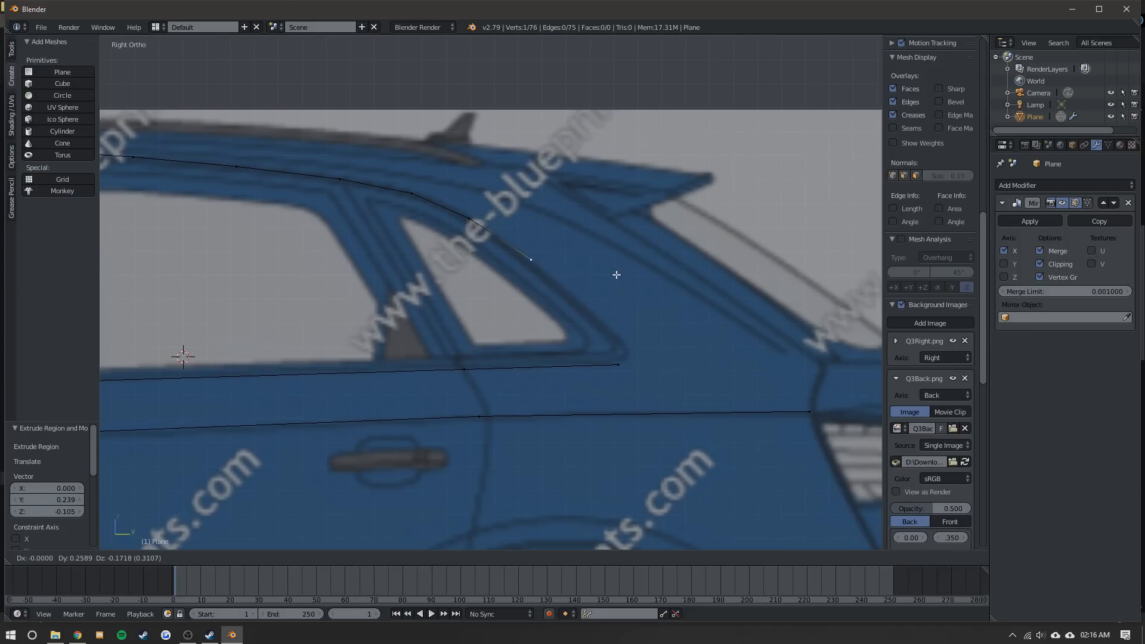
pyautogui.click(685, 333)
pyautogui.press('e')
pyautogui.click(714, 363)
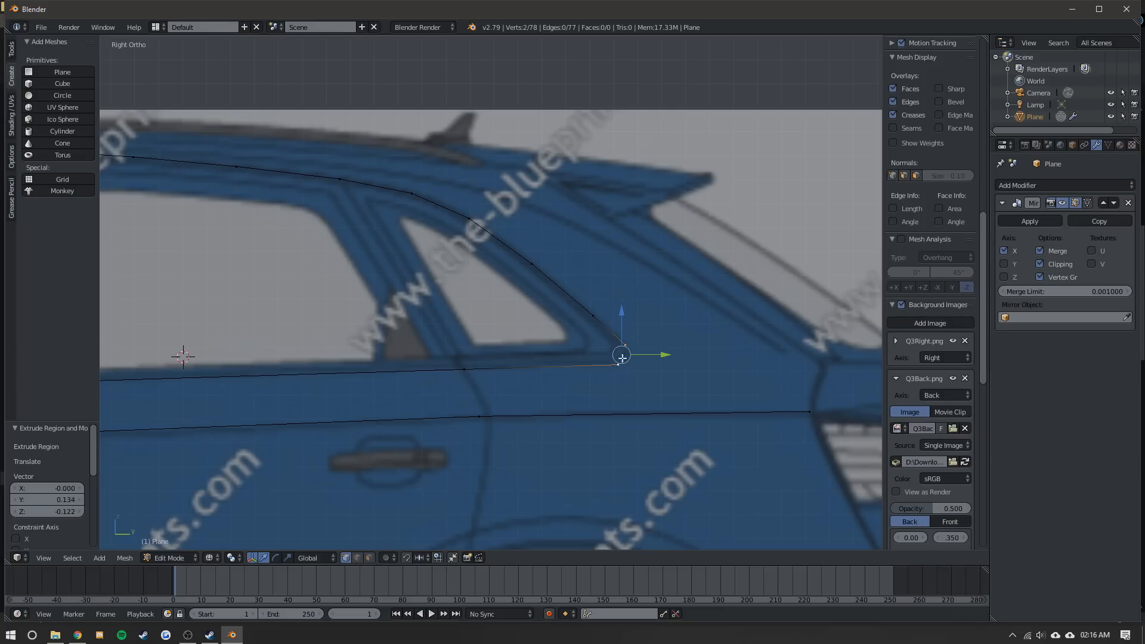
pyautogui.press('f')
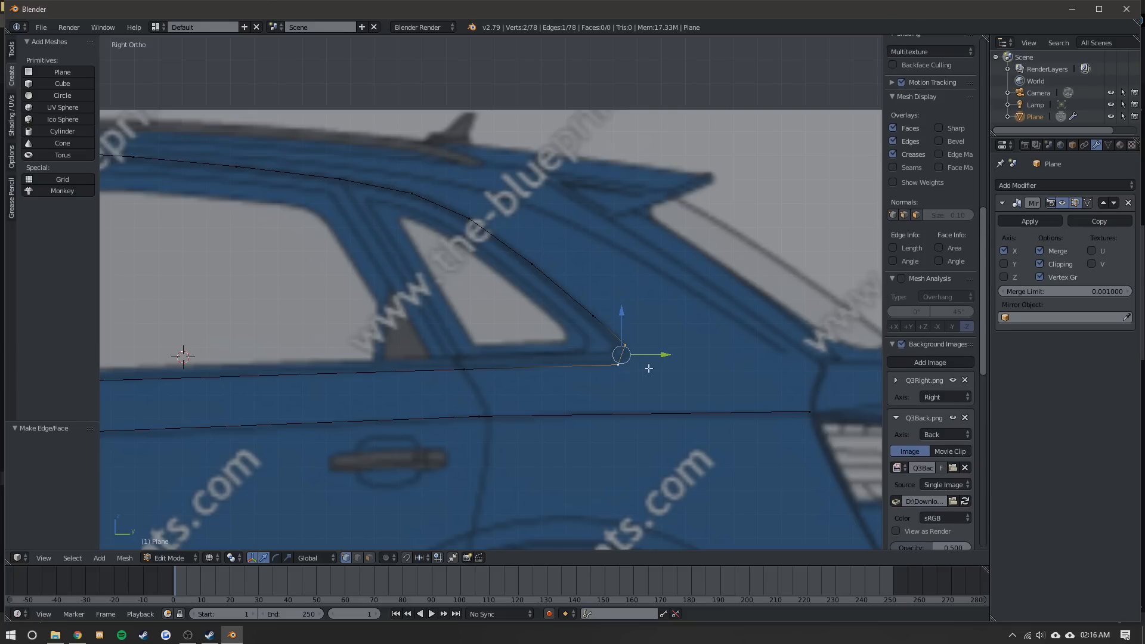
# - Add a vertex with a loop cut on the short closing segment at the window outline's rear corner and shift it about 0.024 along Y
pyautogui.rightClick(624, 345)
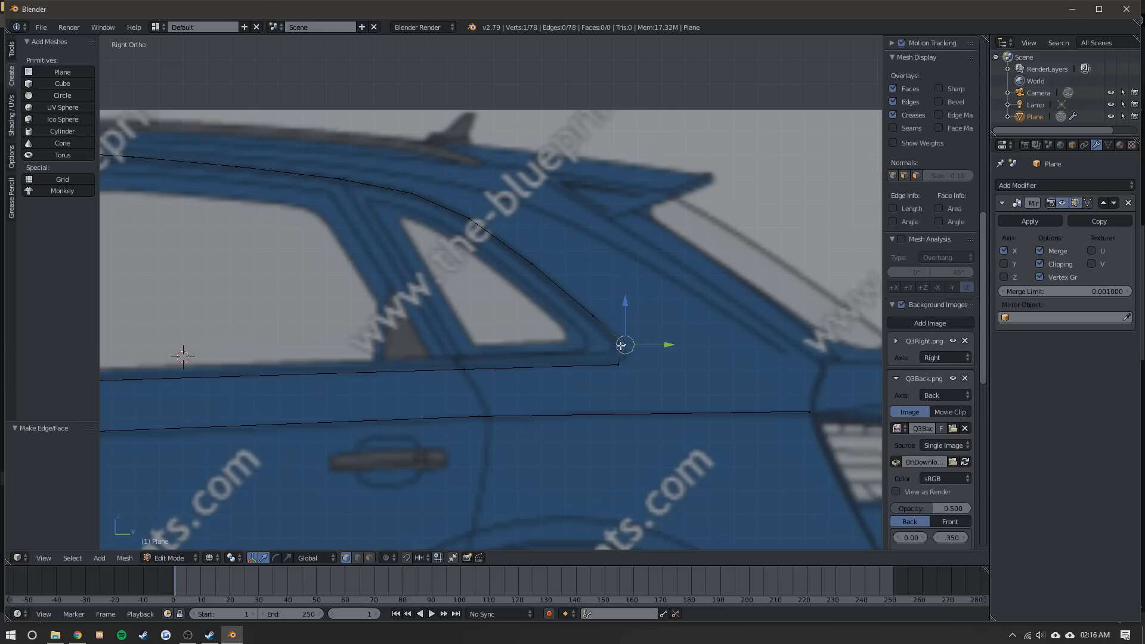
pyautogui.scroll(-1, 621, 345)
pyautogui.press('e')
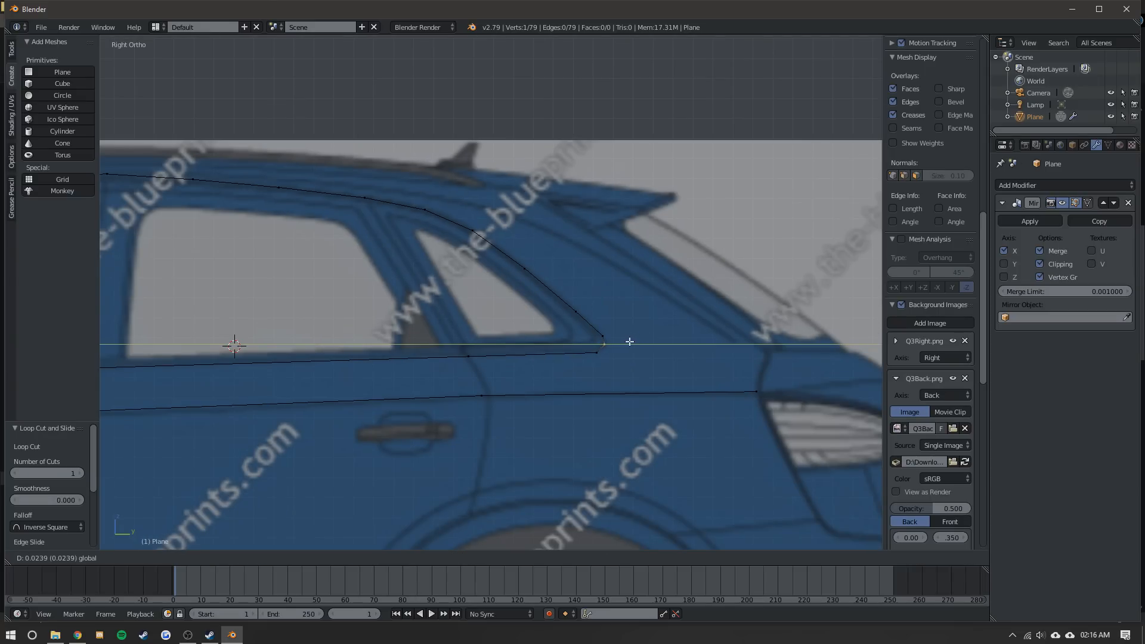
pyautogui.click(628, 341)
# - Inspect the closed side window outline outside Edit Mode from a rotated view
pyautogui.scroll(-1, 621, 326)
pyautogui.scroll(2, 536, 298)
pyautogui.press('Tab')
pyautogui.moveTo(537, 298); pyautogui.dragTo(559, 320, button='middle')
pyautogui.scroll(-3, 525, 326)
pyautogui.keyDown('shift'); pyautogui.moveTo(422, 342); pyautogui.dragTo(544, 261, button='middle'); pyautogui.keyUp('shift')
pyautogui.scroll(3, 536, 262)
pyautogui.press('Tab')
# - Select the complete side window outline by shortest path and move it slightly inward along X to fit the top blueprint
pyautogui.rightClick(373, 292)
pyautogui.rightClick(358, 314)
pyautogui.press('KP_7')
pyautogui.keyDown('shift'); pyautogui.moveTo(602, 356); pyautogui.dragTo(557, 152, button='middle'); pyautogui.keyUp('shift')
pyautogui.keyDown('shift'); pyautogui.moveTo(549, 330); pyautogui.dragTo(449, 242, button='middle'); pyautogui.keyUp('shift')
pyautogui.keyDown('shift'); pyautogui.rightClick(514, 199); pyautogui.keyUp('shift')
pyautogui.keyDown('shift'); pyautogui.moveTo(518, 218); pyautogui.dragTo(405, 253, button='middle'); pyautogui.keyUp('shift')
pyautogui.keyDown('shift'); pyautogui.moveTo(540, 211); pyautogui.dragTo(369, 274, button='middle'); pyautogui.keyUp('shift')
pyautogui.keyDown('shift'); pyautogui.rightClick(476, 210); pyautogui.keyUp('shift')
pyautogui.keyDown('ctrl'); pyautogui.rightClick(635, 94); pyautogui.keyUp('ctrl')
pyautogui.keyDown('ctrl'); pyautogui.rightClick(516, 123); pyautogui.keyUp('ctrl')
pyautogui.keyDown('ctrl'); pyautogui.rightClick(331, 202); pyautogui.keyUp('ctrl')
pyautogui.keyDown('ctrl'); pyautogui.rightClick(241, 285); pyautogui.keyUp('ctrl')
pyautogui.press('KP_7')
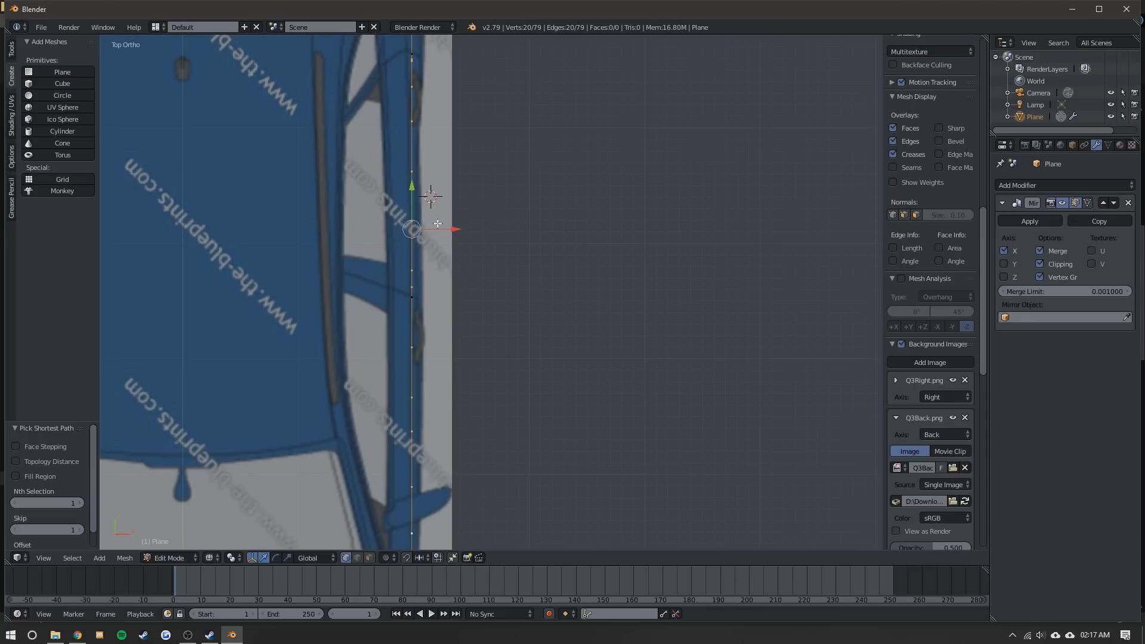
pyautogui.press('g')
pyautogui.press('x')
pyautogui.click(429, 197)
pyautogui.keyDown('shift'); pyautogui.moveTo(429, 196); pyautogui.dragTo(460, 250, button='middle'); pyautogui.keyUp('shift')
pyautogui.press('a')
pyautogui.rightClick(466, 256)
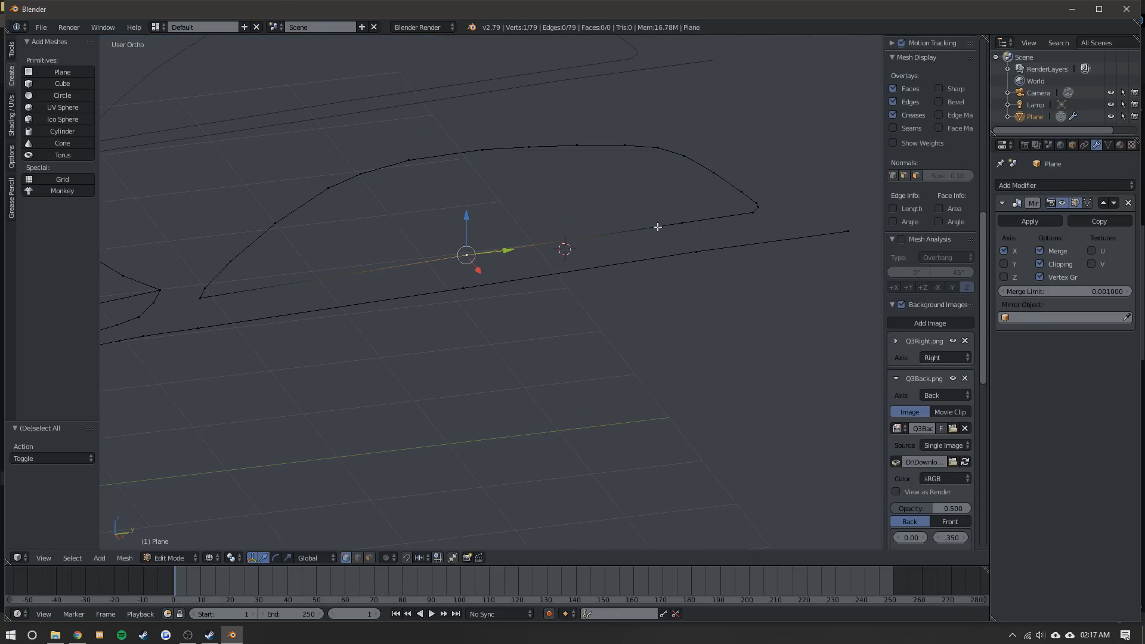
pyautogui.keyDown('ctrl'); pyautogui.rightClick(673, 210); pyautogui.keyUp('ctrl')
pyautogui.keyDown('ctrl'); pyautogui.rightClick(748, 188); pyautogui.keyUp('ctrl')
pyautogui.keyDown('ctrl'); pyautogui.rightClick(482, 150); pyautogui.keyUp('ctrl')
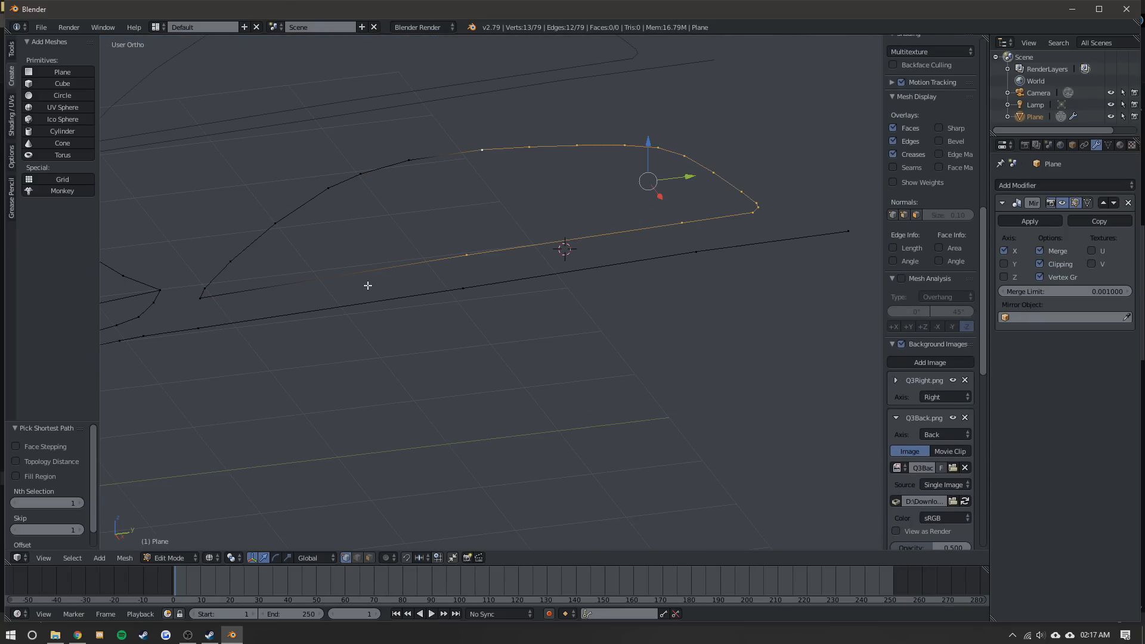
pyautogui.rightClick(485, 248)
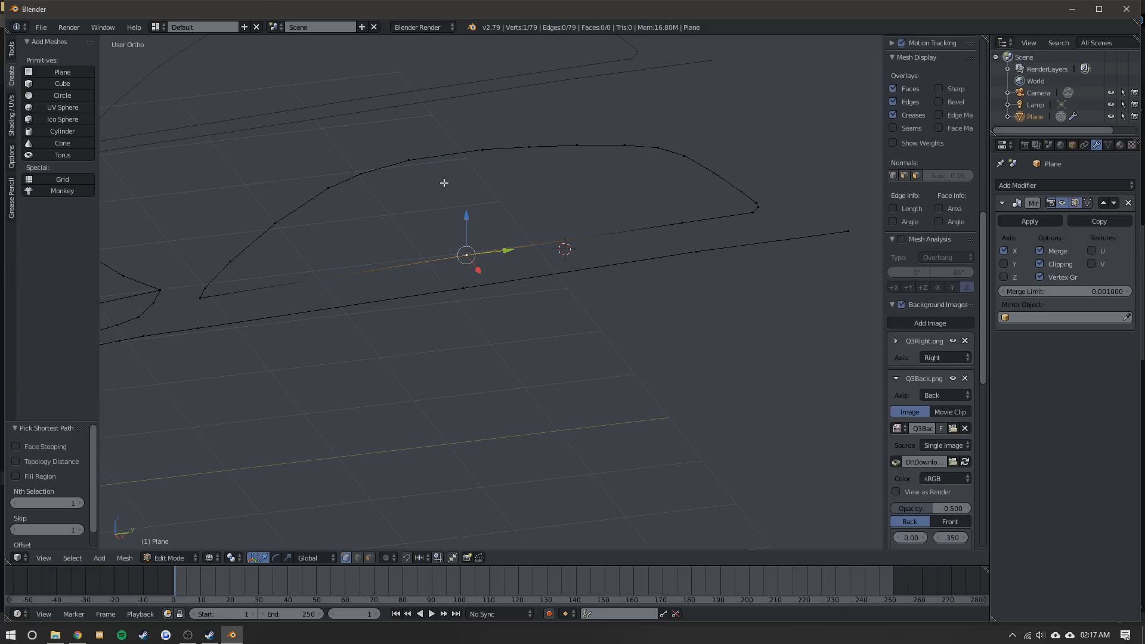
pyautogui.keyDown('ctrl'); pyautogui.rightClick(761, 214); pyautogui.keyUp('ctrl')
pyautogui.keyDown('ctrl'); pyautogui.rightClick(657, 148); pyautogui.keyUp('ctrl')
pyautogui.keyDown('ctrl'); pyautogui.rightClick(529, 147); pyautogui.keyUp('ctrl')
pyautogui.keyDown('ctrl'); pyautogui.rightClick(360, 173); pyautogui.keyUp('ctrl')
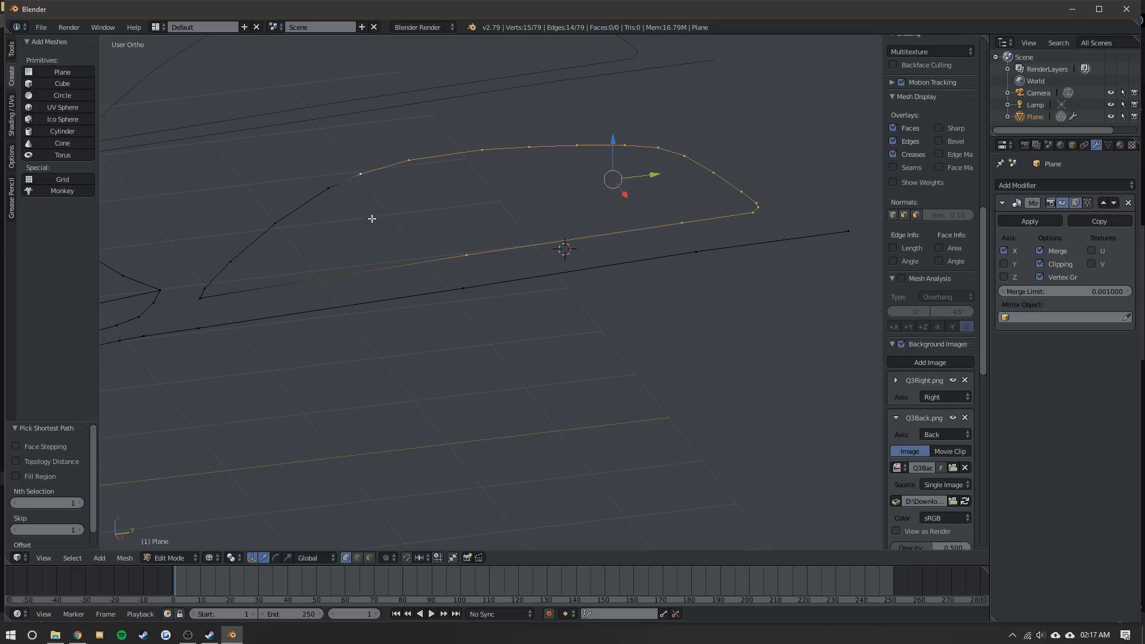
pyautogui.keyDown('ctrl'); pyautogui.rightClick(276, 225); pyautogui.keyUp('ctrl')
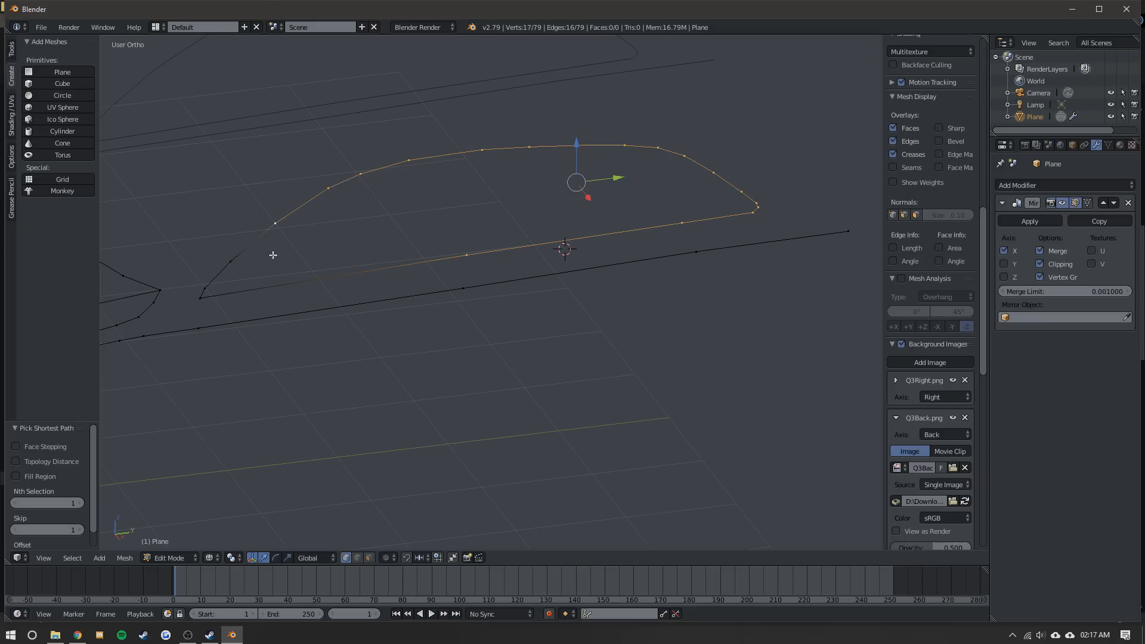
pyautogui.keyDown('ctrl'); pyautogui.rightClick(230, 261); pyautogui.keyUp('ctrl')
# - Move the two lower A-pillar vertices above the window outline's front corner inward along X to follow the top blueprint
pyautogui.rightClick(231, 262)
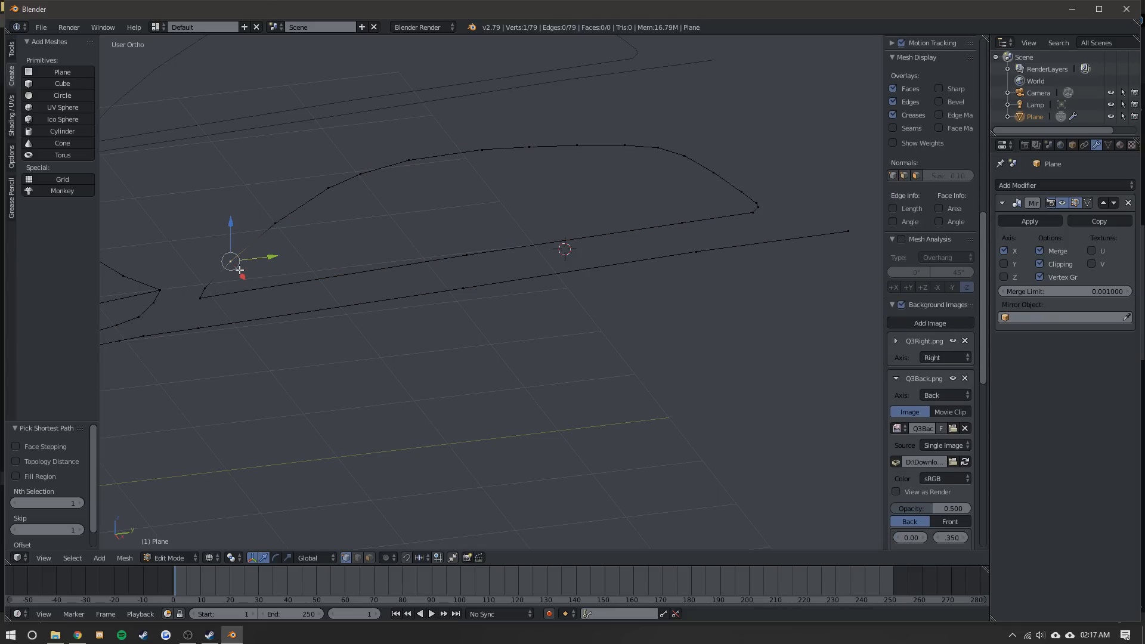
pyautogui.press('KP_7')
pyautogui.scroll(5, 451, 278)
pyautogui.press('g')
pyautogui.press('x')
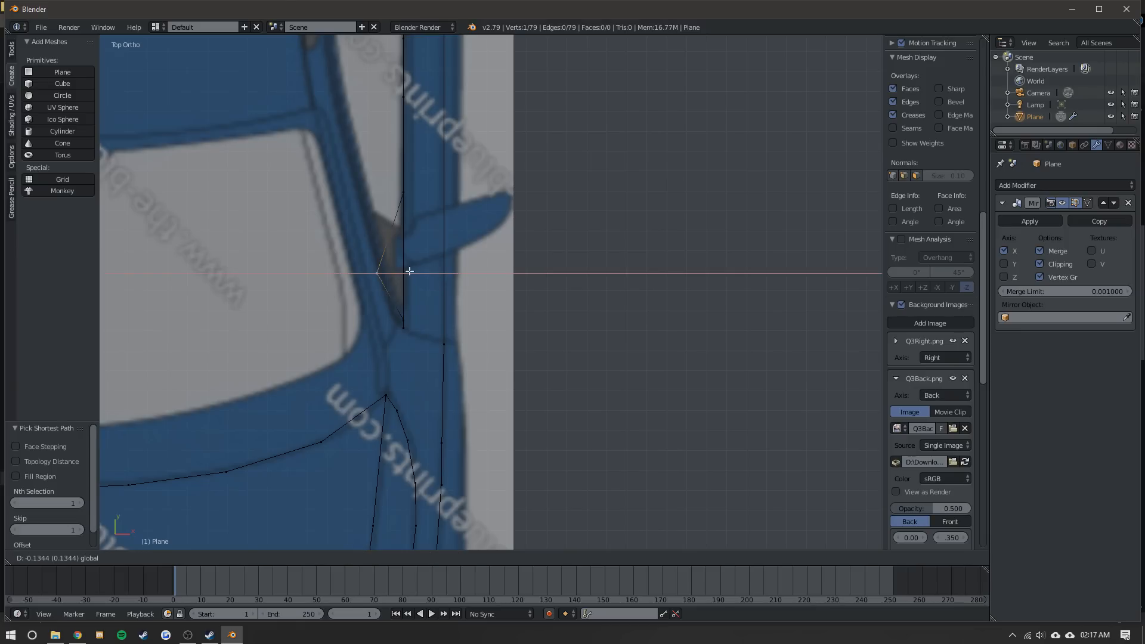
pyautogui.click(430, 277)
pyautogui.rightClick(403, 192)
pyautogui.press('g')
pyautogui.press('x')
pyautogui.click(382, 191)
# - Move the two upper A-pillar vertices inward along X onto the window frame's upper edge, shifting the second one by -0.388
pyautogui.keyDown('shift'); pyautogui.moveTo(420, 176); pyautogui.dragTo(437, 320, button='middle'); pyautogui.keyUp('shift')
pyautogui.scroll(1, 437, 319)
pyautogui.rightClick(417, 215)
pyautogui.press('g')
pyautogui.press('x')
pyautogui.click(364, 223)
pyautogui.keyDown('shift'); pyautogui.moveTo(428, 141); pyautogui.dragTo(447, 258, button='middle'); pyautogui.keyUp('shift')
pyautogui.rightClick(440, 267)
pyautogui.press('g')
pyautogui.press('x')
pyautogui.click(383, 261)
# - Move the next two roof edge vertices above the front door window inward along X, shifting the first one by -0.406
pyautogui.rightClick(438, 162)
pyautogui.press('g')
pyautogui.press('x')
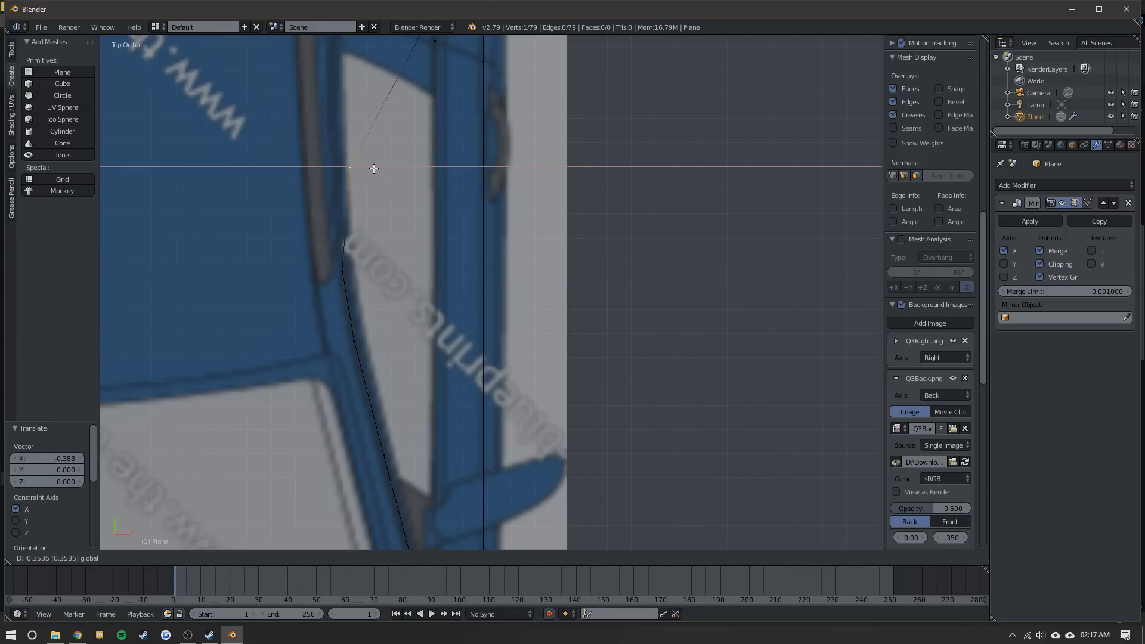
pyautogui.click(358, 169)
pyautogui.keyDown('shift'); pyautogui.moveTo(358, 169); pyautogui.dragTo(406, 339, button='middle'); pyautogui.keyUp('shift')
pyautogui.rightClick(480, 177)
pyautogui.press('g')
pyautogui.press('x')
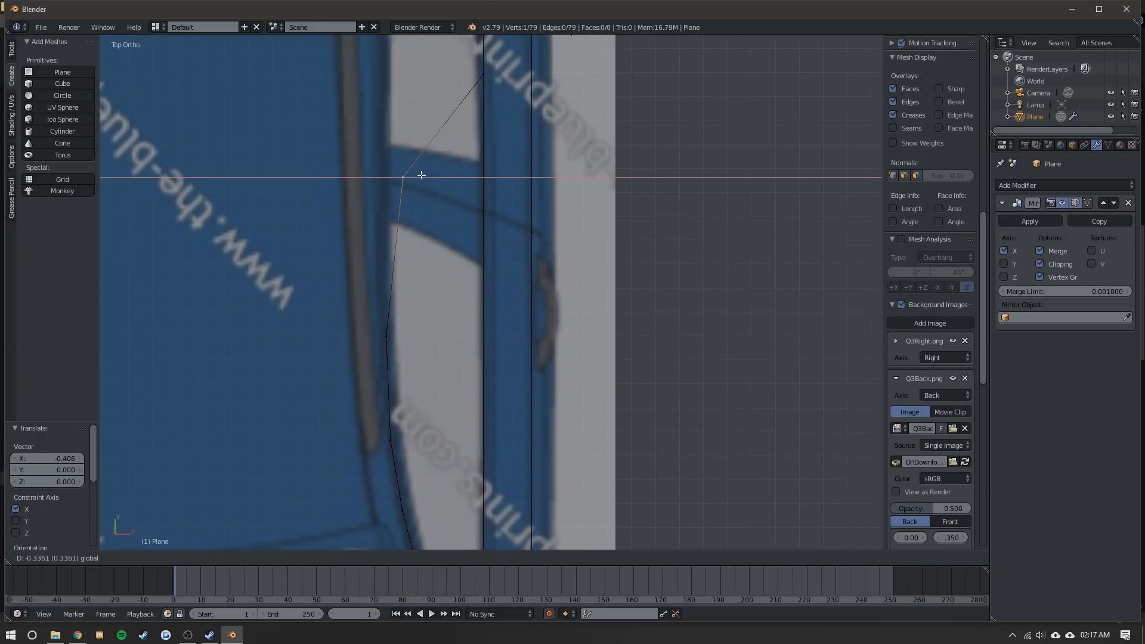
pyautogui.click(380, 174)
# - Shift the next two roof edge vertices behind the B-pillar by -0.421 and -0.418 along X
pyautogui.keyDown('shift'); pyautogui.moveTo(481, 48); pyautogui.dragTo(479, 231, button='middle'); pyautogui.keyUp('shift')
pyautogui.rightClick(480, 252)
pyautogui.press('g')
pyautogui.press('x')
pyautogui.click(381, 253)
pyautogui.keyDown('shift'); pyautogui.moveTo(381, 253); pyautogui.dragTo(394, 361, button='middle'); pyautogui.keyUp('shift')
pyautogui.rightClick(510, 256)
pyautogui.press('g')
pyautogui.press('x')
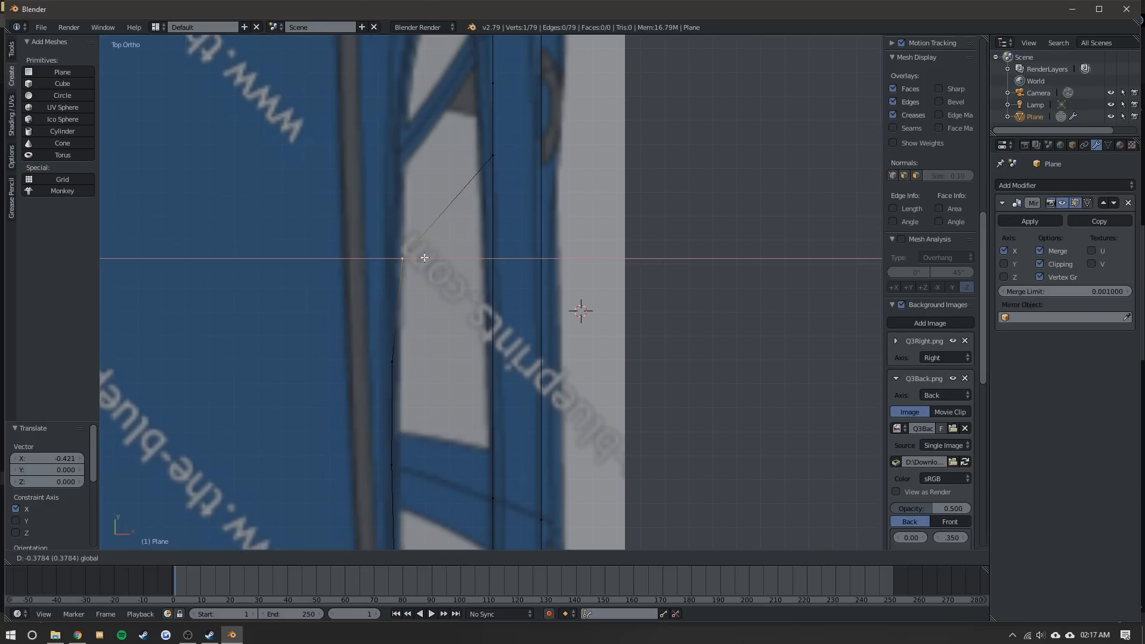
pyautogui.click(415, 258)
# - Move the roof edge vertices at the rear door window's back corner and start of the quarter window inward along X
pyautogui.rightClick(492, 155)
pyautogui.press('g')
pyautogui.press('x')
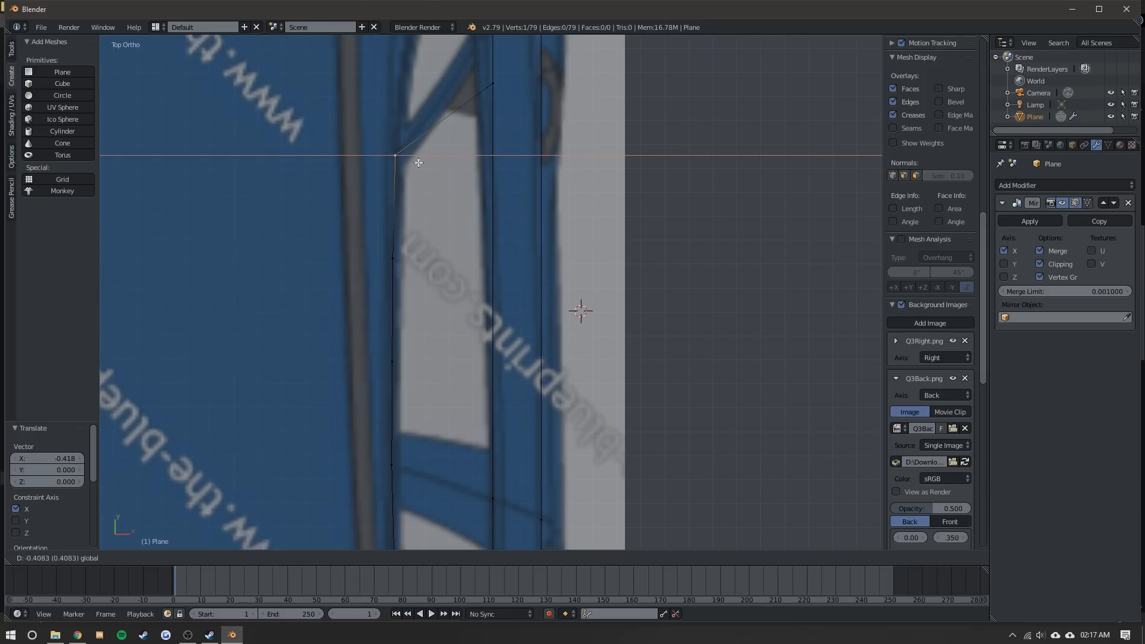
pyautogui.click(418, 163)
pyautogui.keyDown('shift'); pyautogui.moveTo(419, 163); pyautogui.dragTo(446, 293, button='middle'); pyautogui.keyUp('shift')
pyautogui.rightClick(520, 213)
pyautogui.press('g')
pyautogui.press('x')
pyautogui.click(453, 214)
# - Move the next two upper quarter window vertices inward along X to follow its curve, shifting the second one by -0.266
pyautogui.rightClick(520, 159)
pyautogui.press('g')
pyautogui.press('x')
pyautogui.click(467, 156)
pyautogui.rightClick(520, 93)
pyautogui.press('g')
pyautogui.press('x')
pyautogui.click(489, 101)
# - Move the last two vertices before the quarter window's rear tip inward along X, shifting the second one by -0.118
pyautogui.keyDown('shift'); pyautogui.moveTo(489, 101); pyautogui.dragTo(465, 240, button='middle'); pyautogui.keyUp('shift')
pyautogui.rightClick(497, 171)
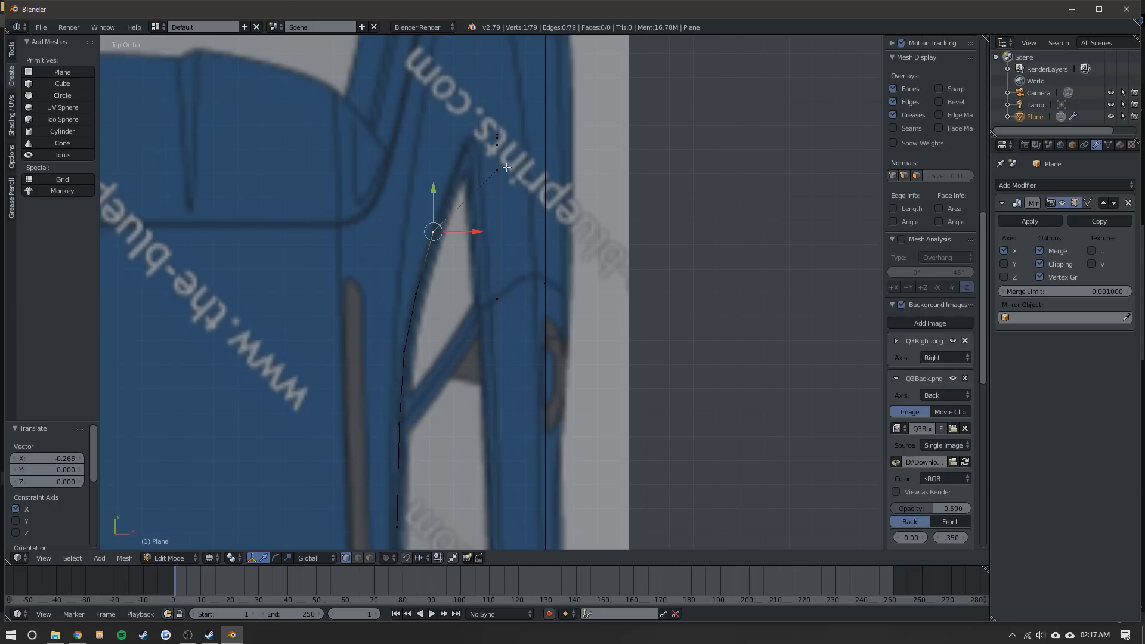
pyautogui.press('g')
pyautogui.press('x')
pyautogui.click(485, 175)
pyautogui.scroll(3, 489, 175)
pyautogui.keyDown('shift'); pyautogui.moveTo(488, 175); pyautogui.dragTo(488, 233, button='middle'); pyautogui.keyUp('shift')
pyautogui.press('g')
pyautogui.press('x')
pyautogui.click(468, 226)
pyautogui.rightClick(509, 168)
pyautogui.press('g')
pyautogui.press('x')
pyautogui.click(469, 179)
# - Move the two vertices at the window outline's rear tip inward along X to narrow the corner
pyautogui.rightClick(502, 163)
pyautogui.press('g')
pyautogui.press('x')
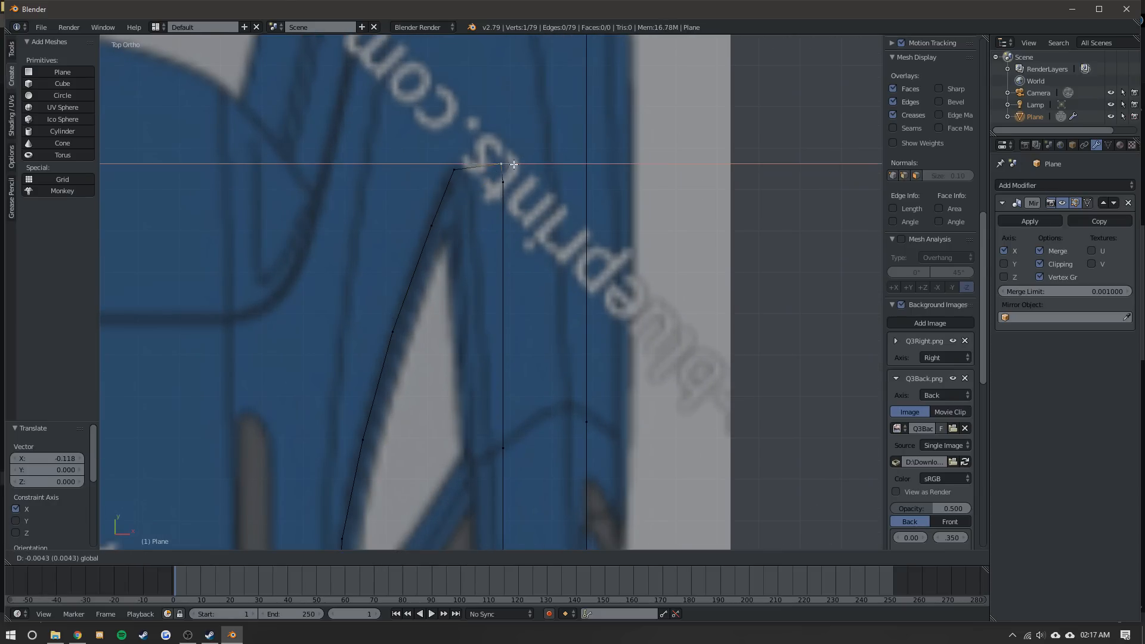
pyautogui.click(484, 171)
pyautogui.rightClick(503, 182)
pyautogui.press('g')
pyautogui.press('x')
pyautogui.click(481, 159)
pyautogui.press('g')
pyautogui.press('x')
pyautogui.click(488, 160)
# - Shift the window base line vertex below the quarter window's front edge -0.020 along X
pyautogui.keyDown('shift'); pyautogui.moveTo(523, 316); pyautogui.dragTo(498, 171, button='middle'); pyautogui.keyUp('shift')
pyautogui.rightClick(477, 303)
pyautogui.press('g')
pyautogui.press('x')
pyautogui.click(495, 305)
# - Move the window base line vertex beside the pillar between the side windows inward along X to match the top blueprint
pyautogui.scroll(-2, 495, 305)
pyautogui.scroll(-4, 484, 173)
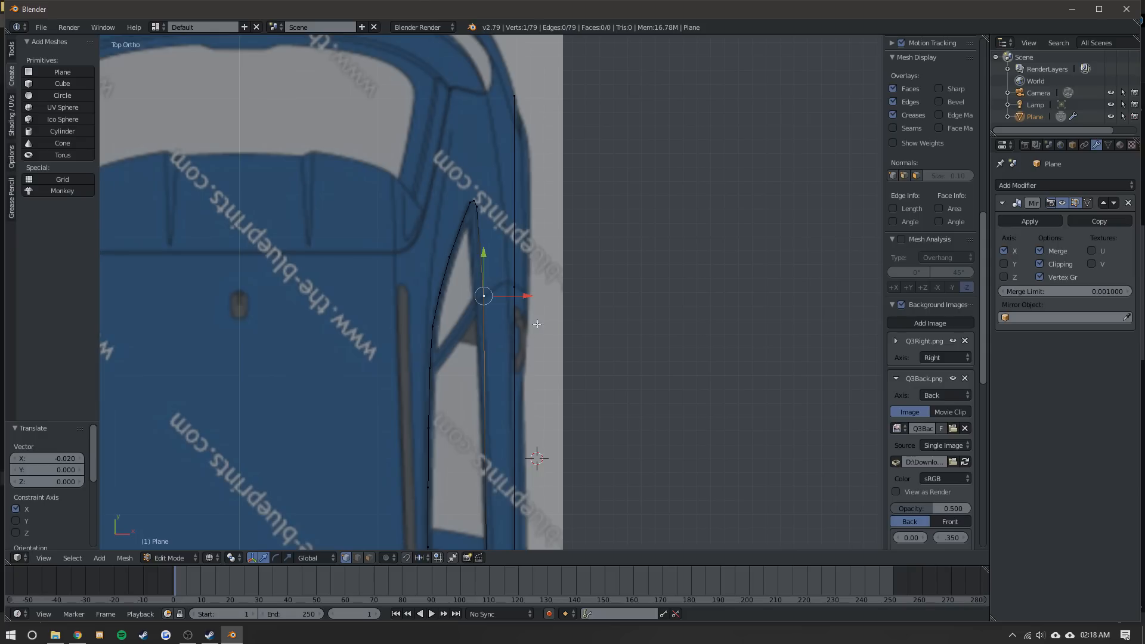
pyautogui.keyDown('shift'); pyautogui.moveTo(490, 465); pyautogui.dragTo(496, 277, button='middle'); pyautogui.keyUp('shift')
pyautogui.rightClick(493, 376)
pyautogui.press('g')
pyautogui.press('x')
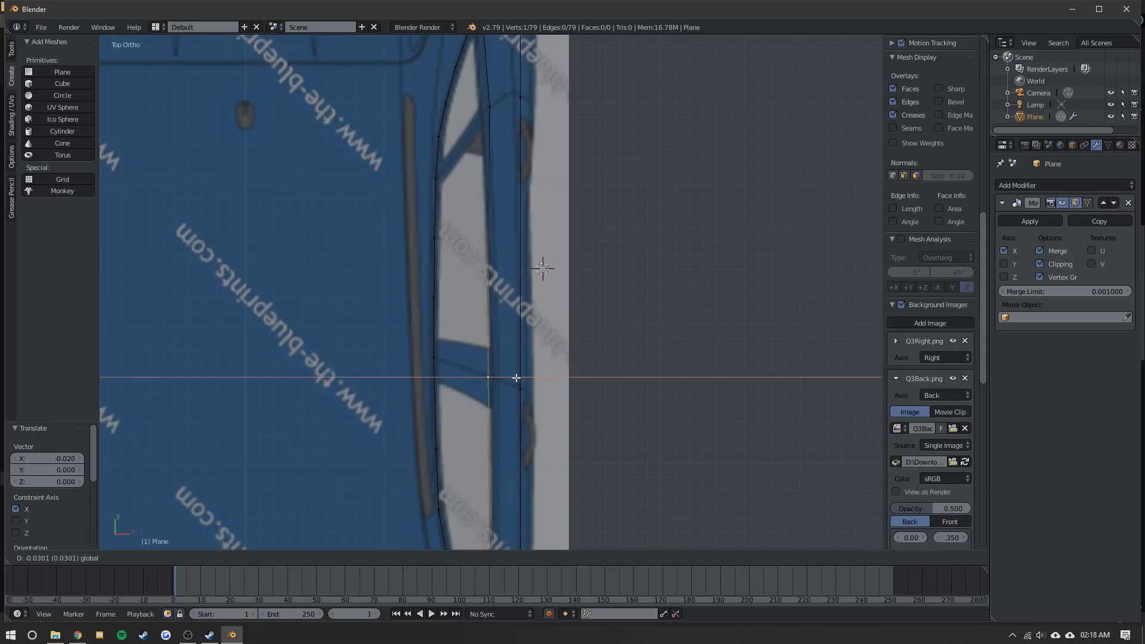
pyautogui.click(514, 377)
# - Adjust the next two window base line vertices toward the front along X, shifting the second one by 0.003
pyautogui.moveTo(502, 127)
pyautogui.keyDown('shift'); pyautogui.mouseDown(button='middle')
pyautogui.moveTo(483, 320)
pyautogui.moveTo(500, 110)
pyautogui.mouseUp(button='middle'); pyautogui.keyUp('shift')
pyautogui.scroll(2, 483, 320)
pyautogui.rightClick(476, 104)
pyautogui.press('g')
pyautogui.press('x')
pyautogui.click(482, 87)
pyautogui.keyDown('shift'); pyautogui.moveTo(481, 227); pyautogui.dragTo(477, 96, button='middle'); pyautogui.keyUp('shift')
pyautogui.rightClick(495, 347)
pyautogui.press('g')
pyautogui.press('x')
pyautogui.moveTo(504, 348); pyautogui.dragTo(504, 349)
# - Shift the window outline's front corner vertex near the mirror -0.009 along X
pyautogui.keyDown('shift'); pyautogui.moveTo(504, 349); pyautogui.dragTo(491, 247, button='middle'); pyautogui.keyUp('shift')
pyautogui.keyDown('shift'); pyautogui.moveTo(474, 405); pyautogui.dragTo(438, 84, button='middle'); pyautogui.keyUp('shift')
pyautogui.rightClick(421, 379)
pyautogui.press('g')
pyautogui.press('x')
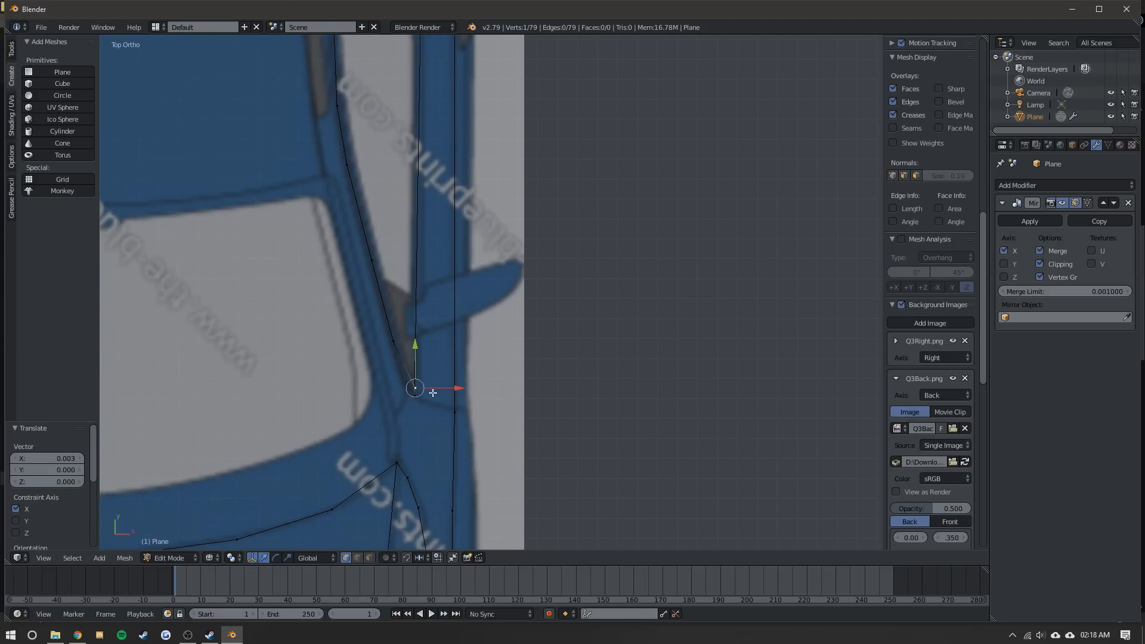
pyautogui.click(437, 394)
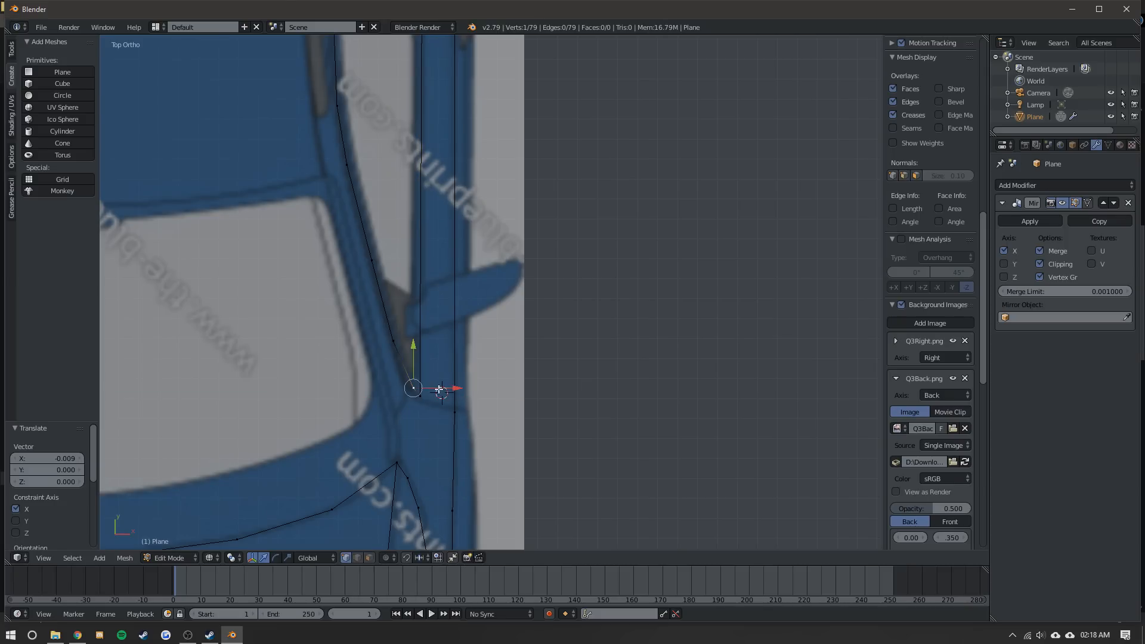
# - Examine the outline against the side blueprint and the front bumper against the front blueprint
pyautogui.press('Tab')
pyautogui.scroll(-5, 521, 273)
pyautogui.moveTo(520, 274); pyautogui.dragTo(384, 172, button='middle')
pyautogui.press('KP_3')
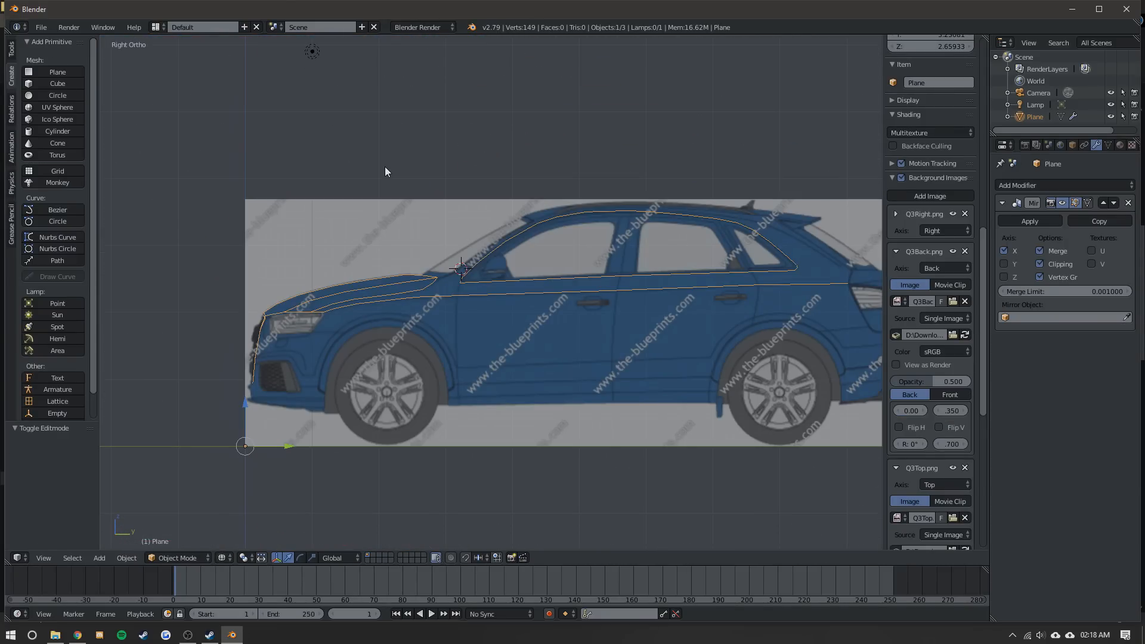
pyautogui.press('Tab')
pyautogui.scroll(2, 268, 314)
pyautogui.keyDown('shift'); pyautogui.moveTo(268, 314); pyautogui.dragTo(519, 230, button='middle'); pyautogui.keyUp('shift')
pyautogui.scroll(4, 520, 230)
pyautogui.moveTo(445, 282); pyautogui.dragTo(516, 299, button='middle')
pyautogui.press('KP_1')
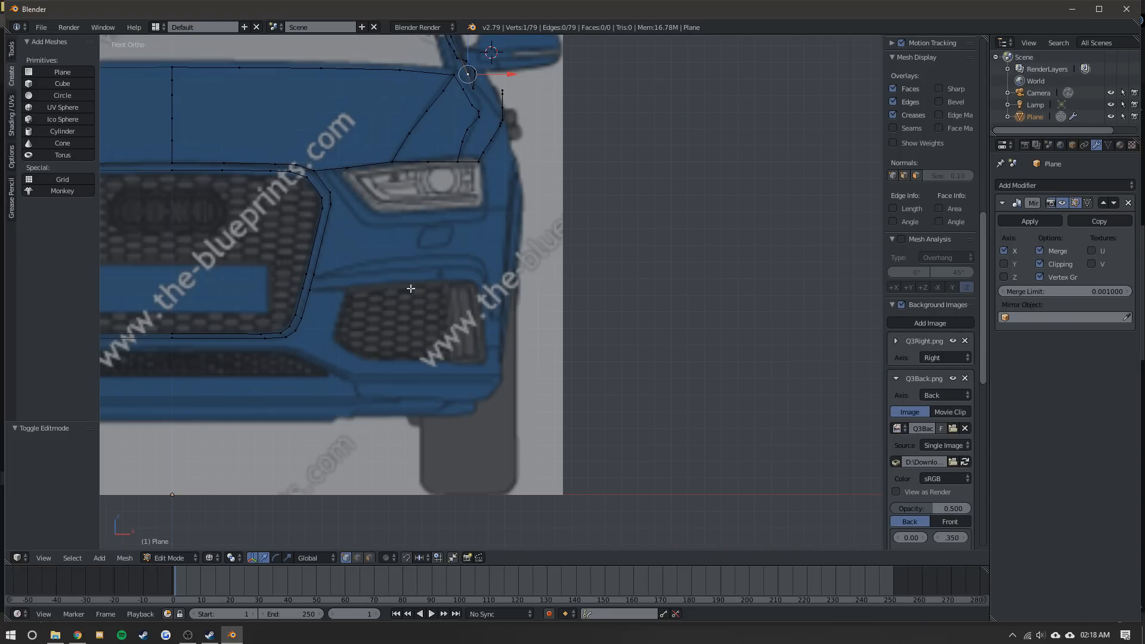
# - Extrude a chain of five vertices from the grille outline along the bumper crease above the fog light grille in front view
pyautogui.scroll(2, 516, 292)
pyautogui.press('e')
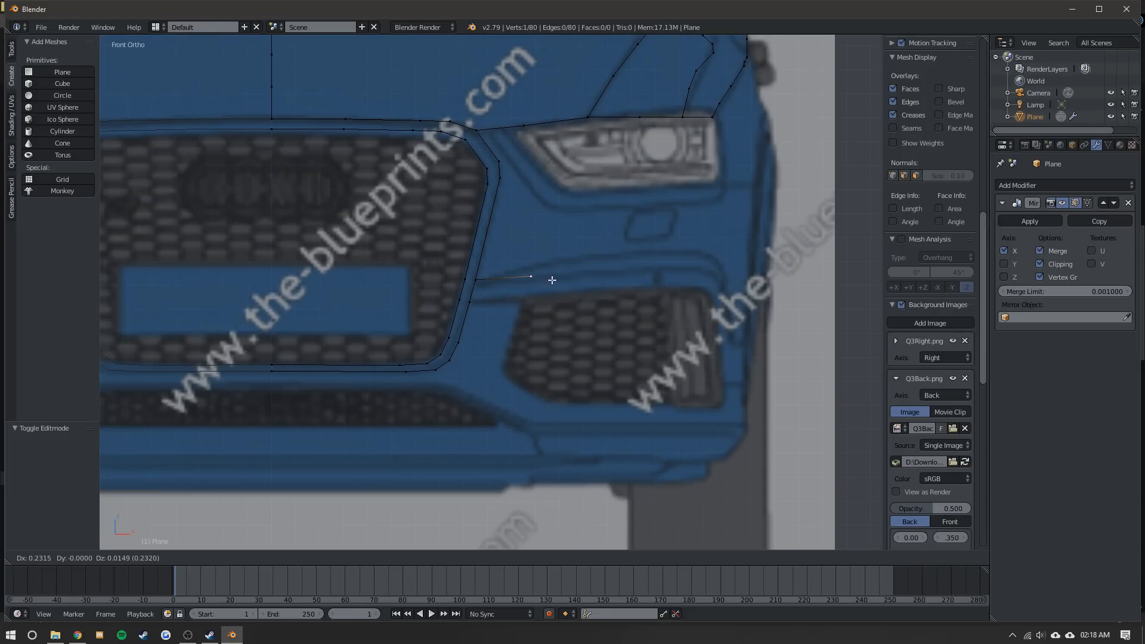
pyautogui.click(552, 279)
pyautogui.press('e')
pyautogui.click(685, 274)
pyautogui.press('e')
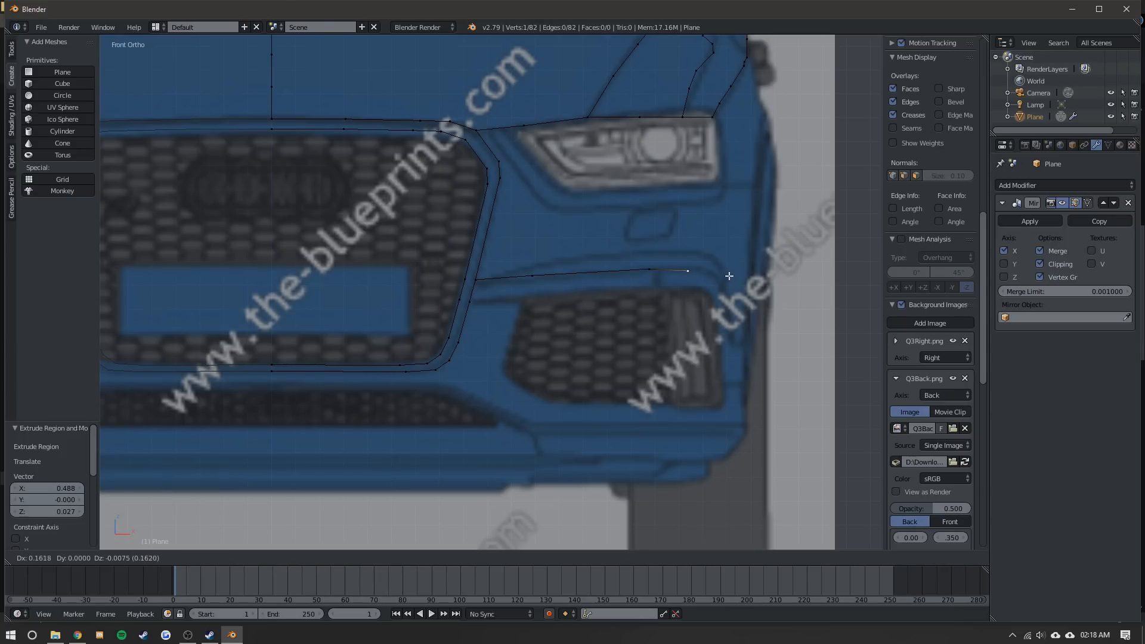
pyautogui.click(742, 273)
pyautogui.press('e')
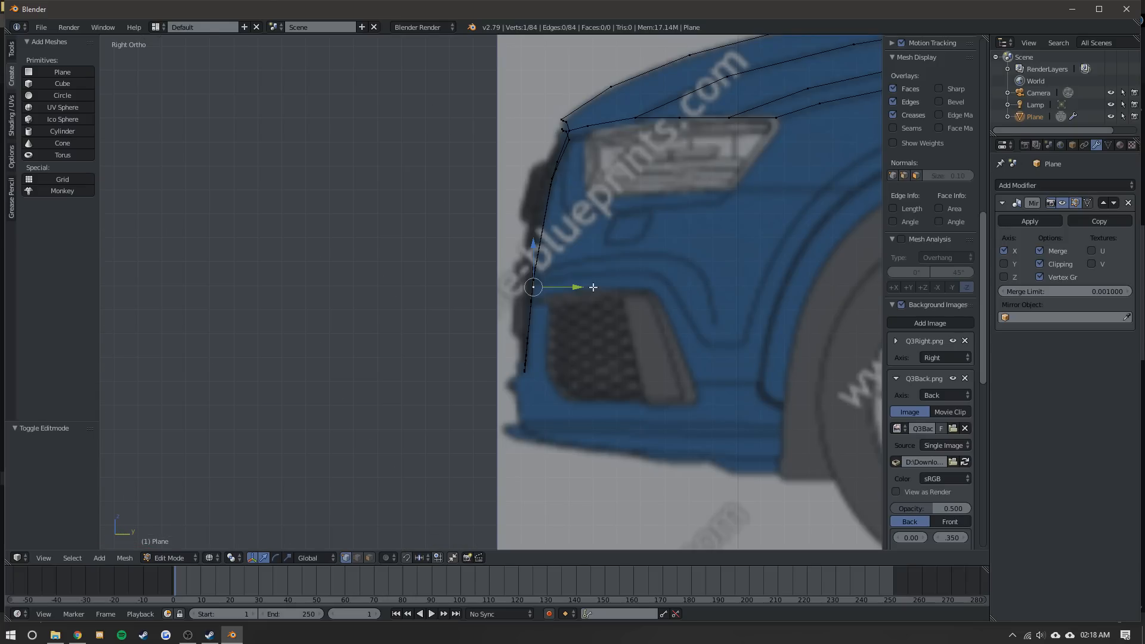
# - Move the outer bumper crease vertices backward along Y to follow the crease in the side blueprint
pyautogui.moveTo(593, 286); pyautogui.dragTo(666, 306)
pyautogui.click(706, 316)
pyautogui.rightClick(534, 274)
pyautogui.press('g')
pyautogui.press('y')
pyautogui.moveTo(669, 289); pyautogui.dragTo(672, 290)
# - Move the inner bumper crease vertices backward along Y and shift the one nearest the grille -0.027 along Z
pyautogui.rightClick(537, 268)
pyautogui.moveTo(560, 267); pyautogui.dragTo(638, 278)
pyautogui.moveTo(611, 238); pyautogui.dragTo(594, 276)
pyautogui.rightClick(535, 269)
pyautogui.moveTo(566, 241); pyautogui.dragTo(566, 247)
pyautogui.moveTo(565, 248); pyautogui.dragTo(591, 254, button='middle')
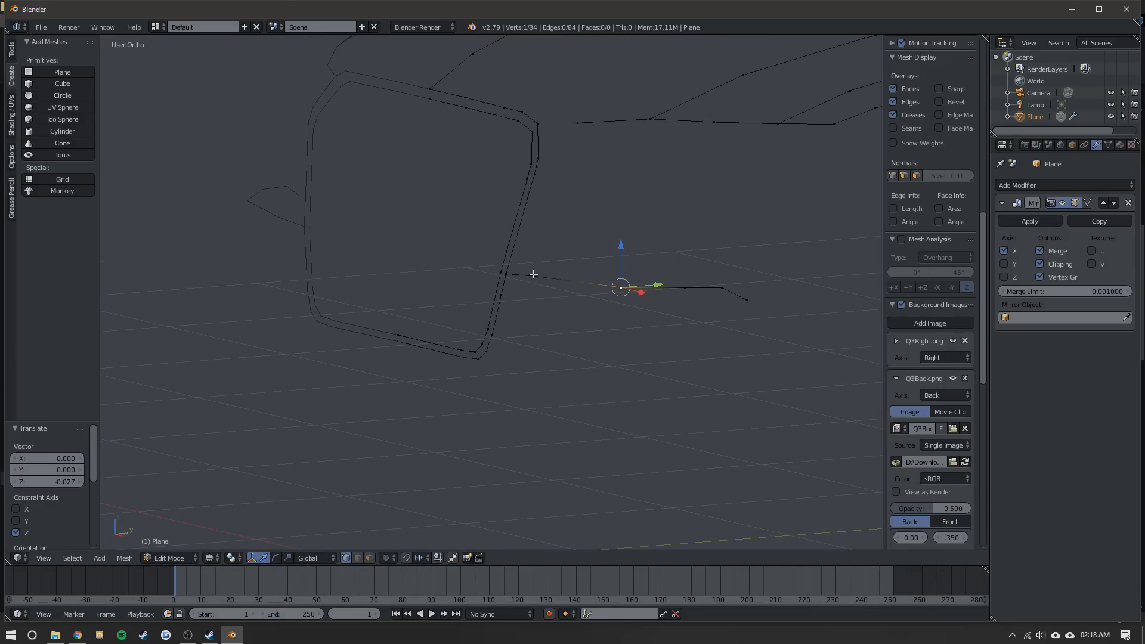
# - Move three bumper crease vertices inward along X to fit the top blueprint, shifting the last one by -0.017
pyautogui.press('KP_7')
pyautogui.moveTo(666, 219); pyautogui.dragTo(621, 219)
pyautogui.rightClick(677, 174)
pyautogui.moveTo(718, 175); pyautogui.dragTo(685, 175)
pyautogui.rightClick(699, 141)
pyautogui.moveTo(723, 140); pyautogui.dragTo(718, 140)
# - Select the whole five-vertex bumper crease chain and shift it slightly backward along Y in top view
pyautogui.rightClick(705, 116)
pyautogui.scroll(-1, 537, 239)
pyautogui.keyDown('shift'); pyautogui.moveTo(495, 235); pyautogui.dragTo(428, 341, button='middle'); pyautogui.keyUp('shift')
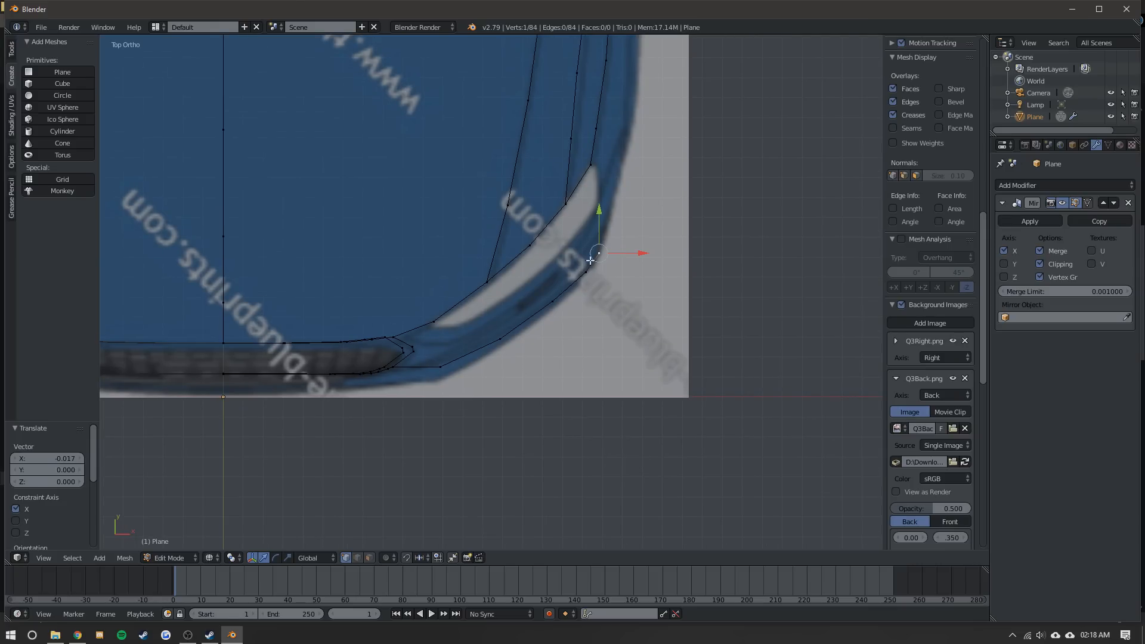
pyautogui.keyDown('ctrl'); pyautogui.rightClick(440, 366); pyautogui.keyUp('ctrl')
pyautogui.press('g')
pyautogui.press('y')
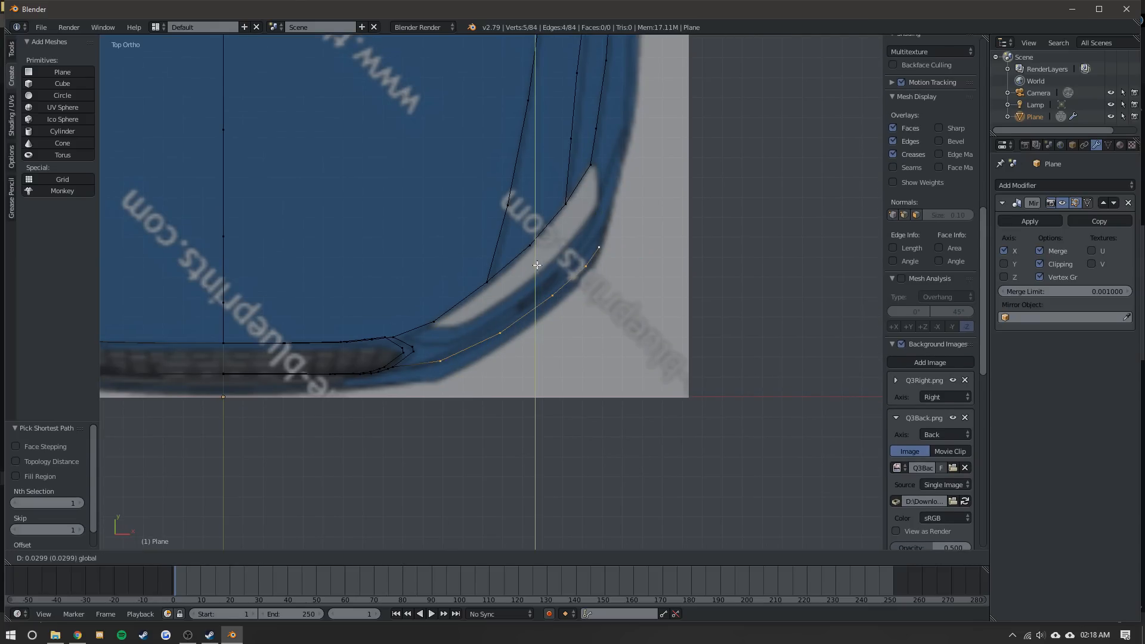
pyautogui.click(538, 261)
# - Adjust the height of the bumper crease vertex nearest the grille along Z to match the front blueprint
pyautogui.press('Tab')
pyautogui.moveTo(511, 310); pyautogui.dragTo(501, 231, button='middle')
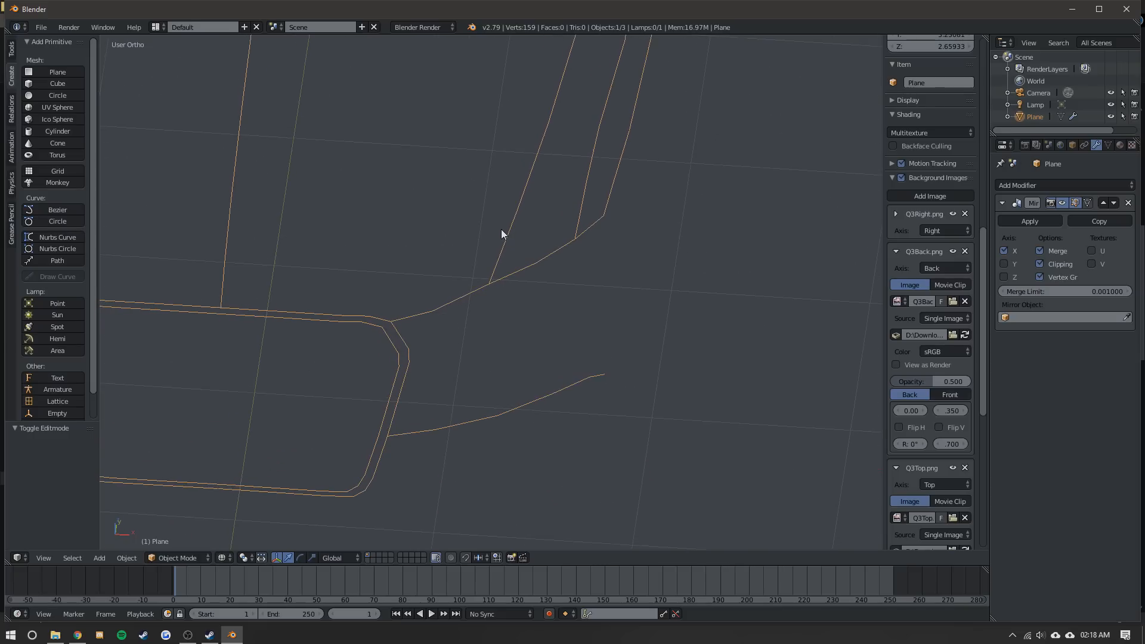
pyautogui.press('Tab')
pyautogui.press('KP_1')
pyautogui.scroll(1, 583, 342)
pyautogui.keyDown('shift'); pyautogui.moveTo(583, 341); pyautogui.dragTo(507, 221, button='middle'); pyautogui.keyUp('shift')
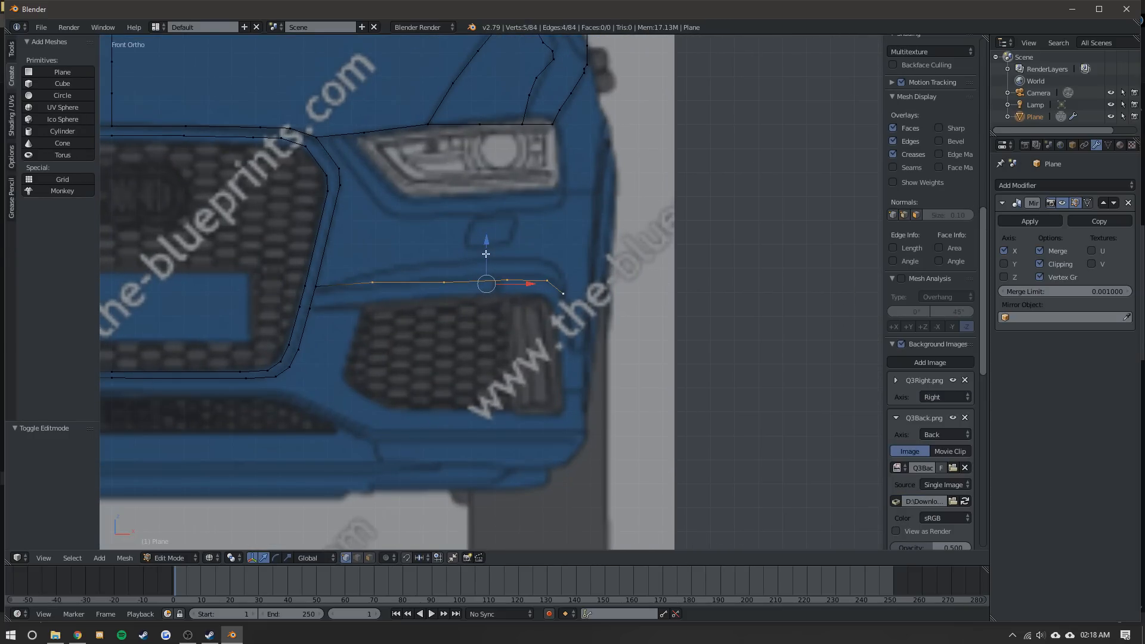
pyautogui.rightClick(372, 283)
pyautogui.press('g')
pyautogui.press('z')
pyautogui.click(372, 248)
pyautogui.moveTo(372, 256); pyautogui.dragTo(373, 254)
# - Slide the two grille outline vertices at the crease's start slightly down along the grille frame
pyautogui.rightClick(318, 284)
pyautogui.keyDown('shift'); pyautogui.rightClick(304, 285); pyautogui.keyUp('shift')
pyautogui.press('g')
pyautogui.press('g')
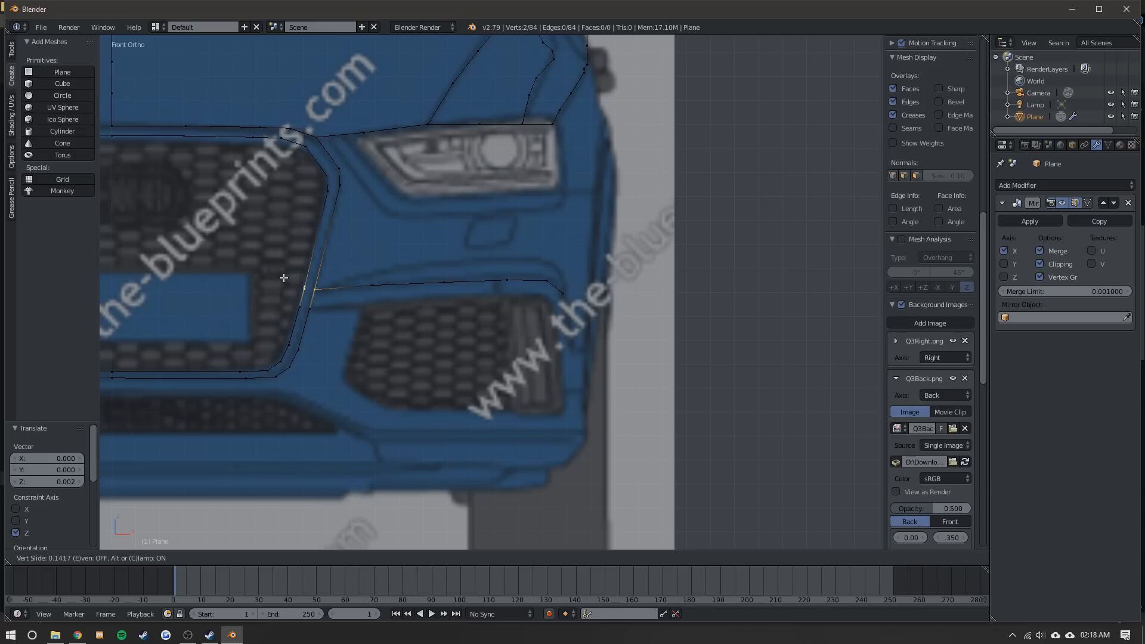
pyautogui.click(283, 278)
# - Duplicate the four bumper crease vertices beside the grille and raise the copy along Z to start the upper crease line
pyautogui.rightClick(367, 284)
pyautogui.keyDown('ctrl'); pyautogui.rightClick(557, 271); pyautogui.keyUp('ctrl')
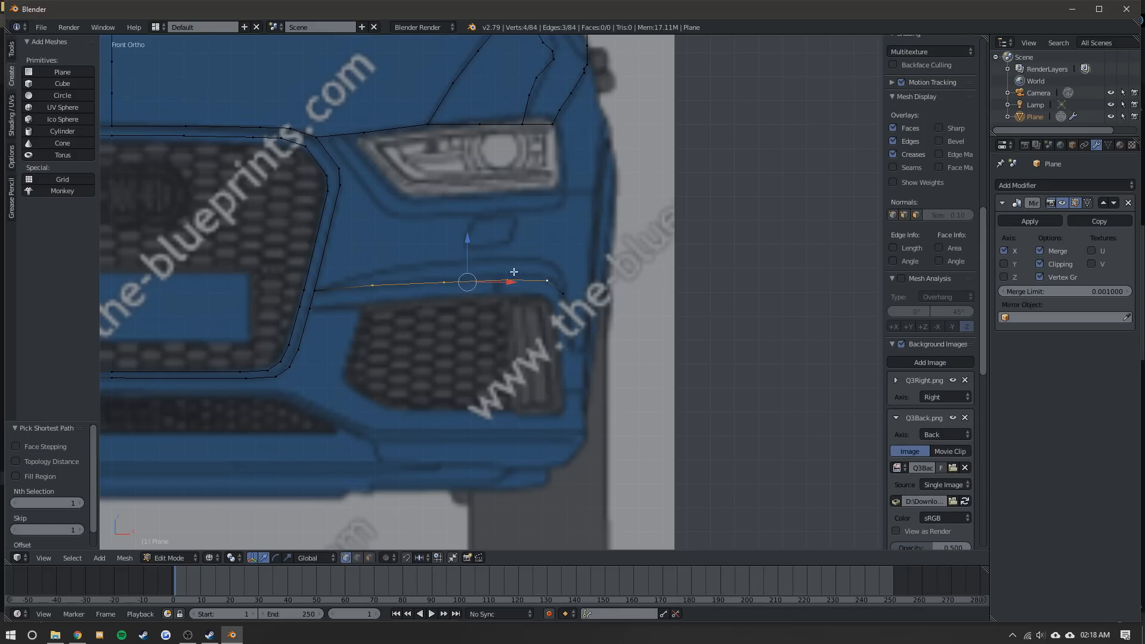
pyautogui.hotkey('shift', 'd')
pyautogui.rightClick(464, 261)
pyautogui.moveTo(470, 256); pyautogui.dragTo(507, 229)
# - Raise the middle and outer upper crease vertices along Z to follow the blueprint curve, shifting the outermost one by 0.035
pyautogui.rightClick(443, 267)
pyautogui.rightClick(504, 263)
pyautogui.click(503, 244)
pyautogui.moveTo(507, 230); pyautogui.dragTo(451, 273, button='middle')
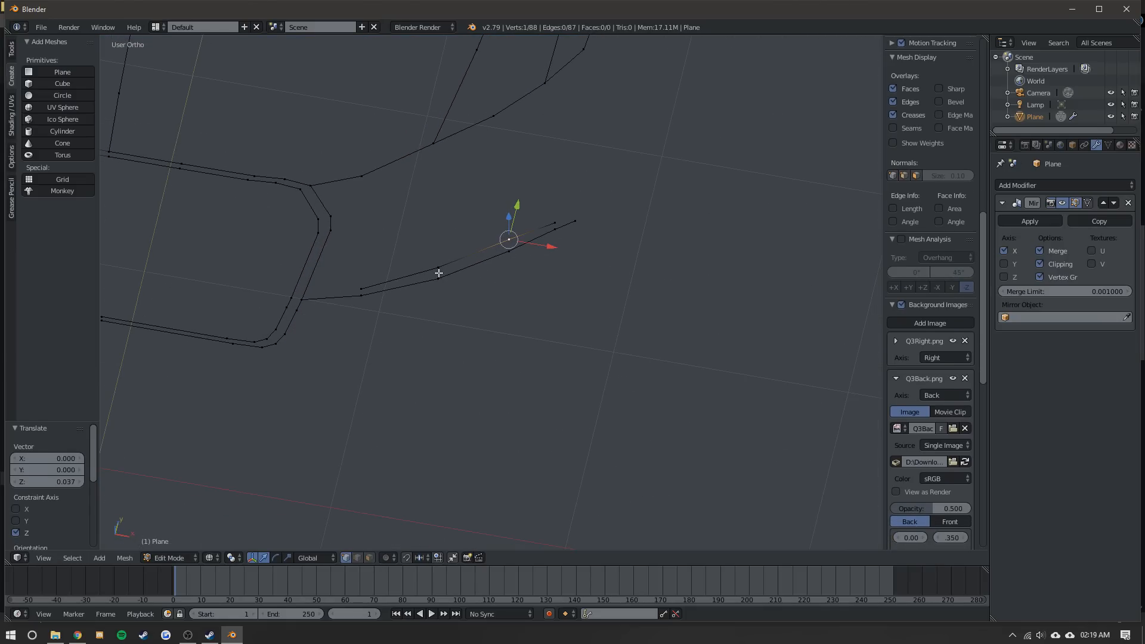
pyautogui.press('KP_1')
# - Extrude one vertex from the upper crease line's outer end around the bumper corner
pyautogui.press('e')
pyautogui.scroll(1, 539, 262)
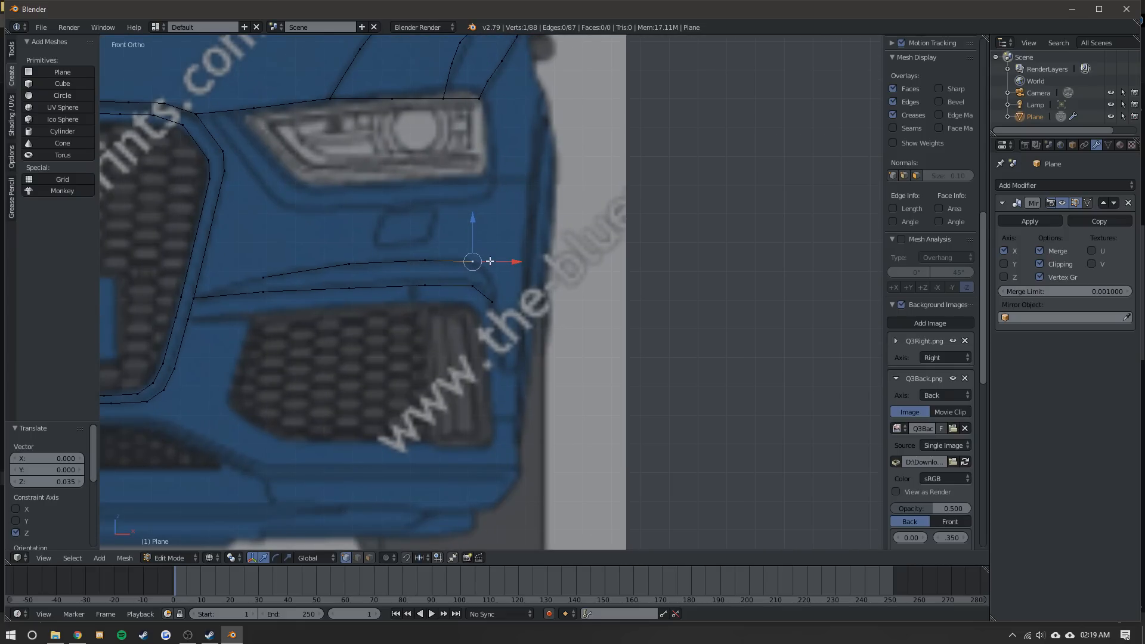
pyautogui.click(520, 280)
pyautogui.press('Tab')
pyautogui.press('Tab')
# - Move the upper crease line's new end vertex backward along Y onto the crease in side view
pyautogui.press('KP_3')
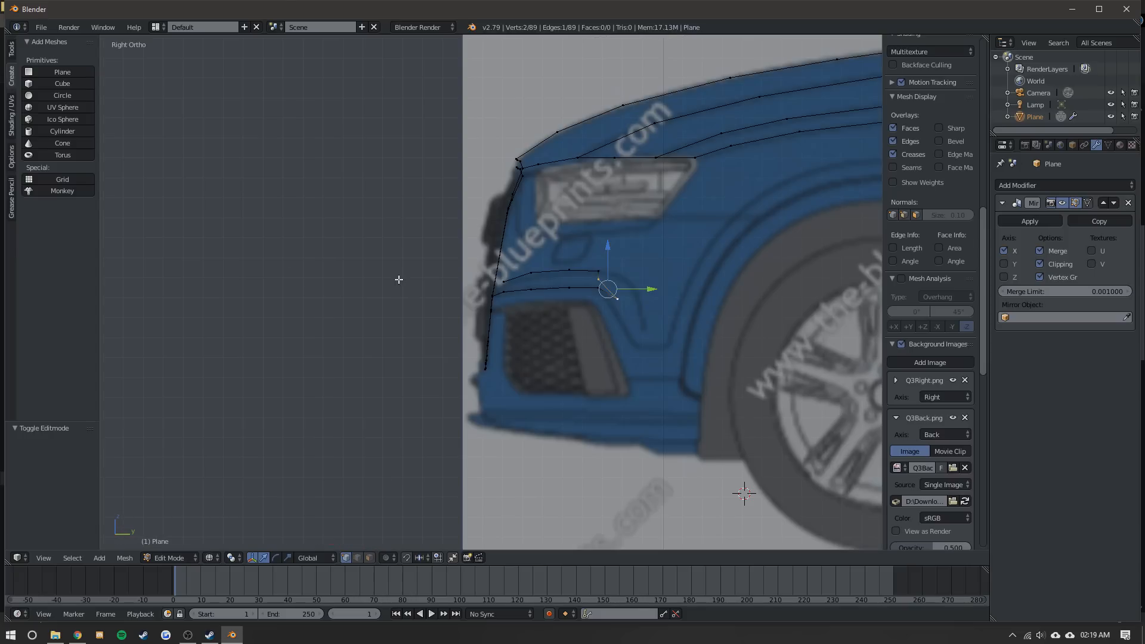
pyautogui.rightClick(598, 278)
pyautogui.press('g')
pyautogui.press('y')
pyautogui.click(632, 296)
# - Cut the edge linking the upper and lower crease lines and delete the new vertex to separate the lines
pyautogui.hotkey('ctrl', 'r')
pyautogui.doubleClick(627, 291)
pyautogui.press('x')
pyautogui.click(537, 267)
# - Extrude two vertices down from the upper crease line's end along the bumper side, shifting the last one 0.007 along Y
pyautogui.rightClick(624, 285)
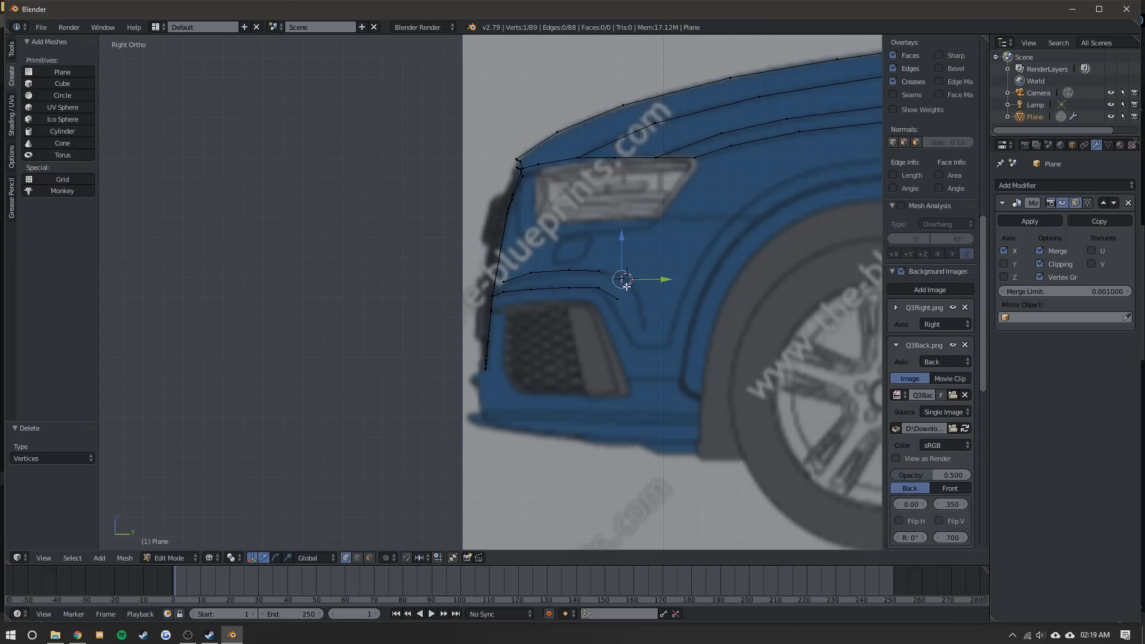
pyautogui.press('e')
pyautogui.click(658, 334)
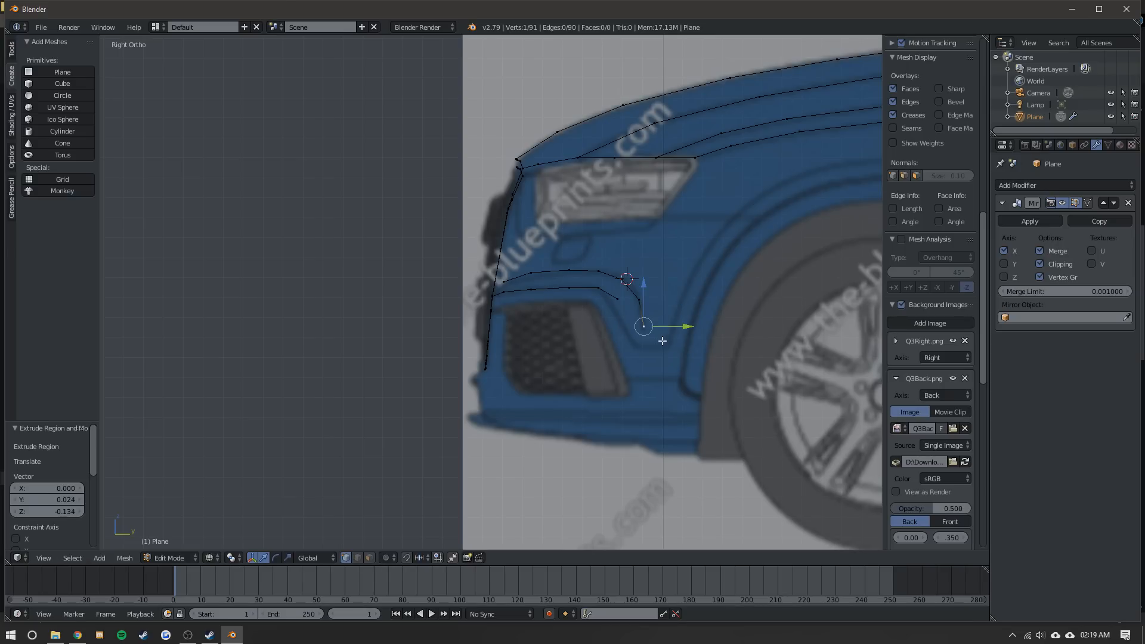
pyautogui.scroll(1, 576, 288)
pyautogui.press('g')
pyautogui.press('y')
# - Shift the lower crease line's end vertex 0.007 along Y and -0.022 along Z, and extrude two vertices down from it
pyautogui.rightClick(542, 267)
pyautogui.moveTo(577, 288); pyautogui.dragTo(553, 283)
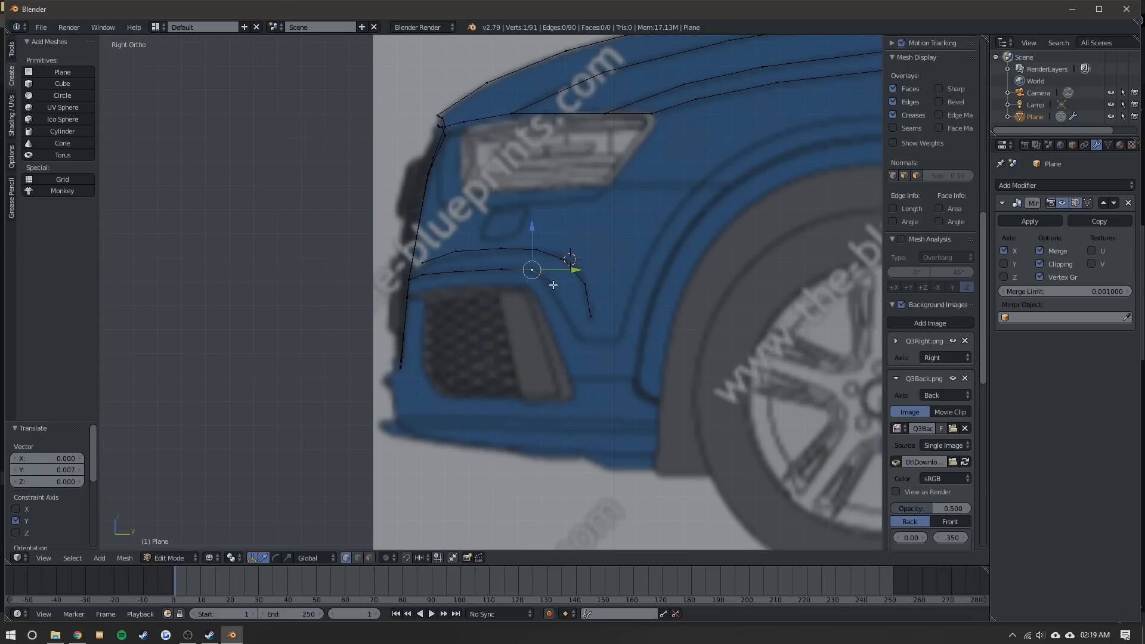
pyautogui.press('e')
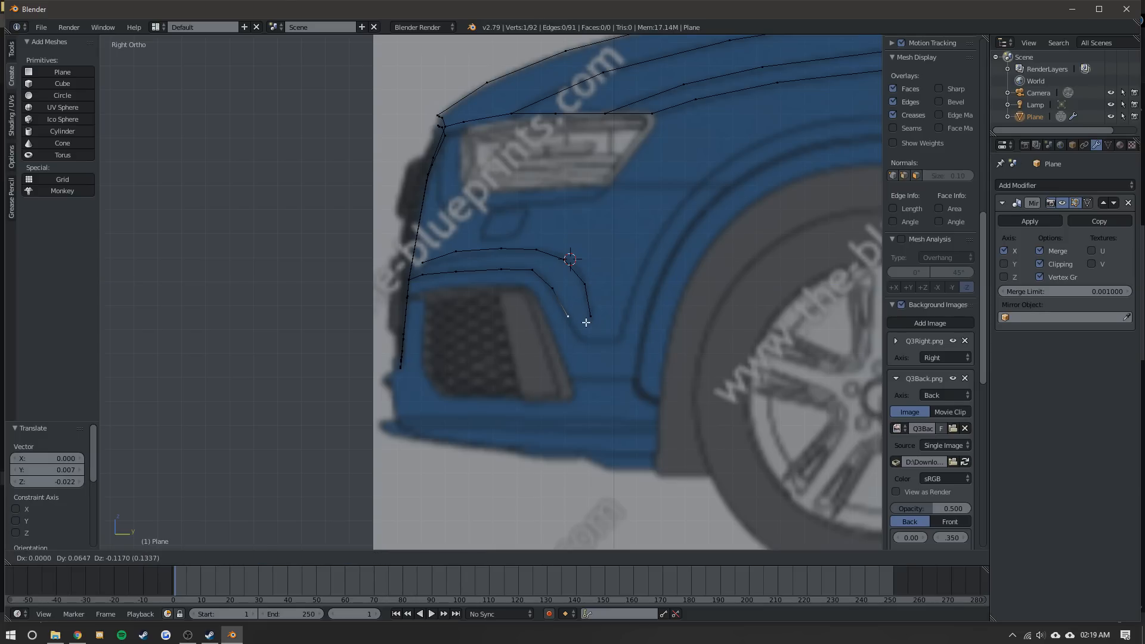
pyautogui.click(586, 323)
pyautogui.press('e')
pyautogui.click(596, 342)
# - Move the lower crease line's last vertex outward along X to match the front blueprint
pyautogui.press('Tab')
pyautogui.moveTo(584, 301); pyautogui.dragTo(572, 330, button='middle')
pyautogui.press('Tab')
pyautogui.press('KP_1')
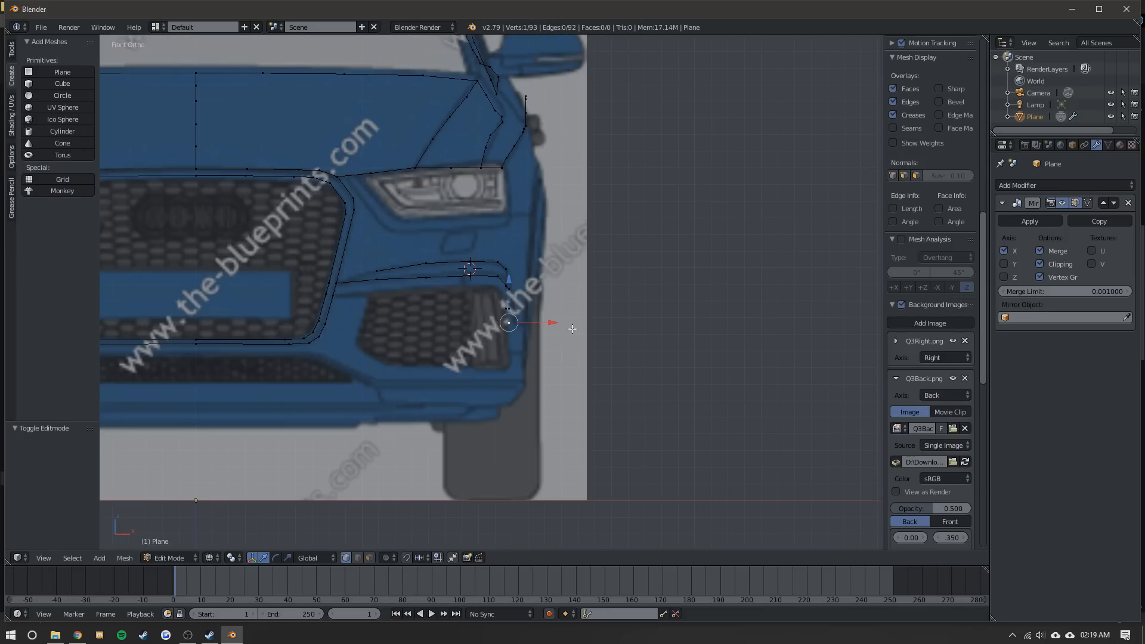
pyautogui.scroll(3, 573, 329)
pyautogui.moveTo(555, 344); pyautogui.dragTo(555, 317)
pyautogui.rightClick(513, 321)
pyautogui.hotkey('ctrl', 'z')
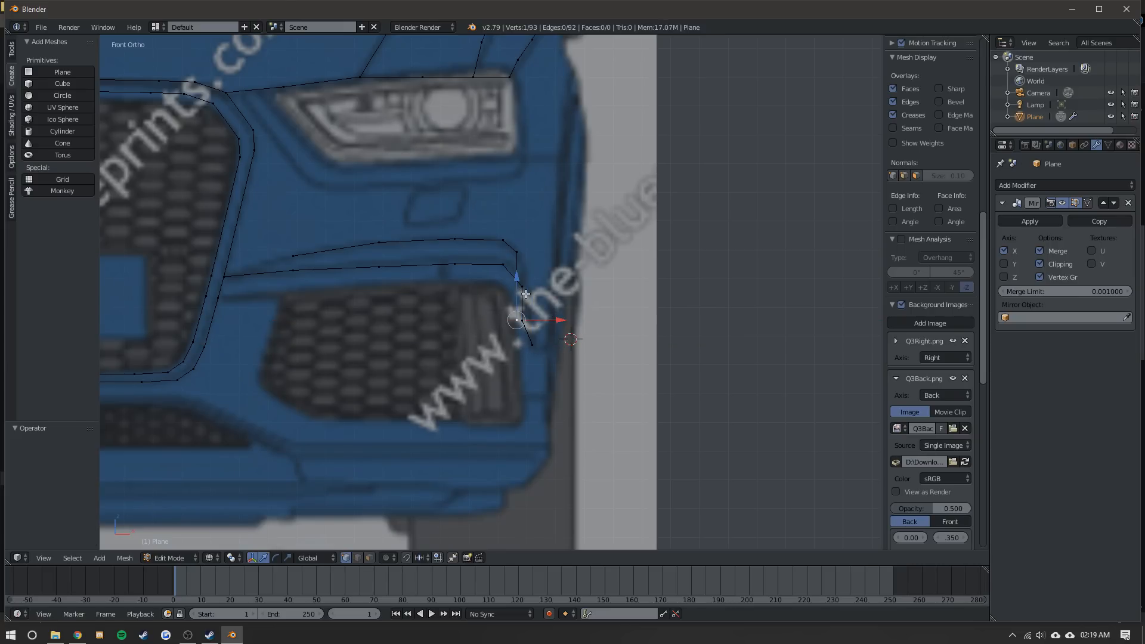
# - Move the lower crease line's corner vertex and the upper line's end vertex outward along X in front view
pyautogui.rightClick(523, 285)
pyautogui.moveTo(527, 284); pyautogui.dragTo(521, 289, button='middle')
pyautogui.press('KP_3')
pyautogui.press('KP_6')
pyautogui.press('KP_3')
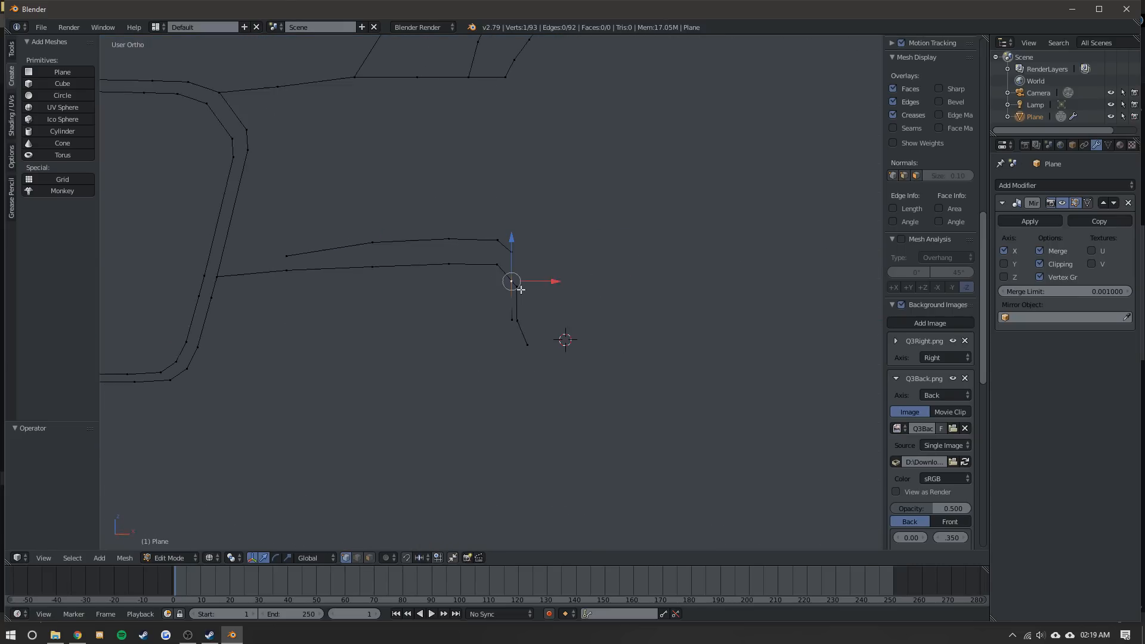
pyautogui.press('KP_1')
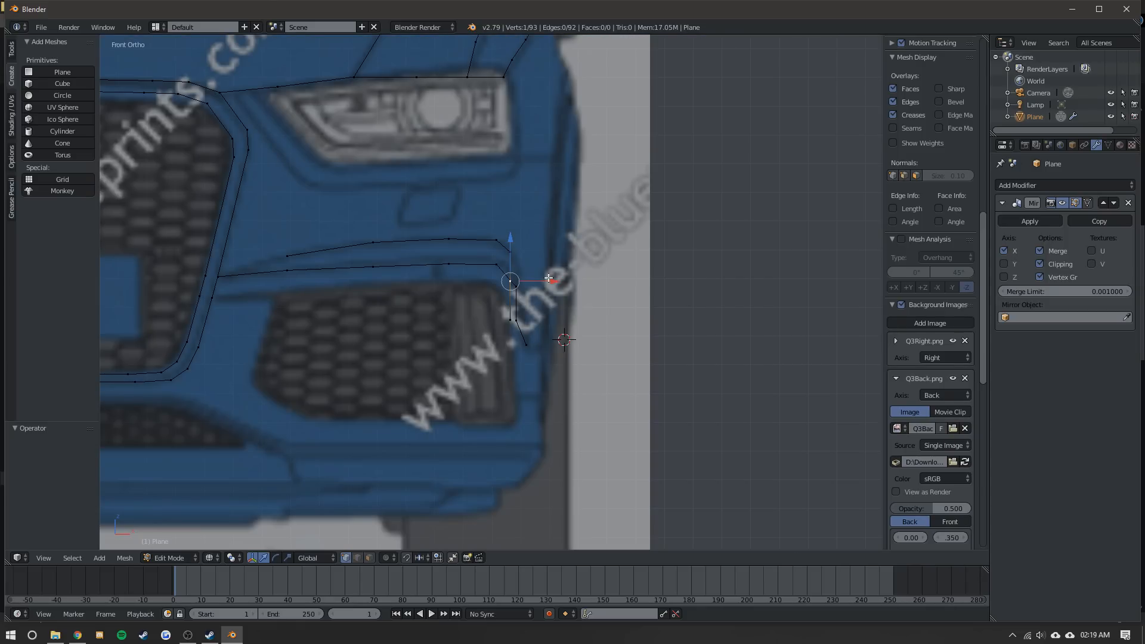
pyautogui.moveTo(550, 278); pyautogui.dragTo(560, 278)
pyautogui.rightClick(509, 321)
pyautogui.moveTo(551, 320)
pyautogui.mouseDown()
pyautogui.moveTo(566, 320)
pyautogui.moveTo(555, 324)
pyautogui.mouseUp()
pyautogui.rightClick(520, 324)
# - Connect the inner end vertex of the upper bumper crease line to the lower crease line with an edge
pyautogui.press('Tab')
pyautogui.scroll(-3, 440, 262)
pyautogui.press('Tab')
pyautogui.rightClick(374, 269)
pyautogui.keyDown('shift'); pyautogui.rightClick(342, 276); pyautogui.keyUp('shift')
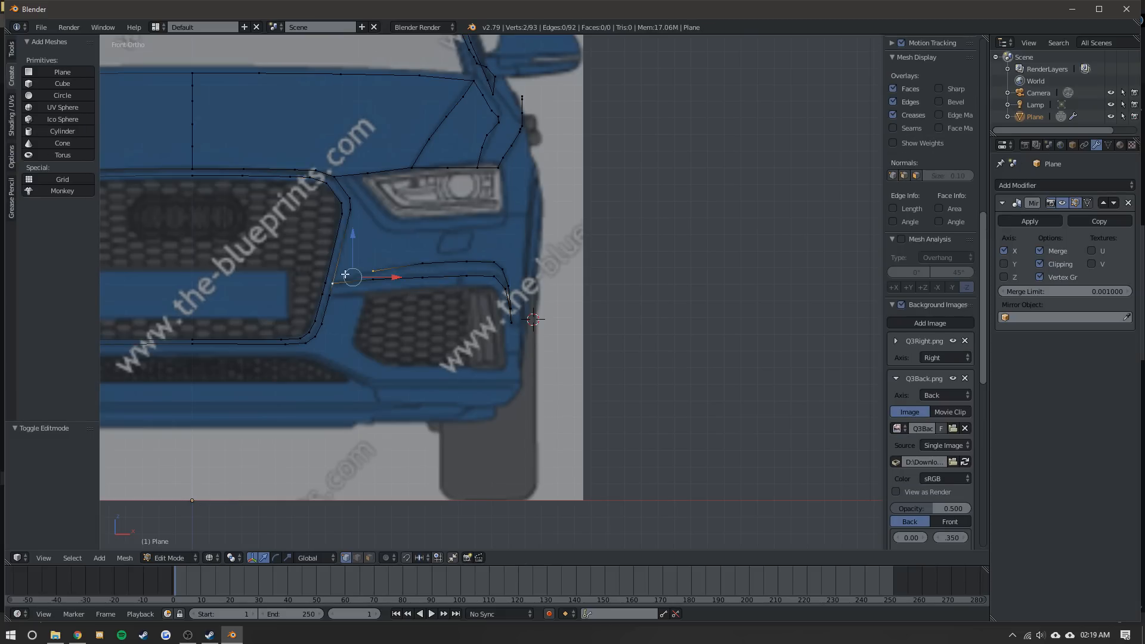
pyautogui.press('f')
# - Extrude one vertex in right view from the lower crease line's end rearward toward the front wheel arch
pyautogui.press('KP_3')
pyautogui.hotkey('shift', 'c')
pyautogui.scroll(8, 547, 368)
pyautogui.keyDown('shift'); pyautogui.moveTo(530, 369); pyautogui.dragTo(524, 128, button='middle'); pyautogui.keyUp('shift')
pyautogui.scroll(4, 543, 282)
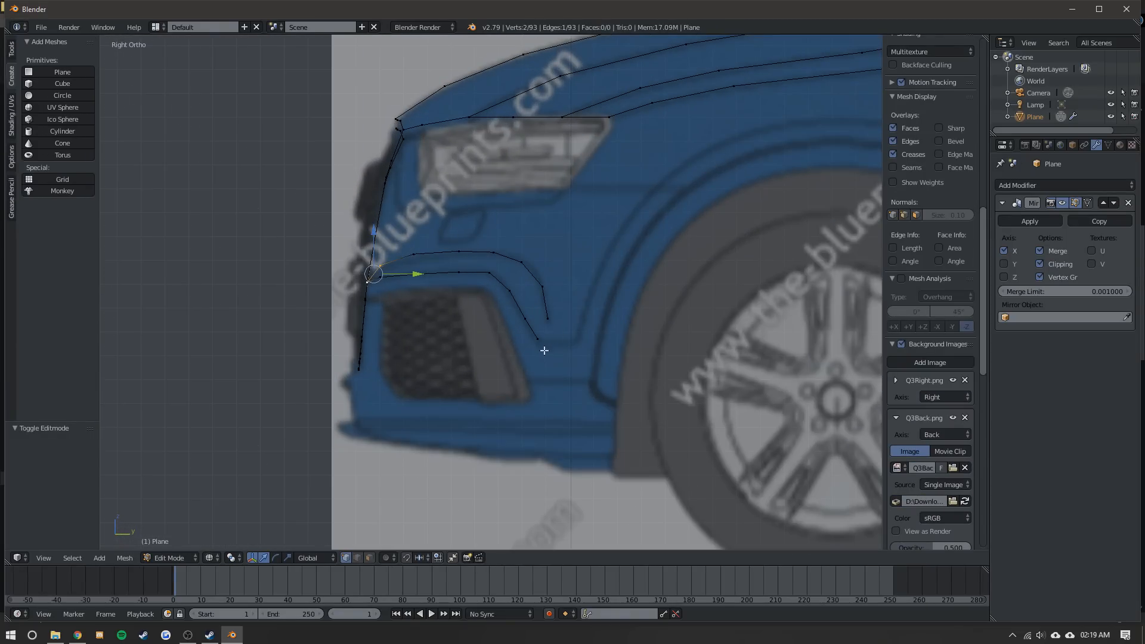
pyautogui.rightClick(538, 338)
pyautogui.scroll(-4, 423, 275)
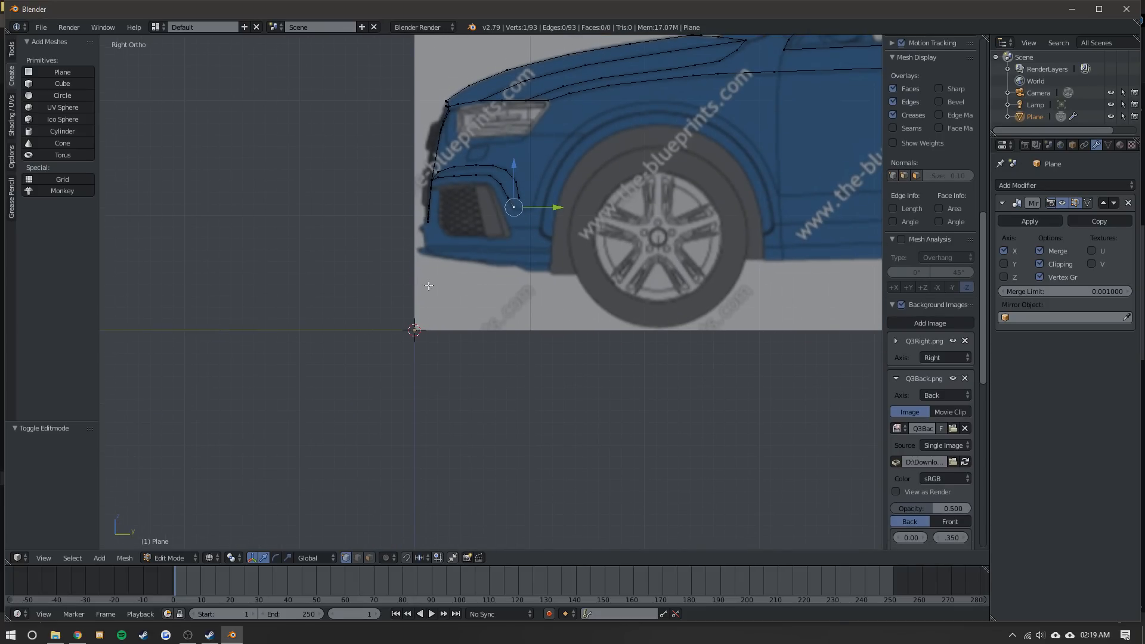
pyautogui.keyDown('shift'); pyautogui.moveTo(428, 286); pyautogui.dragTo(399, 322, button='middle'); pyautogui.keyUp('shift')
pyautogui.scroll(4, 466, 177)
pyautogui.keyDown('shift'); pyautogui.moveTo(316, 327); pyautogui.dragTo(268, 457, button='middle'); pyautogui.keyUp('shift')
pyautogui.scroll(-3, 311, 390)
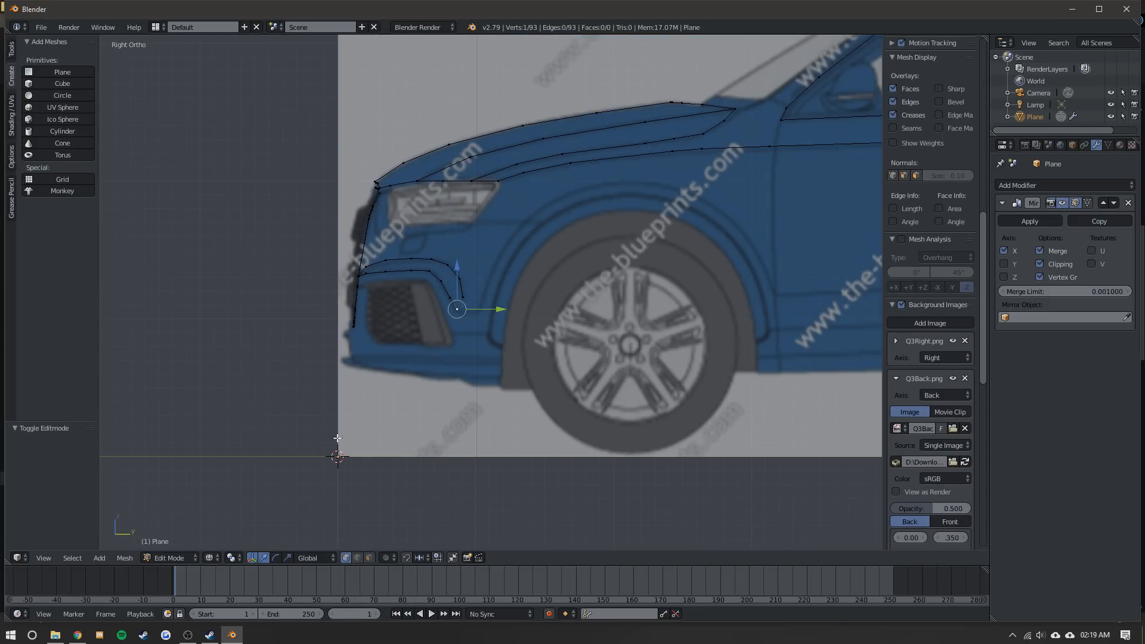
pyautogui.scroll(2, 462, 282)
pyautogui.press('Tab')
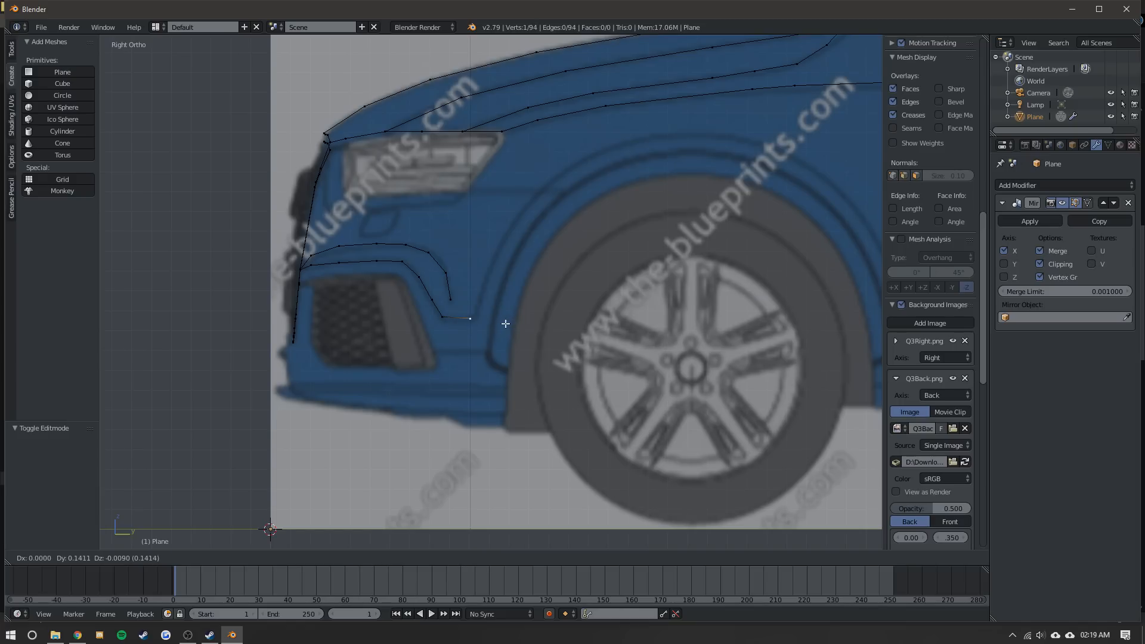
pyautogui.scroll(-5, 506, 223)
pyautogui.keyDown('shift'); pyautogui.moveTo(531, 185); pyautogui.dragTo(421, 205, button='middle'); pyautogui.keyUp('shift')
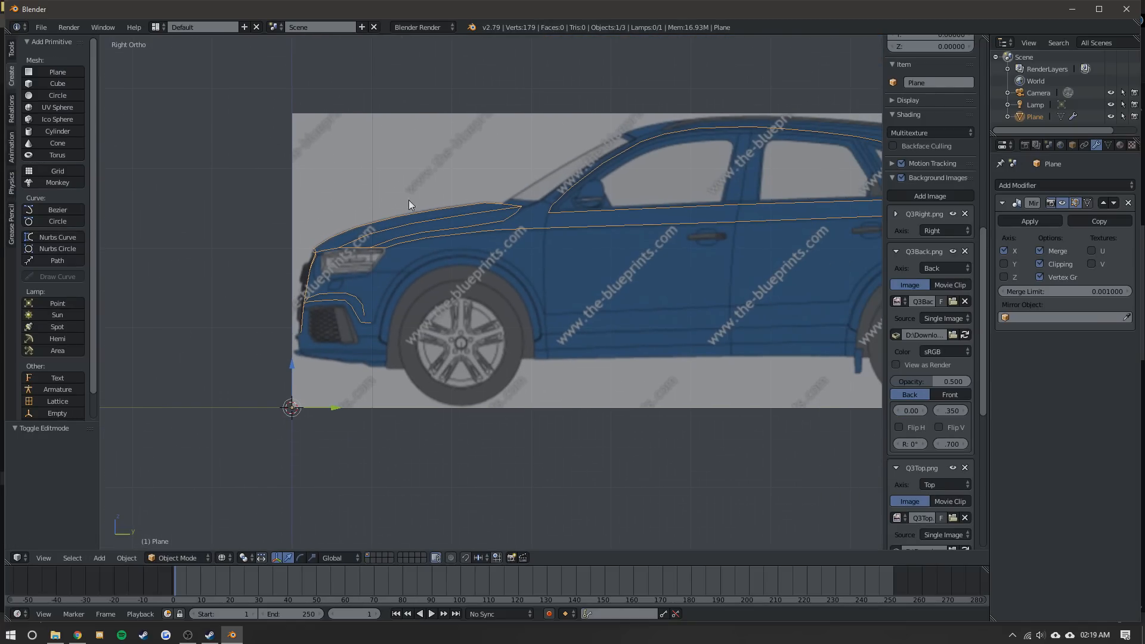
pyautogui.keyDown('shift'); pyautogui.moveTo(375, 254); pyautogui.dragTo(398, 226, button='middle'); pyautogui.keyUp('shift')
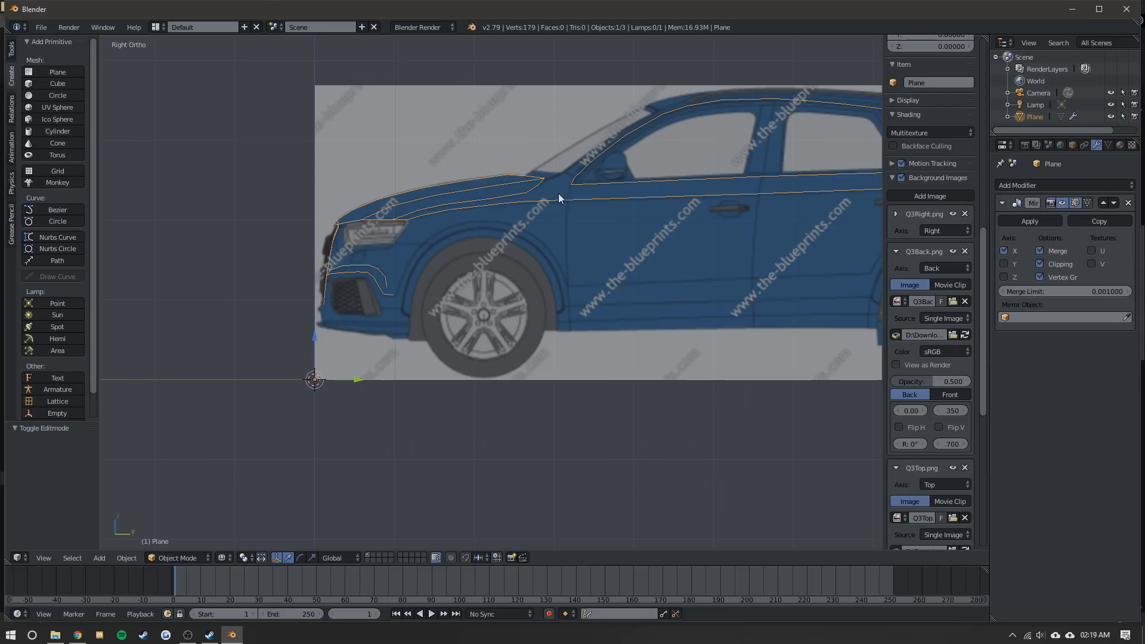
pyautogui.press('Tab')
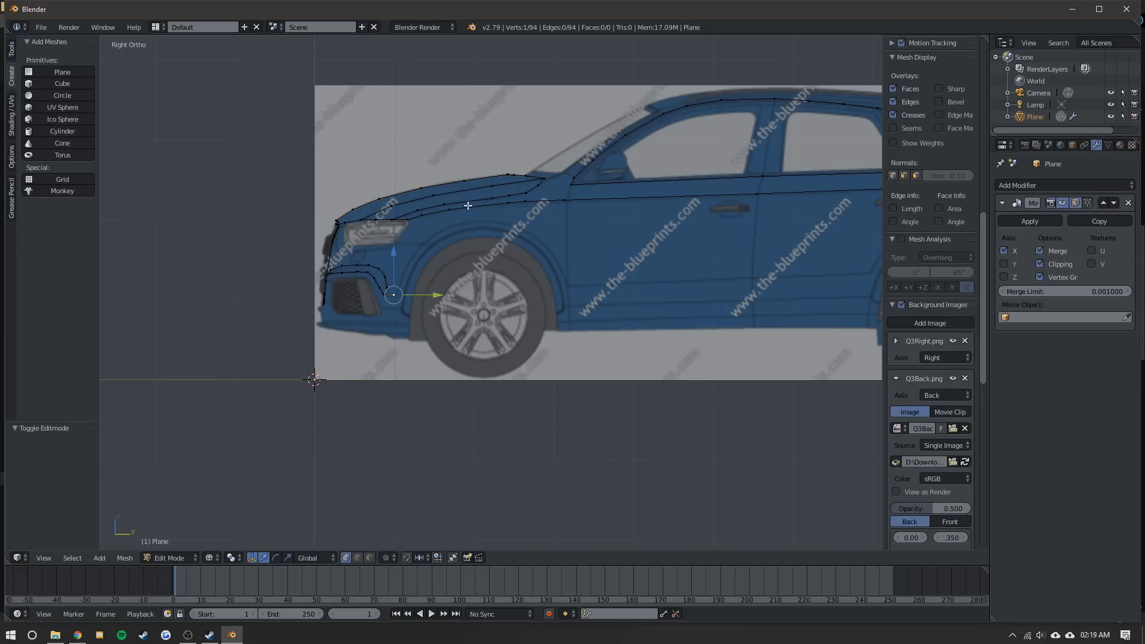
pyautogui.press('a')
pyautogui.scroll(-3, 580, 211)
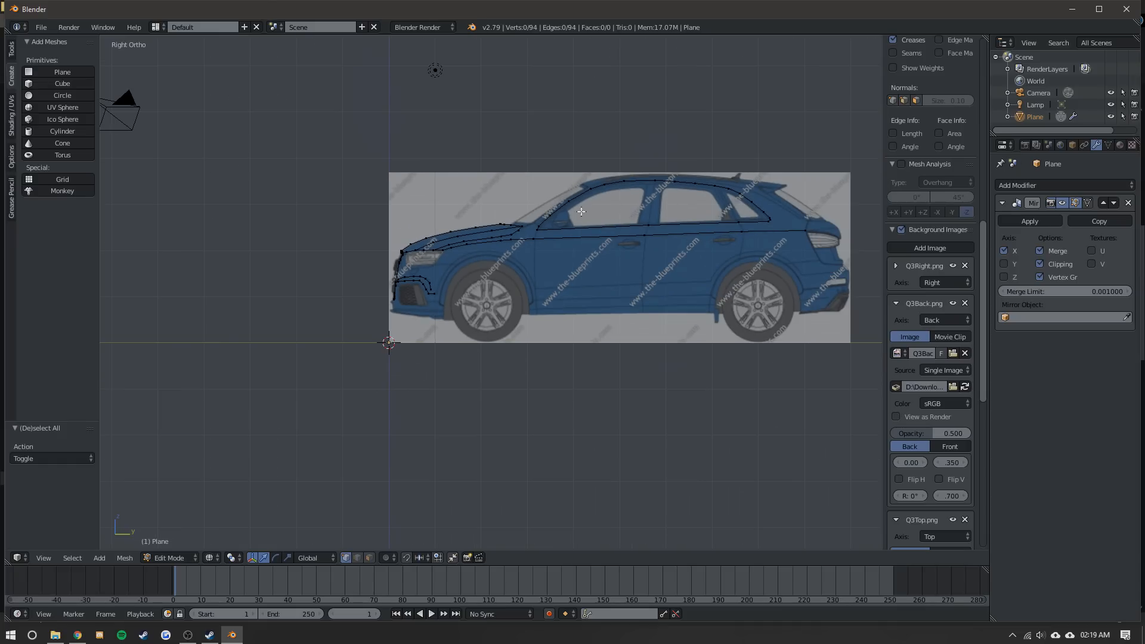
pyautogui.scroll(1, 536, 181)
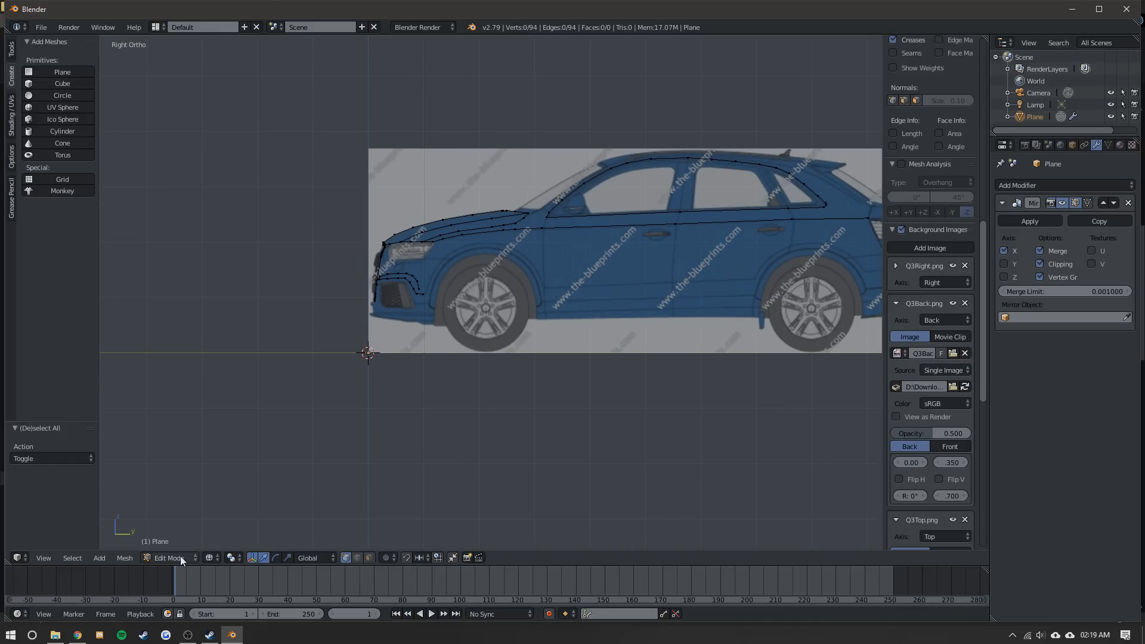
pyautogui.press('Tab')
pyautogui.press('Tab')
pyautogui.press('Tab')
pyautogui.press('Tab')
pyautogui.press('Tab')
pyautogui.press('Tab')
pyautogui.press('Tab')
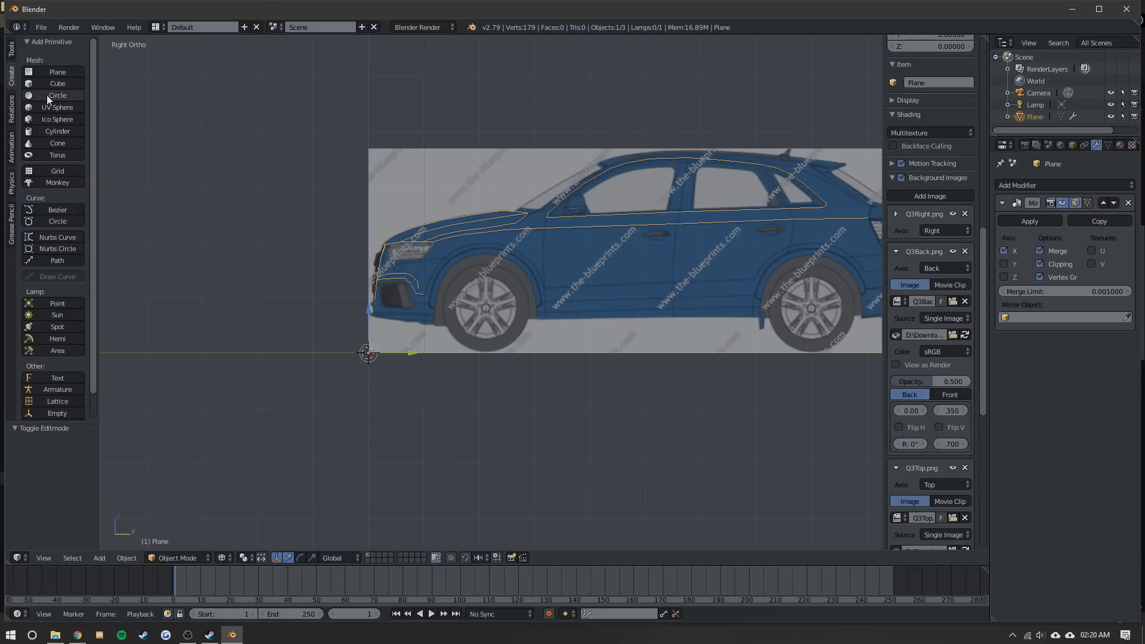
# - Add a 32-vertex circle of radius 1 to the mesh and move it 2.141 along Y and 1.022 along Z onto the front wheel
pyautogui.press('Tab')
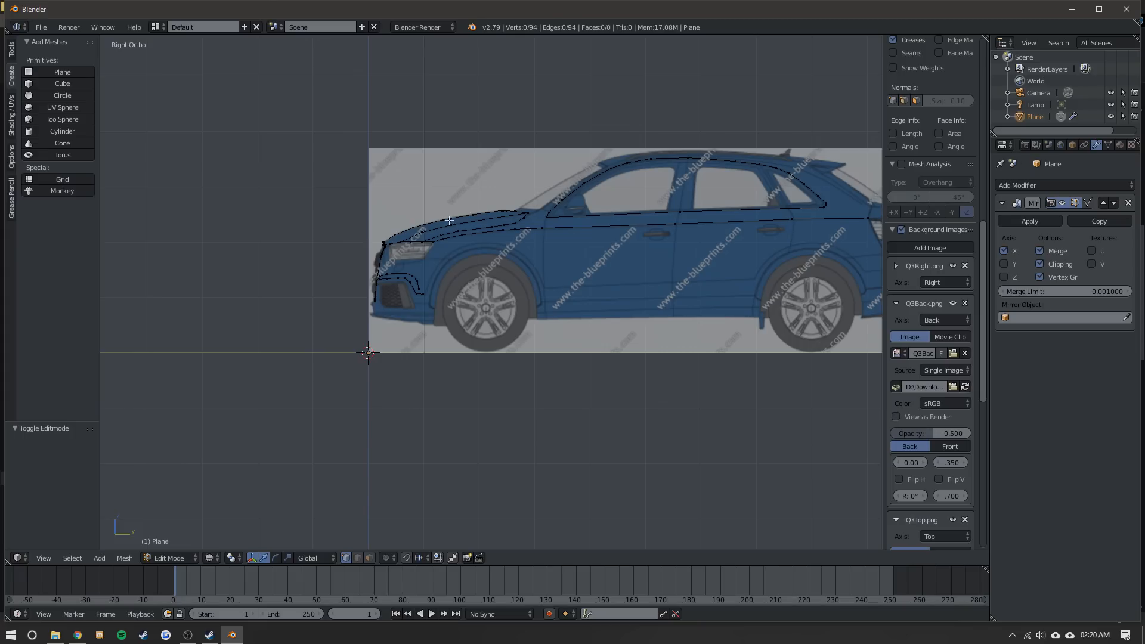
pyautogui.click(67, 96)
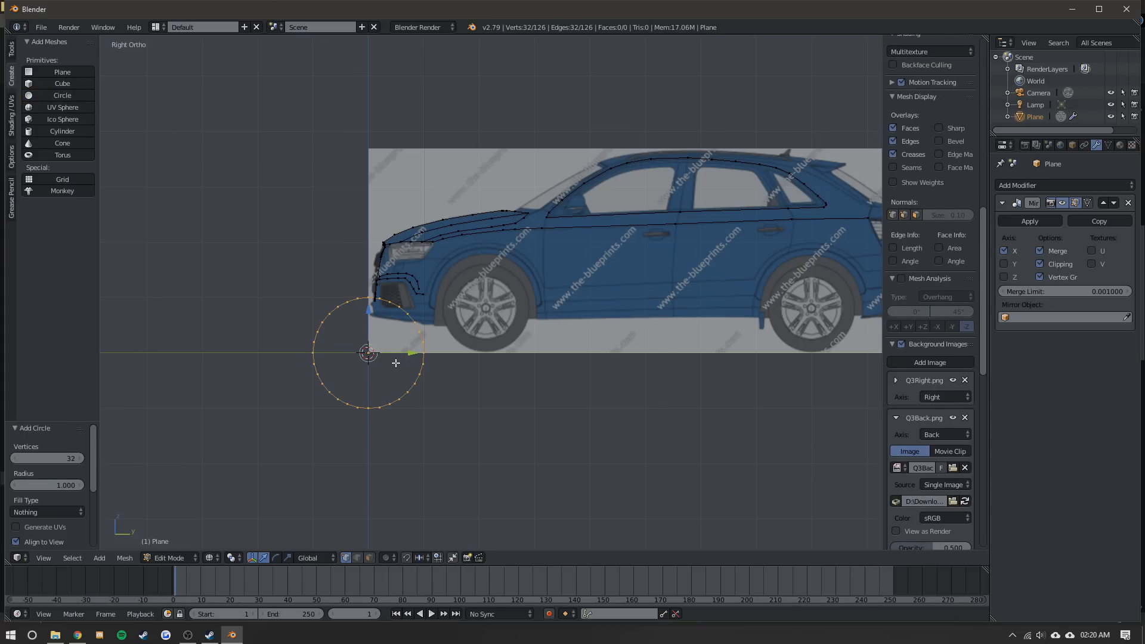
pyautogui.press('g')
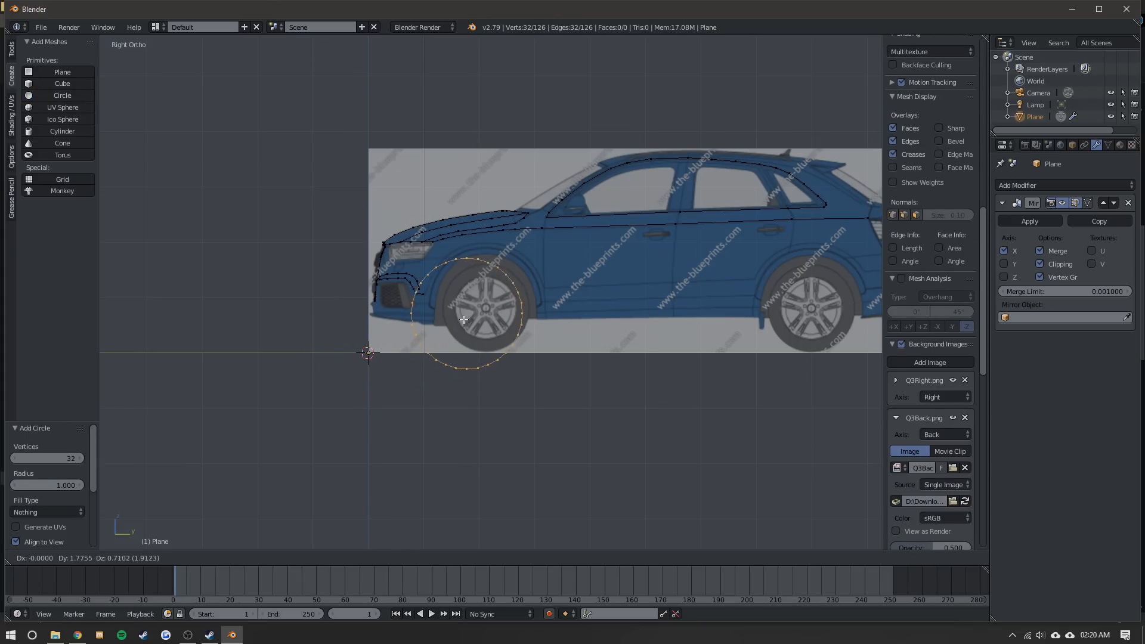
pyautogui.click(483, 314)
pyautogui.scroll(4, 517, 304)
pyautogui.scroll(1, 517, 305)
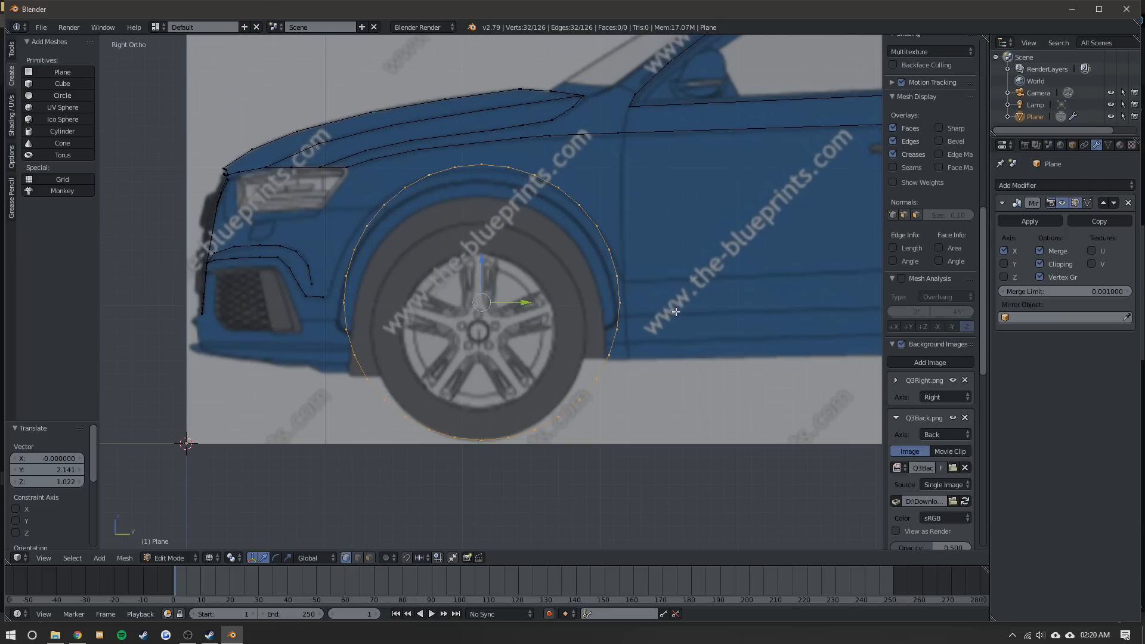
# - Scale and reposition the circle until it matches the outer line of the front wheel arch in the blueprint
pyautogui.press('g')
pyautogui.click(610, 309)
pyautogui.press('s')
pyautogui.click(618, 309)
pyautogui.press('g')
pyautogui.click(620, 310)
pyautogui.press('s')
pyautogui.click(626, 312)
pyautogui.press('g')
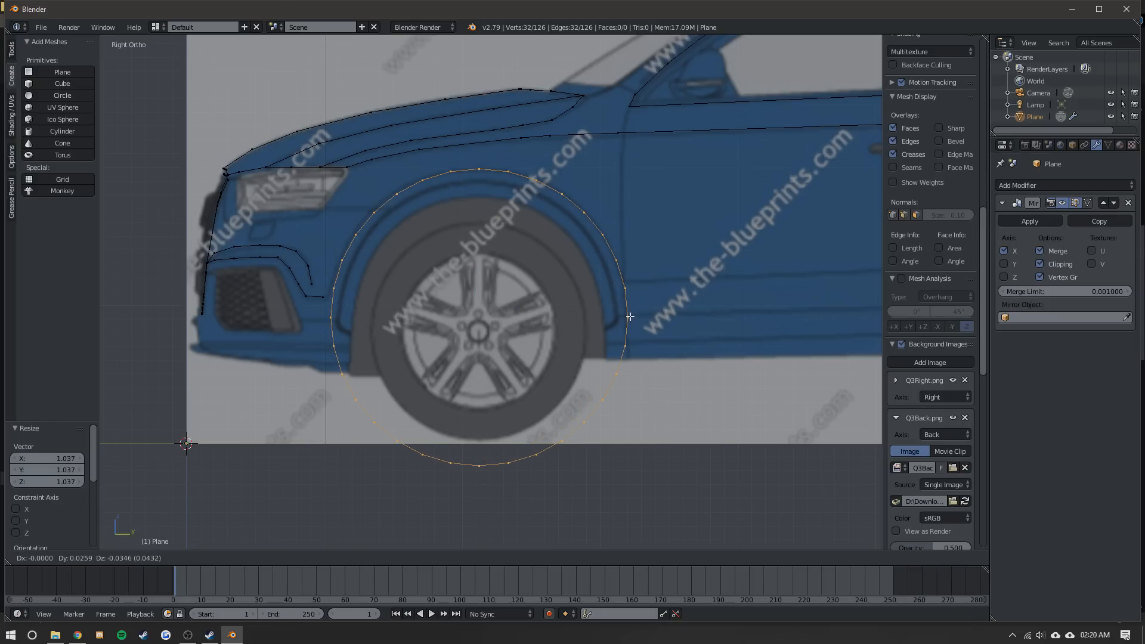
pyautogui.click(629, 316)
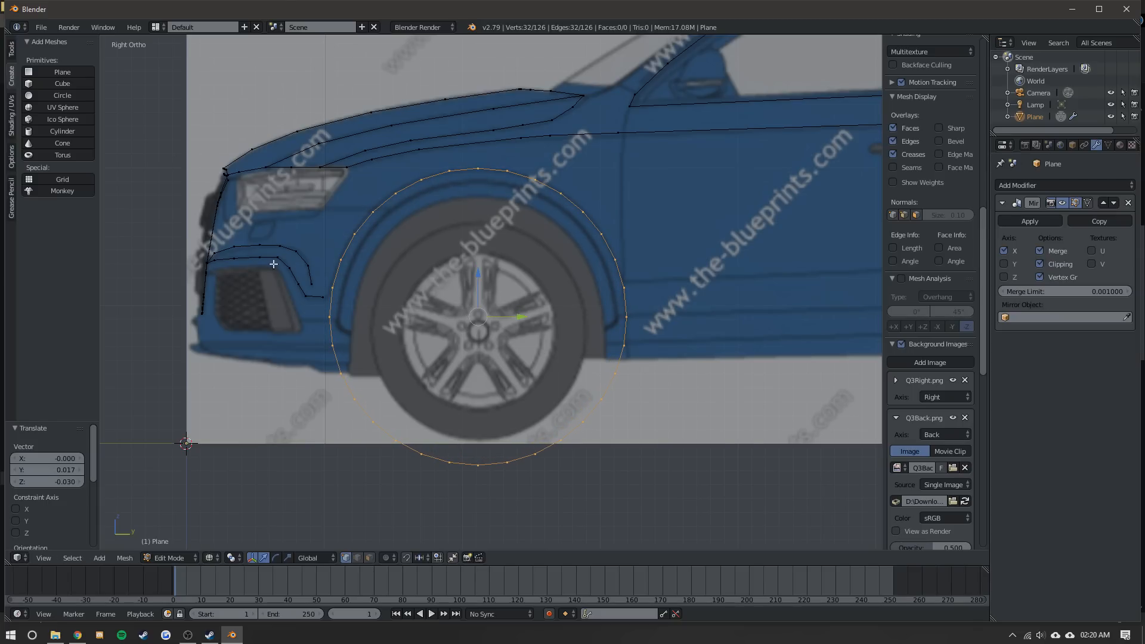
# - Try to move the wheel arch circle outward along X in top view
pyautogui.scroll(-3, 593, 316)
pyautogui.press('KP_7')
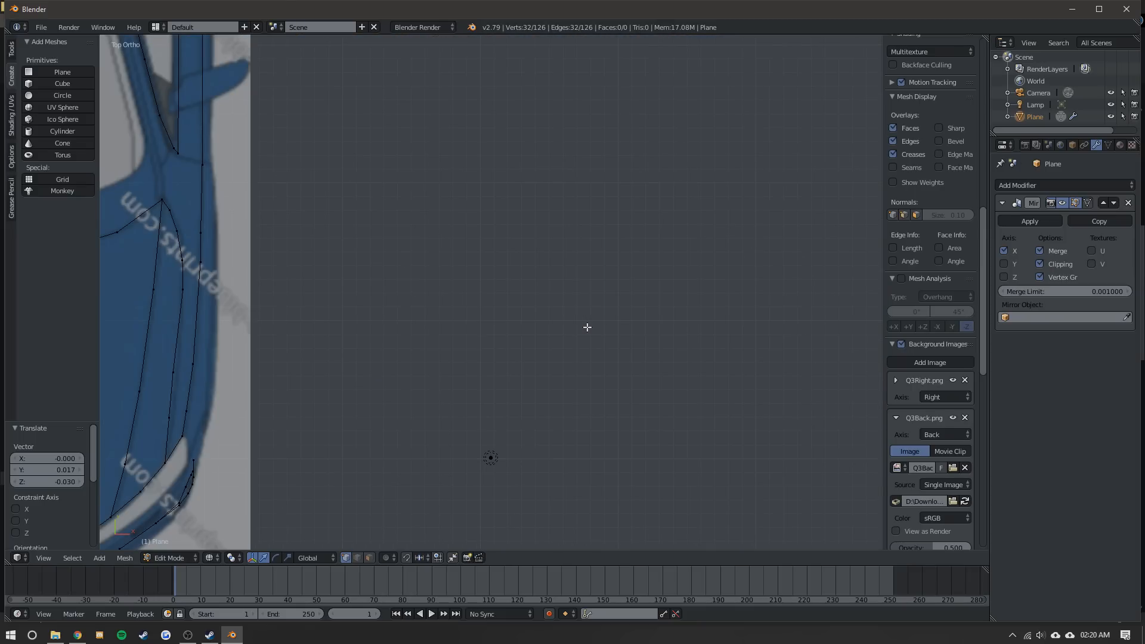
pyautogui.scroll(2, 329, 307)
pyautogui.press('g')
pyautogui.press('x')
pyautogui.click(333, 306)
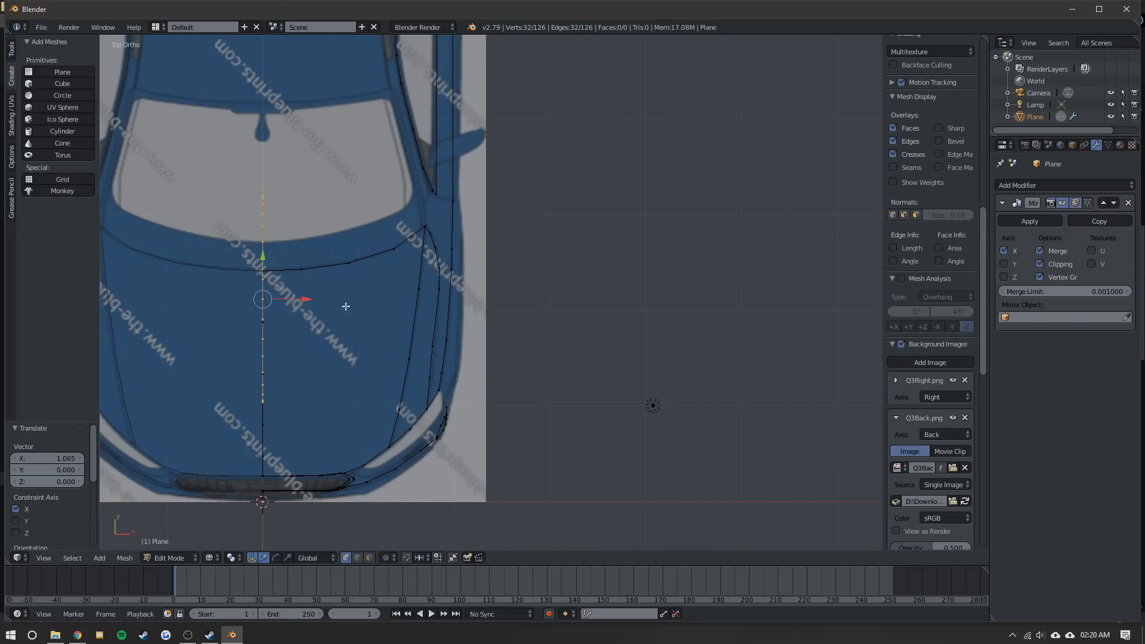
# - Turn off the mirror modifier's Clipping and move the wheel arch circle 2.024 along X to the body side
pyautogui.click(1039, 263)
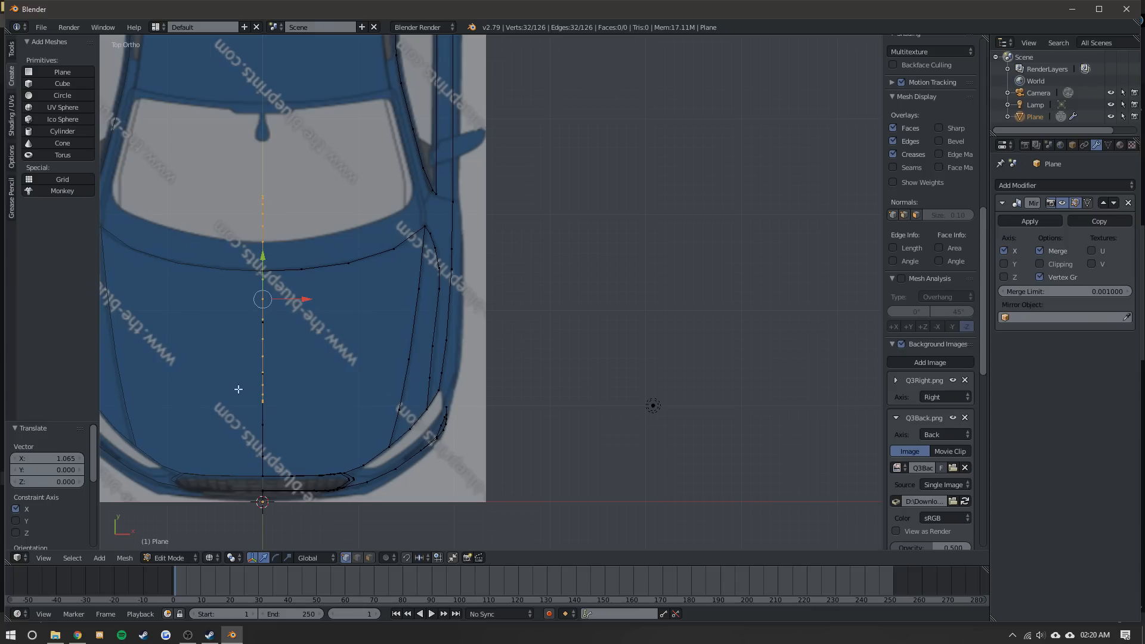
pyautogui.press('g')
pyautogui.press('x')
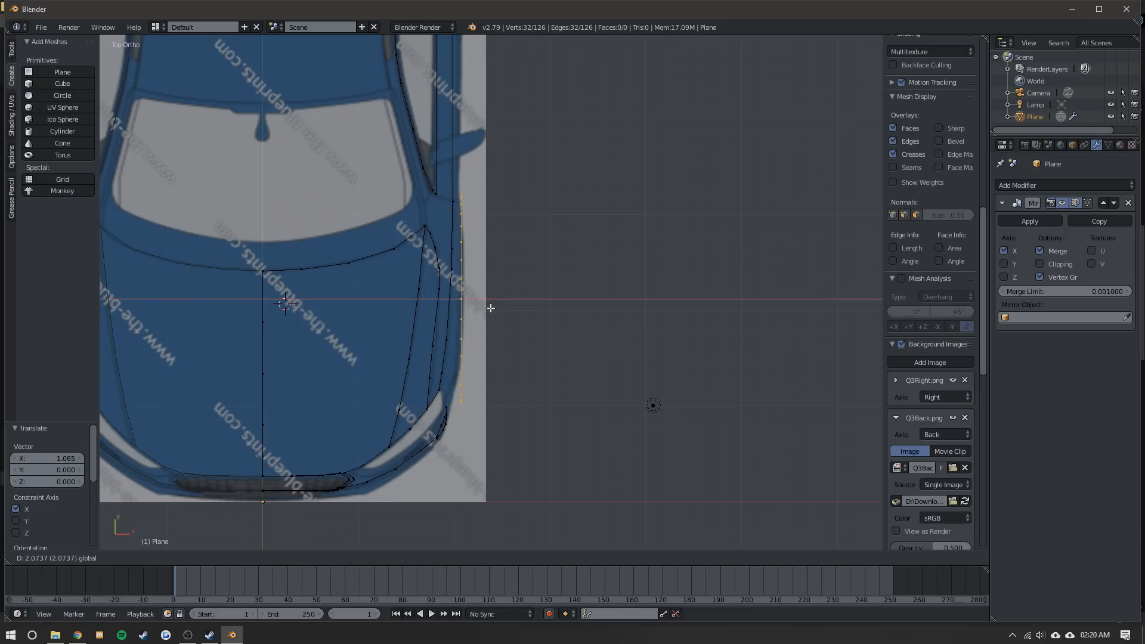
pyautogui.click(485, 307)
# - Rotate the wheel arch circle 5.81° in top view and shift it 0.037 along X
pyautogui.press('r')
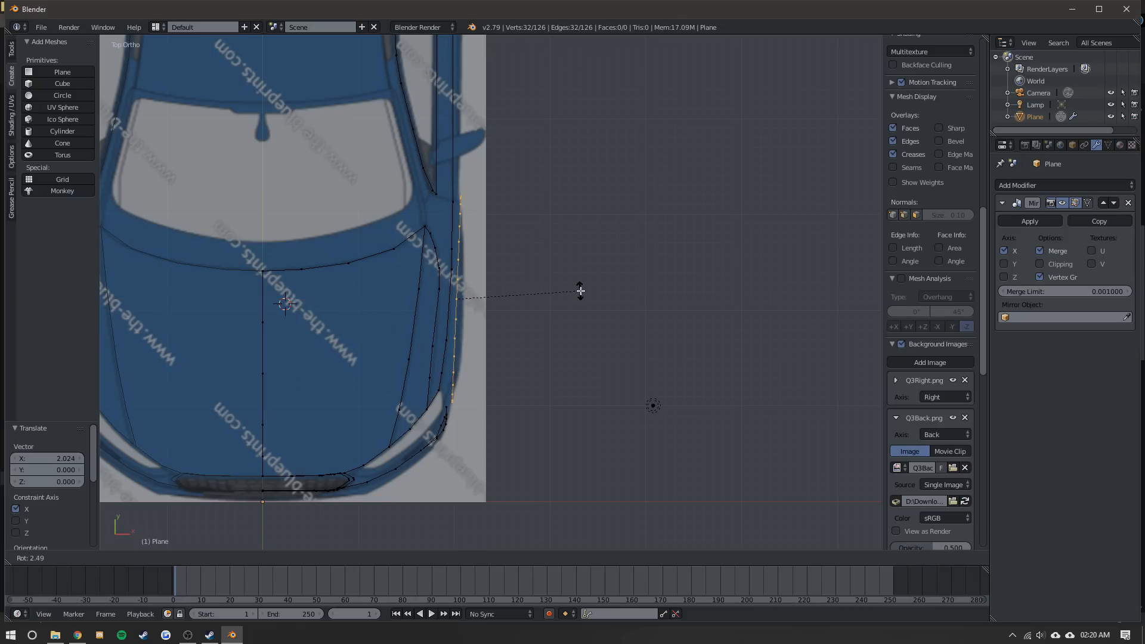
pyautogui.click(586, 293)
pyautogui.press('g')
pyautogui.press('x')
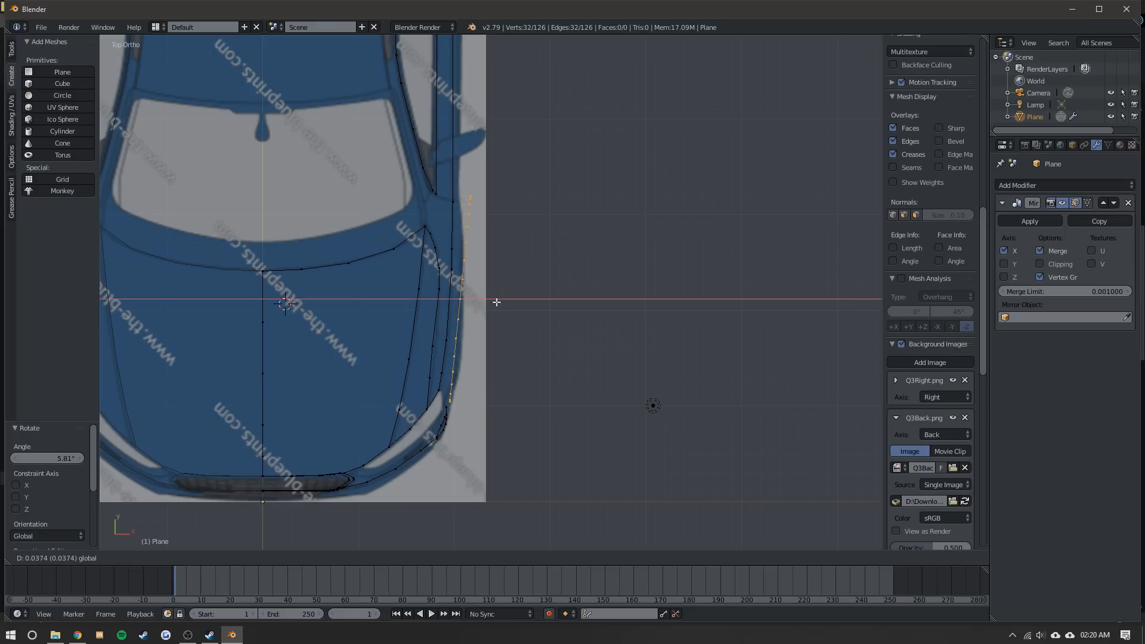
pyautogui.click(496, 302)
# - Tilt the wheel arch circle 3.97° in front view and move it -0.047 along X
pyautogui.press('KP_3')
pyautogui.press('KP_1')
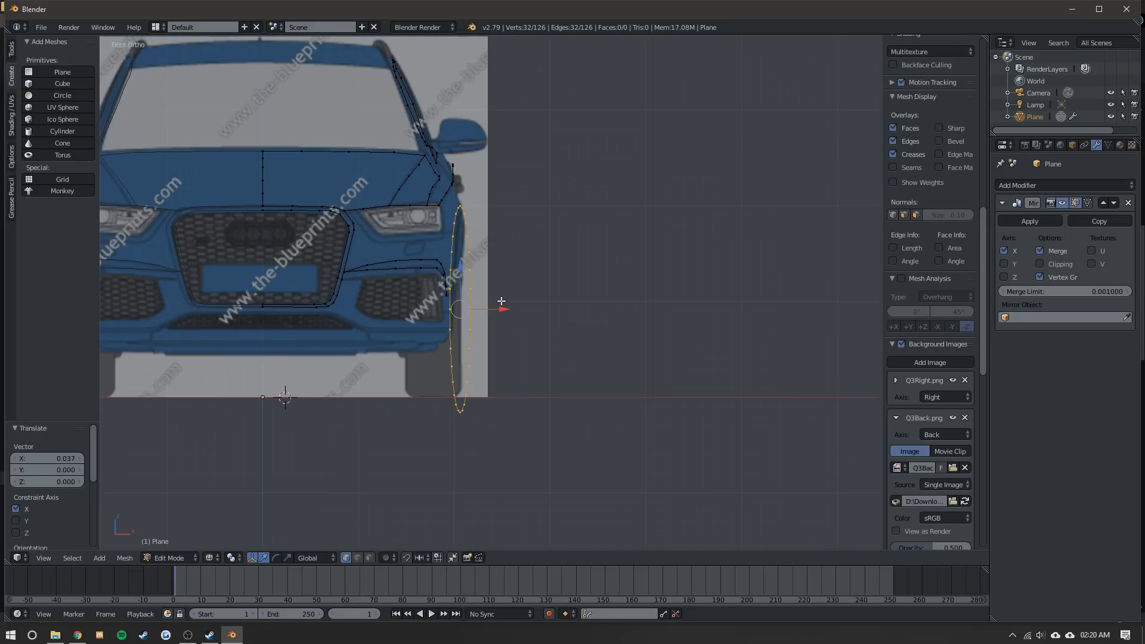
pyautogui.press('g')
pyautogui.press('x')
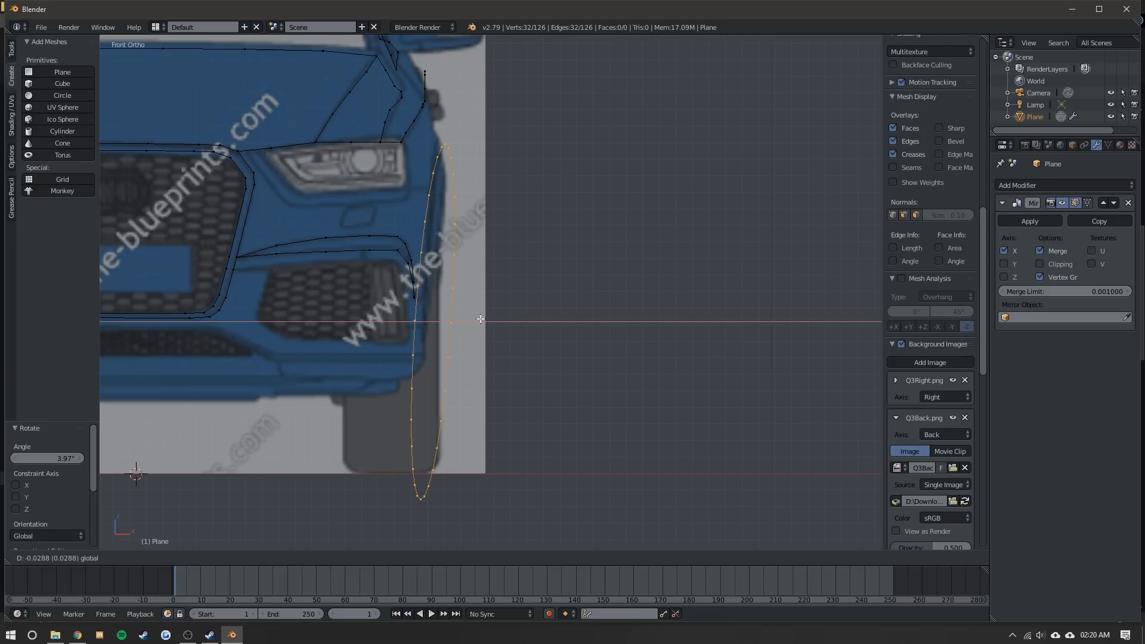
pyautogui.click(477, 317)
# - Rotate the wheel arch circle -3.16° in top view and fine-tune its tilt in front view to follow the fender
pyautogui.press('KP_7')
pyautogui.press('r')
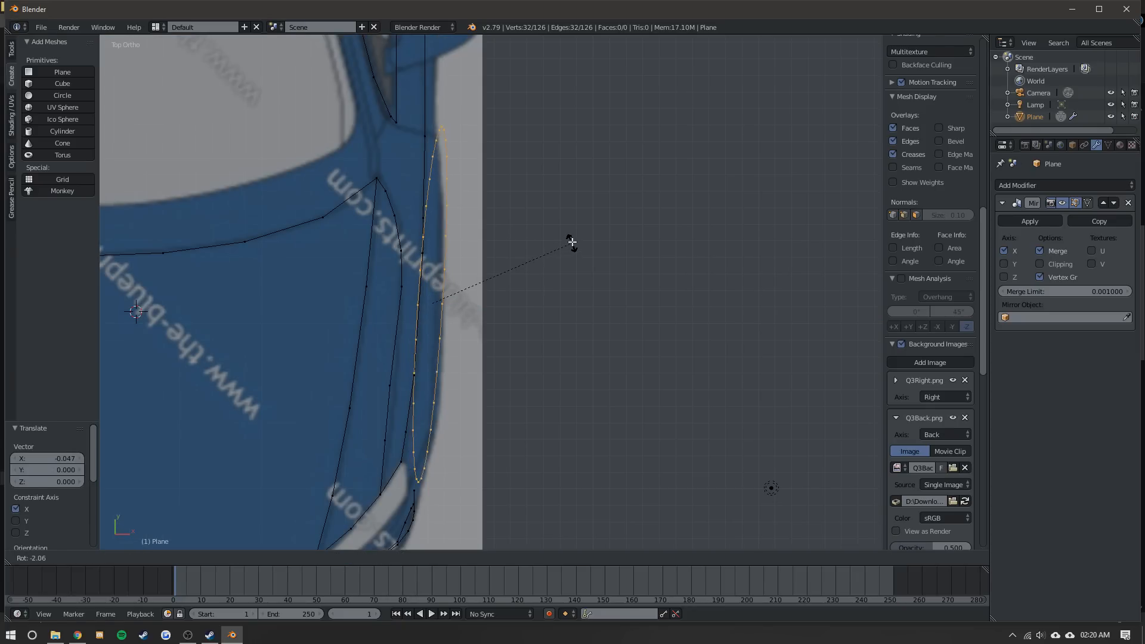
pyautogui.click(571, 239)
pyautogui.press('KP_1')
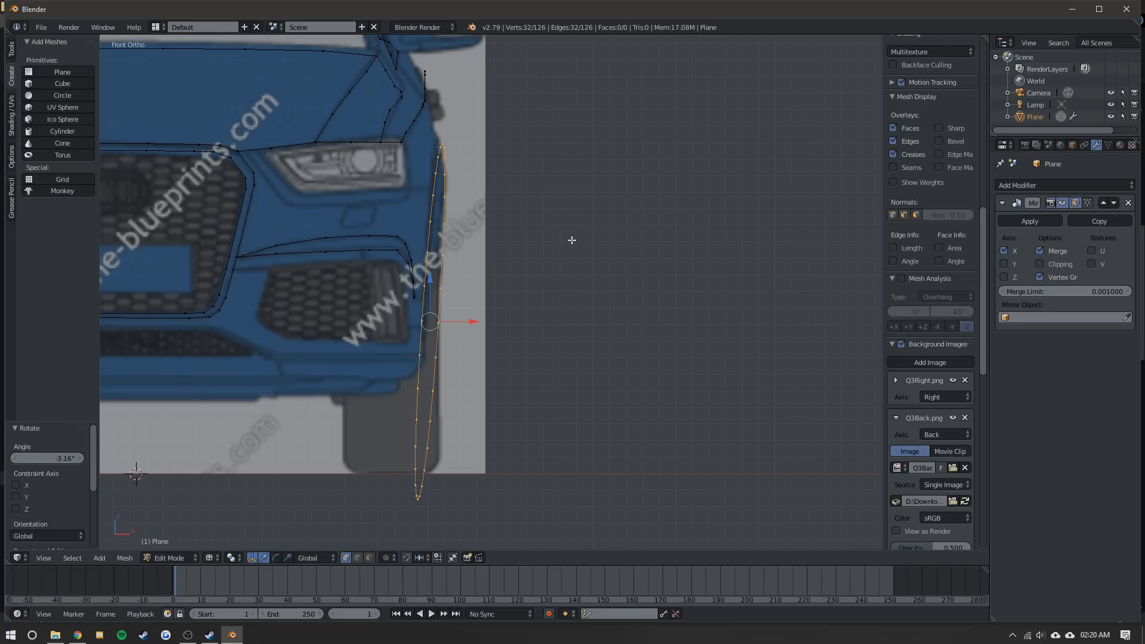
pyautogui.press('r')
pyautogui.click(566, 238)
pyautogui.press('Tab')
pyautogui.moveTo(517, 266); pyautogui.dragTo(384, 278, button='middle')
pyautogui.press('Tab')
# - Insert a vertex with a loop cut into the wheel arch circle's front edge beside the lower crease line's end
pyautogui.press('KP_3')
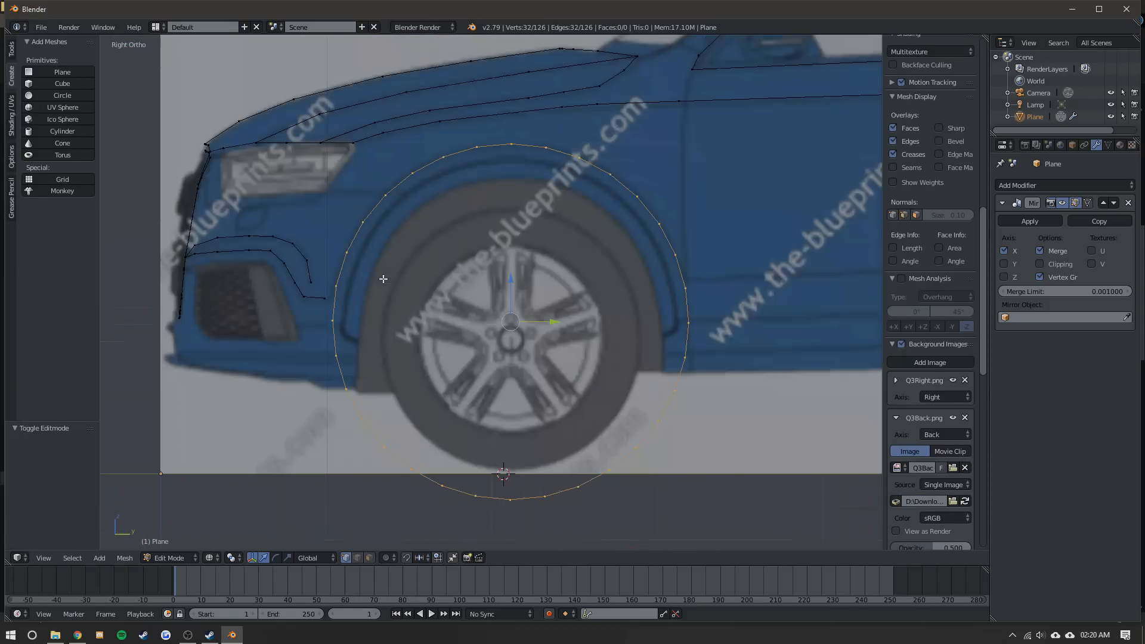
pyautogui.rightClick(333, 292)
pyautogui.rightClick(334, 315)
pyautogui.keyDown('shift'); pyautogui.moveTo(317, 291); pyautogui.dragTo(427, 279, button='middle'); pyautogui.keyUp('shift')
pyautogui.scroll(1, 427, 279)
pyautogui.moveTo(450, 289); pyautogui.dragTo(448, 295)
pyautogui.rightClick(451, 280)
pyautogui.hotkey('ctrl', 'r')
pyautogui.click(450, 285)
pyautogui.press('g')
pyautogui.press('g')
pyautogui.rightClick(457, 278)
# - Slide the inserted arch vertex level with the lower crease line's end and shift it -0.021 along Y
pyautogui.scroll(3, 457, 278)
pyautogui.press('g')
pyautogui.press('g')
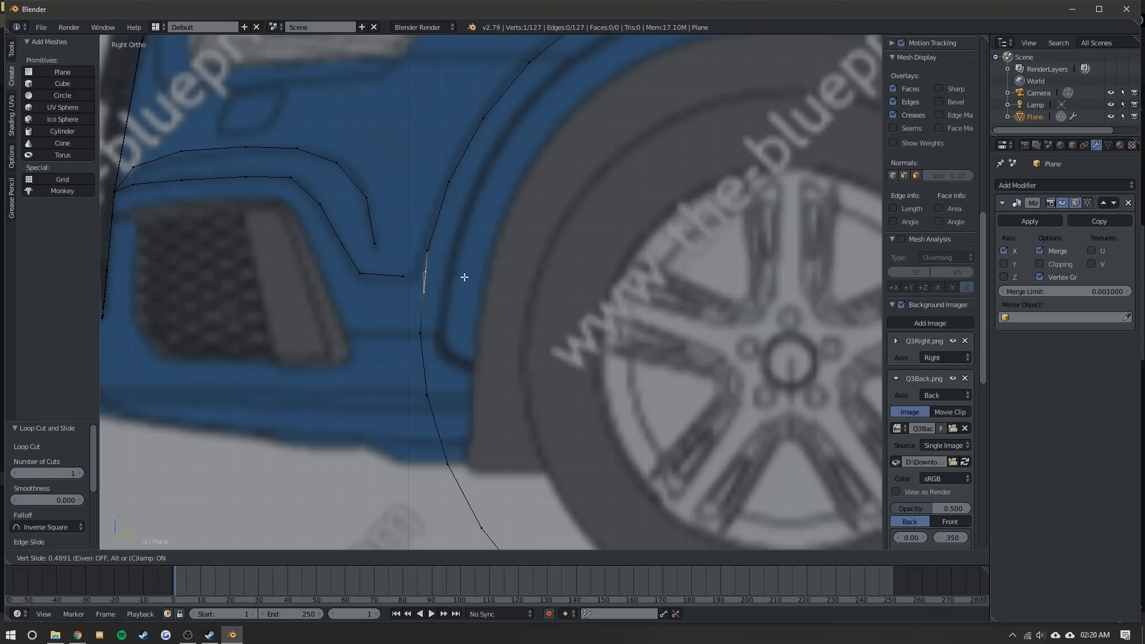
pyautogui.click(457, 276)
pyautogui.press('g')
pyautogui.press('y')
pyautogui.click(442, 276)
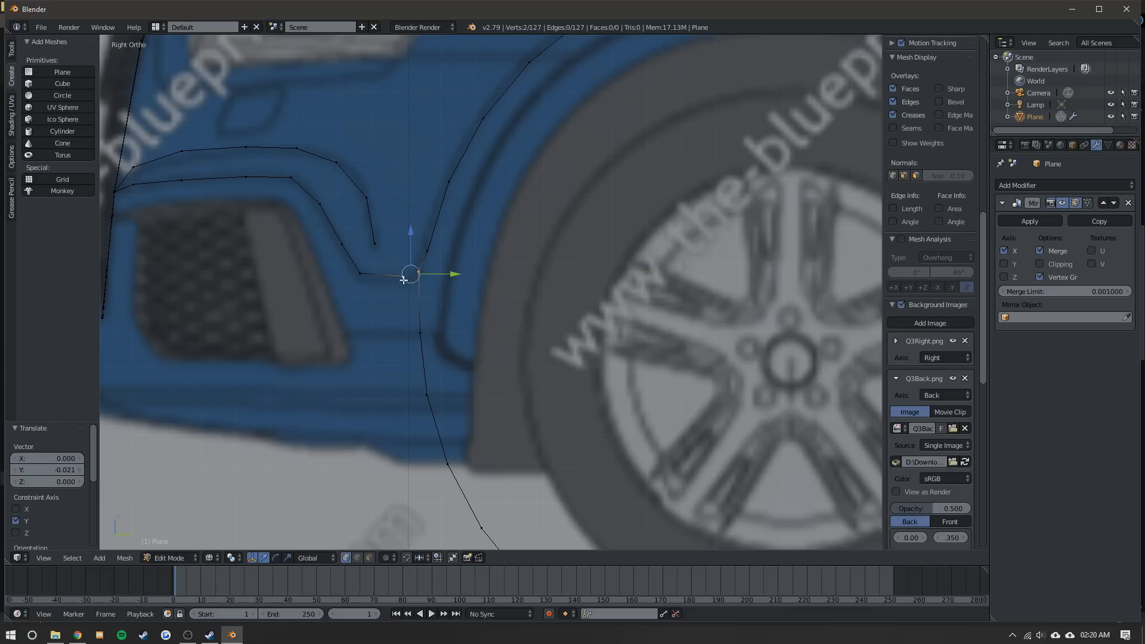
# - Merge the arch vertex with the crease line's end vertex using At Last, and move the merged vertex 0.043 along Y
pyautogui.hotkey('alt', 'm')
pyautogui.click(382, 274)
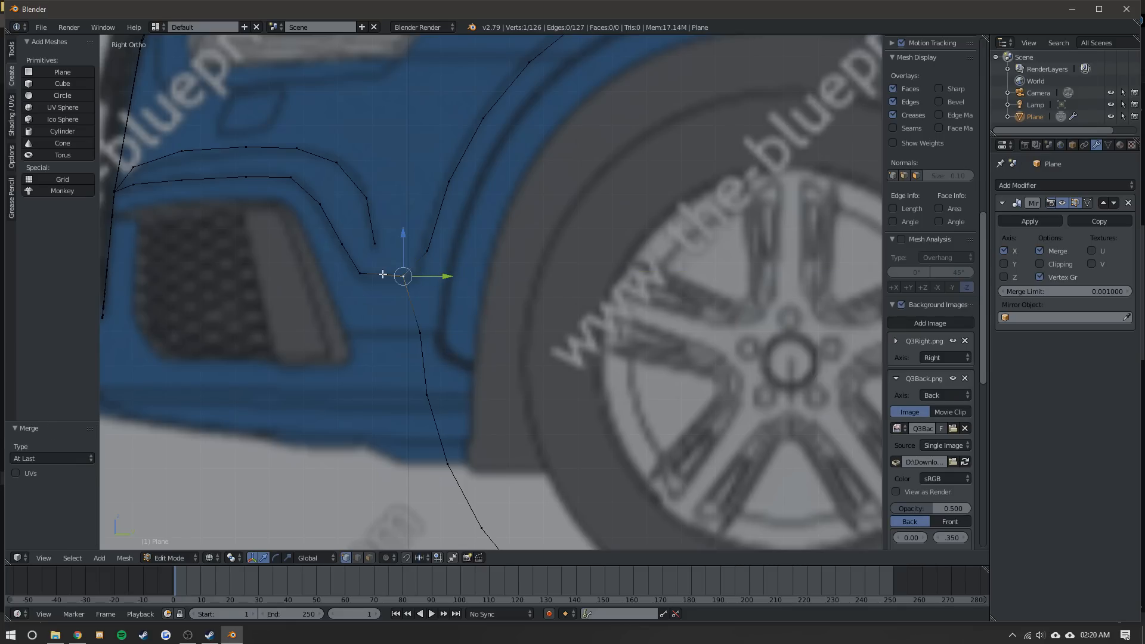
pyautogui.press('g')
pyautogui.press('y')
pyautogui.click(446, 222)
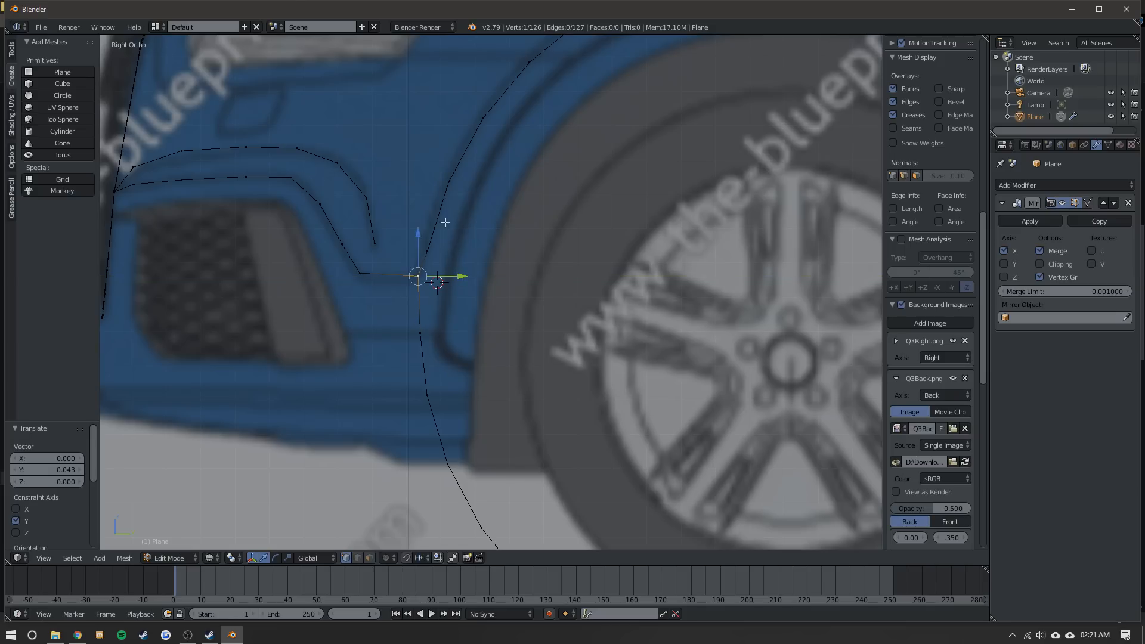
# - Duplicate the lower crease line's bottom corner vertex and place the copy -0.004 along Y and -0.014 along Z
pyautogui.scroll(-5, 492, 291)
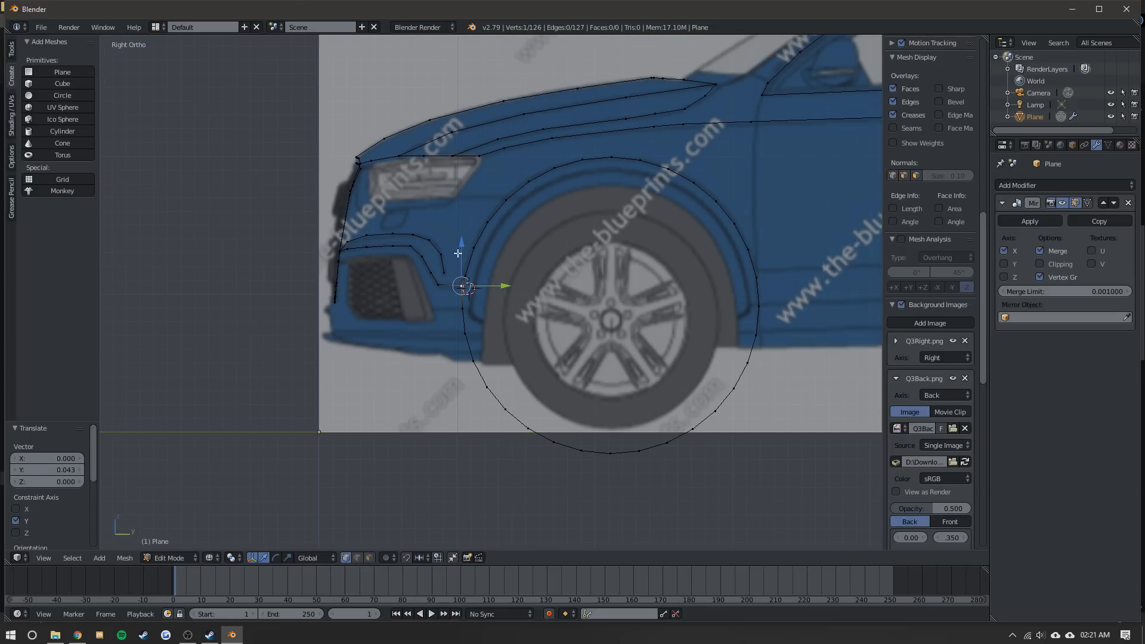
pyautogui.scroll(7, 501, 269)
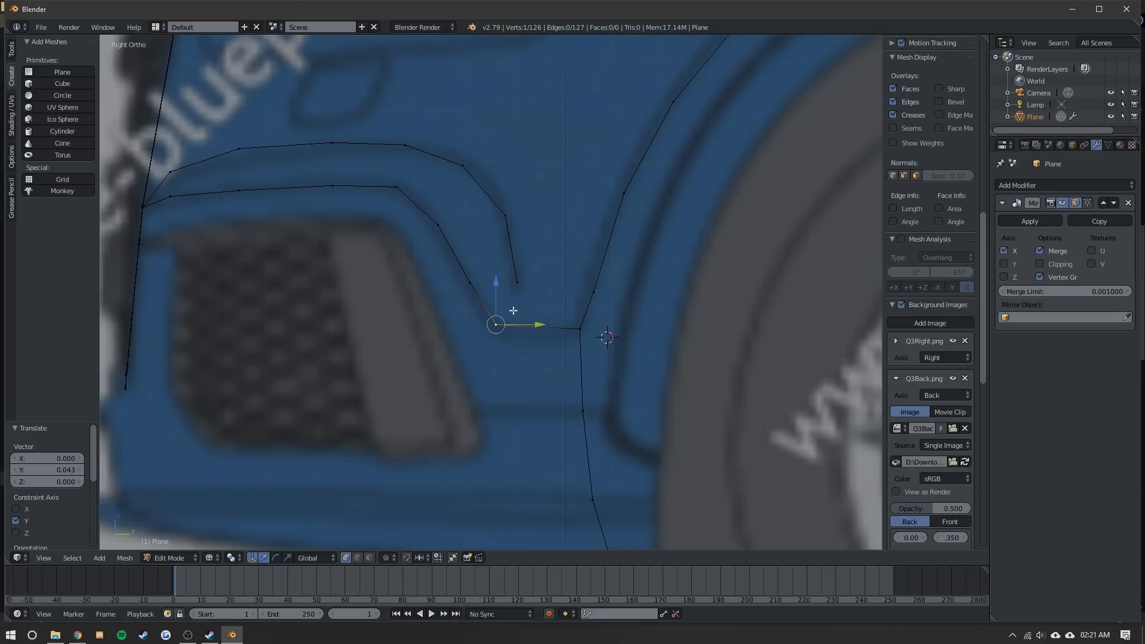
pyautogui.hotkey('shift', 'd')
pyautogui.click(510, 328)
pyautogui.scroll(7, 510, 331)
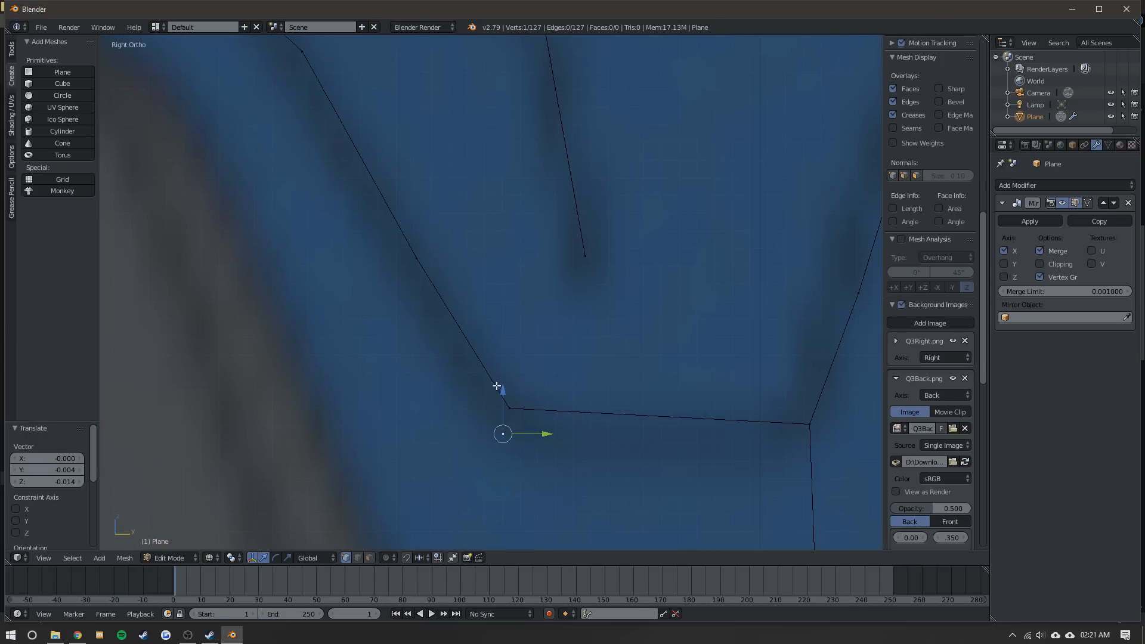
# - Extrude a chain of five vertices from the lower bumper crease's bottom corner, looping back towards that corner
pyautogui.press('e')
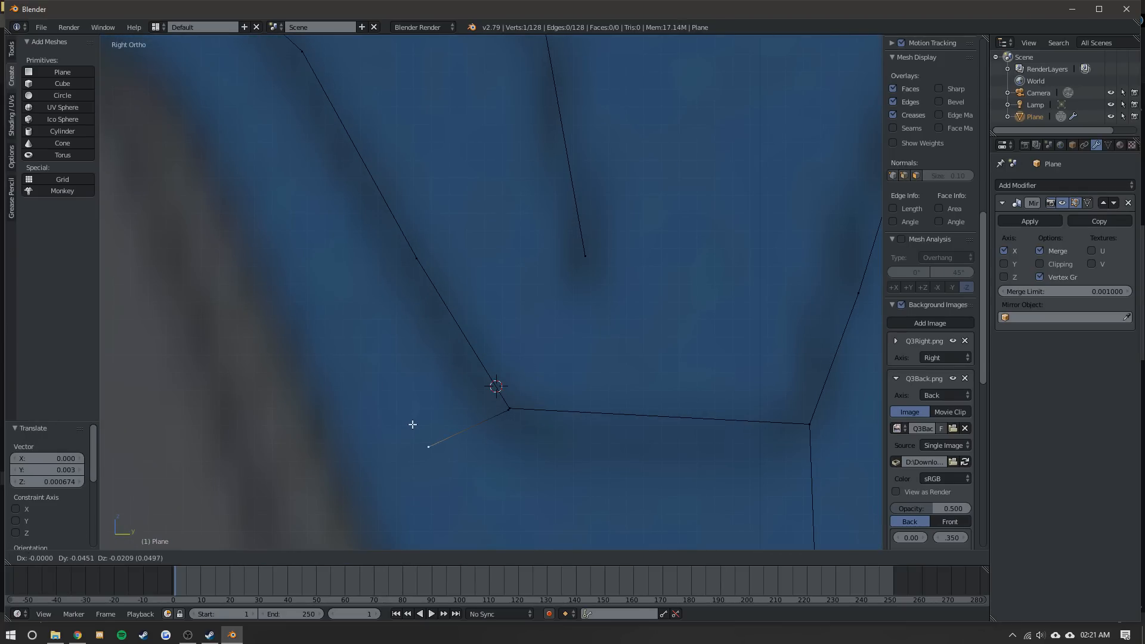
pyautogui.click(408, 423)
pyautogui.press('e')
pyautogui.click(275, 384)
pyautogui.press('e')
pyautogui.click(236, 474)
pyautogui.press('e')
pyautogui.click(168, 280)
pyautogui.press('e')
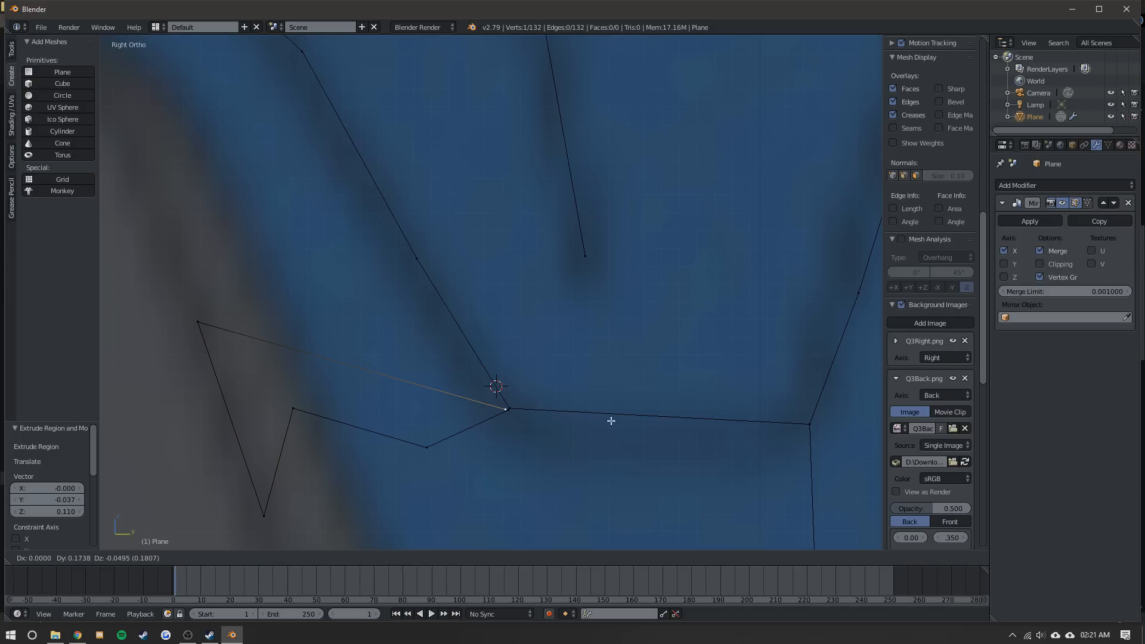
pyautogui.click(610, 421)
# - Move the chain's start and end vertices close to the lower crease's bottom corner vertex
pyautogui.scroll(8, 498, 226)
pyautogui.keyDown('shift'); pyautogui.rightClick(353, 189); pyautogui.keyUp('shift')
pyautogui.press('g')
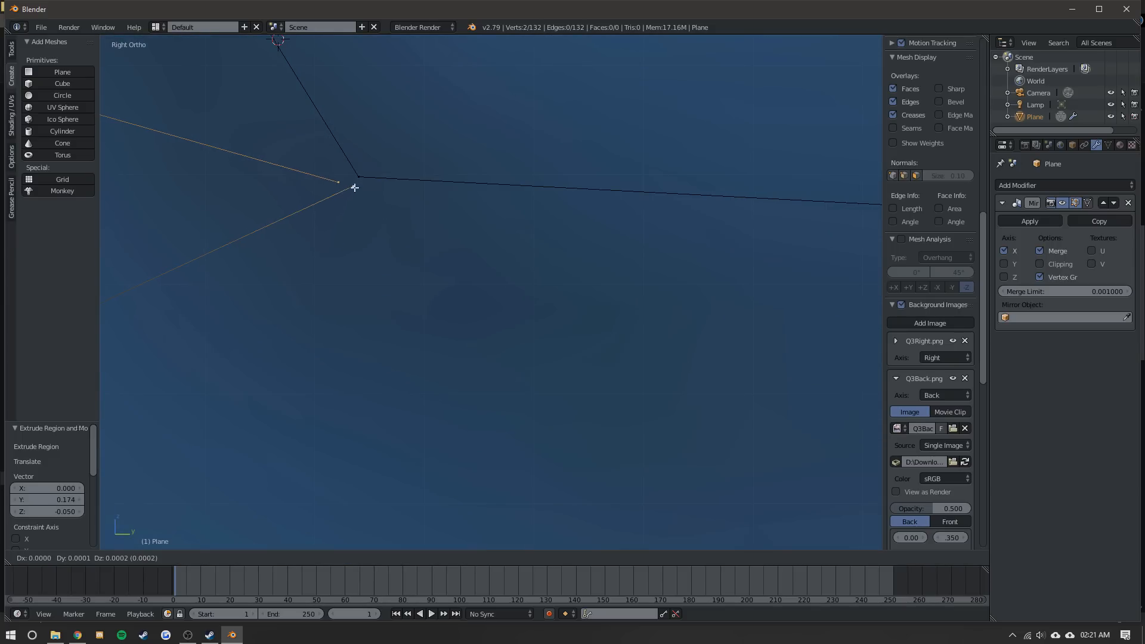
pyautogui.click(357, 179)
pyautogui.rightClick(357, 177)
pyautogui.press('g')
pyautogui.click(366, 182)
pyautogui.scroll(-5, 366, 181)
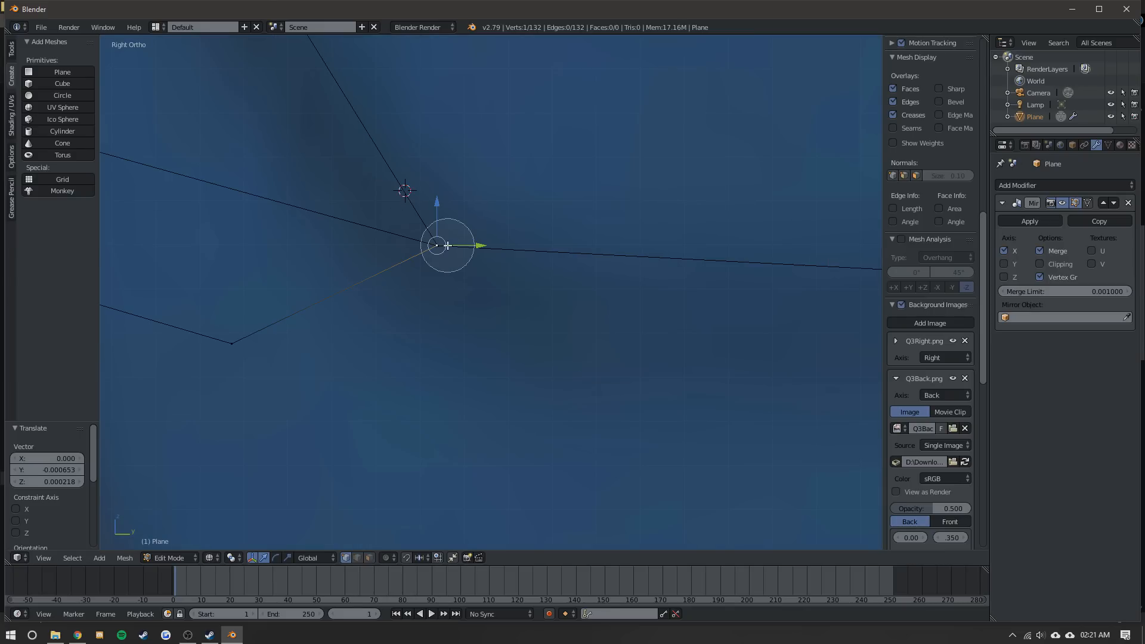
# - Merge the chain's overlapping vertices at the lower crease's bottom corner
pyautogui.hotkey('alt', 'm')
pyautogui.click(390, 257)
pyautogui.scroll(-2, 418, 250)
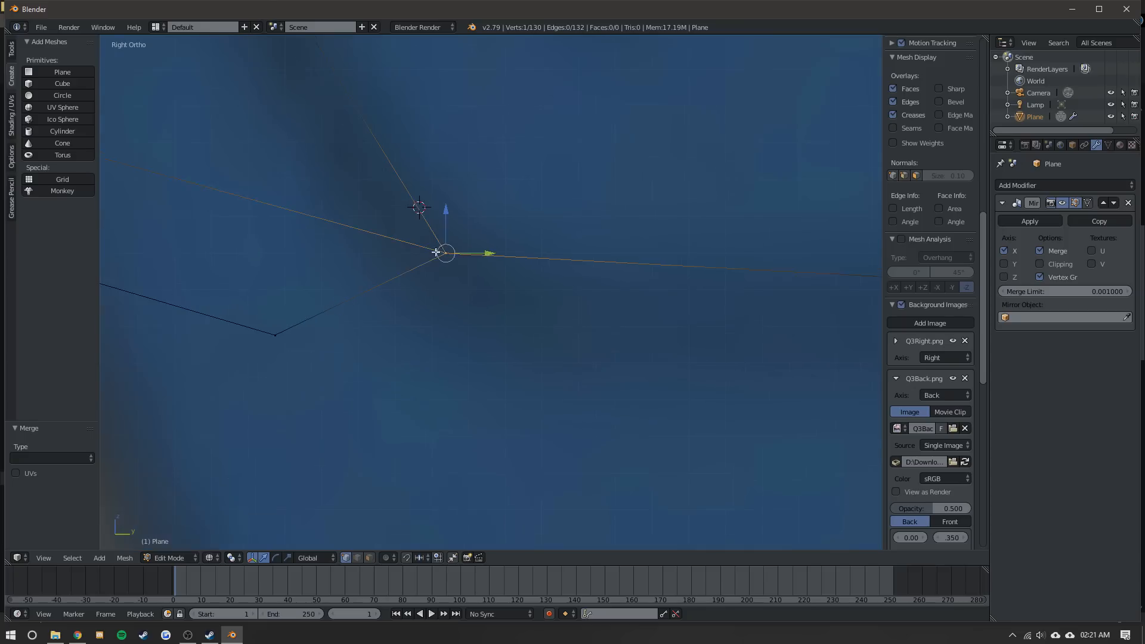
pyautogui.hotkey('alt', 'm')
pyautogui.click(452, 263)
pyautogui.scroll(4, 432, 268)
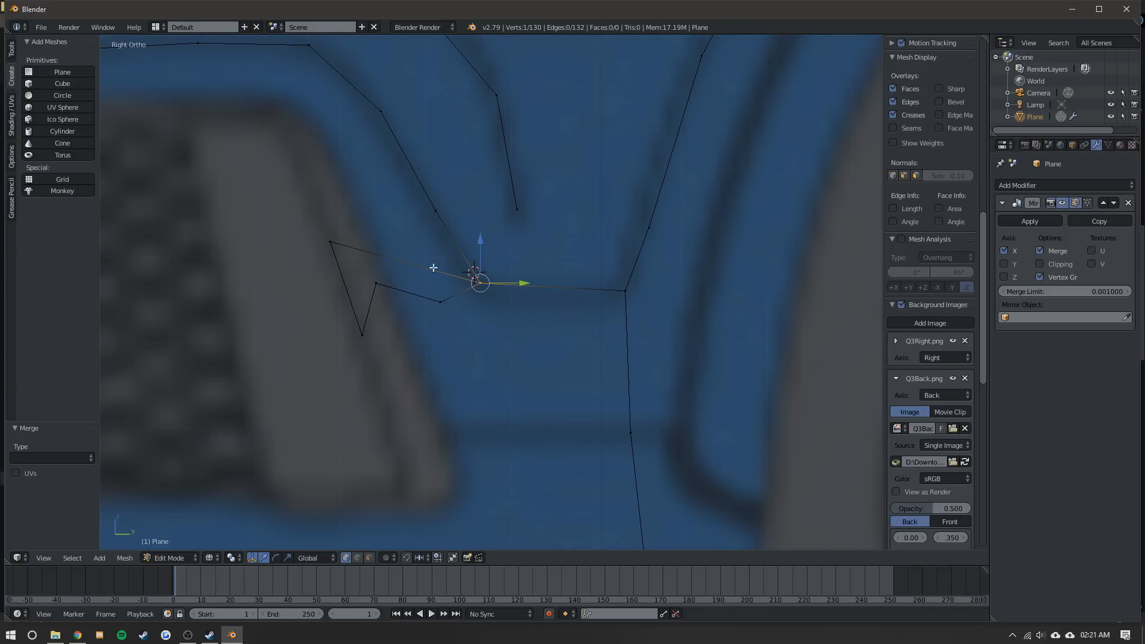
# - Undo the last edit and delete the extruded chain of vertices beside the lower crease's bottom corner
pyautogui.hotkey('ctrl', 'z')
pyautogui.press('c')
pyautogui.scroll(-3, 332, 250)
pyautogui.click(332, 251)
pyautogui.rightClick(332, 250)
pyautogui.press('a')
pyautogui.press('c')
pyautogui.moveTo(332, 250); pyautogui.dragTo(427, 325)
pyautogui.press('x')
pyautogui.click(327, 259)
pyautogui.scroll(-3, 447, 274)
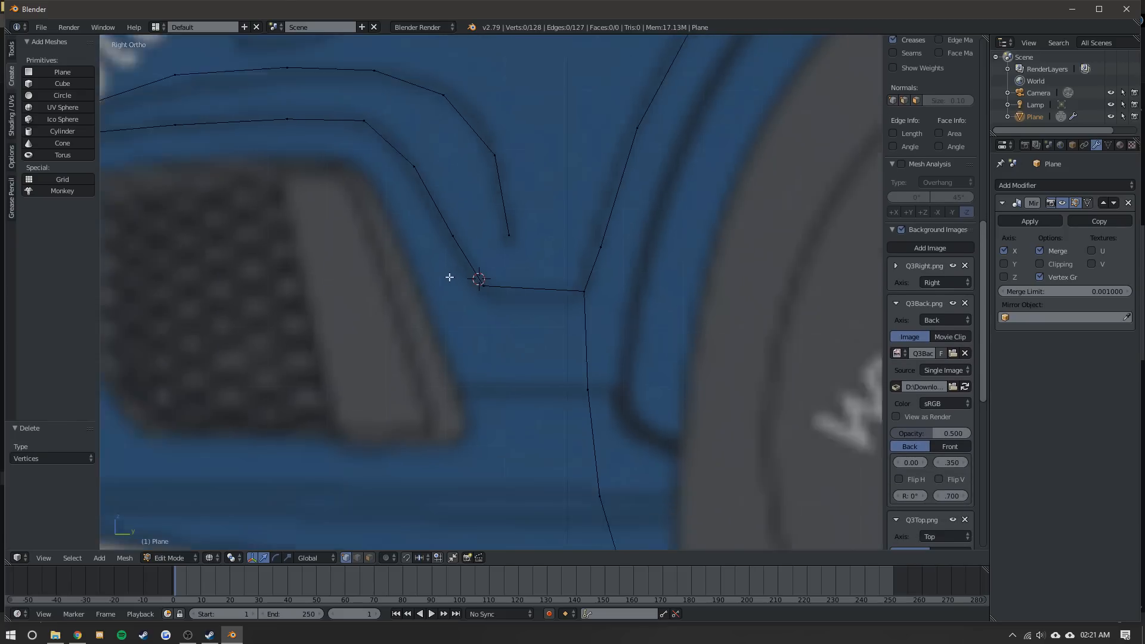
# - Shift the wheel arch's front-edge vertices below the crease junction along Y to straighten that edge
pyautogui.rightClick(540, 336)
pyautogui.scroll(-3, 567, 319)
pyautogui.keyDown('shift'); pyautogui.moveTo(576, 312); pyautogui.dragTo(452, 284, button='middle'); pyautogui.keyUp('shift')
pyautogui.rightClick(399, 324)
pyautogui.press('g')
pyautogui.press('y')
pyautogui.click(421, 319)
pyautogui.keyDown('shift'); pyautogui.rightClick(394, 293); pyautogui.keyUp('shift')
pyautogui.press('g')
pyautogui.press('y')
pyautogui.click(427, 309)
# - Move the lower vertex on the wheel arch circle's rear side 0.007 along Y
pyautogui.rightClick(406, 355)
pyautogui.rightClick(748, 296)
pyautogui.press('g')
pyautogui.press('y')
pyautogui.click(745, 347)
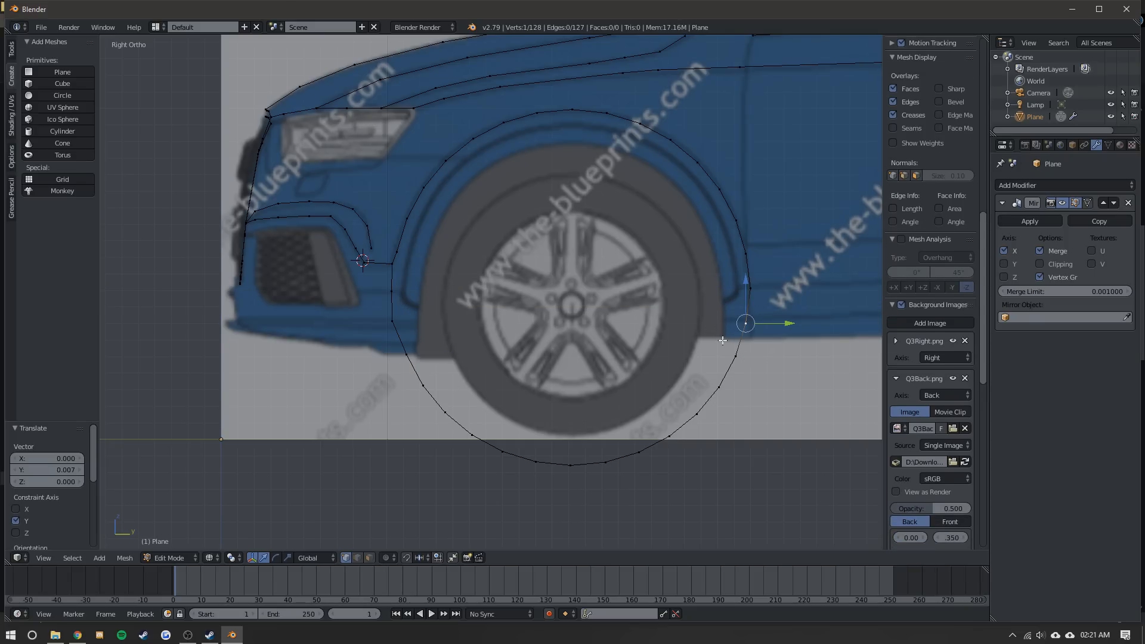
# - Delete the wheel arch circle's lower vertices from the rear side around the bottom, keeping the straightened front-edge vertices
pyautogui.keyDown('shift'); pyautogui.rightClick(741, 358); pyautogui.keyUp('shift')
pyautogui.keyDown('ctrl'); pyautogui.rightClick(577, 449); pyautogui.keyUp('ctrl')
pyautogui.keyDown('ctrl'); pyautogui.rightClick(375, 333); pyautogui.keyUp('ctrl')
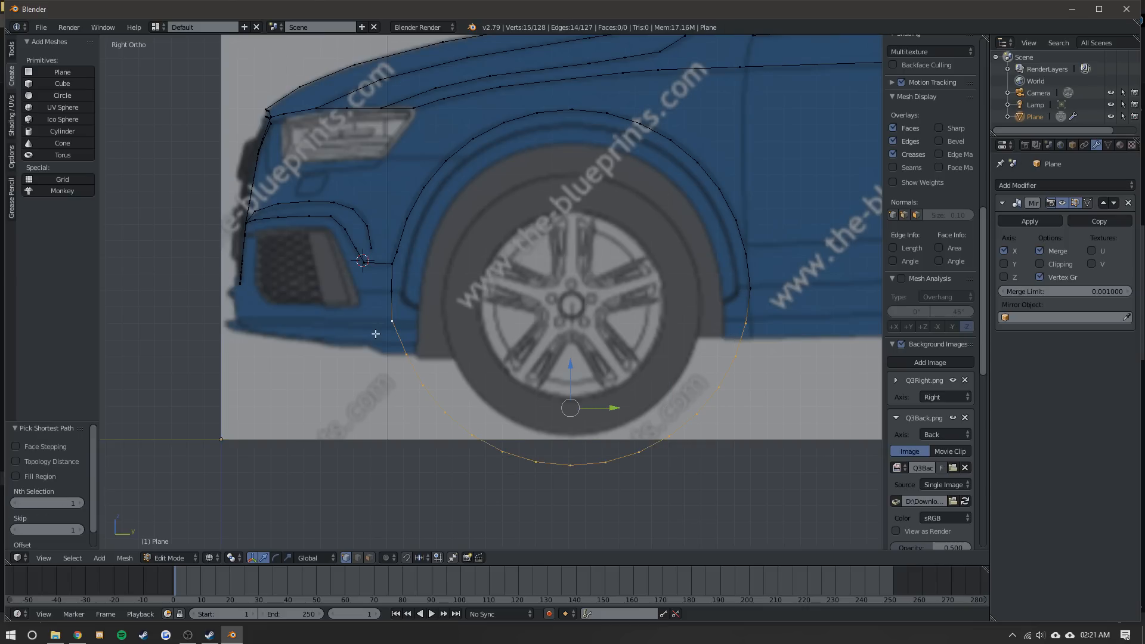
pyautogui.keyDown('shift'); pyautogui.rightClick(394, 292); pyautogui.keyUp('shift')
pyautogui.keyDown('shift'); pyautogui.rightClick(395, 298); pyautogui.keyUp('shift')
pyautogui.keyDown('shift'); pyautogui.rightClick(397, 325); pyautogui.keyUp('shift')
pyautogui.press('x')
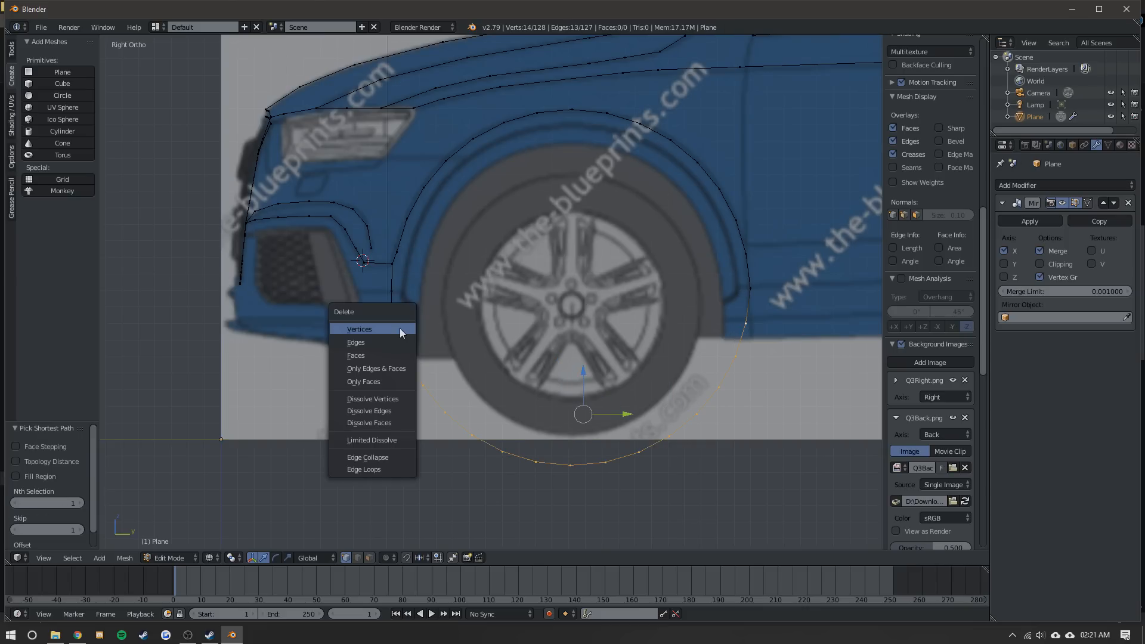
pyautogui.click(360, 329)
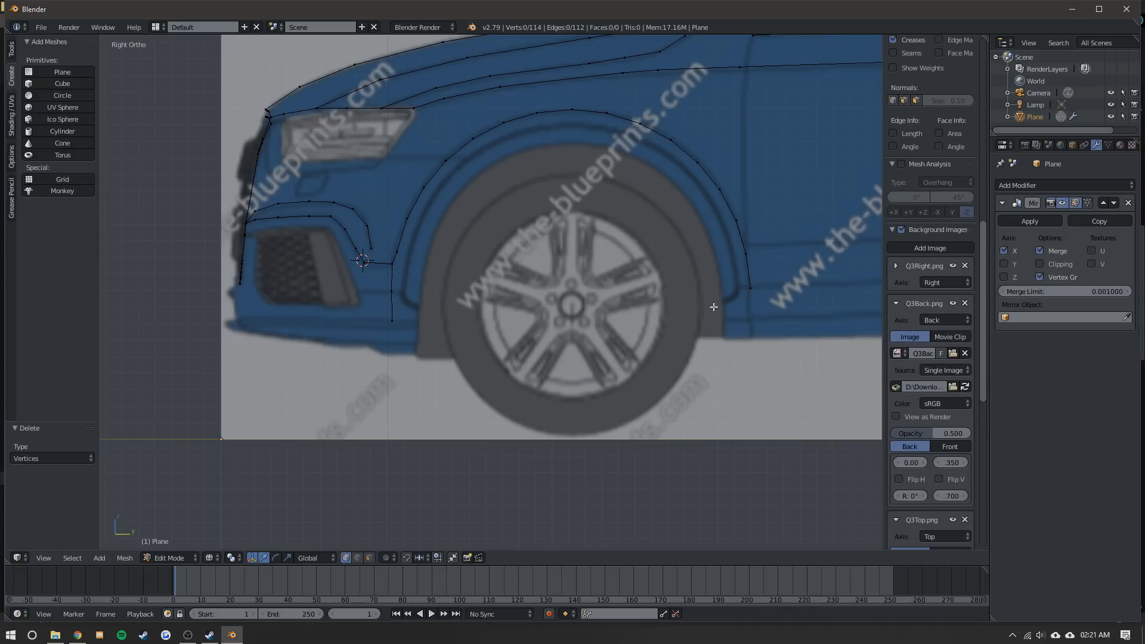
# - Examine the trimmed wheel arch and the front outline from an orbited view outside Edit Mode
pyautogui.rightClick(757, 289)
pyautogui.scroll(-4, 659, 253)
pyautogui.press('Tab')
pyautogui.scroll(-3, 527, 255)
pyautogui.moveTo(526, 254); pyautogui.dragTo(538, 283, button='middle')
pyautogui.scroll(3, 612, 259)
pyautogui.press('Tab')
# - In front view, move the vertex beside the lower crease's outer end 0.056 along X towards the wheel arch
pyautogui.press('KP_1')
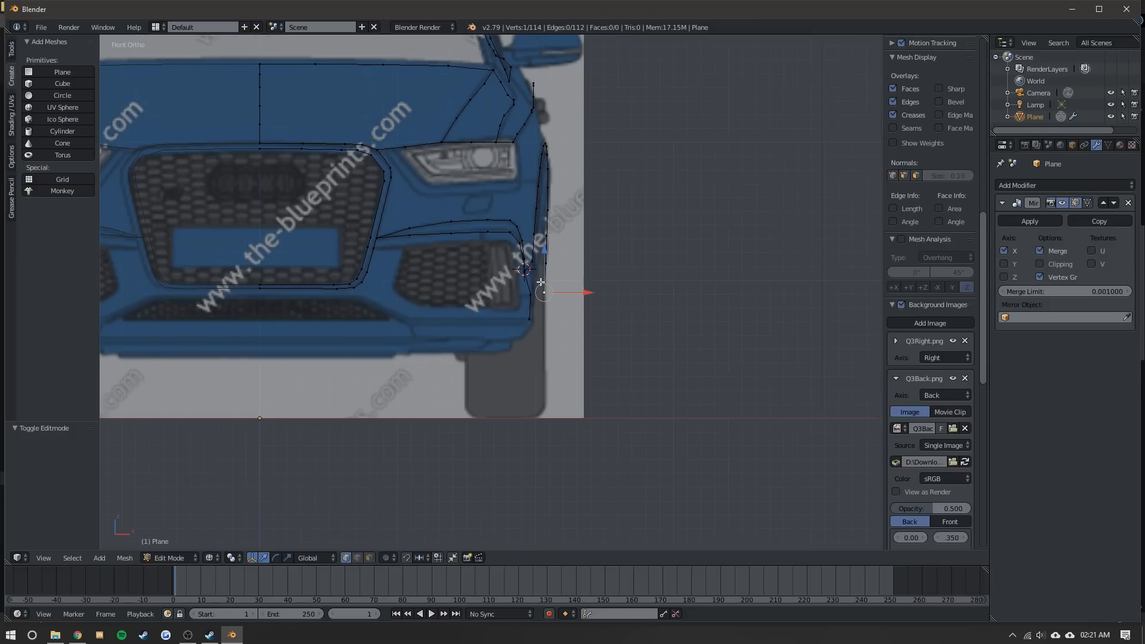
pyautogui.scroll(3, 539, 283)
pyautogui.rightClick(494, 243)
pyautogui.press('g')
pyautogui.press('x')
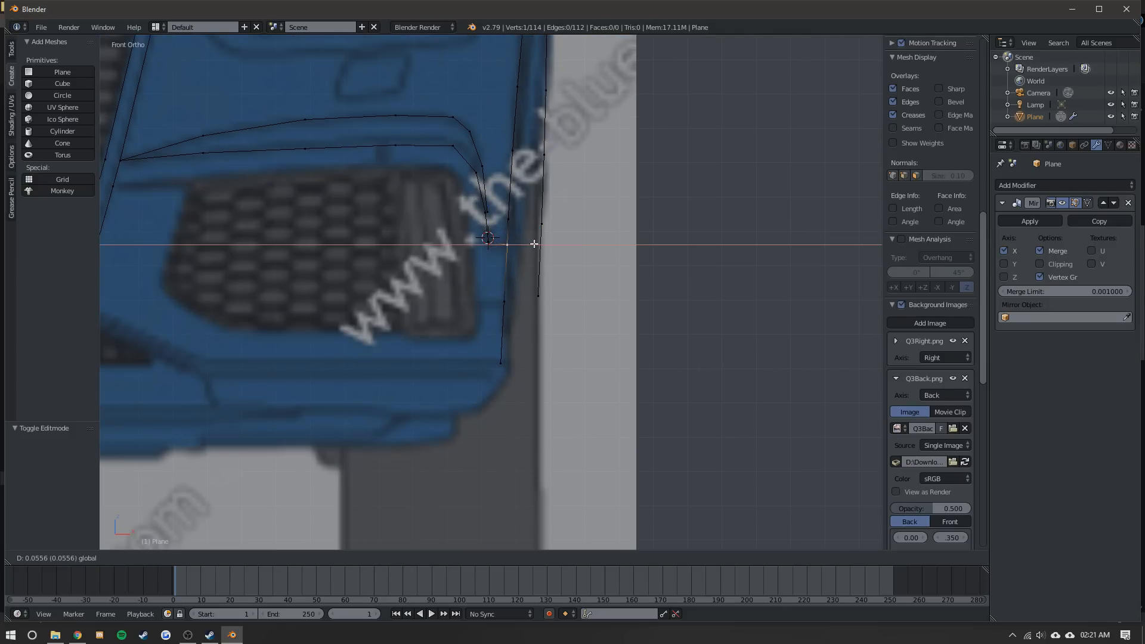
pyautogui.click(535, 243)
# - Adjust the crease vertex just above the headlight along X to follow the blueprint in front view
pyautogui.scroll(-4, 616, 358)
pyautogui.scroll(2, 614, 340)
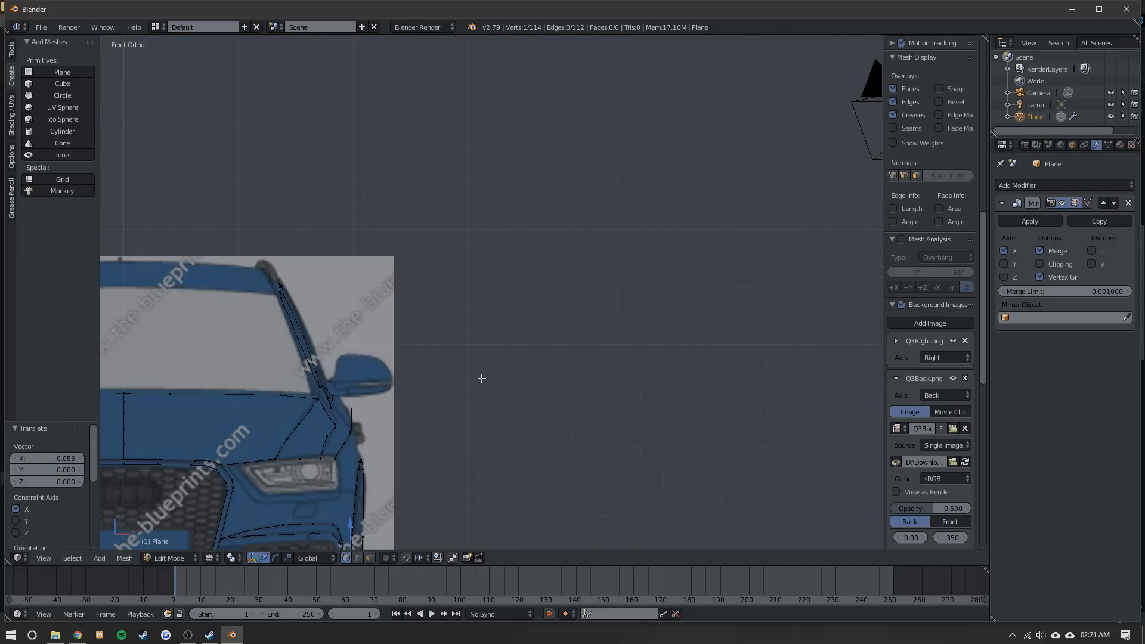
pyautogui.scroll(4, 481, 379)
pyautogui.keyDown('shift'); pyautogui.moveTo(481, 379); pyautogui.dragTo(577, 270, button='middle'); pyautogui.keyUp('shift')
pyautogui.keyDown('shift'); pyautogui.moveTo(453, 140); pyautogui.dragTo(469, 277, button='middle'); pyautogui.keyUp('shift')
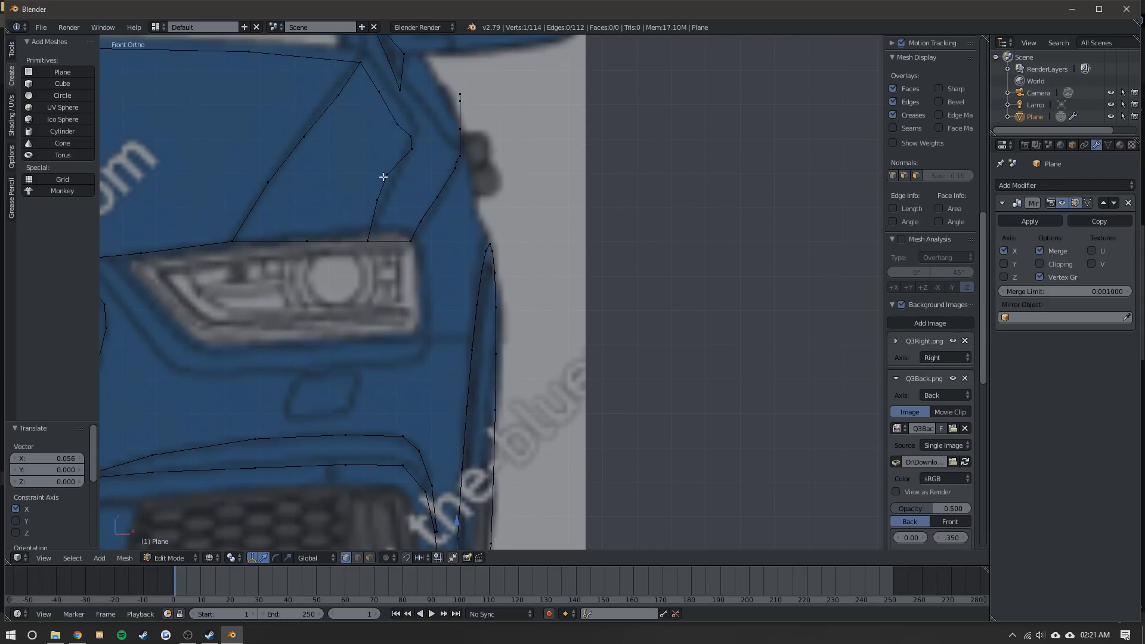
pyautogui.rightClick(383, 177)
pyautogui.press('g')
pyautogui.press('x')
pyautogui.click(386, 185)
# - Raise the crease's bottom vertex at the headlight 0.030 along Z, and lift the neighbouring headlight-edge vertex about 0.023
pyautogui.rightClick(368, 241)
pyautogui.press('g')
pyautogui.press('z')
pyautogui.click(370, 200)
pyautogui.rightClick(307, 204)
pyautogui.press('g')
pyautogui.press('z')
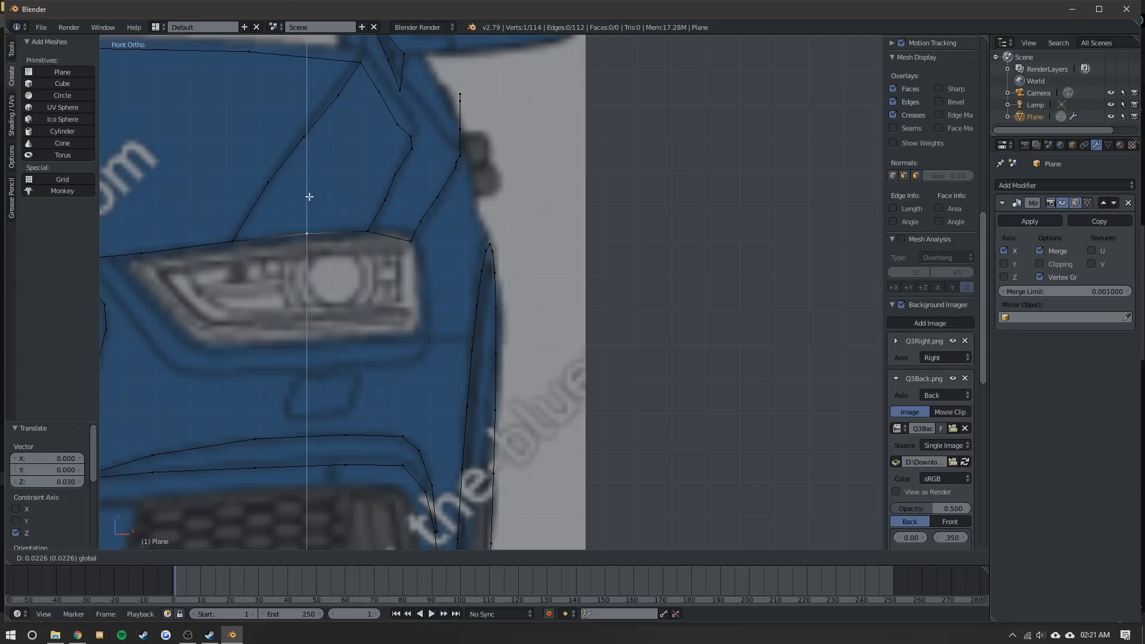
pyautogui.click(308, 196)
# - Insert a vertex with a loop cut near the headlight's outer top corner and raise it along Z
pyautogui.hotkey('ctrl', 'r')
pyautogui.doubleClick(396, 224)
pyautogui.press('g')
pyautogui.press('z')
pyautogui.click(391, 205)
# - Move the headlight's outer top corner vertex slightly outward along X
pyautogui.rightClick(421, 238)
pyautogui.press('g')
pyautogui.press('x')
pyautogui.click(425, 238)
pyautogui.press('Tab')
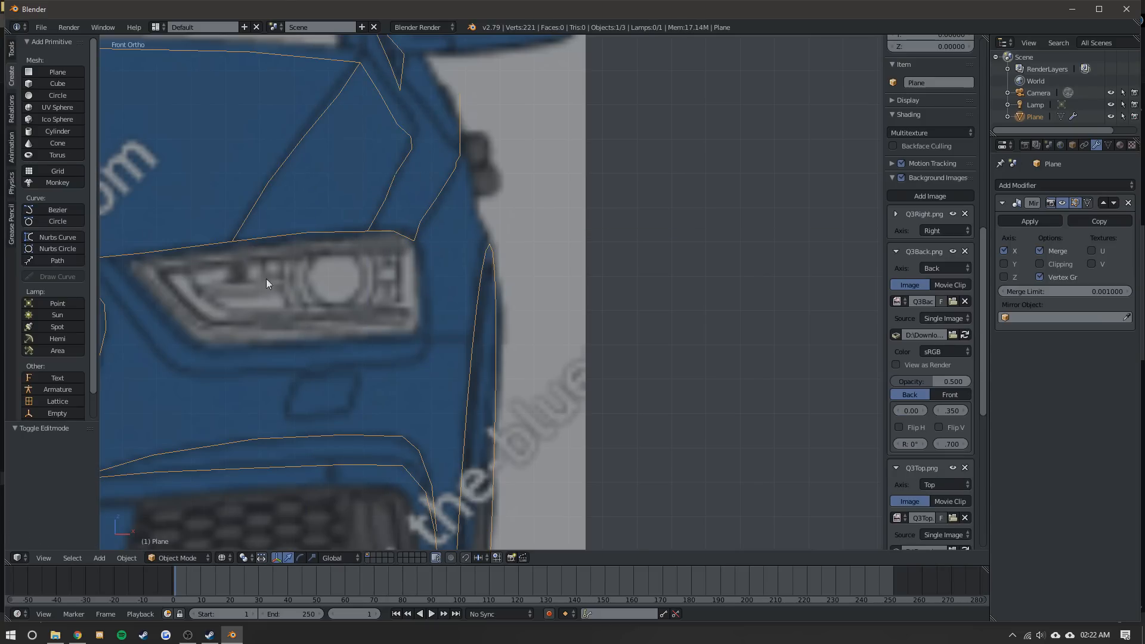
# - Smooth the crease's upper bend below the windscreen pillar by shifting vertices along X, the last shift being -0.010
pyautogui.scroll(-4, 258, 292)
pyautogui.press('Tab')
pyautogui.scroll(2, 434, 199)
pyautogui.rightClick(414, 157)
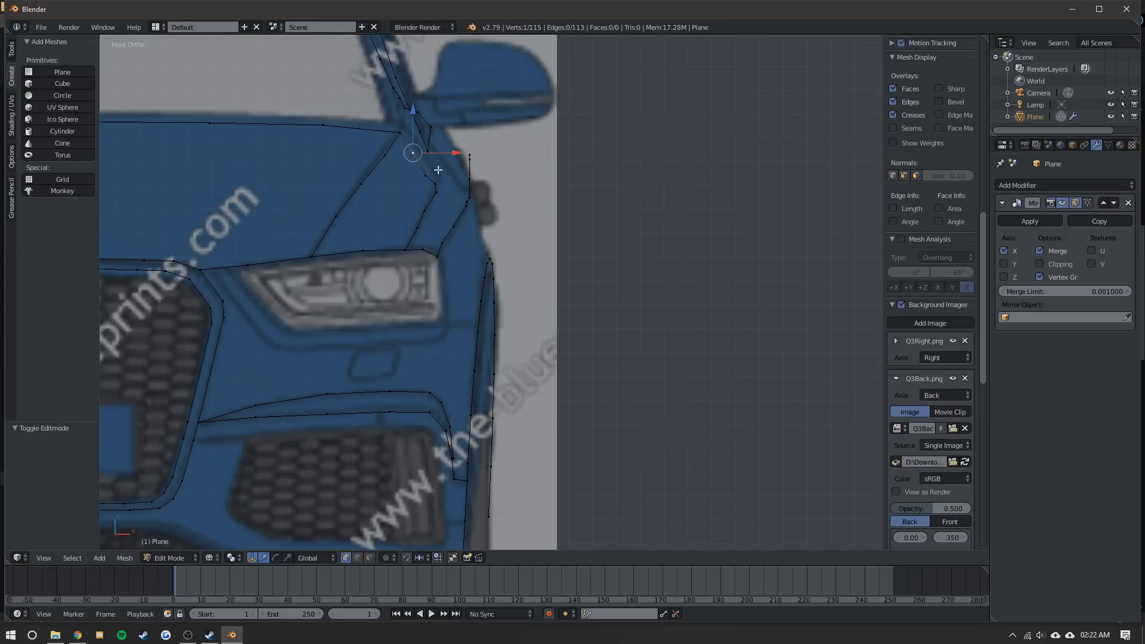
pyautogui.keyDown('shift'); pyautogui.rightClick(431, 174); pyautogui.keyUp('shift')
pyautogui.moveTo(447, 164); pyautogui.dragTo(407, 157)
pyautogui.click(420, 132)
pyautogui.rightClick(384, 155)
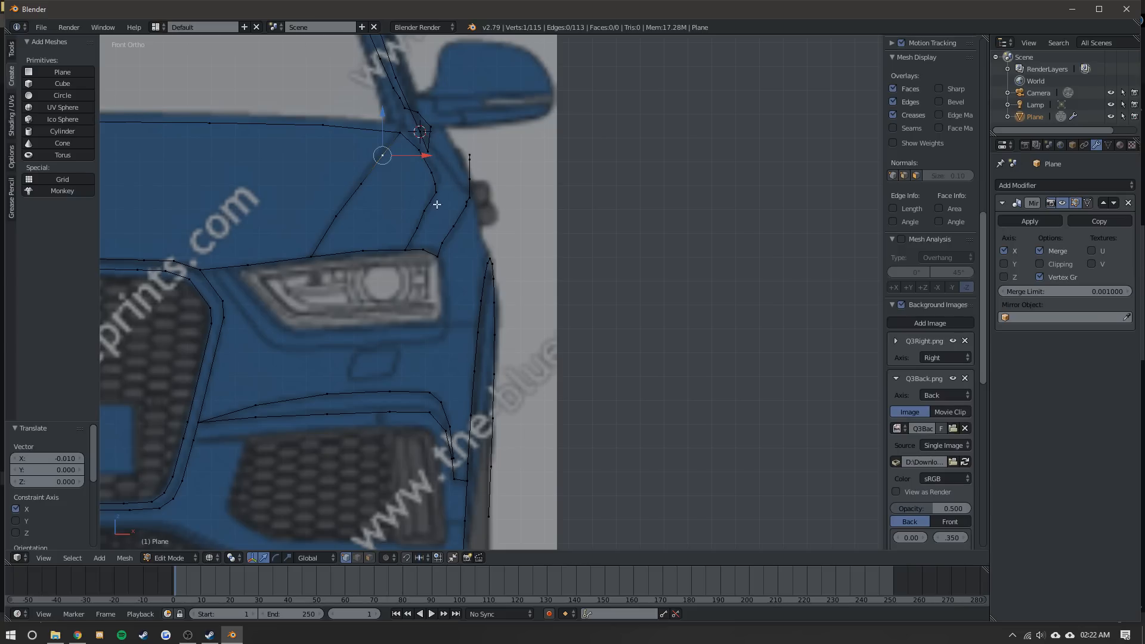
# - Raise the middle vertex of the headlight's top edge along Z to match the blueprint
pyautogui.press('Tab')
pyautogui.scroll(-2, 495, 213)
pyautogui.scroll(4, 433, 239)
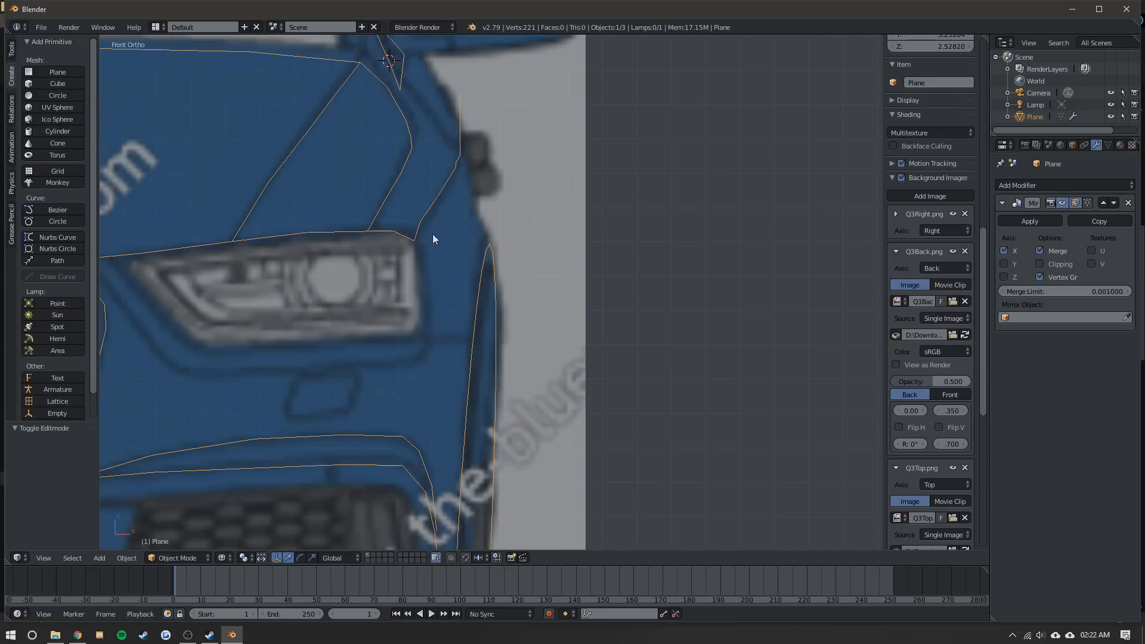
pyautogui.press('Tab')
pyautogui.rightClick(394, 232)
pyautogui.keyDown('shift'); pyautogui.moveTo(295, 244); pyautogui.dragTo(466, 240, button='middle'); pyautogui.keyUp('shift')
pyautogui.rightClick(478, 230)
pyautogui.press('g')
pyautogui.press('z')
pyautogui.click(478, 197)
# - Move the vertex above the headlight's inner end 0.007 along Z
pyautogui.rightClick(313, 247)
pyautogui.press('g')
pyautogui.press('z')
pyautogui.click(308, 217)
# - Insert a vertex with a loop cut between the grille corner and the headlight, and slide it towards the grille by factor 0.510
pyautogui.scroll(-3, 547, 272)
pyautogui.scroll(-2, 539, 280)
pyautogui.scroll(4, 477, 276)
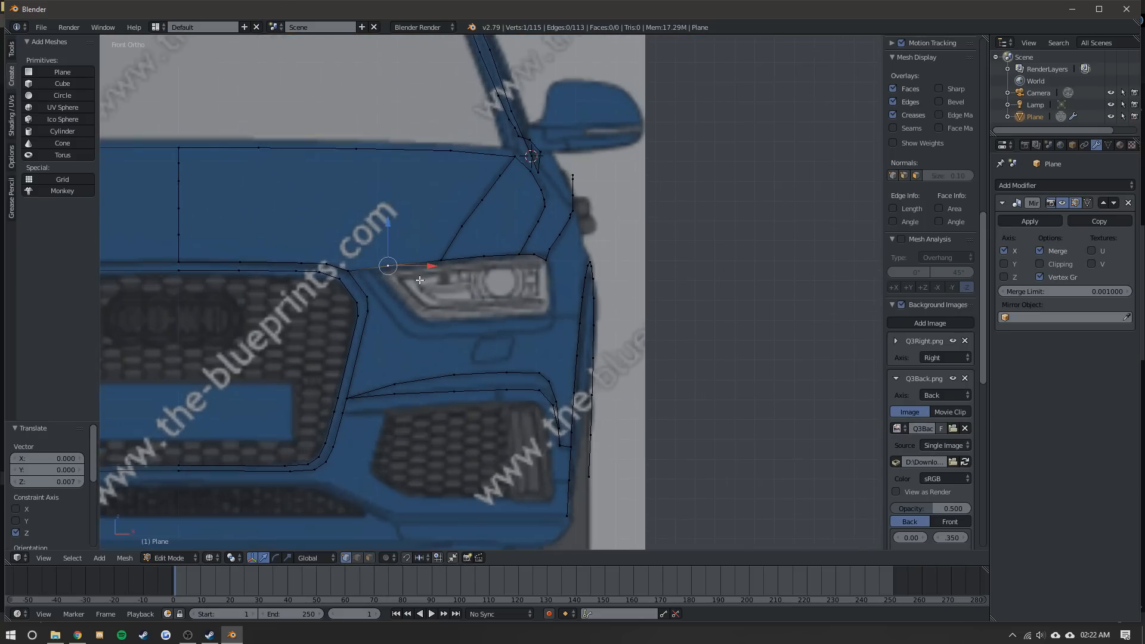
pyautogui.hotkey('ctrl', 'r')
pyautogui.click(304, 265)
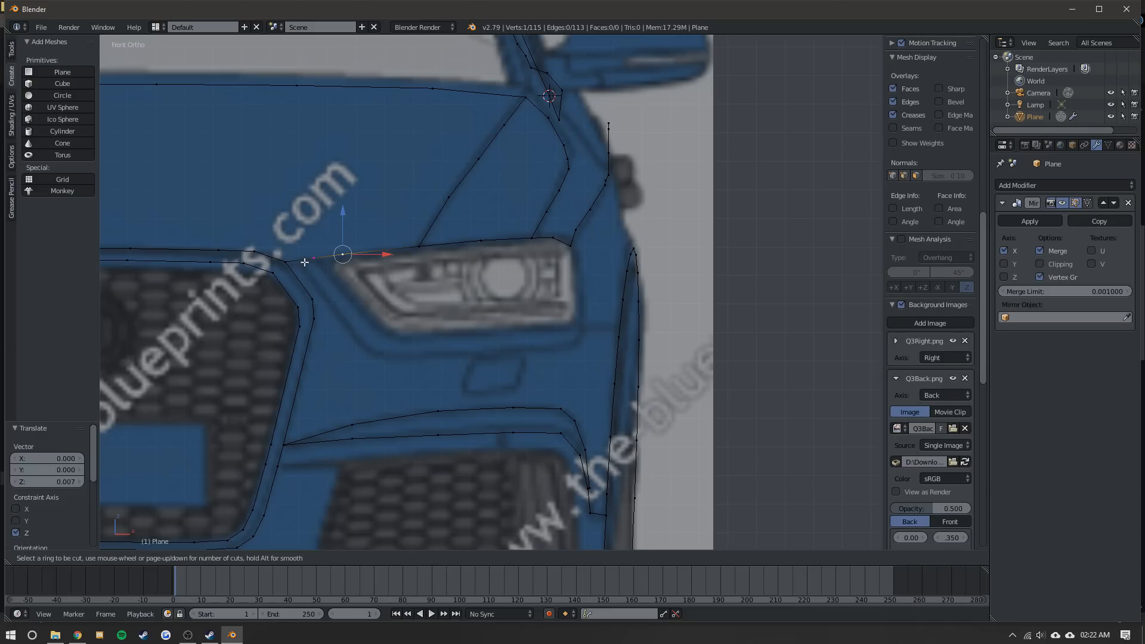
pyautogui.rightClick(304, 263)
pyautogui.press('g')
pyautogui.press('g')
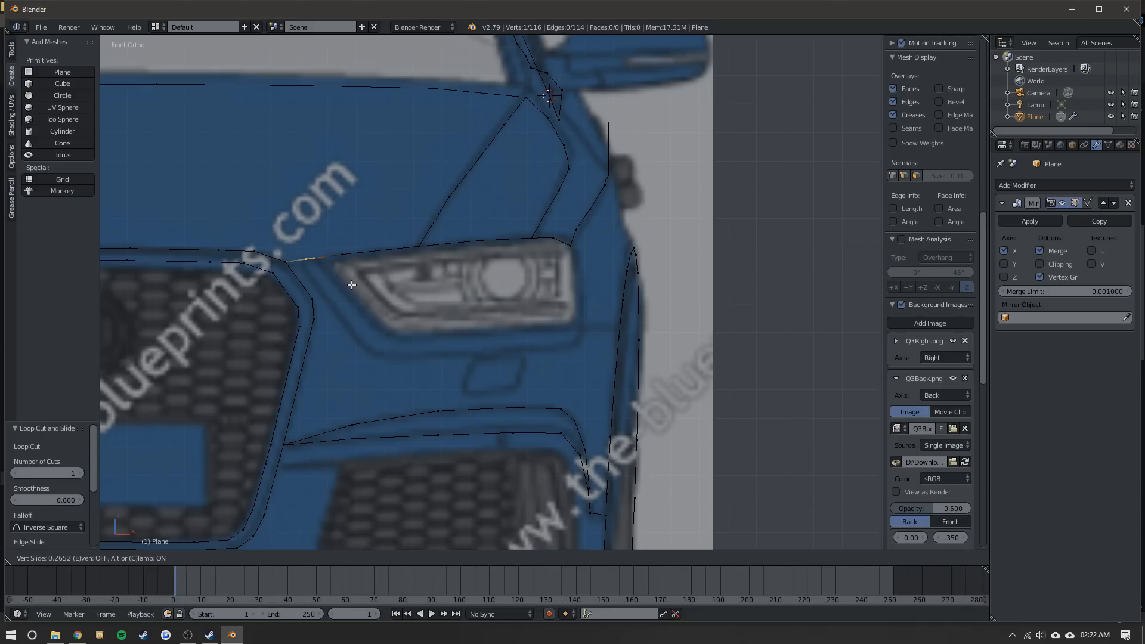
pyautogui.click(344, 284)
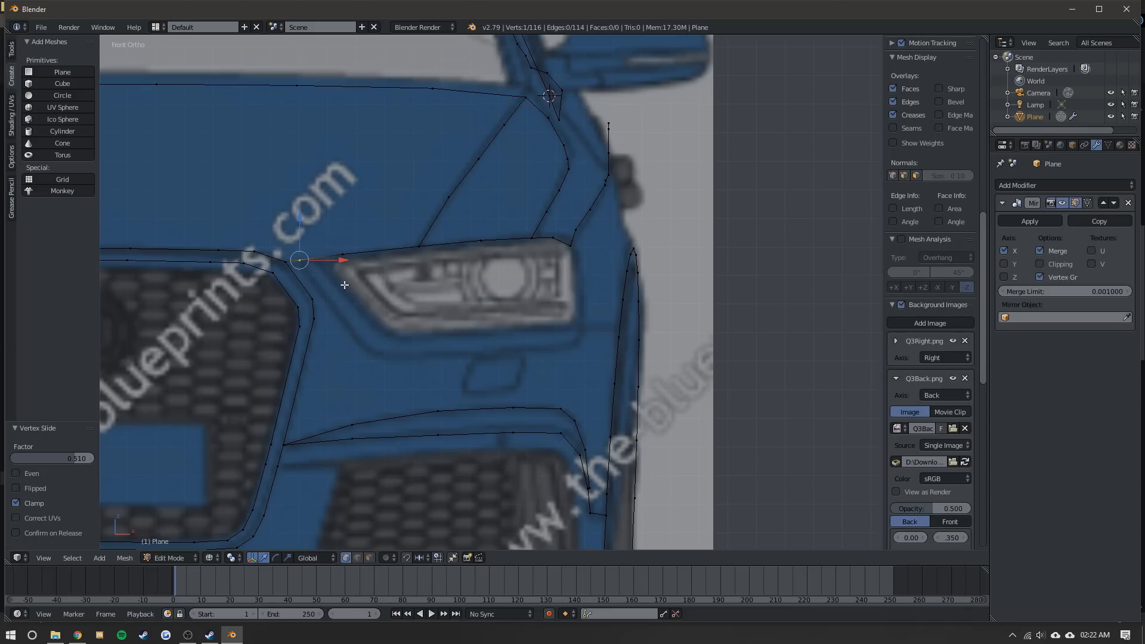
# - Extrude a chain of vertices in front view along the panel line that runs beneath the headlight to its outer lower corner
pyautogui.press('e')
pyautogui.click(369, 317)
pyautogui.press('e')
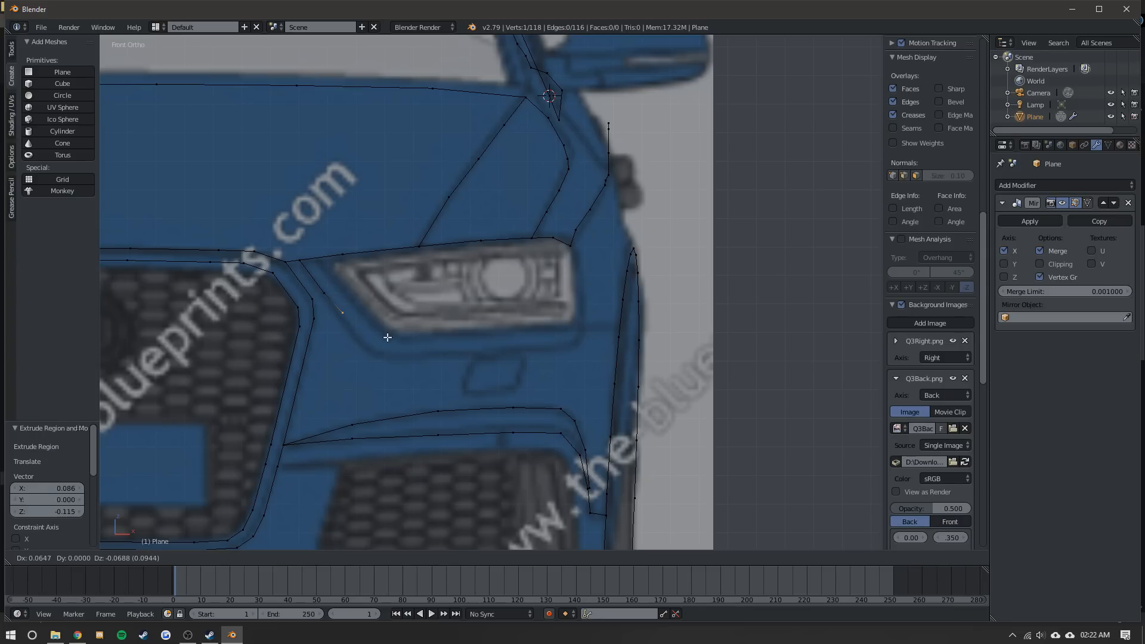
pyautogui.click(384, 338)
pyautogui.press('e')
pyautogui.click(412, 371)
pyautogui.press('e')
pyautogui.click(429, 381)
pyautogui.press('e')
pyautogui.click(482, 380)
pyautogui.press('e')
pyautogui.click(555, 375)
pyautogui.press('e')
pyautogui.click(608, 373)
pyautogui.press('e')
pyautogui.click(641, 364)
pyautogui.press('e')
pyautogui.click(647, 353)
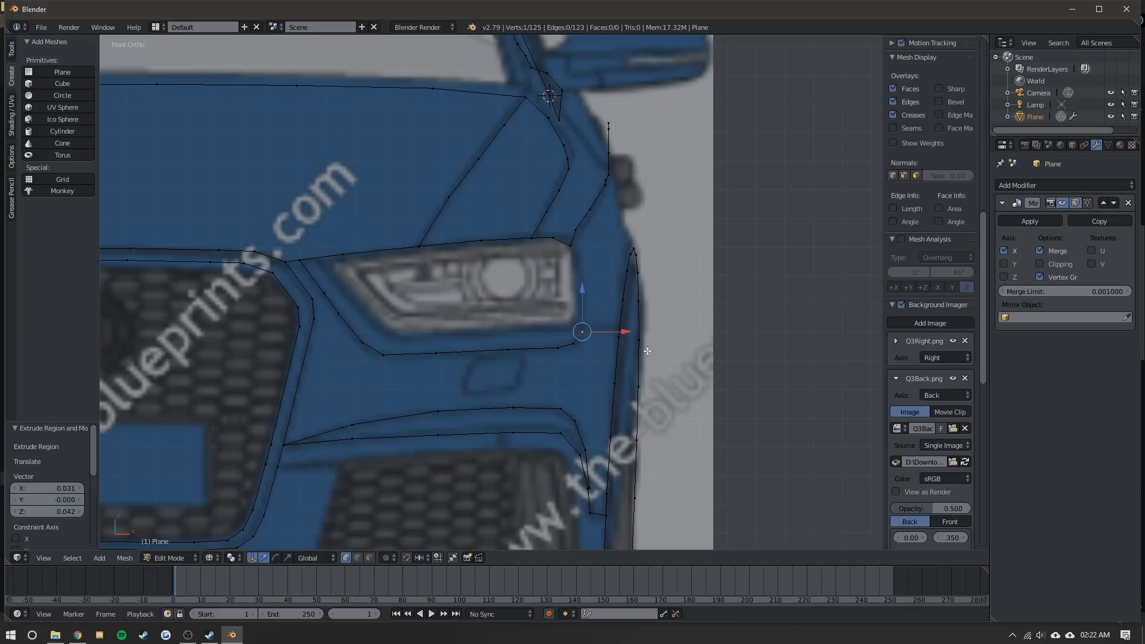
# - In top view, move the inner vertices of the new panel line along Y onto the car's front contour
pyautogui.press('Tab')
pyautogui.scroll(-2, 531, 277)
pyautogui.moveTo(520, 274); pyautogui.dragTo(473, 327, button='middle')
pyautogui.press('Tab')
pyautogui.press('KP_7')
pyautogui.scroll(4, 422, 274)
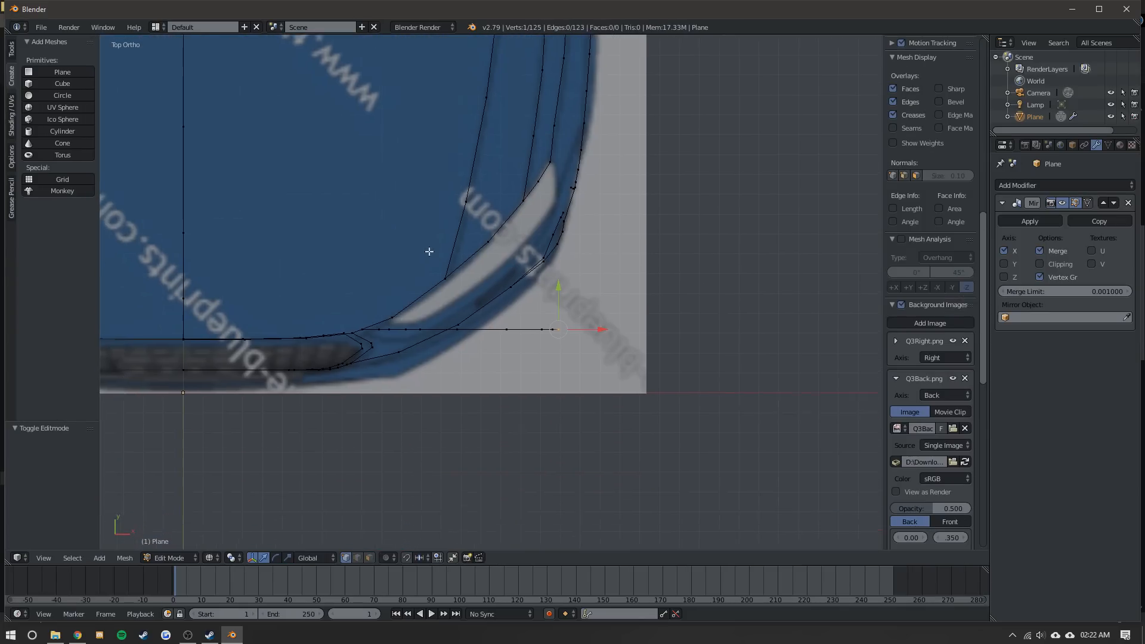
pyautogui.moveTo(304, 196); pyautogui.dragTo(388, 218)
pyautogui.rightClick(324, 224)
pyautogui.rightClick(355, 220)
pyautogui.rightClick(389, 219)
pyautogui.click(381, 199)
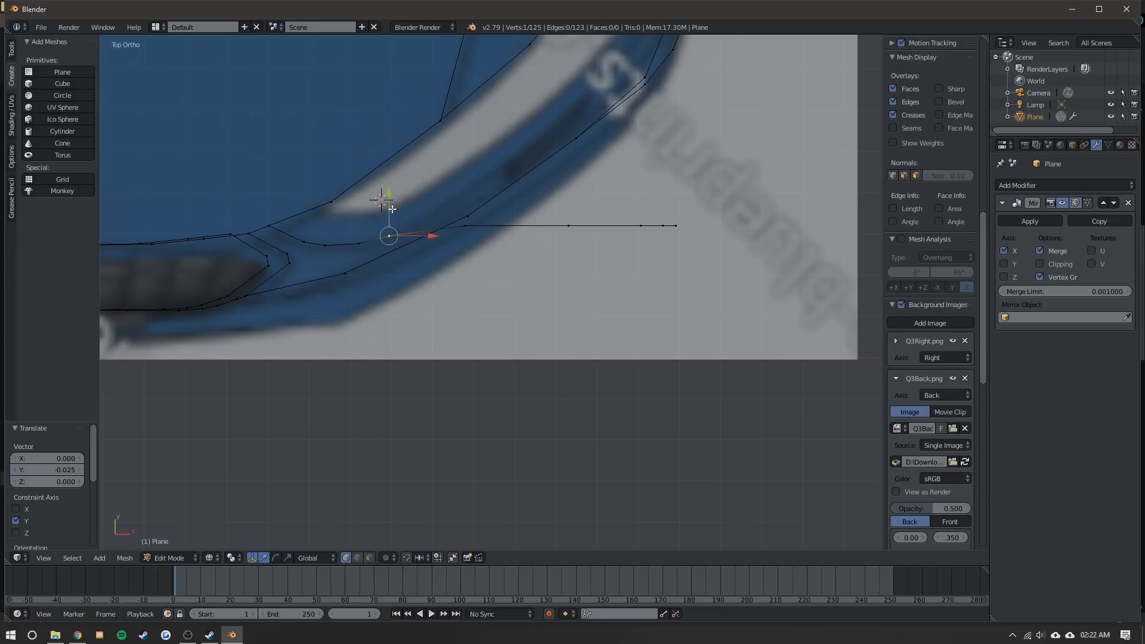
# - Move the middle vertices of the lower panel line back along Y to follow the curve in the top blueprint
pyautogui.keyDown('shift'); pyautogui.moveTo(475, 215); pyautogui.dragTo(459, 293, button='middle'); pyautogui.keyUp('shift')
pyautogui.rightClick(456, 297)
pyautogui.moveTo(449, 268); pyautogui.dragTo(449, 237)
pyautogui.rightClick(552, 303)
pyautogui.moveTo(552, 275); pyautogui.dragTo(552, 168)
# - Move the outer end vertices of the lower panel line back along Y onto the car's corner curve
pyautogui.keyDown('shift'); pyautogui.moveTo(552, 168); pyautogui.dragTo(375, 280, button='middle'); pyautogui.keyUp('shift')
pyautogui.rightClick(446, 414)
pyautogui.moveTo(442, 398); pyautogui.dragTo(487, 191)
pyautogui.rightClick(468, 415)
pyautogui.rightClick(484, 412)
pyautogui.moveTo(486, 390); pyautogui.dragTo(493, 135)
pyautogui.moveTo(507, 159); pyautogui.dragTo(508, 160)
pyautogui.rightClick(450, 215)
pyautogui.moveTo(483, 224); pyautogui.dragTo(487, 222)
# - Examine the traced panel line around the headlight against the front blueprint
pyautogui.scroll(-5, 485, 220)
pyautogui.press('Tab')
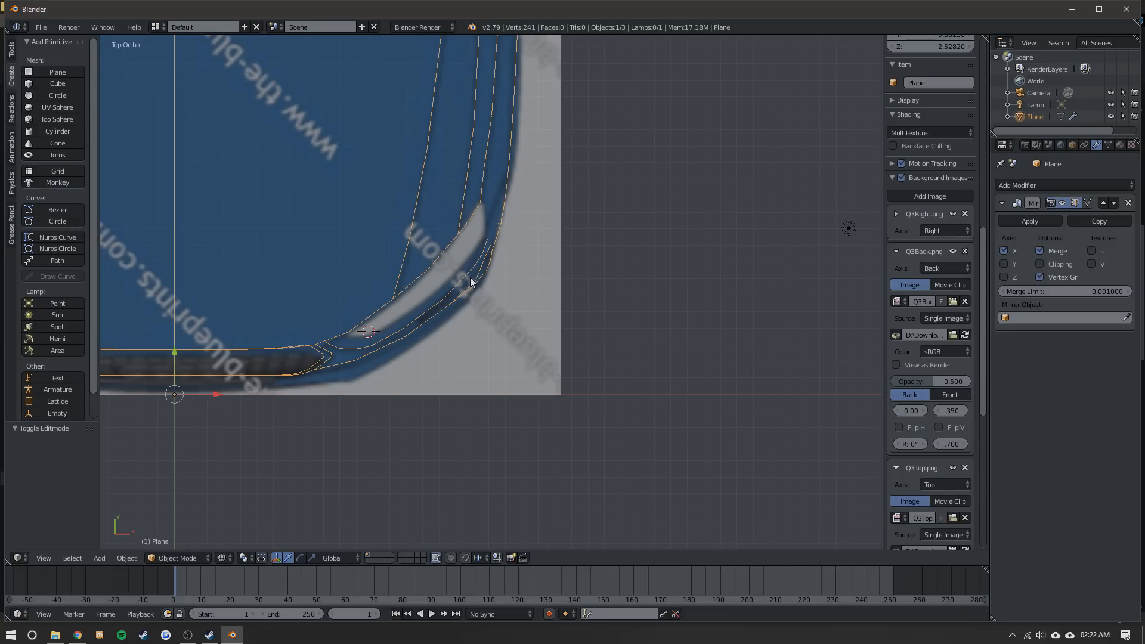
pyautogui.press('KP_1')
pyautogui.press('Tab')
pyautogui.scroll(3, 468, 300)
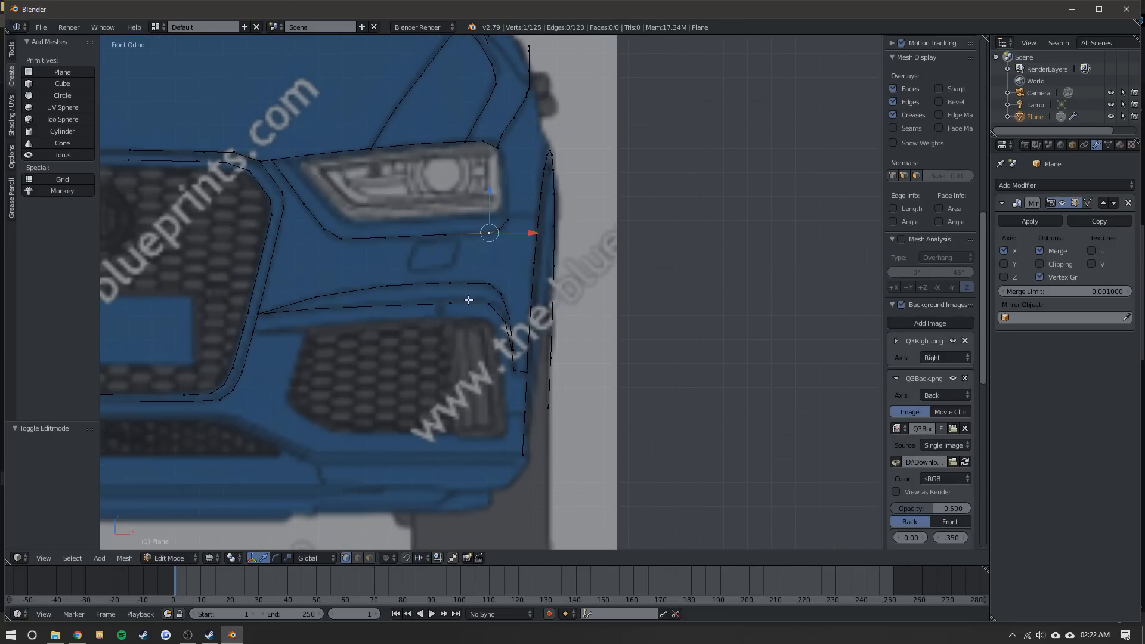
pyautogui.scroll(-1, 464, 301)
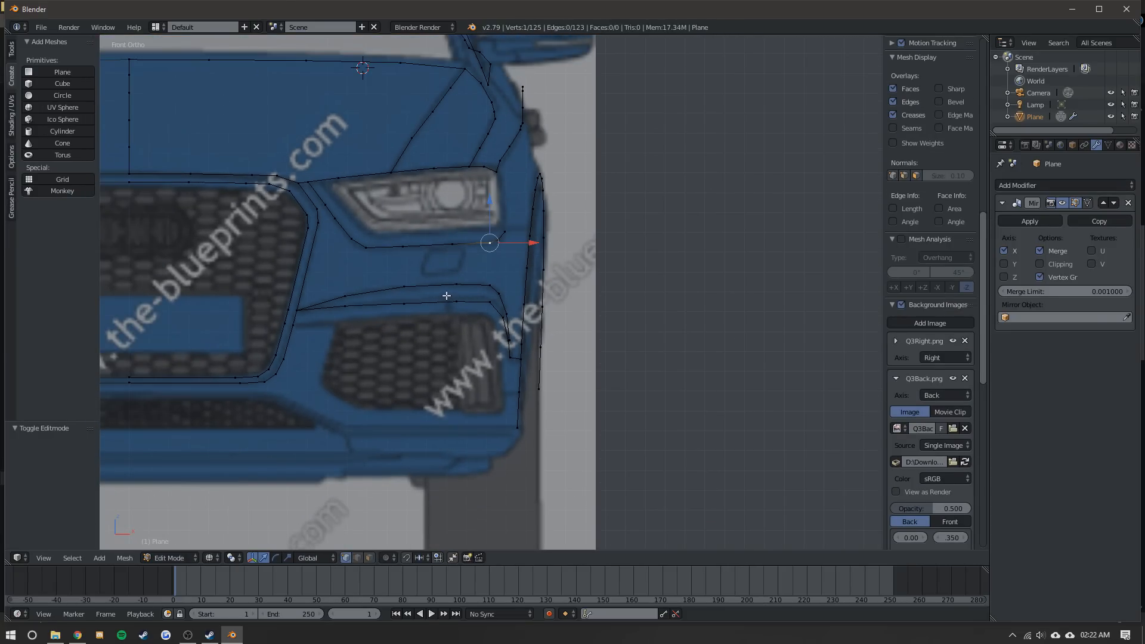
pyautogui.press('Tab')
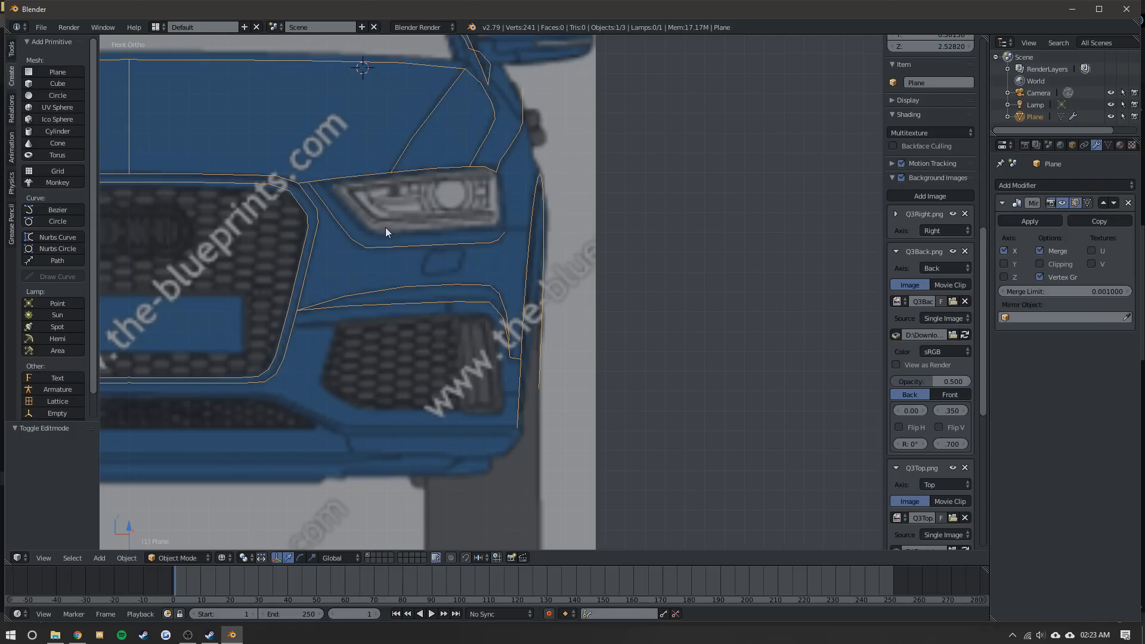
pyautogui.scroll(-1, 382, 224)
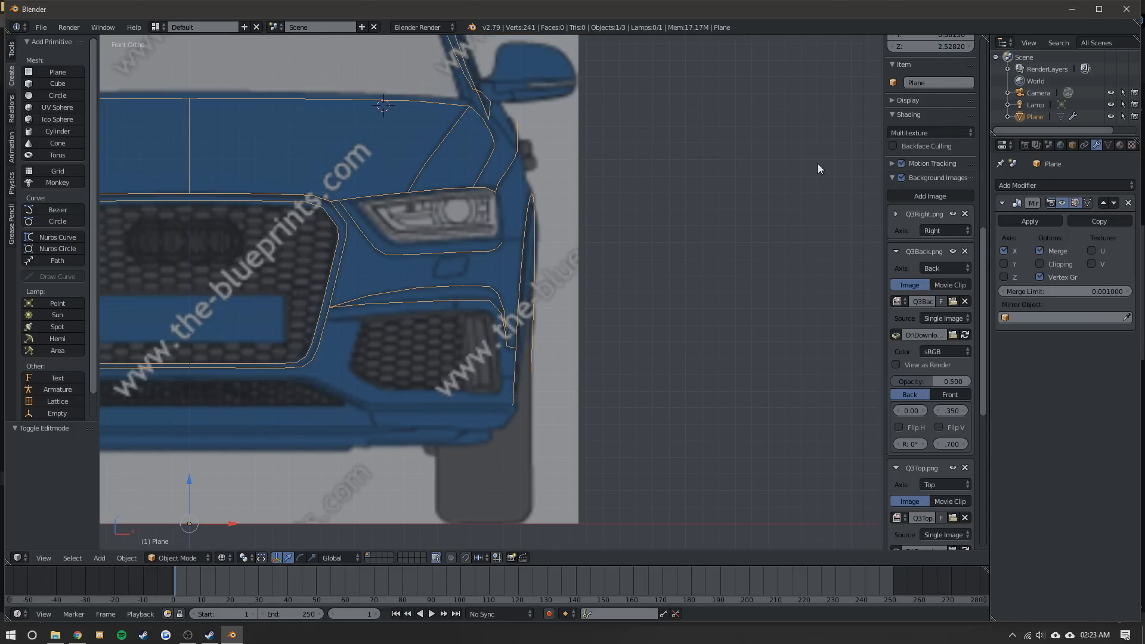
pyautogui.scroll(-1, 512, 185)
pyautogui.scroll(2, 394, 205)
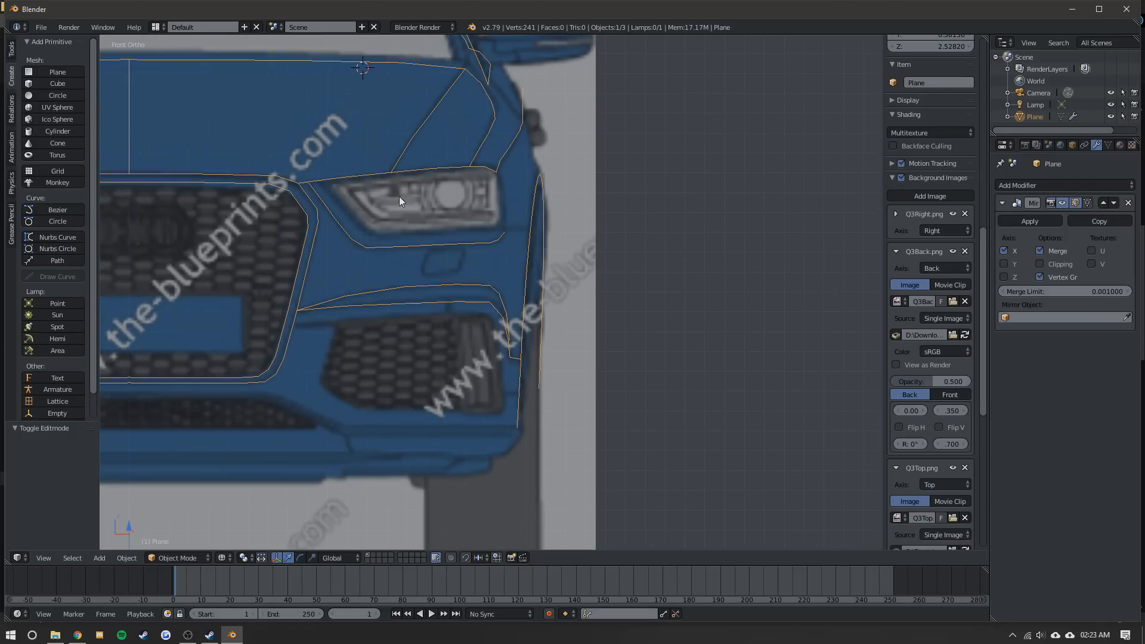
pyautogui.scroll(2, 268, 129)
# - Add a vertex with a single loop cut on the headlight's upper edge near its inner corner
pyautogui.press('Tab')
pyautogui.hotkey('ctrl', 'r')
pyautogui.click(268, 140)
pyautogui.rightClick(268, 140)
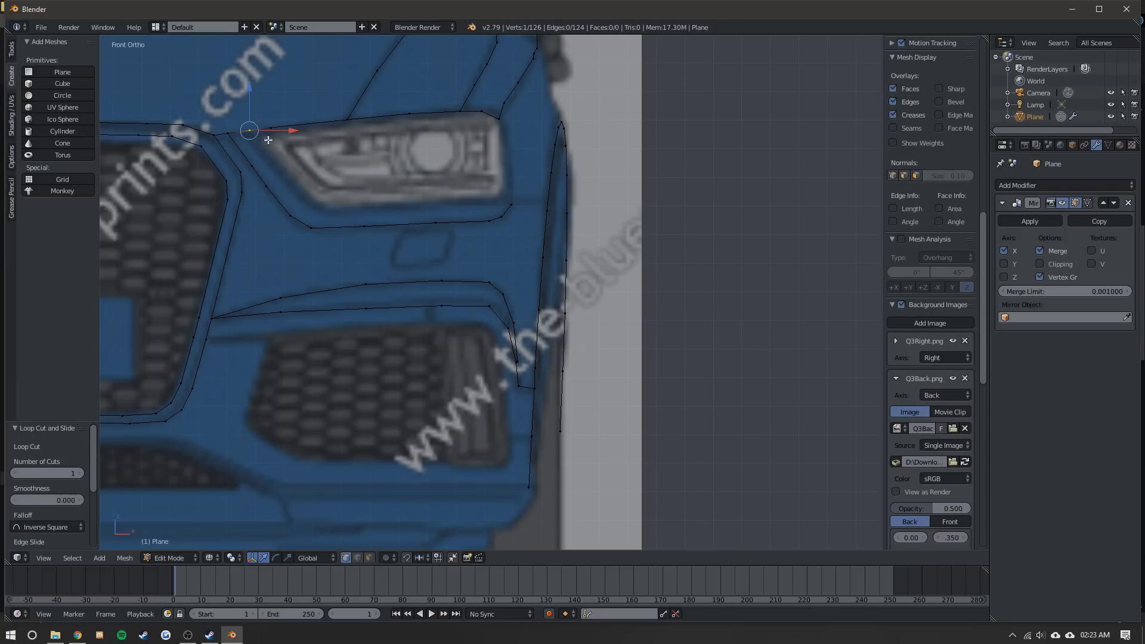
pyautogui.press('e')
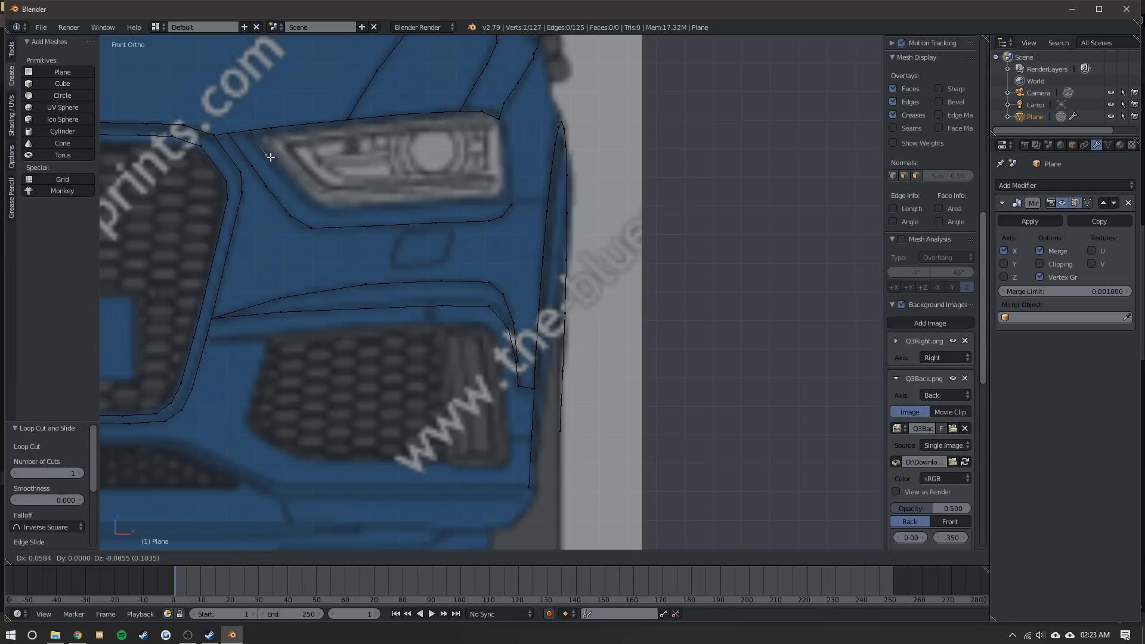
pyautogui.click(270, 157)
pyautogui.press('e')
pyautogui.click(286, 178)
pyautogui.keyDown('shift'); pyautogui.rightClick(266, 157); pyautogui.keyUp('shift')
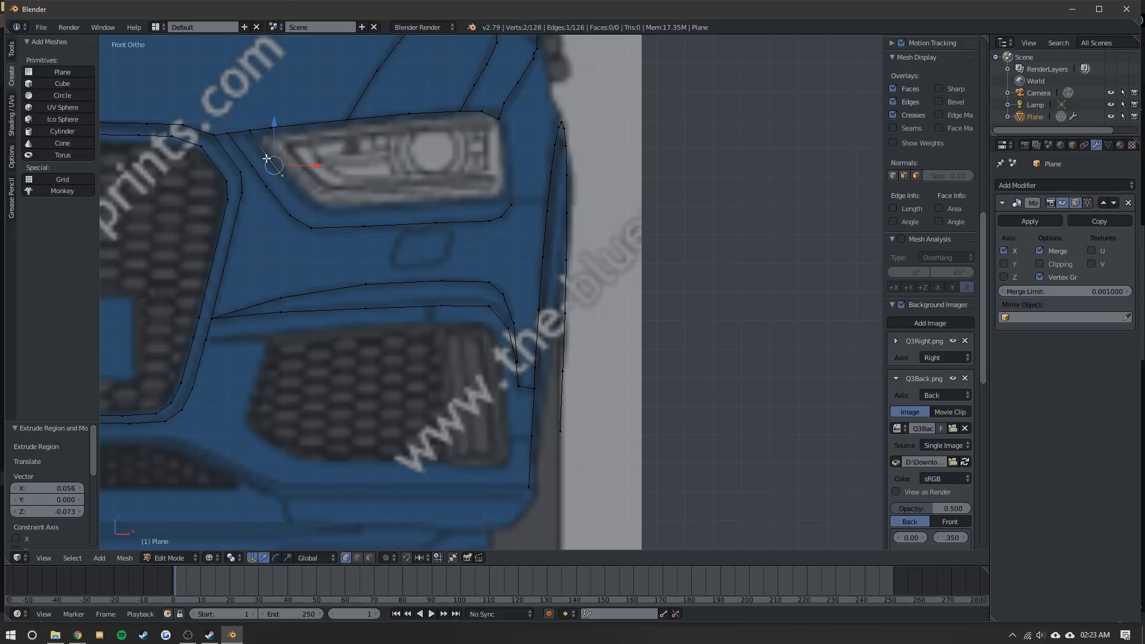
pyautogui.press('x')
pyautogui.click(233, 141)
# - Duplicate the panel line below the headlight, scale the copy to about 0.851, and move it up onto the headlight's lower edge
pyautogui.rightClick(252, 168)
pyautogui.keyDown('ctrl'); pyautogui.rightClick(508, 206); pyautogui.keyUp('ctrl')
pyautogui.hotkey('shift', 'd')
pyautogui.rightClick(456, 194)
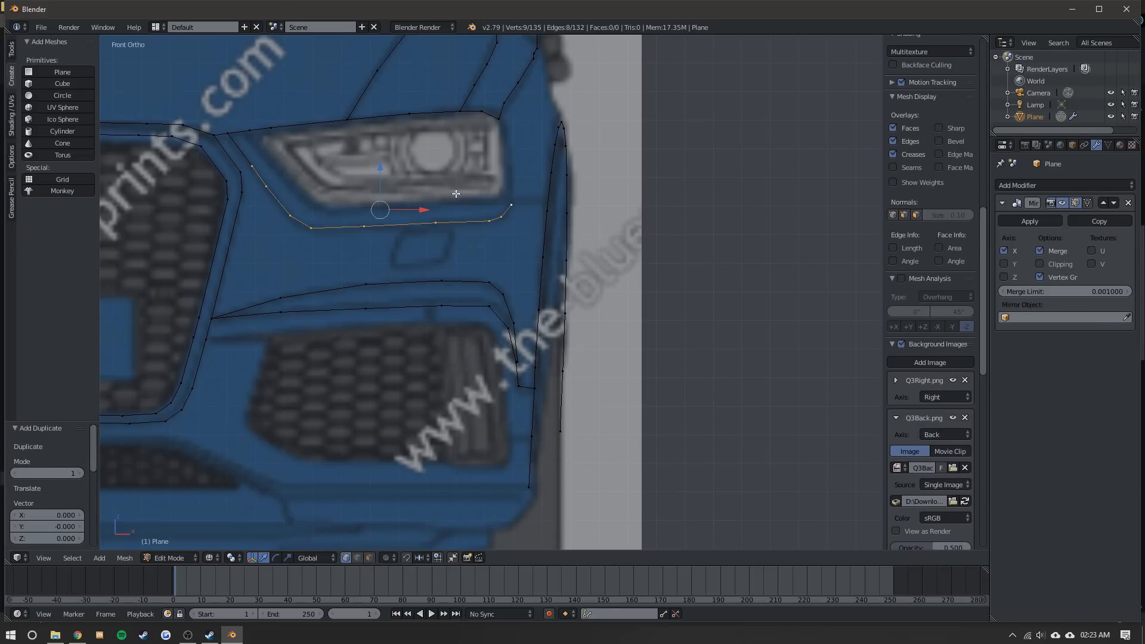
pyautogui.press('s')
pyautogui.click(568, 210)
pyautogui.press('g')
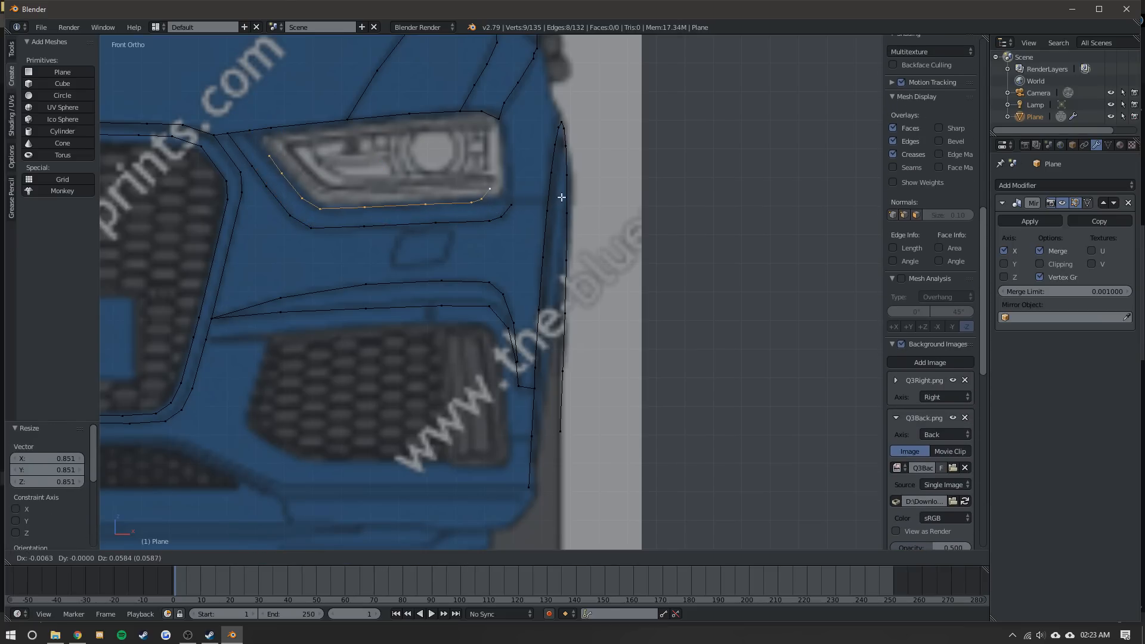
pyautogui.click(565, 198)
# - Shift the duplicate's outer end vertices outward along X and up about 0.006 along Z to the headlight's lower outer corner
pyautogui.rightClick(484, 199)
pyautogui.press('ctrl+KP_Add')
pyautogui.moveTo(515, 196); pyautogui.dragTo(531, 196)
pyautogui.click(500, 170)
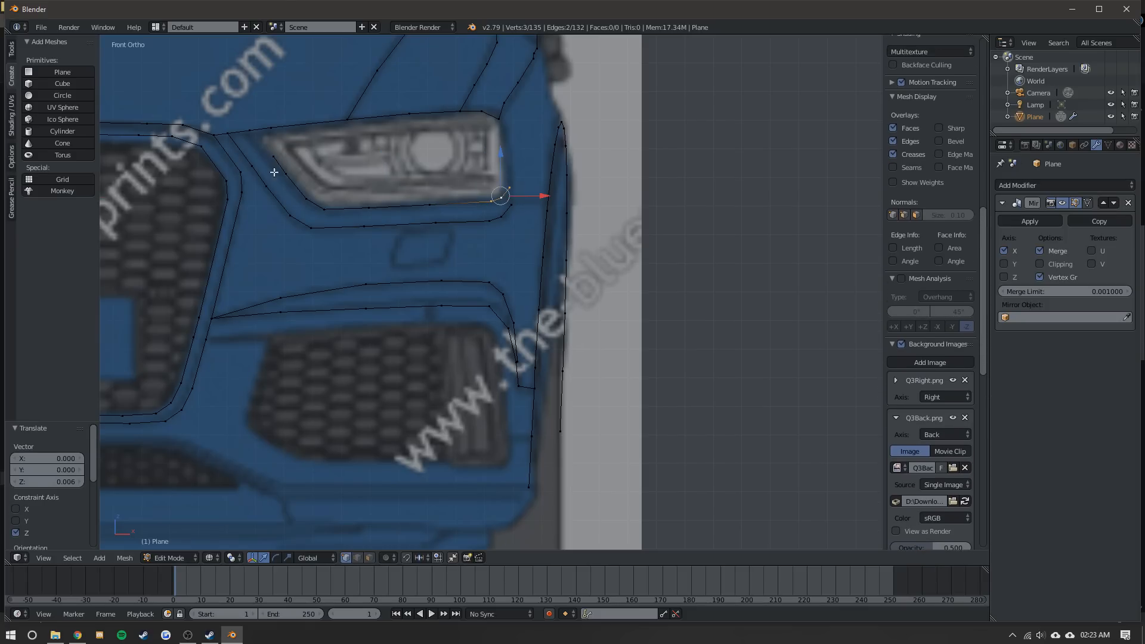
# - Merge the duplicate's inner end vertex at last into the new vertex on the headlight's upper edge
pyautogui.rightClick(269, 155)
pyautogui.keyDown('shift'); pyautogui.rightClick(246, 131); pyautogui.keyUp('shift')
pyautogui.hotkey('alt', 'm')
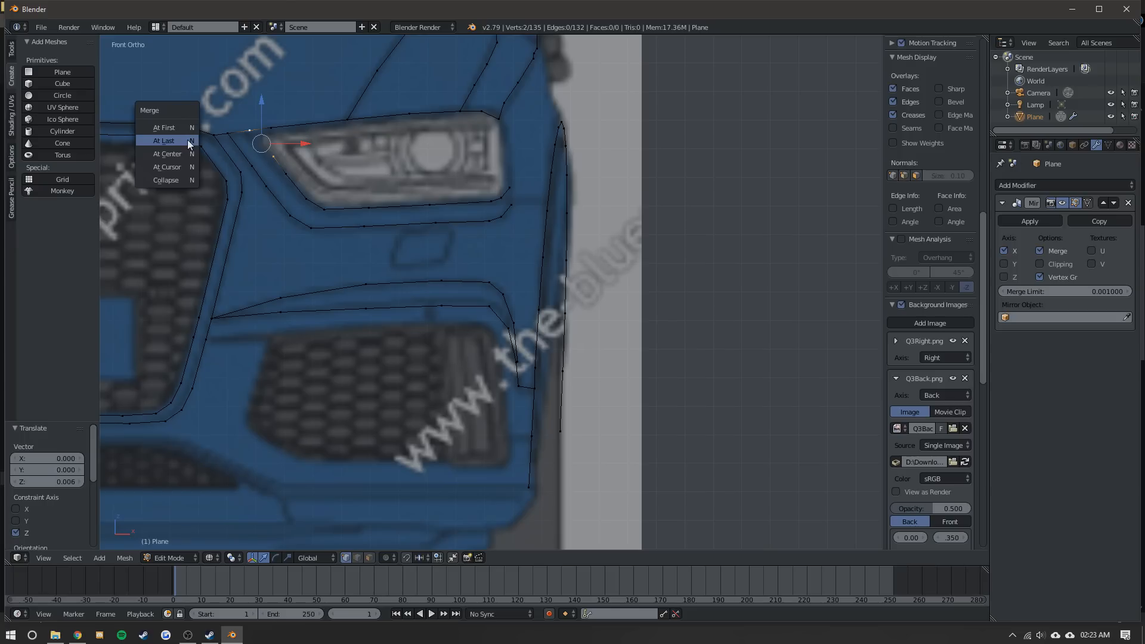
pyautogui.click(188, 140)
# - Select the headlight's lower outline and move it back about 0.052 along Y in top view
pyautogui.press('Tab')
pyautogui.moveTo(331, 177); pyautogui.dragTo(277, 328, button='middle')
pyautogui.press('Tab')
pyautogui.press('KP_1')
pyautogui.moveTo(488, 220); pyautogui.dragTo(501, 197, button='middle')
pyautogui.keyDown('ctrl'); pyautogui.rightClick(501, 197); pyautogui.keyUp('ctrl')
pyautogui.press('KP_7')
pyautogui.press('g')
pyautogui.press('y')
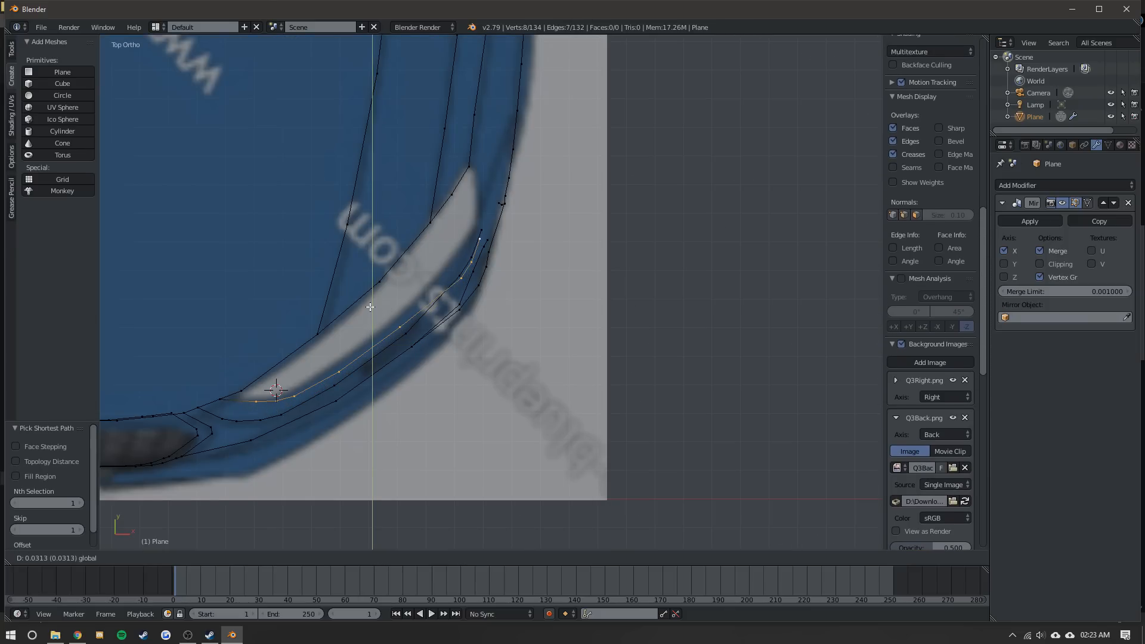
pyautogui.press('Return')
# - Rotate the headlight's lower outline about -5.06° and shift it further along Y to match the top blueprint
pyautogui.press('r')
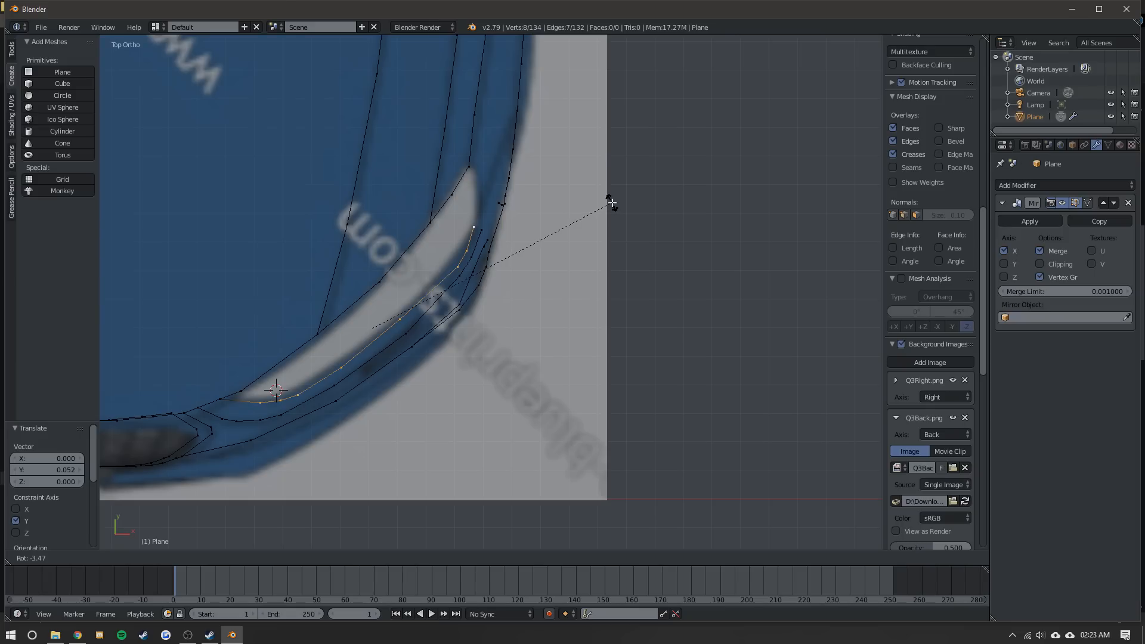
pyautogui.click(606, 191)
pyautogui.rightClick(464, 248)
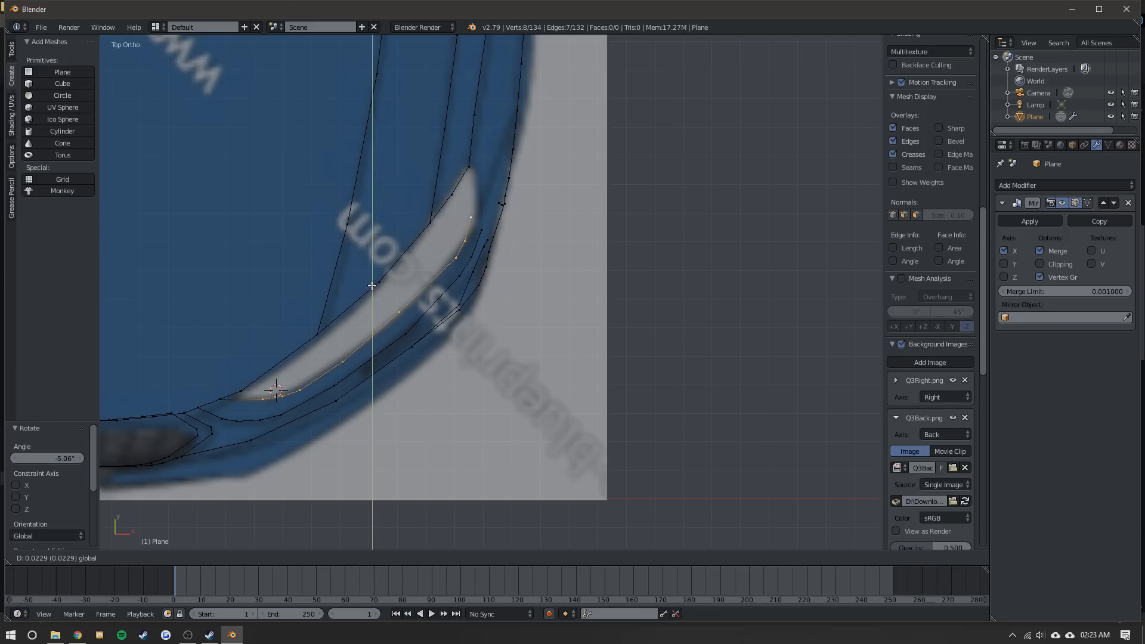
pyautogui.press('g')
pyautogui.press('y')
pyautogui.press('Return')
# - Shift the outline's outer end vertex outward along X and join it with an edge to the headlight's upper outer corner
pyautogui.press('g')
pyautogui.press('x')
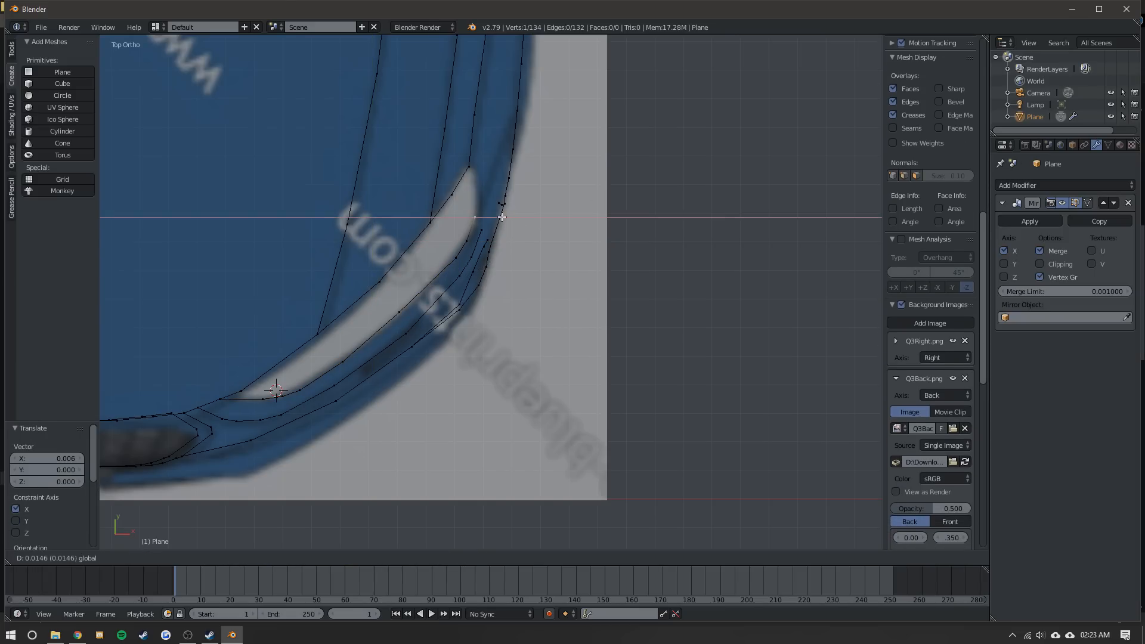
pyautogui.press('Return')
# - Add two vertices to the edge closing the headlight's outer side, adjusting along X and sliding the upper one to shape the curve
pyautogui.hotkey('ctrl', 'r')
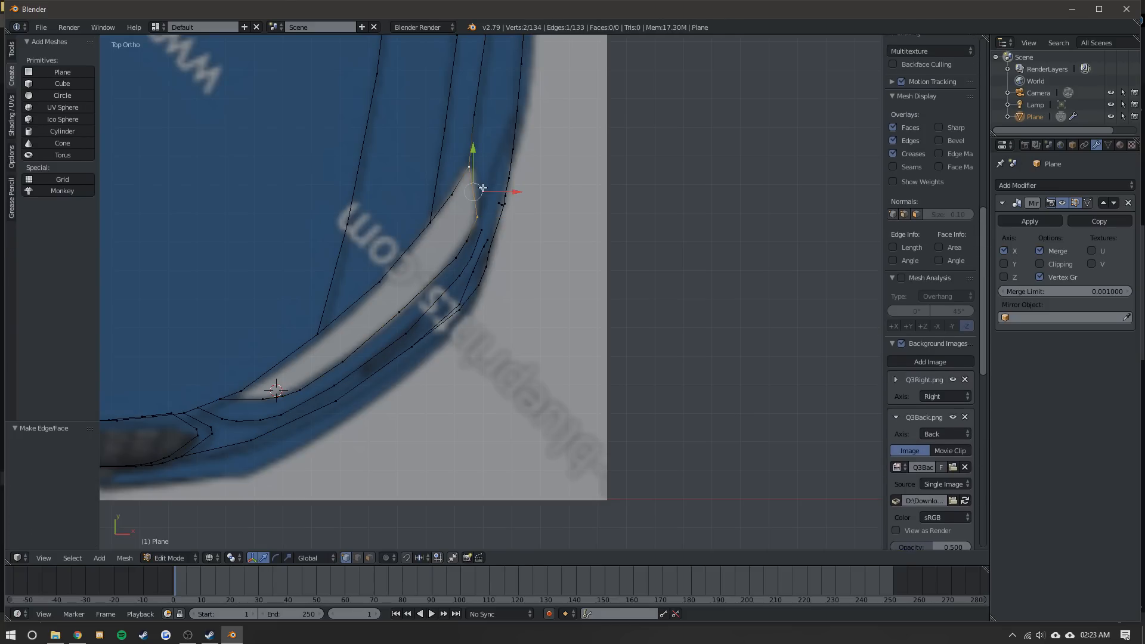
pyautogui.click(498, 194)
pyautogui.click(500, 193)
pyautogui.hotkey('ctrl', 'r')
pyautogui.click(478, 177)
pyautogui.press('g')
pyautogui.press('x')
pyautogui.click(498, 177)
pyautogui.press('g')
pyautogui.press('g')
pyautogui.click(497, 167)
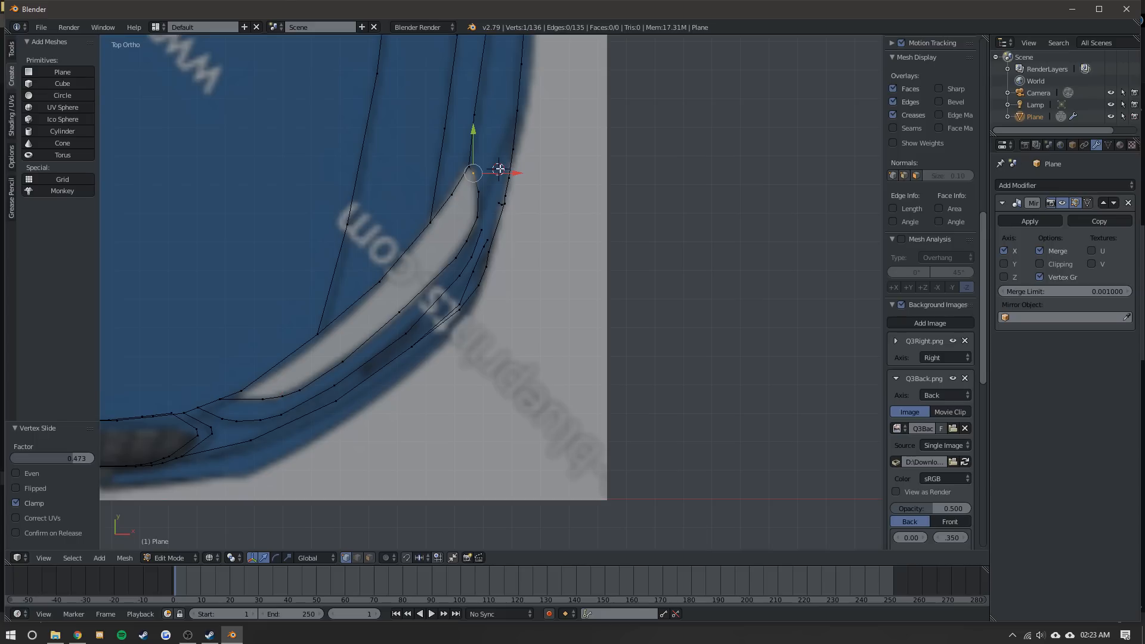
# - In front view, shift the vertex on the headlight's slanted inner edge slightly toward the grille along X
pyautogui.scroll(3, 501, 179)
pyautogui.press('Tab')
pyautogui.press('Tab')
pyautogui.press('KP_3')
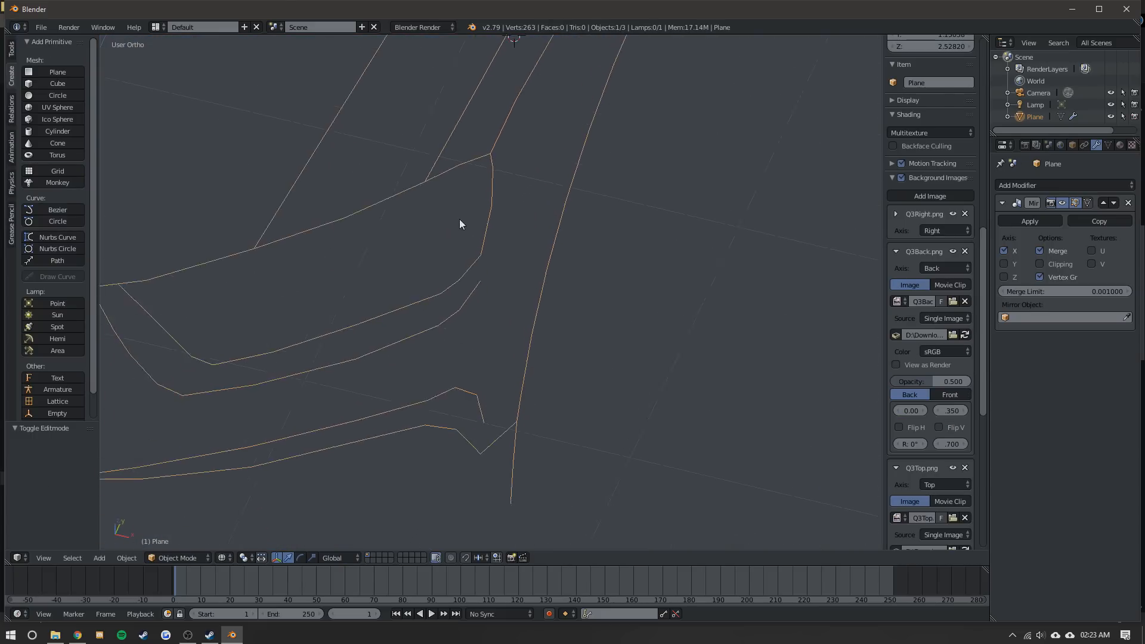
pyautogui.keyDown('ctrl'); pyautogui.click(239, 219); pyautogui.keyUp('ctrl')
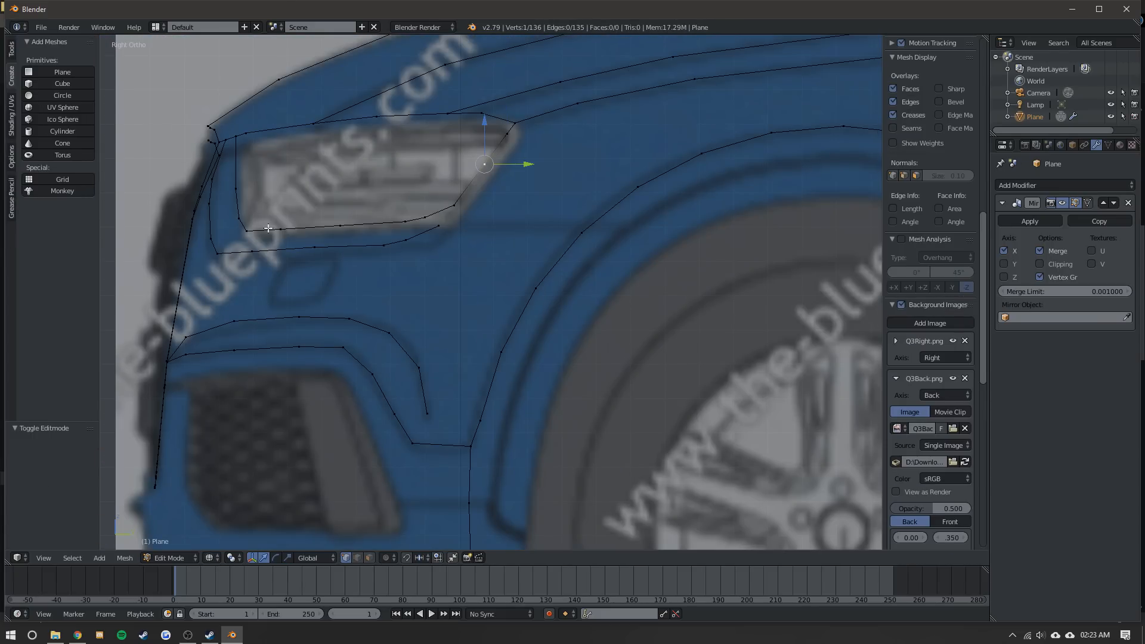
pyautogui.press('KP_1')
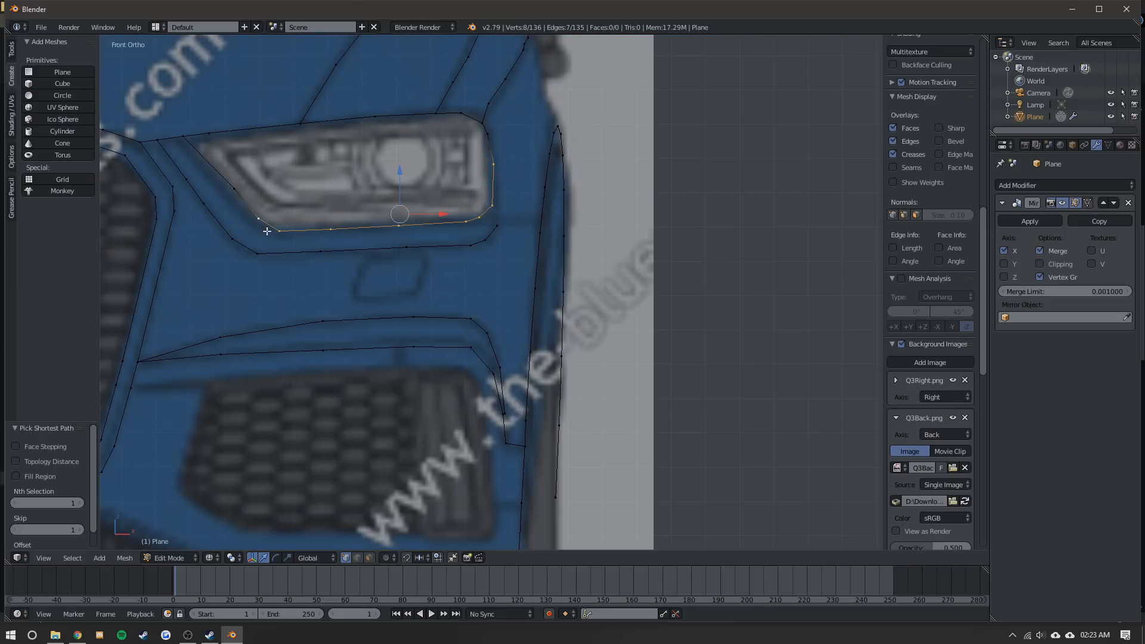
pyautogui.rightClick(235, 188)
pyautogui.moveTo(266, 188); pyautogui.dragTo(258, 187)
# - Move the headlight's lower edge vertices along Z in the side view and rotate them about 0.898° to match the blueprint
pyautogui.rightClick(492, 202)
pyautogui.keyDown('ctrl'); pyautogui.rightClick(262, 215); pyautogui.keyUp('ctrl')
pyautogui.press('ctrl+KP_3')
pyautogui.press('KP_3')
pyautogui.press('g')
pyautogui.press('z')
pyautogui.click(351, 229)
pyautogui.press('r')
pyautogui.click(527, 235)
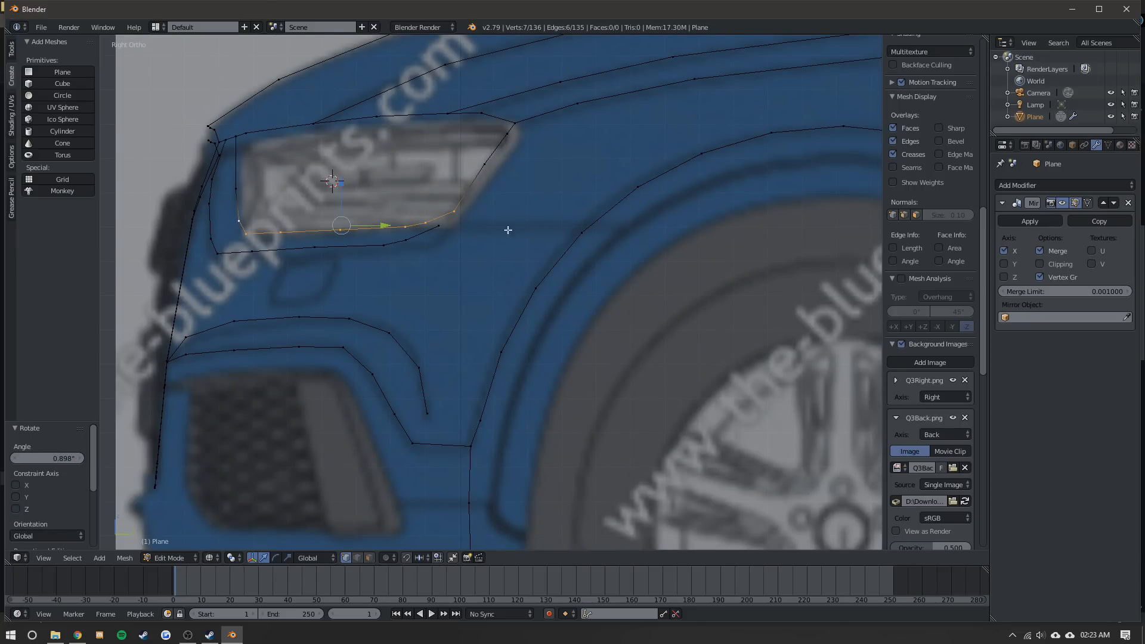
# - Merge the lower panel line's rear end vertex at last into the headlight outline's lower rear corner
pyautogui.rightClick(447, 229)
pyautogui.keyDown('shift'); pyautogui.rightClick(460, 216); pyautogui.keyUp('shift')
pyautogui.hotkey('alt', 'm')
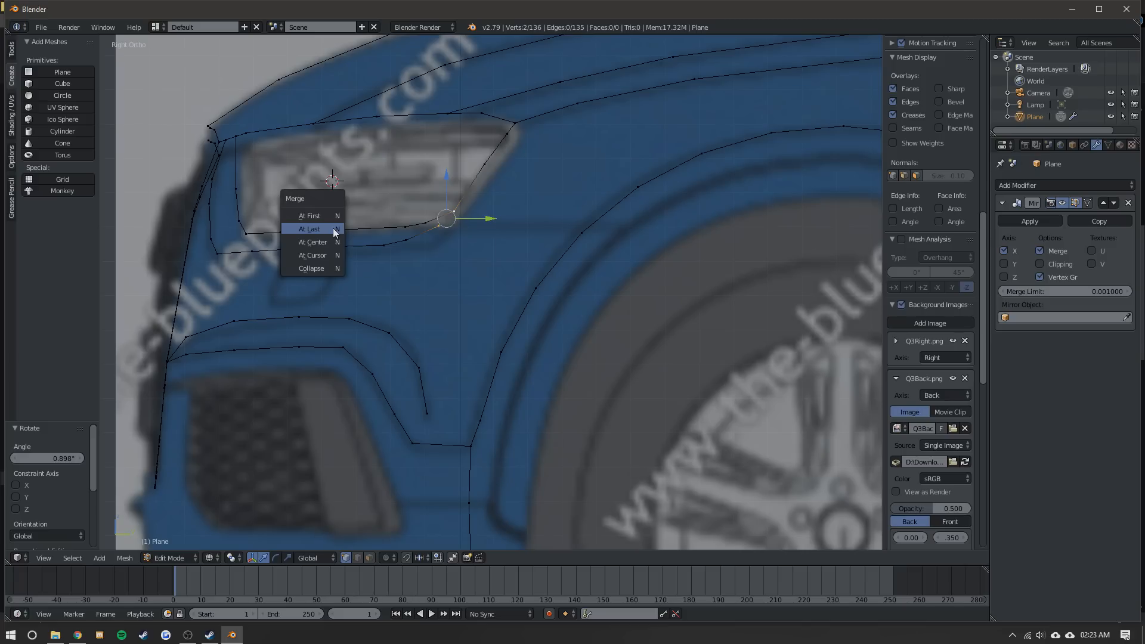
pyautogui.click(335, 232)
# - Shift the vertices on the headlight's rear edge along Y to follow its slanted outline in the side view
pyautogui.press('g')
pyautogui.press('y')
pyautogui.click(455, 209)
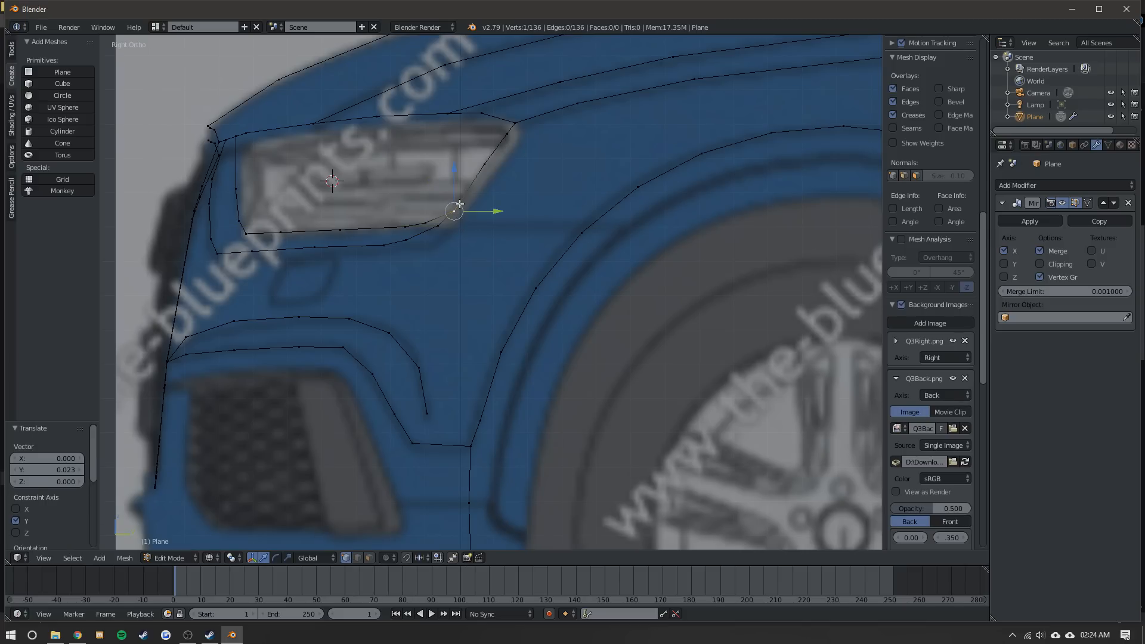
pyautogui.moveTo(478, 209); pyautogui.dragTo(482, 209)
pyautogui.rightClick(488, 167)
pyautogui.moveTo(522, 168); pyautogui.dragTo(531, 167)
pyautogui.rightClick(461, 214)
# - Adjust the height of the lower panel line's vertices along Z to match the side blueprint
pyautogui.scroll(-2, 411, 221)
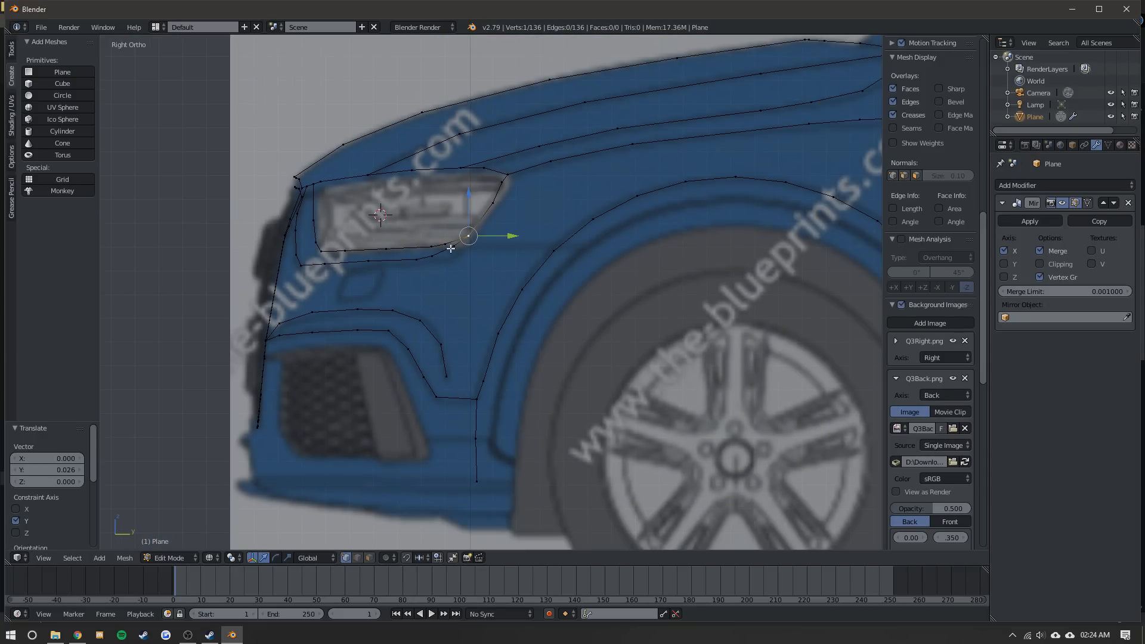
pyautogui.scroll(3, 378, 235)
pyautogui.moveTo(361, 210); pyautogui.dragTo(360, 206)
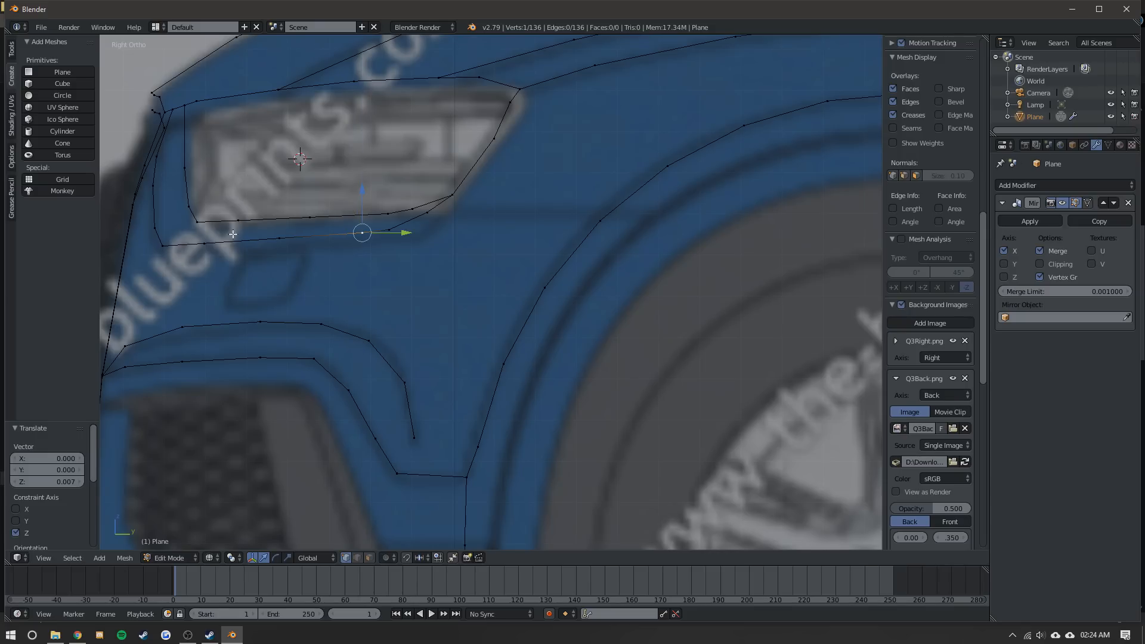
pyautogui.scroll(2, 930, 357)
pyautogui.keyDown('ctrl'); pyautogui.rightClick(162, 245); pyautogui.keyUp('ctrl')
pyautogui.moveTo(251, 197); pyautogui.dragTo(291, 213)
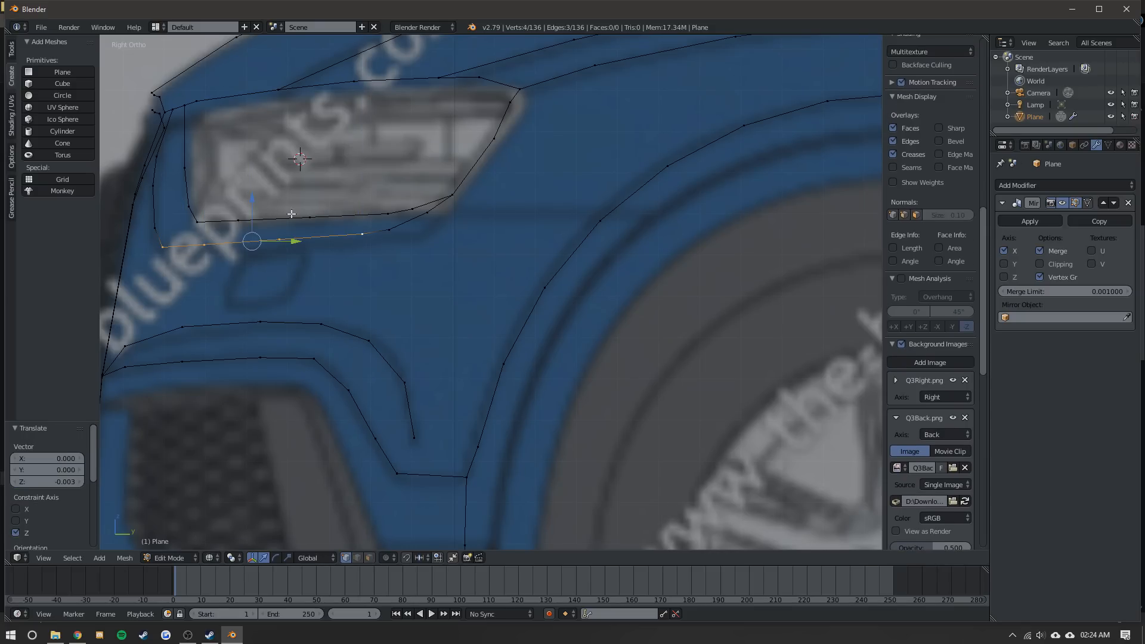
# - Reposition the lower panel line's rear vertex about 0.017 along Y and -0.006 along Z to smooth the curve toward the headlight
pyautogui.rightClick(388, 230)
pyautogui.press('r')
pyautogui.click(403, 227)
pyautogui.press('g')
pyautogui.click(406, 234)
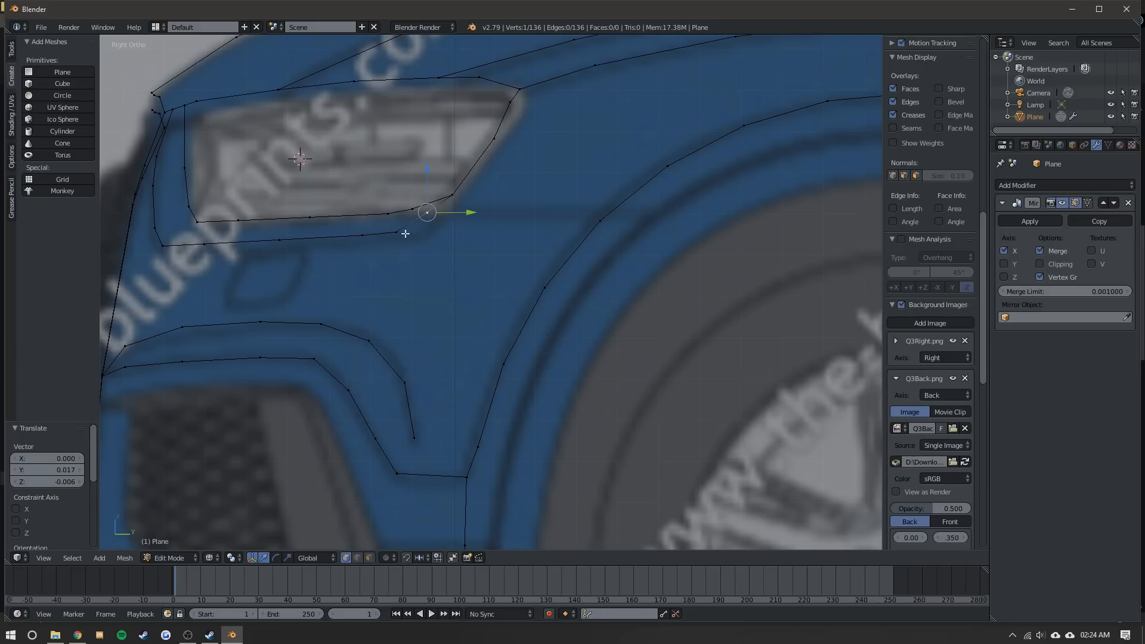
# - Shift the lower panel line's rear vertex and the headlight's upper rear vertex along Y to follow the side blueprint
pyautogui.press('g')
pyautogui.press('y')
pyautogui.click(410, 232)
pyautogui.rightClick(509, 102)
pyautogui.press('g')
pyautogui.press('y')
pyautogui.click(514, 111)
pyautogui.press('g')
pyautogui.press('y')
pyautogui.click(525, 107)
# - Examine the traced body outlines against the front blueprint outside edit mode, and open the mesh's object data properties
pyautogui.press('Tab')
pyautogui.scroll(-2, 413, 177)
pyautogui.scroll(-1, 363, 186)
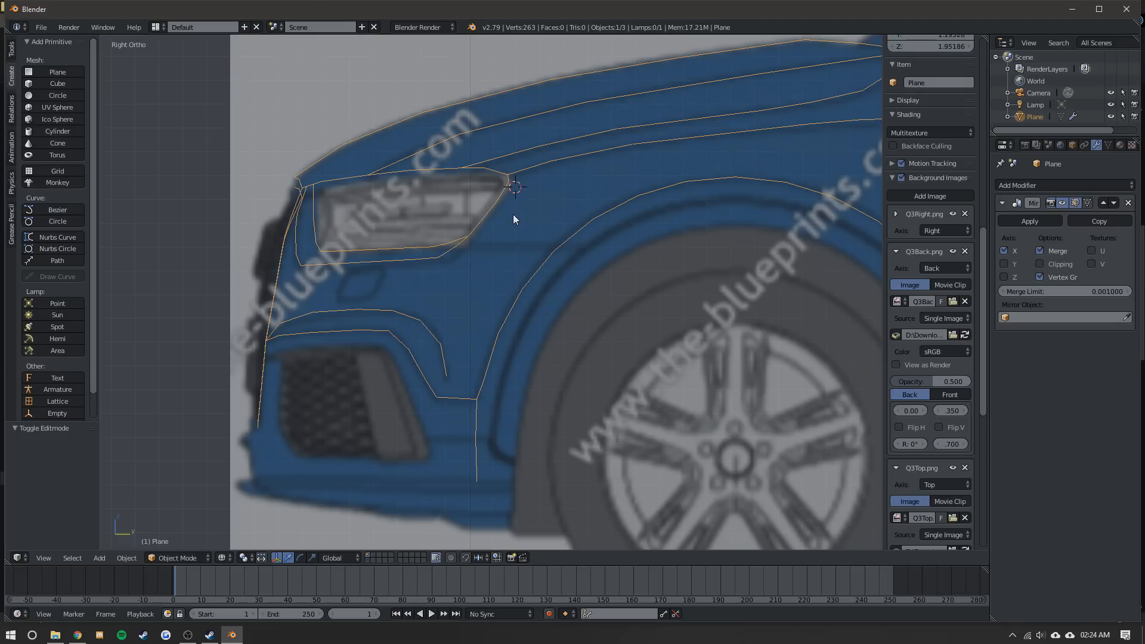
pyautogui.press('KP_1')
pyautogui.keyDown('ctrl'); pyautogui.scroll(3, 359, 193); pyautogui.keyUp('ctrl')
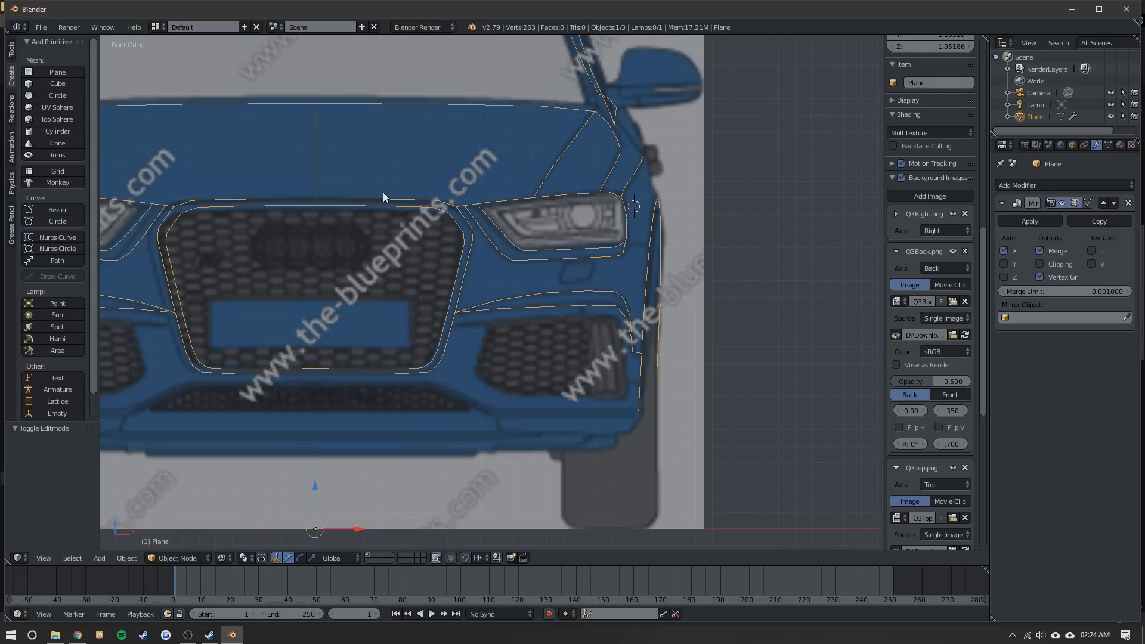
pyautogui.scroll(-1, 417, 192)
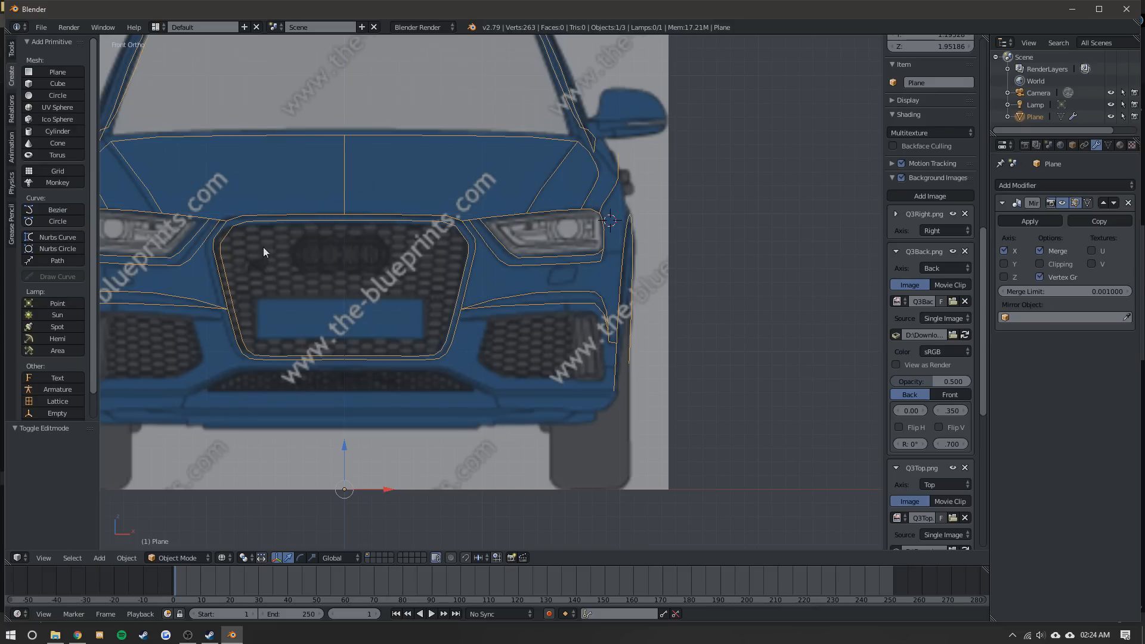
pyautogui.scroll(-2, 386, 182)
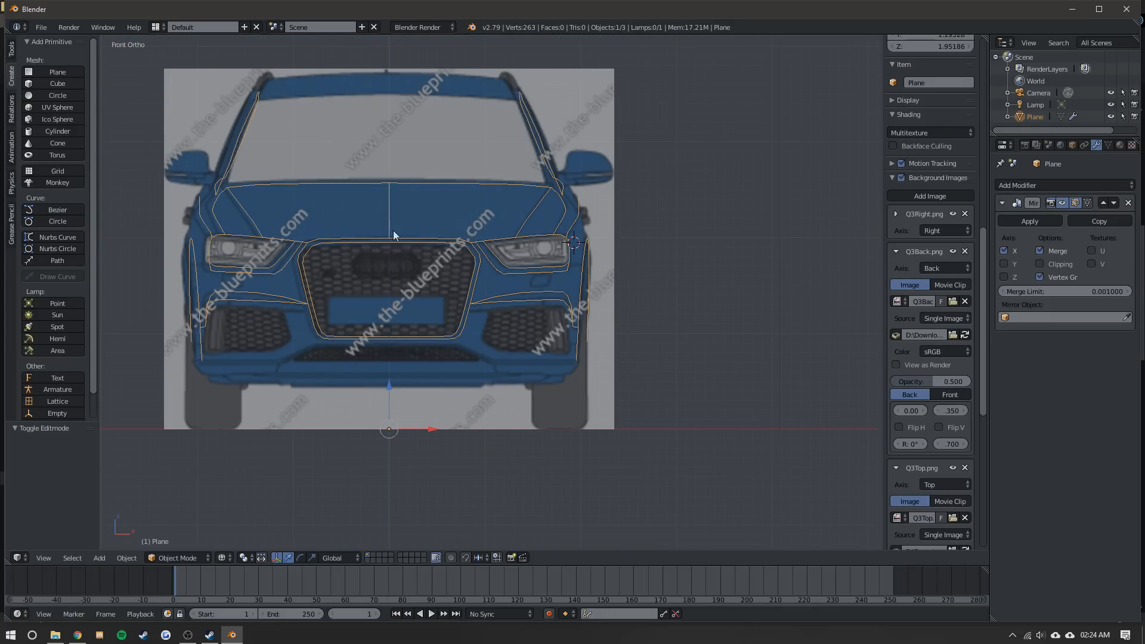
pyautogui.scroll(1, 351, 216)
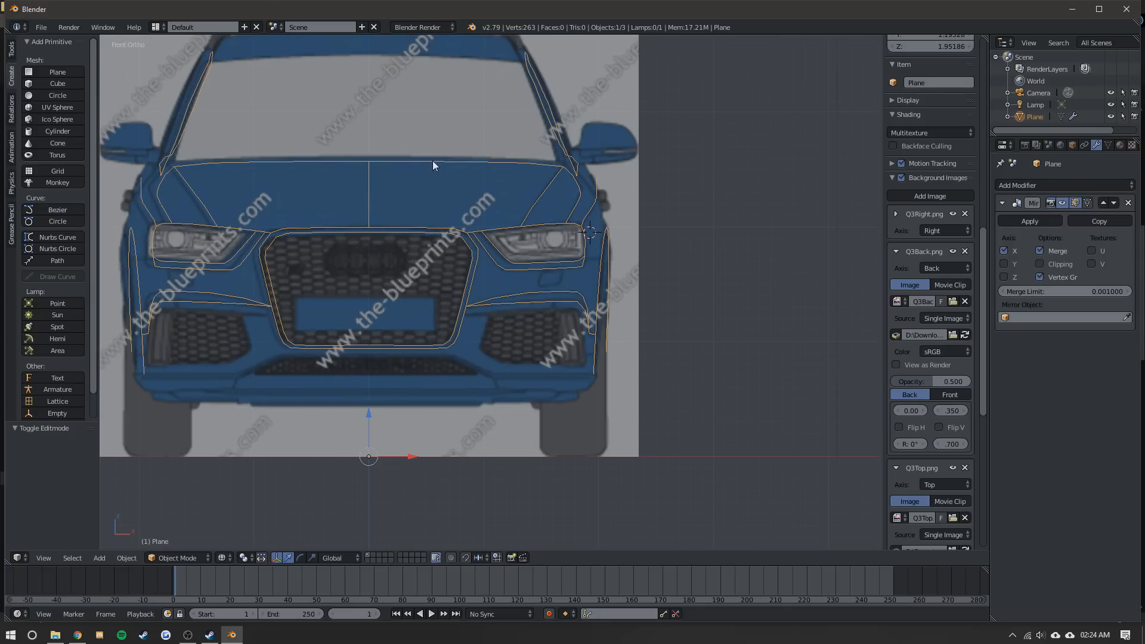
pyautogui.scroll(2, 348, 276)
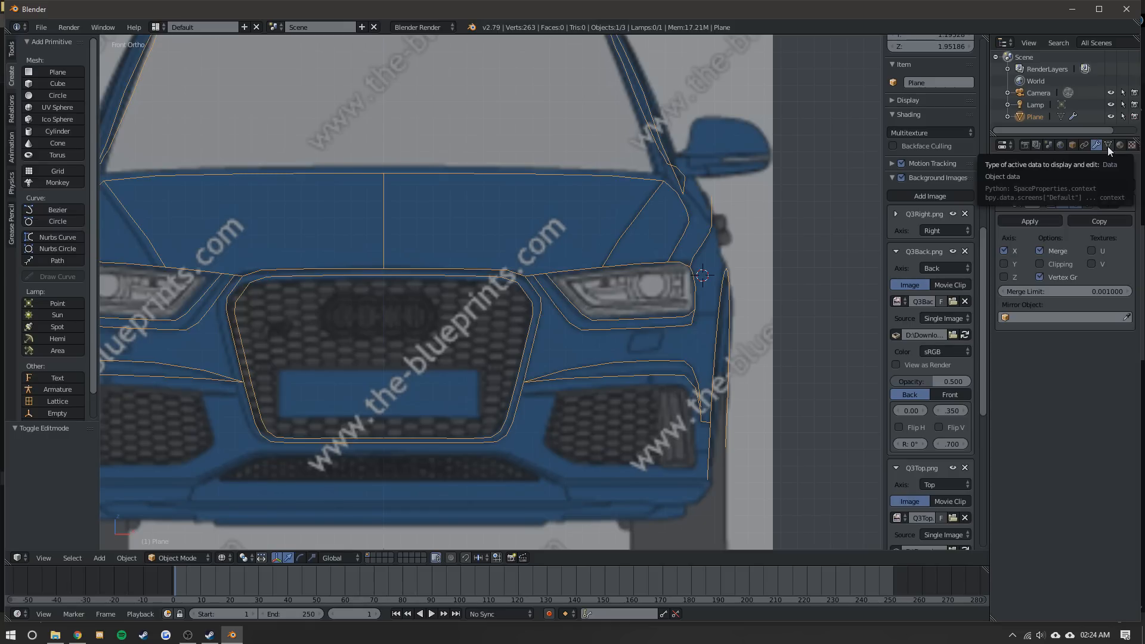
pyautogui.click(1107, 145)
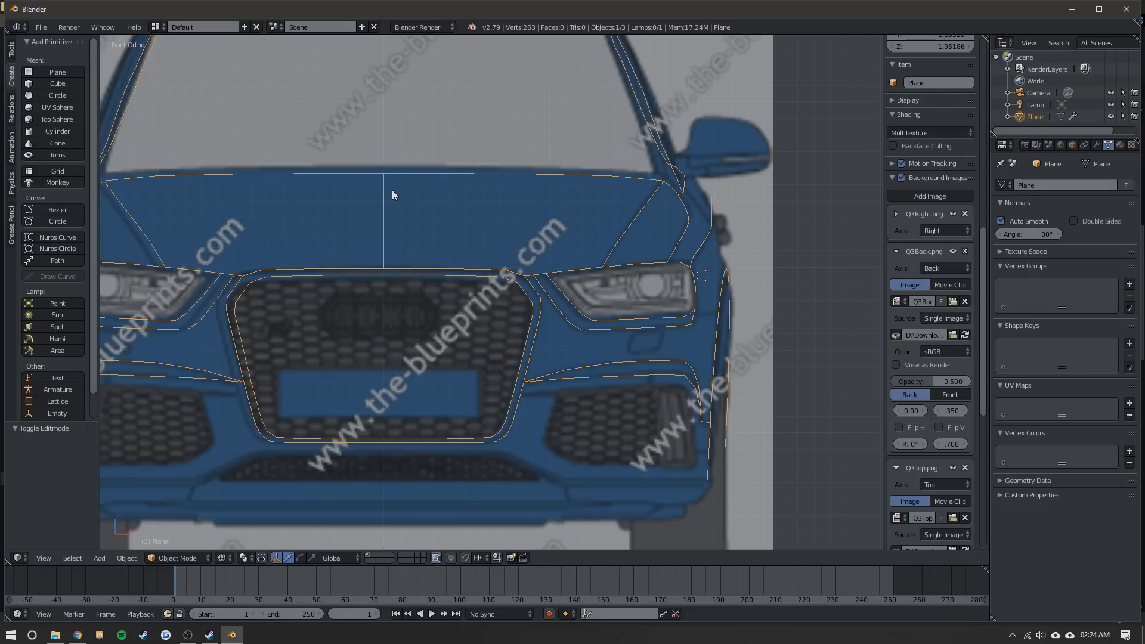
pyautogui.press('Tab')
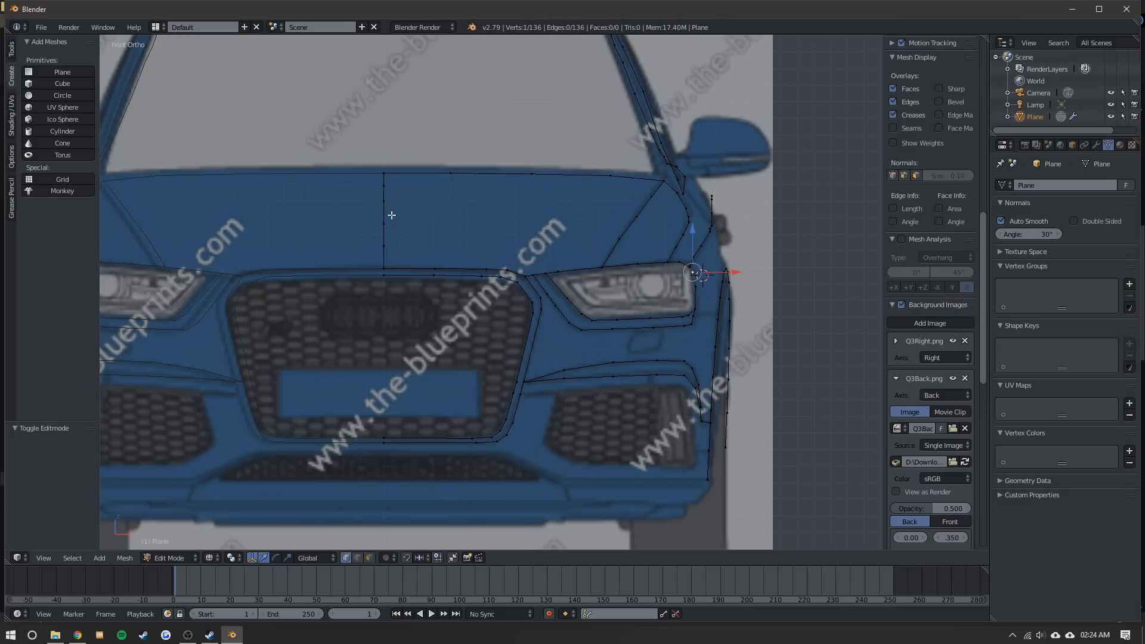
pyautogui.scroll(4, 380, 243)
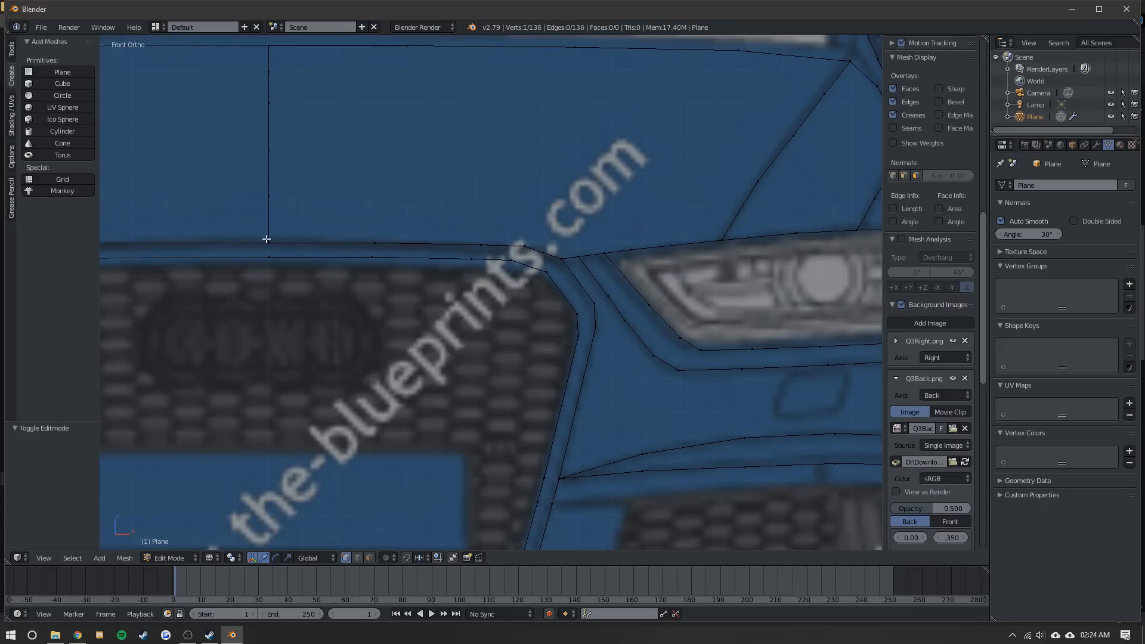
pyautogui.rightClick(268, 243)
pyautogui.keyDown('shift'); pyautogui.rightClick(270, 258); pyautogui.keyUp('shift')
pyautogui.rightClick(247, 237)
pyautogui.keyDown('shift'); pyautogui.rightClick(269, 258); pyautogui.keyUp('shift')
pyautogui.keyDown('shift'); pyautogui.rightClick(372, 257); pyautogui.keyUp('shift')
pyautogui.keyDown('shift'); pyautogui.rightClick(375, 242); pyautogui.keyUp('shift')
pyautogui.keyDown('shift'); pyautogui.rightClick(481, 245); pyautogui.keyUp('shift')
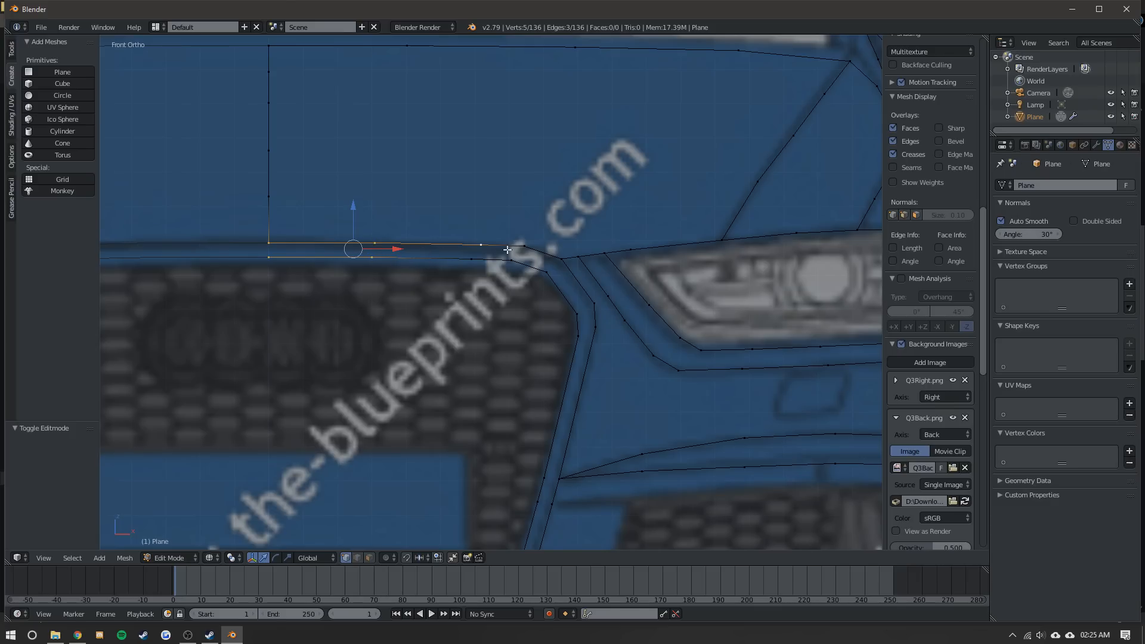
# - Raise the vertex on the grille surround's upper line about 0.005 along Z in the front view
pyautogui.rightClick(480, 242)
pyautogui.press('g')
pyautogui.press('z')
pyautogui.click(480, 208)
pyautogui.scroll(-4, 464, 290)
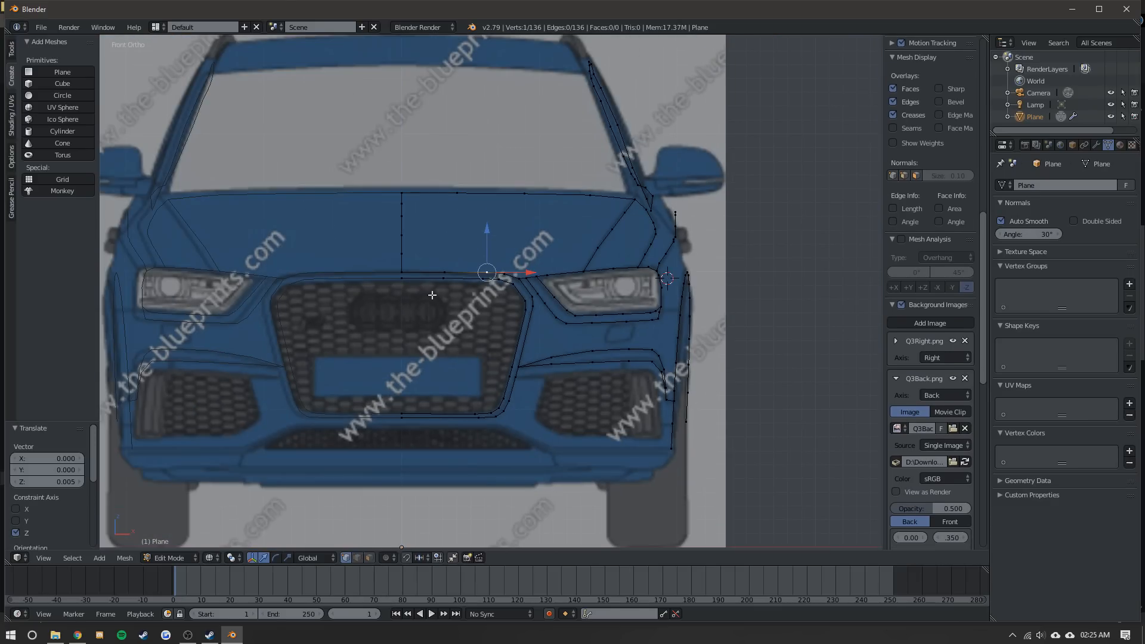
# - Fill a face between the four vertices nearest the centre line in the strip above the grille
pyautogui.moveTo(464, 290); pyautogui.dragTo(487, 259, button='middle')
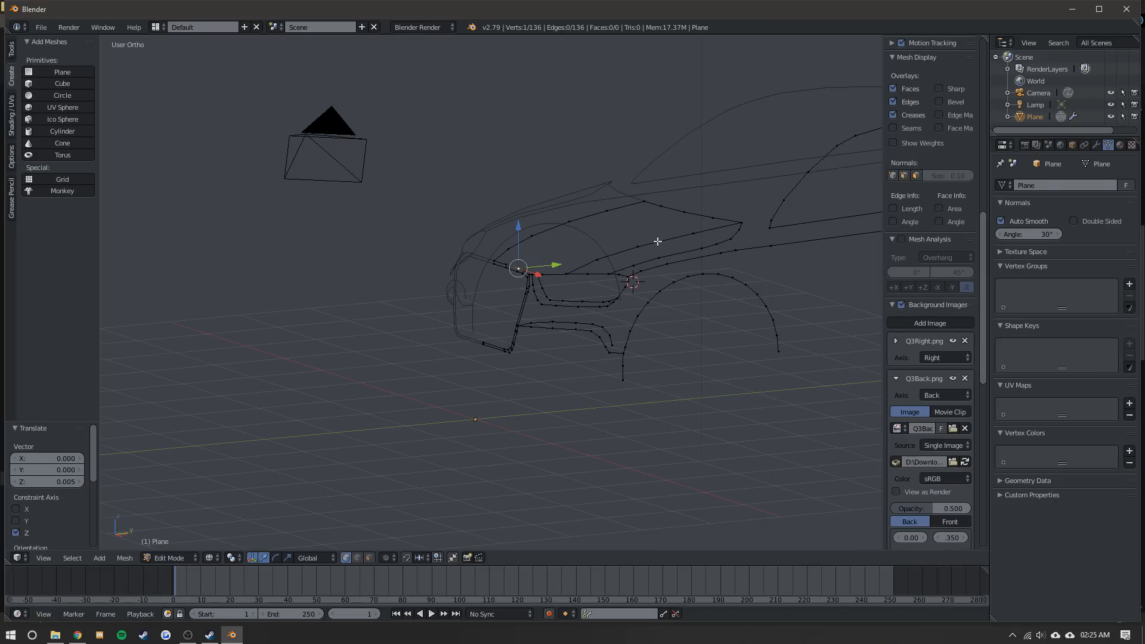
pyautogui.press('KP_1')
pyautogui.scroll(6, 455, 235)
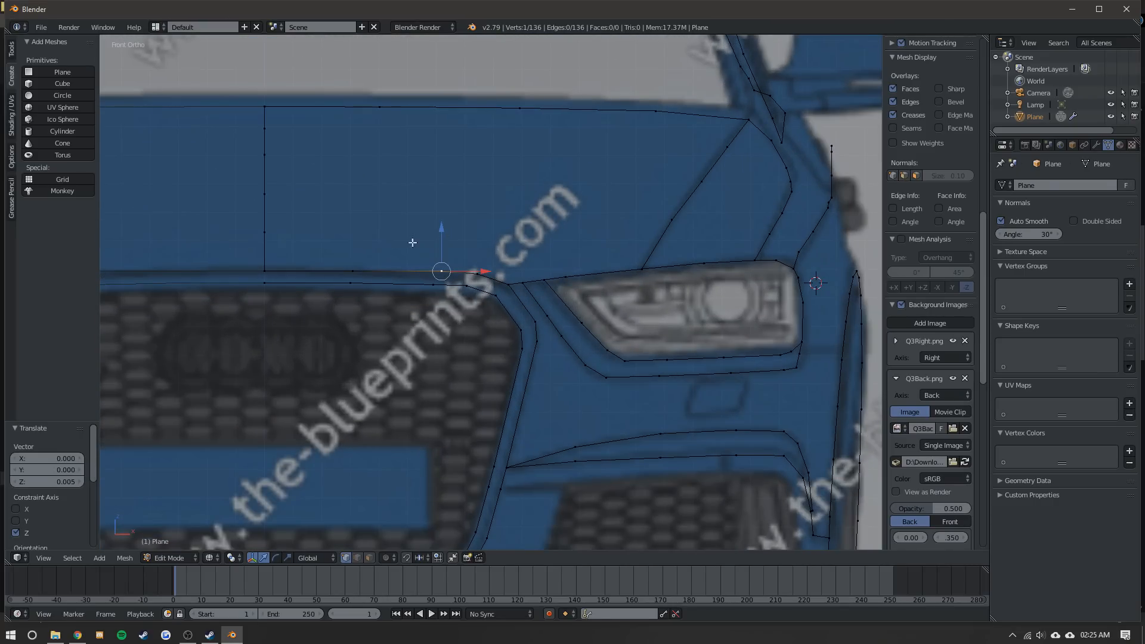
pyautogui.keyDown('ctrl'); pyautogui.scroll(4, 424, 242); pyautogui.keyUp('ctrl')
pyautogui.keyDown('shift'); pyautogui.scroll(-1, 424, 243); pyautogui.keyUp('shift')
pyautogui.rightClick(397, 251)
pyautogui.keyDown('shift'); pyautogui.rightClick(397, 261); pyautogui.keyUp('shift')
pyautogui.keyDown('shift'); pyautogui.rightClick(485, 261); pyautogui.keyUp('shift')
pyautogui.keyDown('shift'); pyautogui.rightClick(485, 250); pyautogui.keyUp('shift')
pyautogui.press('f')
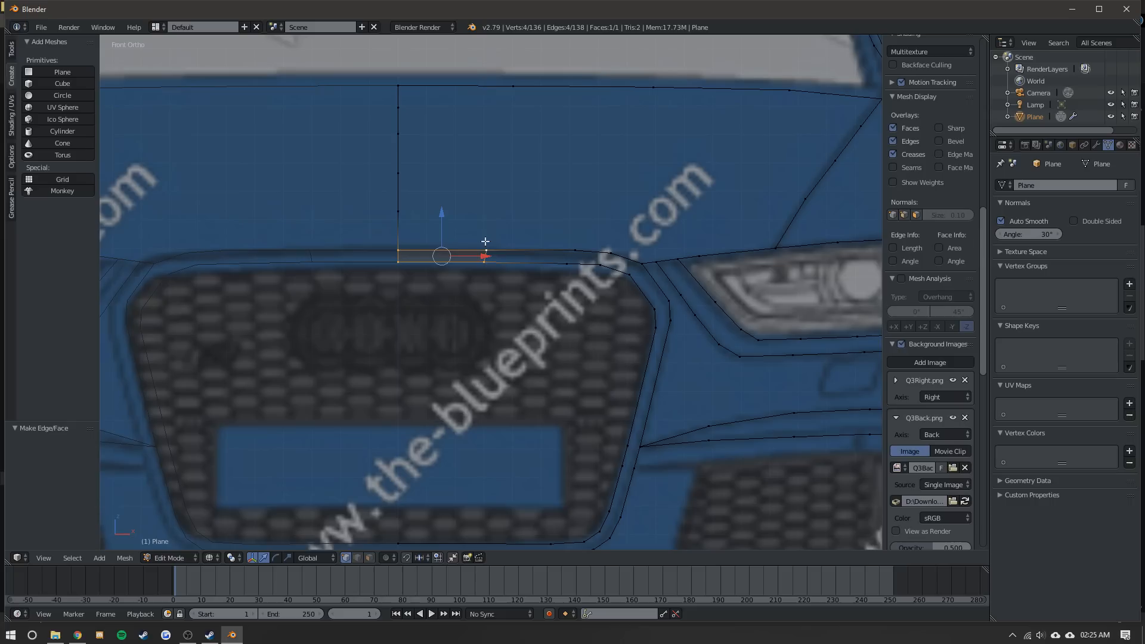
pyautogui.rightClick(485, 241)
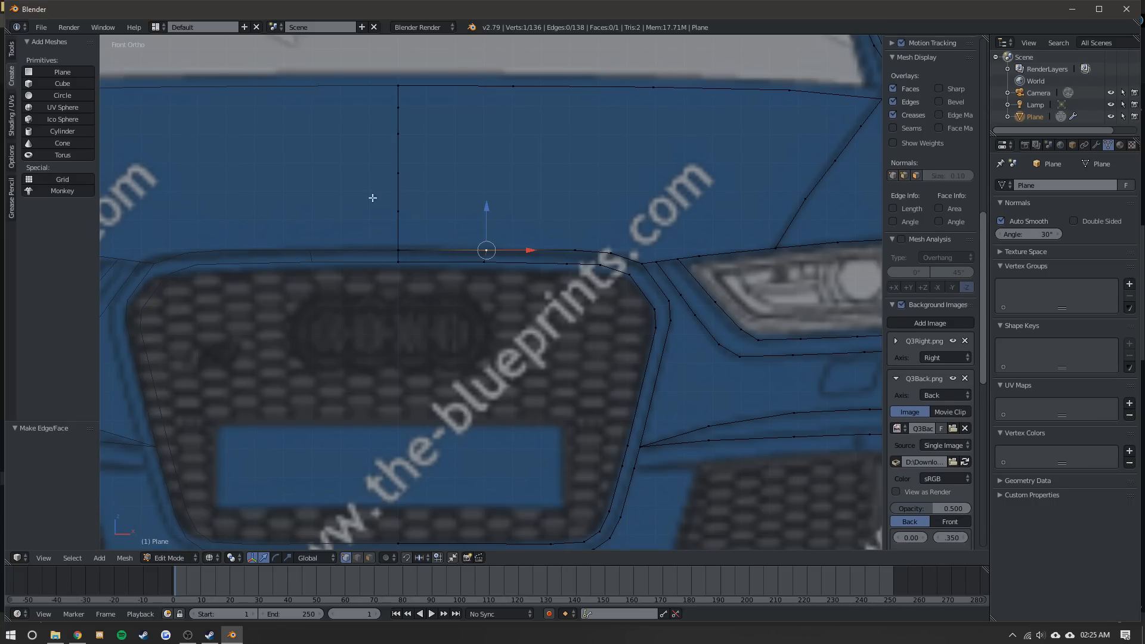
pyautogui.rightClick(453, 261)
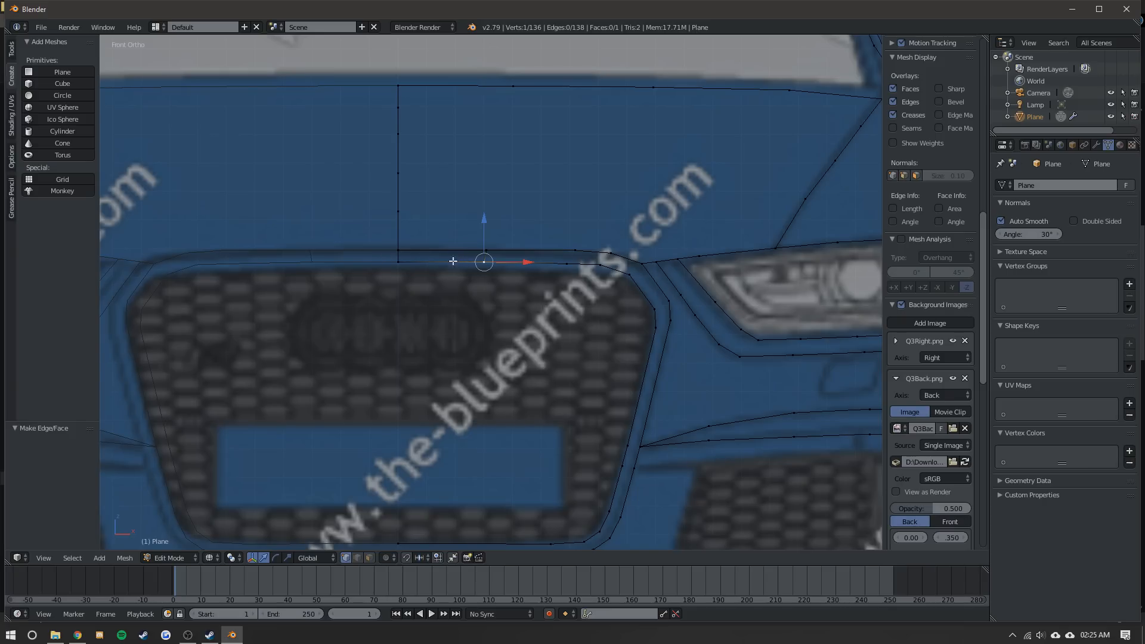
pyautogui.click(369, 558)
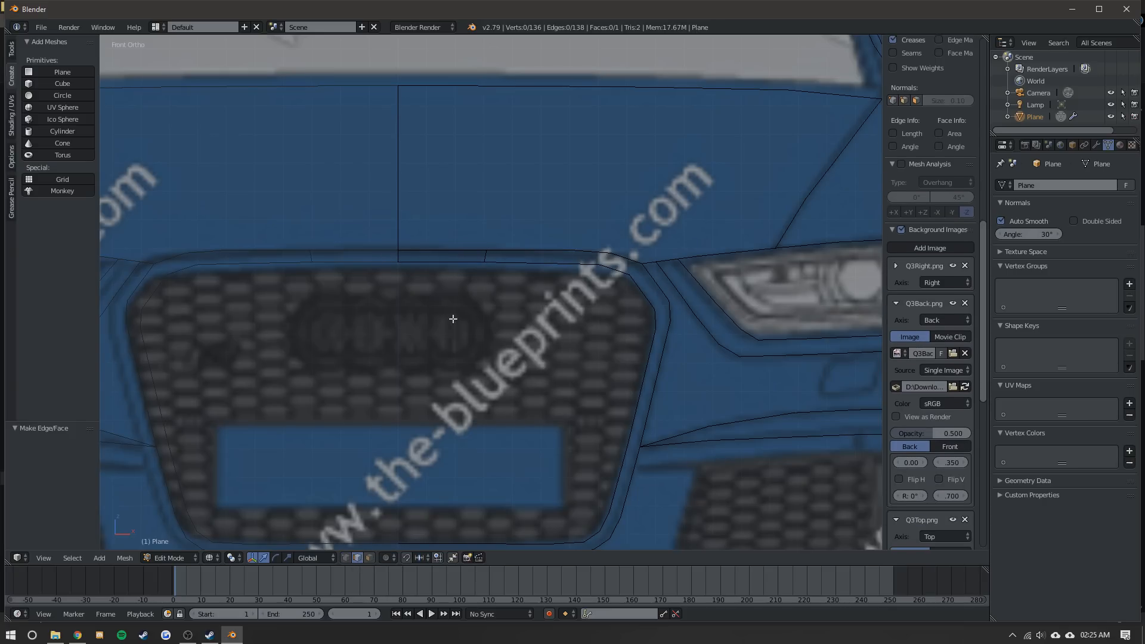
pyautogui.rightClick(529, 267)
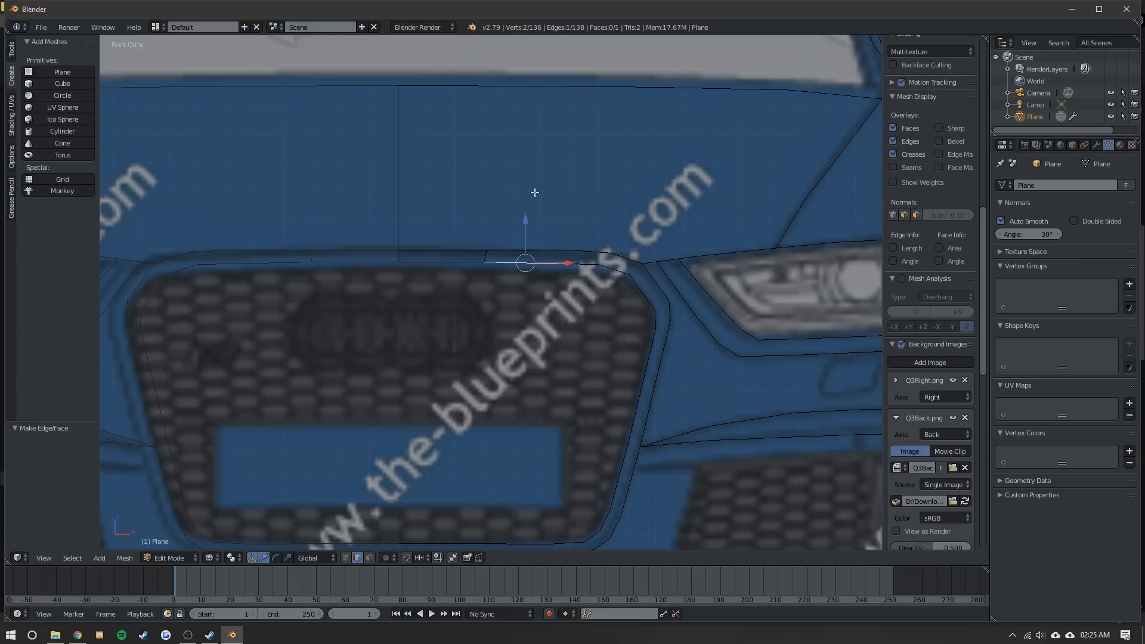
pyautogui.rightClick(638, 386)
pyautogui.scroll(-2, 452, 376)
pyautogui.rightClick(480, 471)
# - Select the new face above the grille in face select mode and make its normals consistent
pyautogui.click(369, 557)
pyautogui.rightClick(428, 252)
pyautogui.scroll(6, 428, 252)
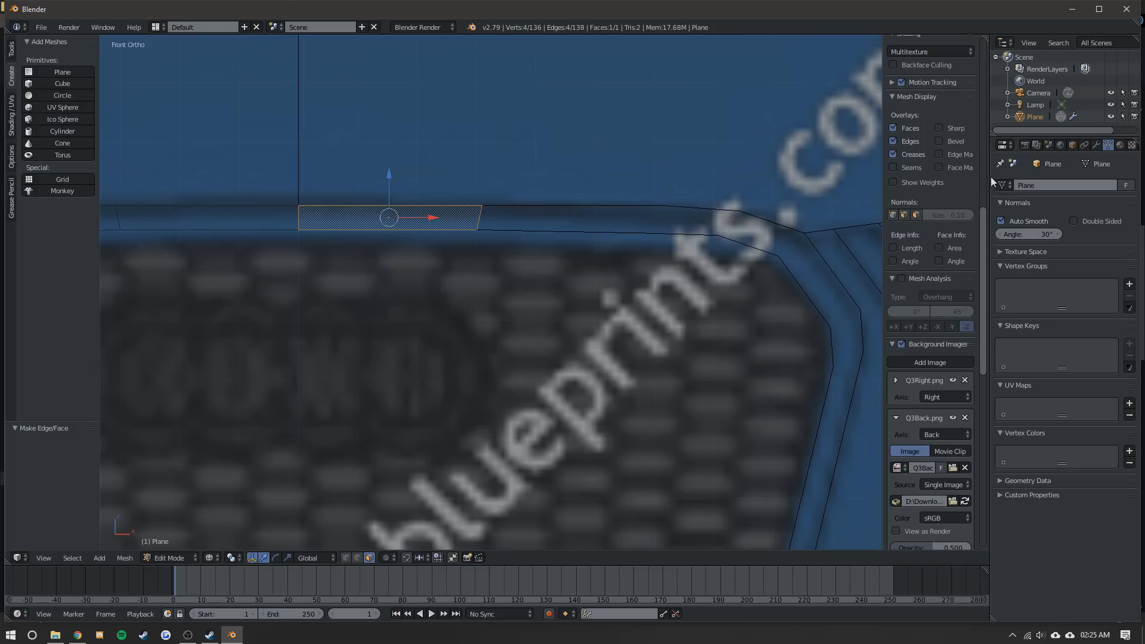
pyautogui.scroll(3, 905, 304)
pyautogui.scroll(2, 914, 311)
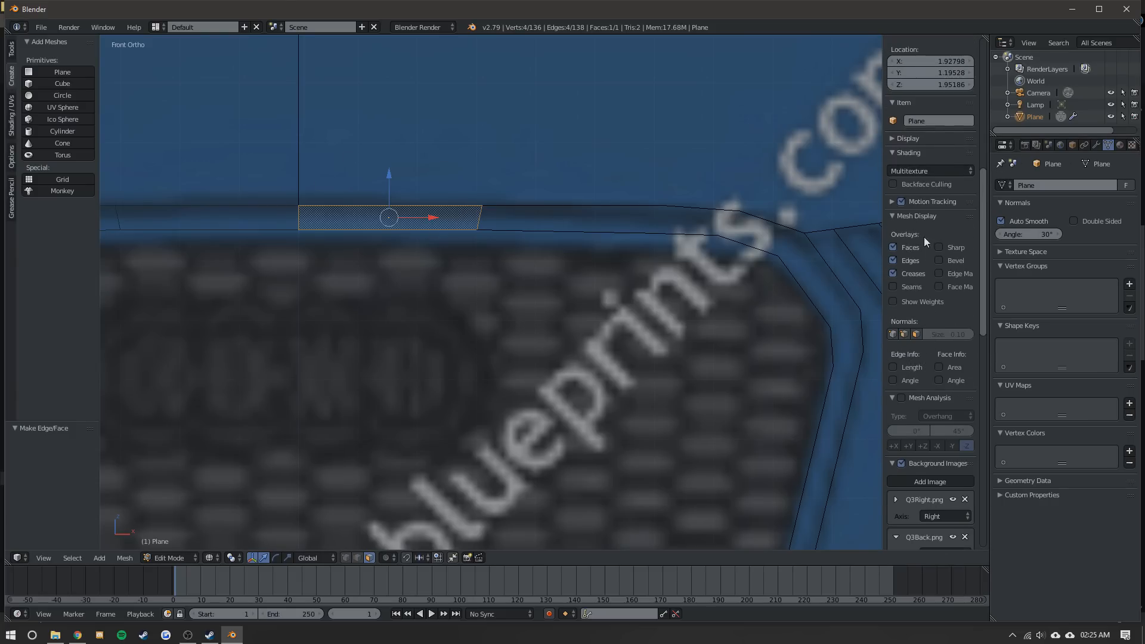
pyautogui.hotkey('ctrl', 'n')
pyautogui.scroll(-5, 358, 292)
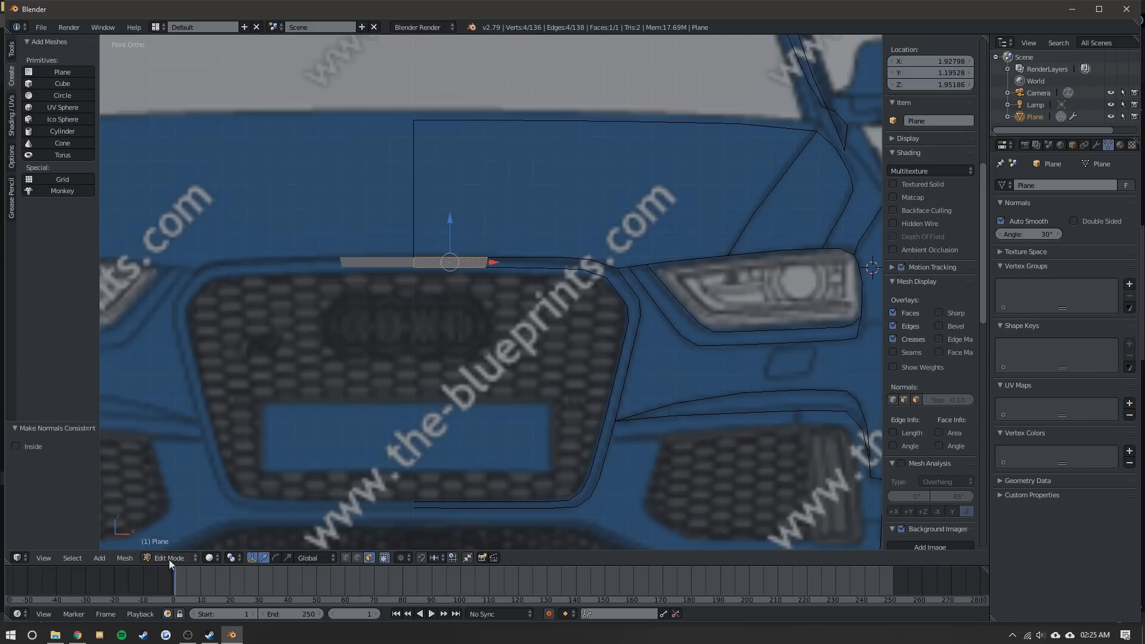
# - Preview the wireframe, texture and rendered viewport shading modes and settle on solid shading
pyautogui.click(208, 558)
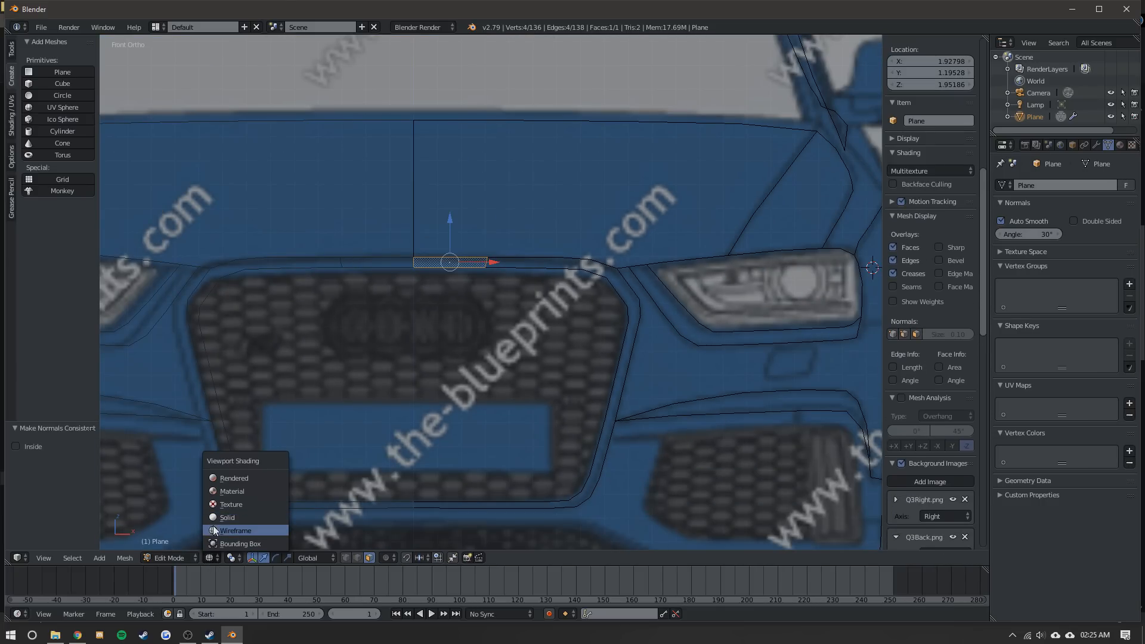
pyautogui.click(215, 516)
pyautogui.click(210, 558)
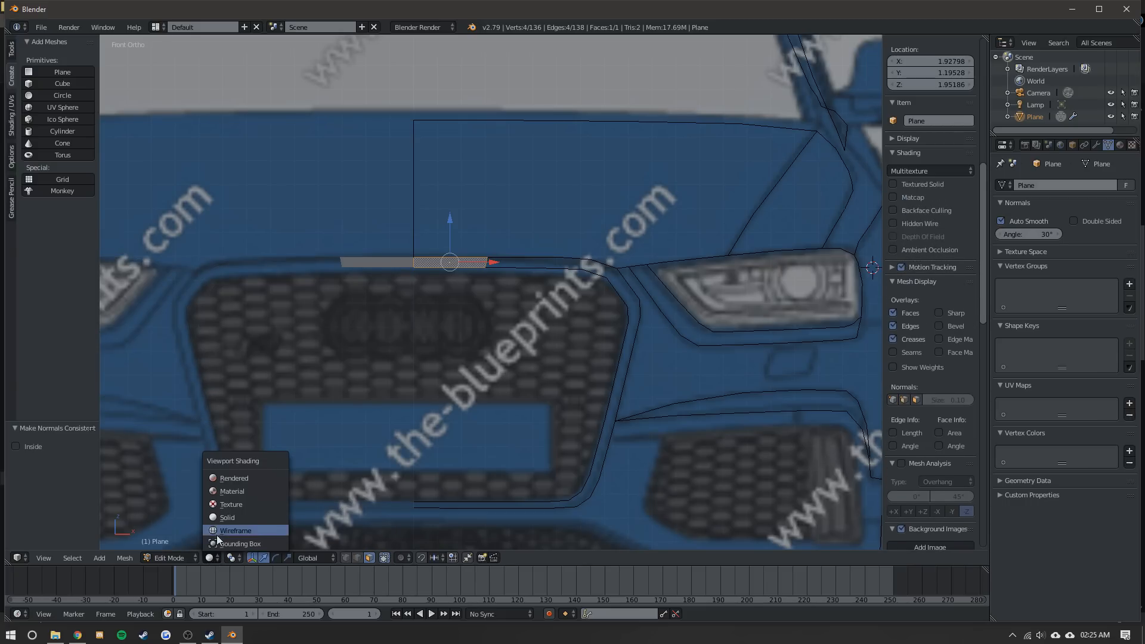
pyautogui.click(233, 530)
pyautogui.scroll(4, 391, 309)
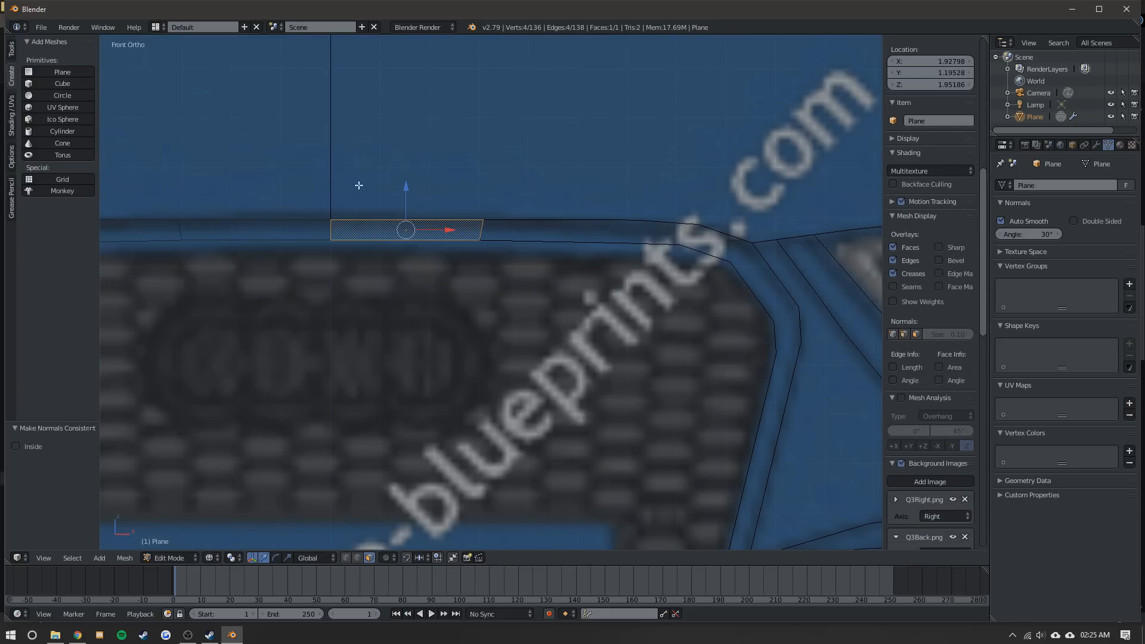
pyautogui.click(210, 557)
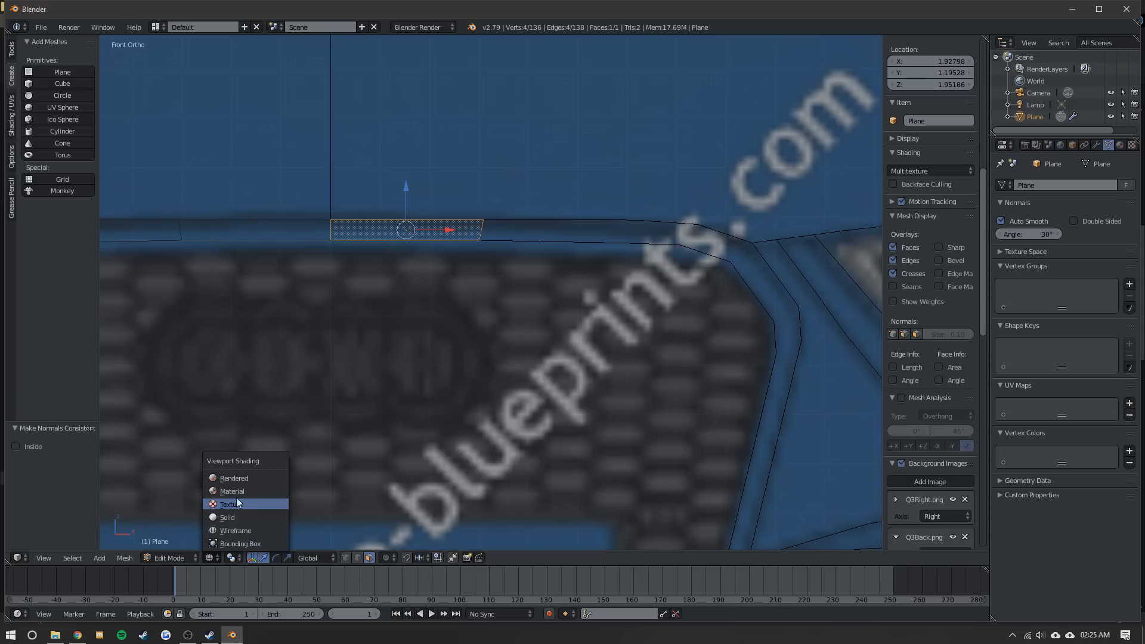
pyautogui.click(238, 504)
pyautogui.scroll(-3, 299, 383)
pyautogui.click(212, 558)
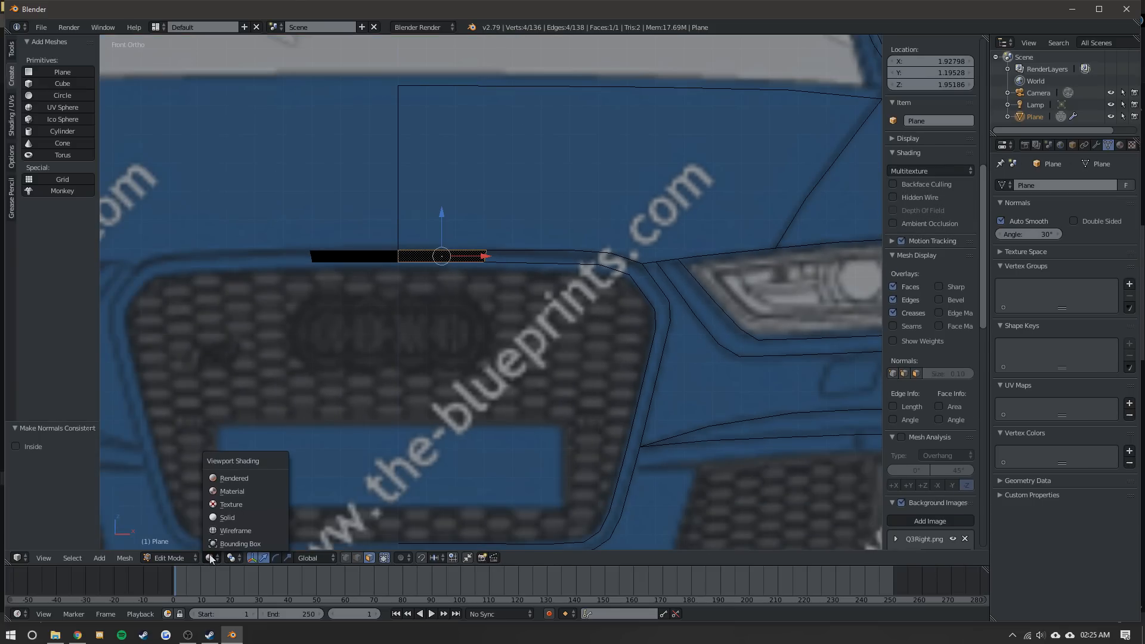
pyautogui.click(235, 477)
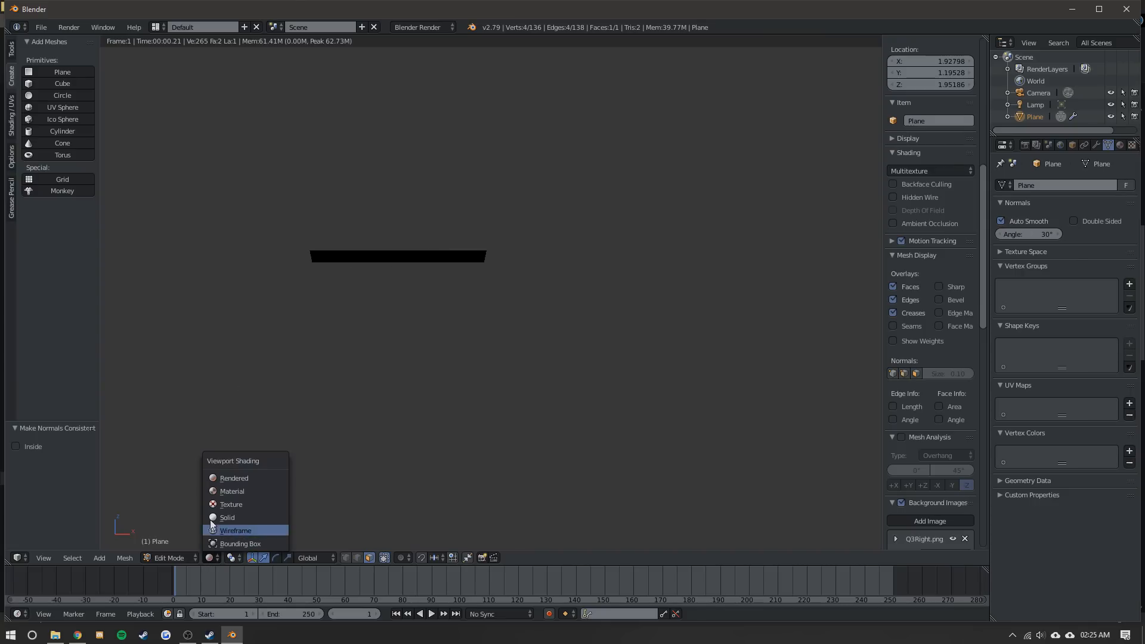
pyautogui.click(210, 556)
pyautogui.click(227, 517)
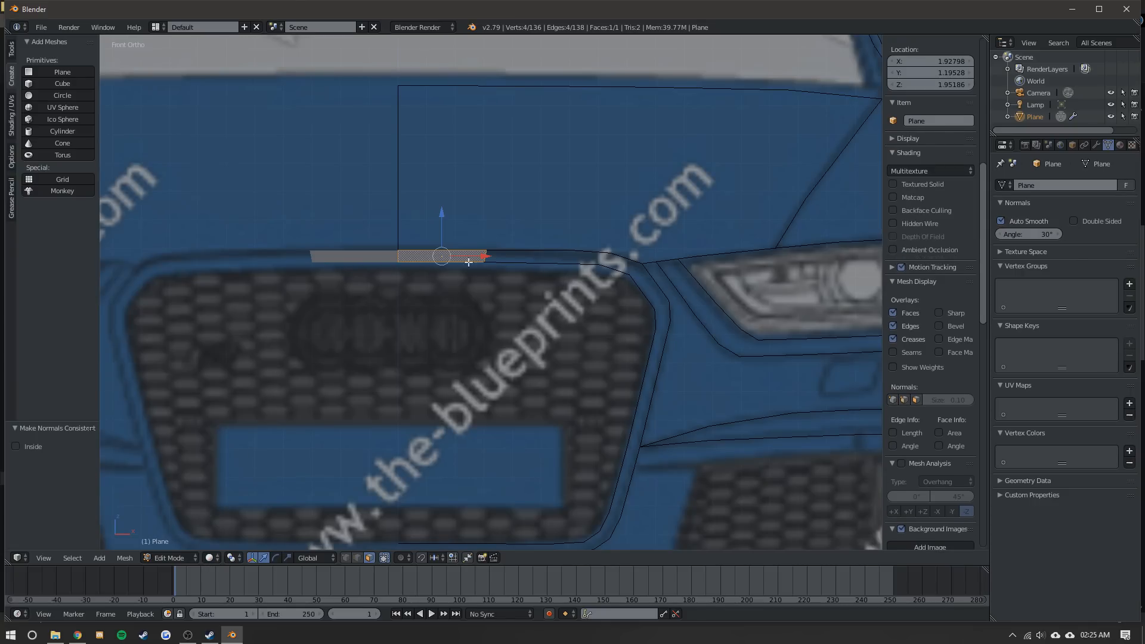
# - Try to fill the next faces of the strip above the grille from its upper and lower edges
pyautogui.click(358, 558)
pyautogui.rightClick(513, 252)
pyautogui.keyDown('shift'); pyautogui.rightClick(513, 266); pyautogui.keyUp('shift')
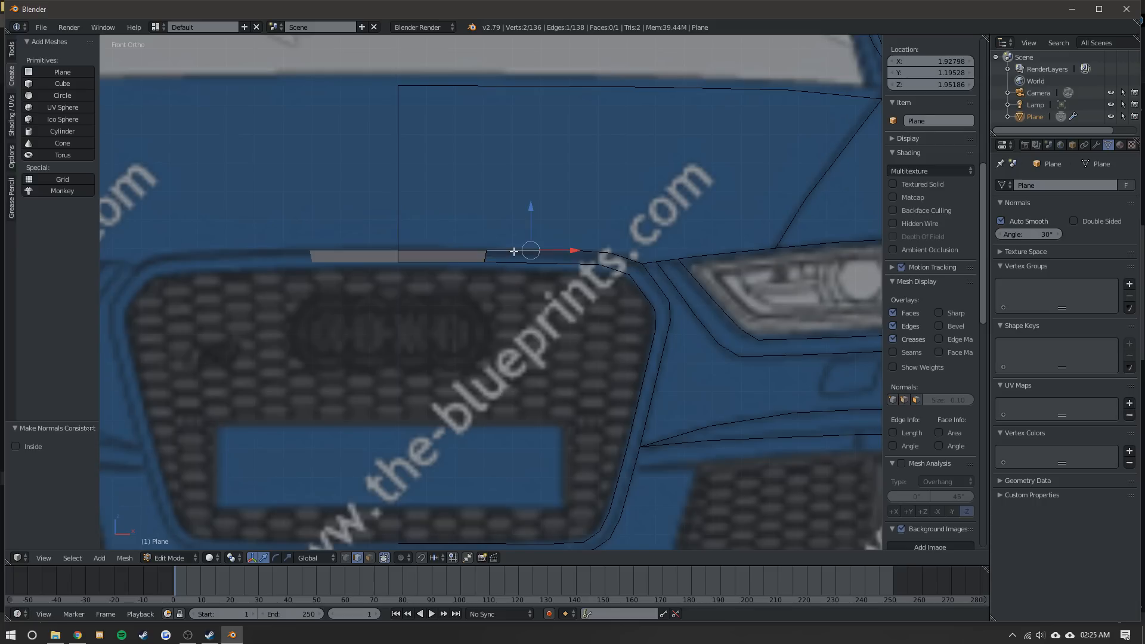
pyautogui.press('f')
pyautogui.press('f')
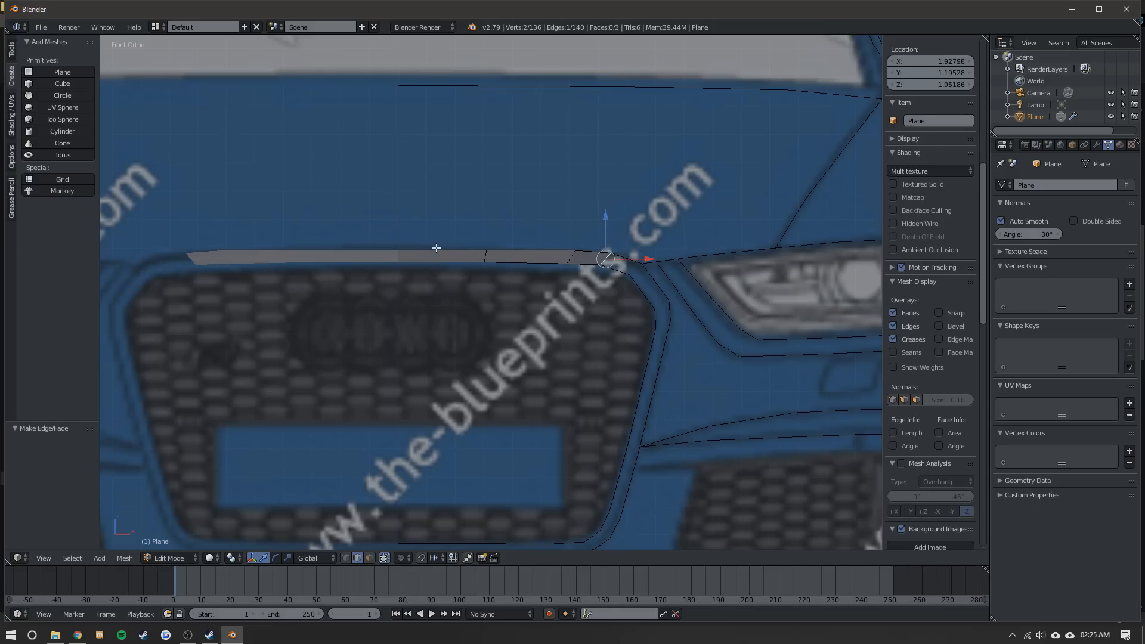
pyautogui.scroll(1, 601, 261)
pyautogui.hotkey('ctrl', 'z')
pyautogui.hotkey('ctrl', 'z')
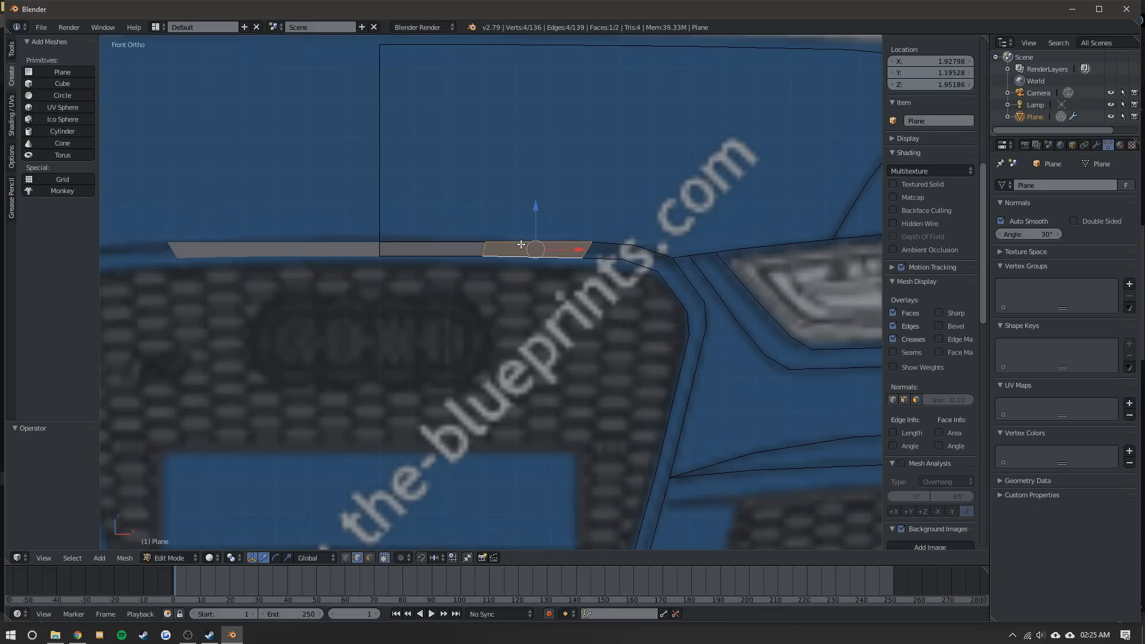
# - Fill the second face of the strip above the grille from its four corner vertices in vertex select mode
pyautogui.click(346, 558)
pyautogui.scroll(-3, 660, 259)
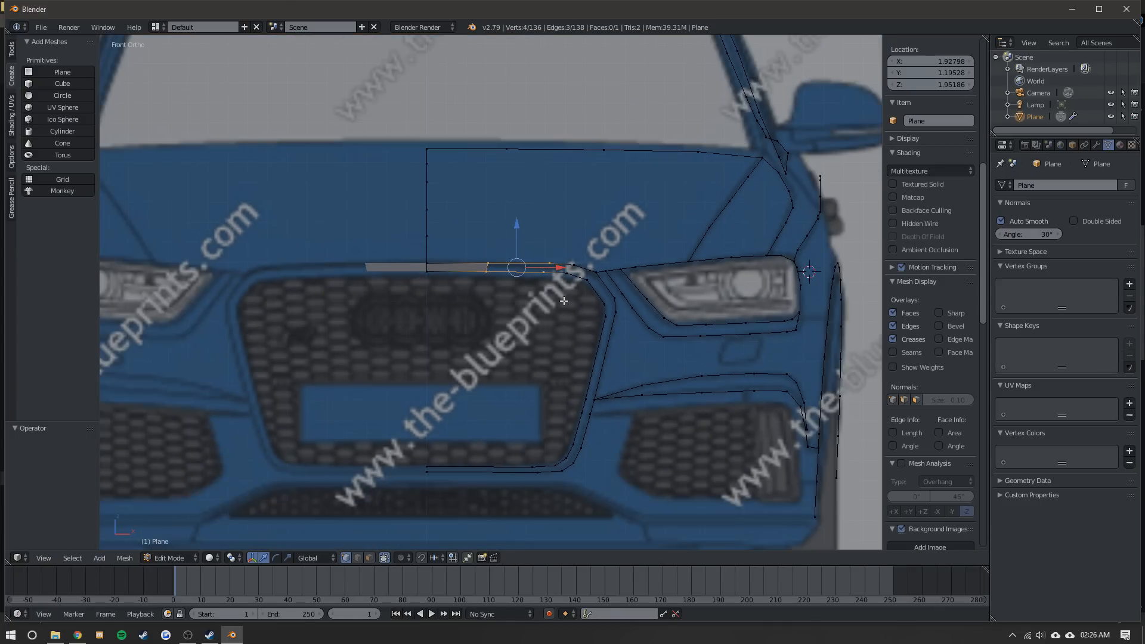
pyautogui.keyDown('shift'); pyautogui.moveTo(589, 333); pyautogui.dragTo(580, 221, button='middle'); pyautogui.keyUp('shift')
pyautogui.scroll(2, 534, 255)
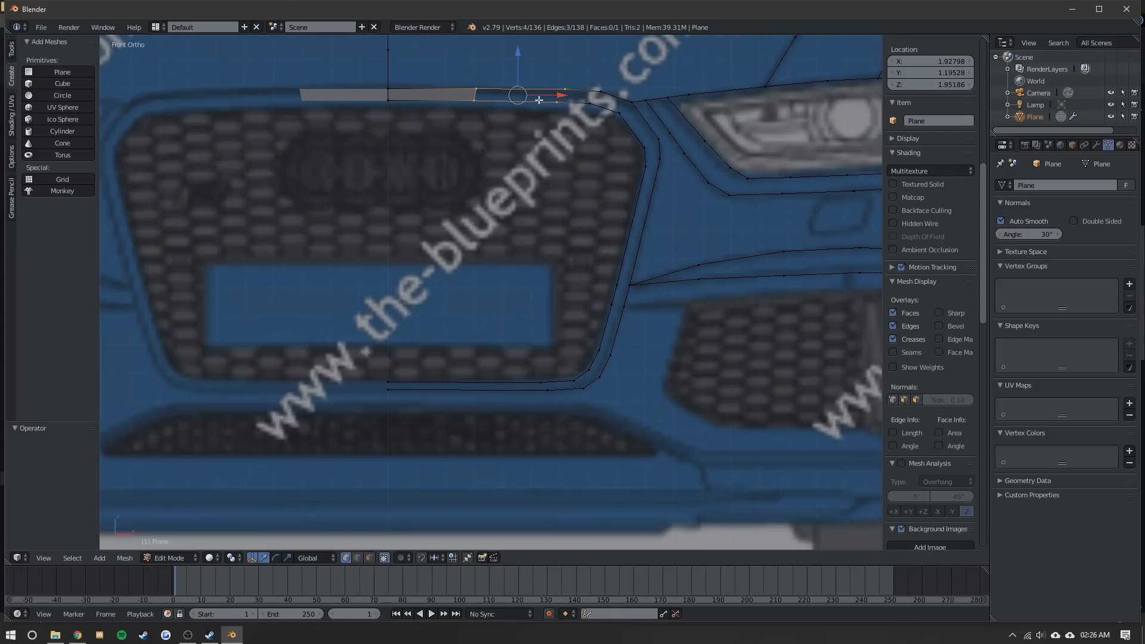
pyautogui.keyDown('shift'); pyautogui.moveTo(526, 97); pyautogui.dragTo(440, 223, button='middle'); pyautogui.keyUp('shift')
pyautogui.scroll(2, 435, 223)
pyautogui.press('f')
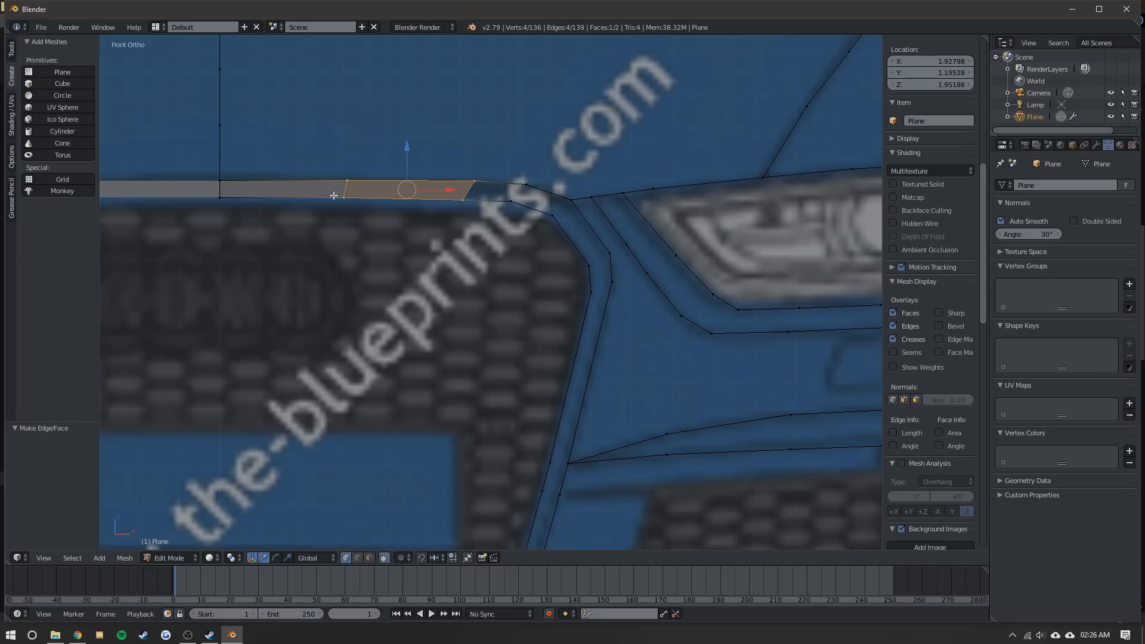
# - Fill the remaining faces of the strip above the grille up to the surround's upper corner
pyautogui.rightClick(469, 195)
pyautogui.keyDown('shift'); pyautogui.rightClick(482, 178); pyautogui.keyUp('shift')
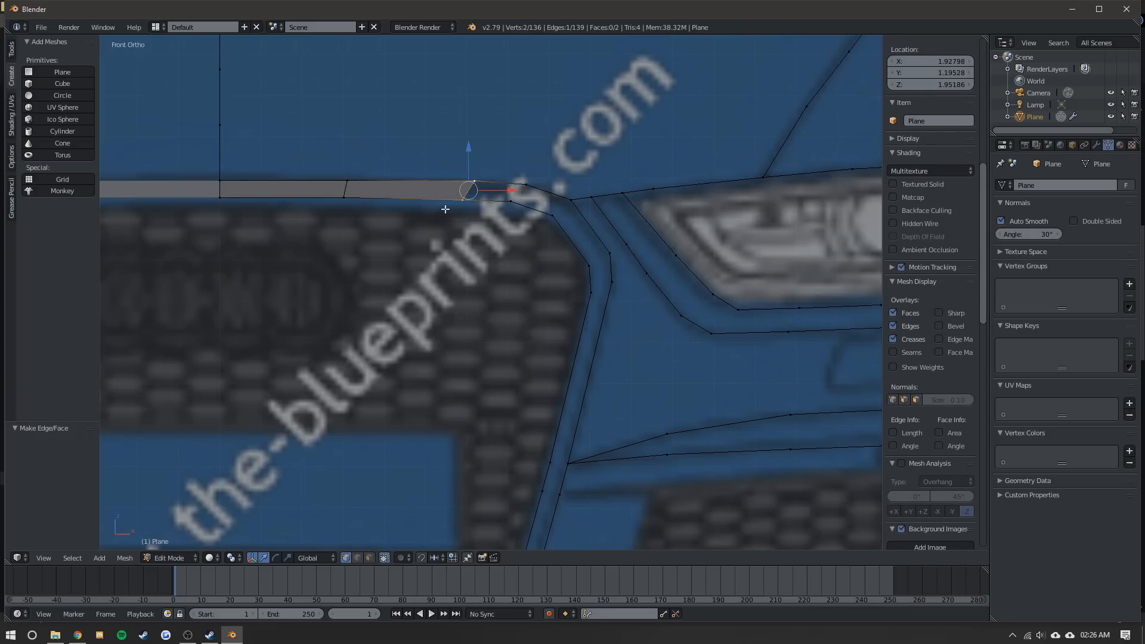
pyautogui.press('f')
pyautogui.press('f')
# - Try to fill the bend face below the surround's upper corner from its inner and outer outline vertices
pyautogui.keyDown('shift'); pyautogui.rightClick(611, 251); pyautogui.keyUp('shift')
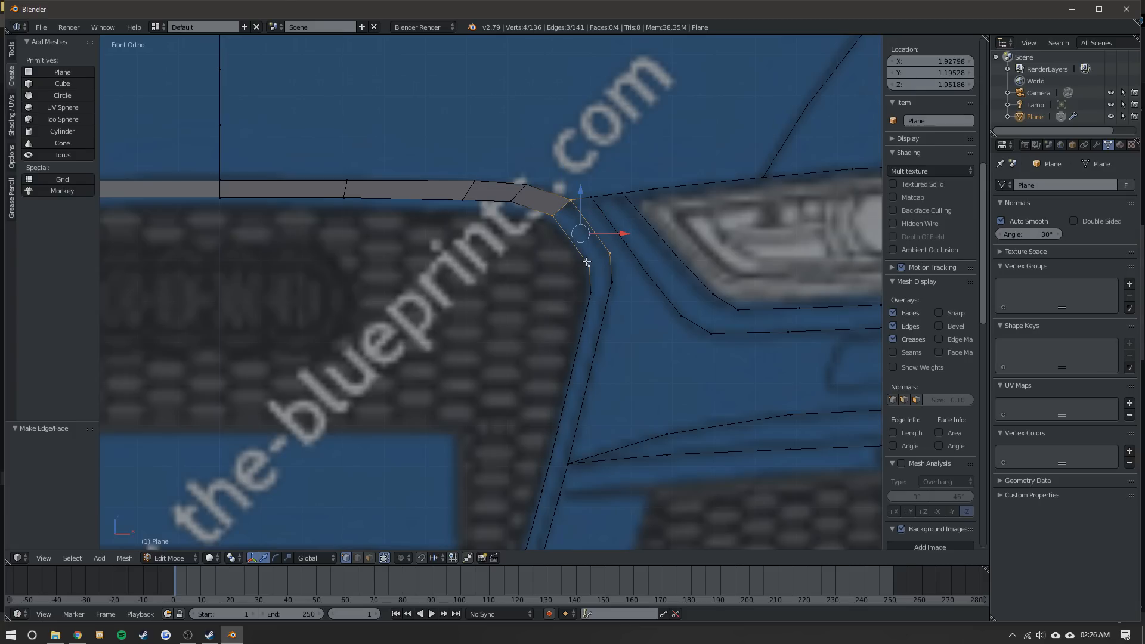
pyautogui.keyDown('shift'); pyautogui.rightClick(587, 261); pyautogui.keyUp('shift')
pyautogui.press('f')
pyautogui.rightClick(588, 264)
pyautogui.keyDown('shift'); pyautogui.rightClick(608, 253); pyautogui.keyUp('shift')
pyautogui.hotkey('ctrl', 'z')
pyautogui.hotkey('ctrl', 'z')
pyautogui.hotkey('ctrl', 'z')
pyautogui.hotkey('ctrl', 'z')
# - Fill the faces around the bend at the upper corner of the grille surround
pyautogui.press('f')
pyautogui.keyDown('shift'); pyautogui.rightClick(612, 254); pyautogui.keyUp('shift')
pyautogui.keyDown('shift'); pyautogui.rightClick(589, 267); pyautogui.keyUp('shift')
pyautogui.press('f')
pyautogui.rightClick(589, 267)
pyautogui.keyDown('shift'); pyautogui.rightClick(613, 254); pyautogui.keyUp('shift')
pyautogui.press('f')
pyautogui.press('f')
# - Fill the remaining surround faces down the grille's side and along its lower edge to the centre line
pyautogui.scroll(-2, 520, 295)
pyautogui.keyDown('shift'); pyautogui.moveTo(503, 266); pyautogui.dragTo(488, 158, button='middle'); pyautogui.keyUp('shift')
pyautogui.press('f')
pyautogui.press('f')
pyautogui.press('f')
pyautogui.press('f')
pyautogui.press('f')
pyautogui.press('f')
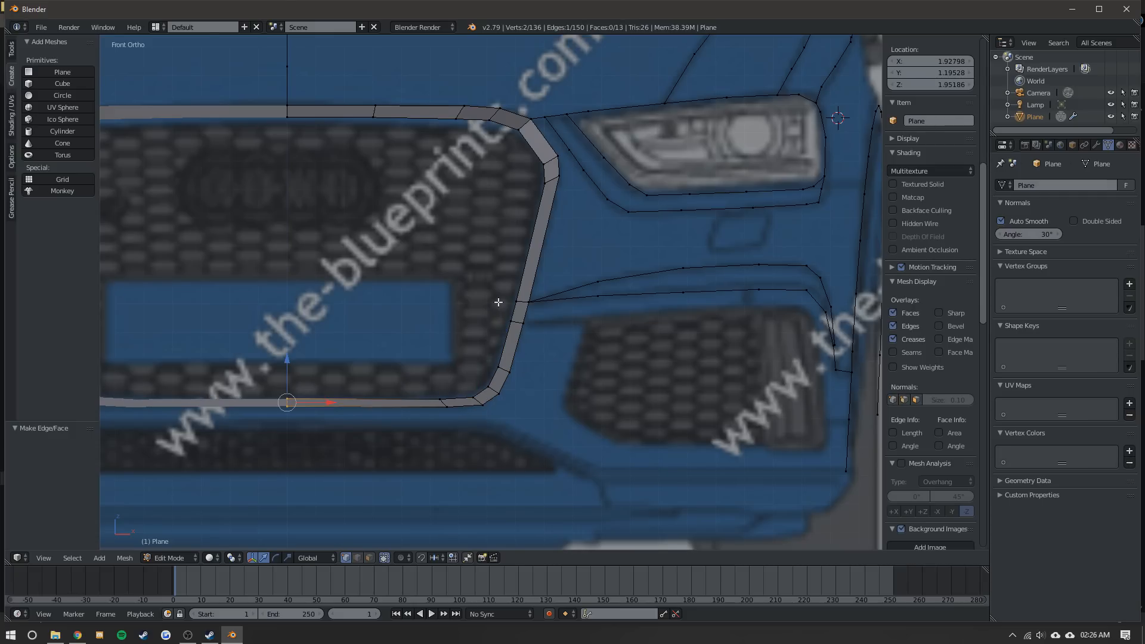
# - Inspect the filled grille surround and select the four vertices of the face at its upper corner
pyautogui.press('Tab')
pyautogui.scroll(-4, 493, 301)
pyautogui.moveTo(486, 299); pyautogui.dragTo(493, 364, button='middle')
pyautogui.scroll(4, 482, 324)
pyautogui.press('Tab')
pyautogui.moveTo(506, 230); pyautogui.dragTo(505, 245, button='middle')
pyautogui.rightClick(520, 235)
pyautogui.keyDown('shift'); pyautogui.rightClick(531, 235); pyautogui.keyUp('shift')
pyautogui.keyDown('shift'); pyautogui.rightClick(499, 229); pyautogui.keyUp('shift')
pyautogui.keyDown('shift'); pyautogui.rightClick(490, 231); pyautogui.keyUp('shift')
pyautogui.click(510, 205)
pyautogui.moveTo(518, 204); pyautogui.dragTo(518, 205)
# - Apply smooth shading to the body mesh in object mode and inspect the grille surround
pyautogui.press('Tab')
pyautogui.moveTo(507, 245); pyautogui.dragTo(421, 195, button='middle')
pyautogui.scroll(-3, 484, 168)
pyautogui.click(12, 50)
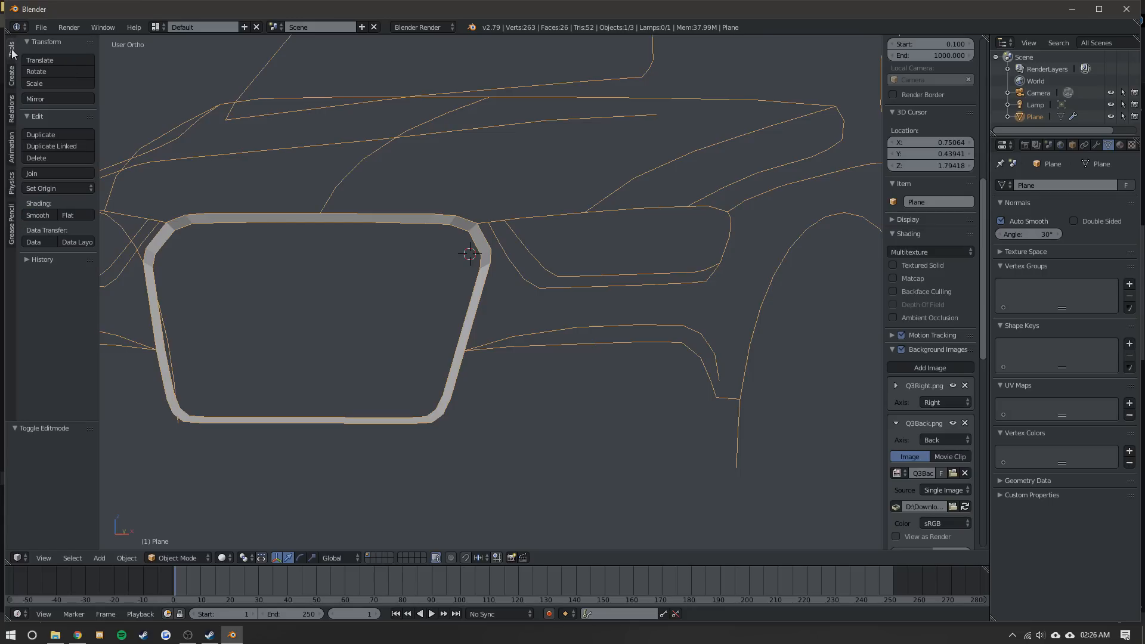
pyautogui.click(33, 214)
pyautogui.moveTo(334, 257); pyautogui.dragTo(437, 291, button='middle')
pyautogui.press('Tab')
pyautogui.press('Tab')
pyautogui.scroll(-2, 460, 284)
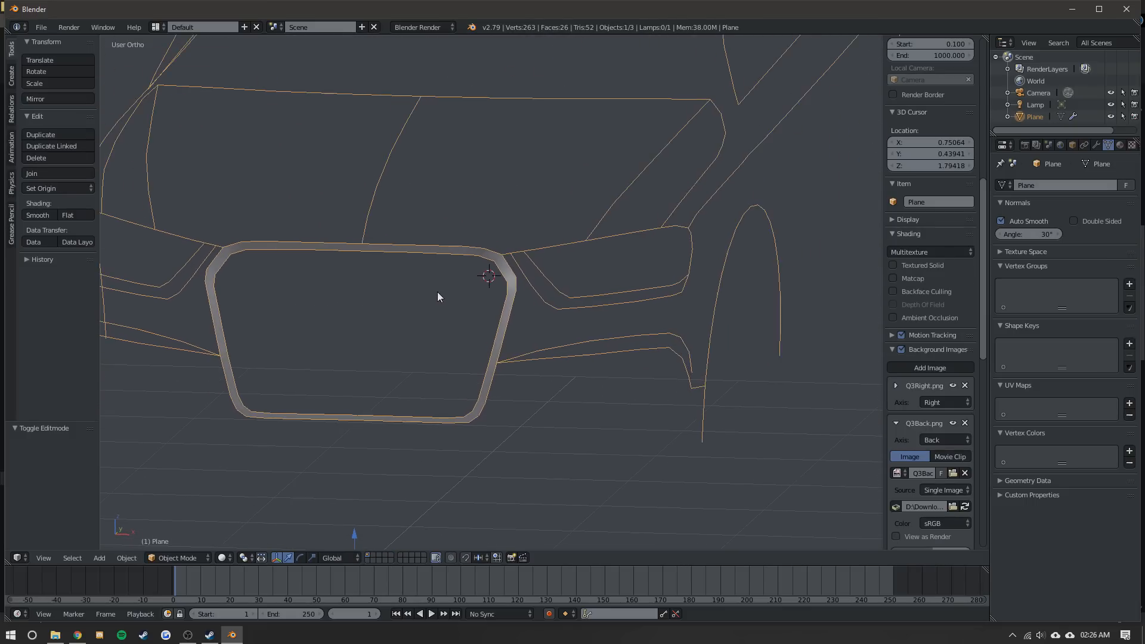
pyautogui.scroll(4, 518, 273)
# - Select all faces of the modelled half of the grille surround in face select mode and assign them a new material
pyautogui.press('Tab')
pyautogui.scroll(-3, 580, 243)
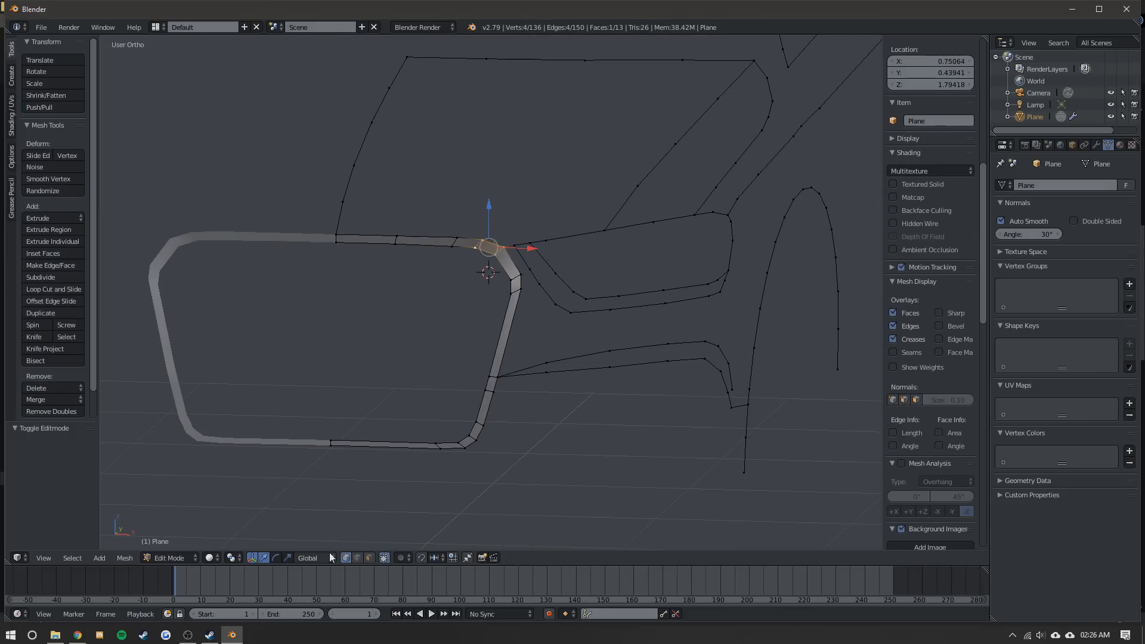
pyautogui.rightClick(360, 239)
pyautogui.keyDown('ctrl'); pyautogui.rightClick(453, 237); pyautogui.keyUp('ctrl')
pyautogui.keyDown('ctrl'); pyautogui.rightClick(495, 249); pyautogui.keyUp('ctrl')
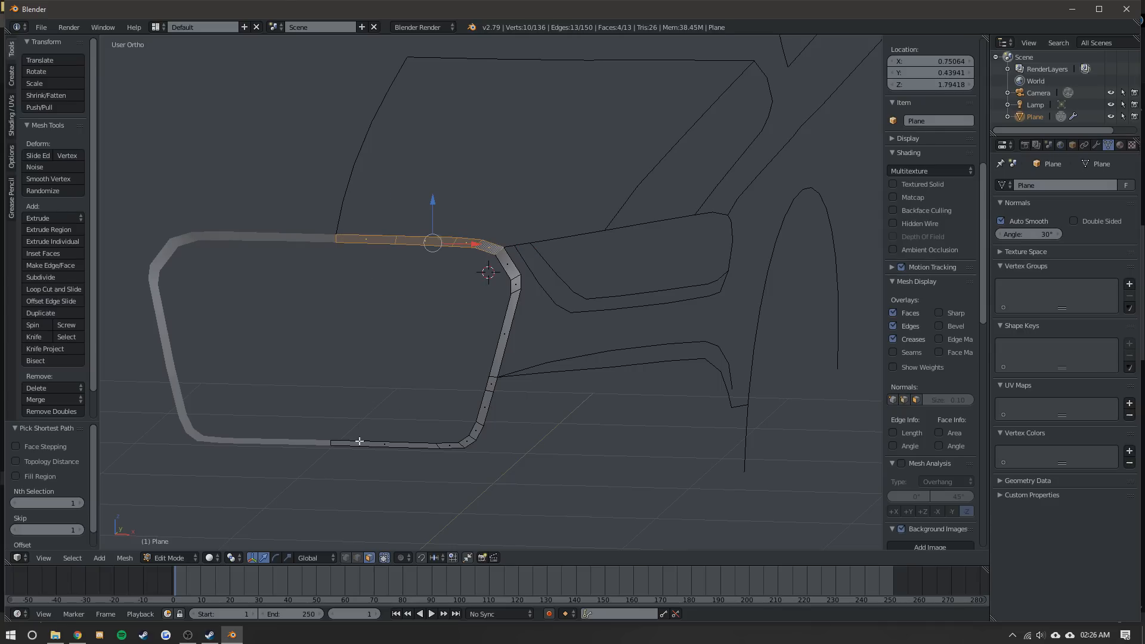
pyautogui.keyDown('ctrl'); pyautogui.rightClick(358, 445); pyautogui.keyUp('ctrl')
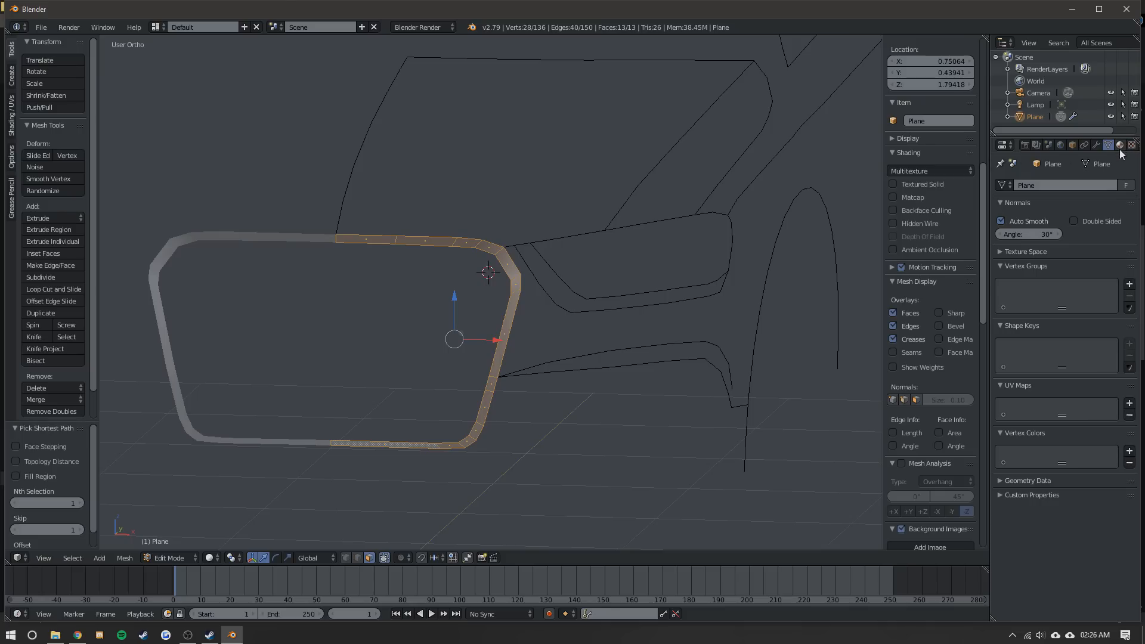
pyautogui.click(1120, 147)
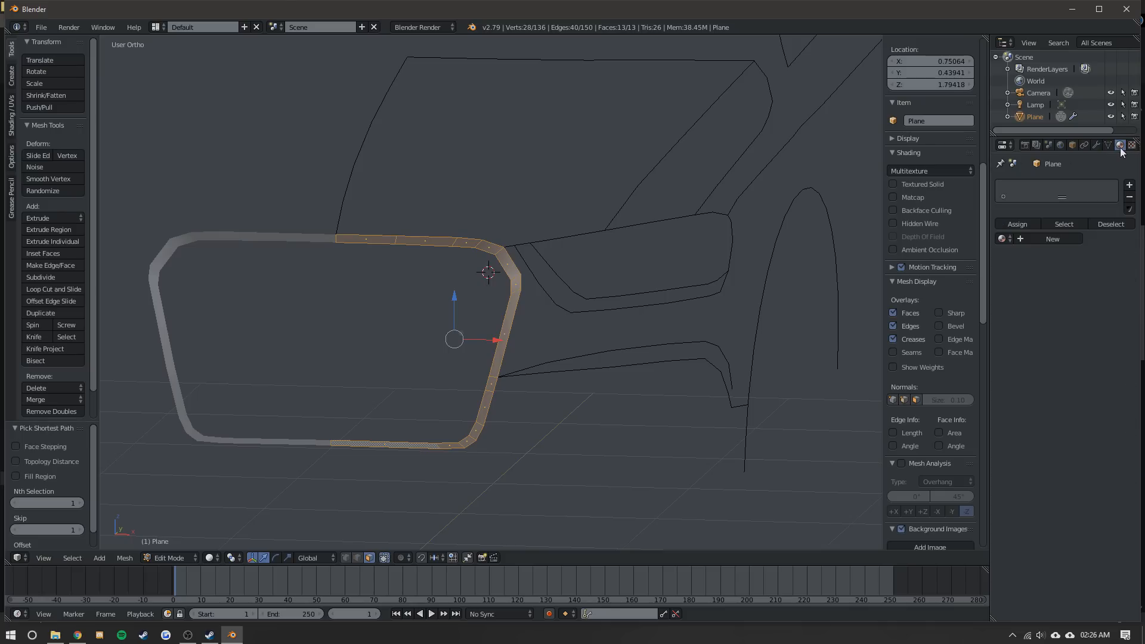
pyautogui.click(1057, 237)
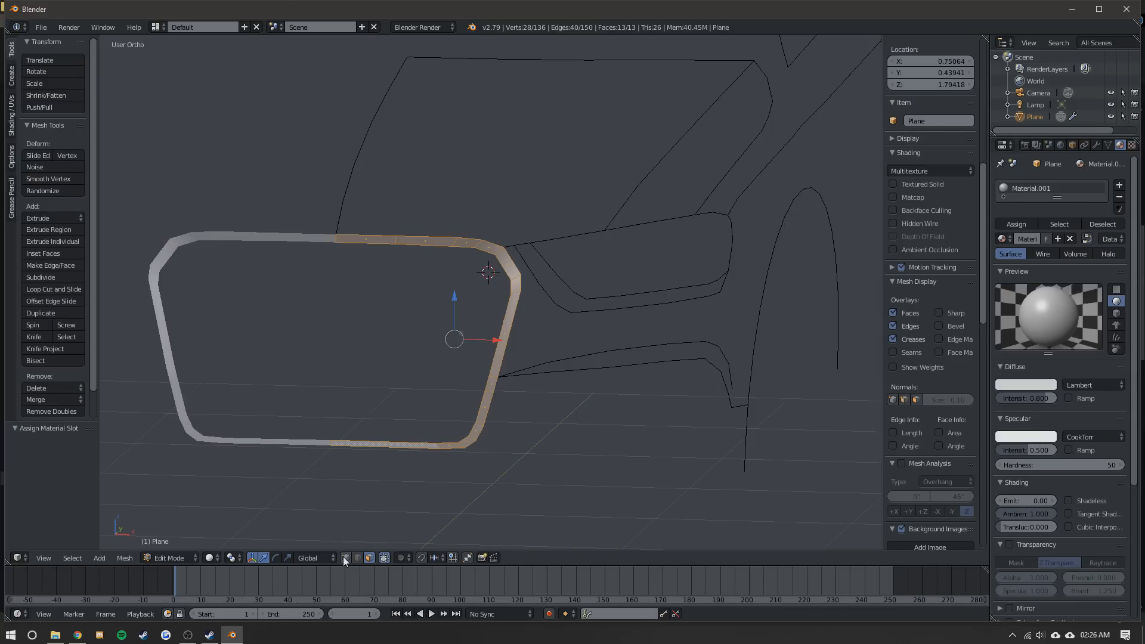
# - Fill the first face of the strip between the two headlight outline curves in vertex select mode
pyautogui.rightClick(541, 236)
pyautogui.rightClick(529, 236)
pyautogui.keyDown('shift'); pyautogui.rightClick(518, 240); pyautogui.keyUp('shift')
pyautogui.keyDown('shift'); pyautogui.rightClick(543, 244); pyautogui.keyUp('shift')
pyautogui.keyDown('shift'); pyautogui.rightClick(530, 262); pyautogui.keyUp('shift')
pyautogui.hotkey('ctrl', 'z')
pyautogui.hotkey('ctrl', 'z')
pyautogui.keyDown('shift'); pyautogui.rightClick(549, 264); pyautogui.keyUp('shift')
pyautogui.keyDown('shift'); pyautogui.rightClick(535, 263); pyautogui.keyUp('shift')
pyautogui.press('f')
# - Fill the remaining faces of the headlight strip down its inner side and along the headlight's underside
pyautogui.rightClick(534, 265)
pyautogui.keyDown('shift'); pyautogui.rightClick(550, 268); pyautogui.keyUp('shift')
pyautogui.press('f')
pyautogui.press('f')
pyautogui.press('f')
pyautogui.press('f')
pyautogui.press('f')
pyautogui.press('f')
pyautogui.press('f')
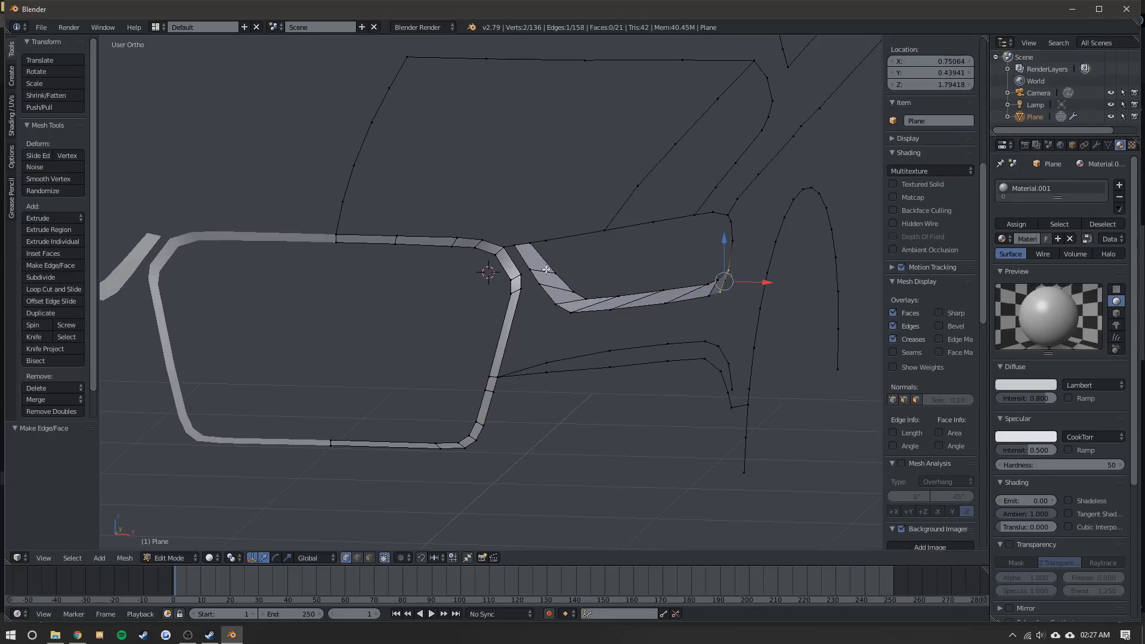
# - Merge the two neighbouring vertices on the upper edge of the headlight strip near its outer end
pyautogui.scroll(3, 629, 273)
pyautogui.keyDown('shift'); pyautogui.moveTo(729, 299); pyautogui.dragTo(600, 312, button='middle'); pyautogui.keyUp('shift')
pyautogui.scroll(3, 460, 284)
pyautogui.keyDown('shift'); pyautogui.moveTo(698, 269); pyautogui.dragTo(555, 264, button='middle'); pyautogui.keyUp('shift')
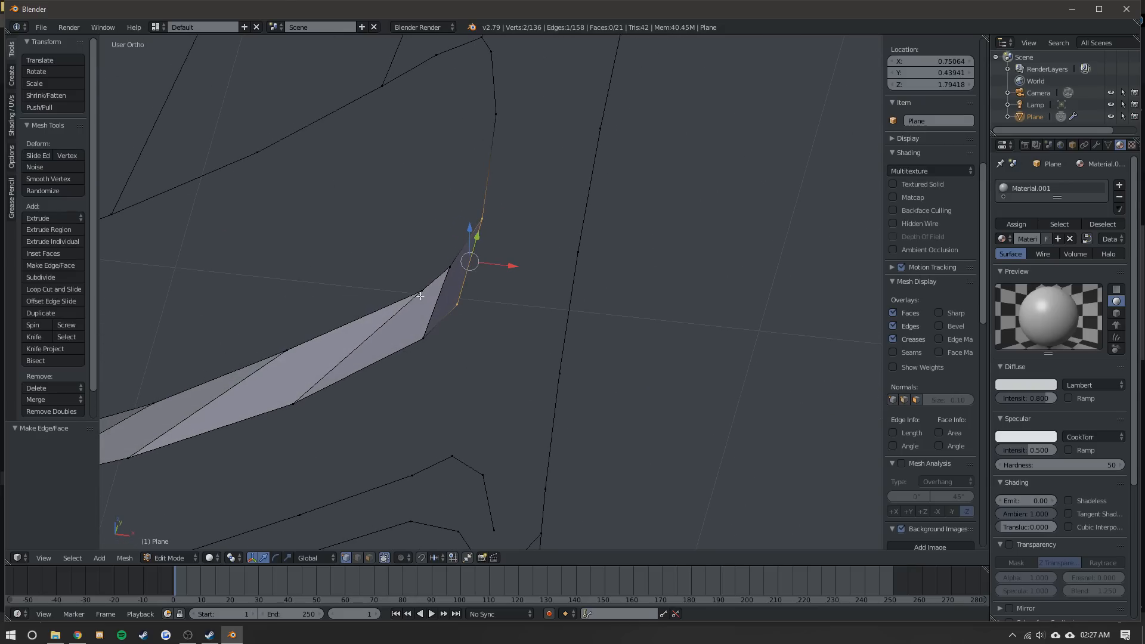
pyautogui.rightClick(422, 290)
pyautogui.moveTo(451, 275); pyautogui.dragTo(442, 276, button='middle')
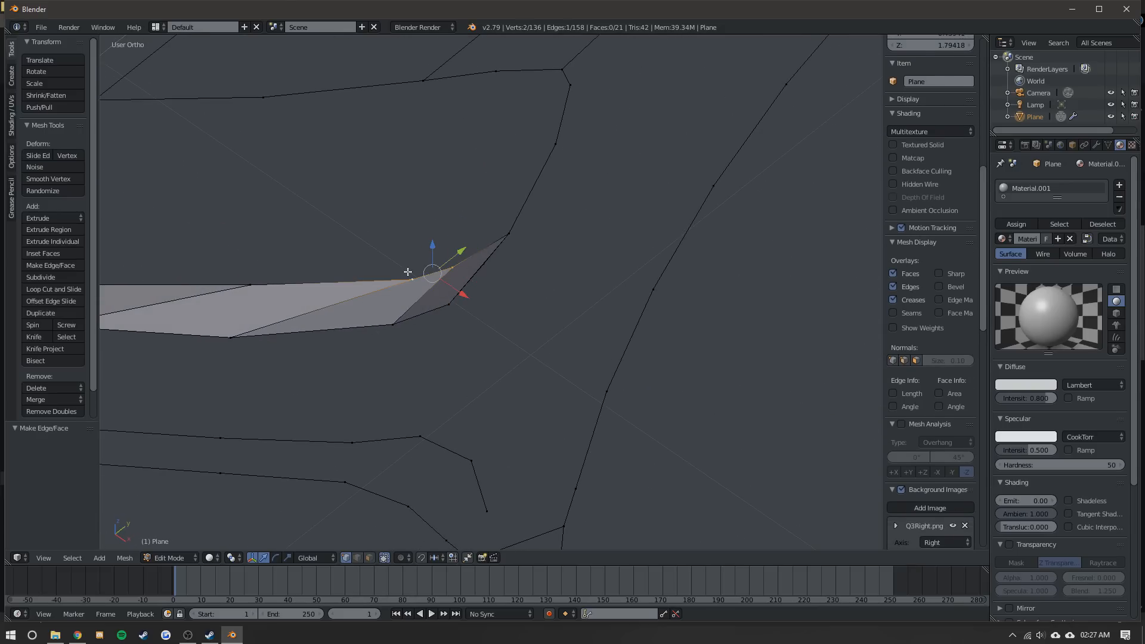
pyautogui.keyDown('shift'); pyautogui.rightClick(452, 268); pyautogui.keyUp('shift')
pyautogui.hotkey('alt', 'm')
pyautogui.click(329, 284)
# - Shade the body mesh smooth and inspect the new headlight strip
pyautogui.press('Tab')
pyautogui.moveTo(450, 278); pyautogui.dragTo(98, 240, button='middle')
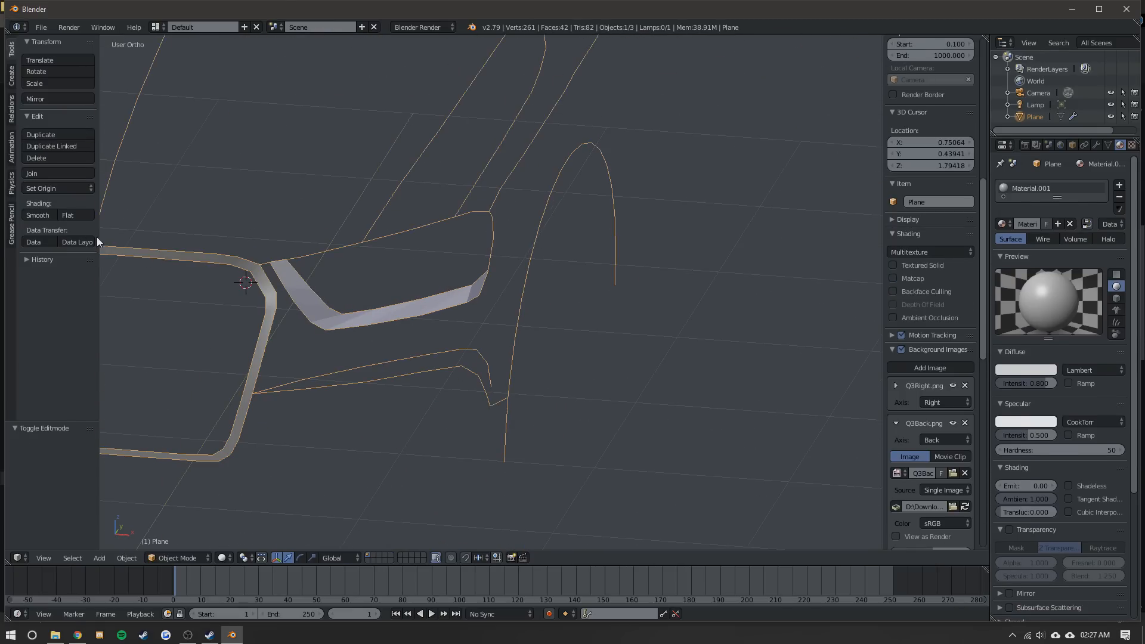
pyautogui.click(49, 215)
pyautogui.scroll(4, 448, 270)
pyautogui.moveTo(448, 271); pyautogui.dragTo(489, 260, button='middle')
pyautogui.press('Tab')
pyautogui.scroll(-4, 488, 261)
# - Fill three faces between the lower edge of the headlight strip and the upper bumper line below it
pyautogui.scroll(3, 453, 292)
pyautogui.rightClick(361, 297)
pyautogui.keyDown('shift'); pyautogui.rightClick(439, 287); pyautogui.keyUp('shift')
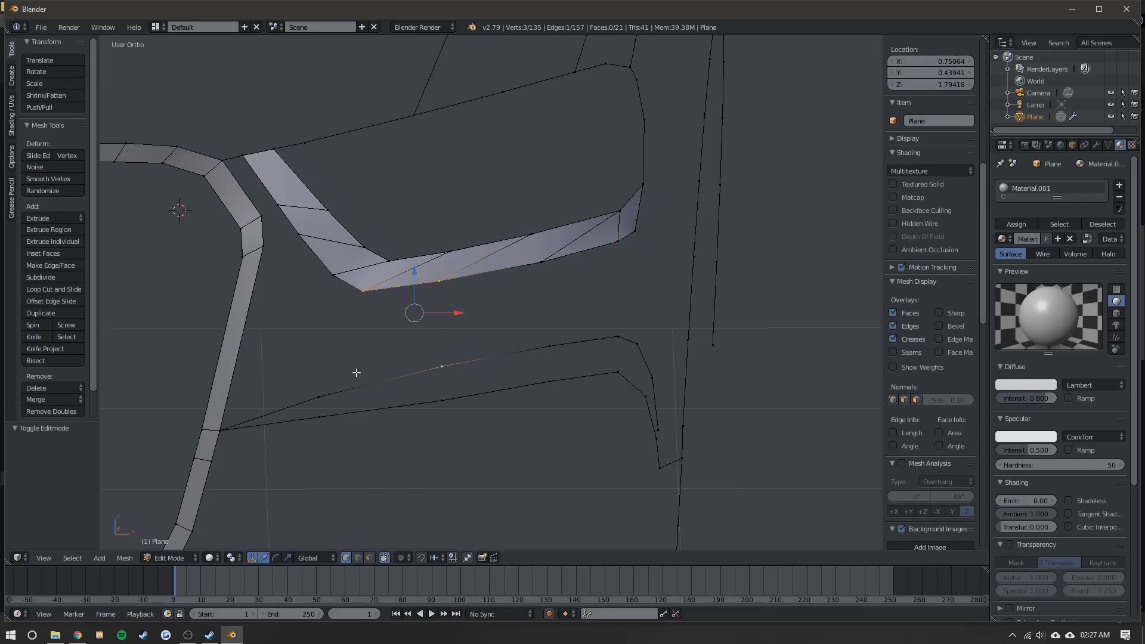
pyautogui.press('f')
pyautogui.press('f')
pyautogui.press('f')
# - Fill the two faces joining the inner side of the headlight strip to the grille surround's upper corner
pyautogui.press('Tab')
pyautogui.scroll(-1, 522, 281)
pyautogui.moveTo(522, 281)
pyautogui.mouseDown(button='middle')
pyautogui.moveTo(434, 292)
pyautogui.moveTo(503, 285)
pyautogui.mouseUp(button='middle')
pyautogui.press('Tab')
pyautogui.scroll(1, 376, 288)
pyautogui.rightClick(425, 230)
pyautogui.press('f')
pyautogui.press('f')
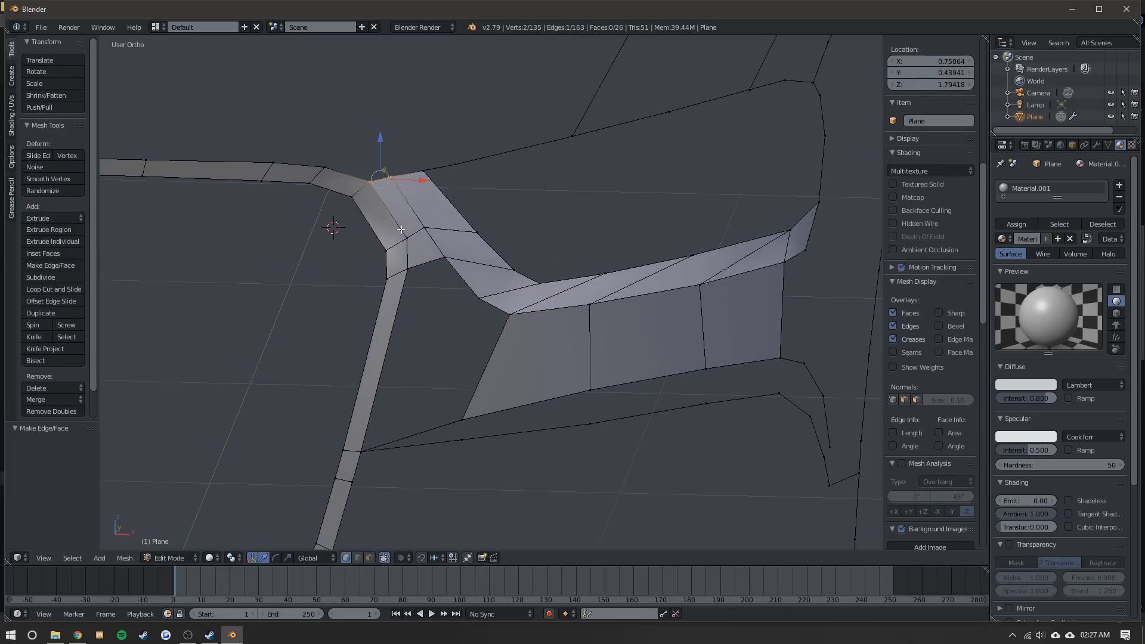
# - Add a loop cut with two cuts across the long side face of the grille surround
pyautogui.press('f')
pyautogui.hotkey('ctrl', 'z')
pyautogui.hotkey('ctrl', 'r')
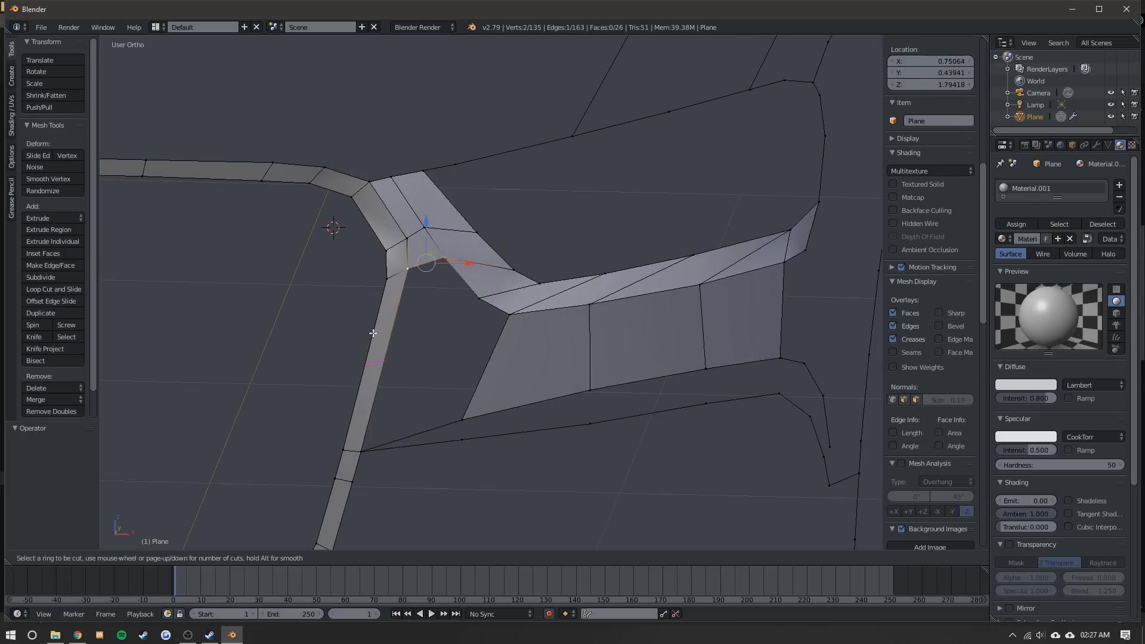
pyautogui.scroll(1, 381, 338)
pyautogui.click(382, 338)
# - Fill the three faces closing the gap between the surround's side, the headlight strip and the bumper panel
pyautogui.press('a')
pyautogui.rightClick(394, 331)
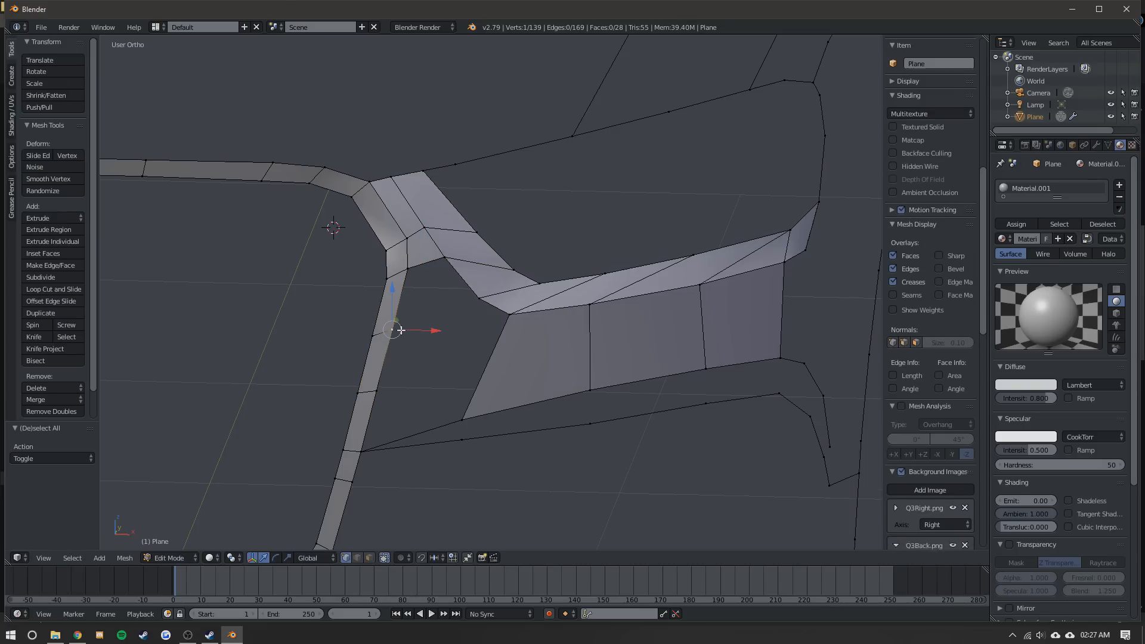
pyautogui.keyDown('ctrl'); pyautogui.rightClick(476, 298); pyautogui.keyUp('ctrl')
pyautogui.press('f')
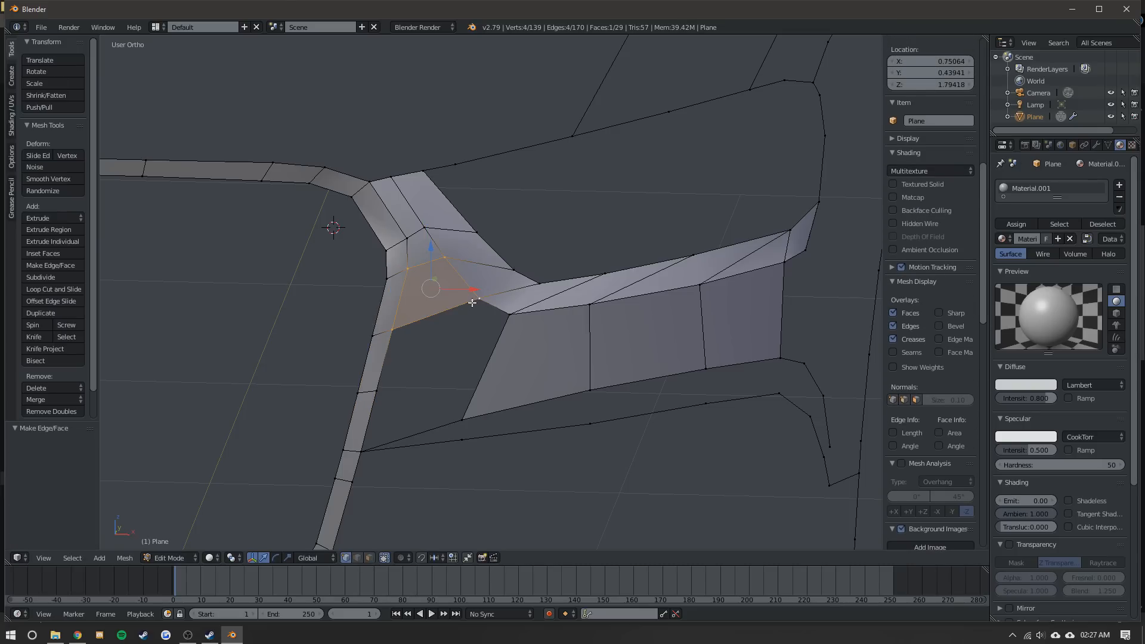
pyautogui.rightClick(394, 330)
pyautogui.press('f')
pyautogui.press('f')
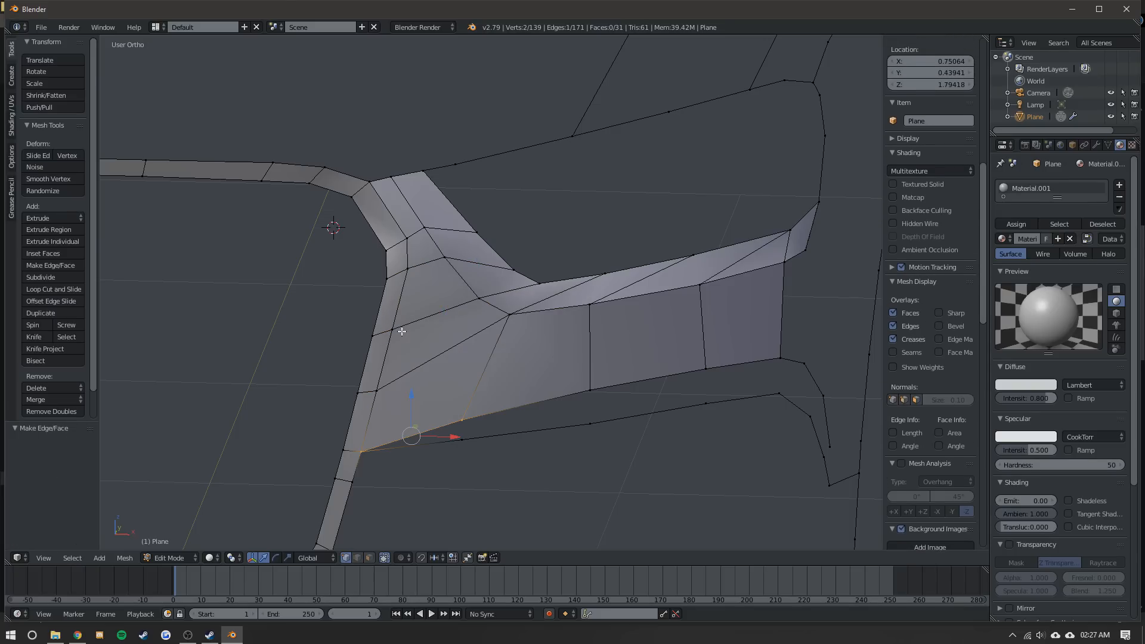
# - Shade the mesh smooth again and inspect the filled front panel from several angles
pyautogui.press('Tab')
pyautogui.scroll(2, 401, 331)
pyautogui.click(39, 217)
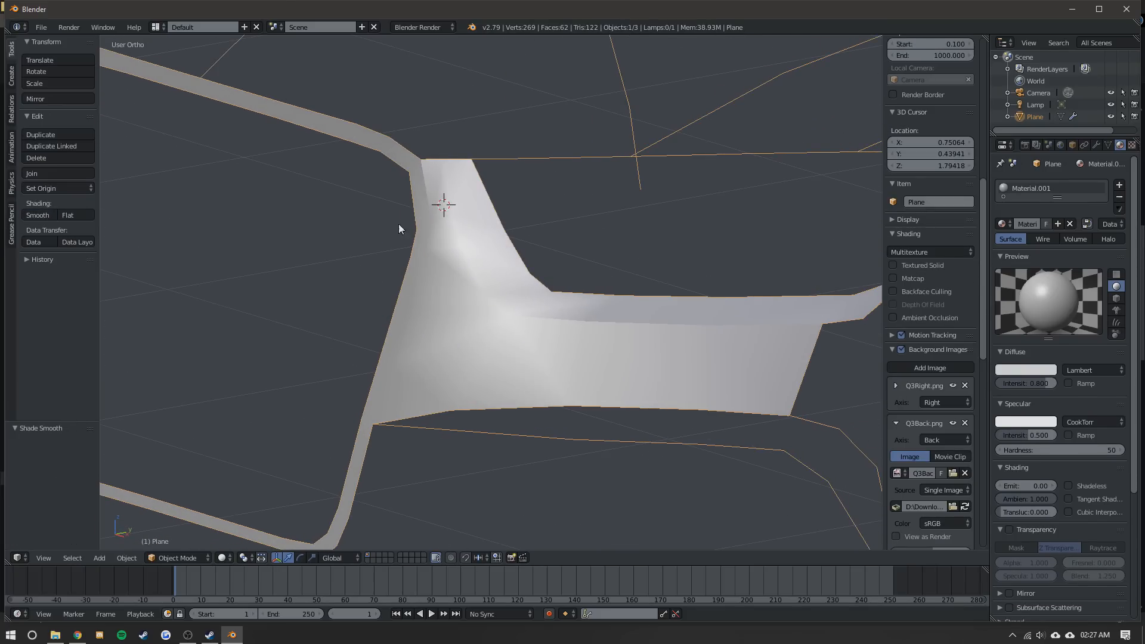
pyautogui.moveTo(368, 224); pyautogui.dragTo(455, 217, button='middle')
pyautogui.press('Tab')
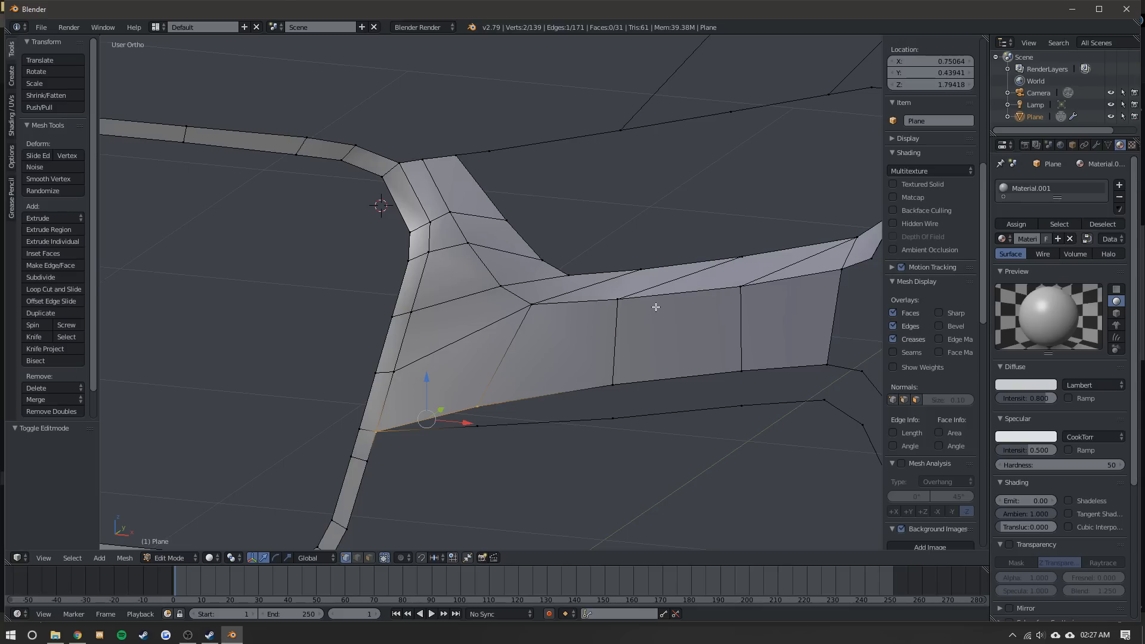
pyautogui.press('Tab')
pyautogui.scroll(-4, 460, 242)
pyautogui.moveTo(463, 245)
pyautogui.mouseDown(button='middle')
pyautogui.moveTo(428, 238)
pyautogui.moveTo(458, 231)
pyautogui.mouseUp(button='middle')
pyautogui.moveTo(763, 314); pyautogui.dragTo(419, 191, button='middle')
pyautogui.moveTo(606, 322); pyautogui.dragTo(511, 281, button='middle')
# - Mark the edges along the headlight strip's outer border as sharp in edge select mode
pyautogui.press('Tab')
pyautogui.rightClick(400, 208)
pyautogui.click(357, 557)
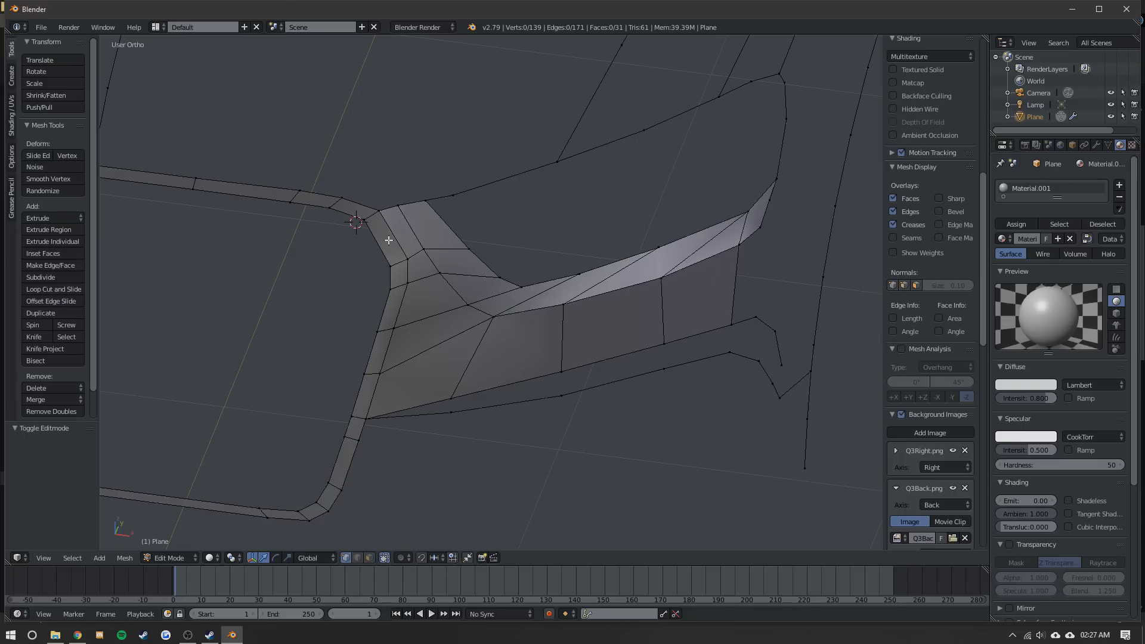
pyautogui.rightClick(399, 206)
pyautogui.click(358, 558)
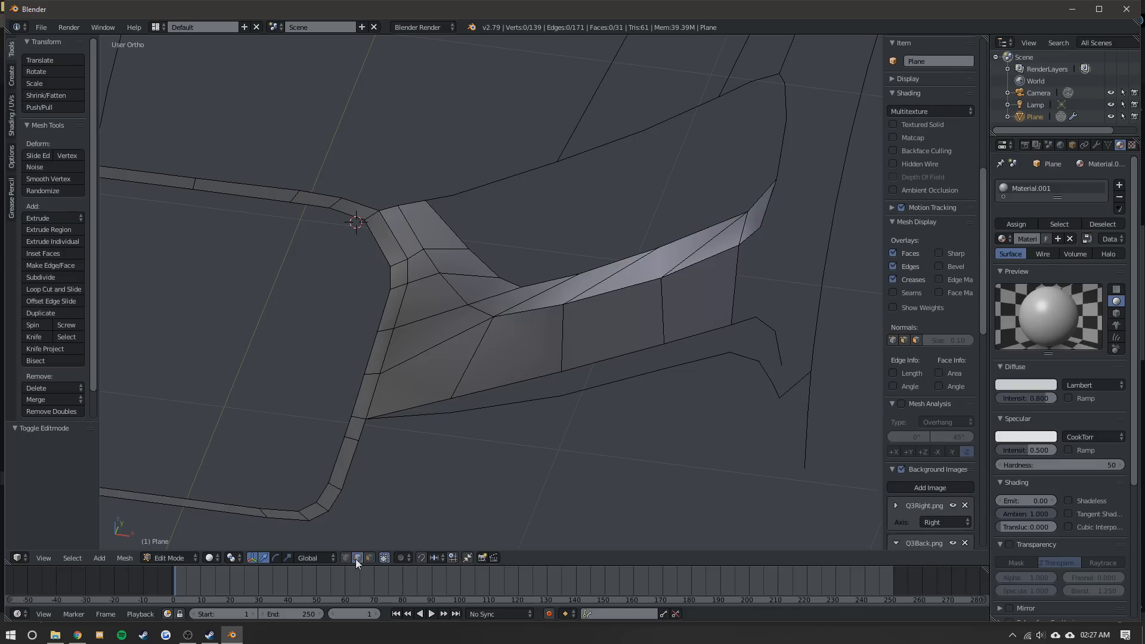
pyautogui.rightClick(415, 208)
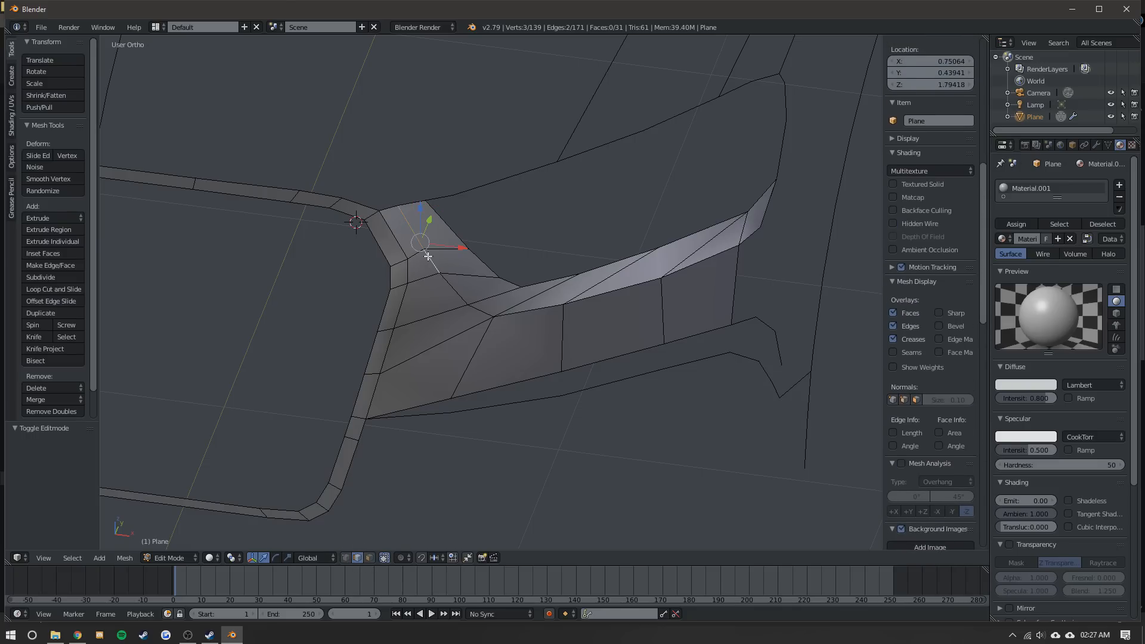
pyautogui.keyDown('shift'); pyautogui.rightClick(530, 309); pyautogui.keyUp('shift')
pyautogui.keyDown('shift'); pyautogui.rightClick(613, 291); pyautogui.keyUp('shift')
pyautogui.keyDown('shift'); pyautogui.rightClick(701, 261); pyautogui.keyUp('shift')
pyautogui.keyDown('shift'); pyautogui.rightClick(753, 234); pyautogui.keyUp('shift')
pyautogui.keyDown('shift'); pyautogui.rightClick(769, 201); pyautogui.keyUp('shift')
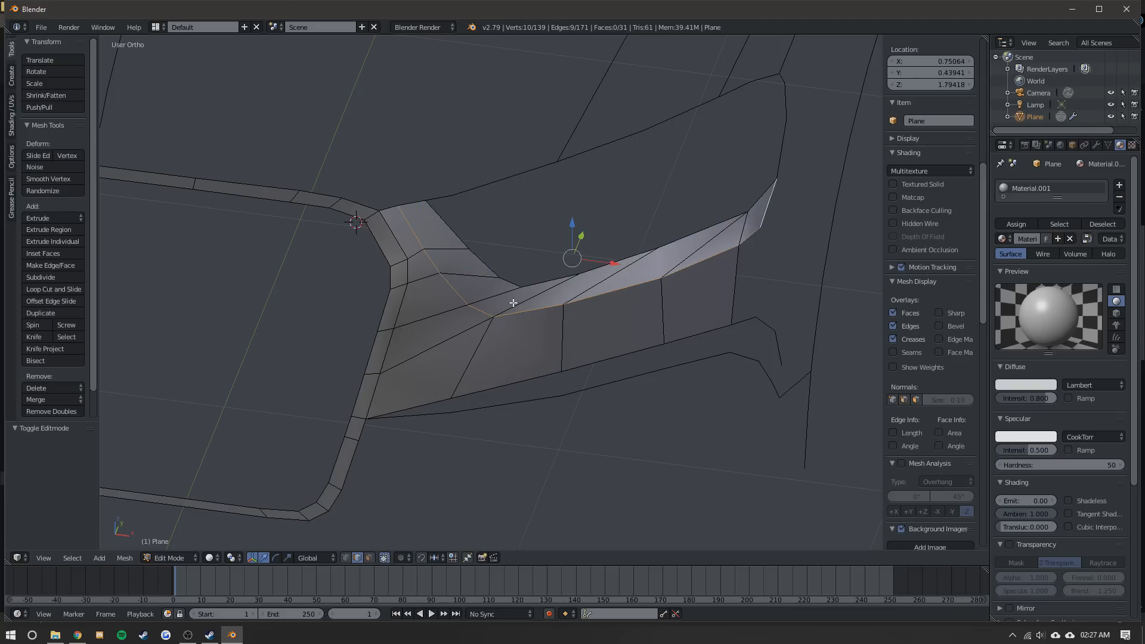
pyautogui.hotkey('ctrl', 'e')
pyautogui.click(479, 412)
# - Mark the outer edges of the grille surround from the top centre to the bottom centre as sharp
pyautogui.press('Tab')
pyautogui.moveTo(483, 372); pyautogui.dragTo(439, 226, button='middle')
pyautogui.moveTo(682, 347); pyautogui.dragTo(205, 200, button='middle')
pyautogui.press('Tab')
pyautogui.rightClick(206, 201)
pyautogui.keyDown('shift'); pyautogui.rightClick(320, 204); pyautogui.keyUp('shift')
pyautogui.keyDown('shift'); pyautogui.rightClick(362, 206); pyautogui.keyUp('shift')
pyautogui.keyDown('shift'); pyautogui.rightClick(396, 213); pyautogui.keyUp('shift')
pyautogui.keyDown('shift'); pyautogui.rightClick(422, 236); pyautogui.keyUp('shift')
pyautogui.keyDown('ctrl'); pyautogui.rightClick(412, 386); pyautogui.keyUp('ctrl')
pyautogui.keyDown('ctrl'); pyautogui.rightClick(387, 496); pyautogui.keyUp('ctrl')
pyautogui.keyDown('ctrl'); pyautogui.rightClick(238, 508); pyautogui.keyUp('ctrl')
pyautogui.hotkey('ctrl', 'e')
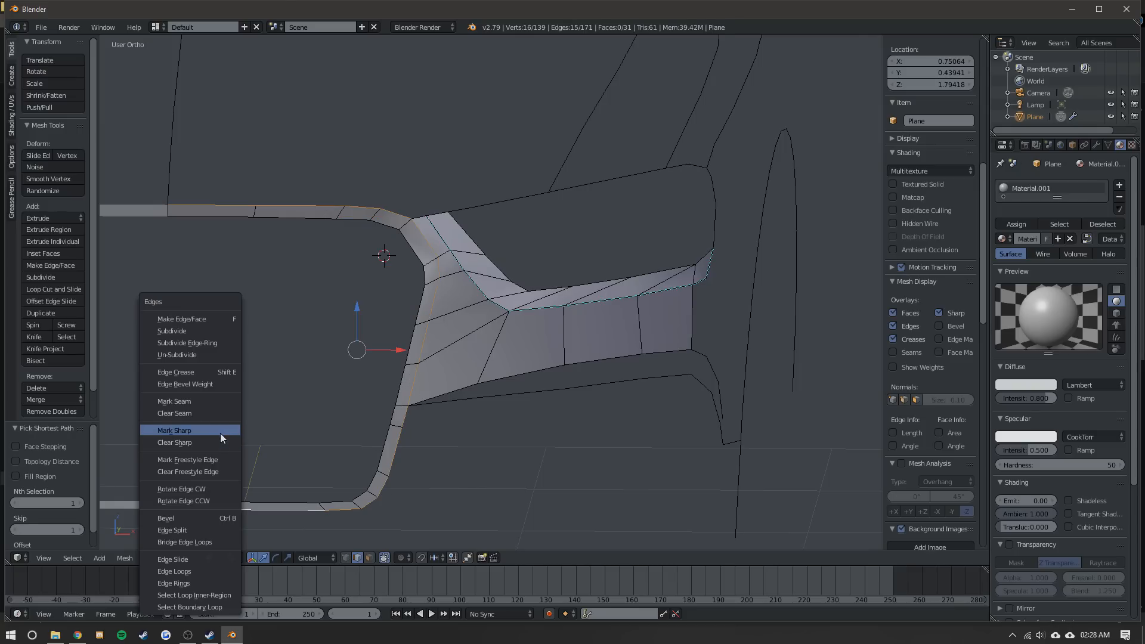
pyautogui.click(179, 431)
pyautogui.press('Tab')
pyautogui.moveTo(446, 359)
pyautogui.mouseDown(button='middle')
pyautogui.moveTo(338, 353)
pyautogui.moveTo(442, 372)
pyautogui.moveTo(456, 297)
pyautogui.mouseUp(button='middle')
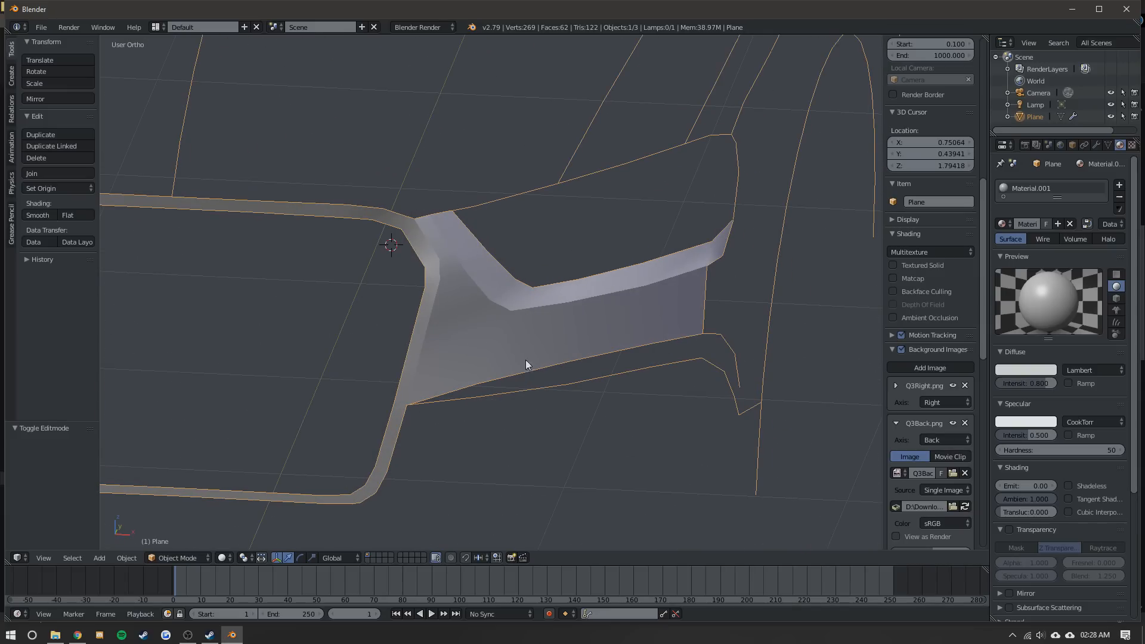
# - Fill the row of faces between the bumper panel's lower edge and the outline below it, starting at the grille surround
pyautogui.press('Tab')
pyautogui.rightClick(447, 389)
pyautogui.keyDown('shift'); pyautogui.rightClick(457, 399); pyautogui.keyUp('shift')
pyautogui.press('f')
pyautogui.rightClick(486, 391)
pyautogui.rightClick(473, 385)
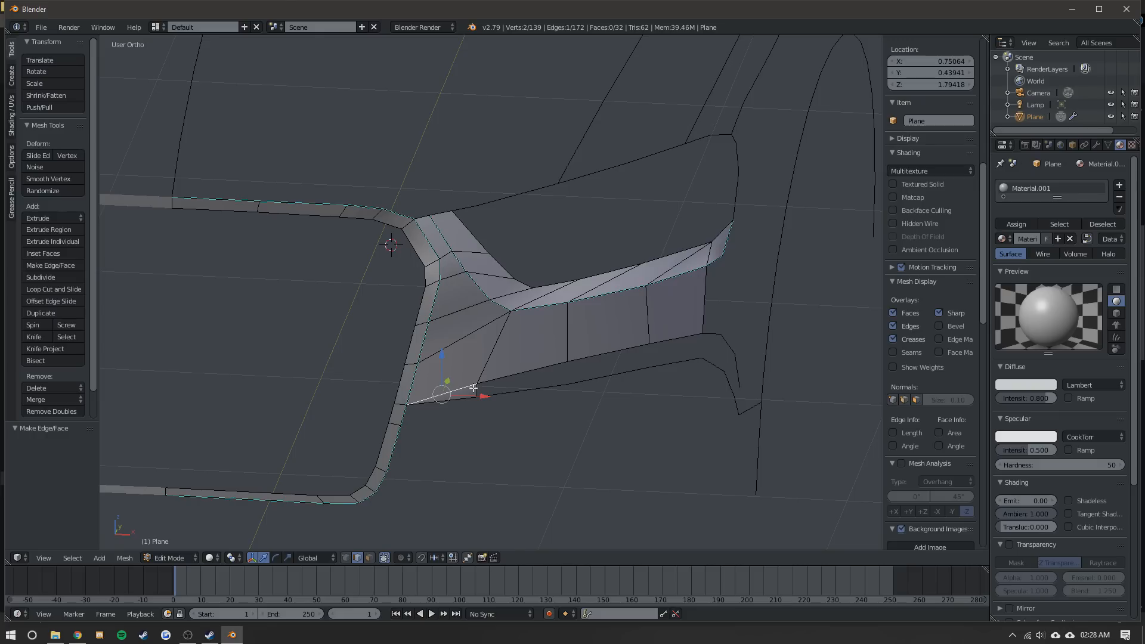
pyautogui.press('f')
pyautogui.press('f')
pyautogui.press('f')
pyautogui.press('f')
pyautogui.press('f')
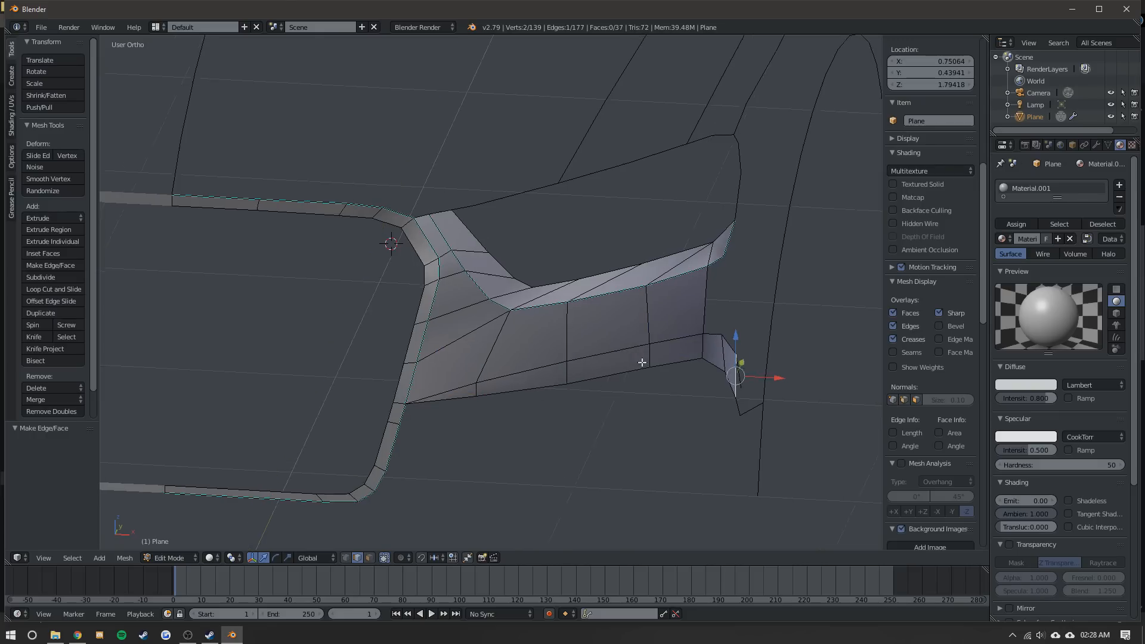
# - Fill the remaining face at the outer tip of the strip below the bumper panel
pyautogui.moveTo(642, 362); pyautogui.dragTo(594, 352, button='middle')
pyautogui.press('f')
pyautogui.hotkey('ctrl', 'z')
pyautogui.press('f')
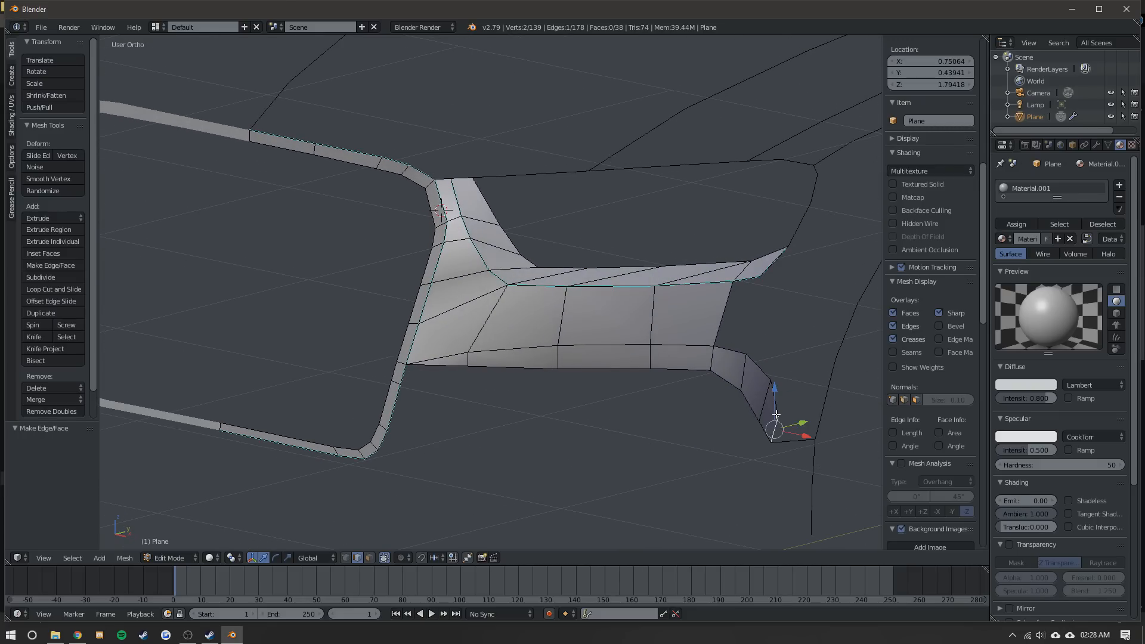
# - Mark the edges between the bumper panel and its lower strip as sharp, from the grille surround to the outer tip
pyautogui.rightClick(434, 356)
pyautogui.keyDown('ctrl'); pyautogui.rightClick(676, 345); pyautogui.keyUp('ctrl')
pyautogui.keyDown('ctrl'); pyautogui.rightClick(782, 402); pyautogui.keyUp('ctrl')
pyautogui.hotkey('ctrl', 'e')
pyautogui.click(462, 347)
pyautogui.press('Tab')
pyautogui.moveTo(462, 347); pyautogui.dragTo(366, 278, button='middle')
pyautogui.press('Tab')
pyautogui.press('Tab')
pyautogui.press('Tab')
# - Select the panel faces beside the grille surround, assign them a new material and set its diffuse colour to blue (RGB 0.011, 0.141, 0.800)
pyautogui.press('a')
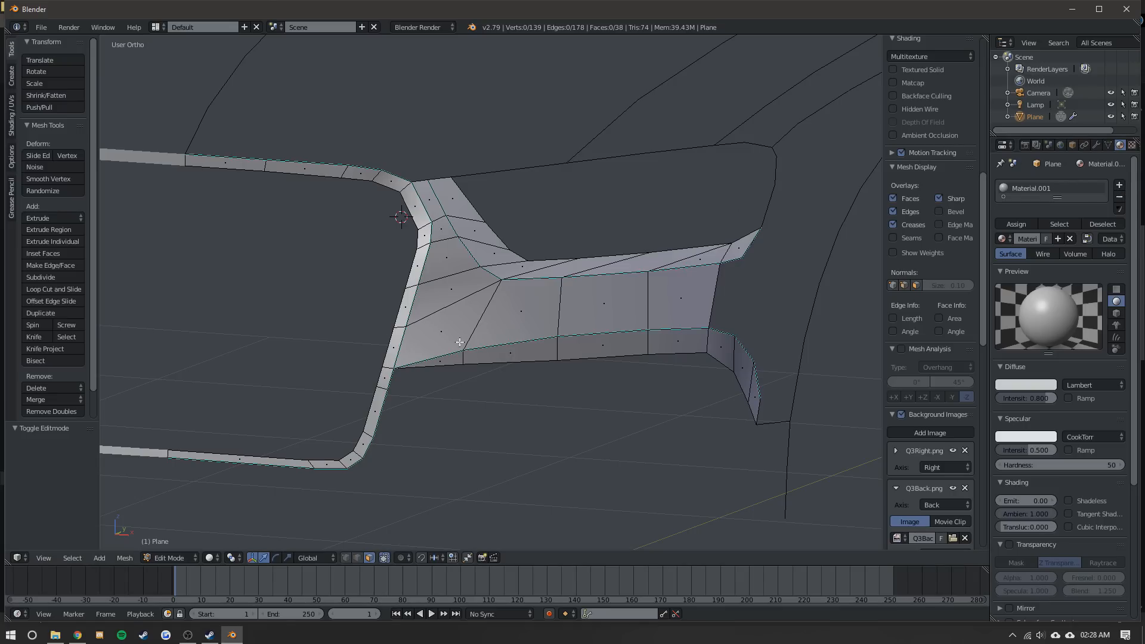
pyautogui.moveTo(460, 361)
pyautogui.mouseDown()
pyautogui.moveTo(455, 376)
pyautogui.moveTo(603, 299)
pyautogui.moveTo(767, 358)
pyautogui.moveTo(702, 245)
pyautogui.moveTo(453, 268)
pyautogui.moveTo(465, 206)
pyautogui.mouseUp()
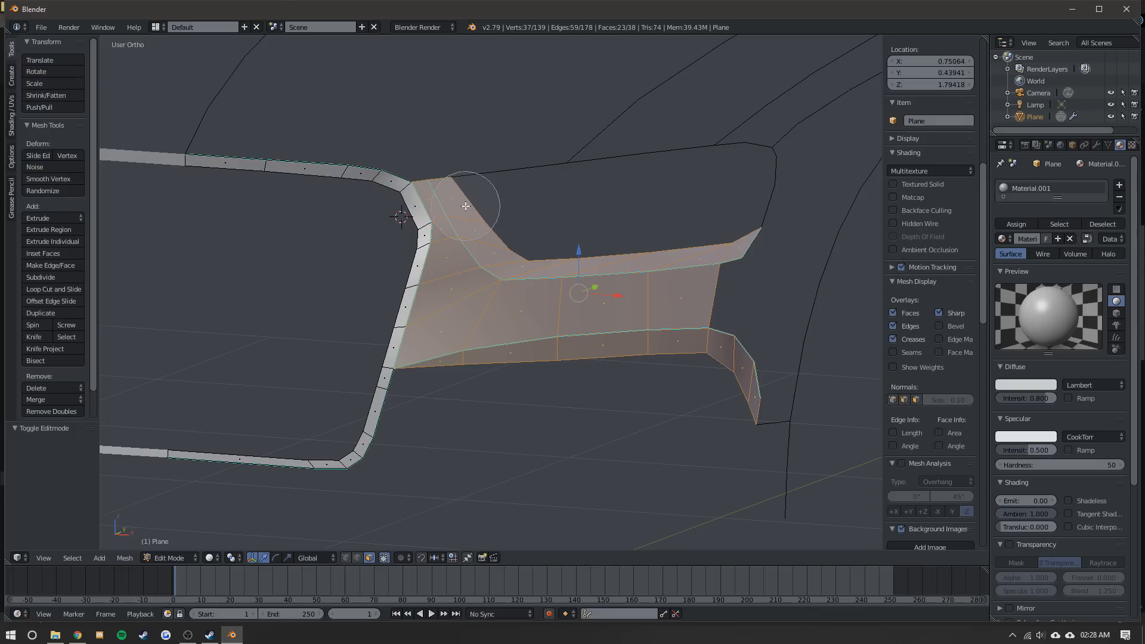
pyautogui.click(1123, 185)
pyautogui.click(1052, 266)
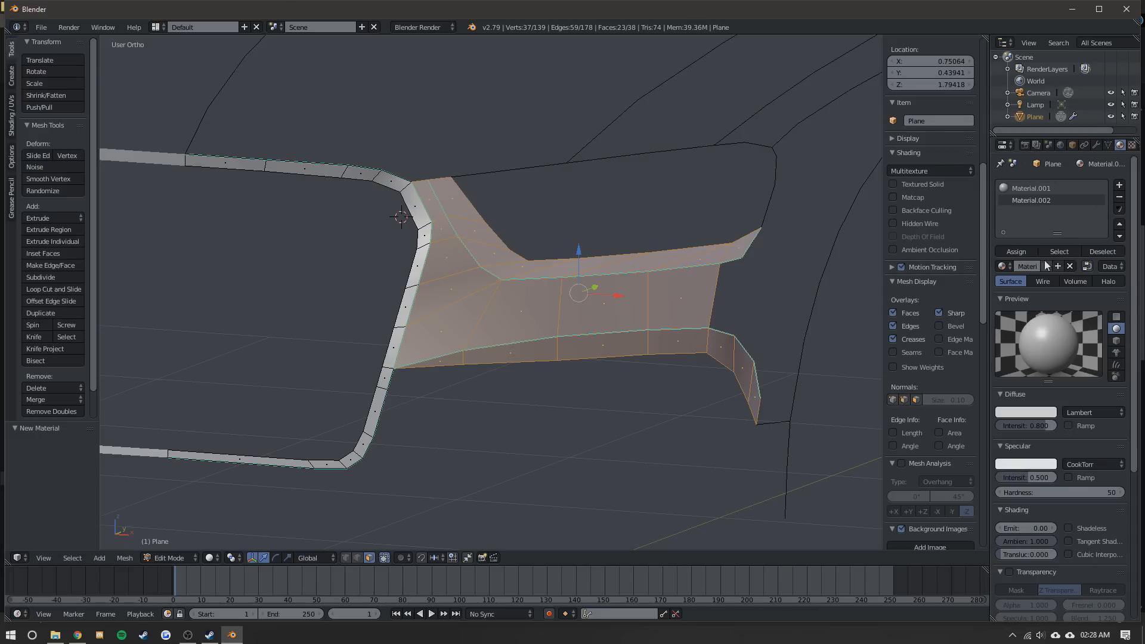
pyautogui.click(1017, 411)
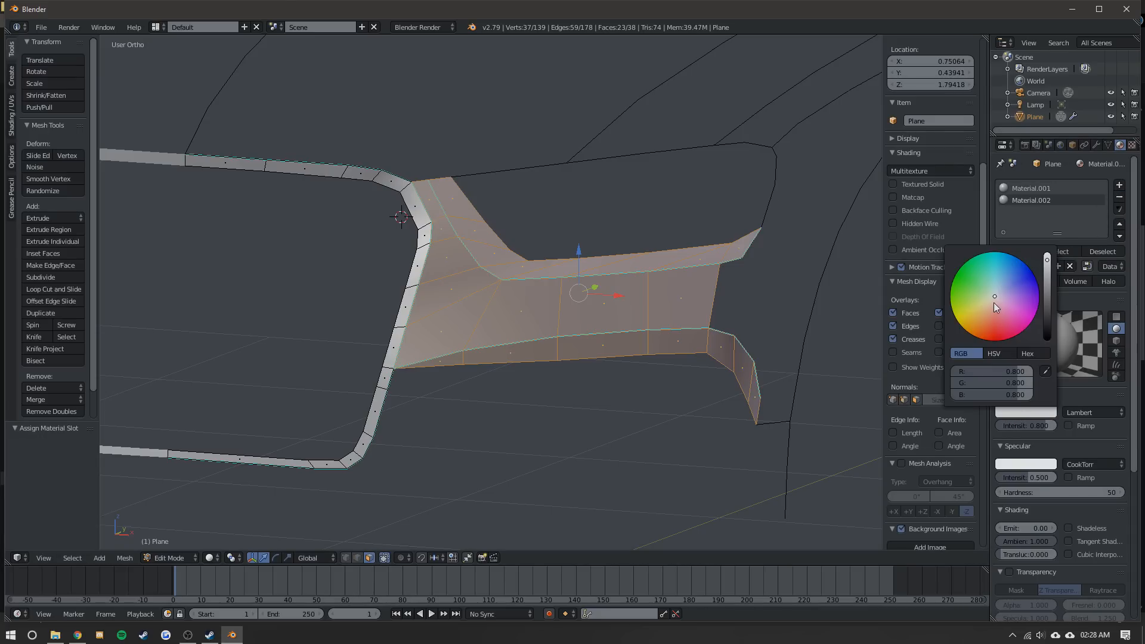
pyautogui.moveTo(993, 294)
pyautogui.mouseDown()
pyautogui.moveTo(982, 298)
pyautogui.moveTo(1013, 269)
pyautogui.moveTo(1025, 290)
pyautogui.moveTo(1018, 264)
pyautogui.mouseUp()
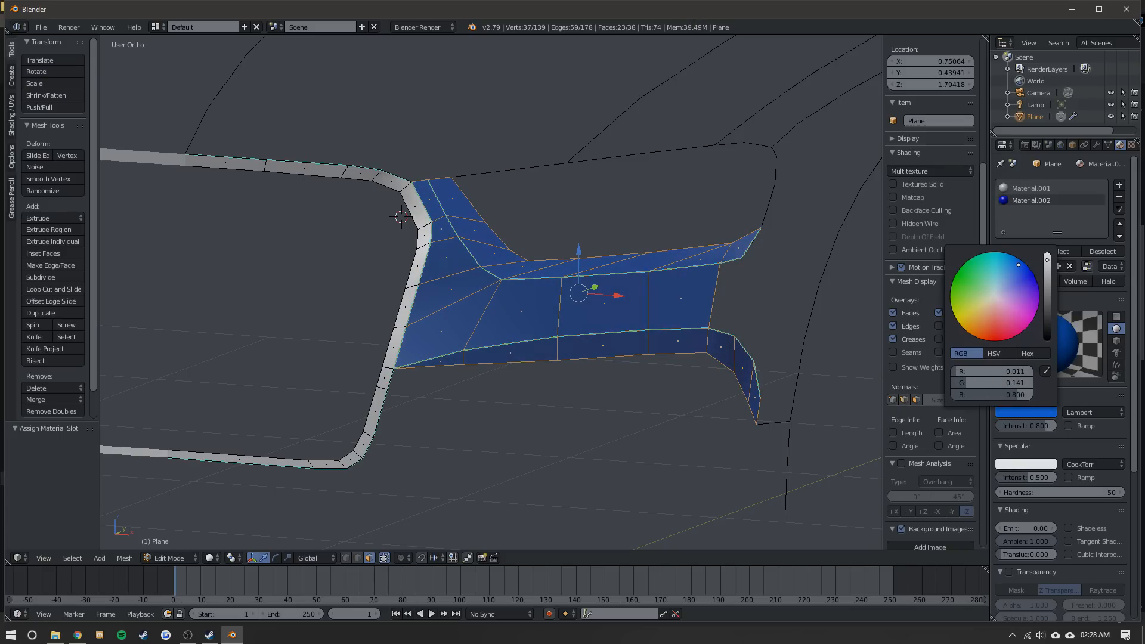
pyautogui.press('Tab')
pyautogui.press('KP_1')
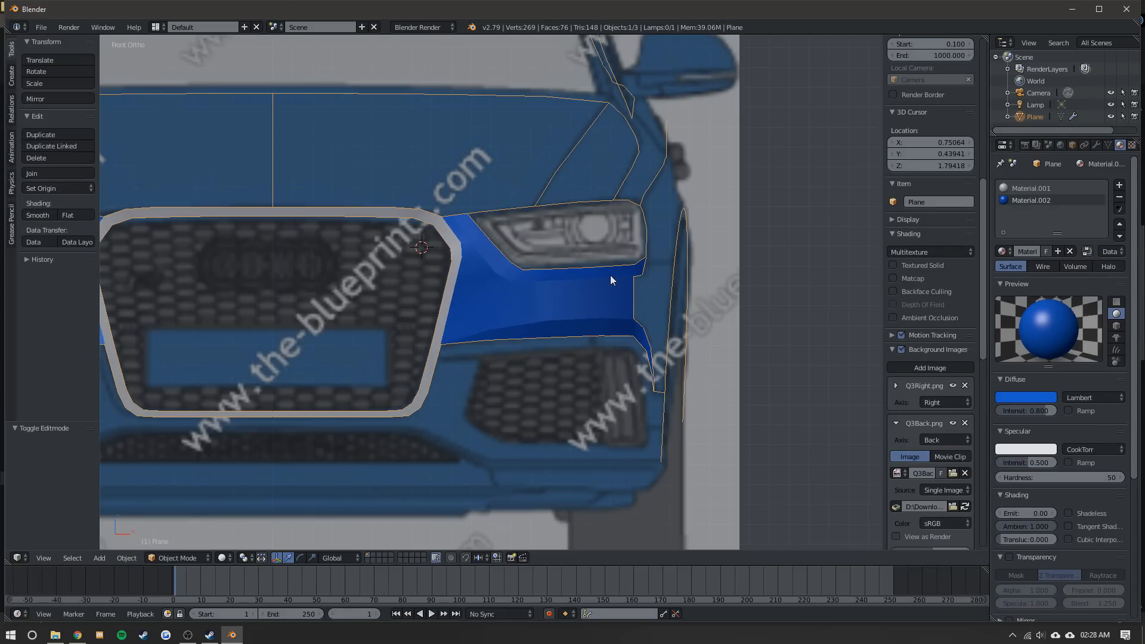
pyautogui.press('Tab')
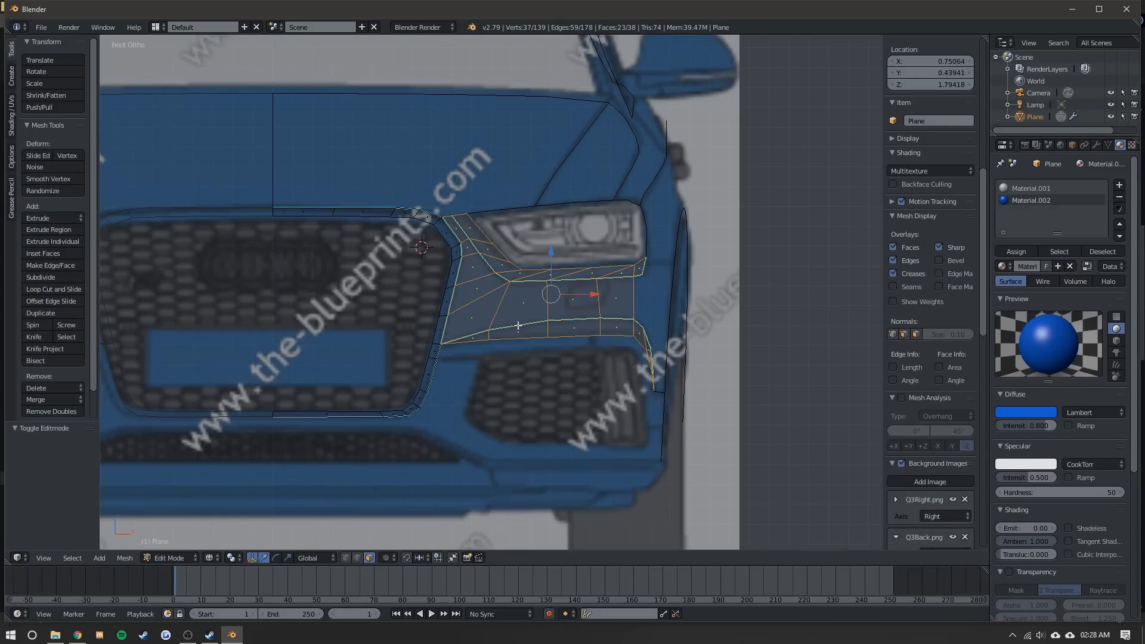
pyautogui.scroll(-5, 518, 326)
pyautogui.scroll(4, 498, 279)
pyautogui.press('Tab')
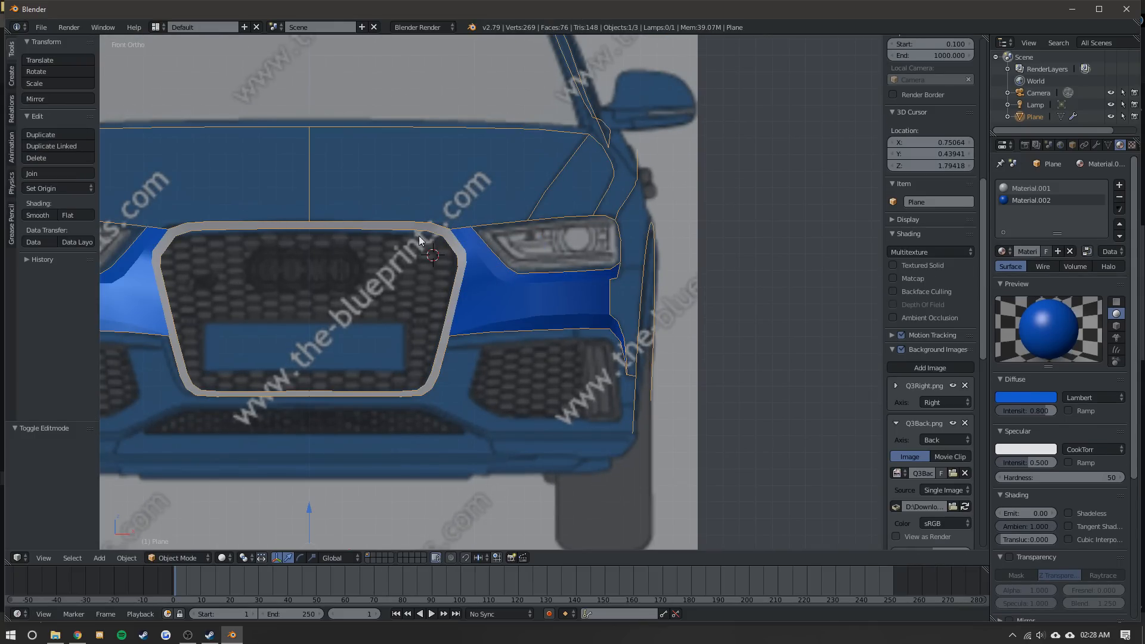
# - Extrude the inner edges of the grille surround from bottom centre to top centre and shift them slightly along Y
pyautogui.press('Tab')
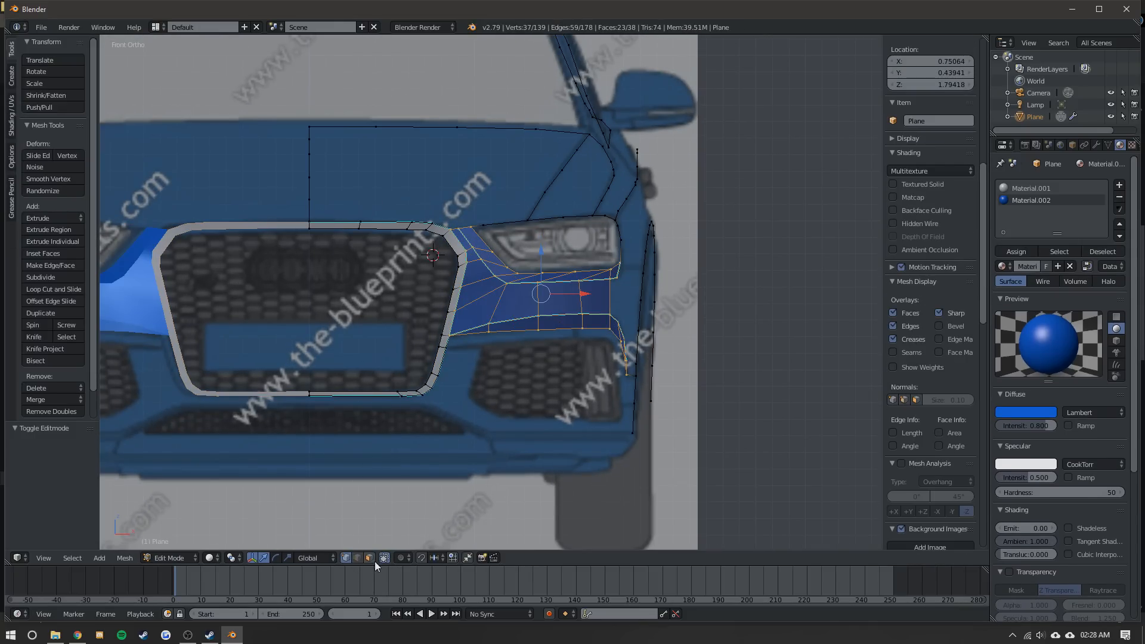
pyautogui.scroll(3, 363, 546)
pyautogui.scroll(-1, 485, 351)
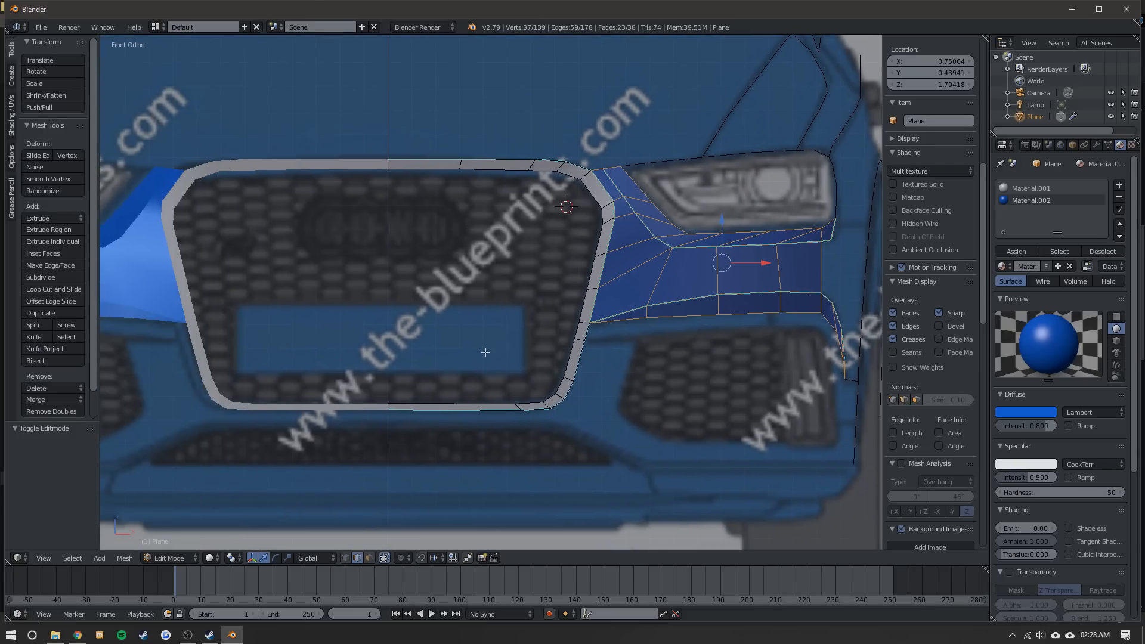
pyautogui.rightClick(438, 387)
pyautogui.keyDown('ctrl'); pyautogui.rightClick(581, 195); pyautogui.keyUp('ctrl')
pyautogui.keyDown('ctrl'); pyautogui.rightClick(417, 169); pyautogui.keyUp('ctrl')
pyautogui.moveTo(418, 168); pyautogui.dragTo(531, 284, button='middle')
pyautogui.press('e')
pyautogui.rightClick(519, 277)
pyautogui.moveTo(517, 276); pyautogui.dragTo(510, 276)
pyautogui.press('Tab')
pyautogui.moveTo(510, 276); pyautogui.dragTo(558, 284, button='middle')
pyautogui.press('Tab')
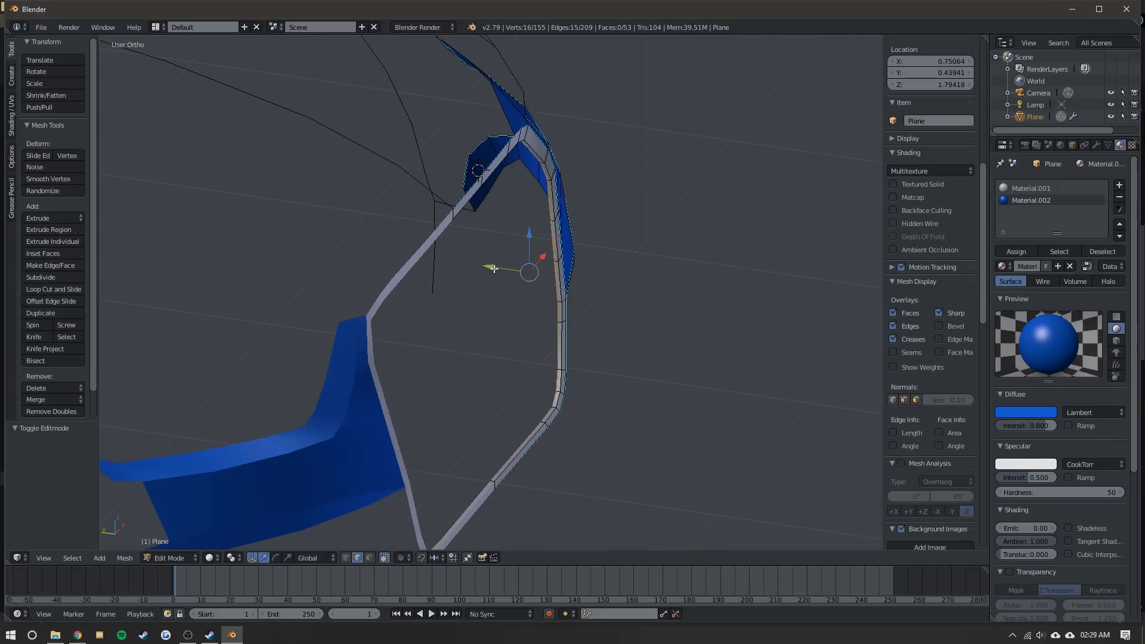
# - Fill the half grille opening with faces between the extruded inner edges, from the side to the centreline
pyautogui.press('Tab')
pyautogui.moveTo(494, 266); pyautogui.dragTo(397, 127, button='middle')
pyautogui.press('Tab')
pyautogui.rightClick(418, 354)
pyautogui.moveTo(405, 192); pyautogui.dragTo(379, 298, button='middle')
pyautogui.scroll(2, 404, 182)
pyautogui.keyDown('shift'); pyautogui.rightClick(405, 183); pyautogui.keyUp('shift')
pyautogui.press('f')
pyautogui.press('f')
pyautogui.press('f')
pyautogui.press('f')
pyautogui.press('Tab')
# - Add two evenly spaced horizontal loop cuts across the grille faces
pyautogui.scroll(-3, 585, 332)
pyautogui.press('Tab')
pyautogui.hotkey('ctrl', 'r')
pyautogui.scroll(1, 379, 298)
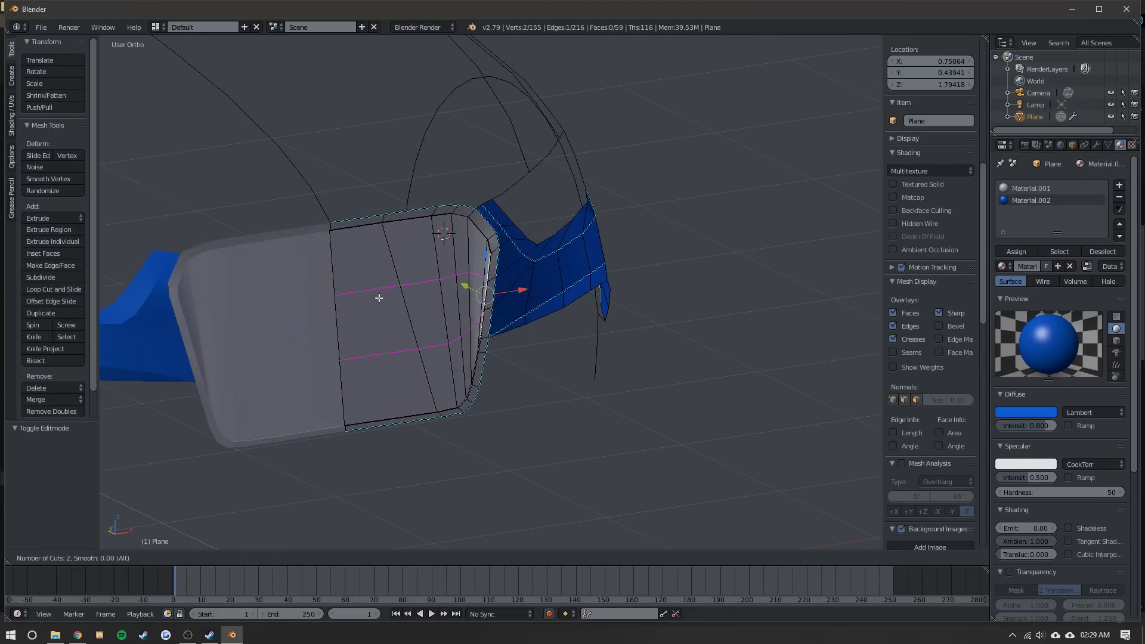
pyautogui.click(378, 297)
pyautogui.rightClick(378, 297)
pyautogui.click(346, 556)
pyautogui.scroll(5, 472, 364)
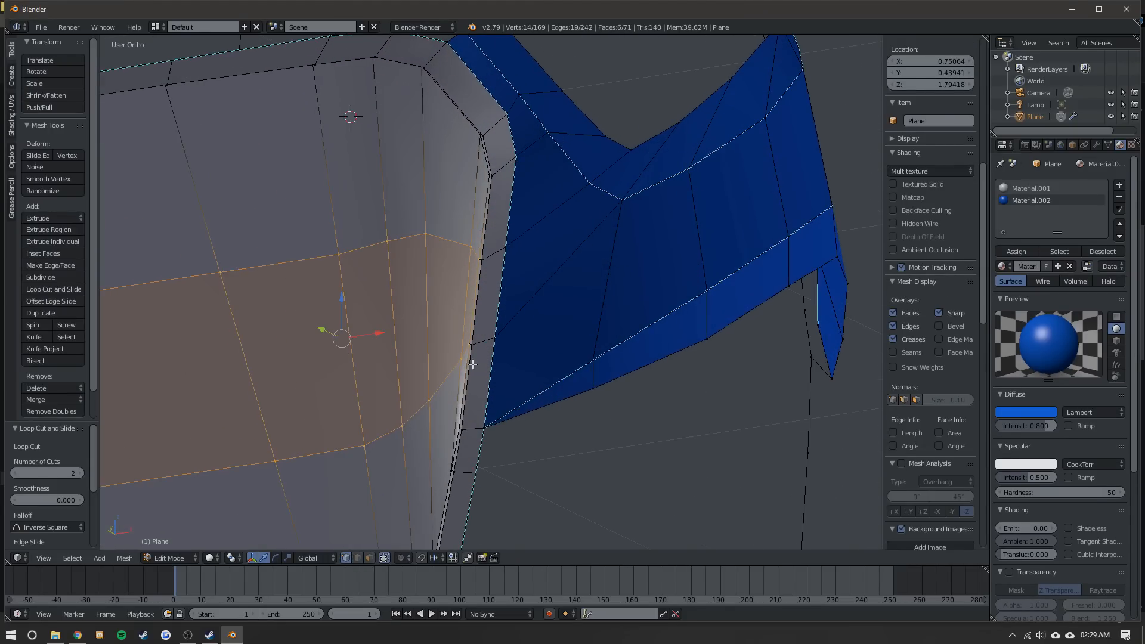
pyautogui.rightClick(470, 344)
pyautogui.moveTo(386, 361); pyautogui.dragTo(348, 451, button='middle')
pyautogui.scroll(-2, 379, 378)
pyautogui.press('Tab')
pyautogui.press('Tab')
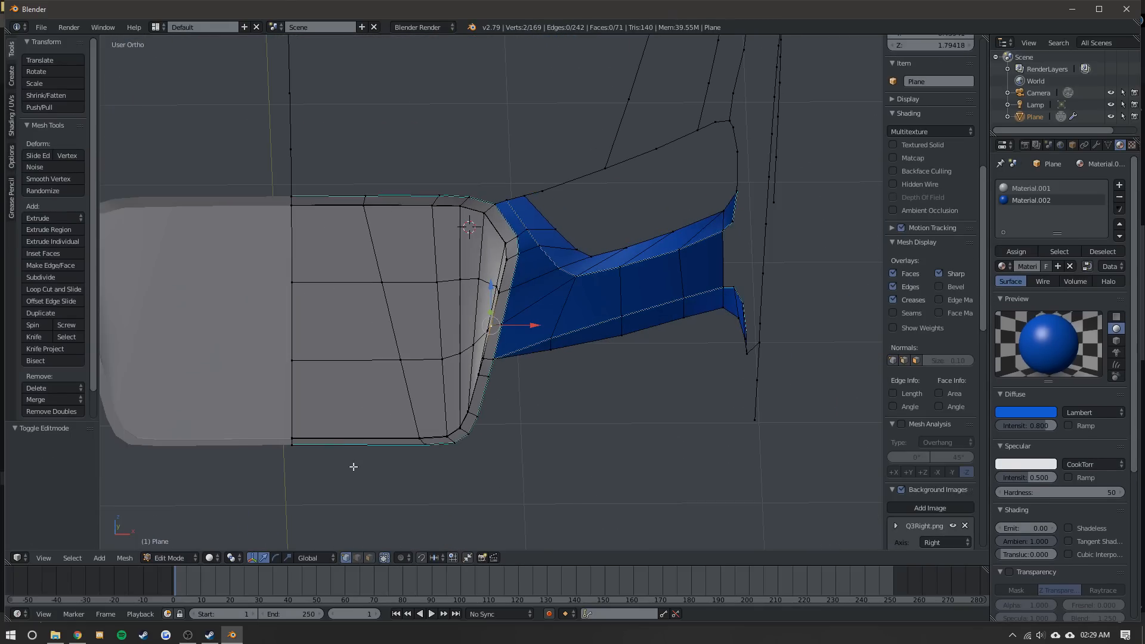
# - Select all faces filling the grille opening in face select mode and assign them a new third material
pyautogui.click(369, 557)
pyautogui.rightClick(344, 391)
pyautogui.keyDown('ctrl'); pyautogui.rightClick(339, 251); pyautogui.keyUp('ctrl')
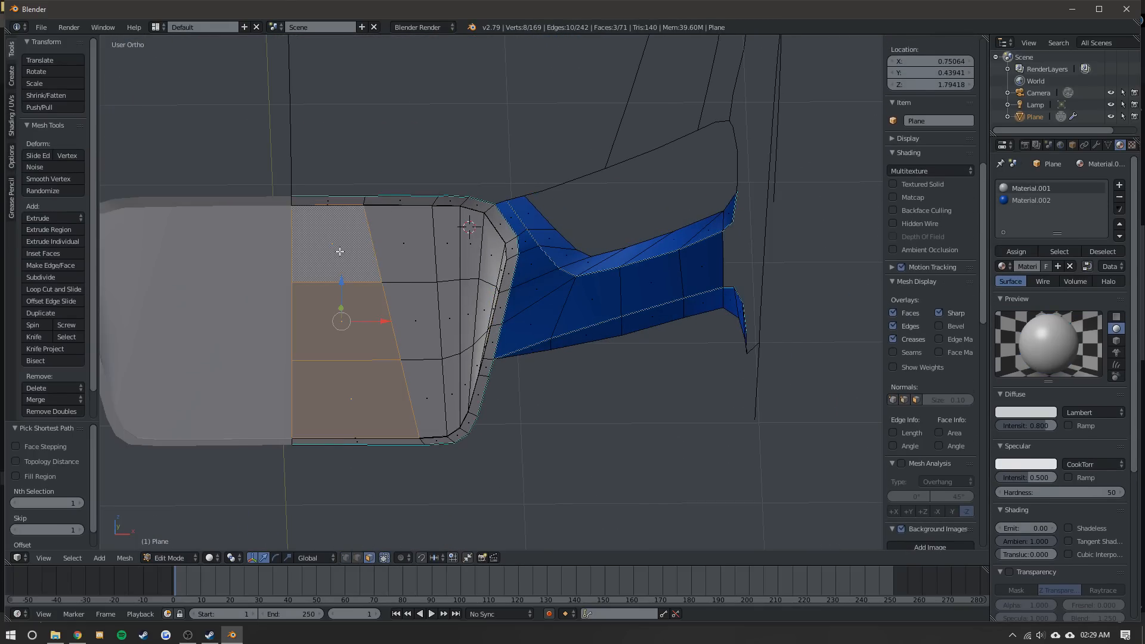
pyautogui.keyDown('ctrl'); pyautogui.rightClick(493, 248); pyautogui.keyUp('ctrl')
pyautogui.keyDown('ctrl'); pyautogui.rightClick(502, 268); pyautogui.keyUp('ctrl')
pyautogui.scroll(2, 478, 295)
pyautogui.keyDown('ctrl'); pyautogui.rightClick(434, 431); pyautogui.keyUp('ctrl')
pyautogui.keyDown('ctrl'); pyautogui.rightClick(378, 437); pyautogui.keyUp('ctrl')
pyautogui.keyDown('ctrl'); pyautogui.rightClick(404, 312); pyautogui.keyUp('ctrl')
pyautogui.moveTo(404, 312); pyautogui.dragTo(498, 288, button='middle')
pyautogui.scroll(4, 482, 316)
pyautogui.keyDown('ctrl'); pyautogui.rightClick(466, 284); pyautogui.keyUp('ctrl')
pyautogui.click(1119, 186)
pyautogui.click(1048, 267)
pyautogui.click(1025, 252)
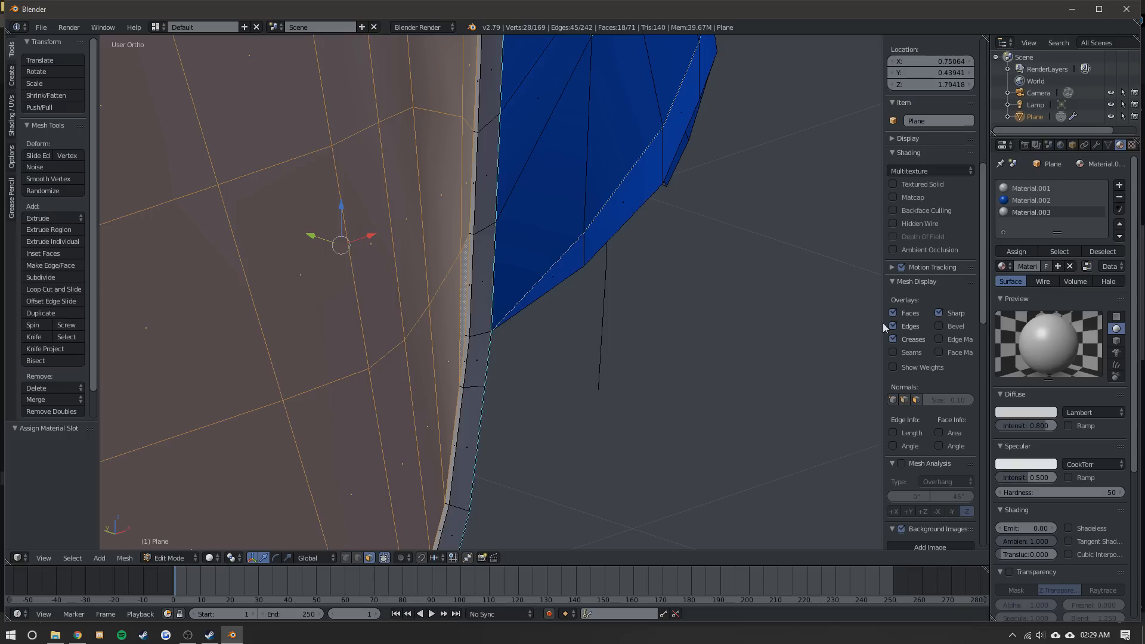
# - Set the grille material's diffuse colour to near black (RGB 0.009)
pyautogui.scroll(-3, 879, 328)
pyautogui.click(1026, 412)
pyautogui.moveTo(1047, 260); pyautogui.dragTo(1046, 332)
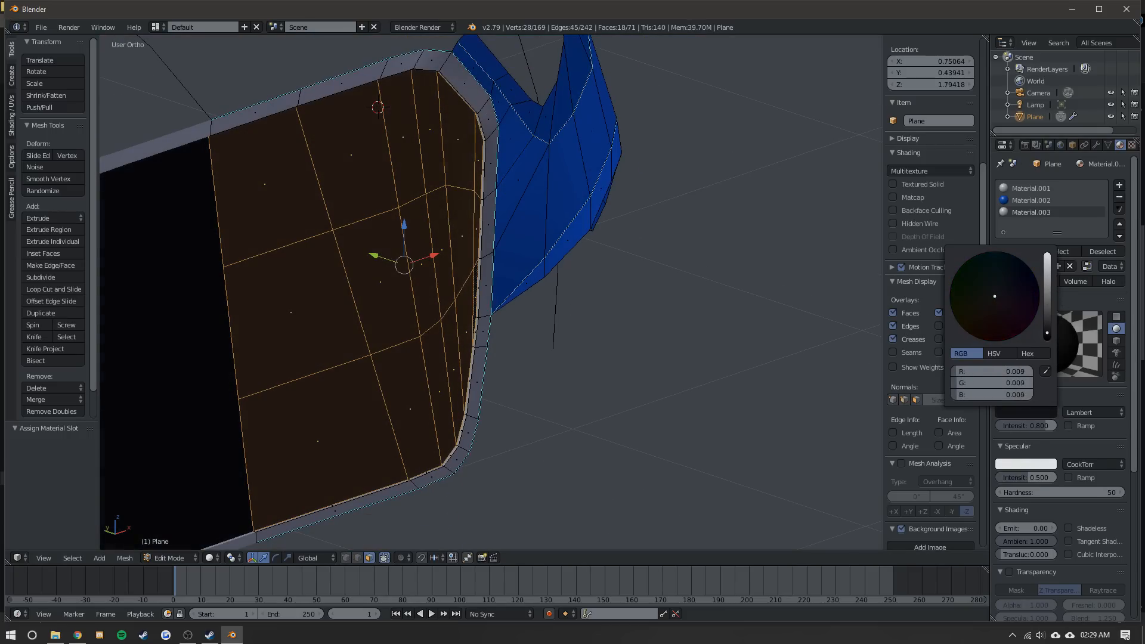
# - Examine the coloured grille and front panels from several angles in object mode
pyautogui.press('Tab')
pyautogui.scroll(-4, 632, 253)
pyautogui.moveTo(629, 250); pyautogui.dragTo(509, 211, button='middle')
pyautogui.scroll(-3, 544, 228)
pyautogui.press('Tab')
pyautogui.scroll(2, 510, 234)
pyautogui.moveTo(540, 284); pyautogui.dragTo(361, 220, button='middle')
pyautogui.press('Tab')
pyautogui.scroll(-3, 491, 192)
pyautogui.moveTo(494, 196); pyautogui.dragTo(578, 254, button='middle')
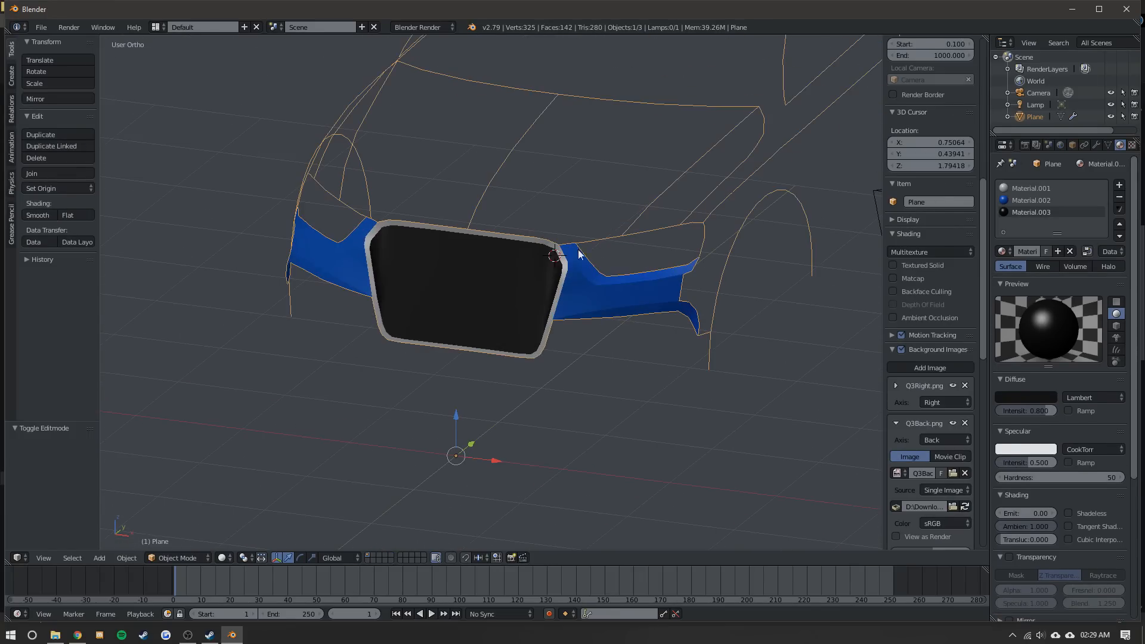
# - Select the vertices along the hood's centreline in vertex select mode, seen from the top
pyautogui.press('Tab')
pyautogui.keyDown('shift'); pyautogui.moveTo(510, 229); pyautogui.dragTo(458, 254, button='middle'); pyautogui.keyUp('shift')
pyautogui.scroll(2, 458, 254)
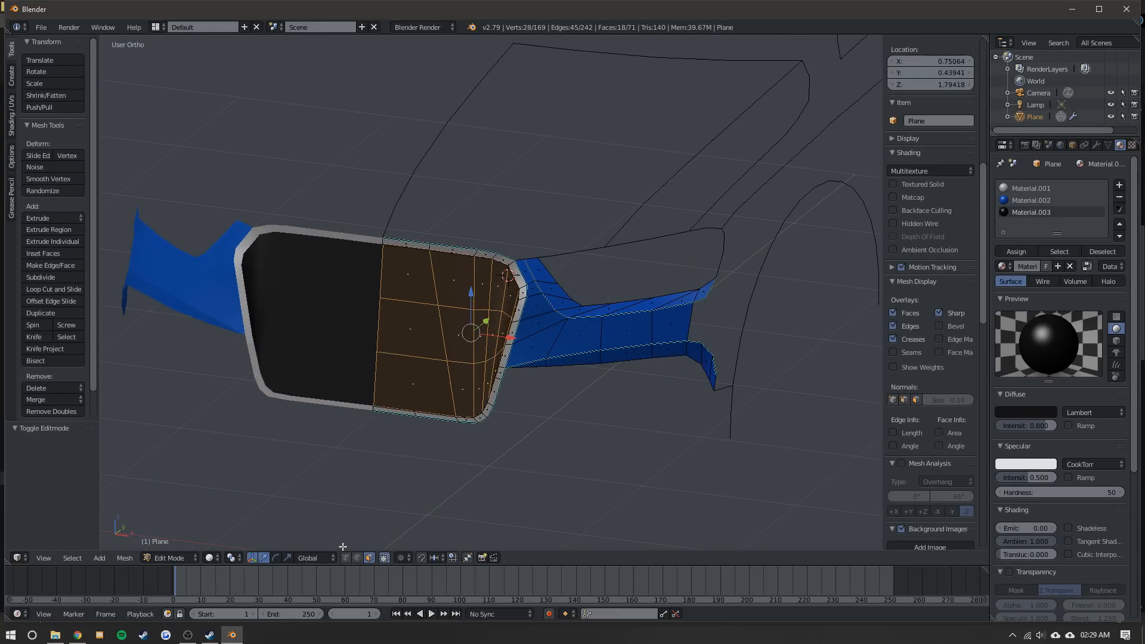
pyautogui.moveTo(398, 404); pyautogui.dragTo(438, 289, button='middle')
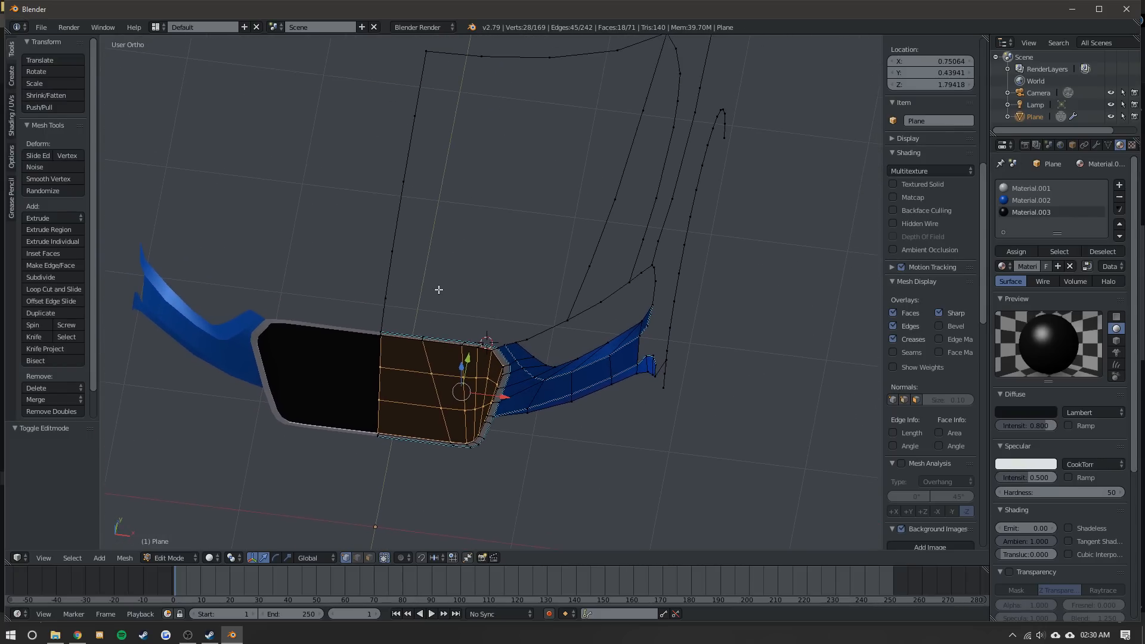
pyautogui.keyDown('ctrl'); pyautogui.rightClick(411, 124); pyautogui.keyUp('ctrl')
pyautogui.press('KP_7')
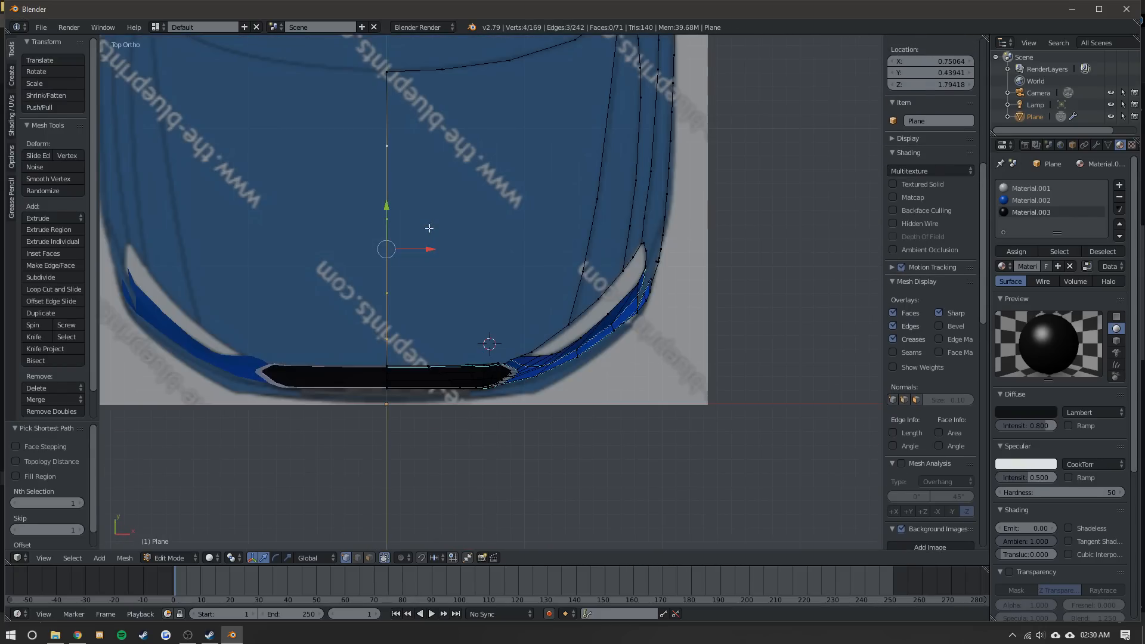
# - Try to extrude the selected centreline vertices 0.324 along X
pyautogui.press('e')
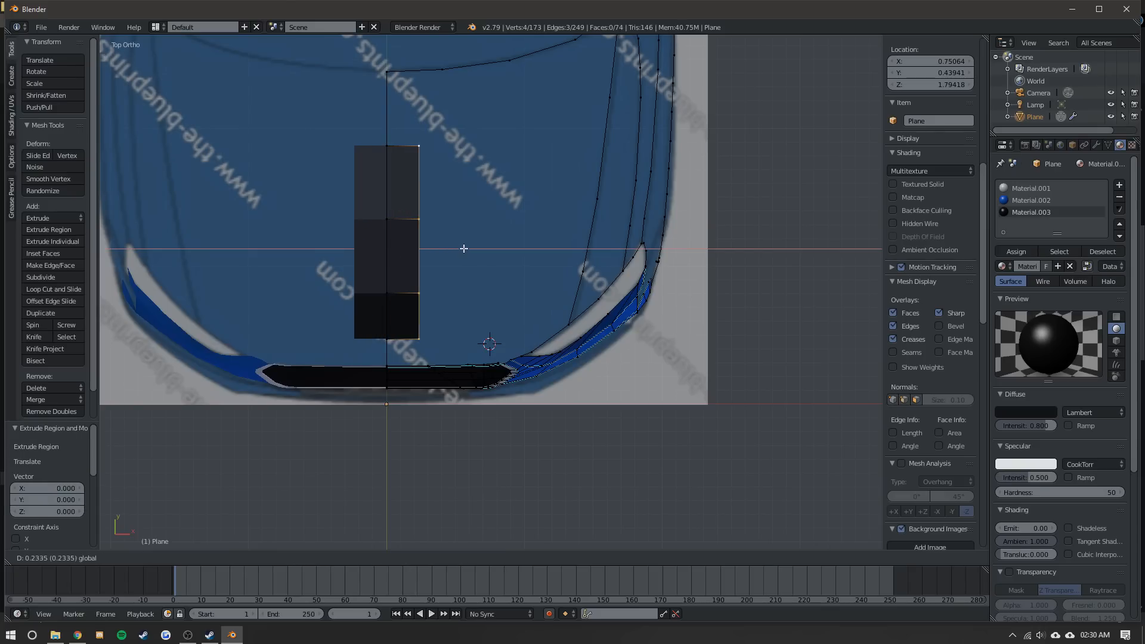
pyautogui.click(473, 245)
pyautogui.moveTo(358, 272); pyautogui.dragTo(397, 204, button='middle')
pyautogui.moveTo(452, 170); pyautogui.dragTo(475, 214, button='middle')
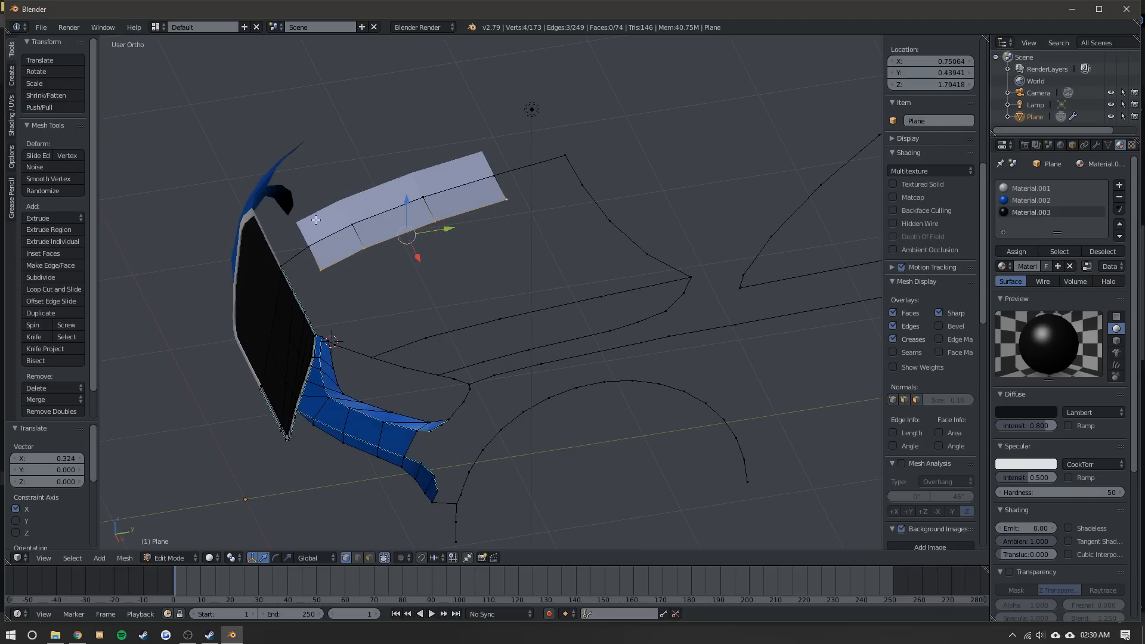
pyautogui.hotkey('ctrl', 'z')
# - Add the hood's rear centreline vertex to the selection and extrude two columns of faces along X, the second 0.571 wide
pyautogui.keyDown('shift'); pyautogui.rightClick(564, 155); pyautogui.keyUp('shift')
pyautogui.press('KP_7')
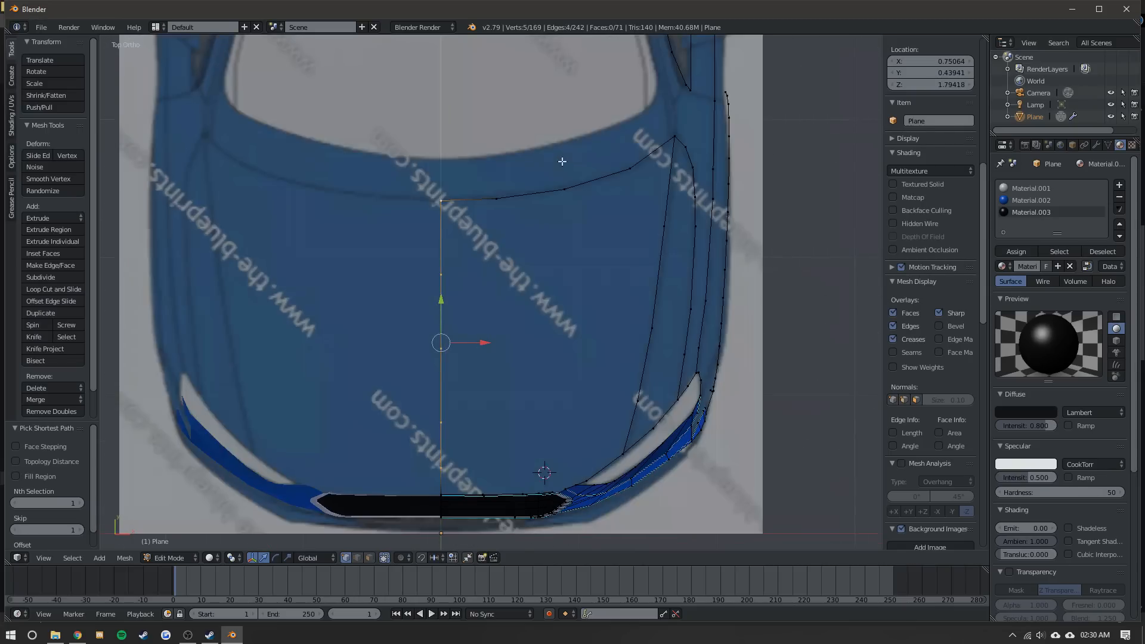
pyautogui.keyDown('shift'); pyautogui.moveTo(480, 328); pyautogui.dragTo(465, 289, button='middle'); pyautogui.keyUp('shift')
pyautogui.press('e')
pyautogui.rightClick(465, 297)
pyautogui.press('e')
pyautogui.press('x')
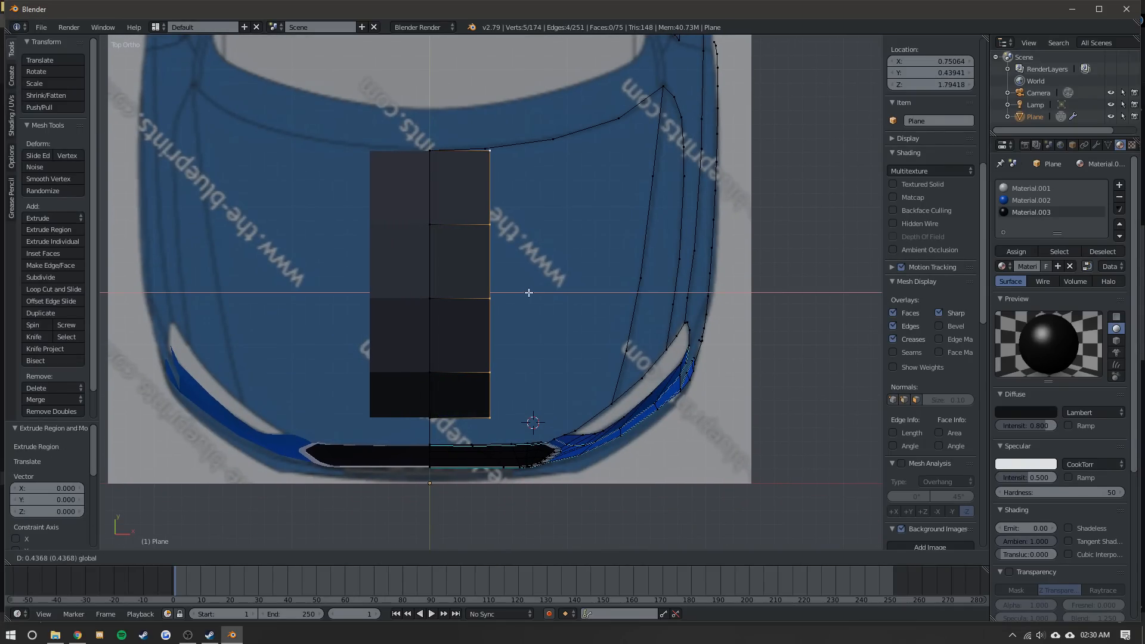
pyautogui.click(613, 294)
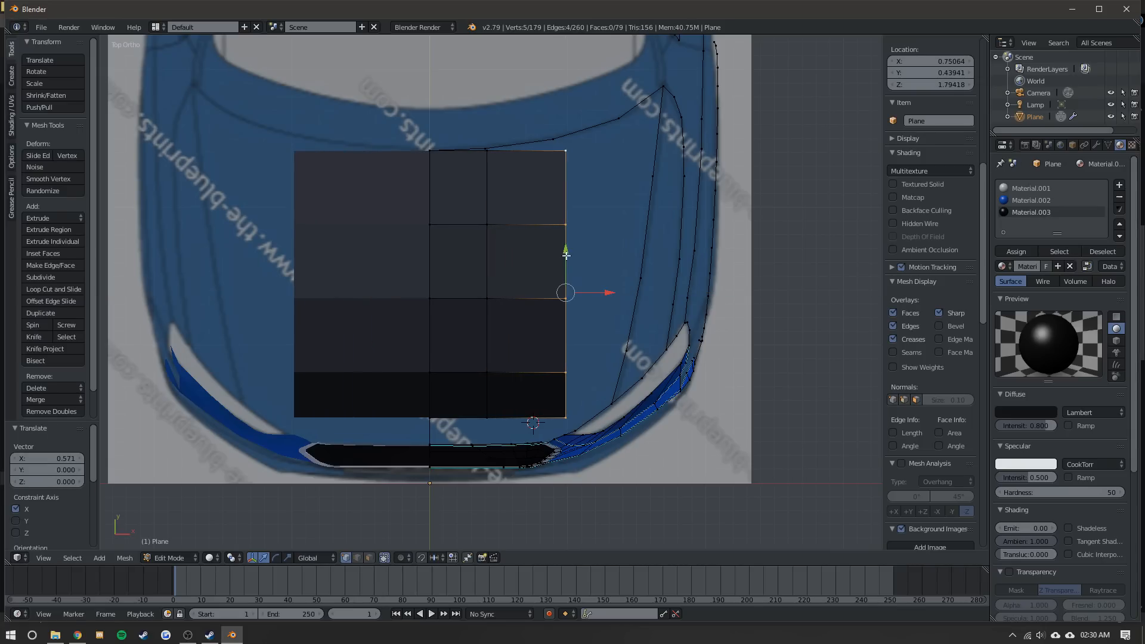
# - Move the outer edge of the second hood column 0.065 along Y and slightly inward along X
pyautogui.press('g')
pyautogui.press('y')
pyautogui.click(569, 257)
pyautogui.press('g')
pyautogui.press('x')
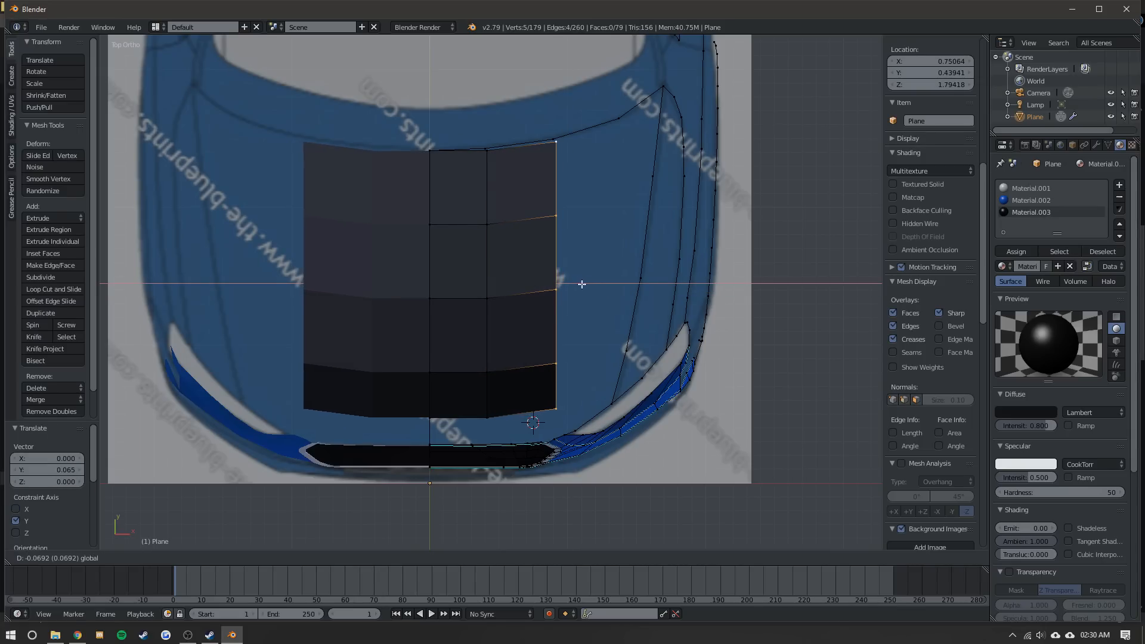
pyautogui.click(554, 253)
# - Extrude a third column of hood faces outward along X and move its outer edge 0.086 along Y
pyautogui.press('e')
pyautogui.rightClick(587, 289)
pyautogui.click(586, 289)
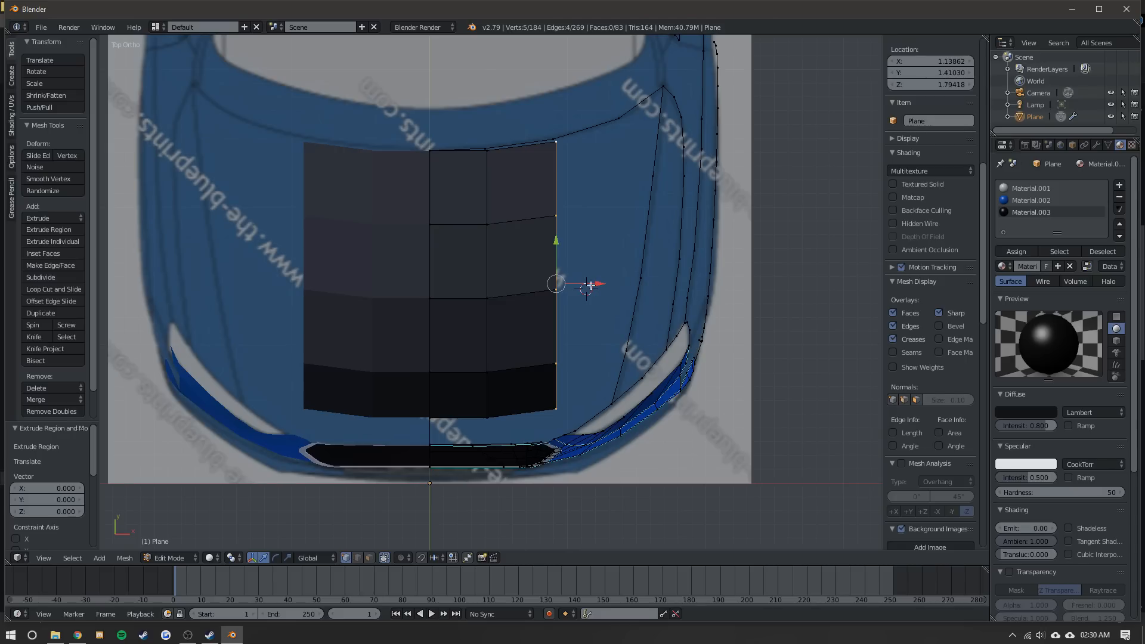
pyautogui.press('g')
pyautogui.press('x')
pyautogui.click(636, 276)
pyautogui.click(597, 254)
pyautogui.press('g')
pyautogui.press('y')
pyautogui.click(604, 247)
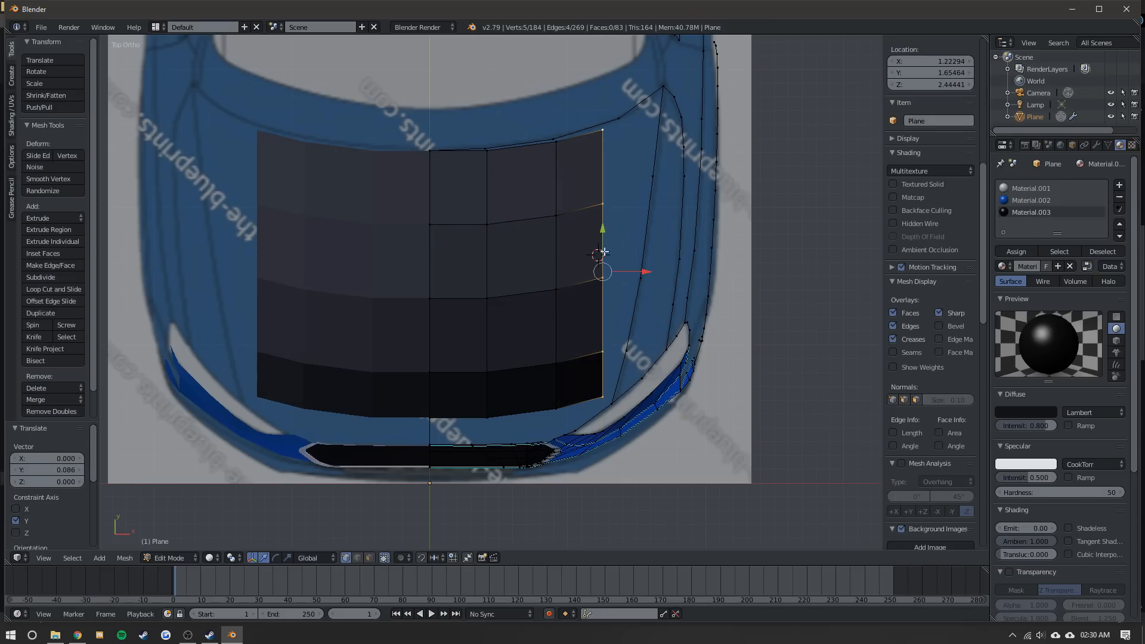
pyautogui.press('g')
pyautogui.press('x')
pyautogui.click(645, 265)
# - Select the outermost edge column of the hood and lower it slightly to match the front blueprint
pyautogui.scroll(2, 646, 265)
pyautogui.moveTo(646, 265); pyautogui.dragTo(602, 96, button='middle')
pyautogui.rightClick(506, 198)
pyautogui.scroll(2, 619, 145)
pyautogui.keyDown('ctrl'); pyautogui.rightClick(619, 145); pyautogui.keyUp('ctrl')
pyautogui.press('KP_1')
pyautogui.moveTo(442, 230); pyautogui.dragTo(441, 236)
# - Select the hood's second edge column from the centreline, move it -0.006 along Z and shift it slightly inward along X
pyautogui.rightClick(374, 304)
pyautogui.keyDown('ctrl'); pyautogui.rightClick(373, 233); pyautogui.keyUp('ctrl')
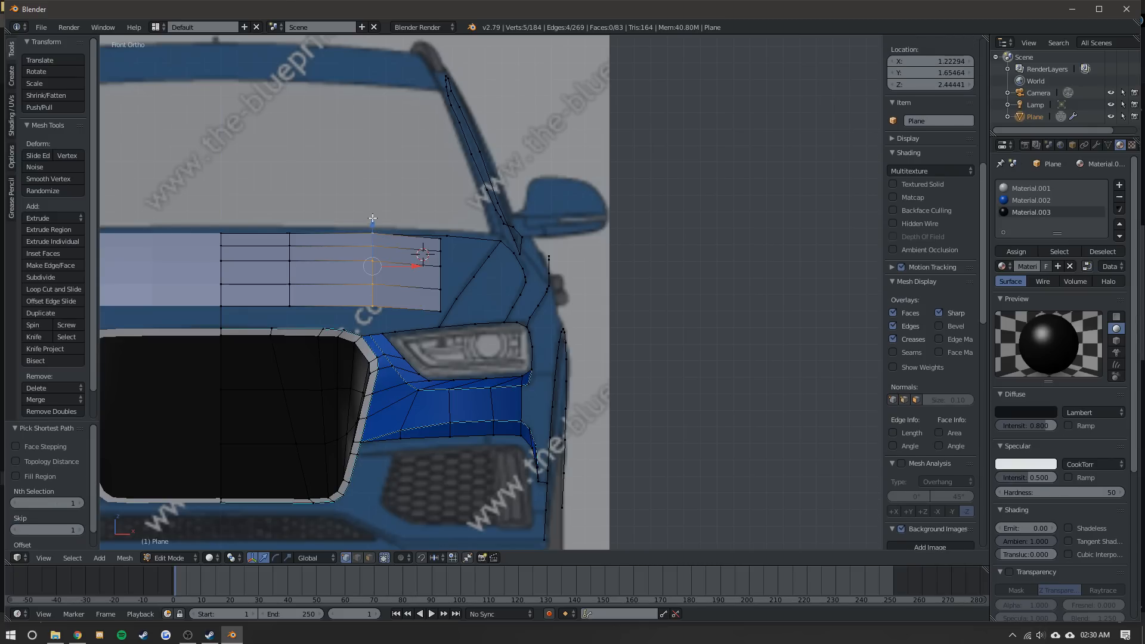
pyautogui.press('z')
pyautogui.scroll(2, 437, 204)
pyautogui.moveTo(414, 190); pyautogui.dragTo(413, 191)
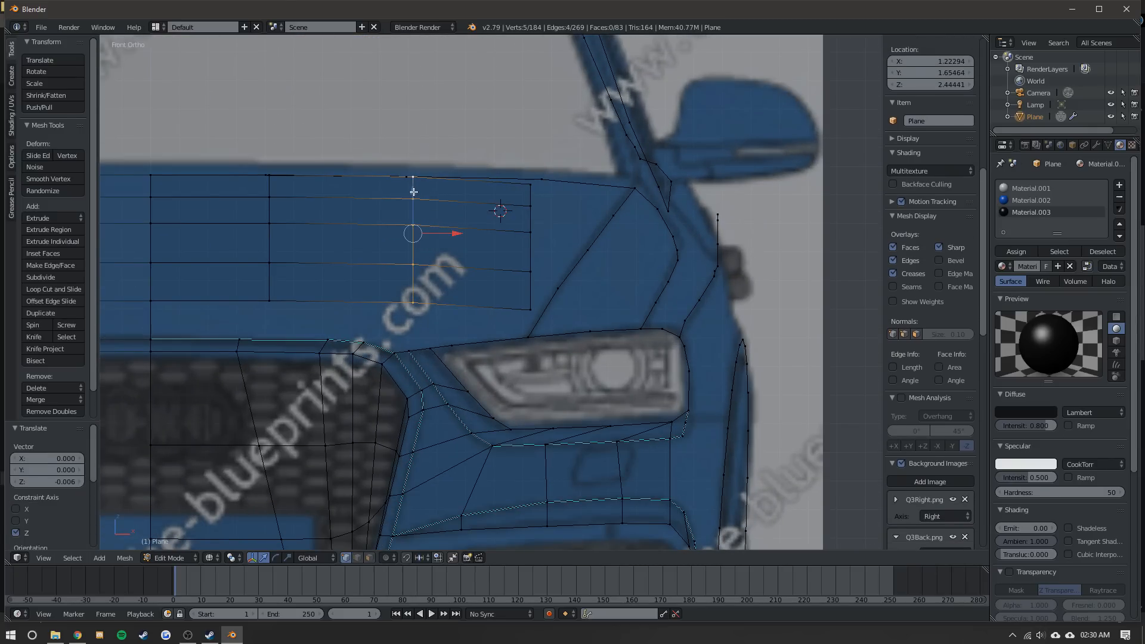
pyautogui.moveTo(444, 230); pyautogui.dragTo(437, 231)
# - Select the first hood edge column outward from the centreline and shift it slightly inward along X
pyautogui.rightClick(269, 301)
pyautogui.keyDown('ctrl'); pyautogui.rightClick(269, 197); pyautogui.keyUp('ctrl')
pyautogui.keyDown('ctrl'); pyautogui.rightClick(270, 175); pyautogui.keyUp('ctrl')
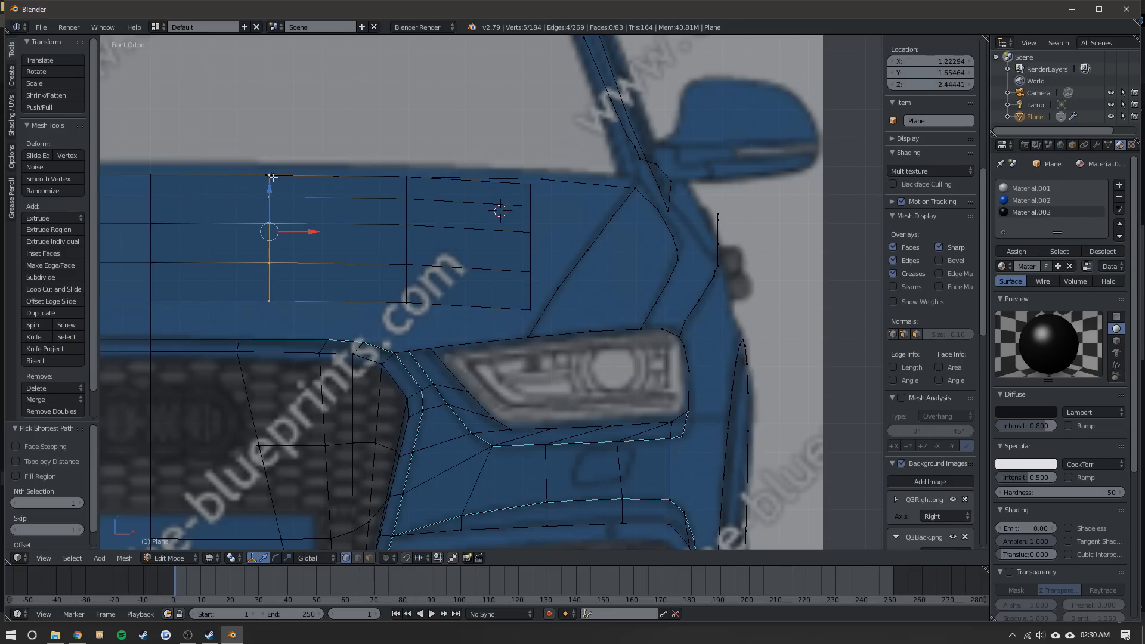
pyautogui.moveTo(304, 230); pyautogui.dragTo(300, 231)
# - Fill a face between the hood's front edge and the top of the grille frame beside the centreline
pyautogui.keyDown('shift'); pyautogui.moveTo(257, 302); pyautogui.dragTo(409, 268, button='middle'); pyautogui.keyUp('shift')
pyautogui.rightClick(409, 269)
pyautogui.keyDown('ctrl'); pyautogui.rightClick(386, 298); pyautogui.keyUp('ctrl')
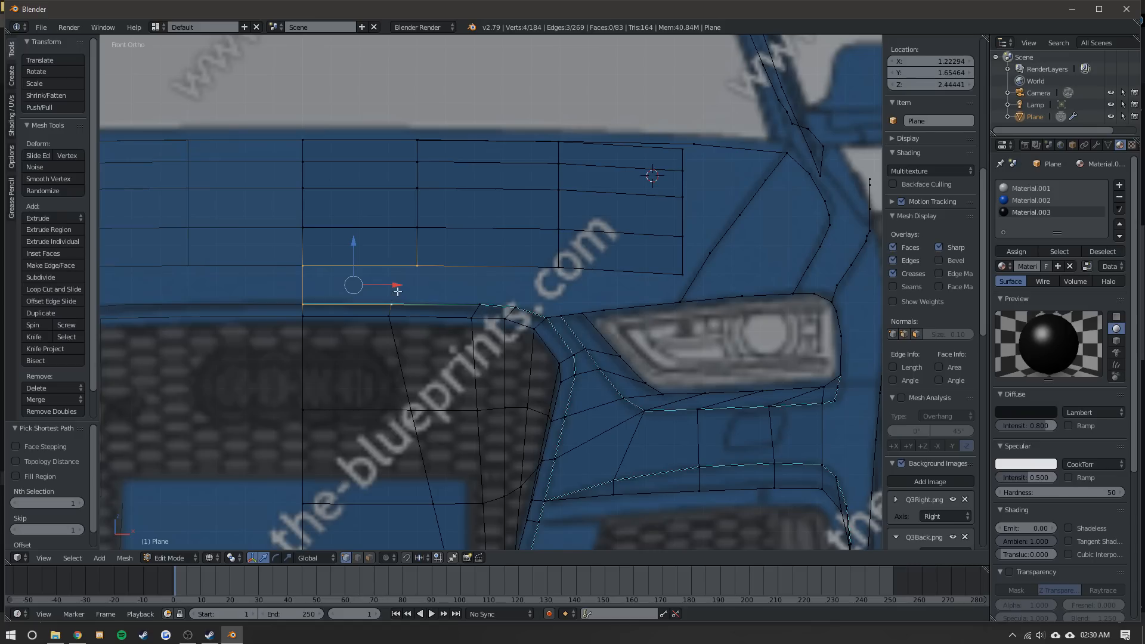
pyautogui.rightClick(424, 267)
pyautogui.keyDown('ctrl'); pyautogui.rightClick(303, 264); pyautogui.keyUp('ctrl')
pyautogui.keyDown('ctrl'); pyautogui.rightClick(298, 296); pyautogui.keyUp('ctrl')
pyautogui.keyDown('ctrl'); pyautogui.rightClick(393, 292); pyautogui.keyUp('ctrl')
pyautogui.press('f')
# - Fill the next face outward between the hood's front edge and the grille frame, and undo the surplus outer face
pyautogui.rightClick(392, 294)
pyautogui.keyDown('ctrl'); pyautogui.rightClick(412, 258); pyautogui.keyUp('ctrl')
pyautogui.press('f')
pyautogui.press('f')
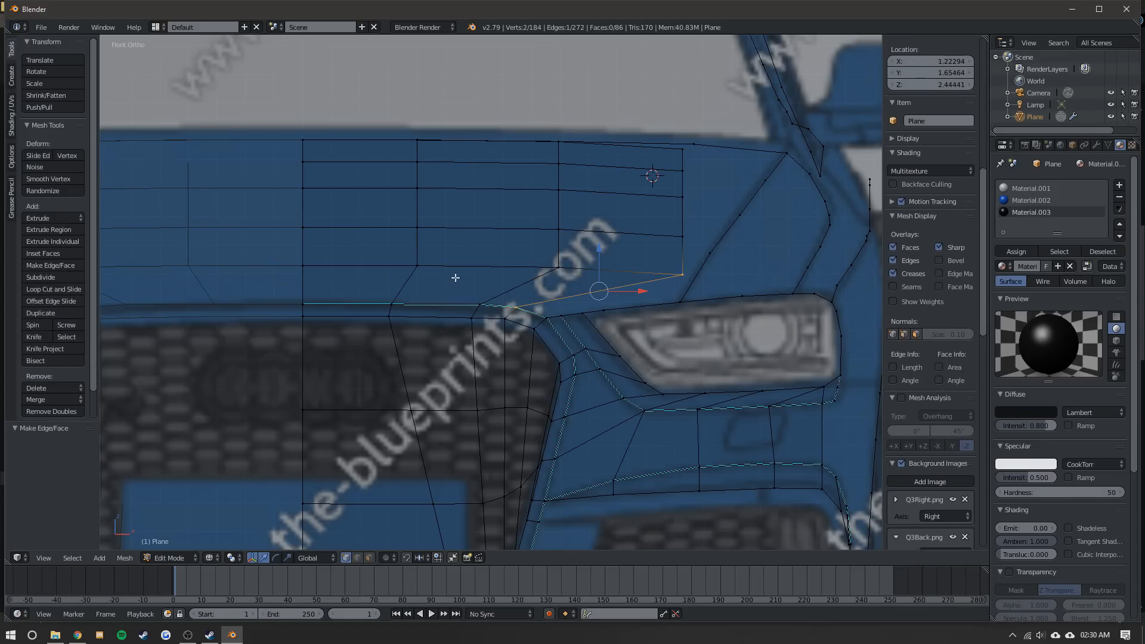
pyautogui.hotkey('ctrl', 'z')
pyautogui.scroll(2, 567, 280)
pyautogui.hotkey('alt', 'z')
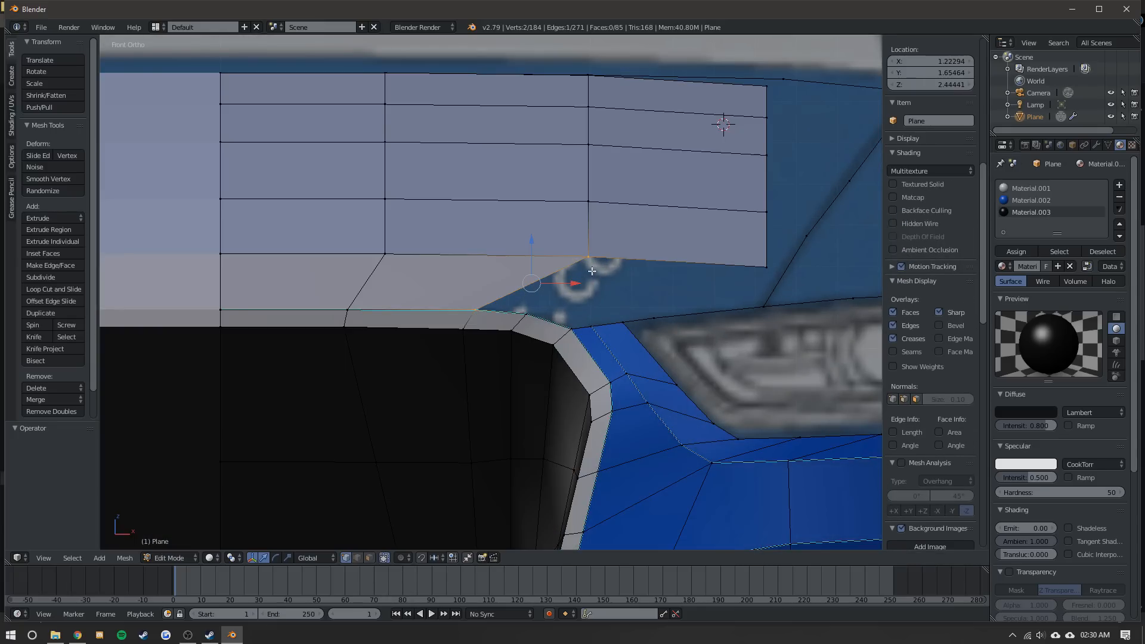
# - Fill triangular faces between the hood's front edge vertex and the grille frame's upper outer corner
pyautogui.keyDown('shift'); pyautogui.moveTo(600, 304); pyautogui.dragTo(545, 320, button='middle'); pyautogui.keyUp('shift')
pyautogui.rightClick(511, 333)
pyautogui.keyDown('shift'); pyautogui.rightClick(540, 273); pyautogui.keyUp('shift')
pyautogui.press('f')
pyautogui.keyDown('shift'); pyautogui.rightClick(435, 317); pyautogui.keyUp('shift')
pyautogui.hotkey('ctrl', 'z')
pyautogui.press('f')
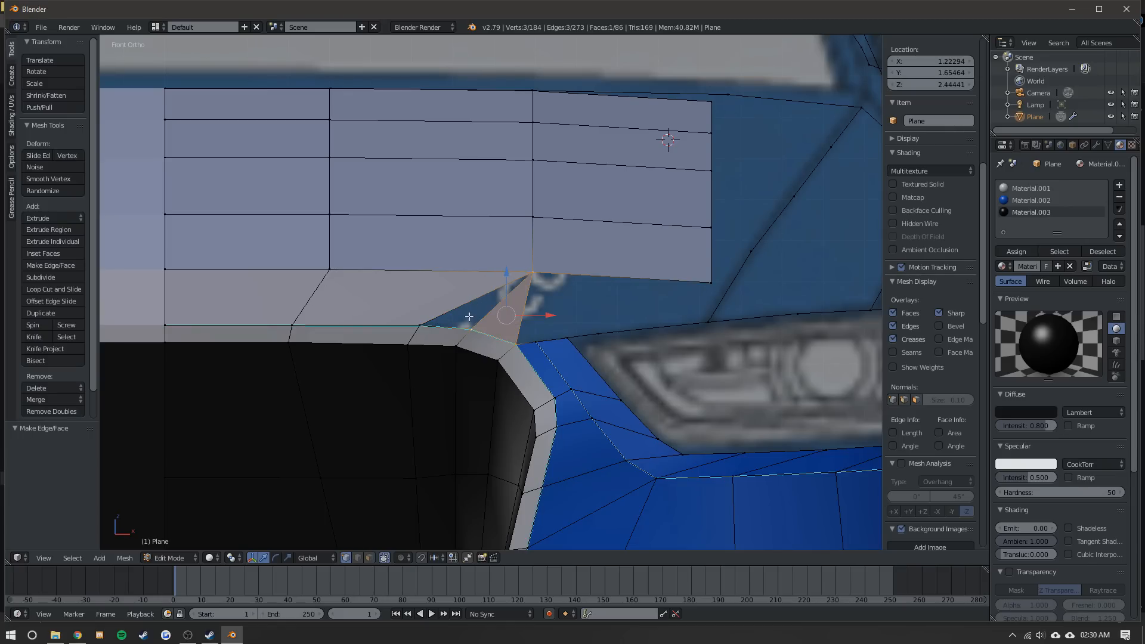
pyautogui.click(369, 557)
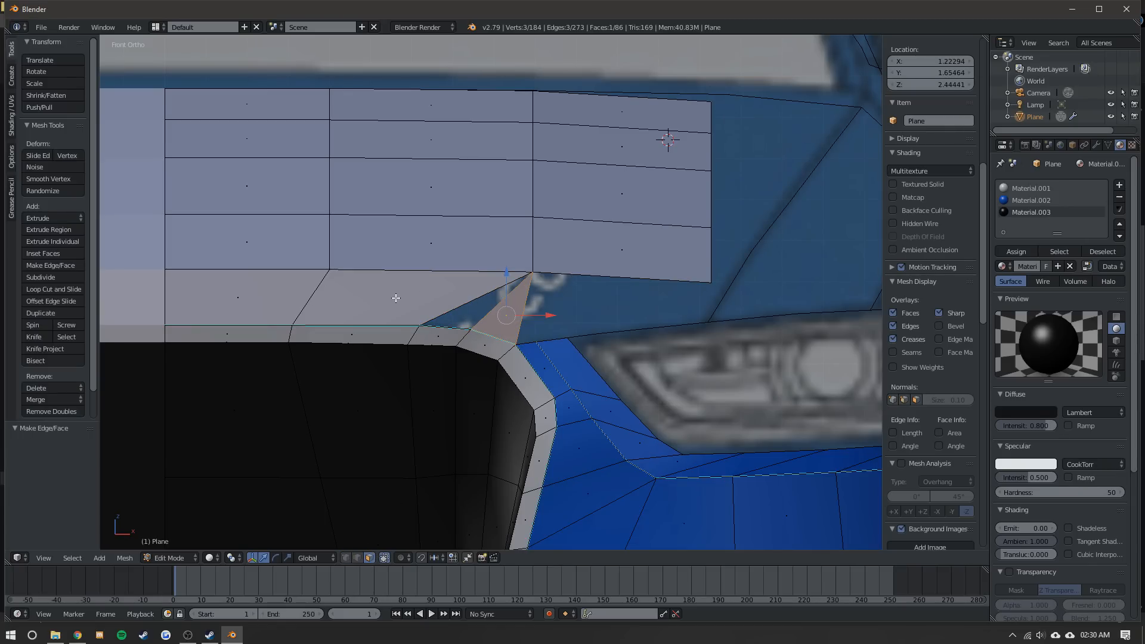
pyautogui.rightClick(395, 299)
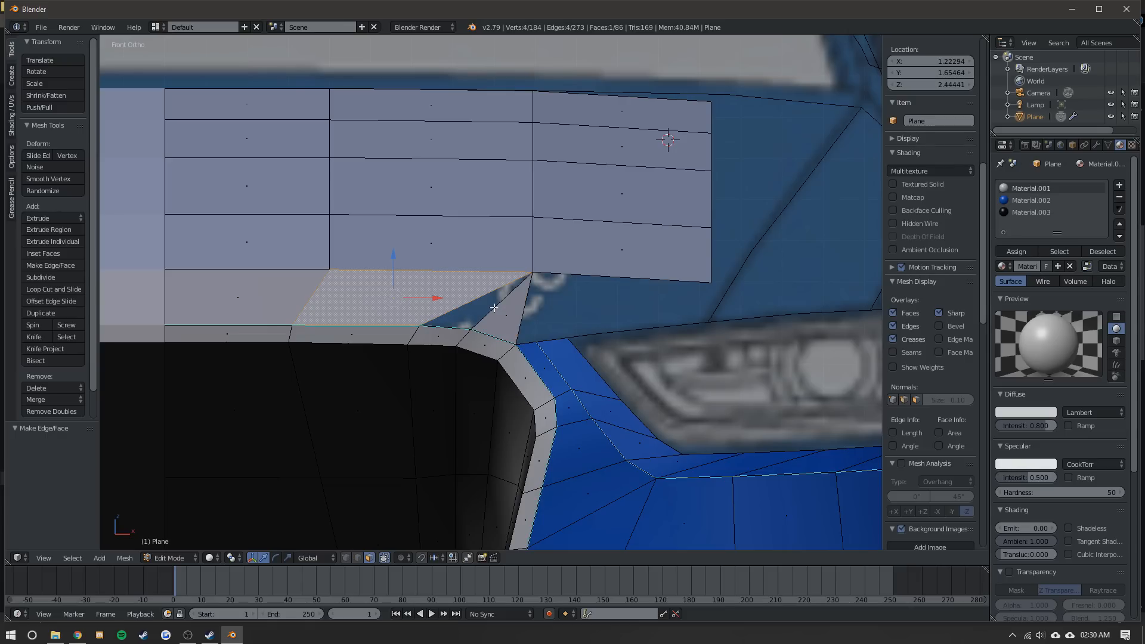
pyautogui.rightClick(520, 304)
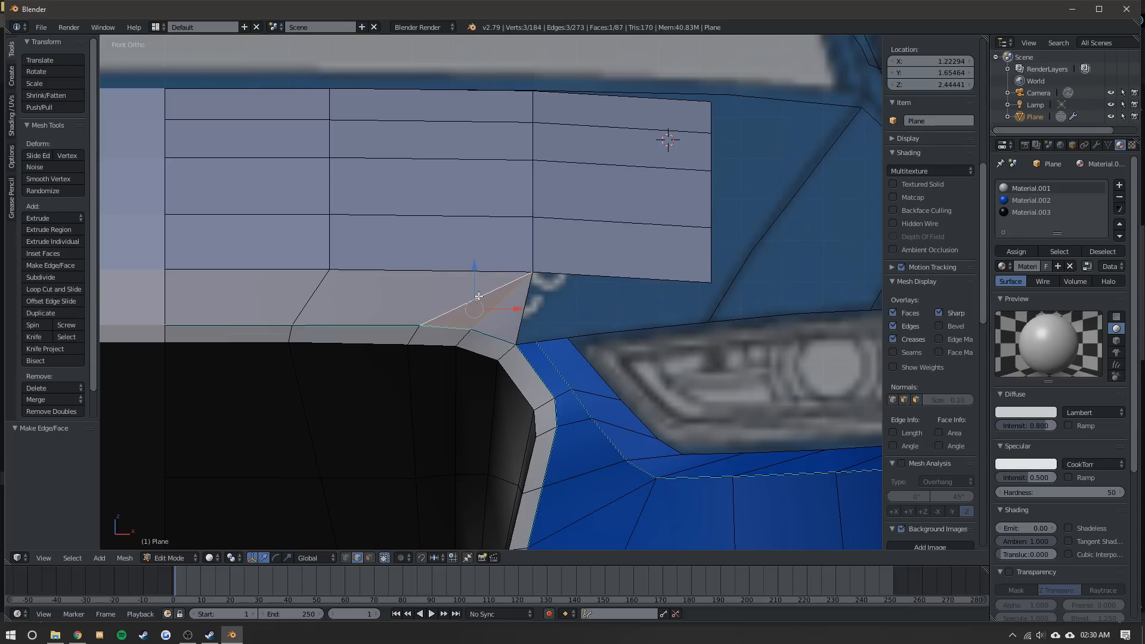
pyautogui.press('f')
pyautogui.click(369, 558)
pyautogui.rightClick(415, 262)
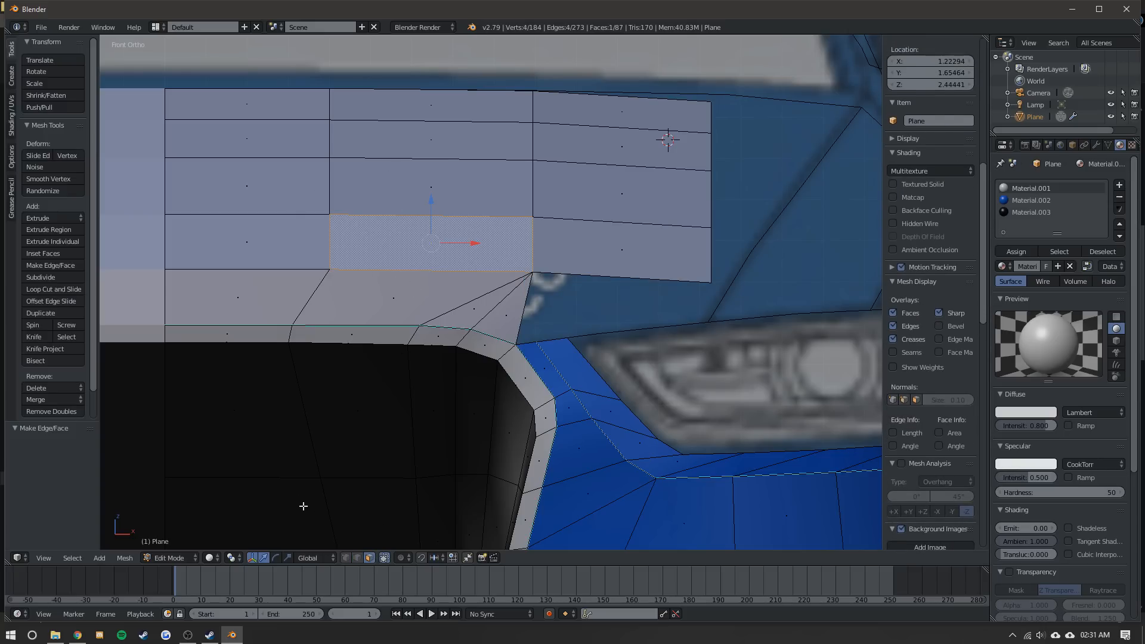
pyautogui.moveTo(530, 297)
pyautogui.mouseDown(button='middle')
pyautogui.moveTo(517, 330)
pyautogui.moveTo(517, 315)
pyautogui.mouseUp(button='middle')
pyautogui.hotkey('ctrl', 'z')
pyautogui.hotkey('ctrl', 'z')
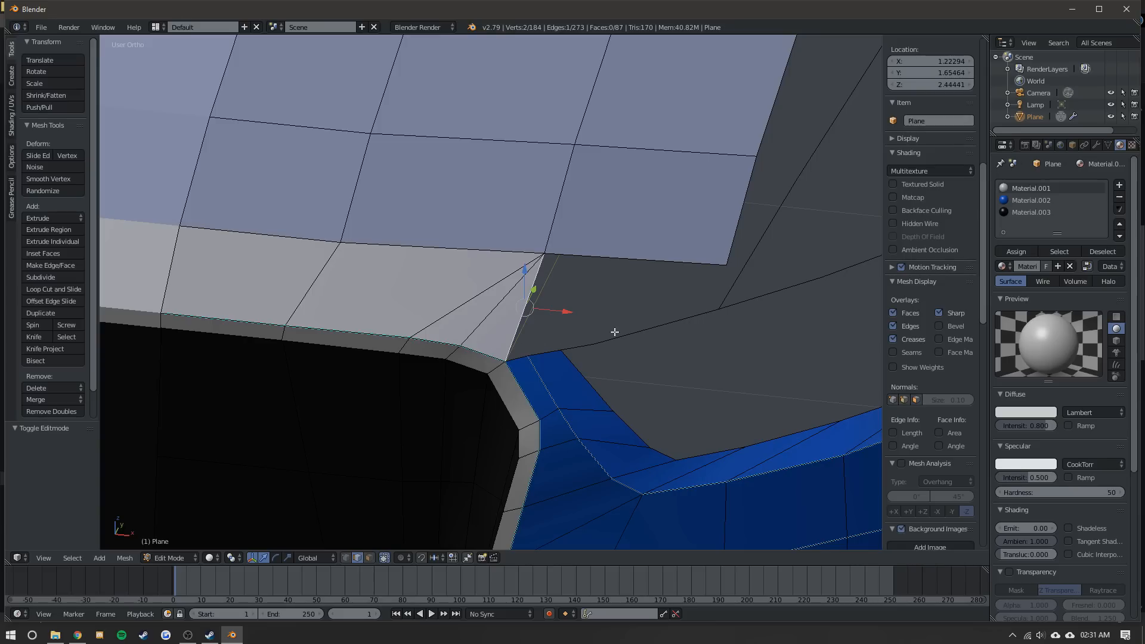
# - Merge the hood's outer front corner vertex and the one behind it into the traced hood outline using At Last
pyautogui.moveTo(678, 268); pyautogui.dragTo(590, 346, button='middle')
pyautogui.rightClick(584, 318)
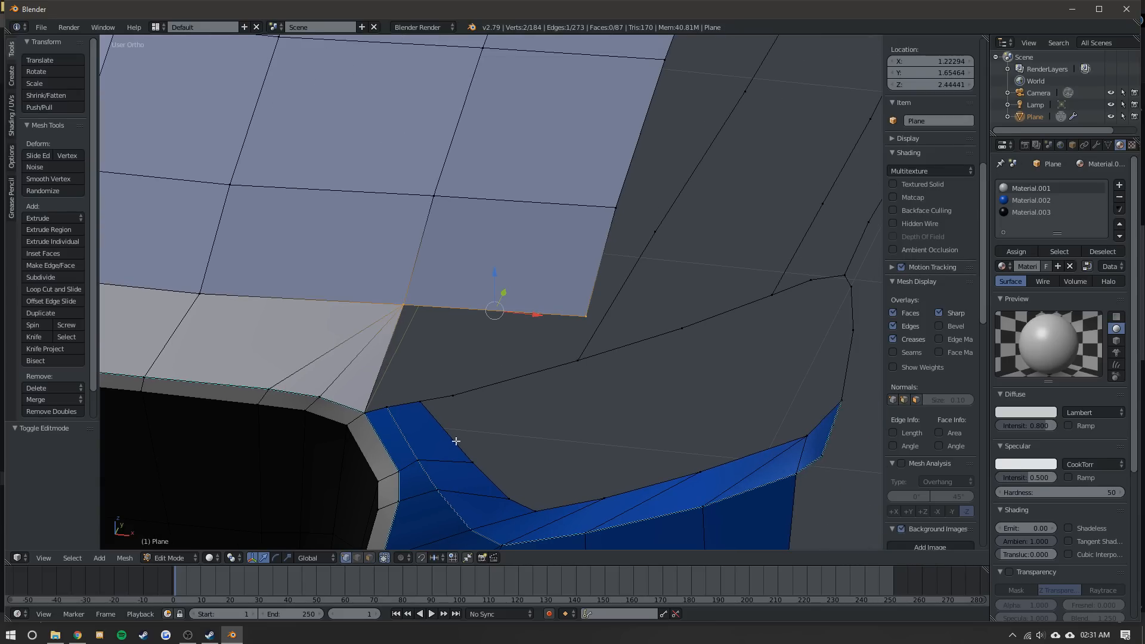
pyautogui.keyDown('shift'); pyautogui.rightClick(583, 359); pyautogui.keyUp('shift')
pyautogui.hotkey('alt', 'm')
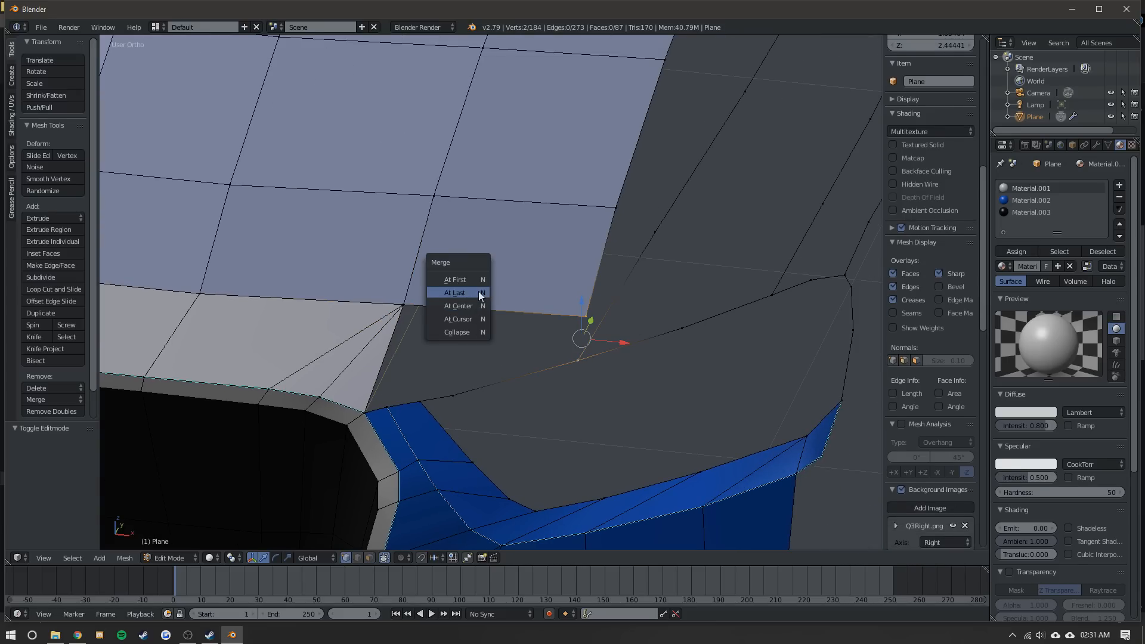
pyautogui.click(454, 292)
pyautogui.moveTo(583, 192); pyautogui.dragTo(508, 198, button='middle')
pyautogui.keyDown('shift'); pyautogui.rightClick(512, 178); pyautogui.keyUp('shift')
pyautogui.hotkey('alt', 'm')
pyautogui.click(599, 209)
# - Merge the next outer hood vertices into the traced outline and fill the face at the rear outer corner
pyautogui.keyDown('shift'); pyautogui.moveTo(597, 207); pyautogui.dragTo(394, 387, button='middle'); pyautogui.keyUp('shift')
pyautogui.rightClick(369, 206)
pyautogui.keyDown('shift'); pyautogui.rightClick(501, 209); pyautogui.keyUp('shift')
pyautogui.hotkey('alt', 'm')
pyautogui.click(370, 215)
pyautogui.rightClick(421, 116)
pyautogui.keyDown('shift'); pyautogui.rightClick(433, 80); pyautogui.keyUp('shift')
pyautogui.hotkey('alt', 'm')
pyautogui.click(348, 122)
pyautogui.keyDown('shift'); pyautogui.rightClick(499, 204); pyautogui.keyUp('shift')
pyautogui.keyDown('shift'); pyautogui.rightClick(574, 68); pyautogui.keyUp('shift')
pyautogui.press('f')
# - Merge the remaining loose vertex pairs along the hood's border so the surface joins the traced outline
pyautogui.keyDown('shift'); pyautogui.moveTo(288, 154); pyautogui.dragTo(438, 309, button='middle'); pyautogui.keyUp('shift')
pyautogui.rightClick(451, 258)
pyautogui.keyDown('shift'); pyautogui.rightClick(458, 250); pyautogui.keyUp('shift')
pyautogui.hotkey('alt', 'm')
pyautogui.click(346, 245)
pyautogui.rightClick(268, 216)
pyautogui.rightClick(251, 239)
pyautogui.keyDown('shift'); pyautogui.rightClick(269, 215); pyautogui.keyUp('shift')
pyautogui.hotkey('alt', 'm')
pyautogui.click(269, 217)
# - Apply smooth shading to the car body object in Object Mode
pyautogui.scroll(-4, 379, 245)
pyautogui.press('Tab')
pyautogui.keyDown('shift'); pyautogui.moveTo(385, 314); pyautogui.dragTo(432, 294, button='middle'); pyautogui.keyUp('shift')
pyautogui.keyDown('shift'); pyautogui.moveTo(447, 389); pyautogui.dragTo(485, 280, button='middle'); pyautogui.keyUp('shift')
pyautogui.press('Tab')
pyautogui.press('Tab')
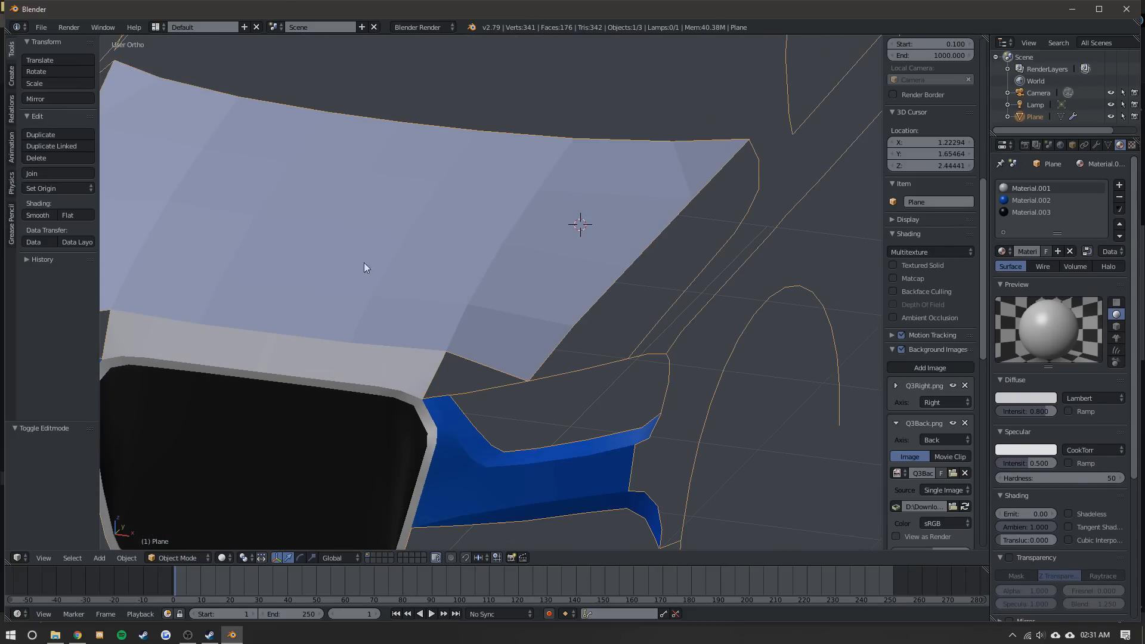
pyautogui.click(37, 215)
pyautogui.scroll(4, 289, 319)
pyautogui.moveTo(289, 319); pyautogui.dragTo(537, 337, button='middle')
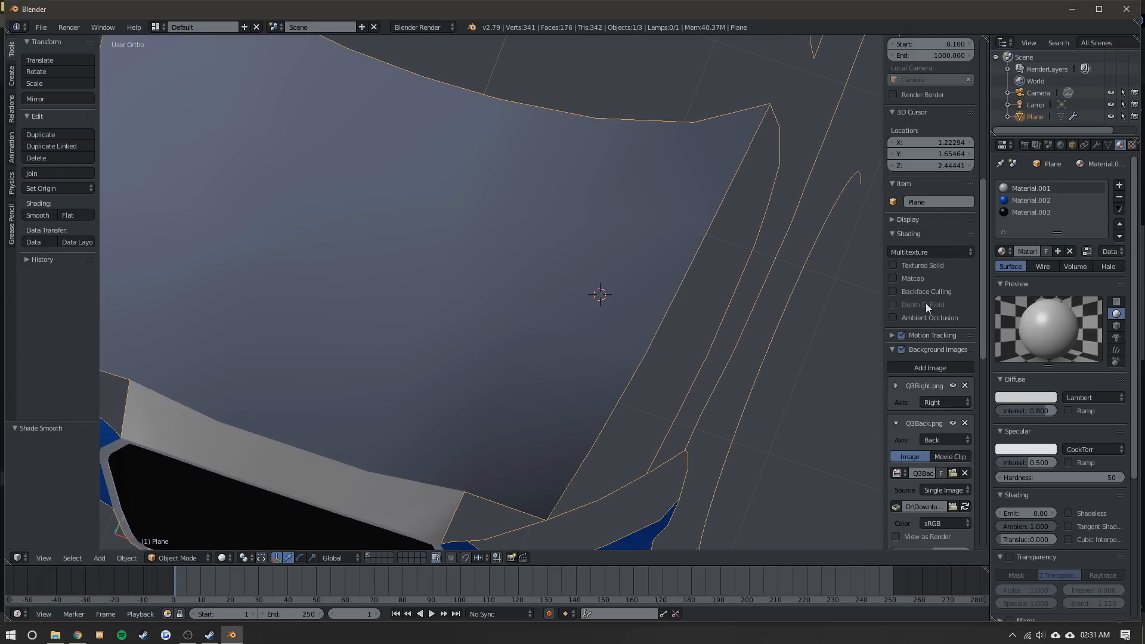
# - Enable Backface Culling in the viewport and return to editing the body mesh
pyautogui.scroll(5, 924, 143)
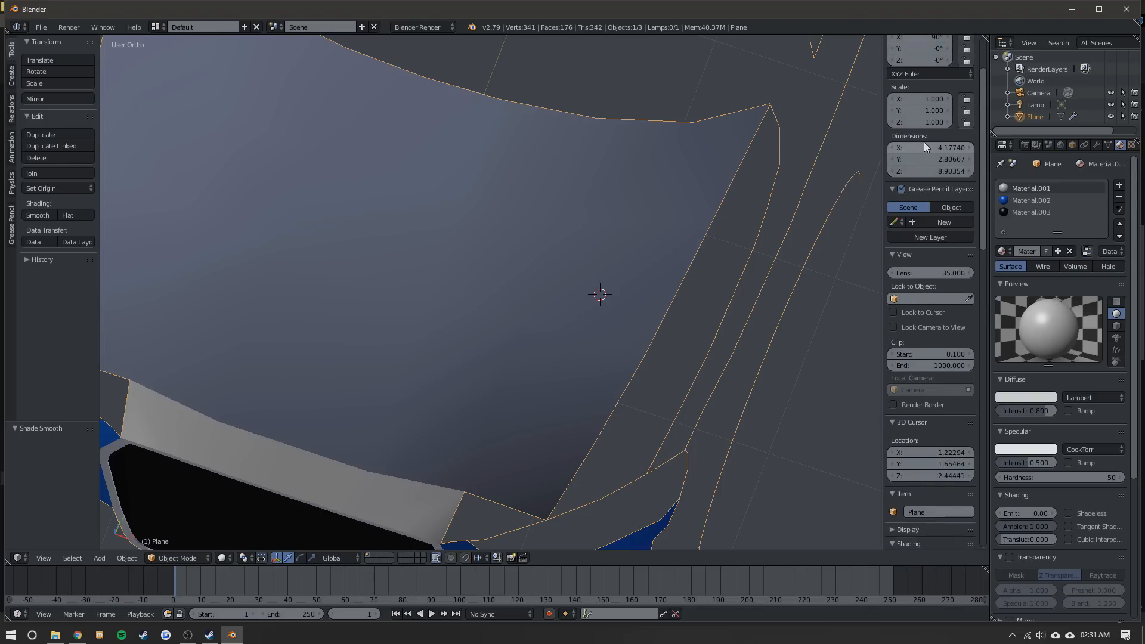
pyautogui.scroll(-3, 969, 298)
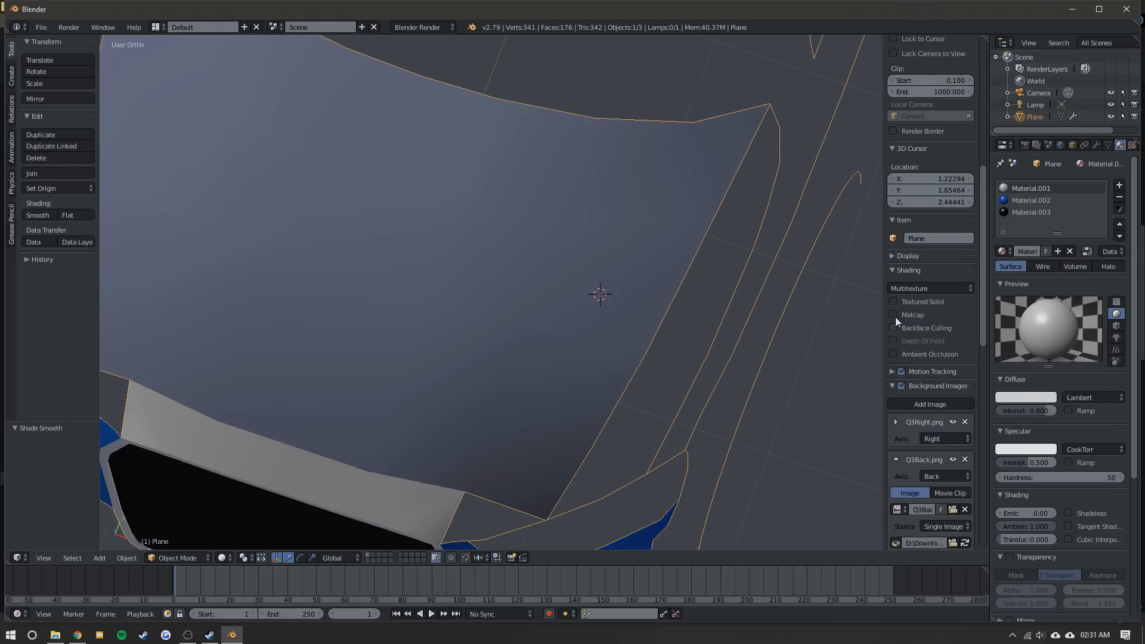
pyautogui.click(926, 328)
pyautogui.scroll(-3, 808, 295)
pyautogui.moveTo(808, 295); pyautogui.dragTo(387, 547, button='middle')
pyautogui.press('Tab')
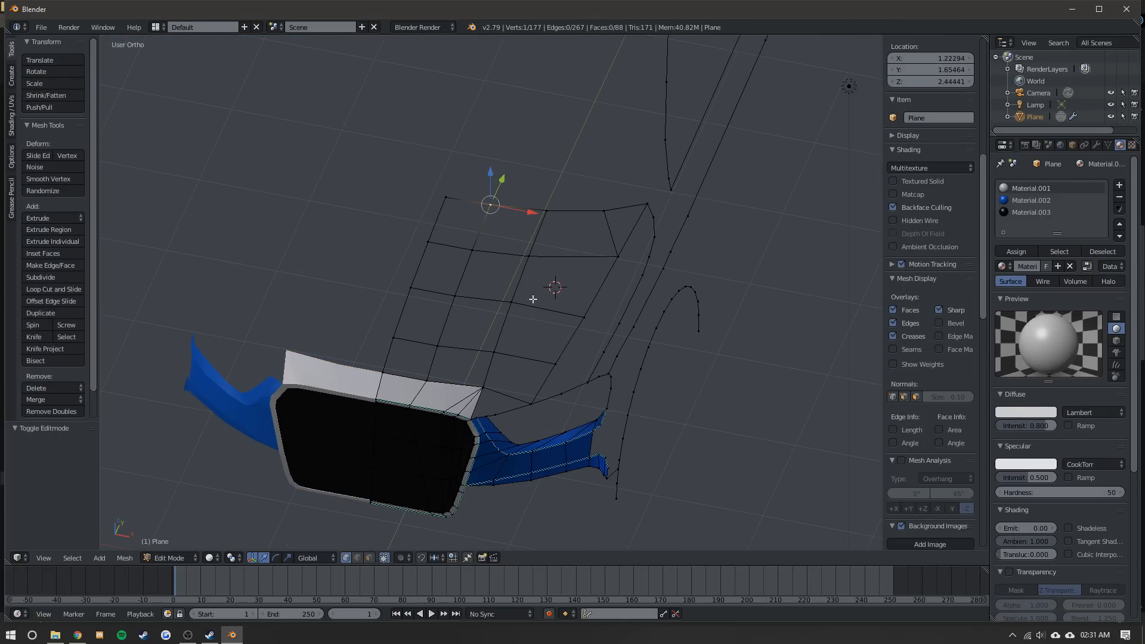
# - Select all the inverted hood faces in face mode and flip the direction of their normals
pyautogui.click(369, 557)
pyautogui.rightClick(409, 350)
pyautogui.keyDown('shift'); pyautogui.rightClick(453, 364); pyautogui.keyUp('shift')
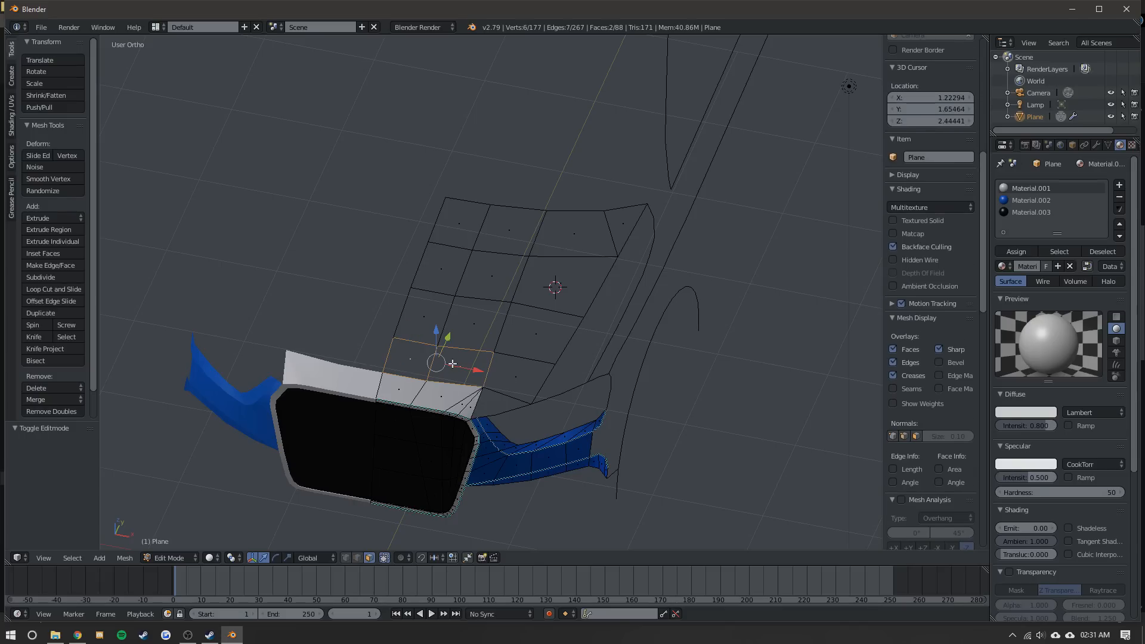
pyautogui.keyDown('shift'); pyautogui.rightClick(516, 375); pyautogui.keyUp('shift')
pyautogui.keyDown('shift'); pyautogui.rightClick(536, 334); pyautogui.keyUp('shift')
pyautogui.keyDown('shift'); pyautogui.rightClick(573, 286); pyautogui.keyUp('shift')
pyautogui.keyDown('shift'); pyautogui.rightClick(572, 232); pyautogui.keyUp('shift')
pyautogui.keyDown('shift'); pyautogui.rightClick(623, 227); pyautogui.keyUp('shift')
pyautogui.keyDown('shift'); pyautogui.rightClick(504, 229); pyautogui.keyUp('shift')
pyautogui.keyDown('shift'); pyautogui.rightClick(483, 227); pyautogui.keyUp('shift')
pyautogui.keyDown('shift'); pyautogui.rightClick(456, 274); pyautogui.keyUp('shift')
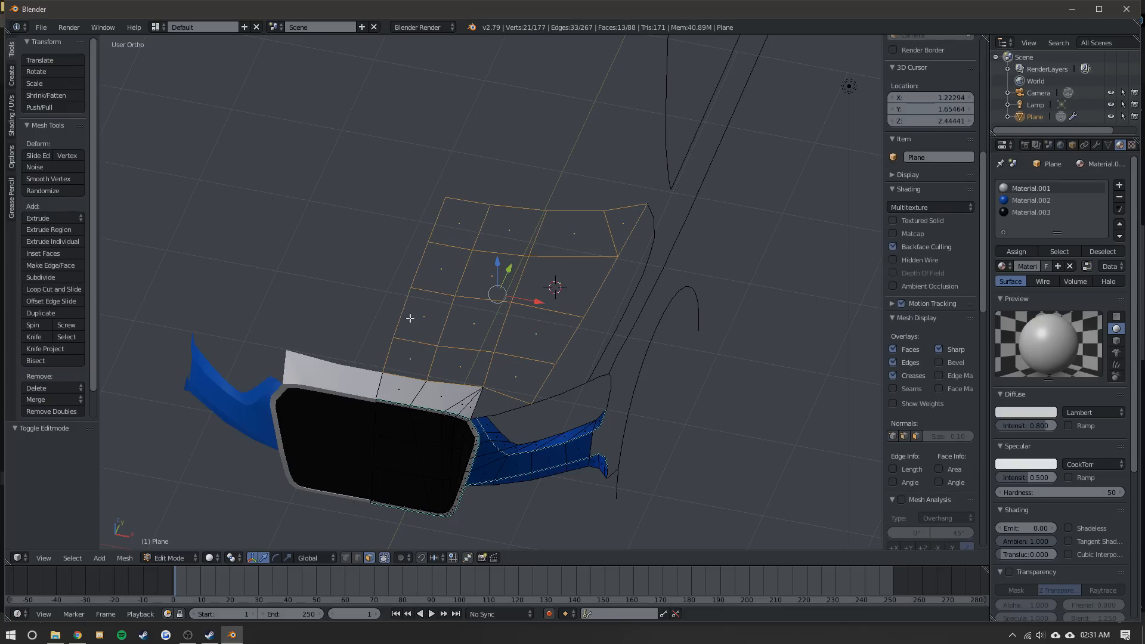
pyautogui.click(12, 117)
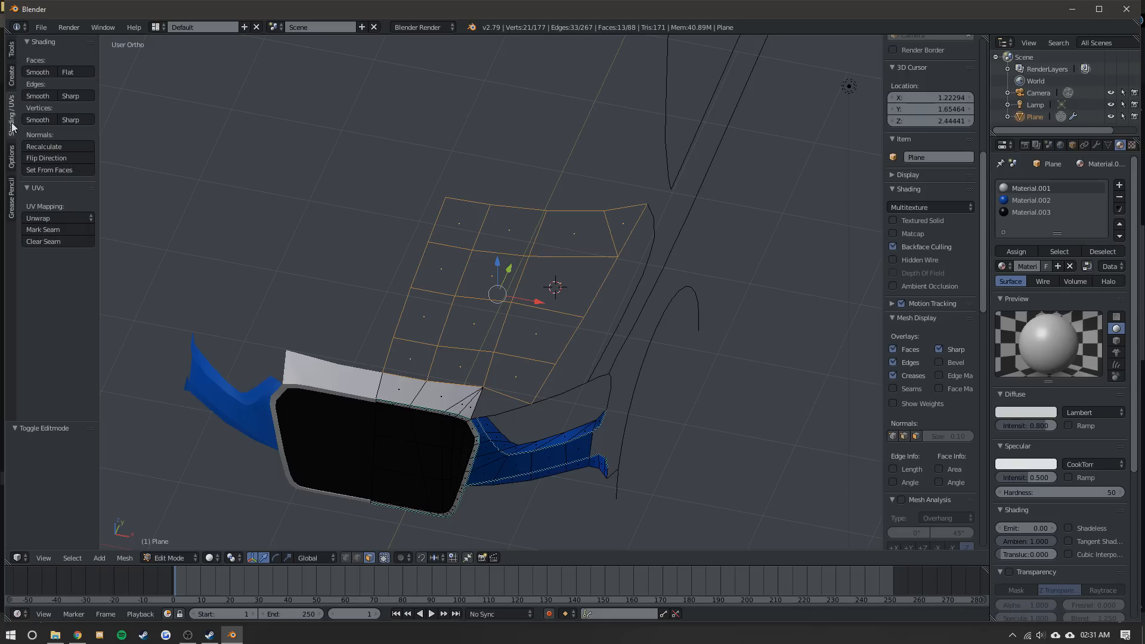
pyautogui.click(46, 158)
pyautogui.press('Tab')
# - Fill faces in the gap between the hood's front edge and the inner corner of the headlight opening
pyautogui.scroll(-2, 462, 344)
pyautogui.moveTo(463, 344); pyautogui.dragTo(382, 291, button='middle')
pyautogui.scroll(3, 478, 300)
pyautogui.keyDown('shift'); pyautogui.moveTo(479, 299); pyautogui.dragTo(379, 189, button='middle'); pyautogui.keyUp('shift')
pyautogui.moveTo(379, 190); pyautogui.dragTo(471, 268, button='middle')
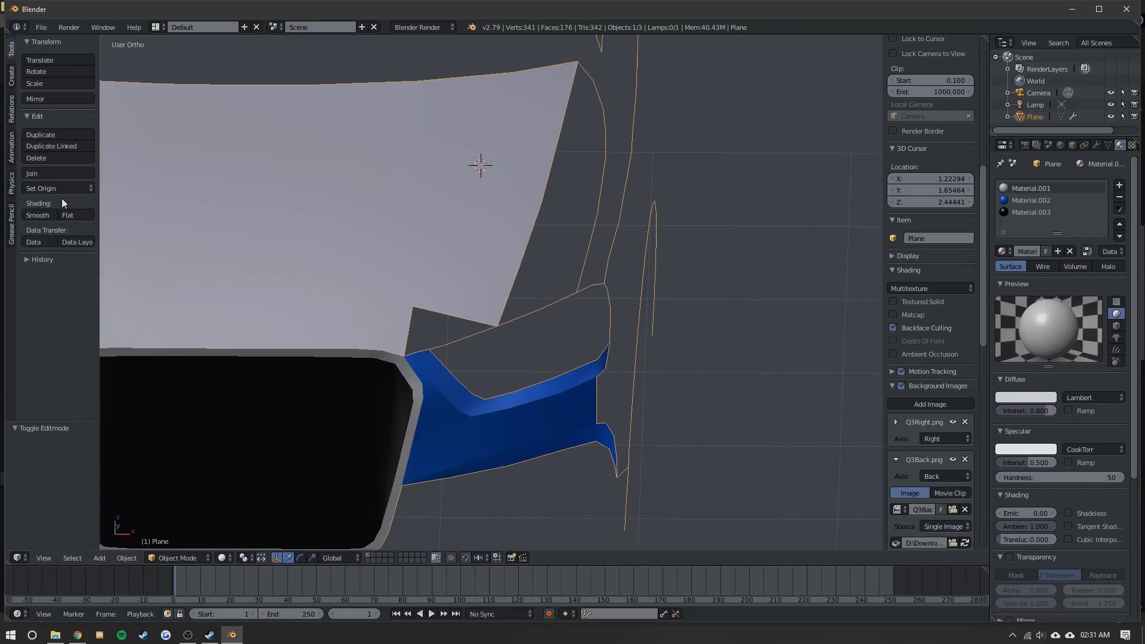
pyautogui.press('Tab')
pyautogui.scroll(2, 344, 537)
pyautogui.click(356, 558)
pyautogui.rightClick(321, 388)
pyautogui.press('f')
pyautogui.hotkey('ctrl', 'z')
pyautogui.keyDown('shift'); pyautogui.rightClick(328, 412); pyautogui.keyUp('shift')
pyautogui.keyDown('shift'); pyautogui.rightClick(328, 387); pyautogui.keyUp('shift')
pyautogui.press('f')
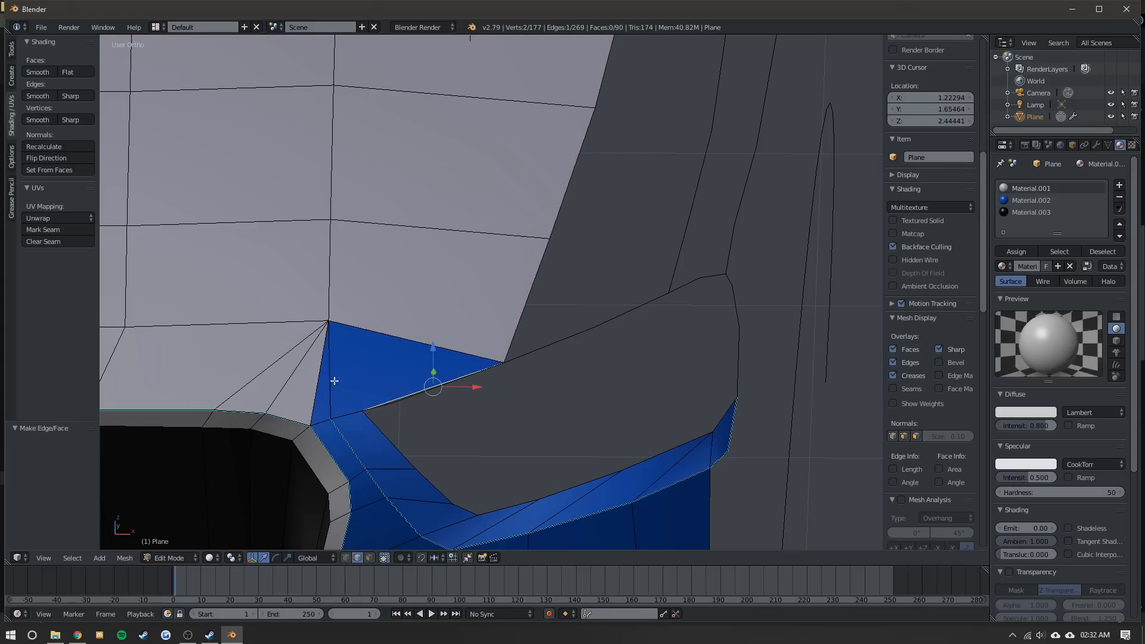
# - Undo the last gap fill and rebuild the faces between the hood's front edge and the headlight's inner corner
pyautogui.moveTo(399, 376); pyautogui.dragTo(391, 387, button='middle')
pyautogui.hotkey('ctrl', 'z')
pyautogui.keyDown('shift'); pyautogui.rightClick(351, 411); pyautogui.keyUp('shift')
pyautogui.press('f')
pyautogui.rightClick(359, 378)
pyautogui.press('f')
pyautogui.press('Tab')
pyautogui.moveTo(399, 335); pyautogui.dragTo(326, 540, button='middle')
pyautogui.press('Tab')
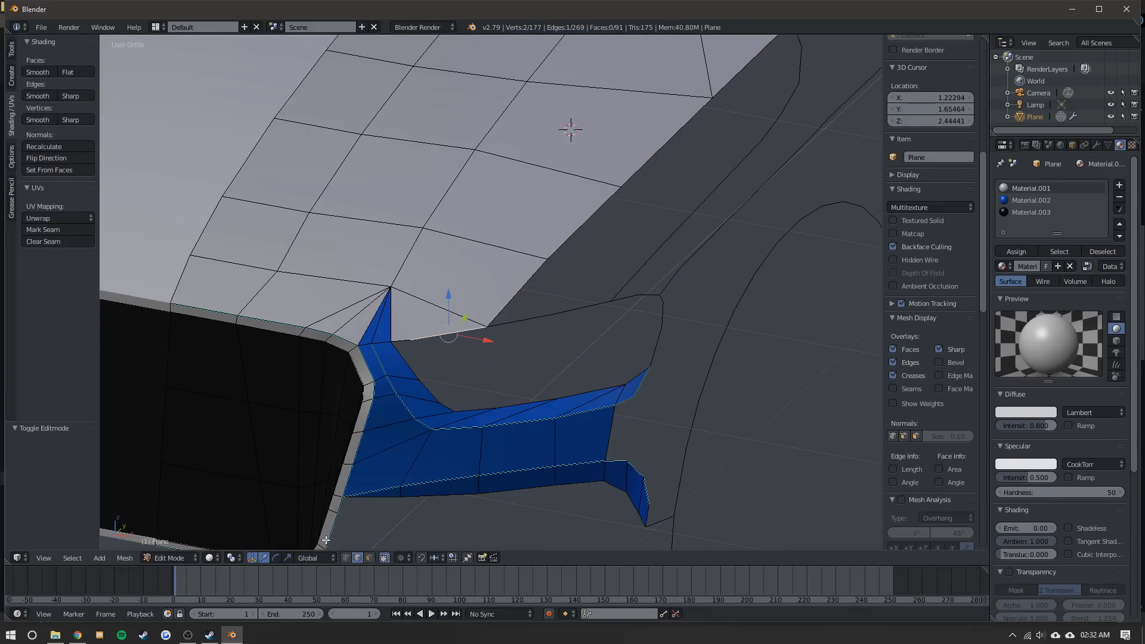
# - Select all faces of the hood and the panel above the grille and assign the blue Material.002
pyautogui.click(369, 557)
pyautogui.press('c')
pyautogui.moveTo(444, 298)
pyautogui.mouseDown()
pyautogui.moveTo(439, 263)
pyautogui.moveTo(242, 248)
pyautogui.moveTo(550, 158)
pyautogui.mouseUp()
pyautogui.rightClick(550, 158)
pyautogui.scroll(-3, 540, 159)
pyautogui.press('c')
pyautogui.moveTo(453, 149); pyautogui.dragTo(629, 149)
pyautogui.rightClick(630, 149)
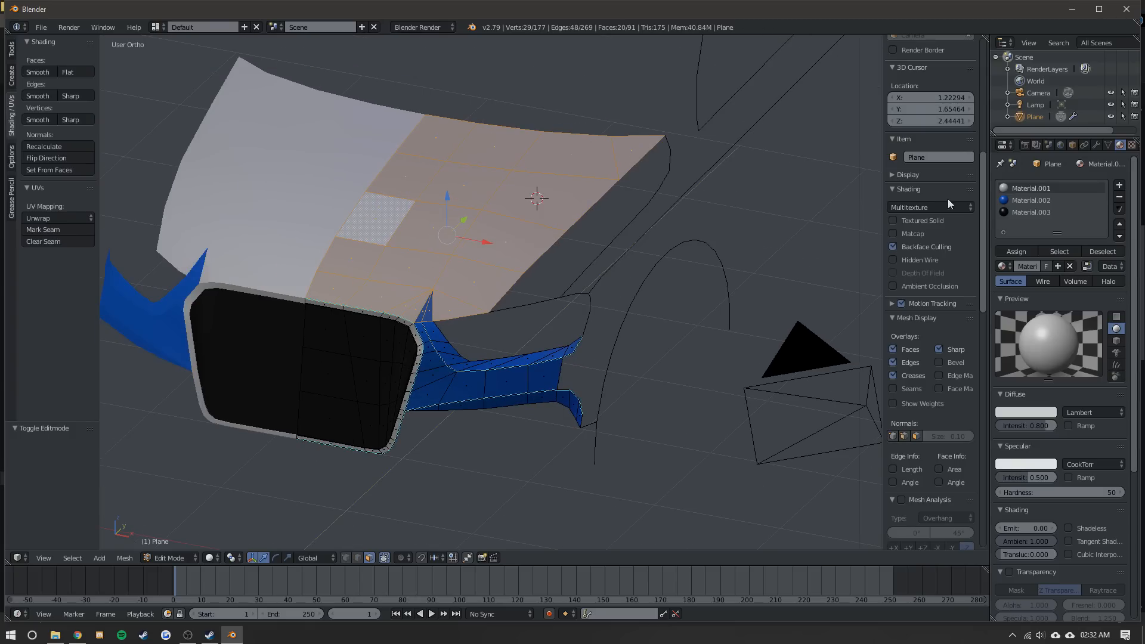
pyautogui.click(1019, 203)
pyautogui.click(1024, 251)
# - Mark the hood's front edges from above the headlight to the grille frame's corner as sharp
pyautogui.press('Tab')
pyautogui.moveTo(509, 305); pyautogui.dragTo(525, 275, button='middle')
pyautogui.scroll(3, 495, 303)
pyautogui.press('Tab')
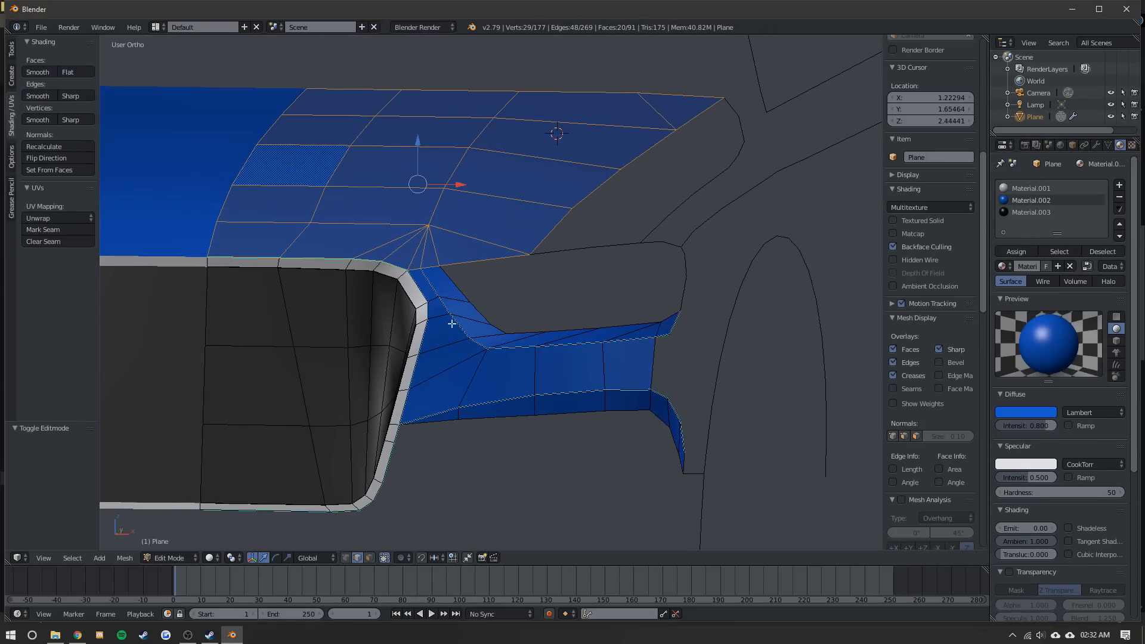
pyautogui.rightClick(460, 264)
pyautogui.keyDown('ctrl'); pyautogui.rightClick(416, 272); pyautogui.keyUp('ctrl')
pyautogui.hotkey('ctrl', 'e')
pyautogui.click(274, 274)
pyautogui.press('Tab')
# - Move the vertex between the grille frame's upper corner and the headlight opening 0.011 along X
pyautogui.moveTo(383, 276); pyautogui.dragTo(385, 382, button='middle')
pyautogui.scroll(3, 394, 345)
pyautogui.press('Tab')
pyautogui.click(348, 558)
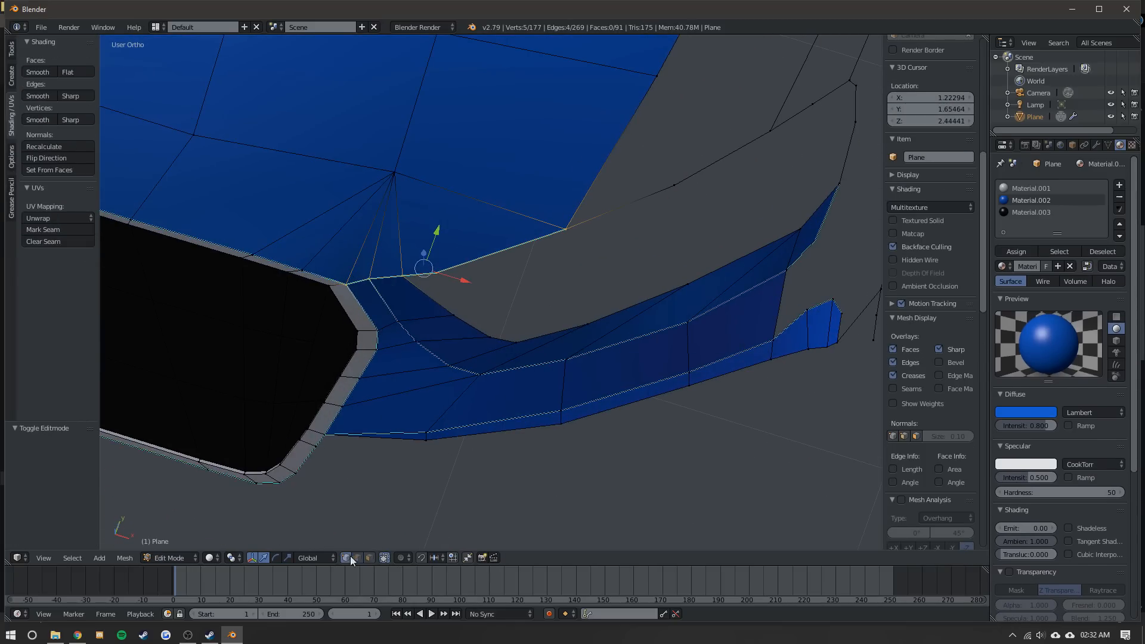
pyautogui.rightClick(365, 279)
pyautogui.moveTo(410, 290); pyautogui.dragTo(414, 292)
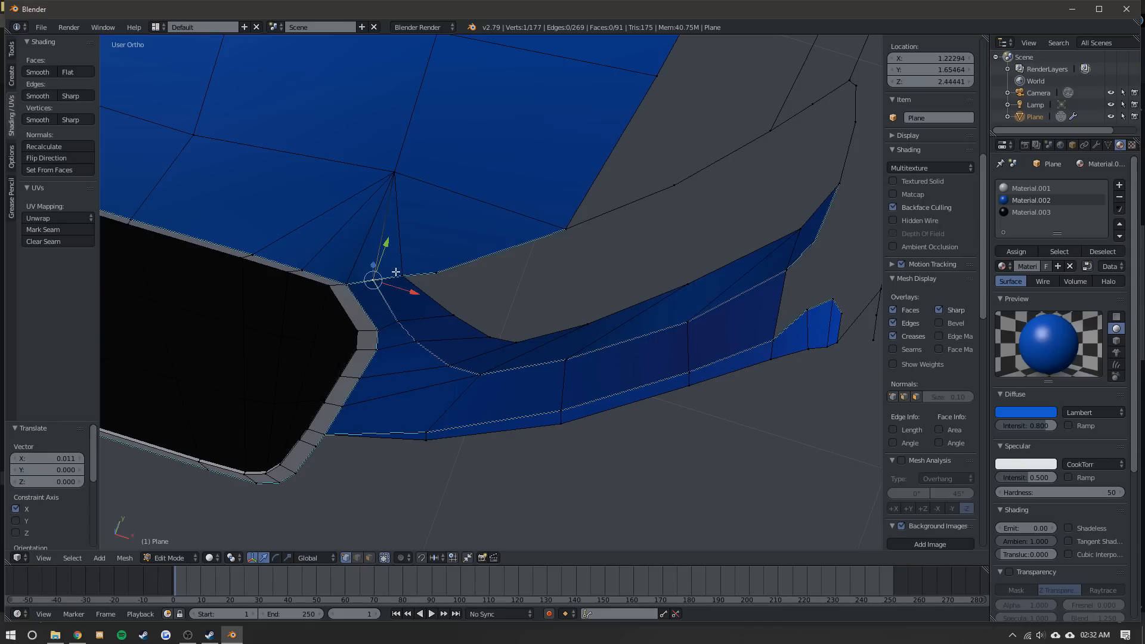
pyautogui.press('Tab')
pyautogui.moveTo(407, 253)
pyautogui.mouseDown(button='middle')
pyautogui.moveTo(399, 306)
pyautogui.moveTo(406, 236)
pyautogui.mouseUp(button='middle')
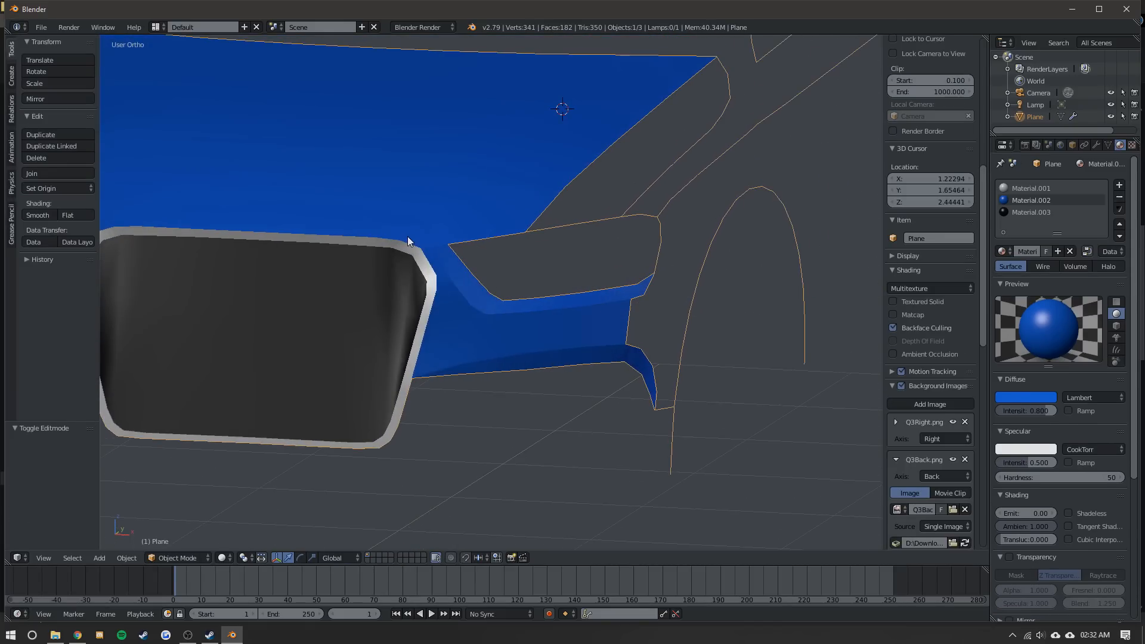
pyautogui.scroll(-2, 406, 236)
pyautogui.moveTo(542, 296); pyautogui.dragTo(474, 298, button='middle')
# - In mesh editing and the right side view, select the front vertices of the wheel arch outline
pyautogui.press('Tab')
pyautogui.press('KP_3')
pyautogui.keyDown('shift'); pyautogui.moveTo(725, 347); pyautogui.dragTo(537, 253, button='middle'); pyautogui.keyUp('shift')
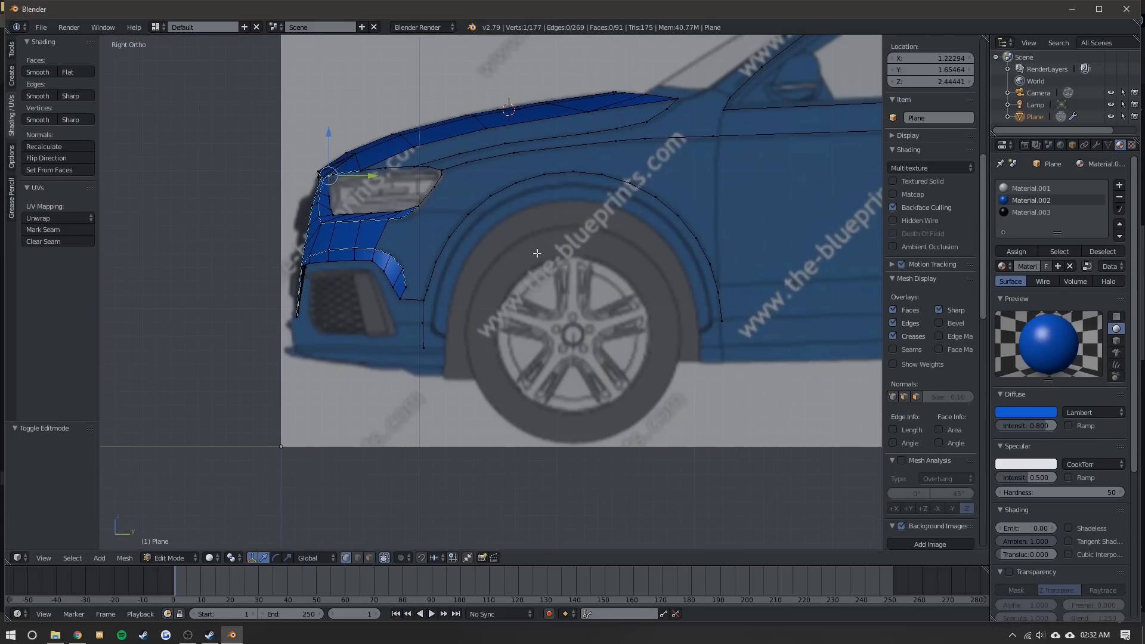
pyautogui.rightClick(422, 346)
pyautogui.keyDown('shift'); pyautogui.moveTo(726, 312); pyautogui.dragTo(660, 324, button='middle'); pyautogui.keyUp('shift')
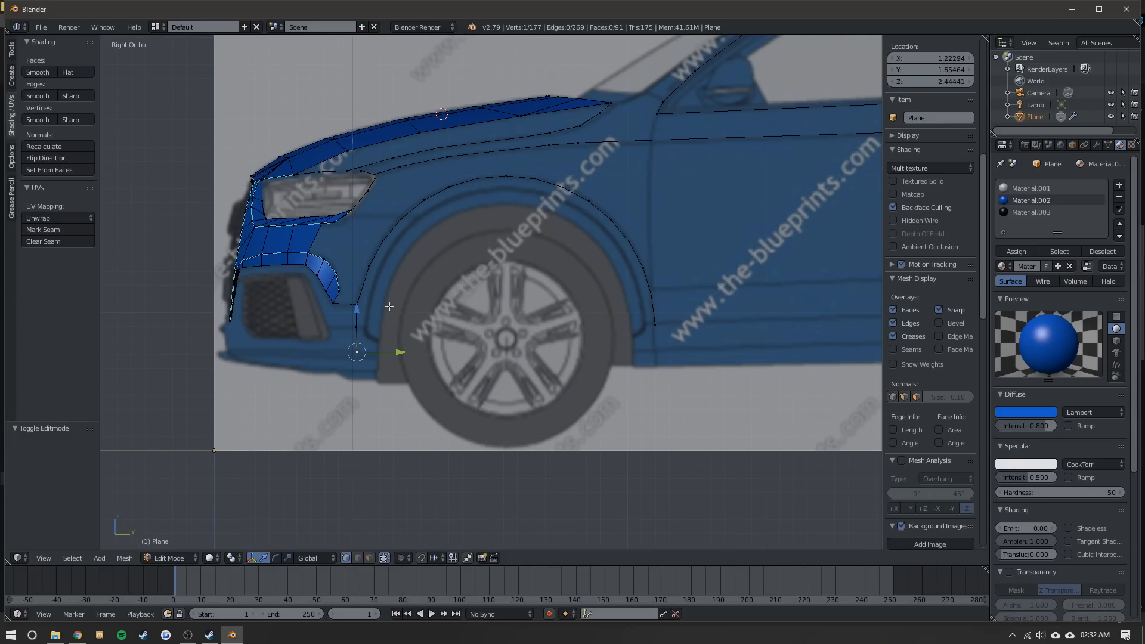
pyautogui.keyDown('shift'); pyautogui.rightClick(355, 325); pyautogui.keyUp('shift')
pyautogui.keyDown('shift'); pyautogui.rightClick(361, 294); pyautogui.keyUp('shift')
pyautogui.keyDown('shift'); pyautogui.rightClick(383, 242); pyautogui.keyUp('shift')
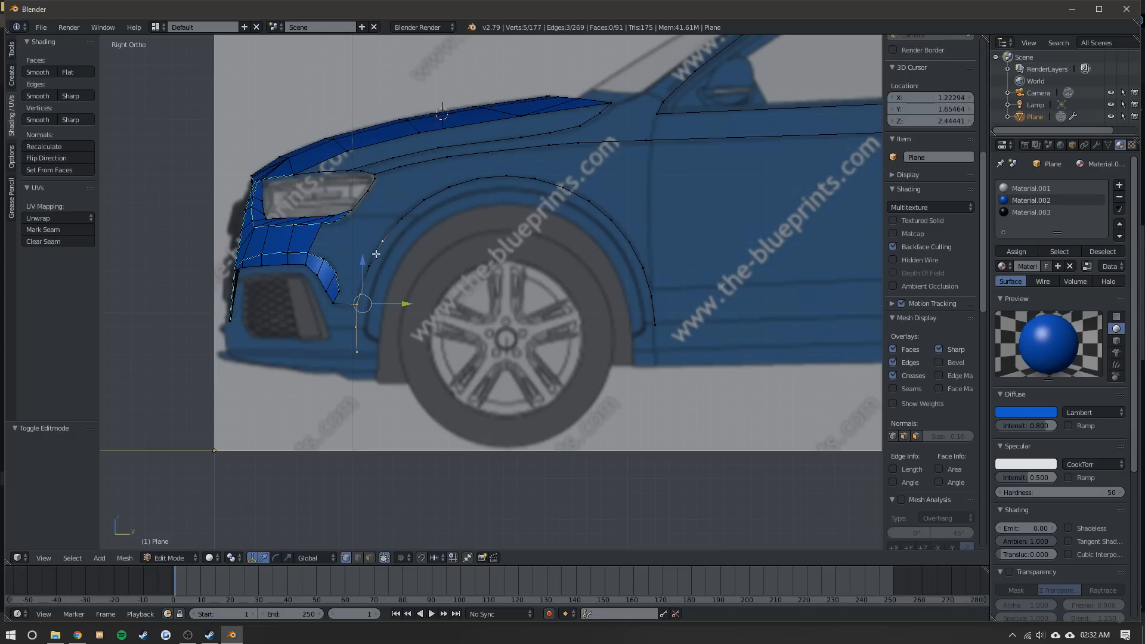
pyautogui.keyDown('shift'); pyautogui.rightClick(369, 265); pyautogui.keyUp('shift')
pyautogui.keyDown('shift'); pyautogui.rightClick(403, 219); pyautogui.keyUp('shift')
pyautogui.keyDown('shift'); pyautogui.rightClick(449, 188); pyautogui.keyUp('shift')
pyautogui.keyDown('shift'); pyautogui.rightClick(423, 201); pyautogui.keyUp('shift')
# - Move the arch outline vertex just above the bumper corner -0.015 along Y
pyautogui.scroll(4, 416, 228)
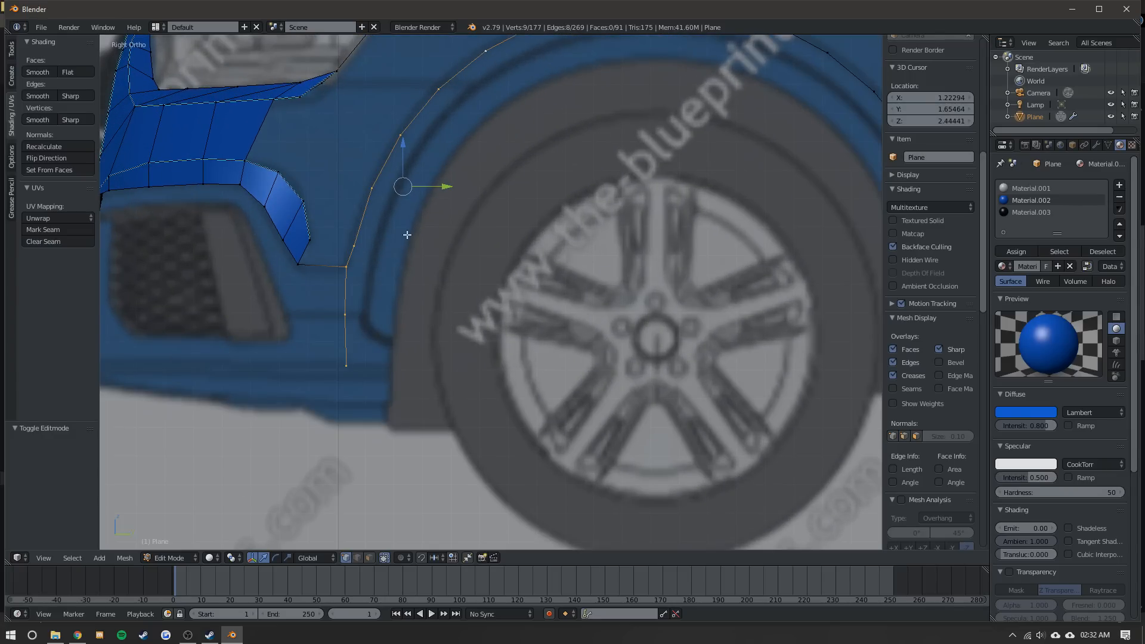
pyautogui.rightClick(355, 252)
pyautogui.moveTo(386, 246); pyautogui.dragTo(381, 245)
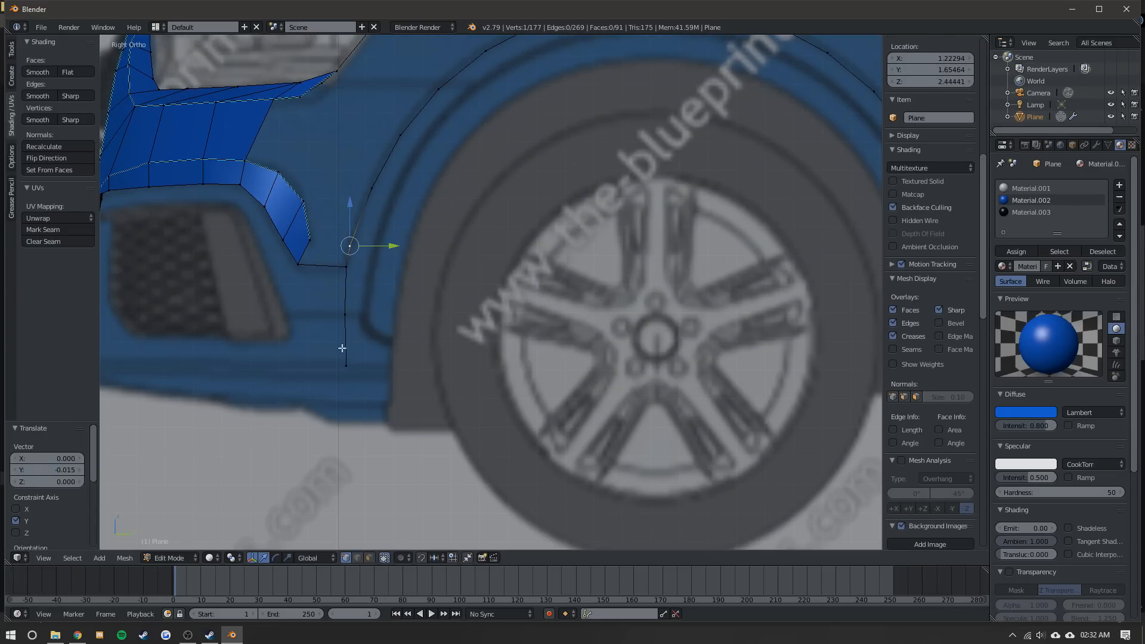
# - Select the whole front wheel arch outline, extrude it in place and scale the new inner edge to 0.747
pyautogui.rightClick(344, 355)
pyautogui.scroll(-1, 365, 280)
pyautogui.keyDown('ctrl'); pyautogui.rightClick(374, 255); pyautogui.keyUp('ctrl')
pyautogui.keyDown('shift'); pyautogui.moveTo(486, 205); pyautogui.dragTo(346, 323, button='middle'); pyautogui.keyUp('shift')
pyautogui.keyDown('ctrl'); pyautogui.rightClick(452, 178); pyautogui.keyUp('ctrl')
pyautogui.keyDown('ctrl'); pyautogui.rightClick(745, 422); pyautogui.keyUp('ctrl')
pyautogui.keyDown('shift'); pyautogui.moveTo(741, 346); pyautogui.dragTo(729, 341, button='middle'); pyautogui.keyUp('shift')
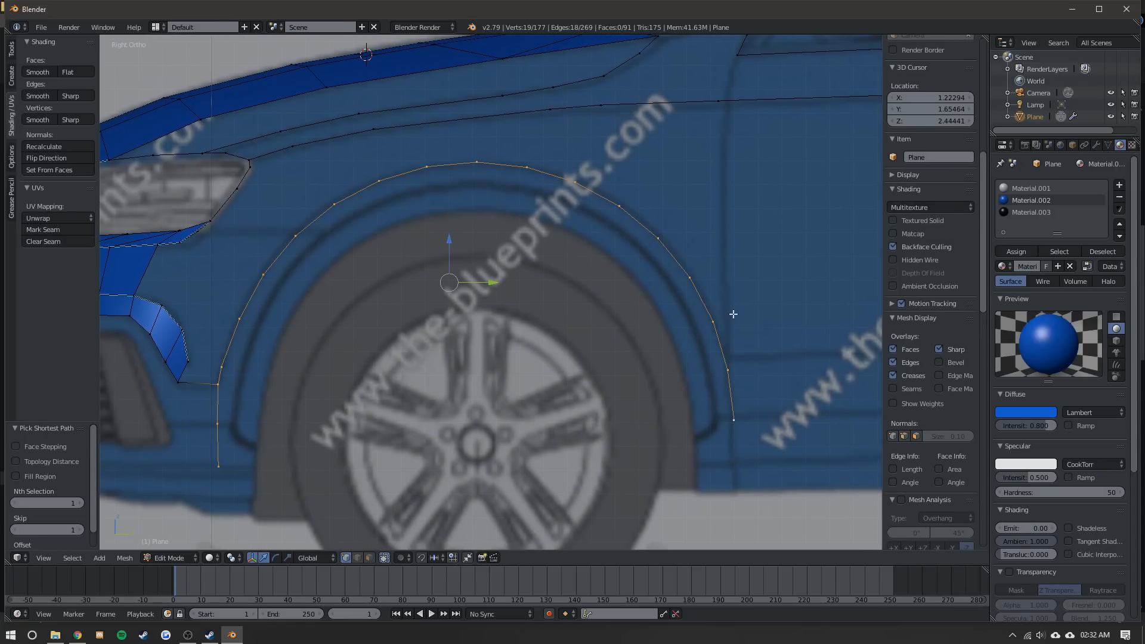
pyautogui.press('e')
pyautogui.rightClick(829, 330)
pyautogui.press('s')
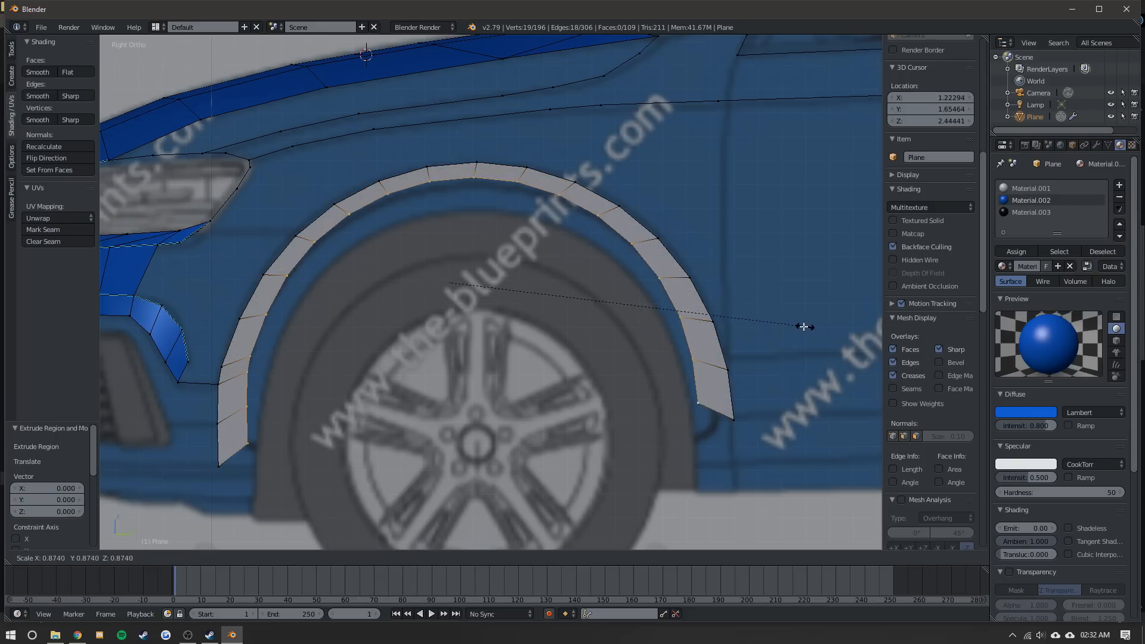
pyautogui.click(752, 320)
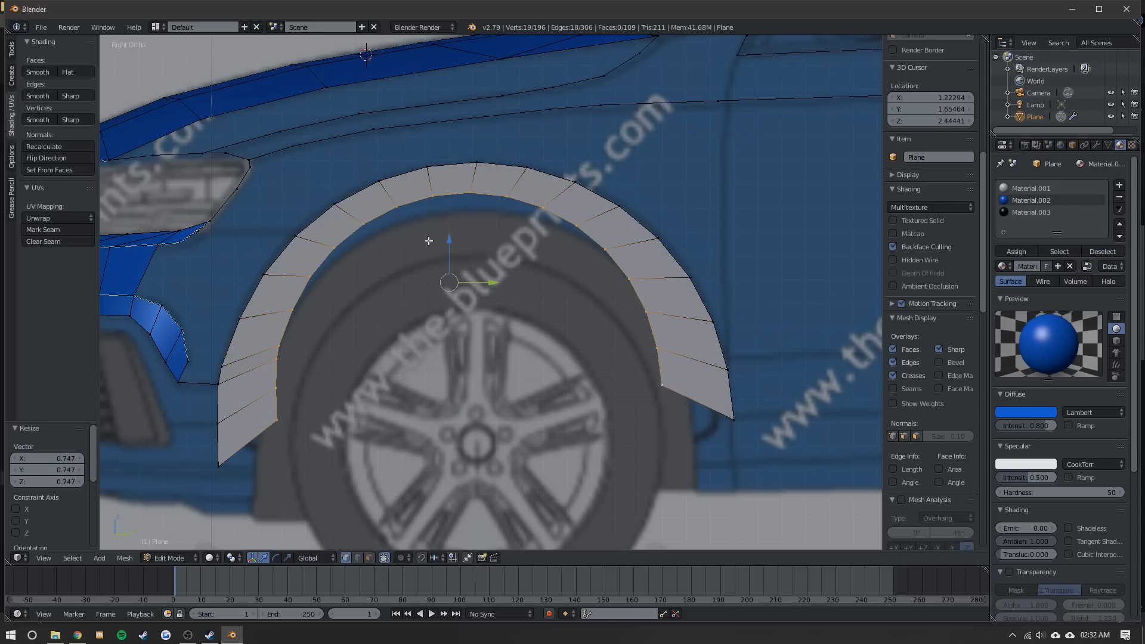
# - Fit the arch strip's inner edge to the blueprint's wheel opening by moving it down, enlarging it, nudging it and scaling it to 0.97
pyautogui.moveTo(452, 260); pyautogui.dragTo(452, 290)
pyautogui.press('s')
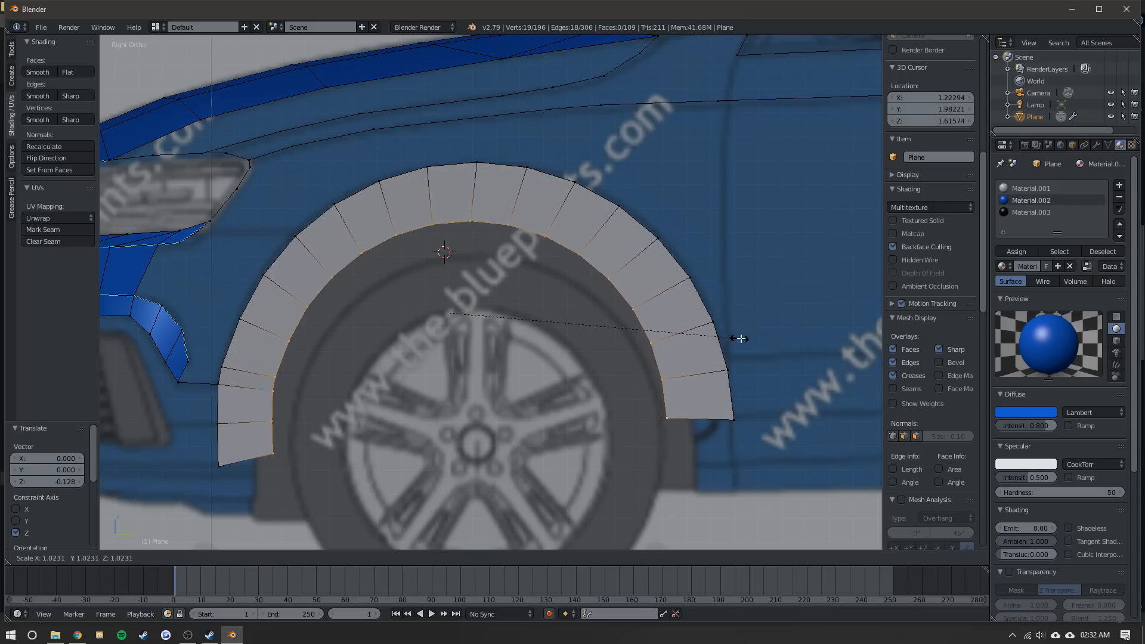
pyautogui.click(776, 337)
pyautogui.moveTo(446, 272); pyautogui.dragTo(451, 263)
pyautogui.moveTo(478, 307); pyautogui.dragTo(482, 306)
pyautogui.moveTo(452, 266); pyautogui.dragTo(451, 270)
pyautogui.press('s')
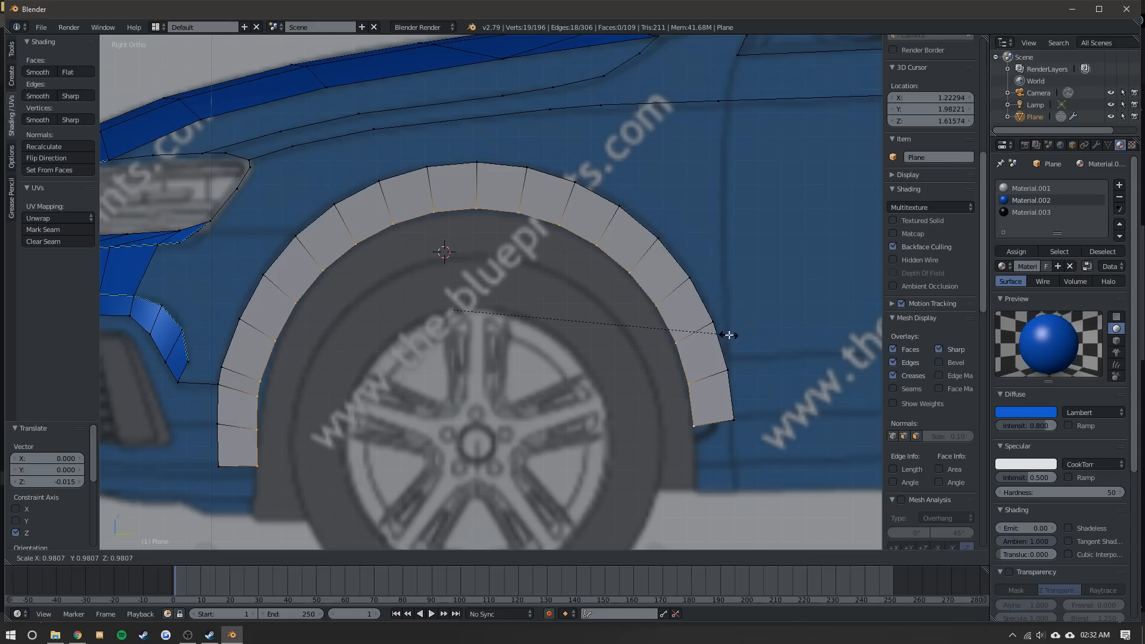
pyautogui.click(728, 332)
# - Move the two closely spaced inner vertices near the bumper corner about 0.01 along Y and check the arch strip in perspective
pyautogui.rightClick(263, 383)
pyautogui.press('e')
pyautogui.press('y')
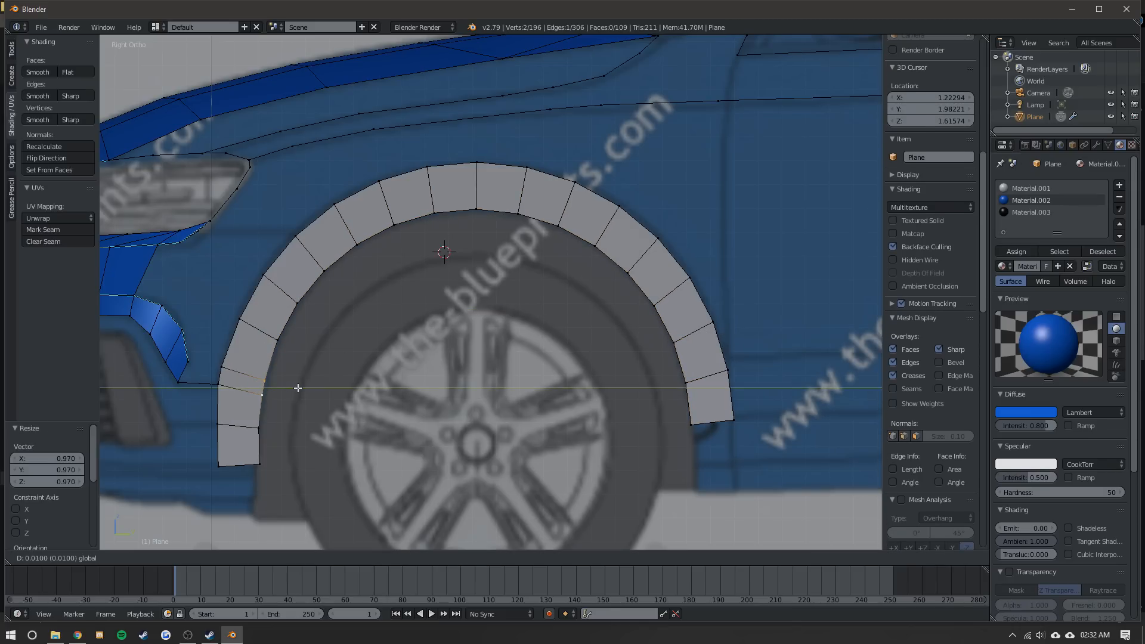
pyautogui.moveTo(298, 388); pyautogui.dragTo(299, 388)
pyautogui.press('Tab')
pyautogui.scroll(-3, 386, 297)
pyautogui.moveTo(386, 297); pyautogui.dragTo(571, 317, button='middle')
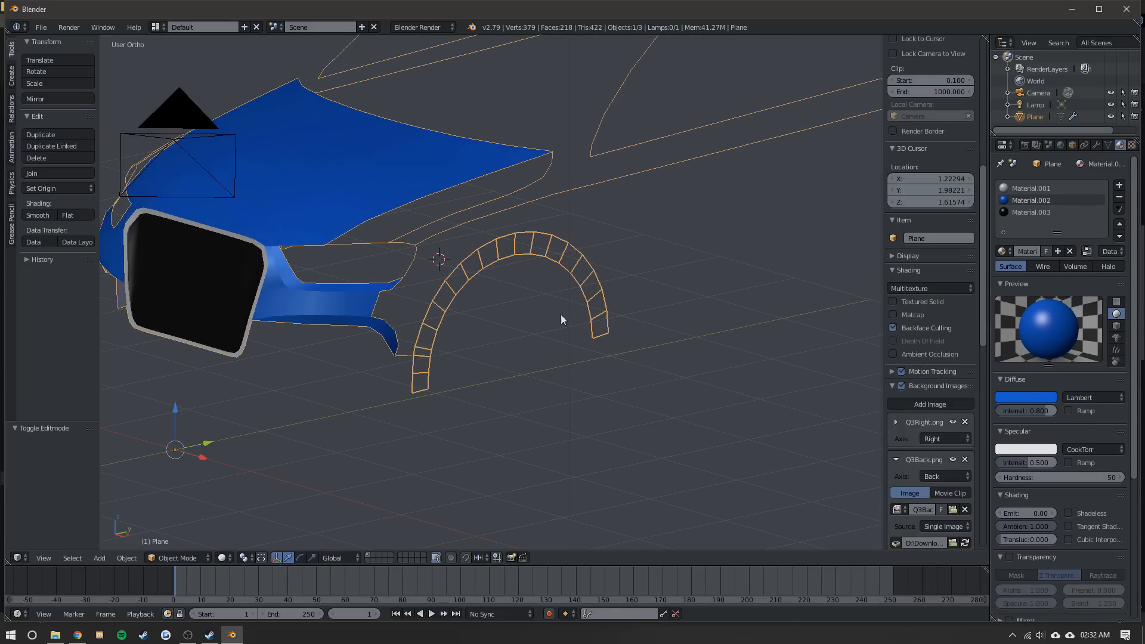
# - Select every face of the wheel arch strip and flip their normals
pyautogui.press('Tab')
pyautogui.click(369, 558)
pyautogui.rightClick(421, 383)
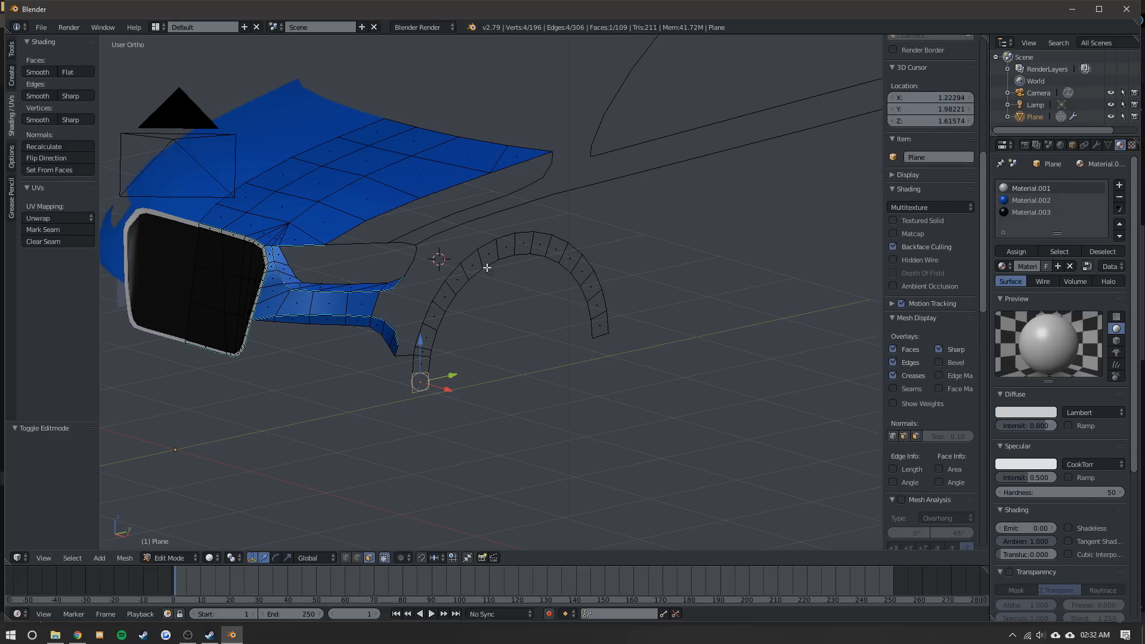
pyautogui.moveTo(486, 265); pyautogui.dragTo(442, 265, button='middle')
pyautogui.keyDown('shift'); pyautogui.rightClick(421, 359); pyautogui.keyUp('shift')
pyautogui.keyDown('shift'); pyautogui.rightClick(421, 334); pyautogui.keyUp('shift')
pyautogui.keyDown('shift'); pyautogui.rightClick(417, 342); pyautogui.keyUp('shift')
pyautogui.keyDown('shift'); pyautogui.rightClick(435, 299); pyautogui.keyUp('shift')
pyautogui.keyDown('shift'); pyautogui.rightClick(458, 276); pyautogui.keyUp('shift')
pyautogui.keyDown('shift'); pyautogui.rightClick(472, 267); pyautogui.keyUp('shift')
pyautogui.keyDown('shift'); pyautogui.rightClick(494, 259); pyautogui.keyUp('shift')
pyautogui.keyDown('shift'); pyautogui.rightClick(516, 254); pyautogui.keyUp('shift')
pyautogui.keyDown('shift'); pyautogui.rightClick(534, 249); pyautogui.keyUp('shift')
pyautogui.keyDown('shift'); pyautogui.rightClick(560, 256); pyautogui.keyUp('shift')
pyautogui.keyDown('shift'); pyautogui.rightClick(581, 264); pyautogui.keyUp('shift')
pyautogui.keyDown('shift'); pyautogui.rightClick(598, 275); pyautogui.keyUp('shift')
pyautogui.keyDown('shift'); pyautogui.rightClick(613, 289); pyautogui.keyUp('shift')
pyautogui.keyDown('shift'); pyautogui.rightClick(625, 305); pyautogui.keyUp('shift')
pyautogui.keyDown('shift'); pyautogui.rightClick(632, 325); pyautogui.keyUp('shift')
pyautogui.keyDown('shift'); pyautogui.rightClick(636, 344); pyautogui.keyUp('shift')
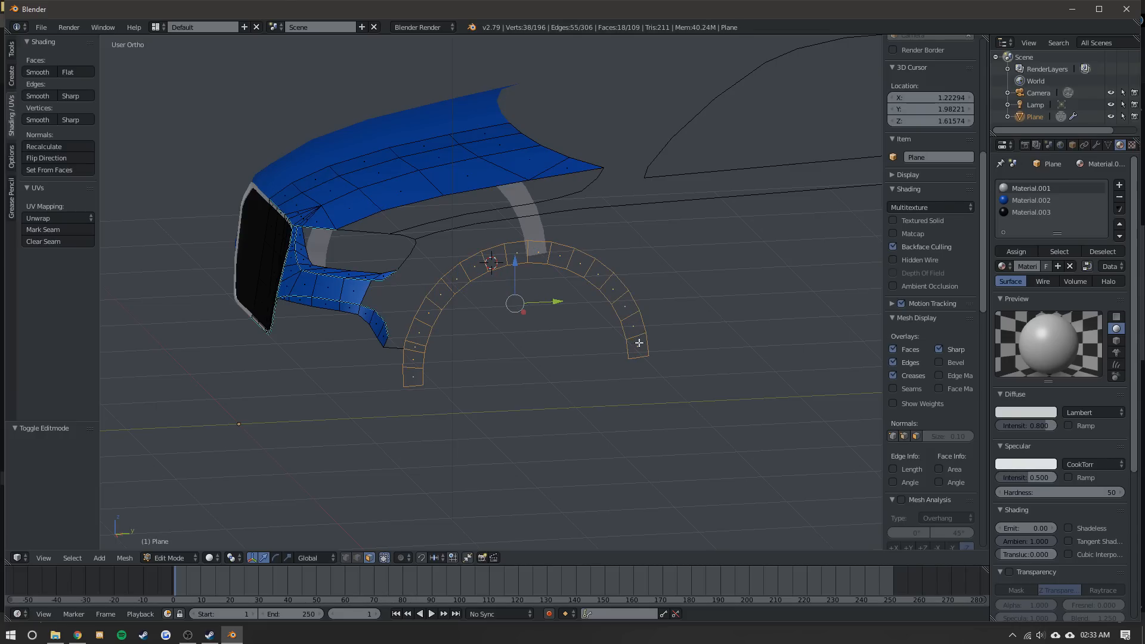
pyautogui.click(70, 158)
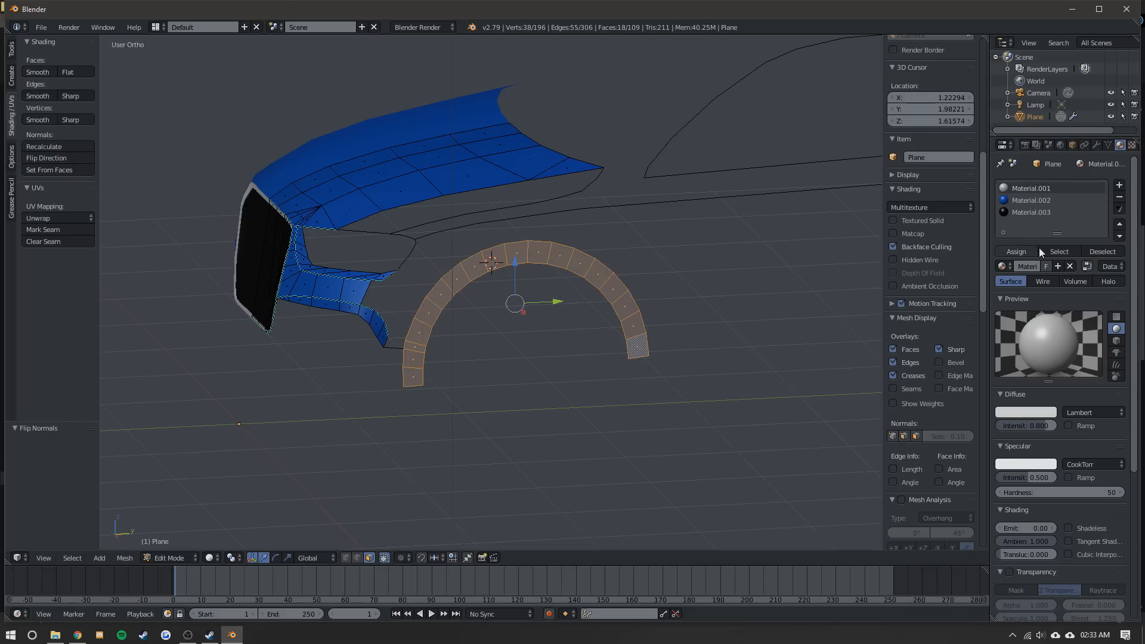
# - Assign the blue Material.002 to the arch strip's faces and shade the model smooth
pyautogui.click(1031, 200)
pyautogui.click(1005, 251)
pyautogui.press('Tab')
pyautogui.moveTo(644, 285); pyautogui.dragTo(284, 245, button='middle')
pyautogui.moveTo(417, 284); pyautogui.dragTo(434, 284, button='middle')
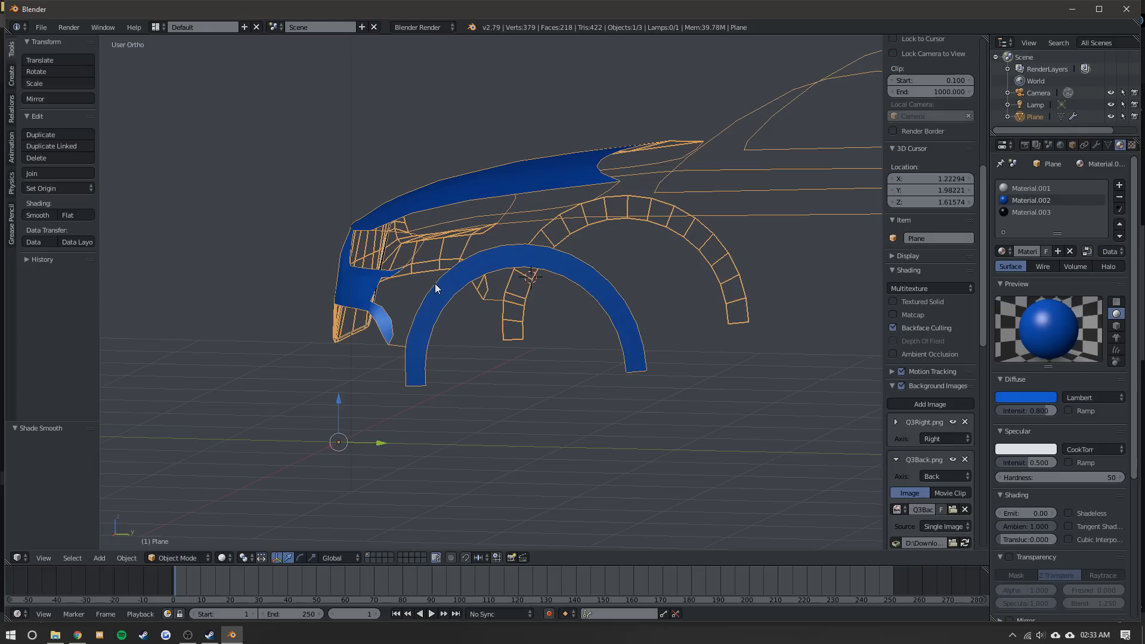
# - Add one lengthwise loop cut along the middle of the wheel arch strip
pyautogui.press('KP_3')
pyautogui.press('Tab')
pyautogui.scroll(1, 413, 364)
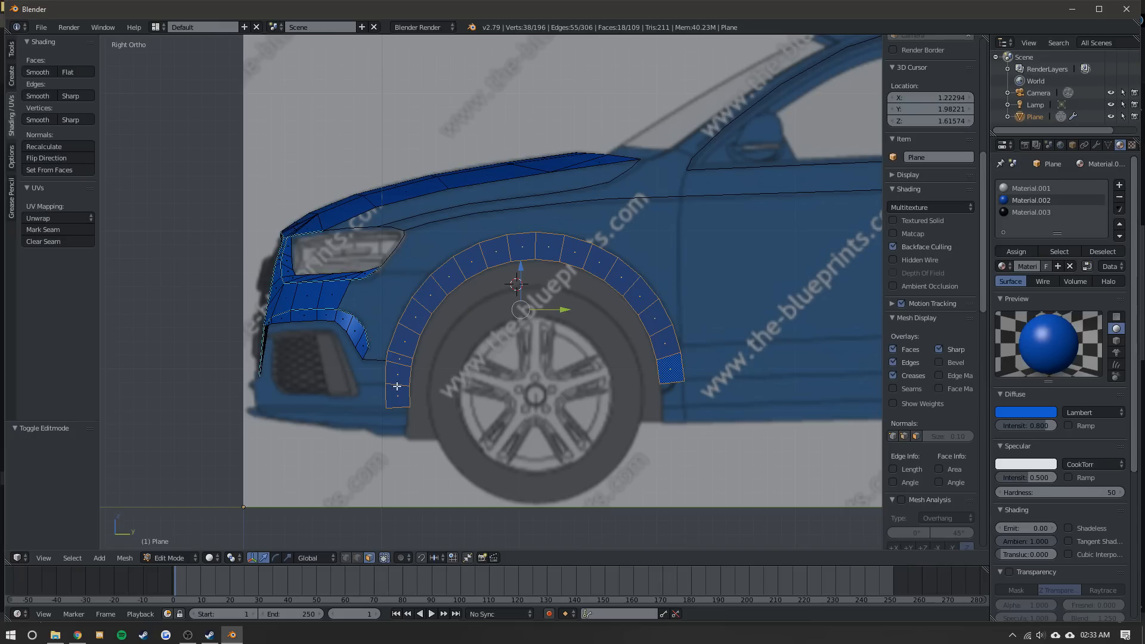
pyautogui.hotkey('ctrl', 'r')
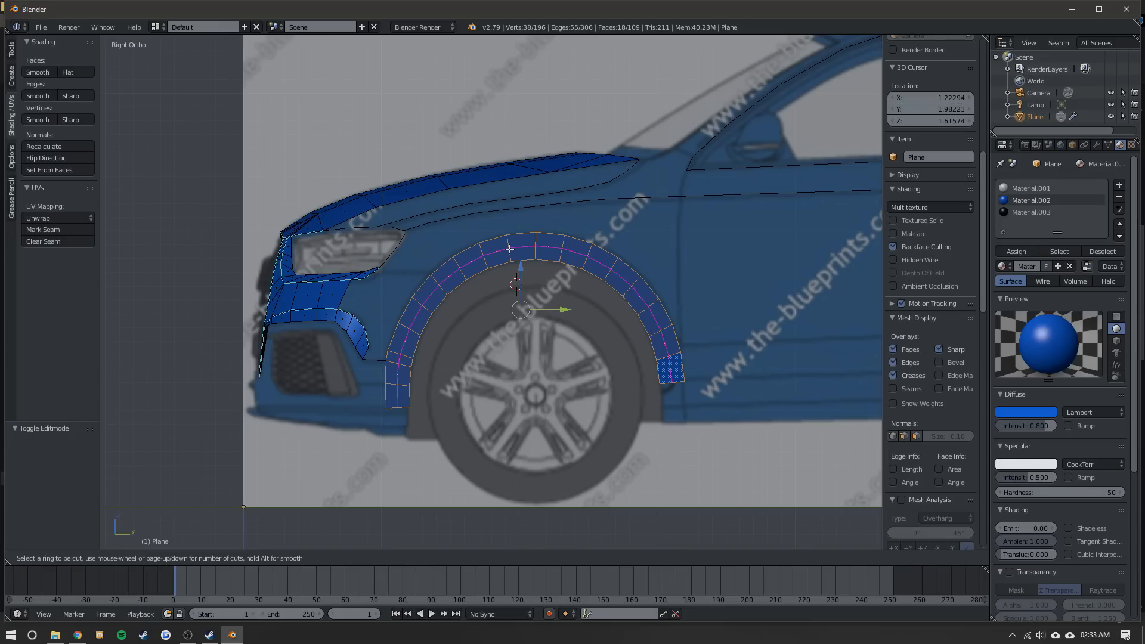
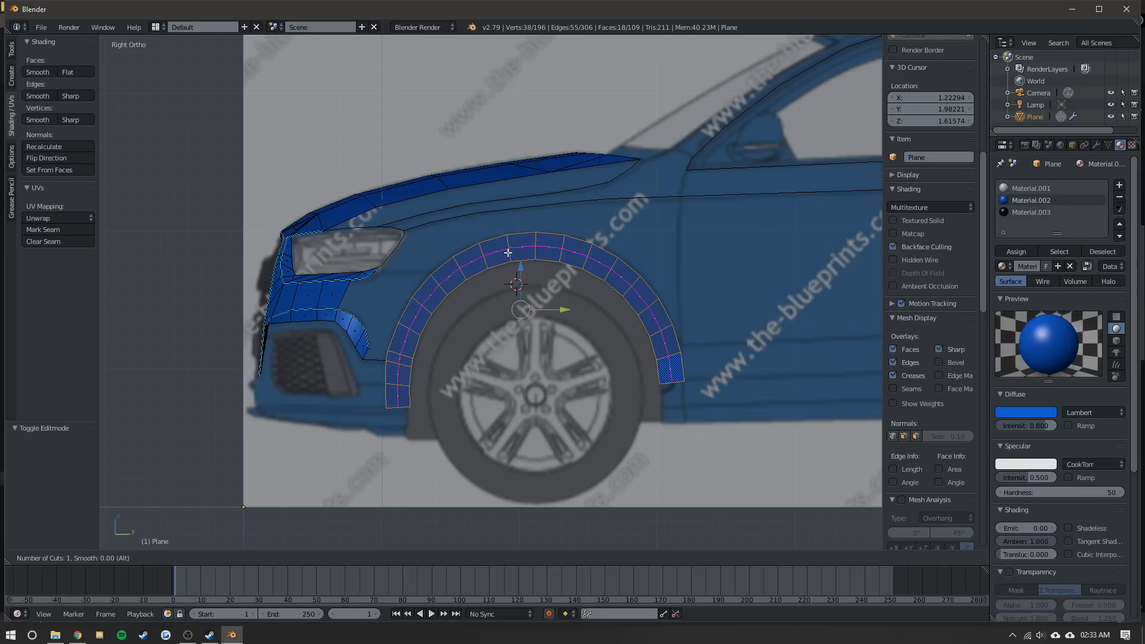
pyautogui.click(508, 253)
pyautogui.click(596, 292)
pyautogui.scroll(1, 562, 252)
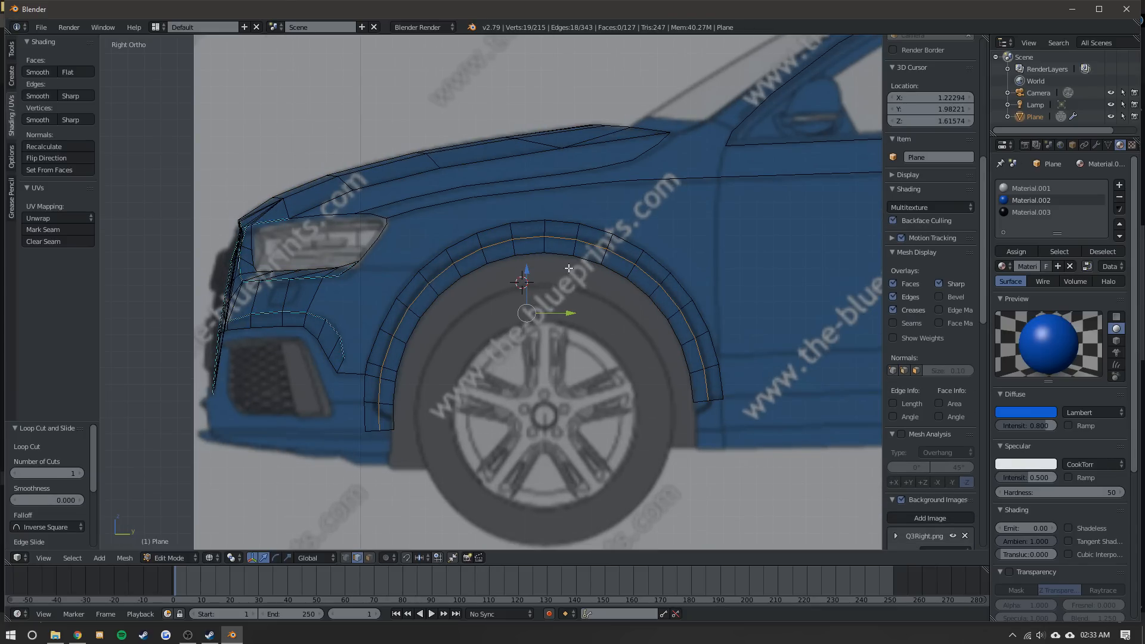
# - Mark the arch strip's middle edge loop as sharp and inspect the shading
pyautogui.moveTo(573, 267); pyautogui.dragTo(417, 286, button='middle')
pyautogui.press('z')
pyautogui.hotkey('ctrl', 'e')
pyautogui.click(321, 316)
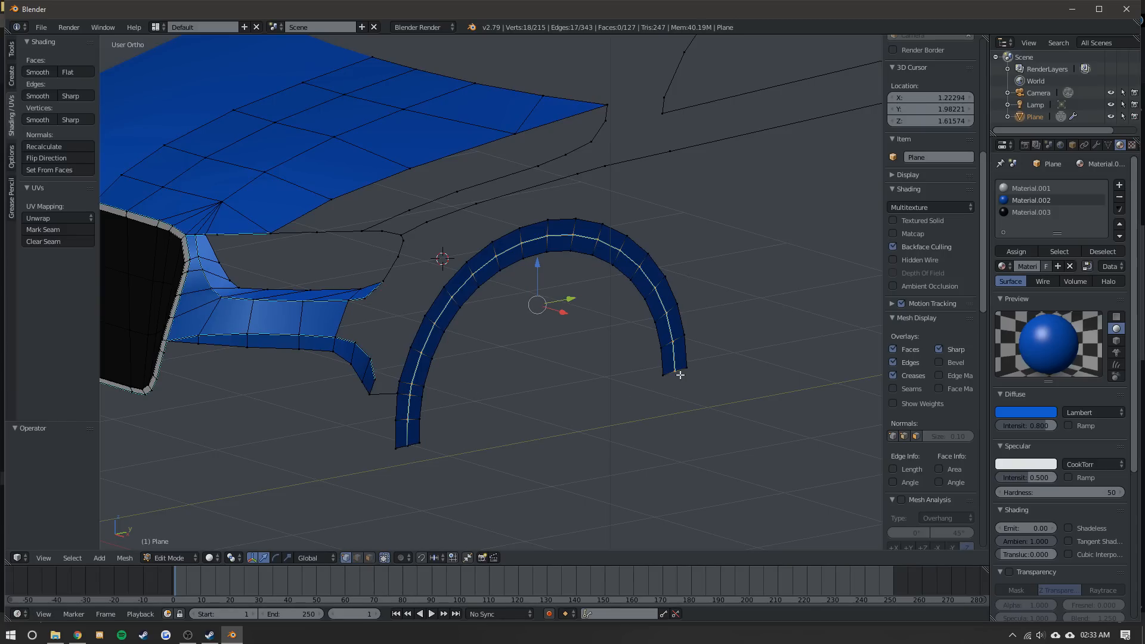
pyautogui.press('Tab')
pyautogui.moveTo(533, 324)
pyautogui.mouseDown(button='middle')
pyautogui.moveTo(495, 295)
pyautogui.moveTo(545, 296)
pyautogui.moveTo(554, 322)
pyautogui.mouseUp(button='middle')
# - Move the arch strip's middle loop along X to shape a ridge in the strip
pyautogui.press('Tab')
pyautogui.scroll(2, 544, 296)
pyautogui.press('g')
pyautogui.press('x')
pyautogui.click(574, 307)
pyautogui.press('Tab')
pyautogui.scroll(-2, 553, 322)
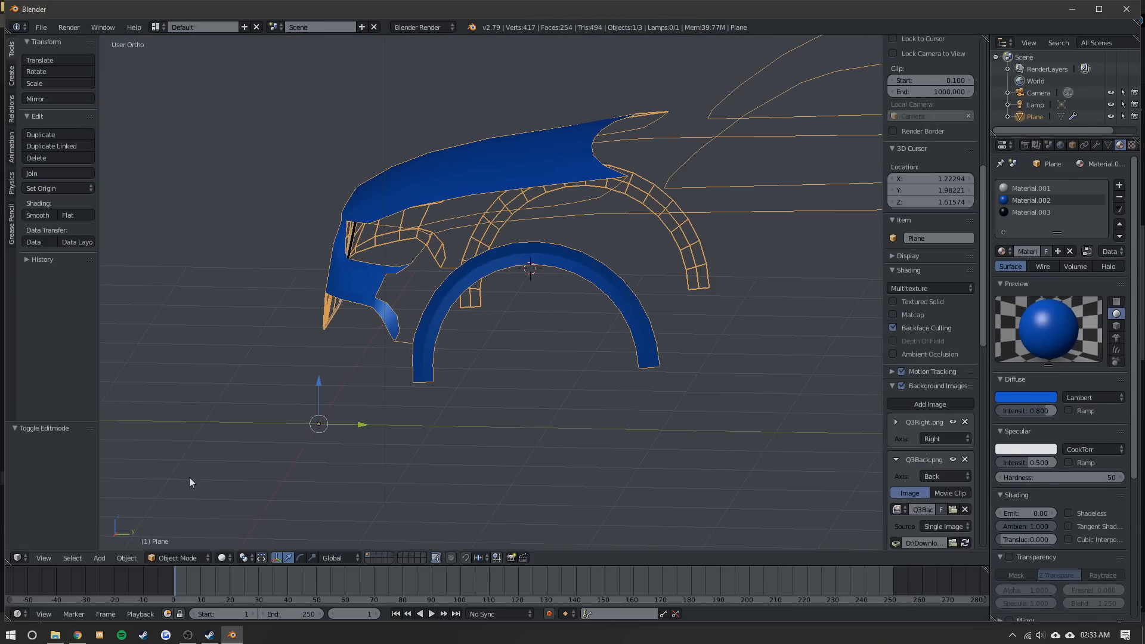
# - Switch to Chrome, search images for "rsq3 2014" and open the blue car's front three-quarter photo
pyautogui.click(77, 635)
pyautogui.hotkey('ctrl', 't')
pyautogui.write('rsq3 20')
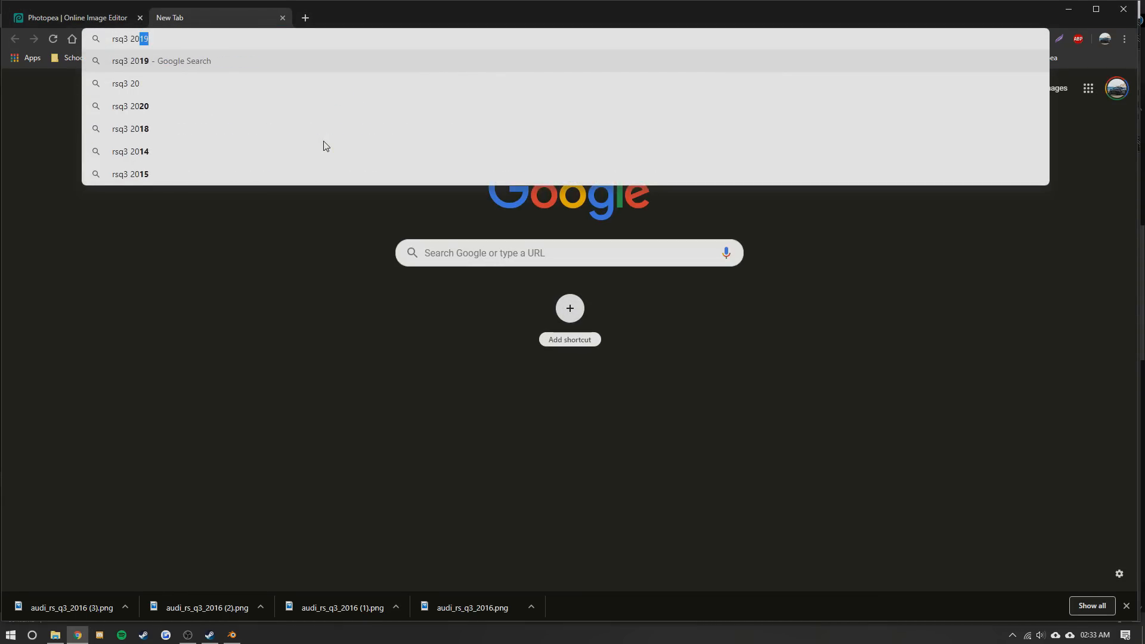
pyautogui.write('14')
pyautogui.press('Return')
pyautogui.click(154, 217)
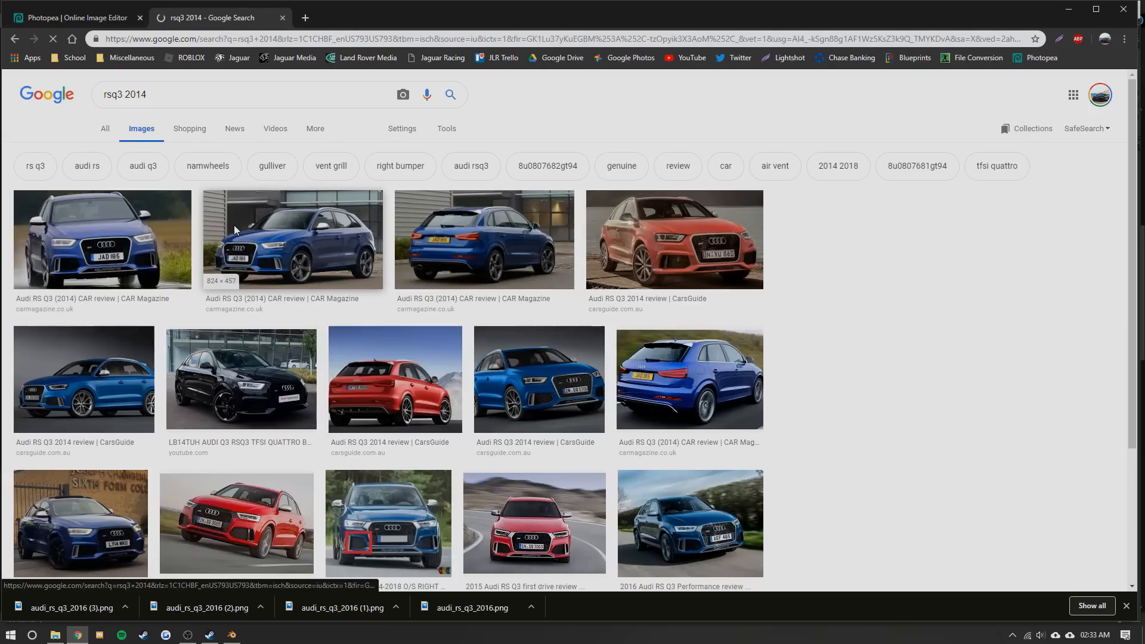
pyautogui.click(234, 224)
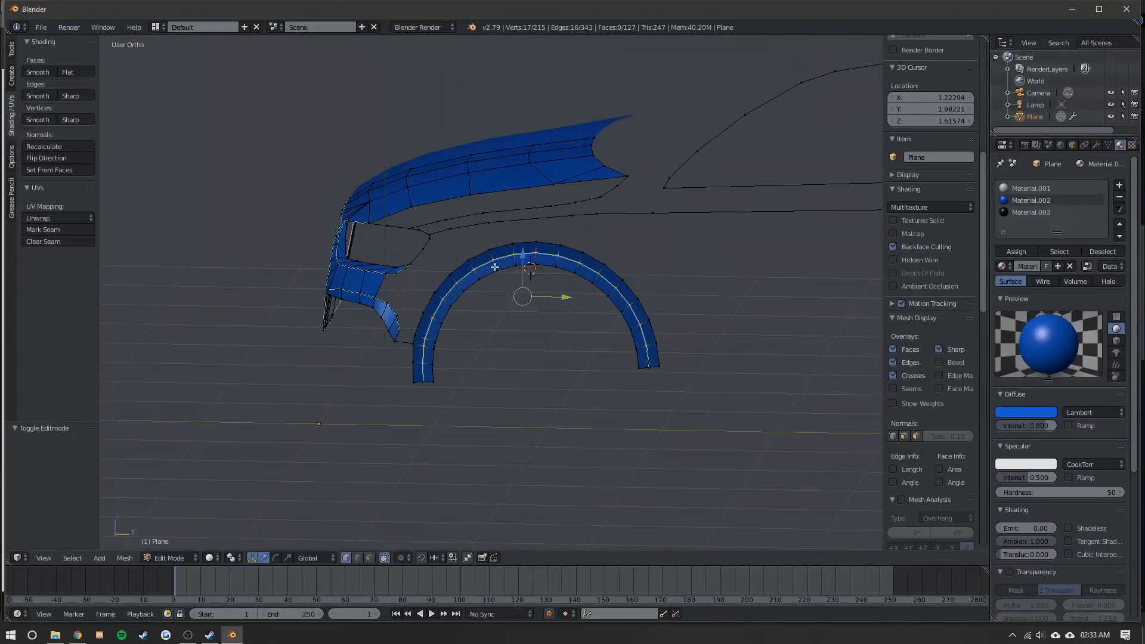
# - Add a second lengthwise loop cut in the outer half of the arch strip, slid close to the sharp middle loop
pyautogui.scroll(2, 455, 247)
pyautogui.hotkey('ctrl', 'r')
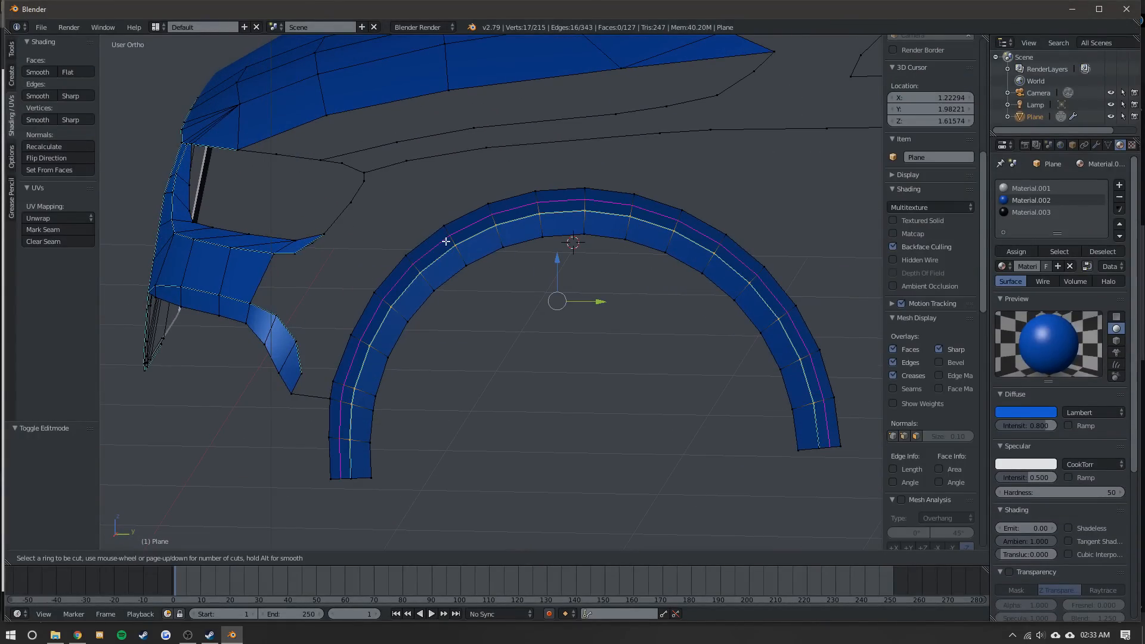
pyautogui.click(445, 241)
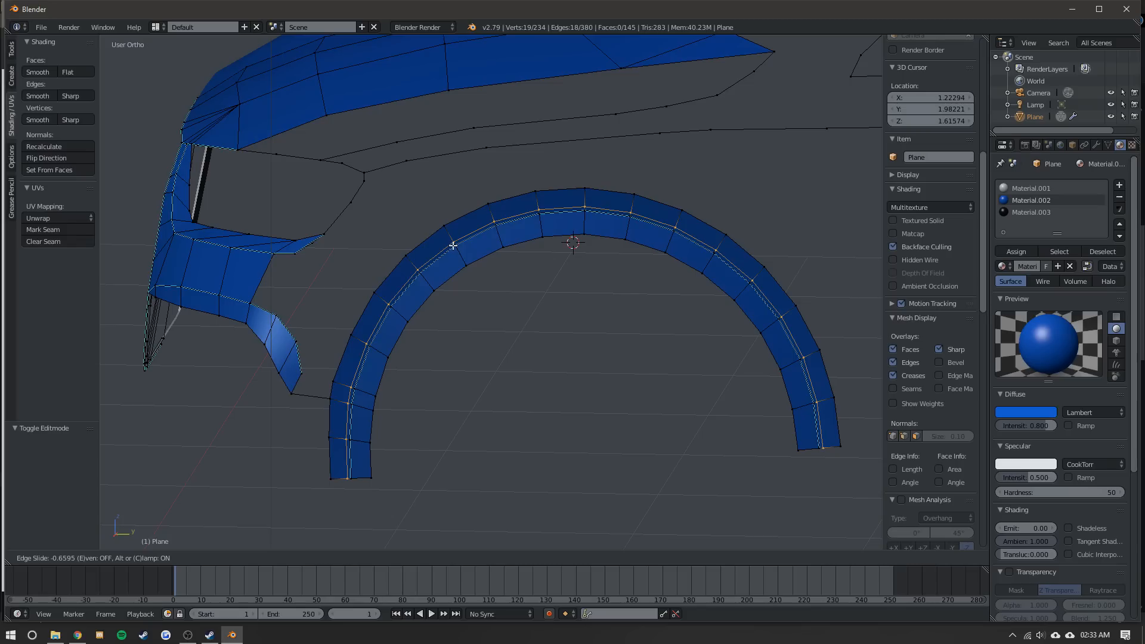
pyautogui.click(453, 247)
pyautogui.moveTo(386, 245); pyautogui.dragTo(546, 302, button='middle')
pyautogui.press('Tab')
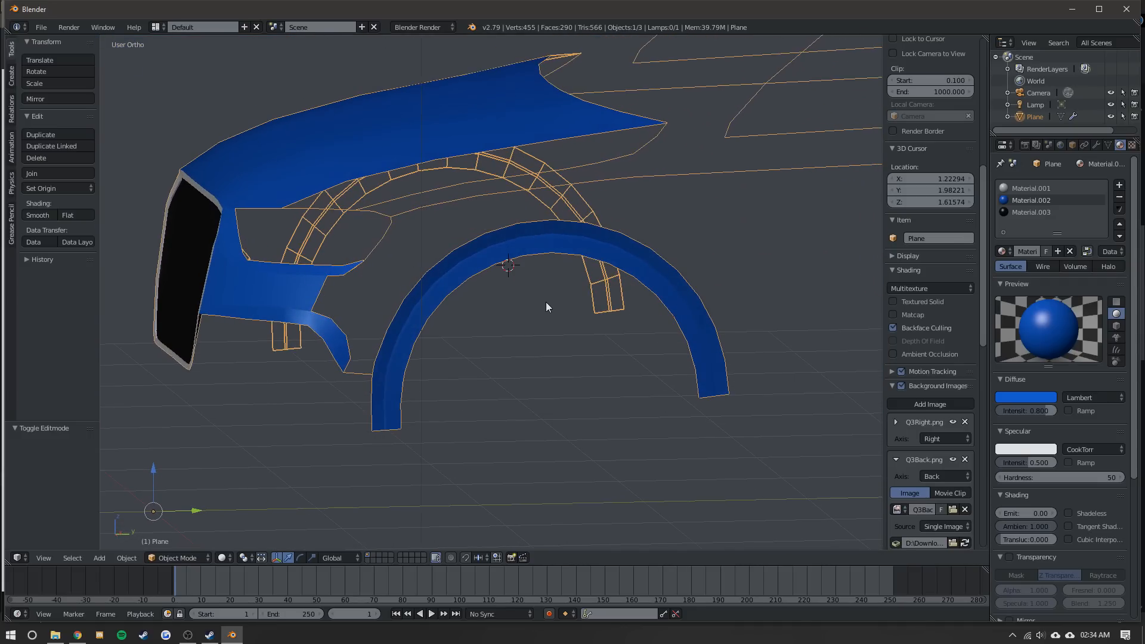
pyautogui.press('KP_3')
# - Switch to Chrome and view the blue RS Q3's rear three-quarter photo as a wheel arch reference
pyautogui.hotkey('alt', 'Tab')
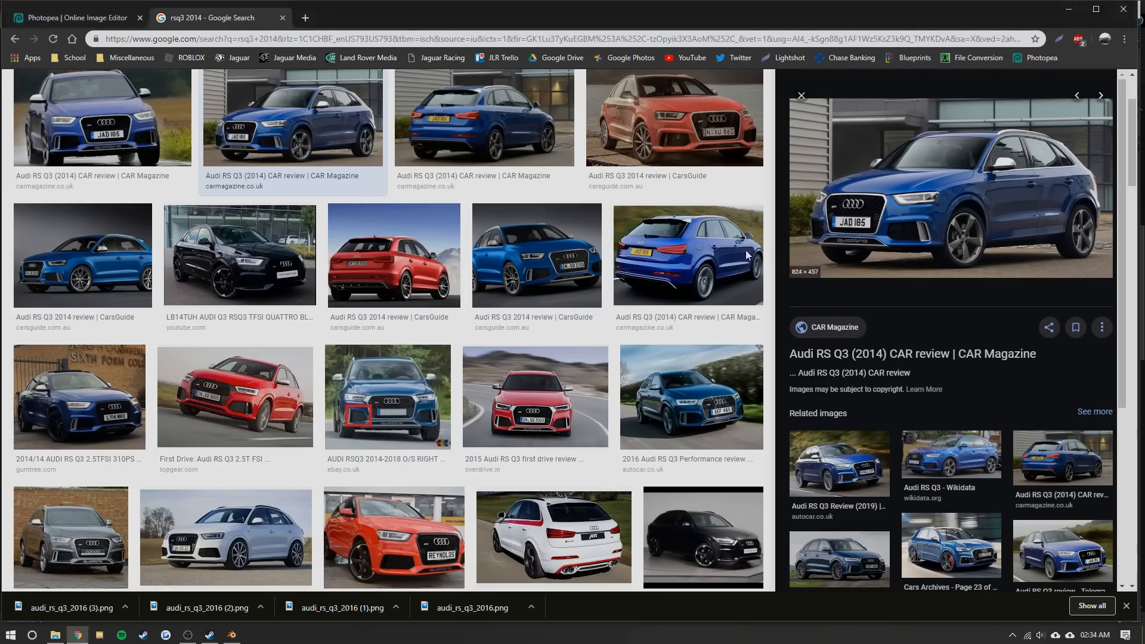
pyautogui.click(686, 256)
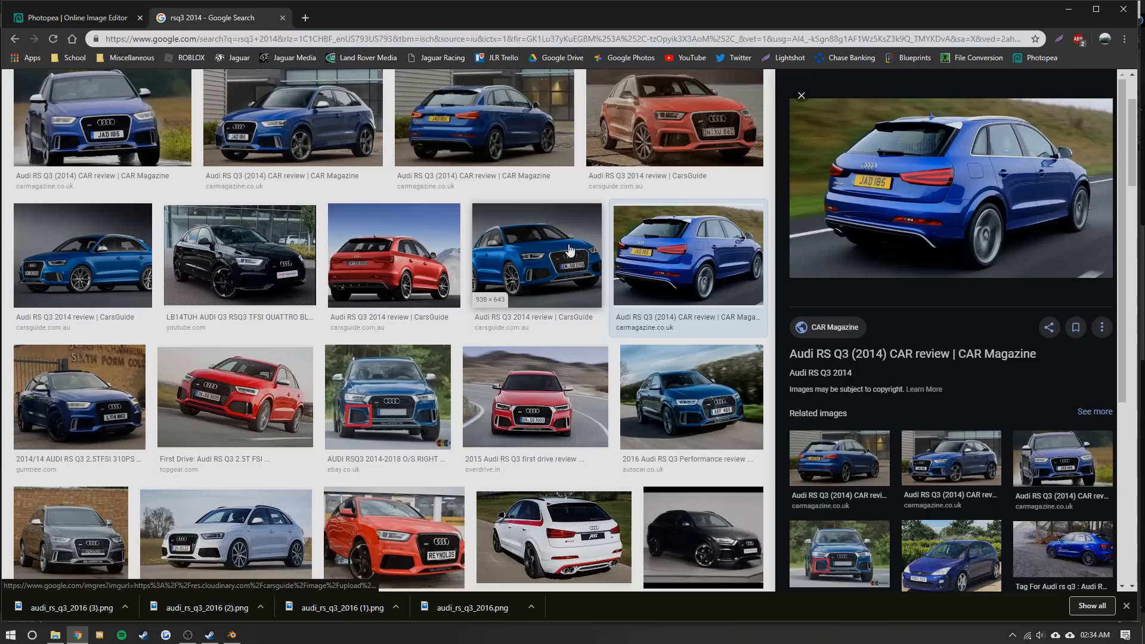
pyautogui.hotkey('alt', 'Tab')
# - Try to select both lengthwise loops of the arch strip from its front foot up to the crown
pyautogui.scroll(1, 441, 227)
pyautogui.press('Tab')
pyautogui.keyDown('shift'); pyautogui.moveTo(625, 270); pyautogui.dragTo(378, 263, button='middle'); pyautogui.keyUp('shift')
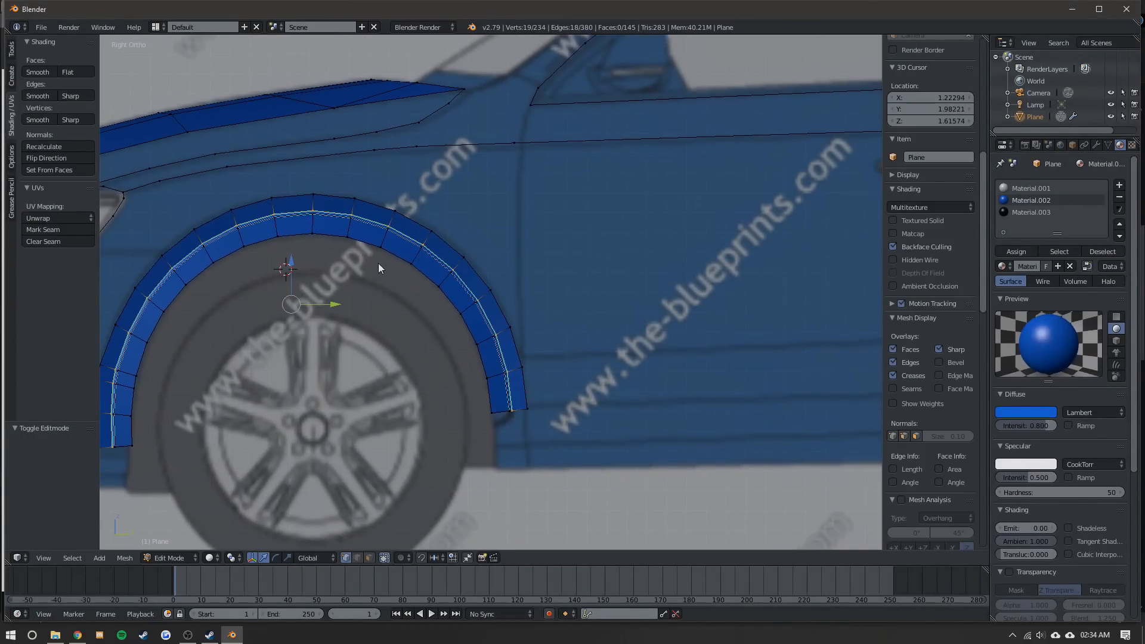
pyautogui.press('Tab')
pyautogui.scroll(-3, 466, 282)
pyautogui.moveTo(467, 282); pyautogui.dragTo(484, 192, button='middle')
pyautogui.press('Tab')
pyautogui.scroll(3, 471, 276)
pyautogui.keyDown('ctrl'); pyautogui.rightClick(344, 446); pyautogui.keyUp('ctrl')
pyautogui.keyDown('shift'); pyautogui.moveTo(547, 301); pyautogui.dragTo(375, 365, button='middle'); pyautogui.keyUp('shift')
pyautogui.keyDown('ctrl'); pyautogui.rightClick(403, 222); pyautogui.keyUp('ctrl')
pyautogui.hotkey('ctrl', 'z')
pyautogui.keyDown('ctrl'); pyautogui.rightClick(402, 226); pyautogui.keyUp('ctrl')
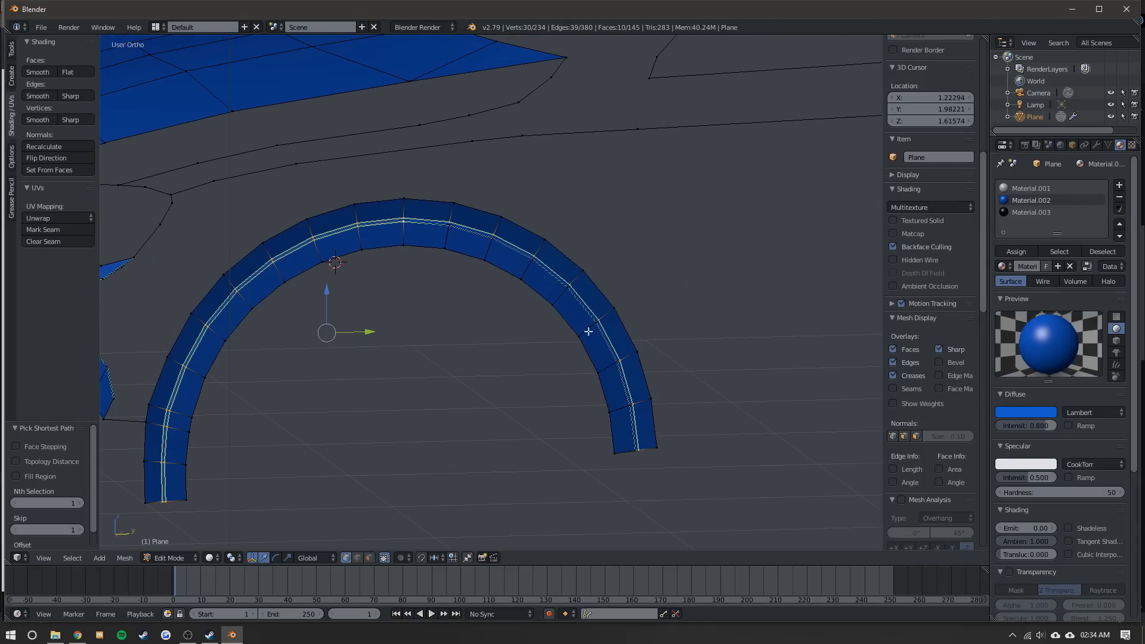
# - Try to select the outer lengthwise loop of the arch strip from its rear foot up past the crown
pyautogui.moveTo(632, 453)
pyautogui.mouseDown(button='middle')
pyautogui.moveTo(567, 332)
pyautogui.moveTo(465, 340)
pyautogui.moveTo(366, 328)
pyautogui.moveTo(363, 269)
pyautogui.moveTo(574, 458)
pyautogui.mouseUp(button='middle')
pyautogui.press('Tab')
pyautogui.scroll(3, 363, 270)
pyautogui.press('Tab')
pyautogui.rightClick(578, 464)
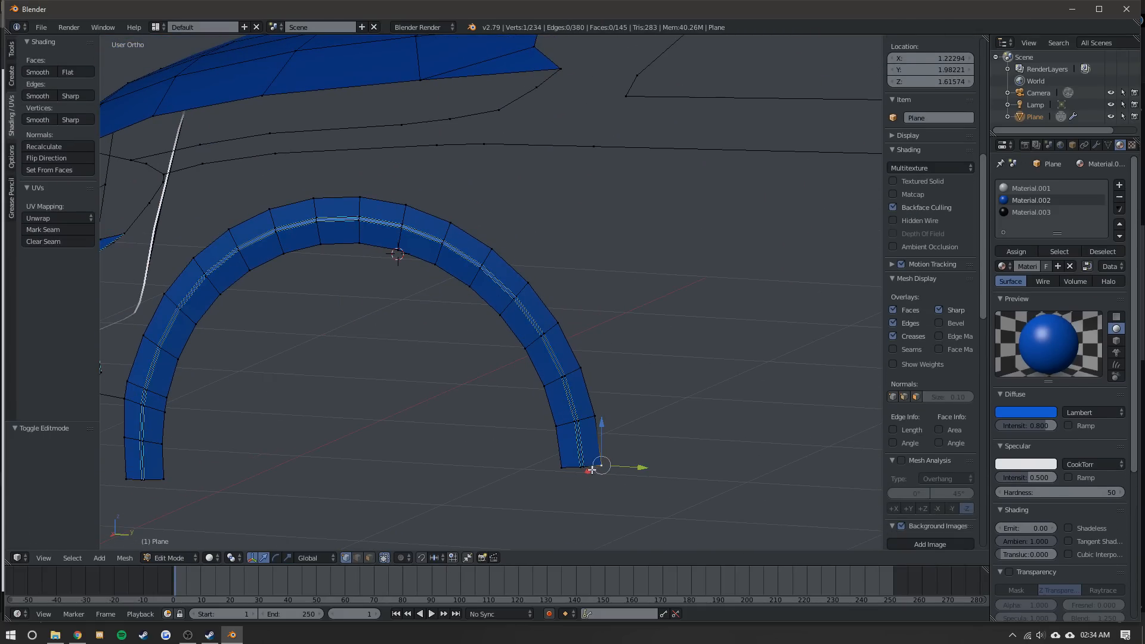
pyautogui.keyDown('ctrl'); pyautogui.rightClick(434, 235); pyautogui.keyUp('ctrl')
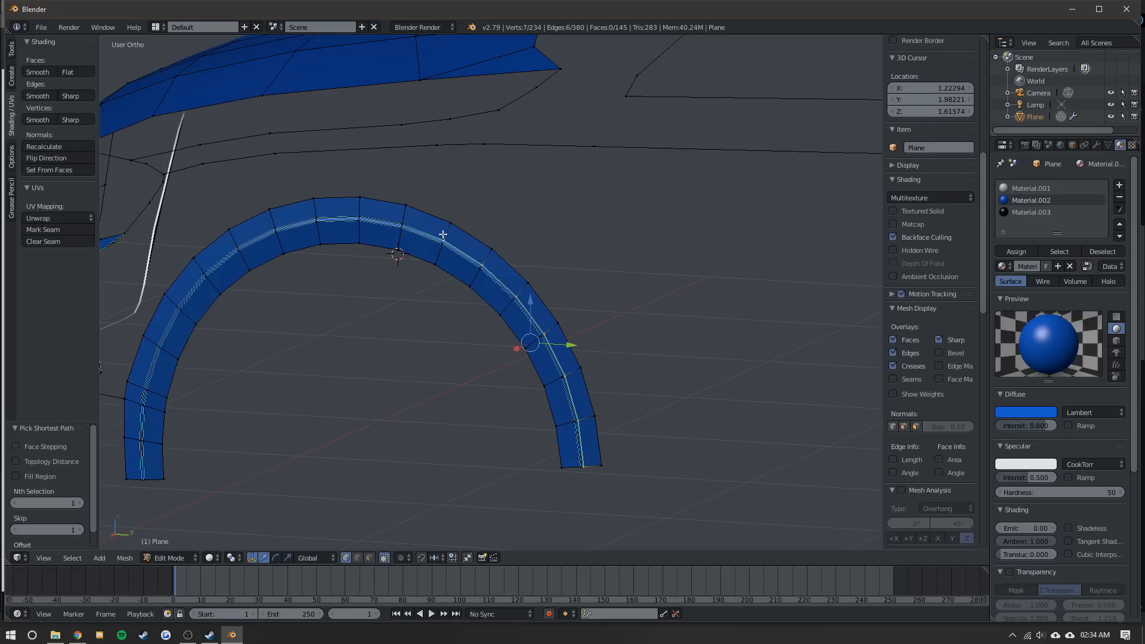
pyautogui.moveTo(442, 235); pyautogui.dragTo(518, 256, button='middle')
pyautogui.keyDown('ctrl'); pyautogui.rightClick(326, 516); pyautogui.keyUp('ctrl')
pyautogui.moveTo(464, 383); pyautogui.dragTo(493, 372, button='middle')
pyautogui.moveTo(525, 407); pyautogui.dragTo(549, 368, button='middle')
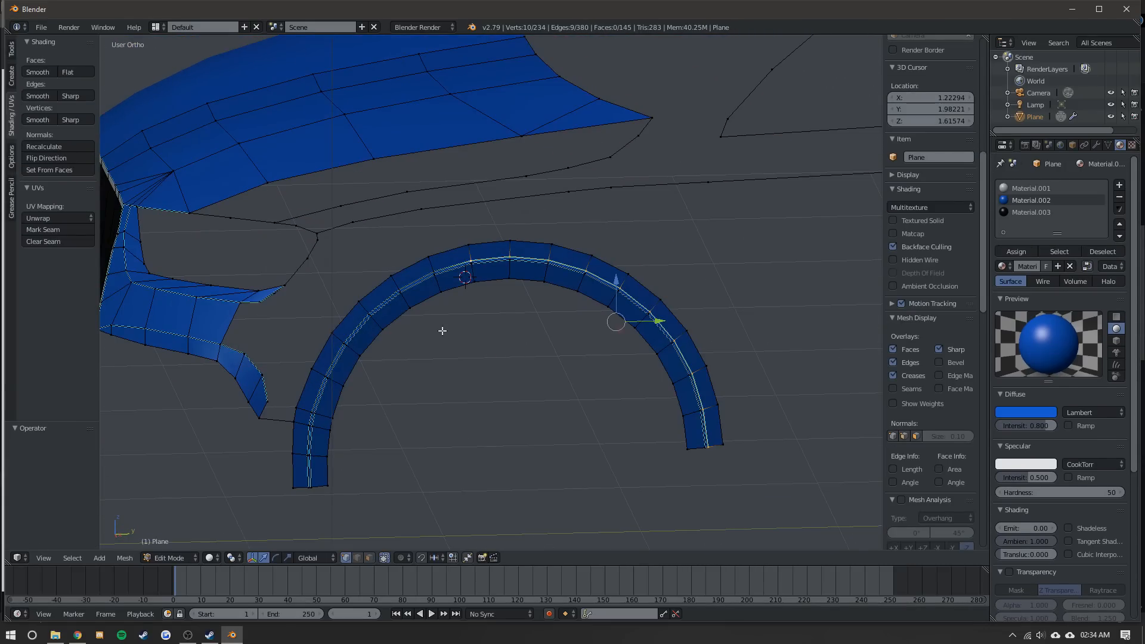
pyautogui.keyDown('ctrl'); pyautogui.keyDown('shift'); pyautogui.rightClick(745, 444); pyautogui.keyUp('shift'); pyautogui.keyUp('ctrl')
# - Undo the loop selections and the second lengthwise loop cut in the outer half of the arch strip
pyautogui.hotkey('ctrl', 'z')
pyautogui.hotkey('ctrl', 'z')
pyautogui.hotkey('ctrl', 'z')
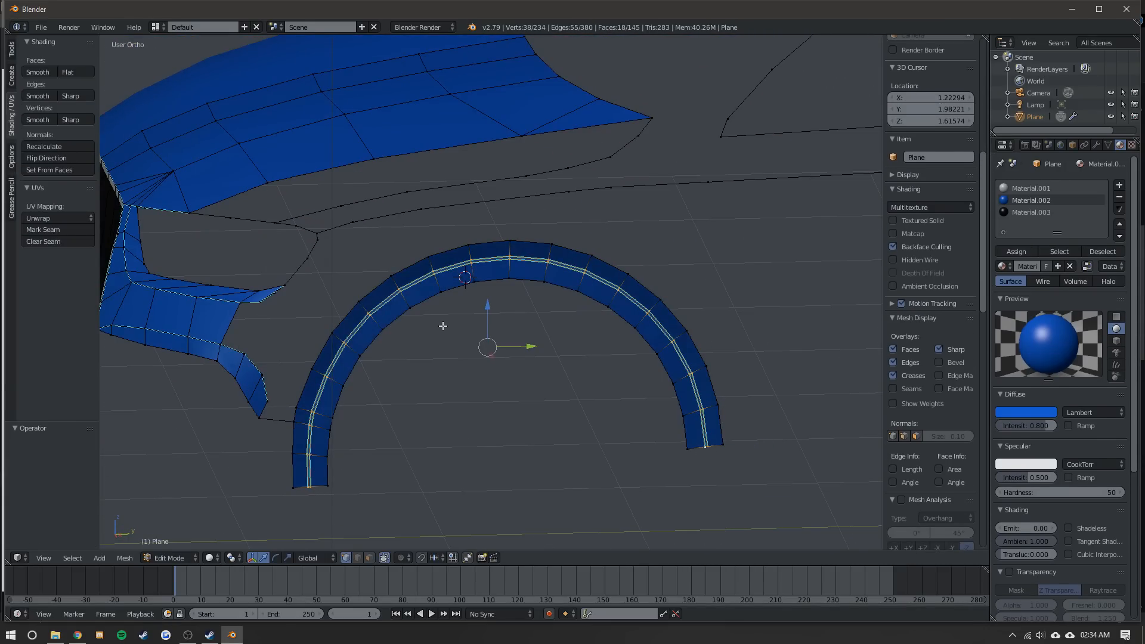
pyautogui.hotkey('ctrl', 'z')
pyautogui.hotkey('ctrl', 'z')
pyautogui.hotkey('ctrl', 'z')
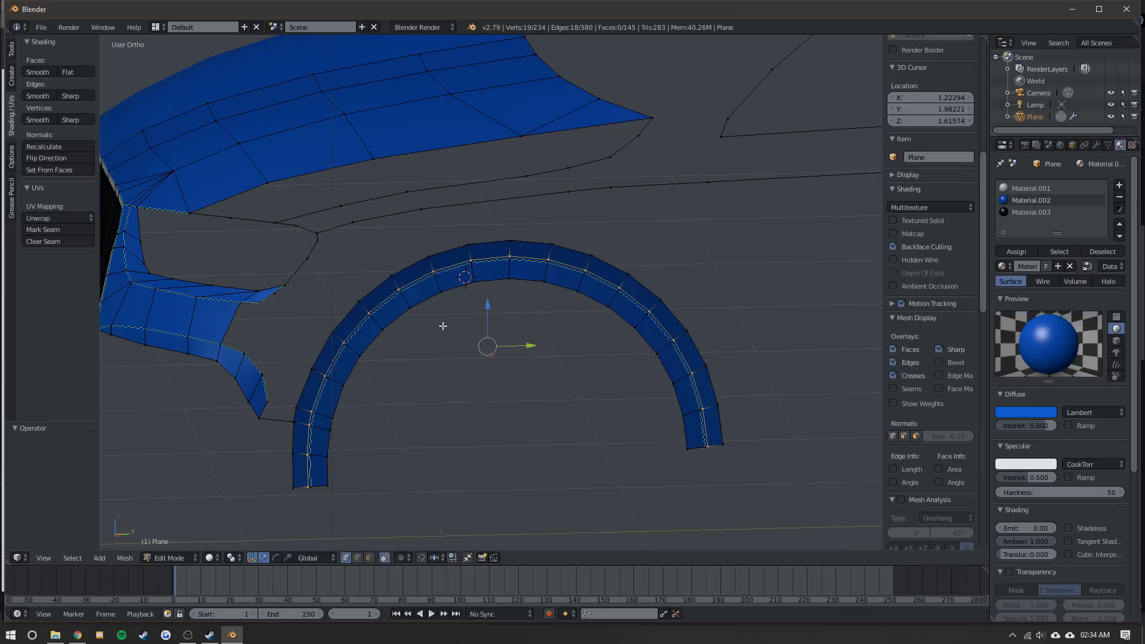
# - In the right view, add a lengthwise loop cut in the inner half of the arch strip, slid close to its inner edge
pyautogui.press('KP_3')
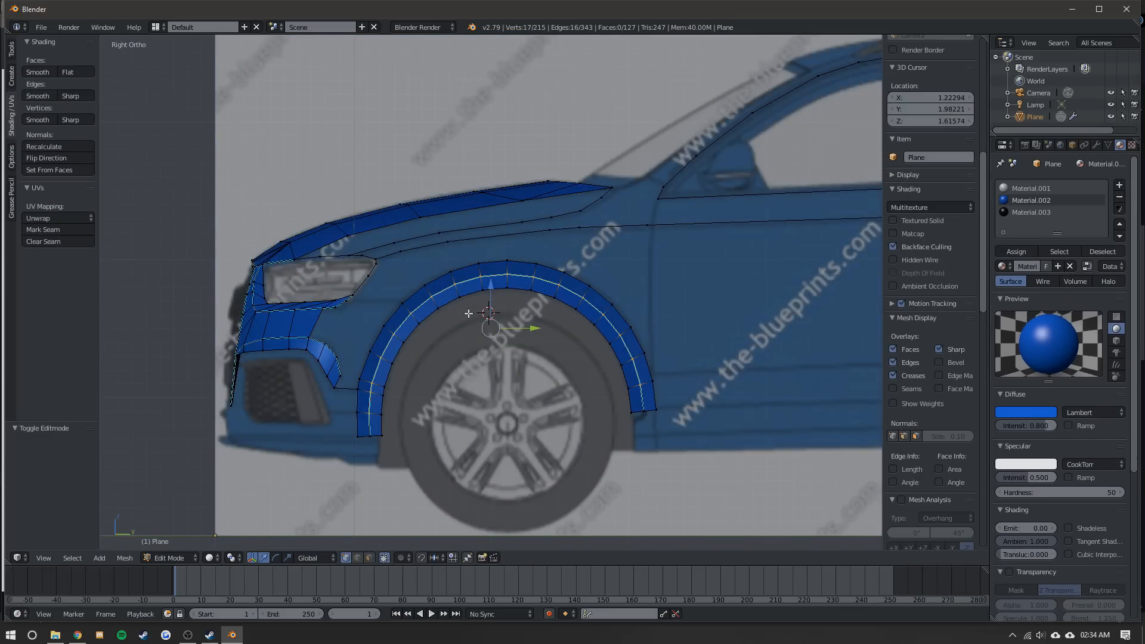
pyautogui.hotkey('alt', 'Tab')
pyautogui.hotkey('alt', 'Tab')
pyautogui.hotkey('ctrl', 'r')
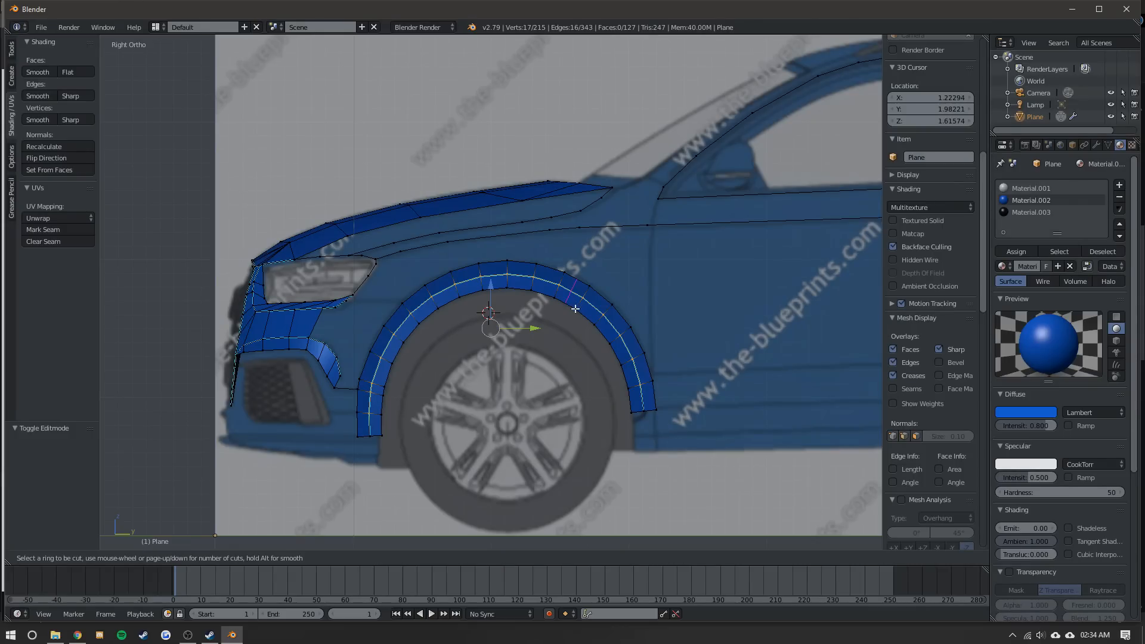
pyautogui.click(633, 411)
pyautogui.click(633, 411)
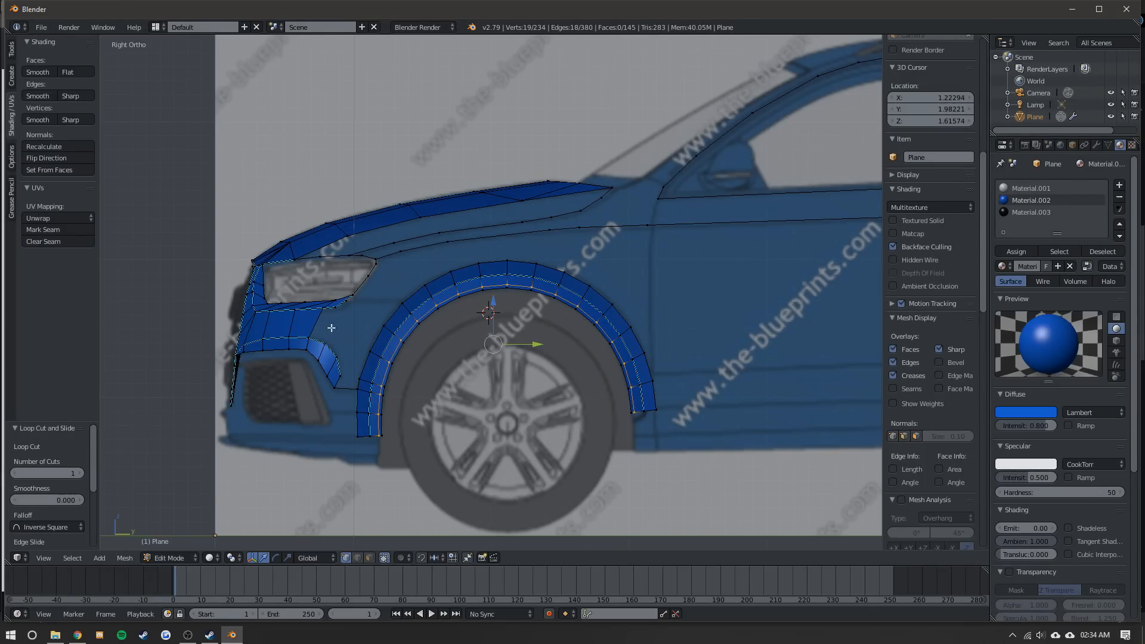
# - Inspect the arch shading outside Edit Mode and compare it with the RS Q3 rear three-quarter photo in Chrome
pyautogui.moveTo(502, 336); pyautogui.dragTo(502, 358, button='middle')
pyautogui.moveTo(496, 381); pyautogui.dragTo(489, 384)
pyautogui.press('Tab')
pyautogui.moveTo(489, 384); pyautogui.dragTo(523, 334, button='middle')
pyautogui.press('KP_3')
pyautogui.hotkey('alt', 'Tab')
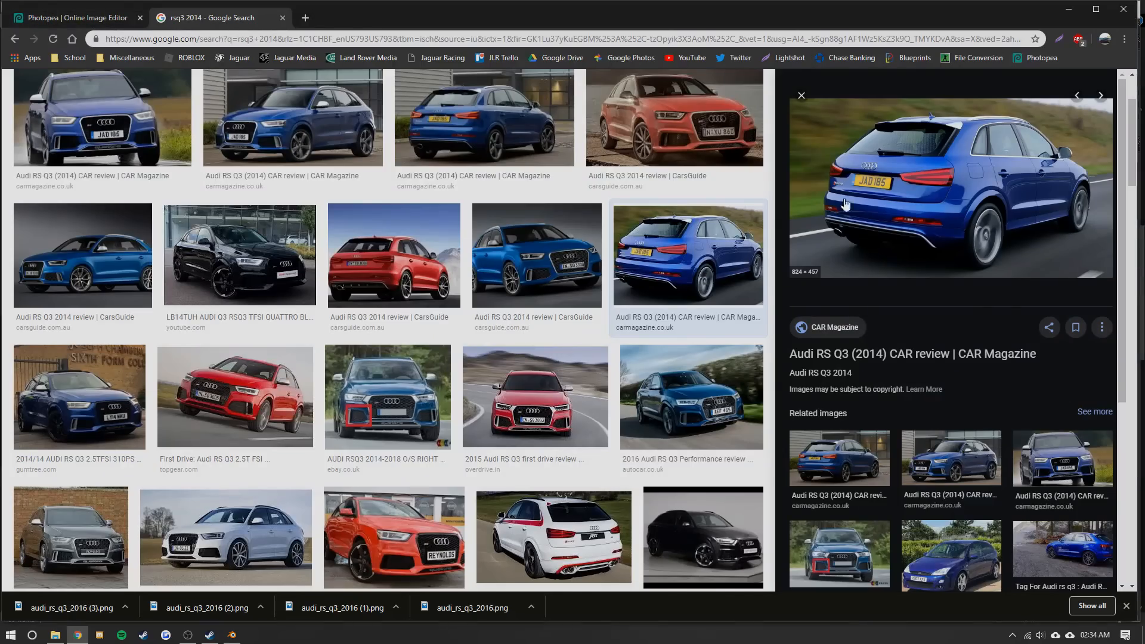
pyautogui.hotkey('alt', 'Tab')
# - Add two vertices to the fender line above the arch crown and slide them along the line
pyautogui.scroll(2, 544, 223)
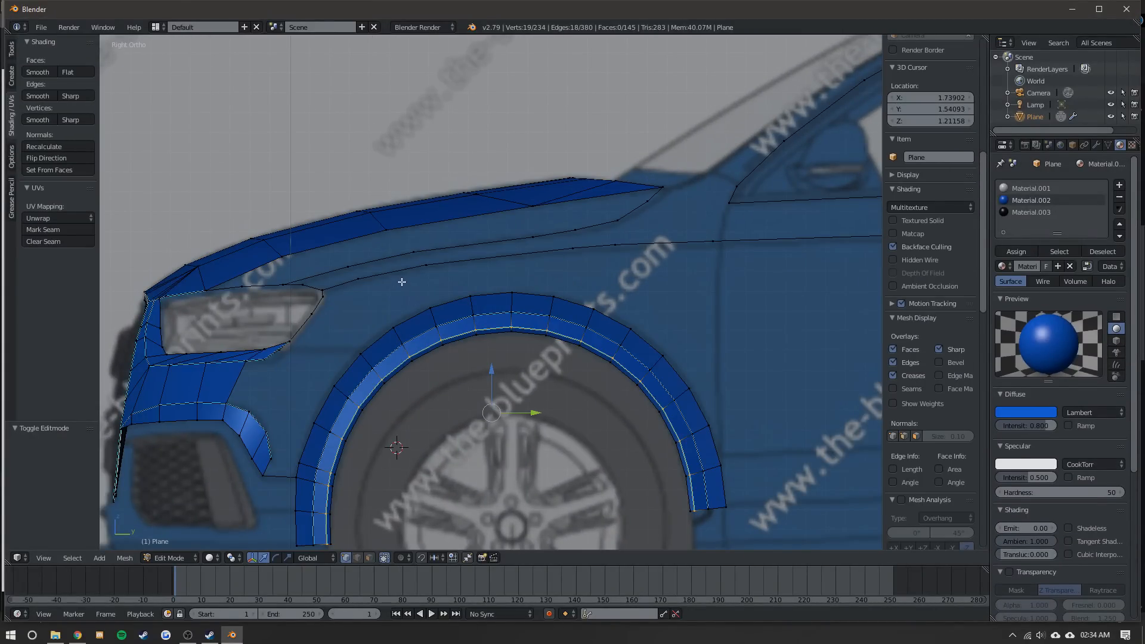
pyautogui.hotkey('ctrl', 'r')
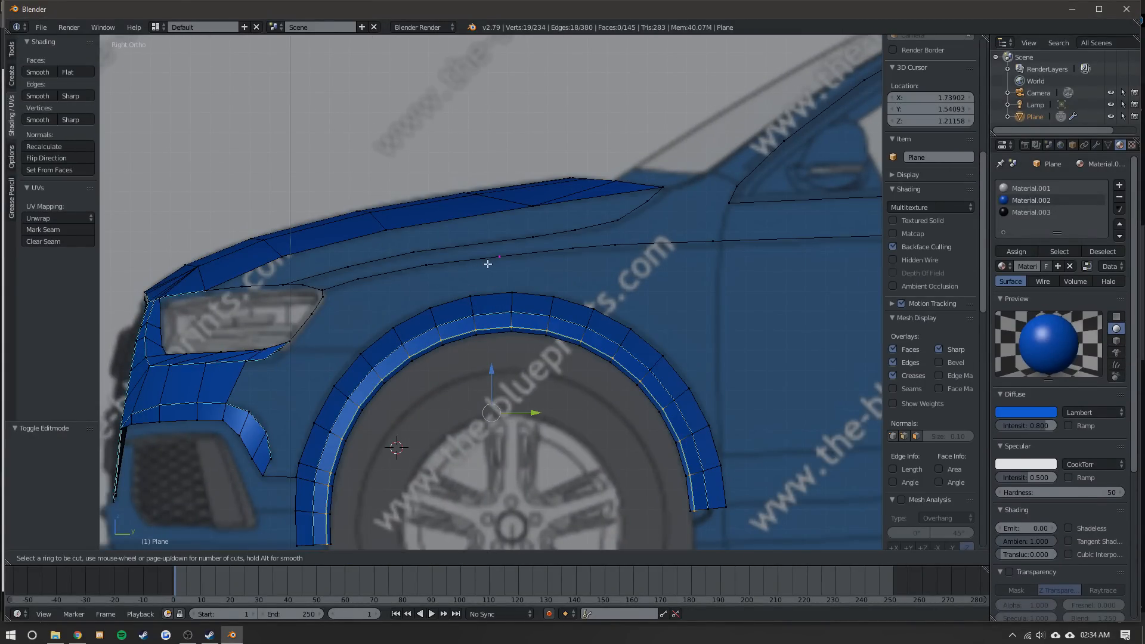
pyautogui.click(487, 263)
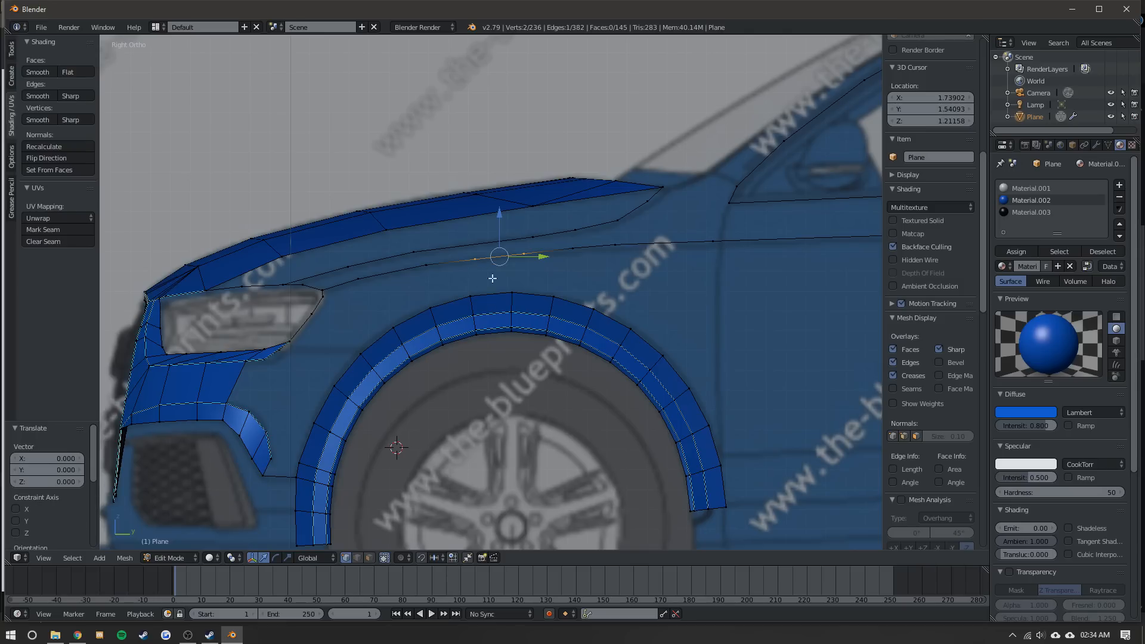
pyautogui.hotkey('shift', 'v')
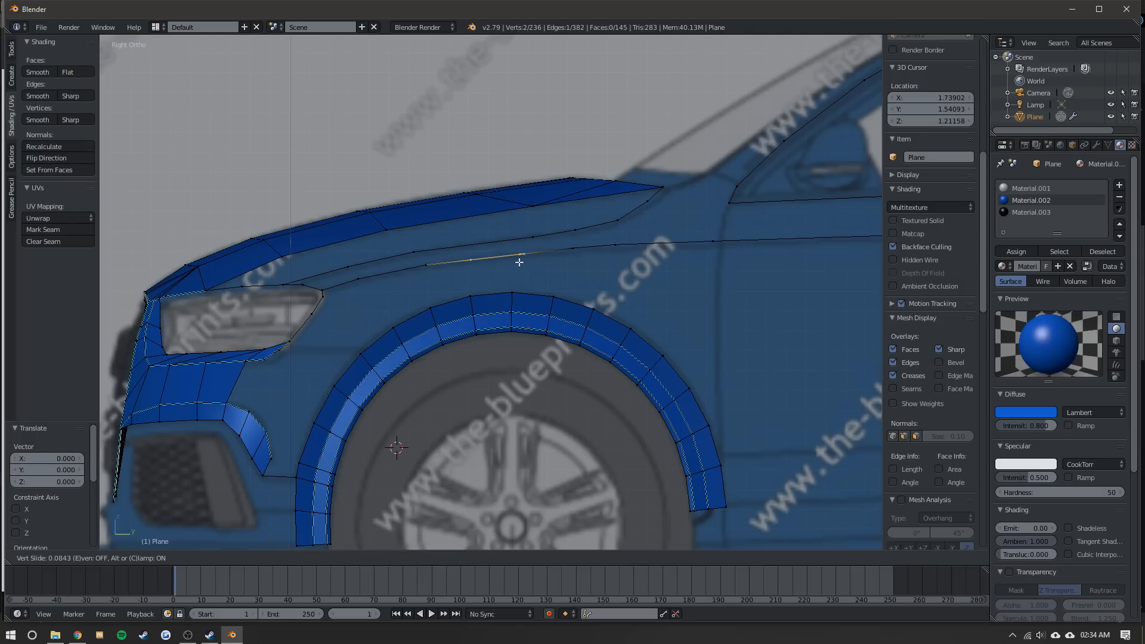
pyautogui.click(517, 263)
pyautogui.press('a')
# - Fill four faces between the fender line and the outer edge of the arch around its crown
pyautogui.rightClick(469, 261)
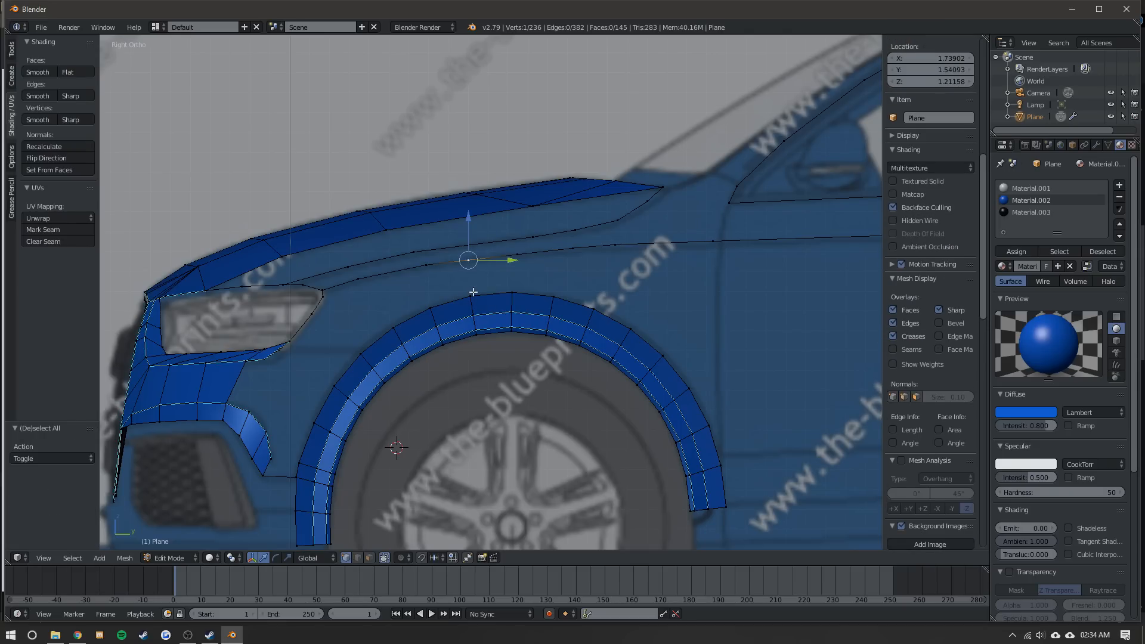
pyautogui.keyDown('shift'); pyautogui.rightClick(471, 294); pyautogui.keyUp('shift')
pyautogui.keyDown('shift'); pyautogui.rightClick(516, 257); pyautogui.keyUp('shift')
pyautogui.keyDown('shift'); pyautogui.rightClick(513, 290); pyautogui.keyUp('shift')
pyautogui.press('f')
pyautogui.rightClick(513, 289)
pyautogui.keyDown('shift'); pyautogui.rightClick(519, 257); pyautogui.keyUp('shift')
pyautogui.press('f')
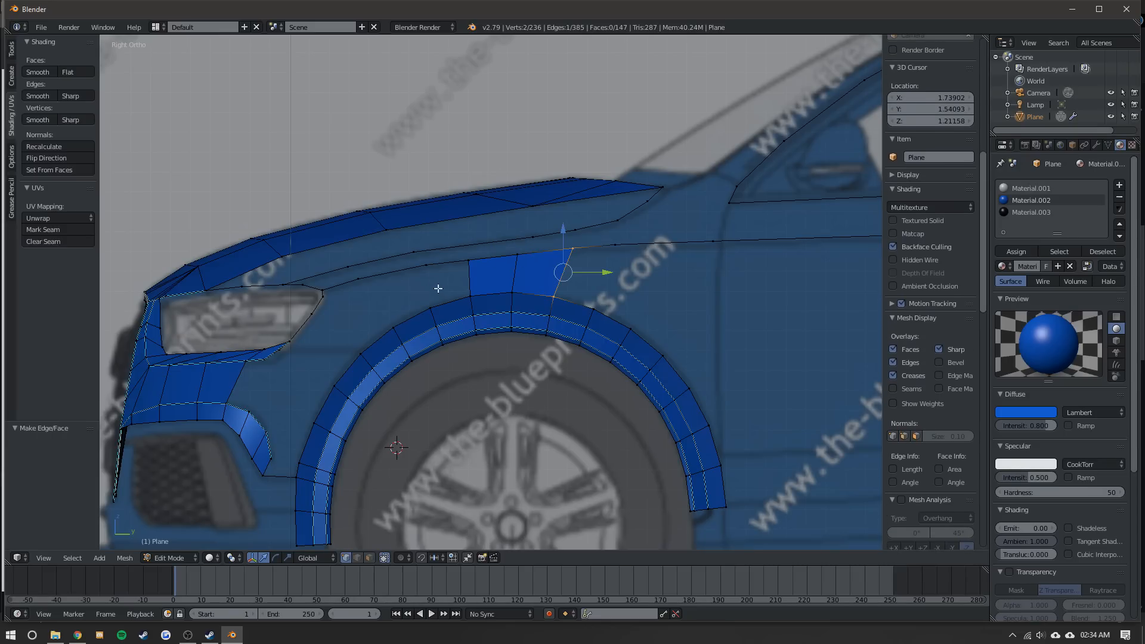
pyautogui.press('f')
pyautogui.press('f')
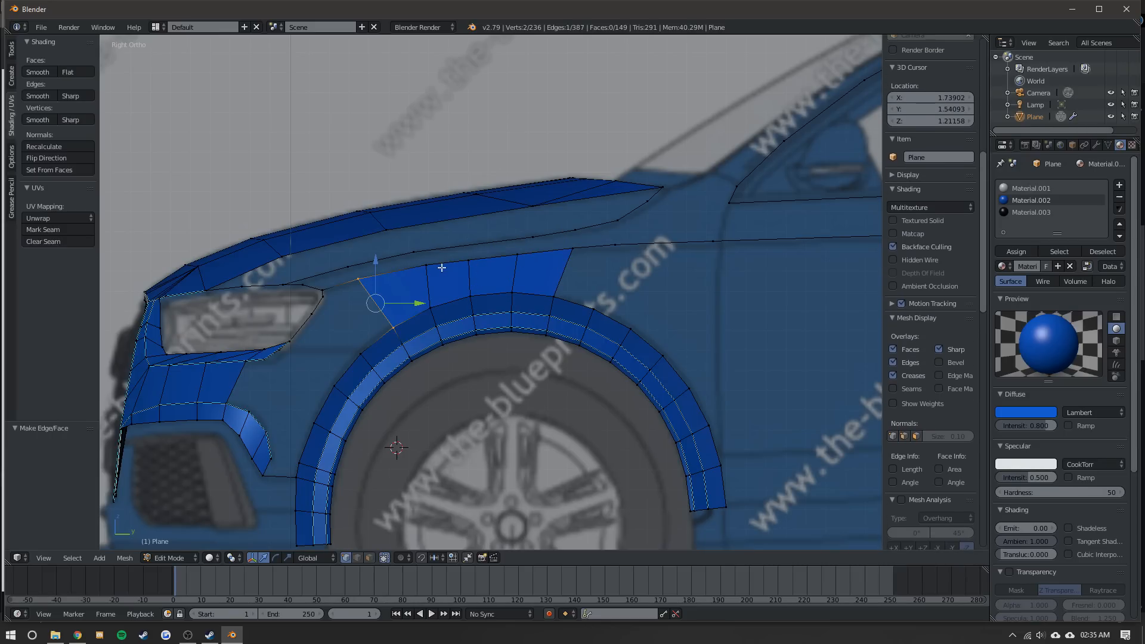
# - Fill three more faces from the fender line and the headlight's rear edge to the front of the arch
pyautogui.rightClick(352, 286)
pyautogui.keyDown('shift'); pyautogui.rightClick(398, 321); pyautogui.keyUp('shift')
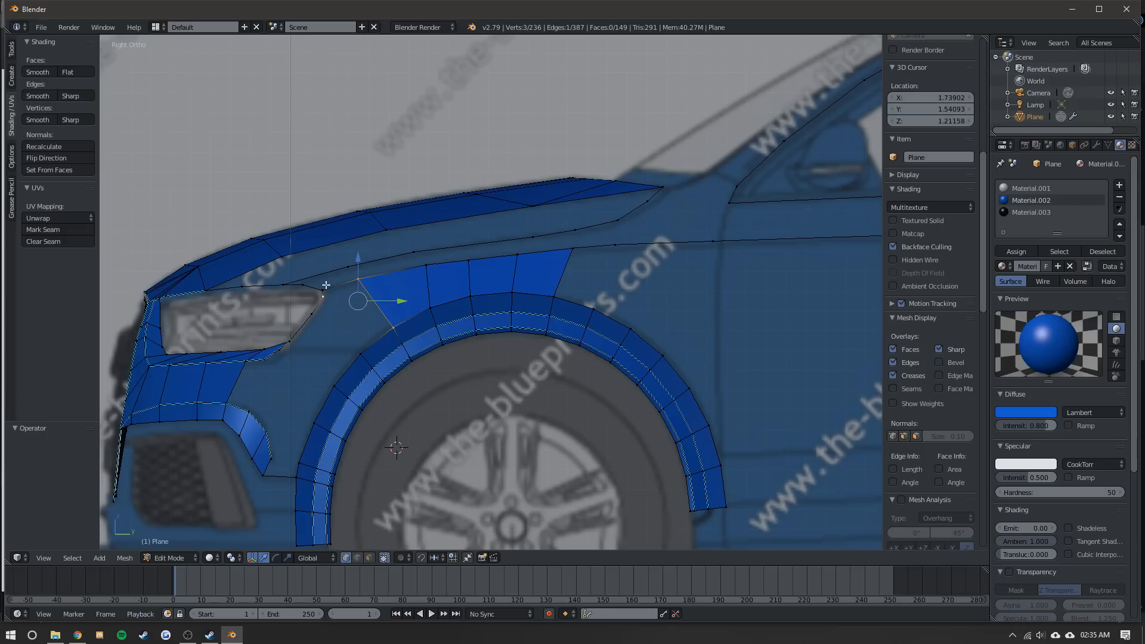
pyautogui.press('f')
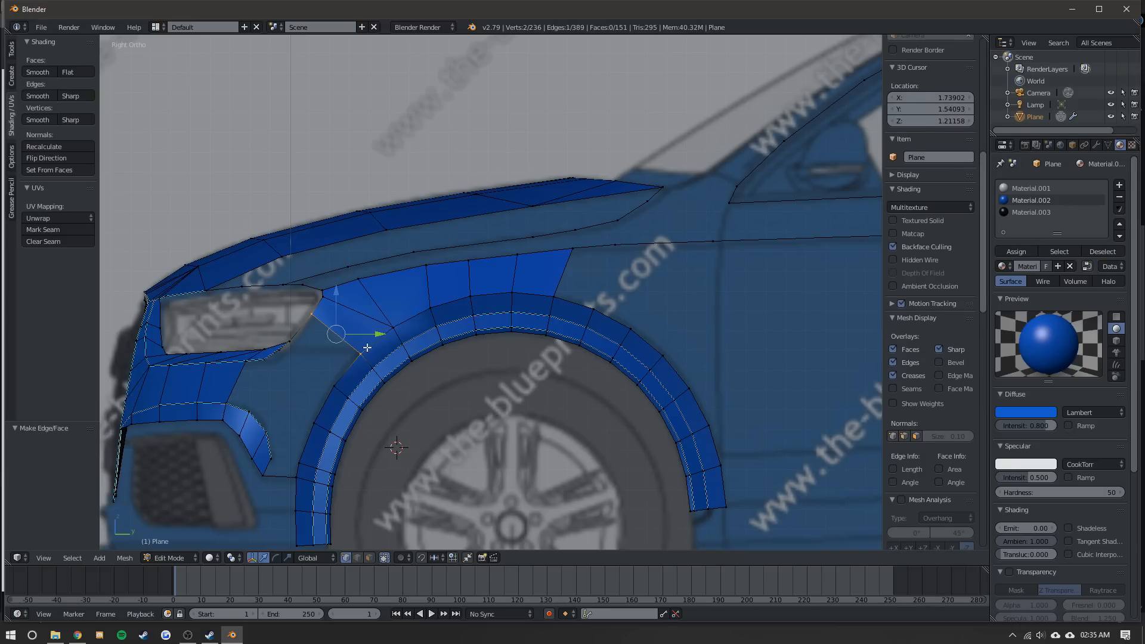
pyautogui.rightClick(344, 354)
pyautogui.keyDown('shift'); pyautogui.rightClick(311, 314); pyautogui.keyUp('shift')
pyautogui.press('f')
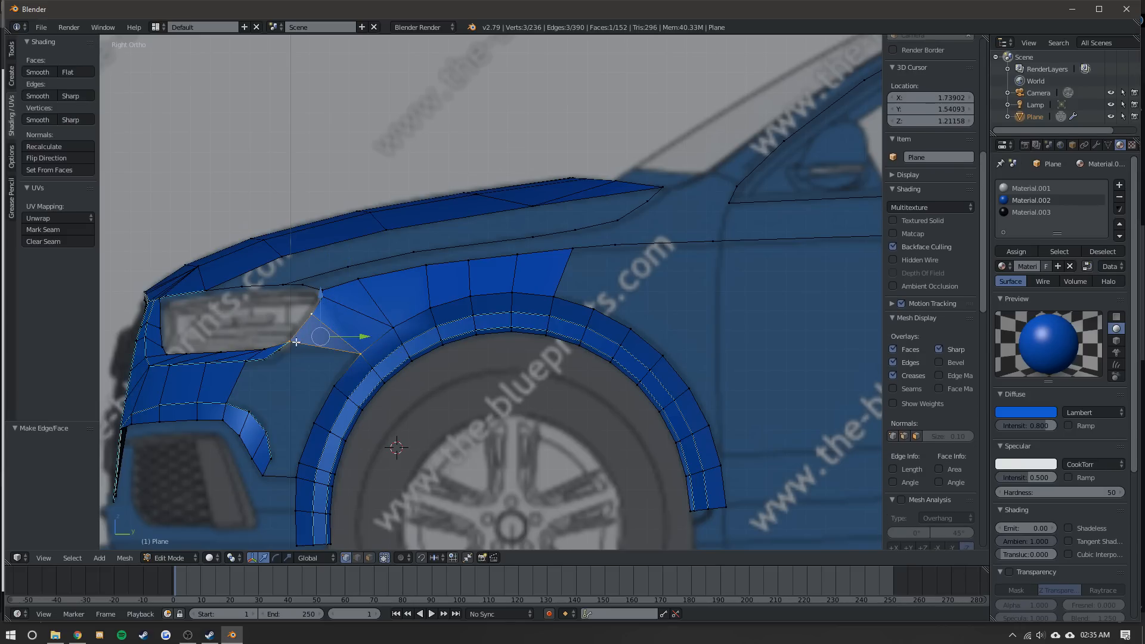
# - Fill three faces joining the headlight's lower rear corner and the bumper panel to the arch's front edge
pyautogui.scroll(2, 298, 340)
pyautogui.scroll(3, 481, 308)
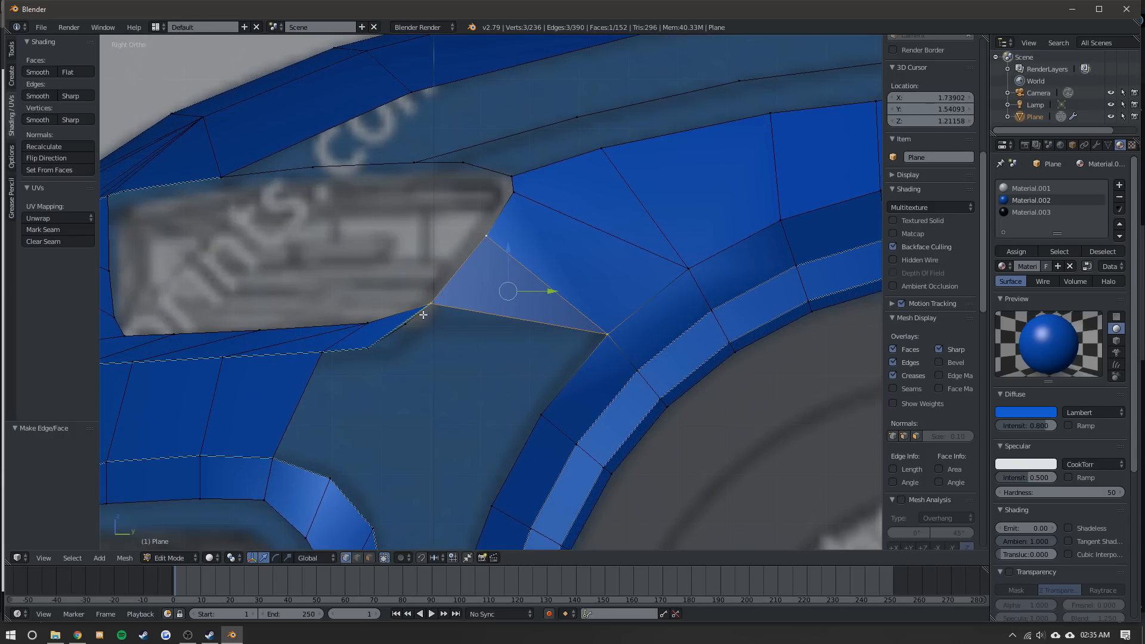
pyautogui.scroll(-5, 528, 338)
pyautogui.scroll(2, 536, 289)
pyautogui.press('Tab')
pyautogui.press('Tab')
pyautogui.rightClick(379, 269)
pyautogui.keyDown('shift'); pyautogui.rightClick(415, 244); pyautogui.keyUp('shift')
pyautogui.press('f')
pyautogui.rightClick(475, 305)
pyautogui.keyDown('shift'); pyautogui.rightClick(388, 272); pyautogui.keyUp('shift')
pyautogui.rightClick(359, 341)
pyautogui.keyDown('shift'); pyautogui.rightClick(382, 273); pyautogui.keyUp('shift')
pyautogui.keyDown('shift'); pyautogui.rightClick(326, 332); pyautogui.keyUp('shift')
pyautogui.keyDown('shift'); pyautogui.rightClick(354, 283); pyautogui.keyUp('shift')
pyautogui.press('f')
pyautogui.rightClick(388, 270)
pyautogui.keyDown('shift'); pyautogui.rightClick(365, 351); pyautogui.keyUp('shift')
pyautogui.press('f')
# - Fill the remaining three faces between the bumper's curved lower corner and the lower front edge of the arch
pyautogui.rightClick(451, 360)
pyautogui.keyDown('shift'); pyautogui.rightClick(358, 344); pyautogui.keyUp('shift')
pyautogui.keyDown('shift'); pyautogui.rightClick(382, 373); pyautogui.keyUp('shift')
pyautogui.press('f')
pyautogui.rightClick(429, 417)
pyautogui.keyDown('shift'); pyautogui.rightClick(382, 373); pyautogui.keyUp('shift')
pyautogui.keyDown('shift'); pyautogui.rightClick(389, 411); pyautogui.keyUp('shift')
pyautogui.press('f')
pyautogui.rightClick(432, 422)
pyautogui.keyDown('shift'); pyautogui.rightClick(389, 412); pyautogui.keyUp('shift')
pyautogui.keyDown('shift'); pyautogui.rightClick(425, 440); pyautogui.keyUp('shift')
pyautogui.keyDown('shift'); pyautogui.rightClick(379, 438); pyautogui.keyUp('shift')
pyautogui.press('f')
# - Try to select the edge path at the bumper's lower corner and mark it sharp
pyautogui.press('Tab')
pyautogui.moveTo(416, 410); pyautogui.dragTo(461, 417, button='middle')
pyautogui.press('Tab')
pyautogui.rightClick(390, 409)
pyautogui.moveTo(422, 419); pyautogui.dragTo(428, 417)
pyautogui.moveTo(428, 417); pyautogui.dragTo(398, 402, button='middle')
pyautogui.keyDown('ctrl'); pyautogui.rightClick(399, 403); pyautogui.keyUp('ctrl')
pyautogui.hotkey('ctrl', 'e')
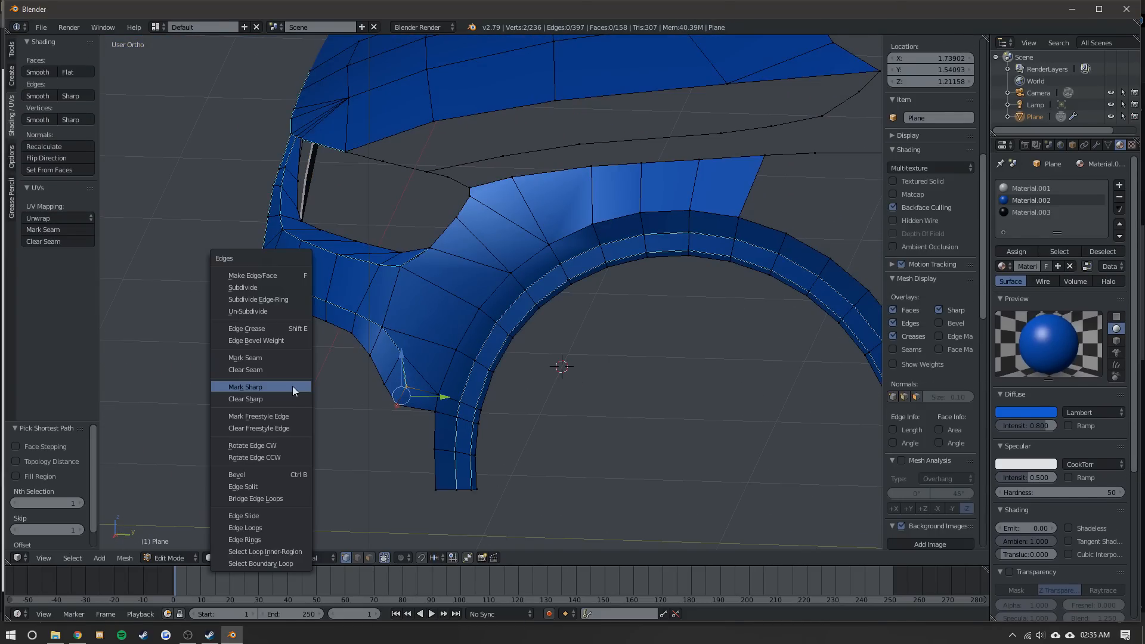
# - Examine the bumper's lower corner point close up in wireframe for overlapping vertices
pyautogui.keyDown('shift'); pyautogui.moveTo(432, 361); pyautogui.dragTo(564, 299, button='middle'); pyautogui.keyUp('shift')
pyautogui.scroll(4, 501, 292)
pyautogui.press('a')
pyautogui.rightClick(443, 396)
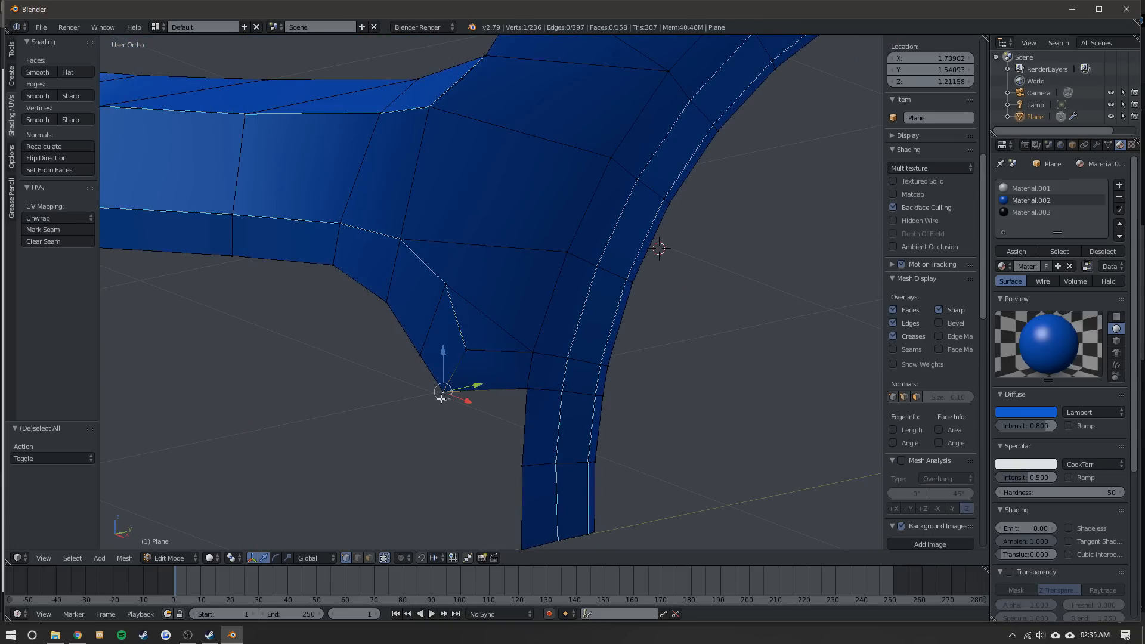
pyautogui.press('a')
pyautogui.keyDown('shift'); pyautogui.moveTo(438, 391); pyautogui.dragTo(488, 280, button='middle'); pyautogui.keyUp('shift')
pyautogui.scroll(4, 499, 269)
pyautogui.press('z')
pyautogui.rightClick(499, 275)
pyautogui.keyDown('shift'); pyautogui.rightClick(498, 274); pyautogui.keyUp('shift')
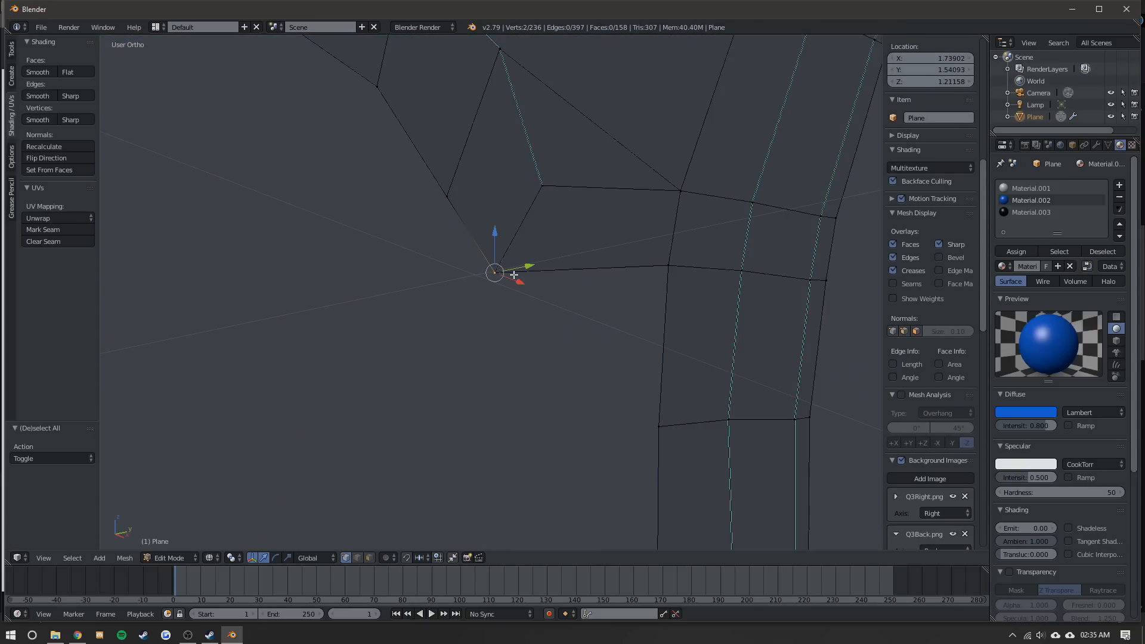
pyautogui.scroll(10, 511, 281)
pyautogui.keyDown('shift'); pyautogui.moveTo(529, 224); pyautogui.dragTo(503, 337, button='middle'); pyautogui.keyUp('shift')
pyautogui.scroll(5, 503, 338)
pyautogui.rightClick(416, 273)
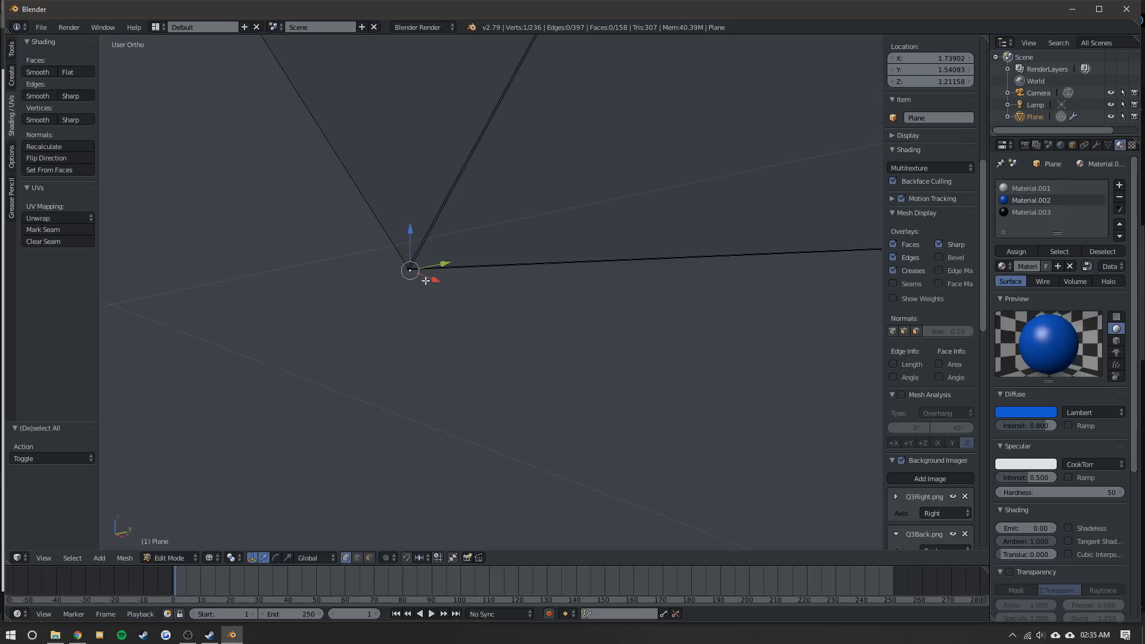
pyautogui.moveTo(430, 280); pyautogui.dragTo(428, 279)
pyautogui.scroll(-5, 473, 324)
pyautogui.press('a')
pyautogui.scroll(-3, 496, 330)
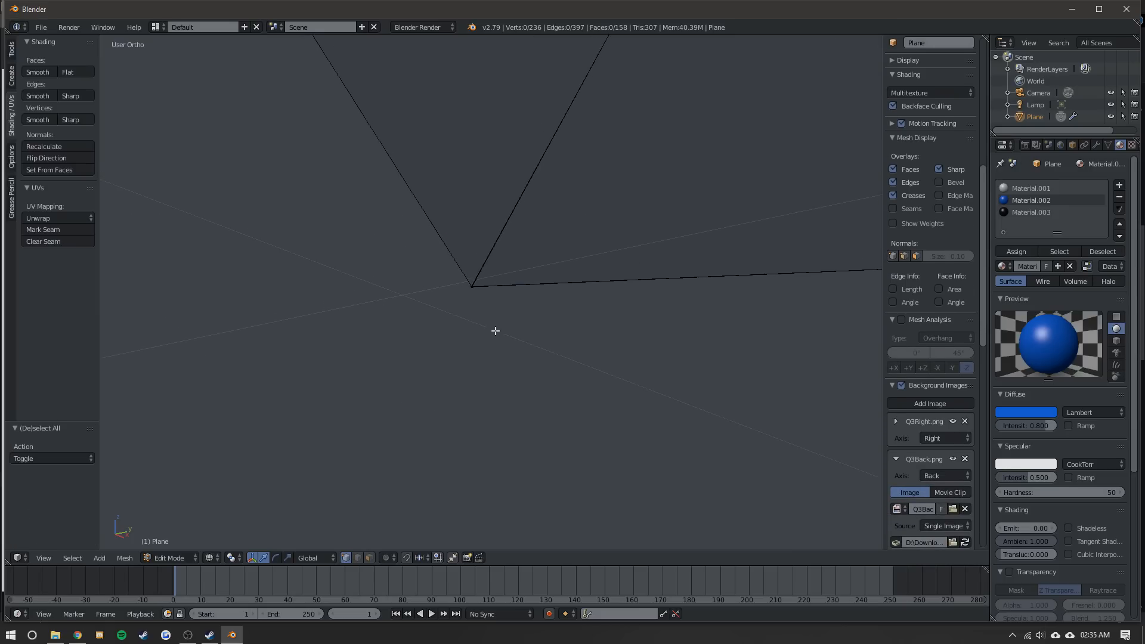
# - Select the whole mesh and remove its duplicate vertices
pyautogui.press('a')
pyautogui.scroll(-4, 505, 321)
pyautogui.scroll(-8, 505, 321)
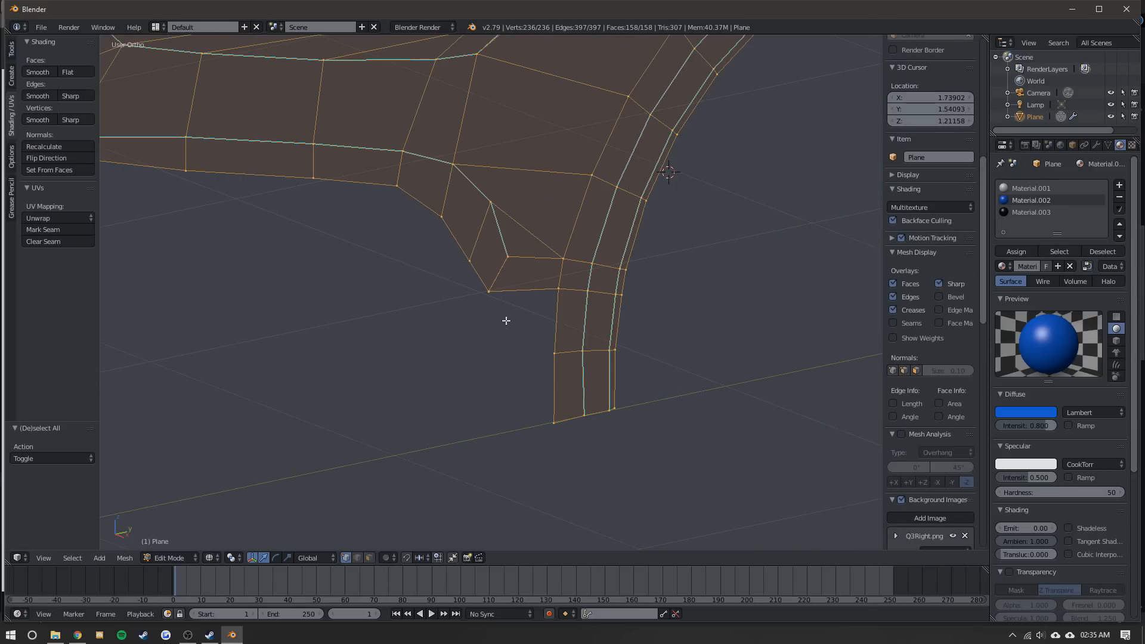
pyautogui.press('w')
pyautogui.click(363, 316)
# - Merge the vertices still stacked at the bumper's lower corner point into one
pyautogui.scroll(4, 482, 317)
pyautogui.scroll(4, 483, 317)
pyautogui.rightClick(490, 306)
pyautogui.press('g')
pyautogui.click(474, 293)
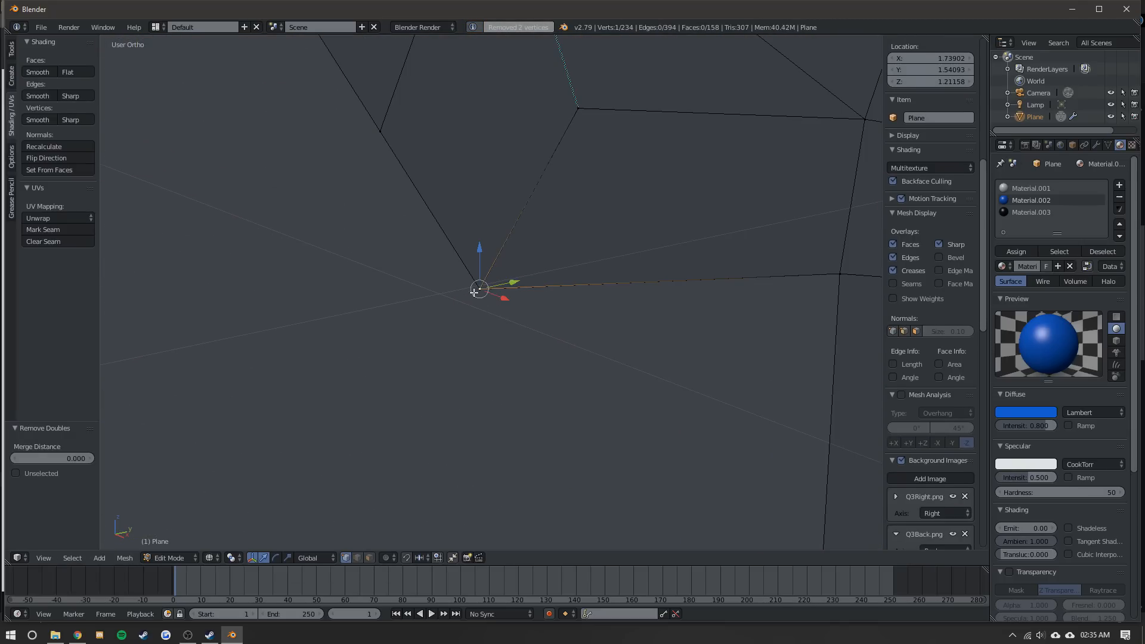
pyautogui.press('z')
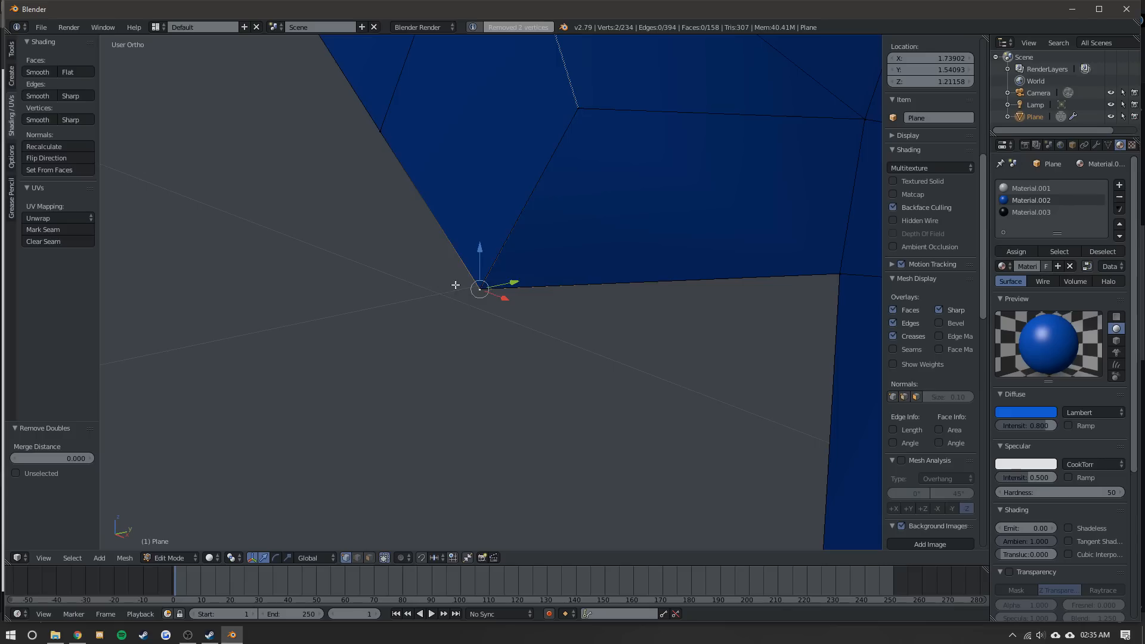
pyautogui.press('b')
pyautogui.moveTo(552, 332); pyautogui.dragTo(434, 235)
pyautogui.hotkey('alt', 'm')
pyautogui.click(368, 311)
pyautogui.press('Tab')
pyautogui.press('Tab')
pyautogui.scroll(-5, 506, 312)
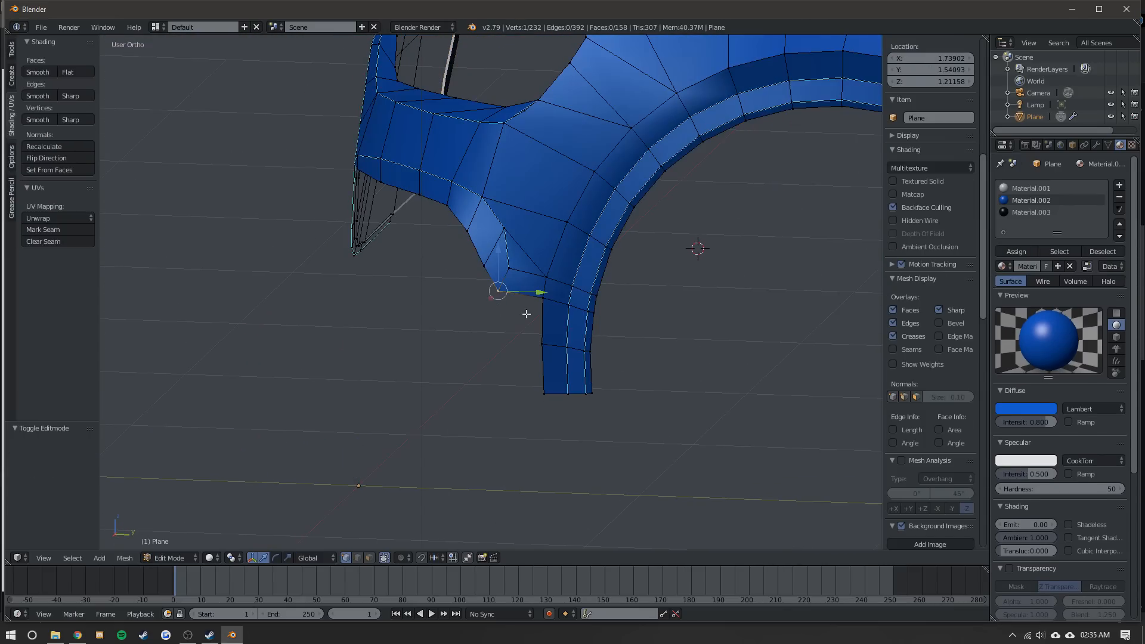
# - Select the arch strip's outer edge loop from the front foot to the rear foot and mark it sharp
pyautogui.moveTo(526, 313); pyautogui.dragTo(513, 377, button='middle')
pyautogui.keyDown('ctrl'); pyautogui.rightClick(536, 278); pyautogui.keyUp('ctrl')
pyautogui.keyDown('shift'); pyautogui.moveTo(591, 258); pyautogui.dragTo(472, 373, button='middle'); pyautogui.keyUp('shift')
pyautogui.keyDown('ctrl'); pyautogui.rightClick(529, 232); pyautogui.keyUp('ctrl')
pyautogui.keyDown('ctrl'); pyautogui.rightClick(618, 211); pyautogui.keyUp('ctrl')
pyautogui.keyDown('shift'); pyautogui.moveTo(687, 217); pyautogui.dragTo(508, 215, button='middle'); pyautogui.keyUp('shift')
pyautogui.keyDown('ctrl'); pyautogui.rightClick(616, 246); pyautogui.keyUp('ctrl')
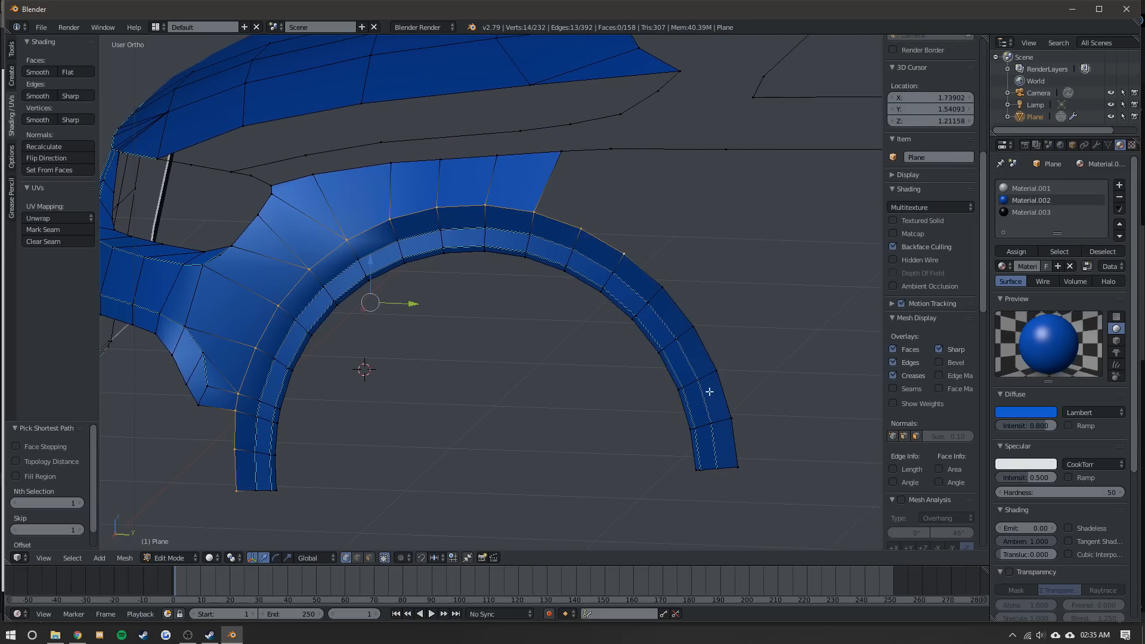
pyautogui.hotkey('ctrl', 'e')
pyautogui.click(331, 358)
# - Join the arch panel's upper edge to the fender line above it at the front and start filling faces between them
pyautogui.press('Tab')
pyautogui.moveTo(370, 265); pyautogui.dragTo(456, 290, button='middle')
pyautogui.scroll(3, 456, 284)
pyautogui.press('Tab')
pyautogui.scroll(3, 459, 204)
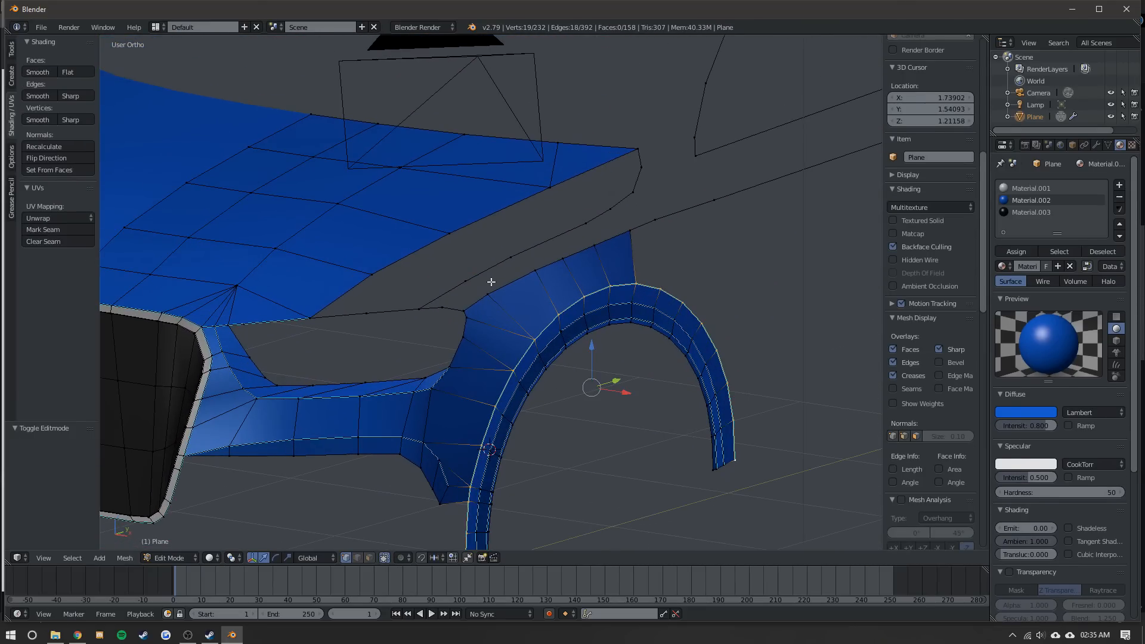
pyautogui.press('f')
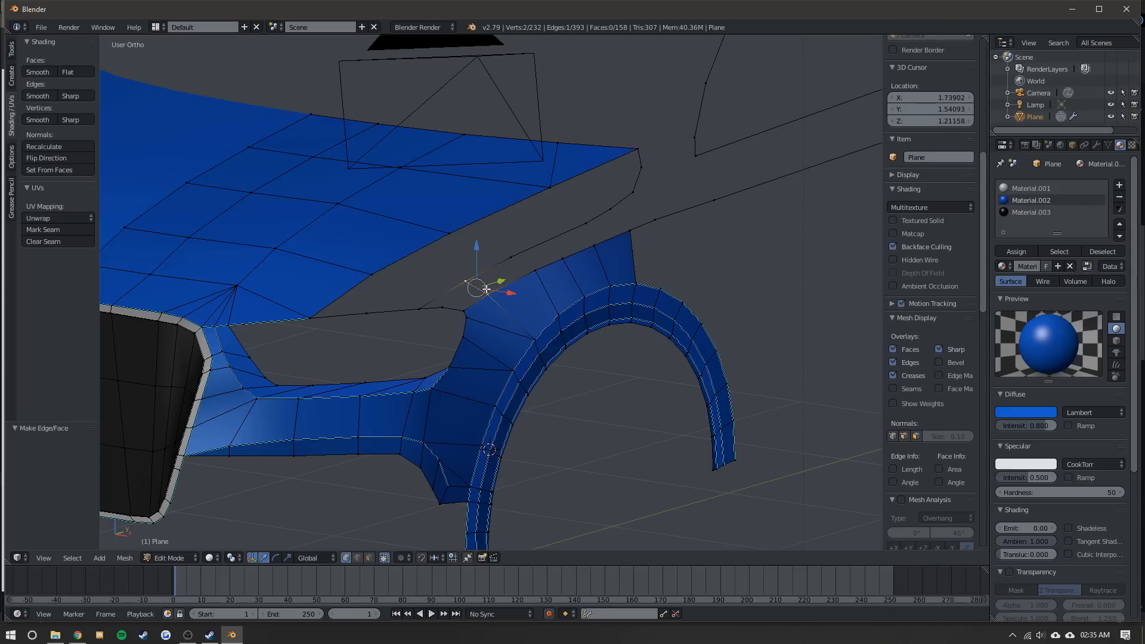
pyautogui.press('f')
pyautogui.rightClick(534, 268)
pyautogui.keyDown('shift'); pyautogui.rightClick(514, 255); pyautogui.keyUp('shift')
pyautogui.press('f')
pyautogui.press('f')
pyautogui.hotkey('ctrl', 'z')
pyautogui.hotkey('ctrl', 'z')
# - Add a vertex on the upper fender line and fill the rest of the strip above the arch panel with faces
pyautogui.hotkey('ctrl', 'r')
pyautogui.click(548, 239)
pyautogui.press('a')
pyautogui.rightClick(548, 239)
pyautogui.keyDown('ctrl'); pyautogui.rightClick(567, 260); pyautogui.keyUp('ctrl')
pyautogui.press('f')
pyautogui.rightClick(566, 260)
pyautogui.keyDown('ctrl'); pyautogui.rightClick(553, 236); pyautogui.keyUp('ctrl')
pyautogui.press('f')
pyautogui.press('f')
pyautogui.press('f')
pyautogui.press('Tab')
pyautogui.press('Tab')
# - Cut one lengthwise edge loop through the new fender strip above the wheel arch
pyautogui.rightClick(473, 273)
pyautogui.keyDown('shift'); pyautogui.rightClick(489, 294); pyautogui.keyUp('shift')
pyautogui.scroll(3, 434, 312)
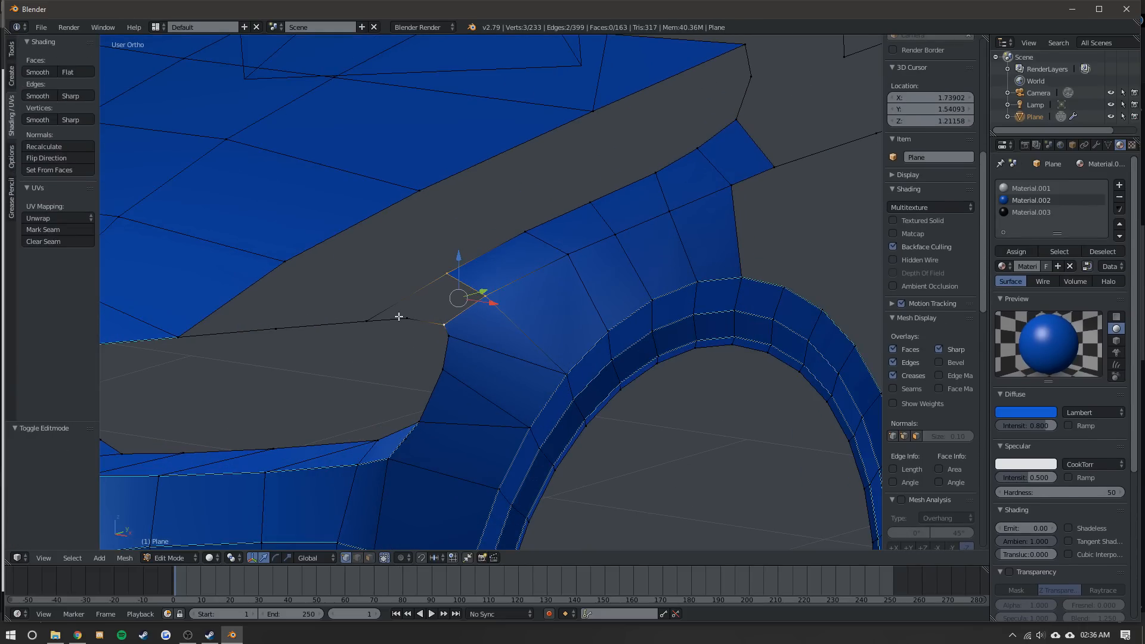
pyautogui.hotkey('ctrl', 'r')
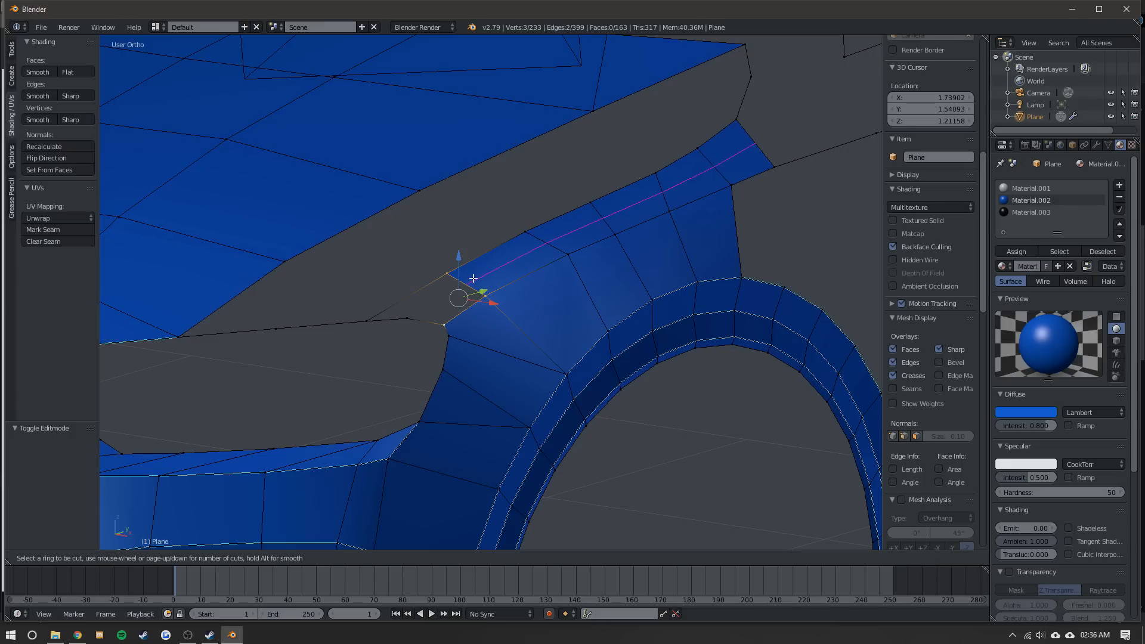
pyautogui.doubleClick(473, 278)
pyautogui.press('a')
# - Fill the gap between the fender strip's front end and the headlight's upper corner with two faces
pyautogui.rightClick(467, 280)
pyautogui.keyDown('ctrl'); pyautogui.rightClick(409, 316); pyautogui.keyUp('ctrl')
pyautogui.press('f')
pyautogui.rightClick(407, 317)
pyautogui.keyDown('ctrl'); pyautogui.rightClick(469, 282); pyautogui.keyUp('ctrl')
pyautogui.press('f')
pyautogui.press('Tab')
pyautogui.press('Tab')
# - Select the shoulder line from the headlight corner along the fender to its rear end and mark it sharp
pyautogui.rightClick(442, 325)
pyautogui.scroll(-6, 734, 189)
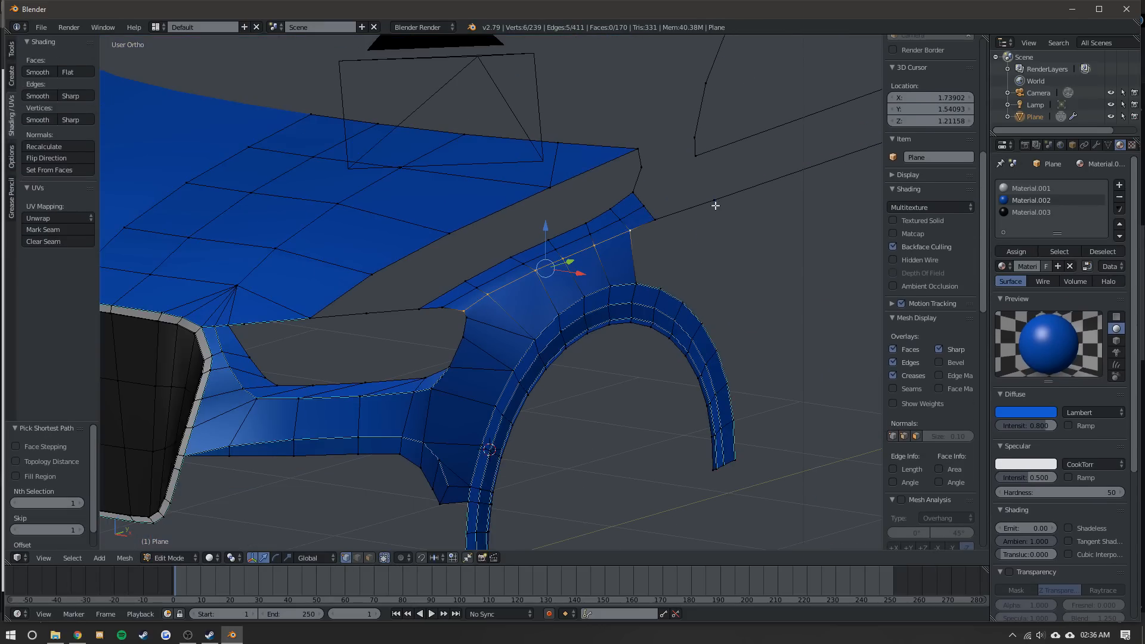
pyautogui.keyDown('ctrl'); pyautogui.rightClick(551, 276); pyautogui.keyUp('ctrl')
pyautogui.keyDown('ctrl'); pyautogui.rightClick(780, 193); pyautogui.keyUp('ctrl')
pyautogui.hotkey('ctrl', 'e')
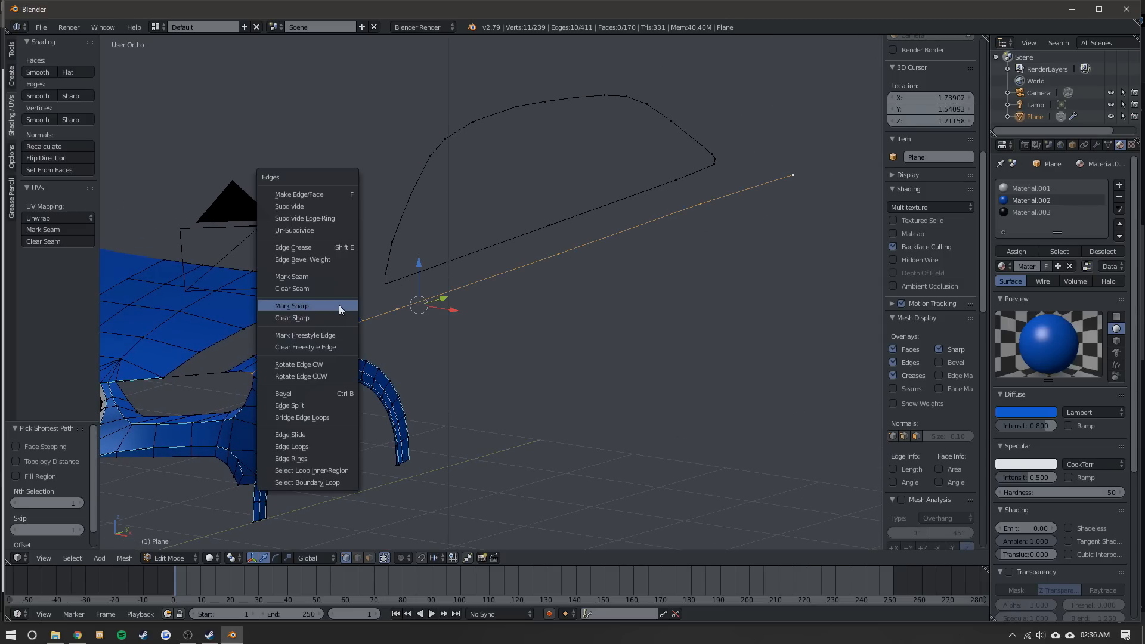
pyautogui.click(332, 305)
pyautogui.keyDown('shift'); pyautogui.moveTo(332, 305); pyautogui.dragTo(566, 256, button='middle'); pyautogui.keyUp('shift')
pyautogui.scroll(4, 566, 256)
pyautogui.press('Tab')
pyautogui.press('Tab')
# - Mark the fender strip's upper edge sharp from the headlight up to the hood's rear corner
pyautogui.rightClick(446, 351)
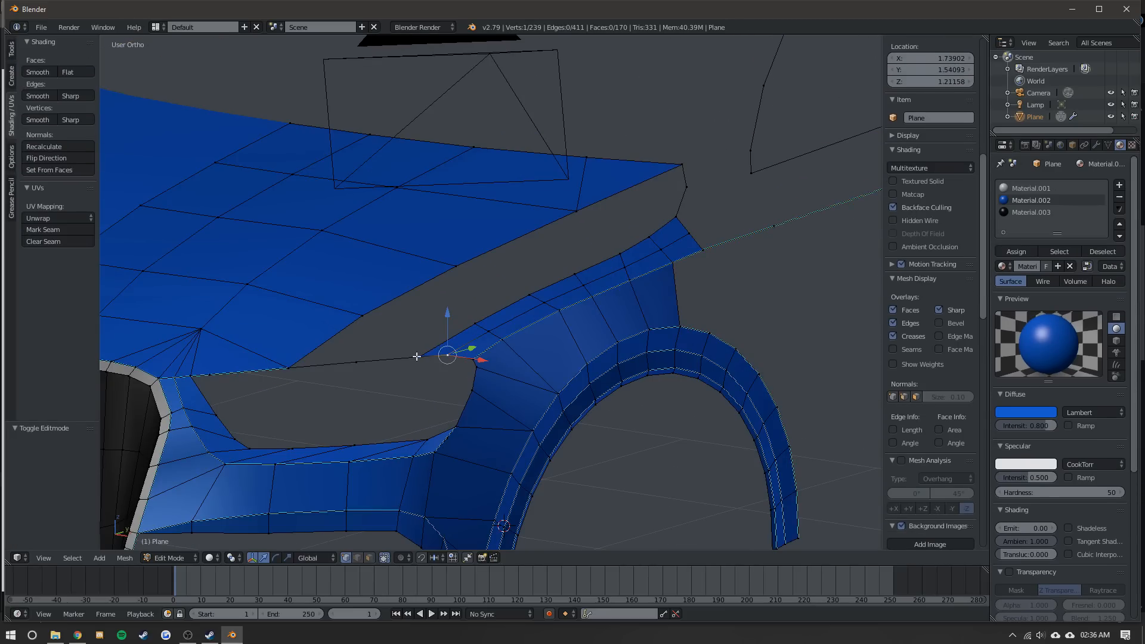
pyautogui.keyDown('ctrl'); pyautogui.rightClick(682, 164); pyautogui.keyUp('ctrl')
pyautogui.hotkey('ctrl', 'e')
pyautogui.click(350, 290)
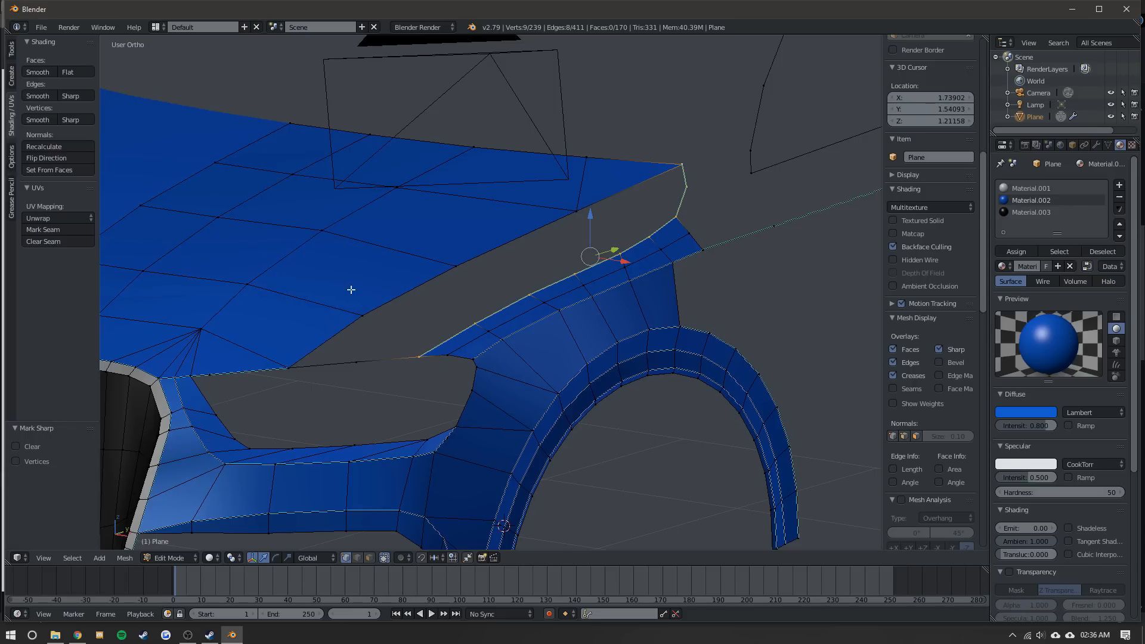
# - Mark the hood's side edge sharp from the headlight to its rear corner
pyautogui.rightClick(307, 364)
pyautogui.keyDown('ctrl'); pyautogui.rightClick(680, 162); pyautogui.keyUp('ctrl')
pyautogui.hotkey('ctrl', 'e')
pyautogui.click(358, 248)
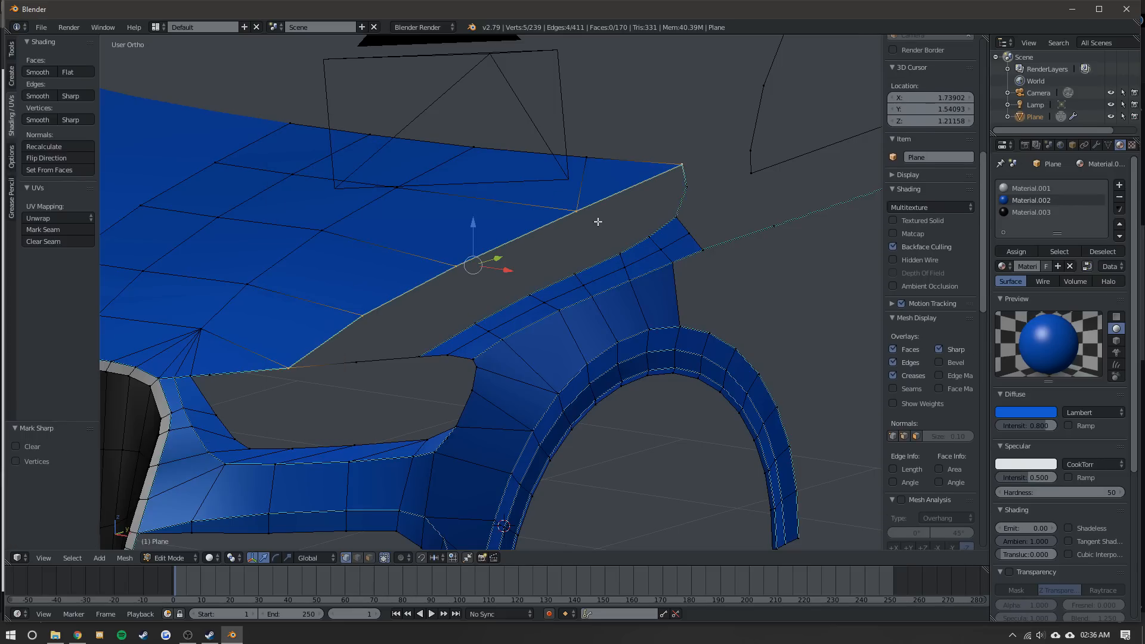
# - Add a vertex on the rear segment of the hood's side edge and fill the first face across to the fender strip
pyautogui.rightClick(598, 221)
pyautogui.rightClick(647, 232)
pyautogui.scroll(1, 662, 229)
pyautogui.hotkey('ctrl', 'r')
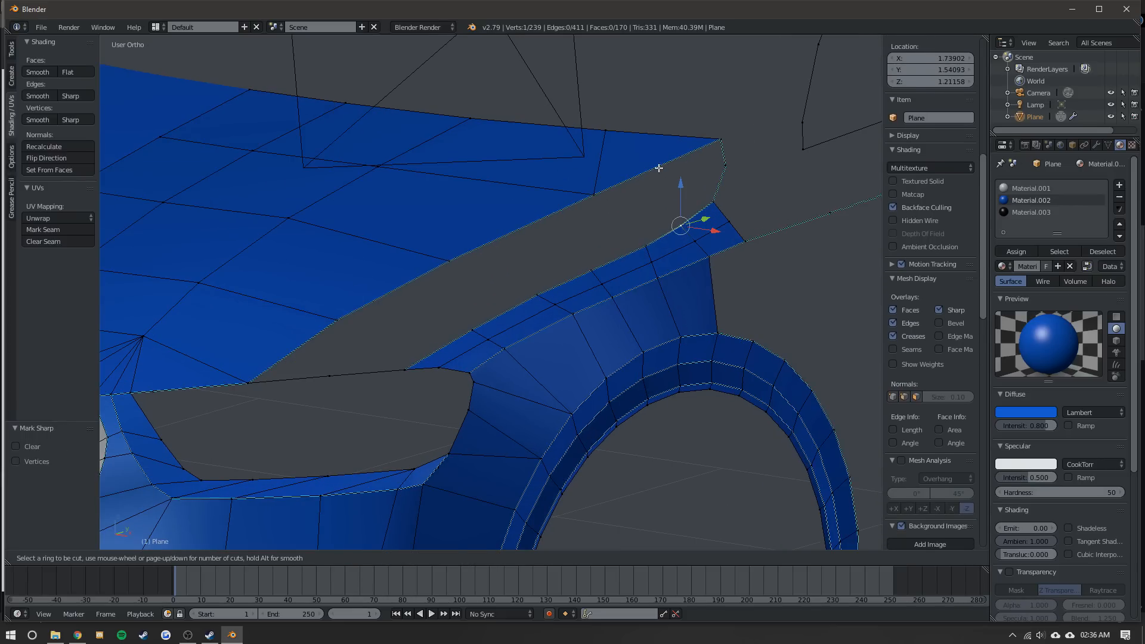
pyautogui.click(659, 171)
pyautogui.rightClick(663, 179)
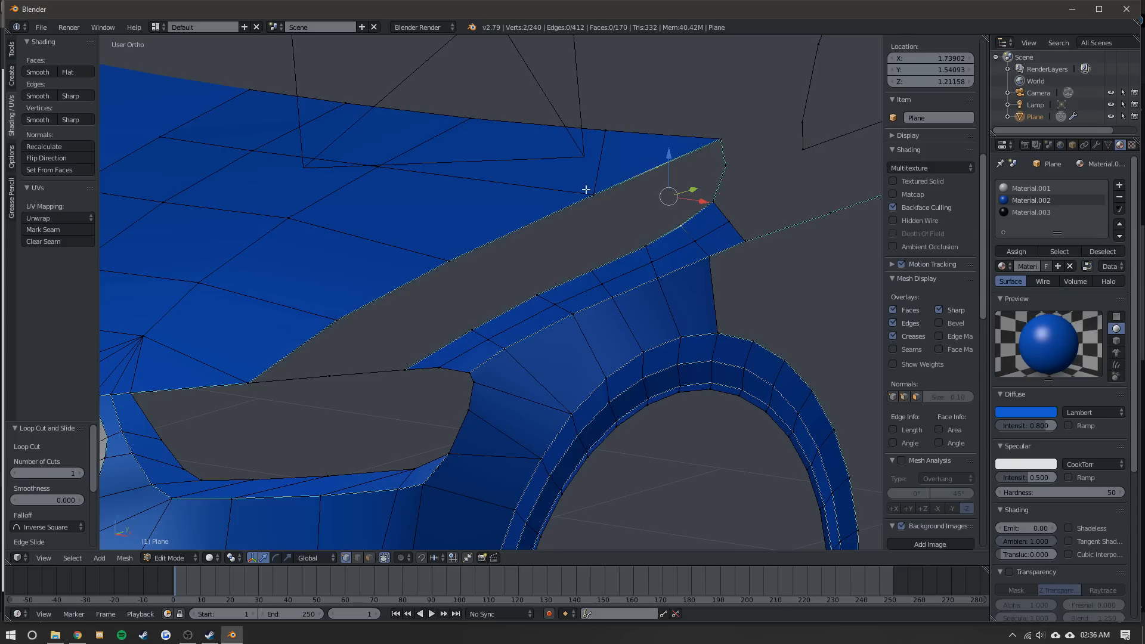
pyautogui.press('f')
pyautogui.press('f')
# - Cut an extra edge loop across the hood to match the fender's vertices and fill the next faces between hood and fender
pyautogui.hotkey('ctrl', 'r')
pyautogui.click(485, 230)
pyautogui.rightClick(486, 230)
pyautogui.press('a')
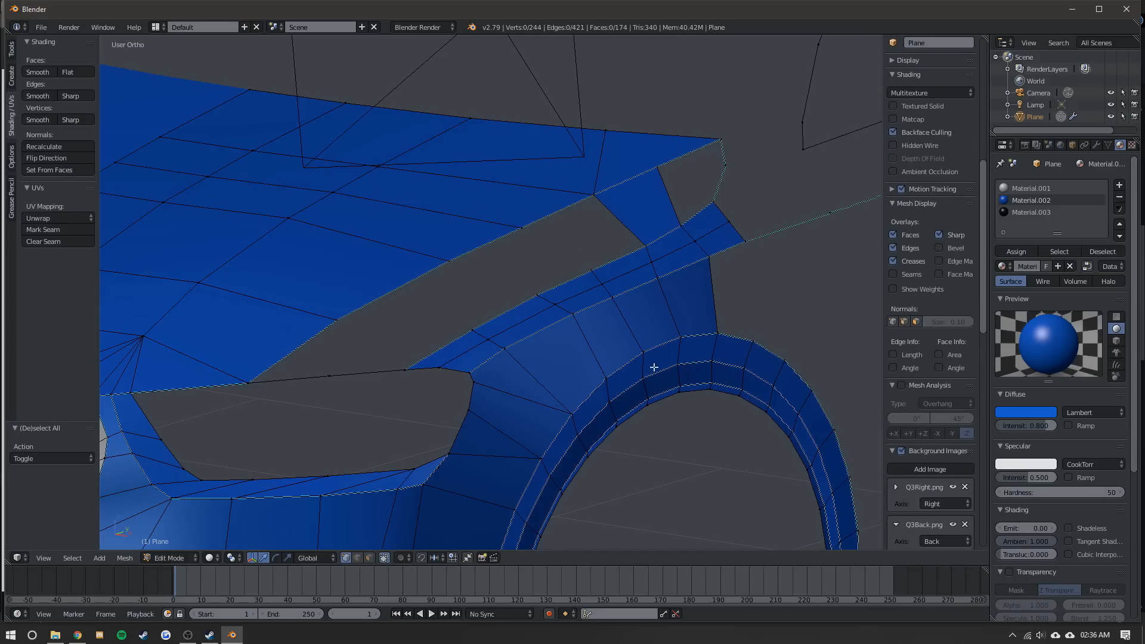
pyautogui.moveTo(650, 376); pyautogui.dragTo(572, 309, button='middle')
pyautogui.rightClick(602, 264)
pyautogui.keyDown('ctrl'); pyautogui.rightClick(566, 201); pyautogui.keyUp('ctrl')
pyautogui.press('f')
pyautogui.rightClick(567, 201)
pyautogui.keyDown('ctrl'); pyautogui.rightClick(602, 259); pyautogui.keyUp('ctrl')
pyautogui.keyDown('ctrl'); pyautogui.rightClick(520, 268); pyautogui.keyUp('ctrl')
pyautogui.press('f')
# - Fill the remaining front part of the hood-to-fender gap with faces down to the headlight's upper edge
pyautogui.rightClick(459, 221)
pyautogui.keyDown('ctrl'); pyautogui.rightClick(519, 279); pyautogui.keyUp('ctrl')
pyautogui.press('f')
pyautogui.rightClick(306, 260)
pyautogui.keyDown('ctrl'); pyautogui.rightClick(425, 304); pyautogui.keyUp('ctrl')
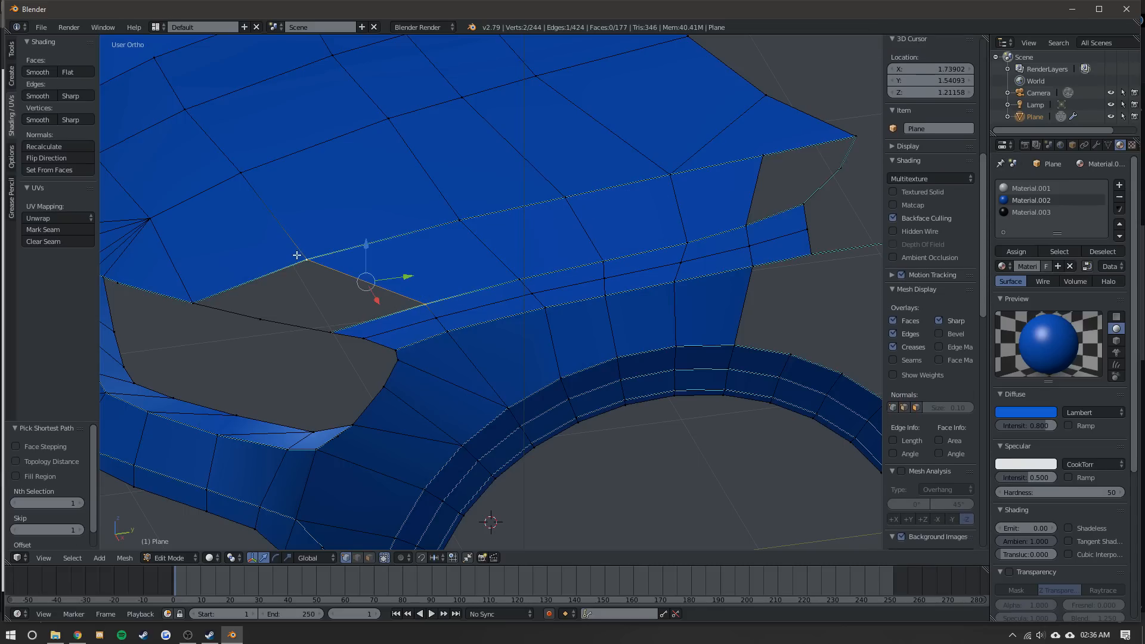
pyautogui.keyDown('ctrl'); pyautogui.rightClick(195, 305); pyautogui.keyUp('ctrl')
pyautogui.press('f')
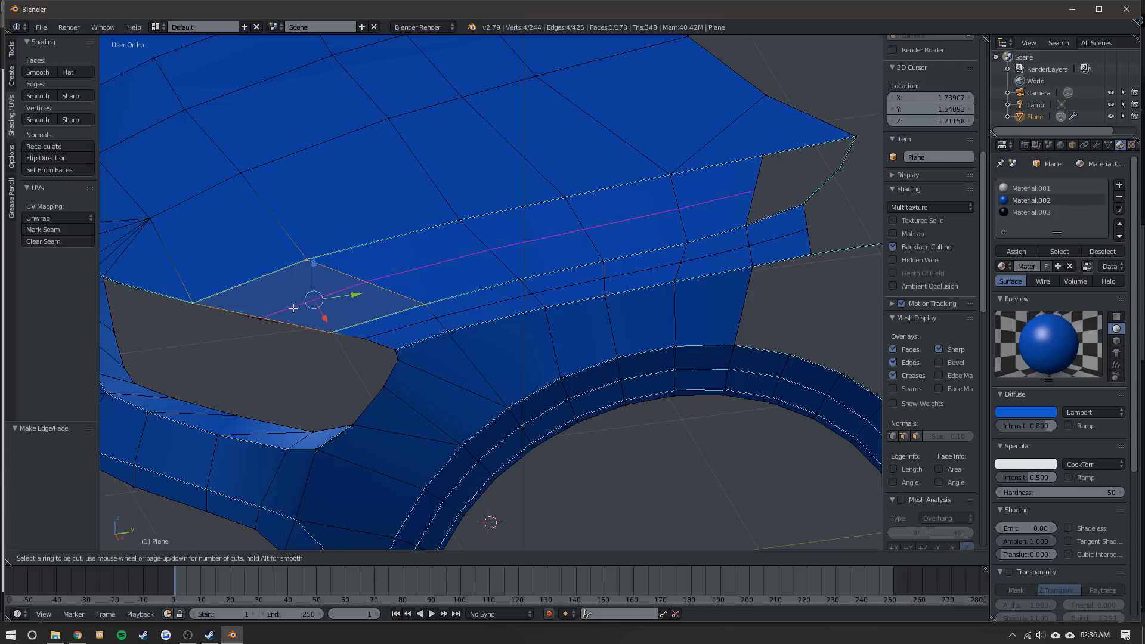
# - Cut a lengthwise edge loop through the hood-to-fender strip and merge its front end with the headlight edge vertex using At Last
pyautogui.hotkey('ctrl', 'r')
pyautogui.click(274, 310)
pyautogui.rightClick(257, 321)
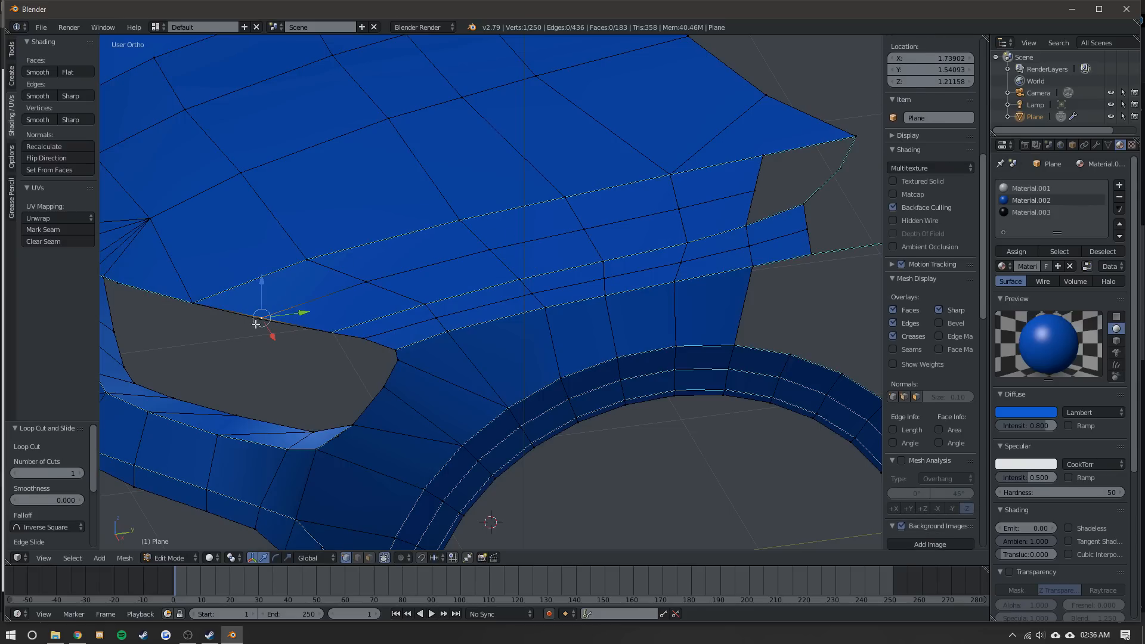
pyautogui.hotkey('alt', 'm')
pyautogui.click(216, 328)
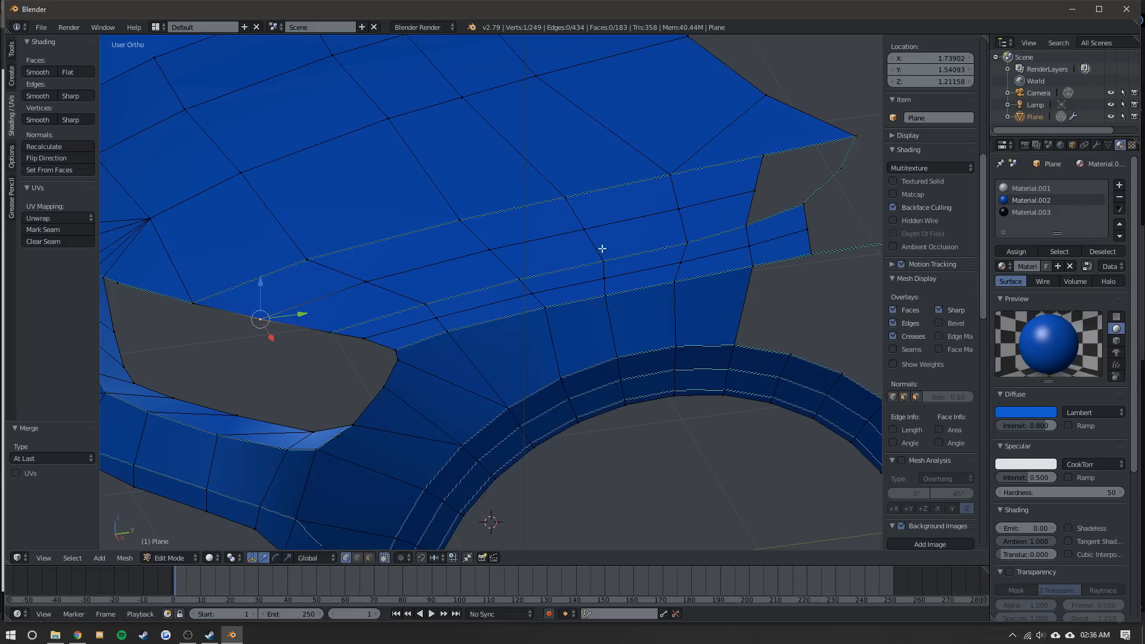
# - Mark the headlight opening's upper edge sharp as far as its outer corner
pyautogui.keyDown('ctrl'); pyautogui.rightClick(392, 351); pyautogui.keyUp('ctrl')
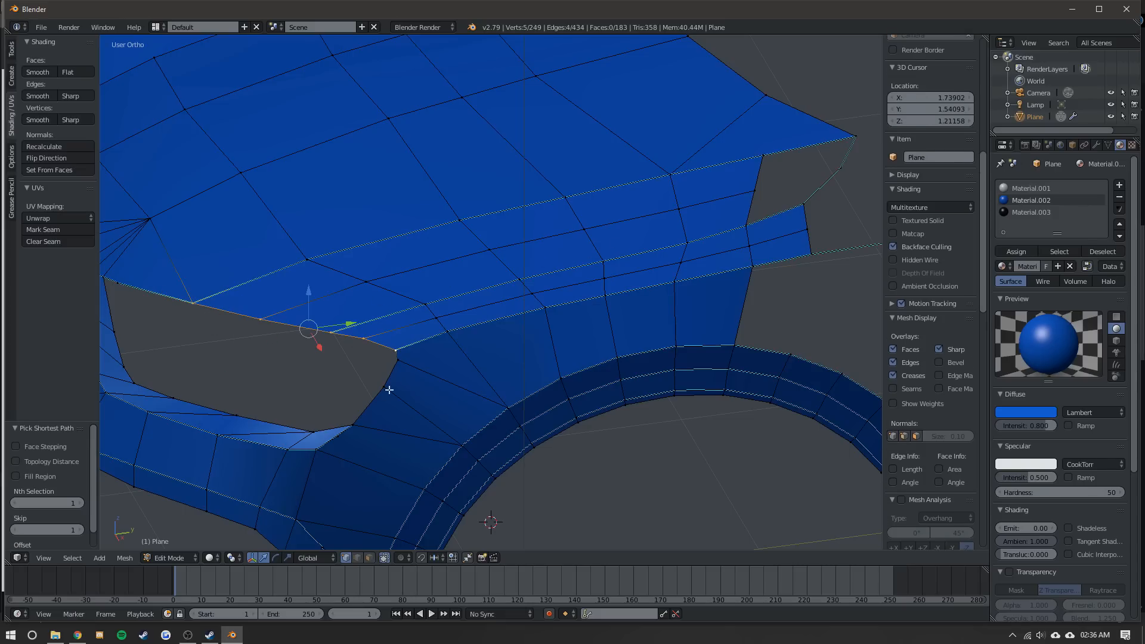
pyautogui.hotkey('ctrl', 'e')
pyautogui.click(240, 380)
# - Fill the open area between the hood's rear corner and the fender strip with two faces
pyautogui.press('Tab')
pyautogui.scroll(-3, 396, 282)
pyautogui.moveTo(395, 281); pyautogui.dragTo(601, 256, button='middle')
pyautogui.press('Tab')
pyautogui.press('f')
pyautogui.scroll(4, 602, 257)
pyautogui.keyDown('ctrl'); pyautogui.rightClick(483, 278); pyautogui.keyUp('ctrl')
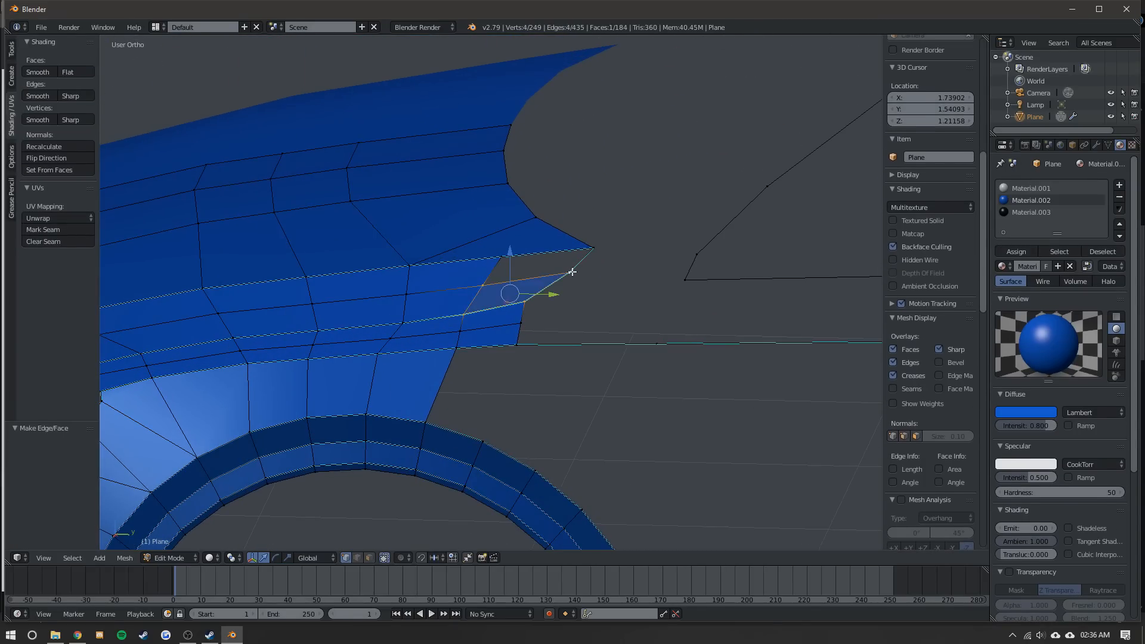
pyautogui.press('Tab')
pyautogui.scroll(-3, 482, 277)
pyautogui.moveTo(411, 332); pyautogui.dragTo(435, 306, button='middle')
pyautogui.press('Tab')
# - Create the front face between the side window's lower line and the shoulder line
pyautogui.keyDown('shift'); pyautogui.moveTo(726, 278); pyautogui.dragTo(440, 307, button='middle'); pyautogui.keyUp('shift')
pyautogui.scroll(1, 440, 307)
pyautogui.scroll(1, 440, 307)
pyautogui.rightClick(432, 307)
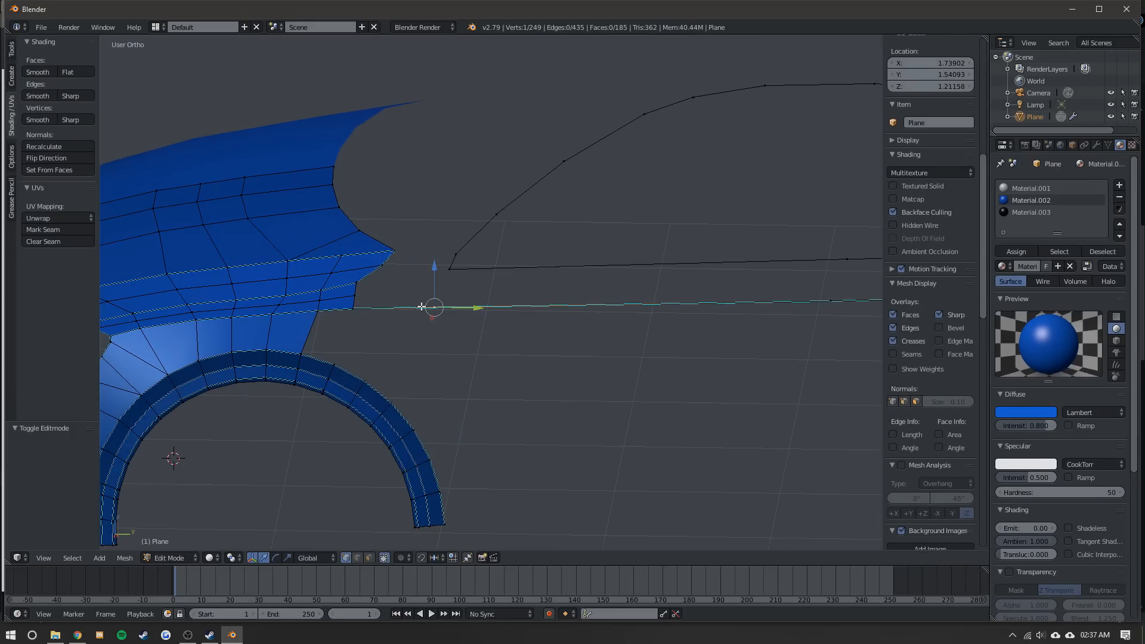
pyautogui.keyDown('shift'); pyautogui.rightClick(448, 271); pyautogui.keyUp('shift')
pyautogui.keyDown('shift'); pyautogui.moveTo(632, 279); pyautogui.dragTo(397, 293, button='middle'); pyautogui.keyUp('shift')
pyautogui.keyDown('shift'); pyautogui.rightClick(617, 267); pyautogui.keyUp('shift')
pyautogui.keyDown('shift'); pyautogui.rightClick(610, 319); pyautogui.keyUp('shift')
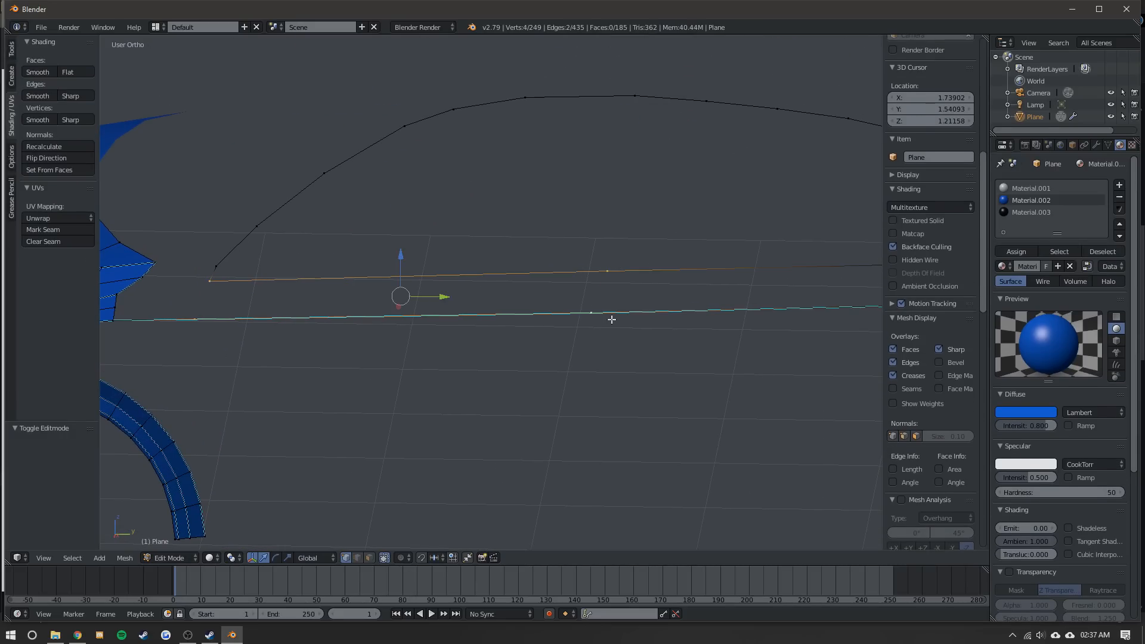
pyautogui.press('f')
# - Fill two more faces rearward below the side window, adding a vertex on the shoulder line for the last one
pyautogui.rightClick(609, 317)
pyautogui.keyDown('shift'); pyautogui.rightClick(616, 275); pyautogui.keyUp('shift')
pyautogui.keyDown('shift'); pyautogui.moveTo(685, 278); pyautogui.dragTo(420, 282, button='middle'); pyautogui.keyUp('shift')
pyautogui.keyDown('shift'); pyautogui.rightClick(673, 307); pyautogui.keyUp('shift')
pyautogui.press('f')
pyautogui.rightClick(671, 304)
pyautogui.hotkey('ctrl', 'r')
pyautogui.click(777, 303)
pyautogui.keyDown('shift'); pyautogui.rightClick(665, 269); pyautogui.keyUp('shift')
pyautogui.keyDown('shift'); pyautogui.rightClick(770, 266); pyautogui.keyUp('shift')
pyautogui.press('f')
pyautogui.scroll(-3, 491, 292)
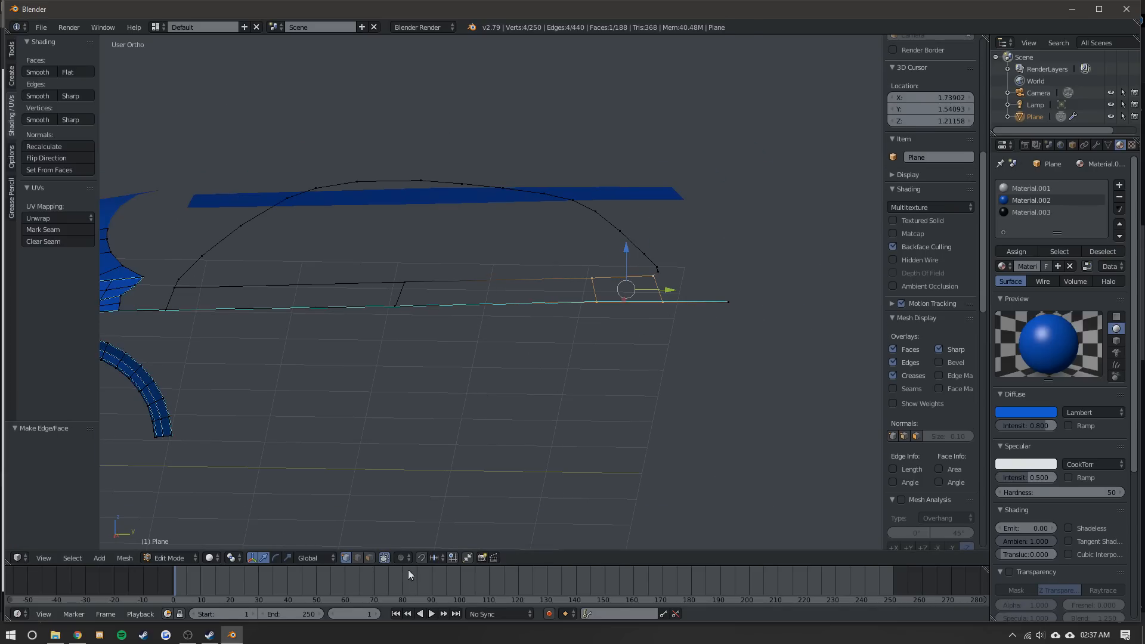
# - Select the three new faces below the side window and flip their normals
pyautogui.keyDown('shift'); pyautogui.rightClick(351, 296); pyautogui.keyUp('shift')
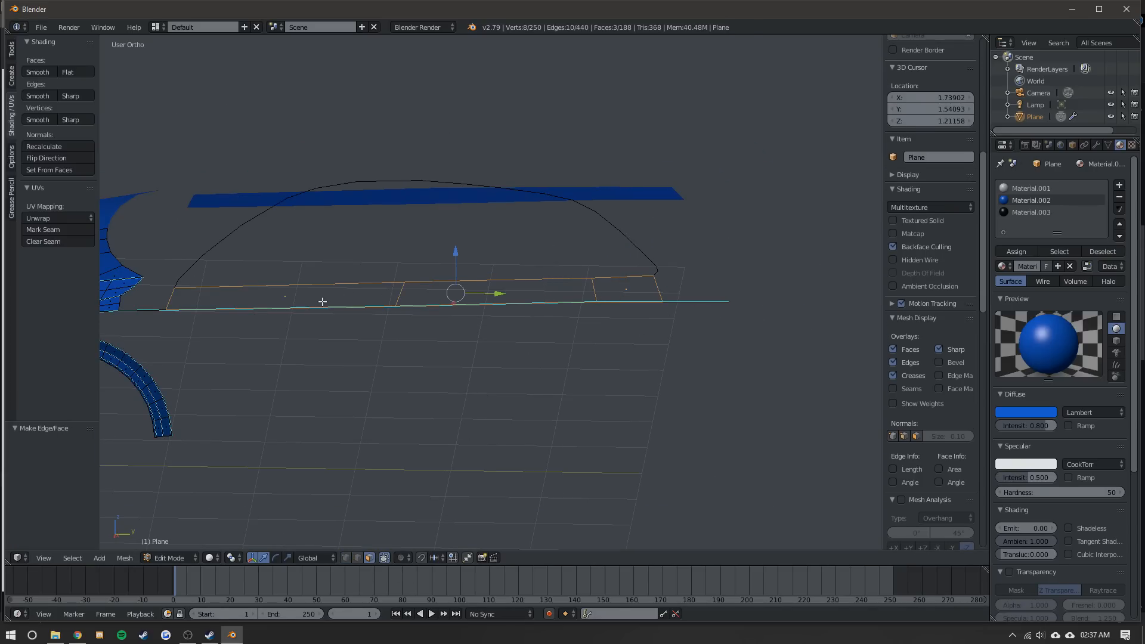
pyautogui.keyDown('shift'); pyautogui.moveTo(375, 313); pyautogui.dragTo(458, 316, button='middle'); pyautogui.keyUp('shift')
pyautogui.click(62, 158)
pyautogui.press('Tab')
pyautogui.press('Tab')
pyautogui.moveTo(334, 316)
pyautogui.mouseDown(button='middle')
pyautogui.moveTo(510, 306)
pyautogui.moveTo(511, 273)
pyautogui.moveTo(477, 282)
pyautogui.moveTo(513, 280)
pyautogui.mouseUp(button='middle')
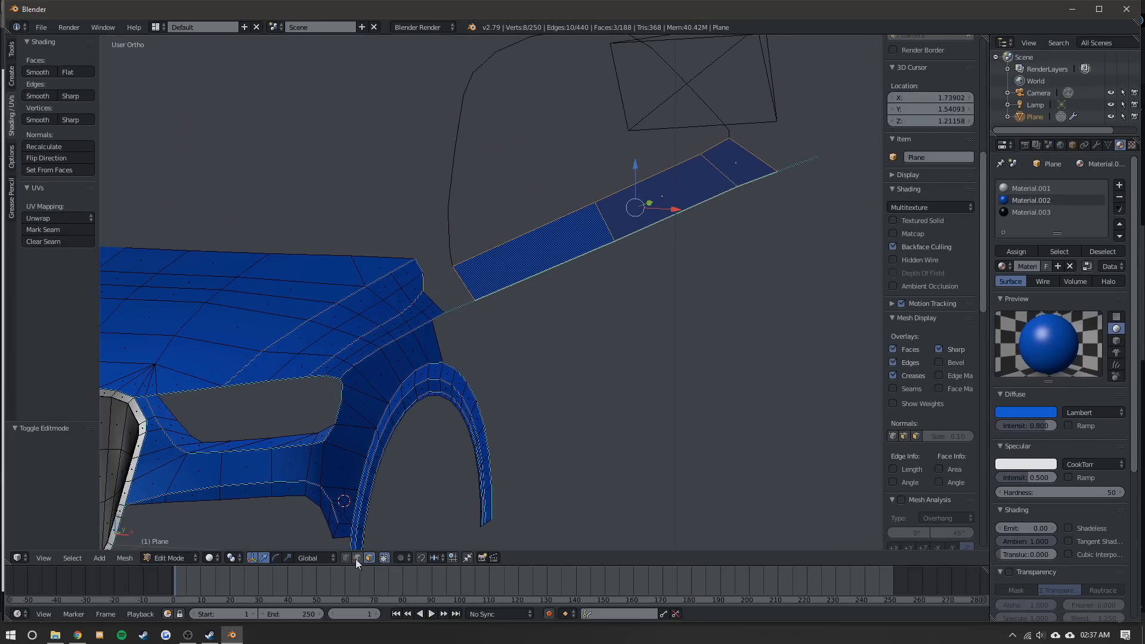
# - In right side view, duplicate the side window line's front section, shift it forward along Y and 0.045 up along Z, and rotate it 2.18°
pyautogui.press('KP_3')
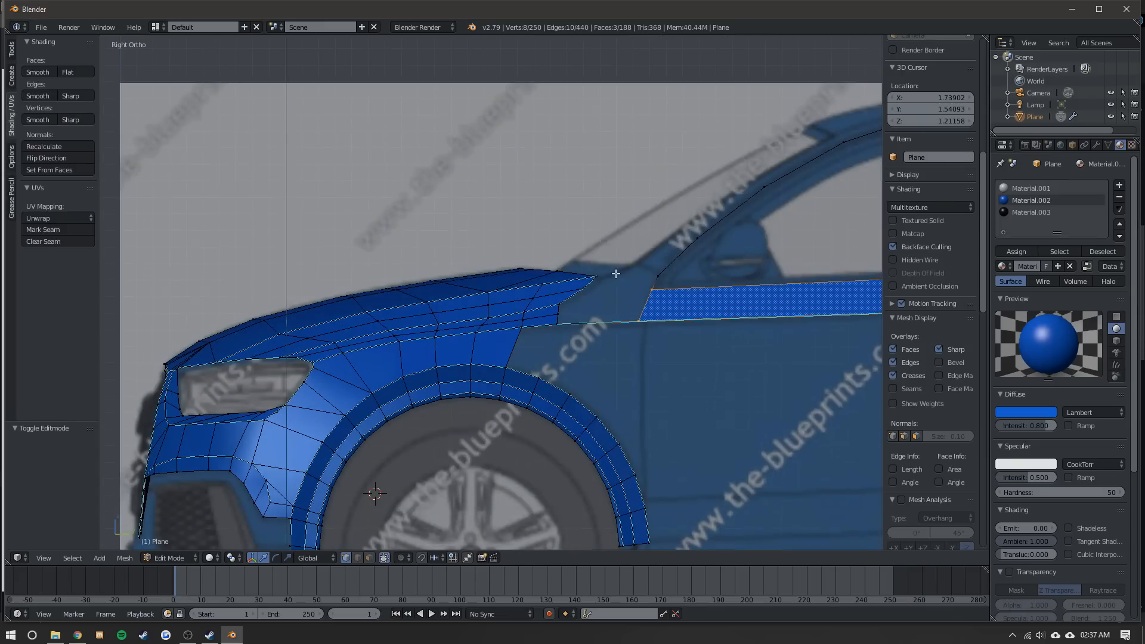
pyautogui.scroll(2, 615, 273)
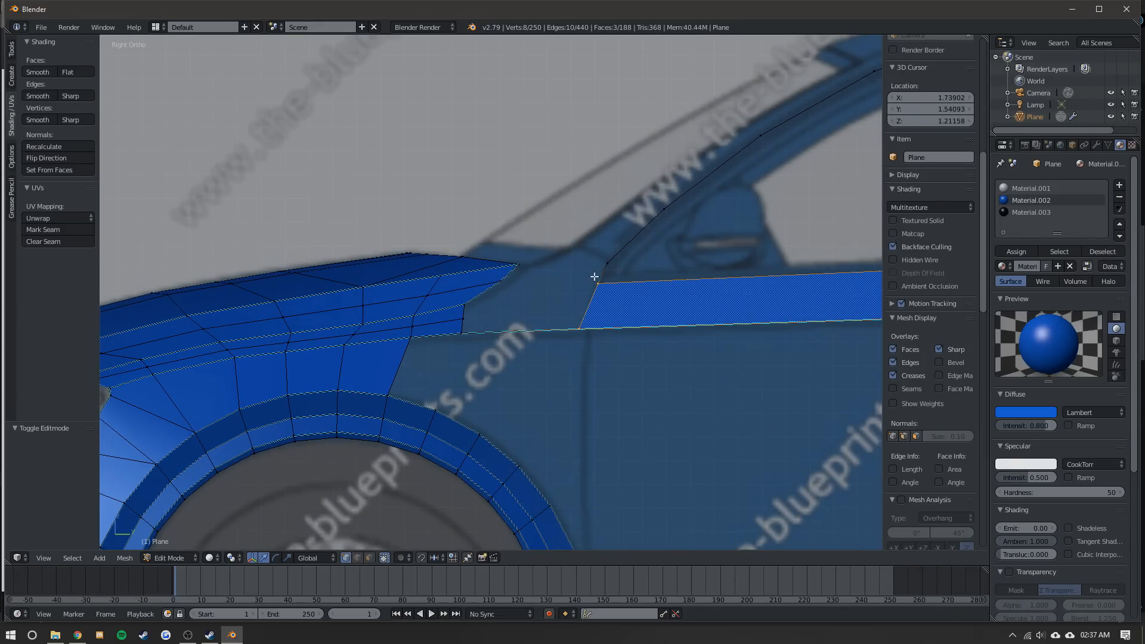
pyautogui.rightClick(607, 262)
pyautogui.keyDown('shift'); pyautogui.moveTo(657, 219); pyautogui.dragTo(382, 327, button='middle'); pyautogui.keyUp('shift')
pyautogui.keyDown('ctrl'); pyautogui.rightClick(598, 186); pyautogui.keyUp('ctrl')
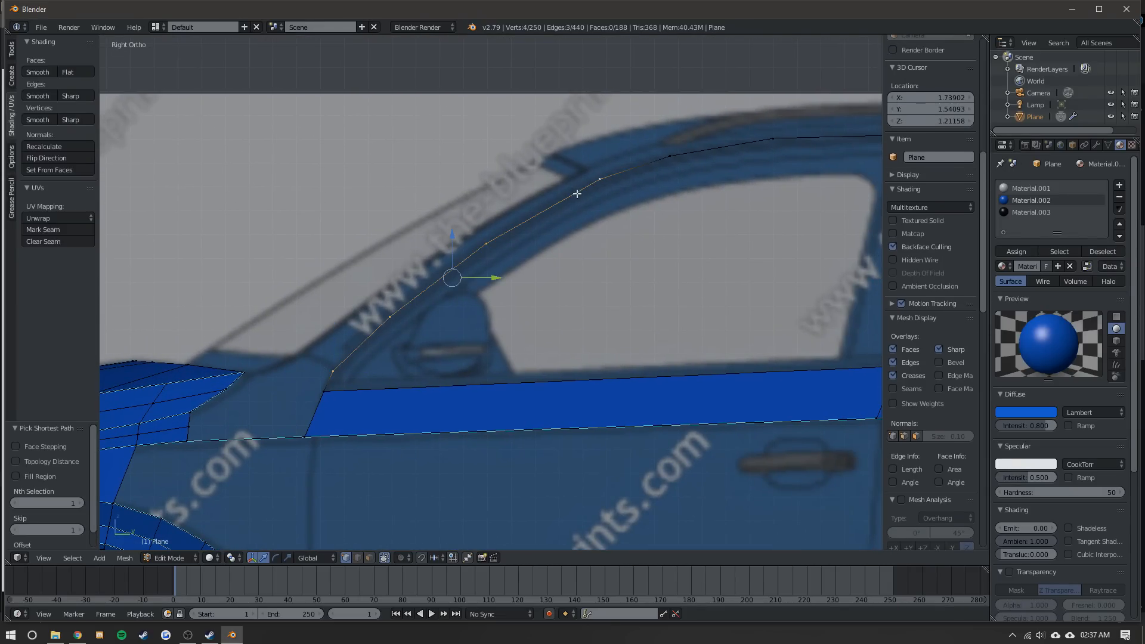
pyautogui.scroll(-3, 599, 184)
pyautogui.keyDown('shift'); pyautogui.moveTo(516, 214); pyautogui.dragTo(662, 183, button='middle'); pyautogui.keyUp('shift')
pyautogui.scroll(1, 392, 212)
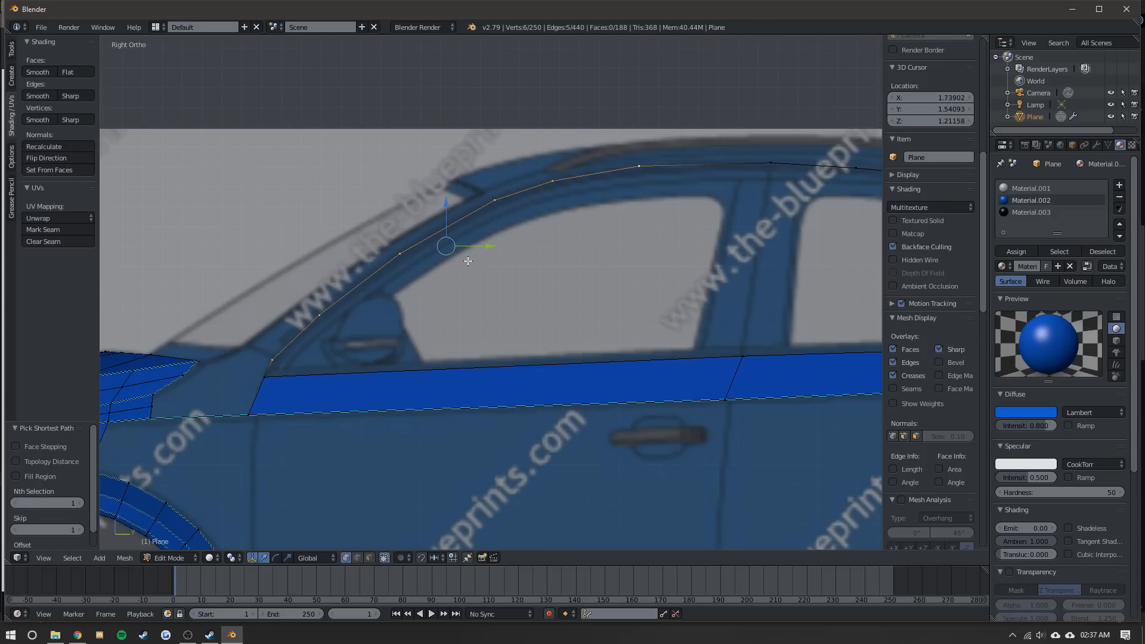
pyautogui.hotkey('shift', 'd')
pyautogui.press('g')
pyautogui.press('y')
pyautogui.click(462, 226)
pyautogui.press('g')
pyautogui.press('z')
pyautogui.click(437, 195)
pyautogui.press('r')
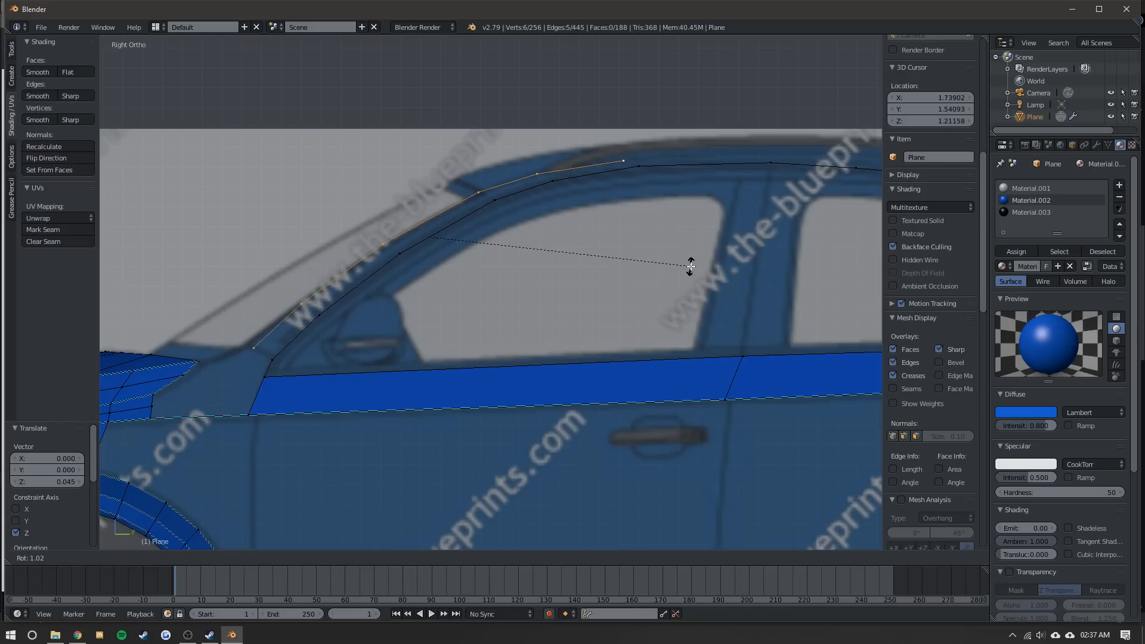
pyautogui.press('Escape')
# - Adjust individual vertices of the duplicated windshield pillar line along Y to follow the blueprint, moving one by -0.009
pyautogui.rightClick(276, 340)
pyautogui.press('g')
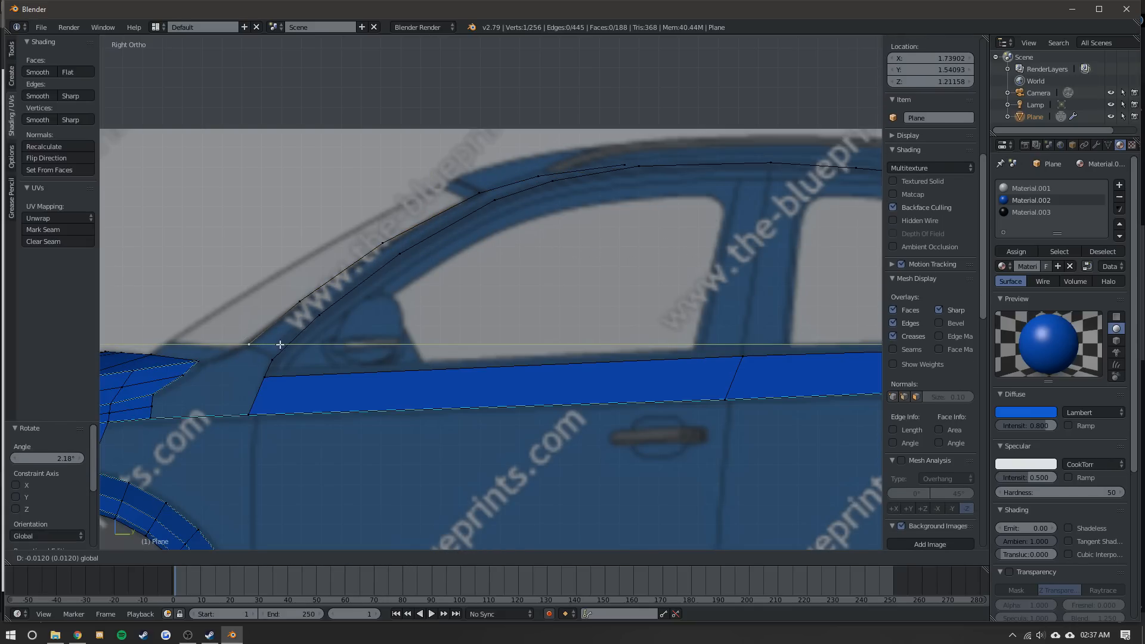
pyautogui.press('y')
pyautogui.click(268, 341)
pyautogui.scroll(1, 600, 116)
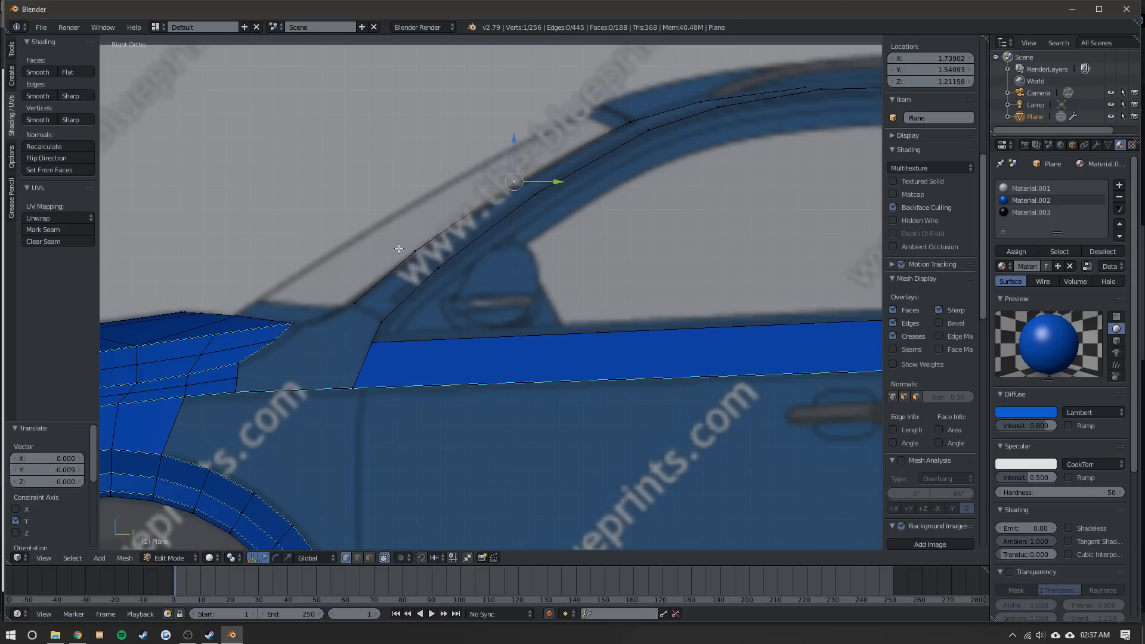
pyautogui.click(492, 222)
pyautogui.press('e')
pyautogui.press('y')
pyautogui.click(513, 214)
# - Join the pillar line's base to the hood's rear corner with an edge and fill a face from the fender's rear edge to the side window's front corner
pyautogui.rightClick(355, 303)
pyautogui.keyDown('shift'); pyautogui.rightClick(294, 325); pyautogui.keyUp('shift')
pyautogui.press('f')
pyautogui.rightClick(370, 343)
pyautogui.keyDown('shift'); pyautogui.rightClick(381, 324); pyautogui.keyUp('shift')
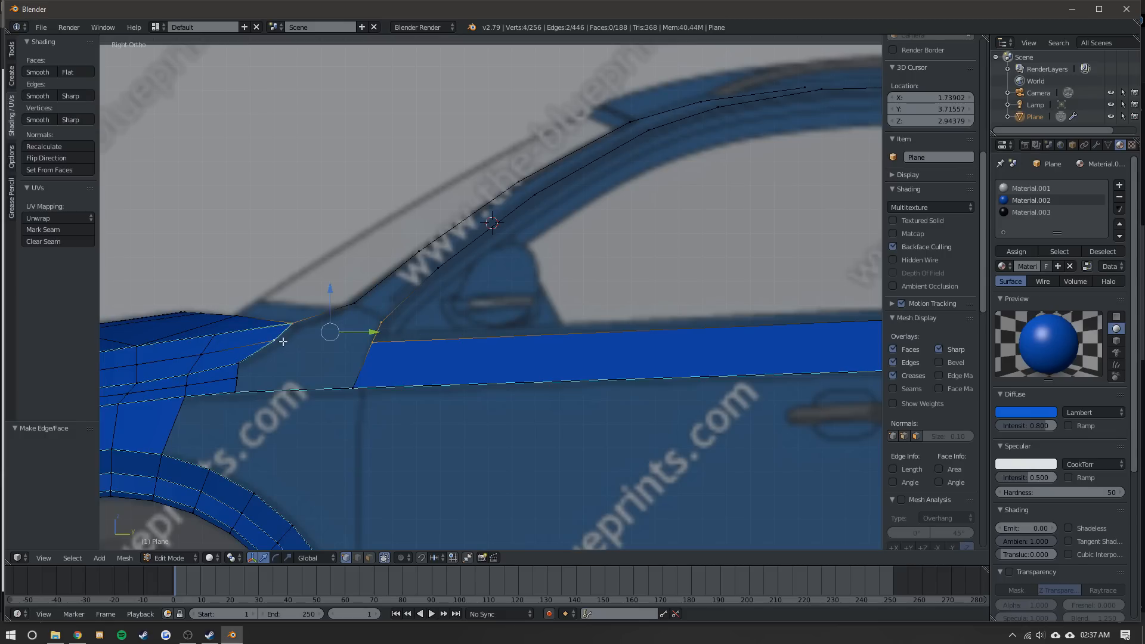
pyautogui.press('f')
# - Add a centred loop cut along the strip below the side window and fill the gap between its front end and the fender
pyautogui.rightClick(238, 376)
pyautogui.keyDown('shift'); pyautogui.moveTo(318, 361); pyautogui.dragTo(449, 324, button='middle'); pyautogui.keyUp('shift')
pyautogui.hotkey('ctrl', 'r')
pyautogui.click(488, 324)
pyautogui.rightClick(488, 324)
pyautogui.press('a')
pyautogui.rightClick(492, 326)
pyautogui.keyDown('ctrl'); pyautogui.rightClick(372, 342); pyautogui.keyUp('ctrl')
pyautogui.press('f')
pyautogui.rightClick(372, 342)
pyautogui.keyDown('ctrl'); pyautogui.rightClick(504, 330); pyautogui.keyUp('ctrl')
pyautogui.press('f')
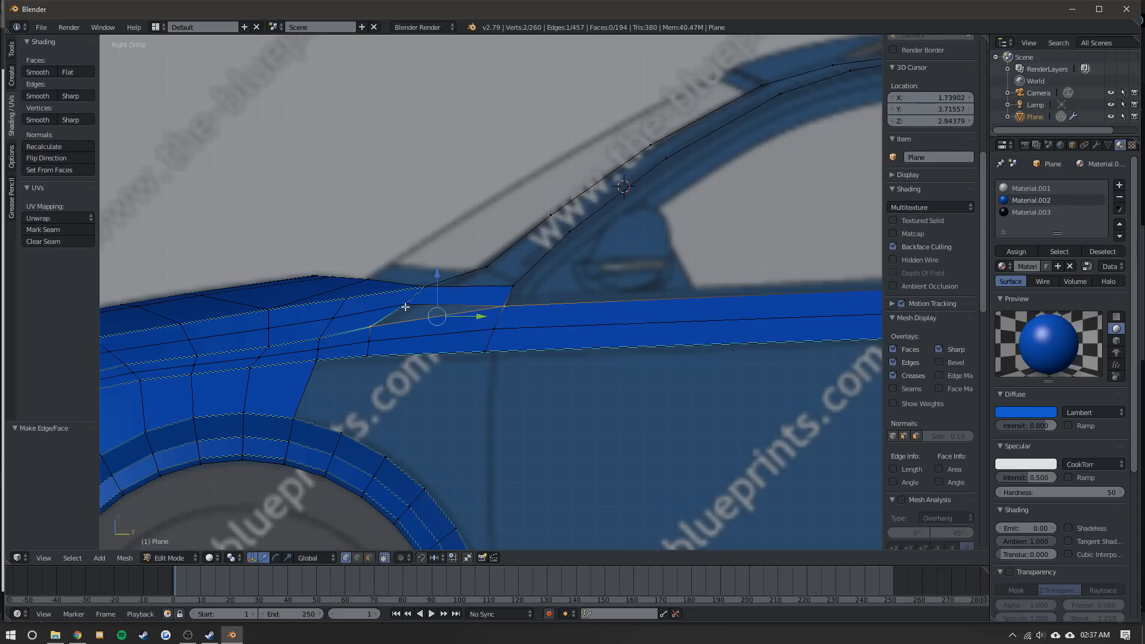
# - Delete the camera from the scene and reselect the car body
pyautogui.press('Tab')
pyautogui.moveTo(434, 306); pyautogui.dragTo(527, 316, button='middle')
pyautogui.scroll(-3, 527, 316)
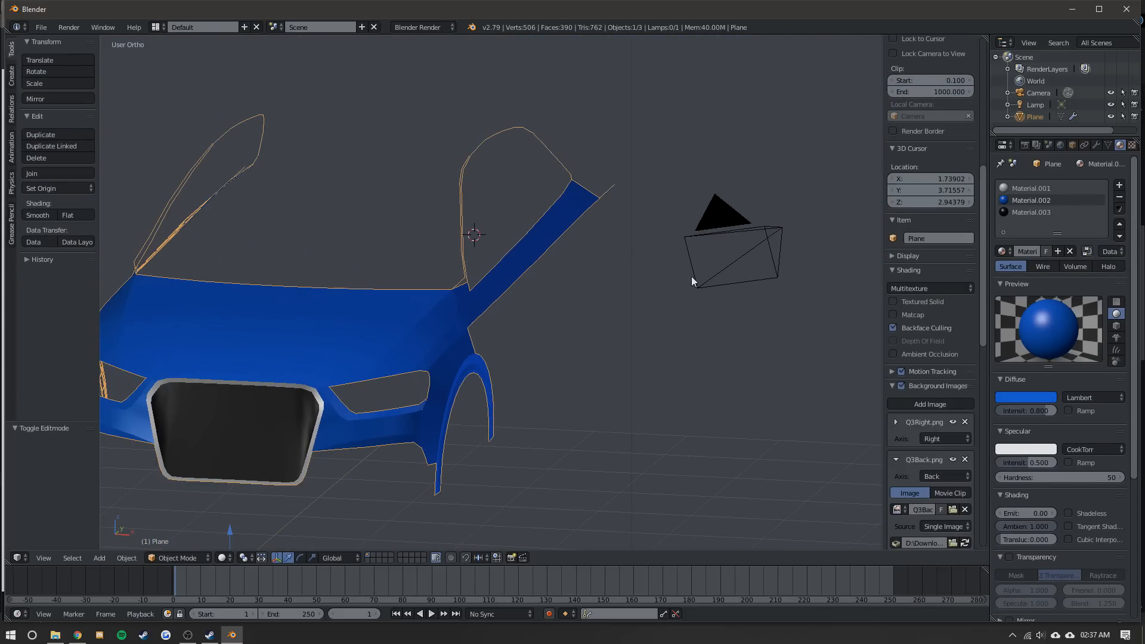
pyautogui.rightClick(691, 278)
pyautogui.press('x')
pyautogui.click(701, 274)
pyautogui.moveTo(701, 278); pyautogui.dragTo(494, 298, button='middle')
pyautogui.rightClick(498, 298)
pyautogui.press('Tab')
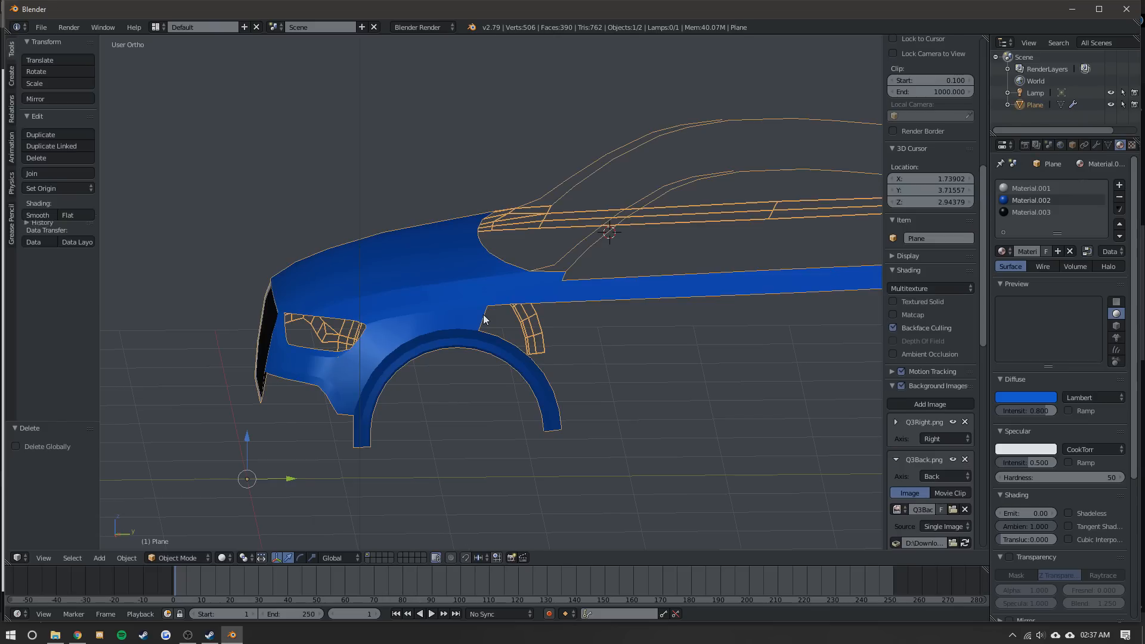
# - Extrude the shoulder line's edges along both doors in place and shift them -0.087 along X in top view
pyautogui.press('KP_3')
pyautogui.keyDown('shift'); pyautogui.moveTo(685, 388); pyautogui.dragTo(463, 317, button='middle'); pyautogui.keyUp('shift')
pyautogui.press('Tab')
pyautogui.press('Tab')
pyautogui.rightClick(366, 268)
pyautogui.keyDown('ctrl'); pyautogui.rightClick(661, 265); pyautogui.keyUp('ctrl')
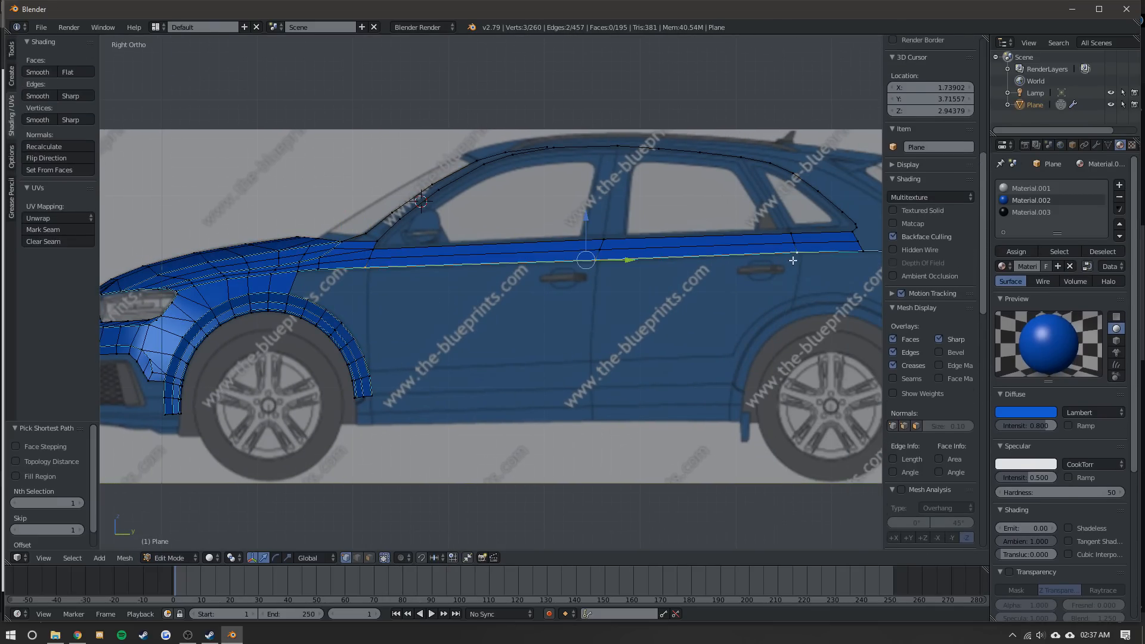
pyautogui.press('KP_7')
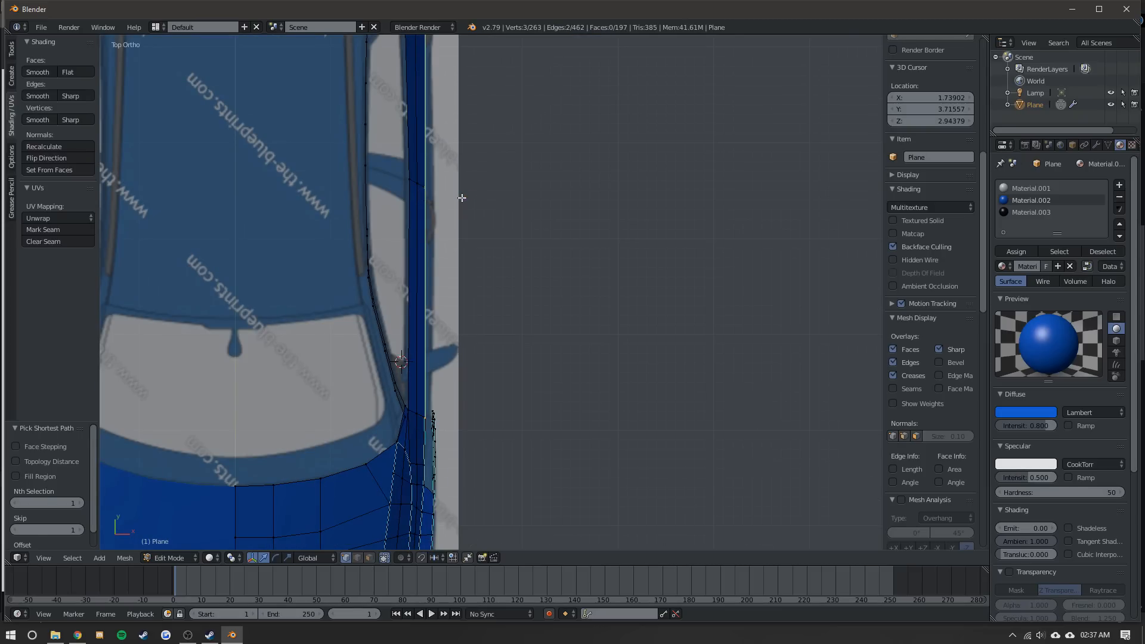
pyautogui.press('g')
pyautogui.press('x')
pyautogui.click(460, 197)
pyautogui.scroll(6, 525, 178)
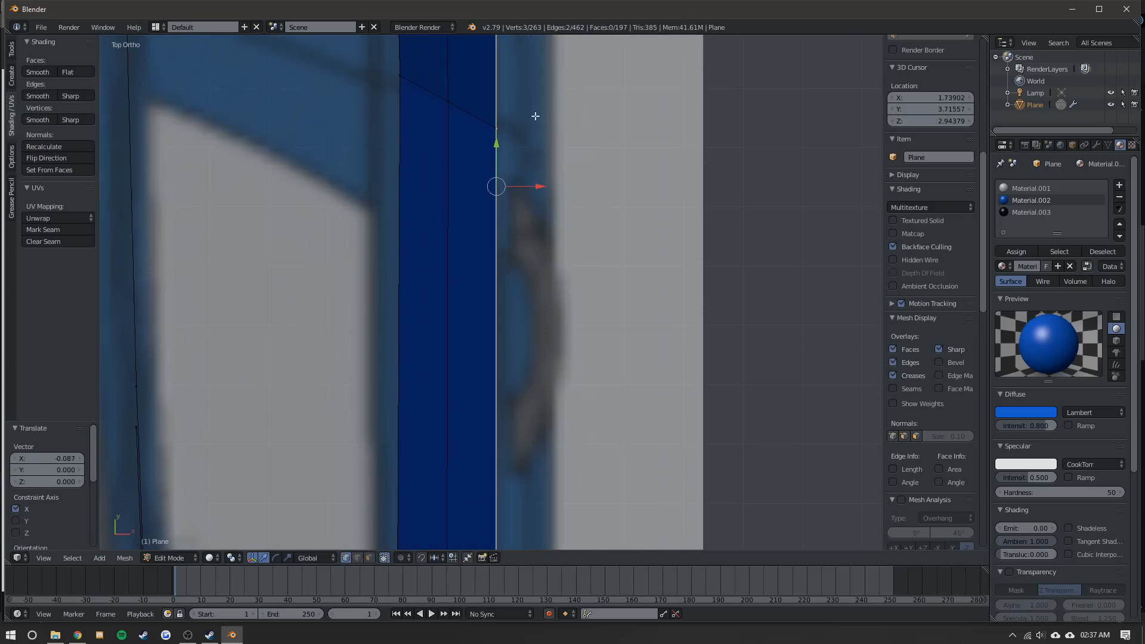
# - Shift the extruded door edges 0.093 along X, and lower them 1.043 along Z in right side view to form the door panels
pyautogui.press('g')
pyautogui.press('x')
pyautogui.click(577, 195)
pyautogui.moveTo(577, 195); pyautogui.dragTo(433, 206, button='middle')
pyautogui.press('KP_3')
pyautogui.scroll(-4, 534, 214)
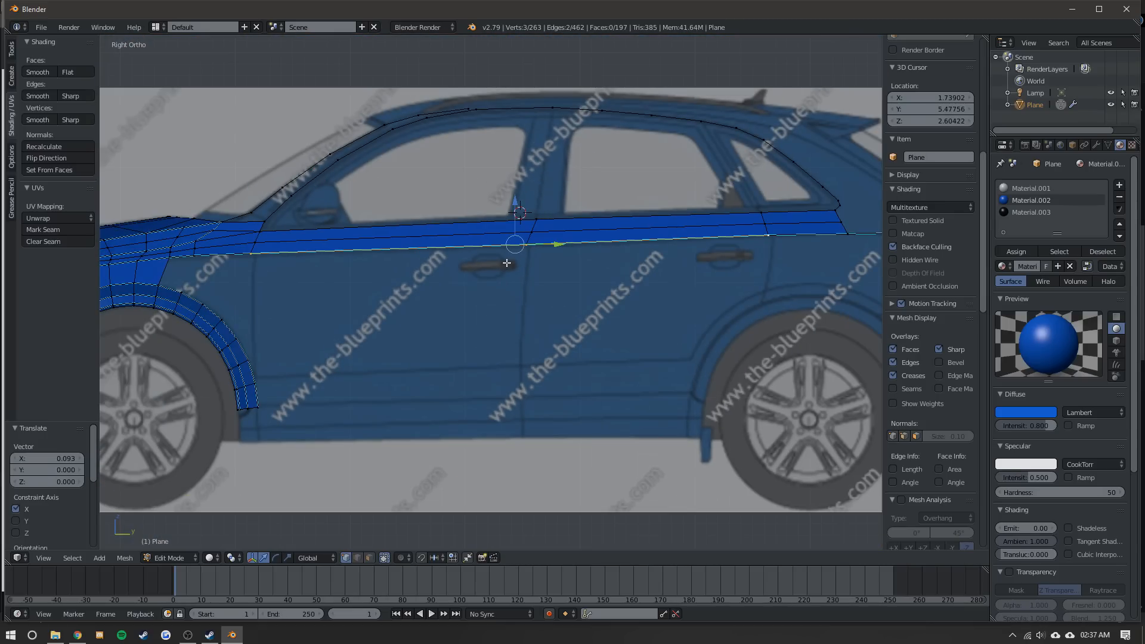
pyautogui.press('e')
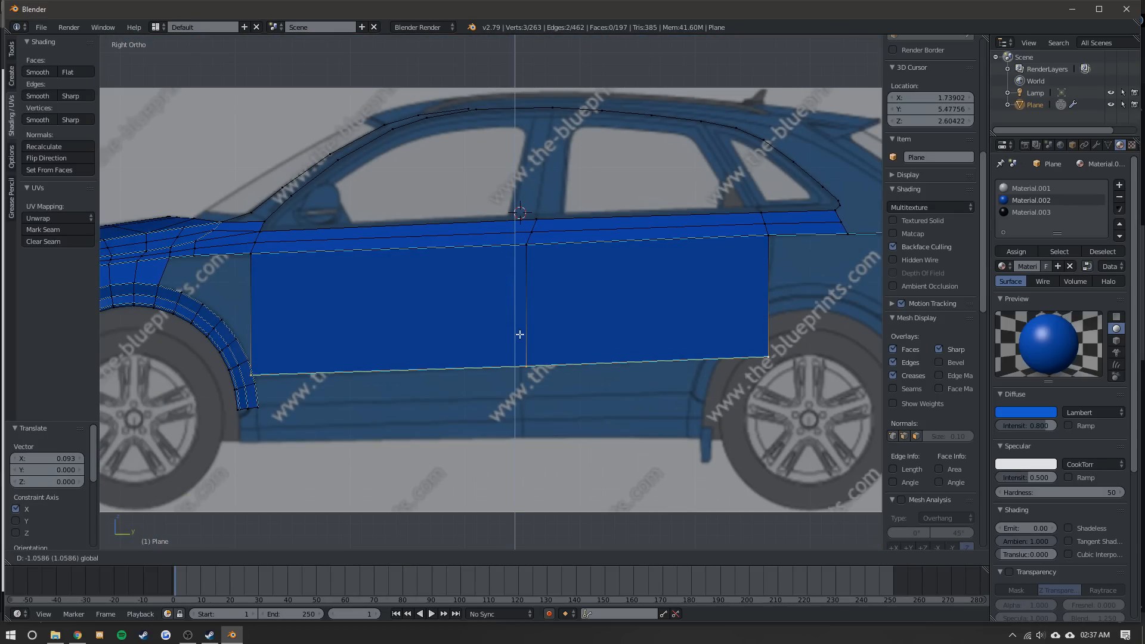
pyautogui.click(518, 329)
pyautogui.scroll(6, 504, 345)
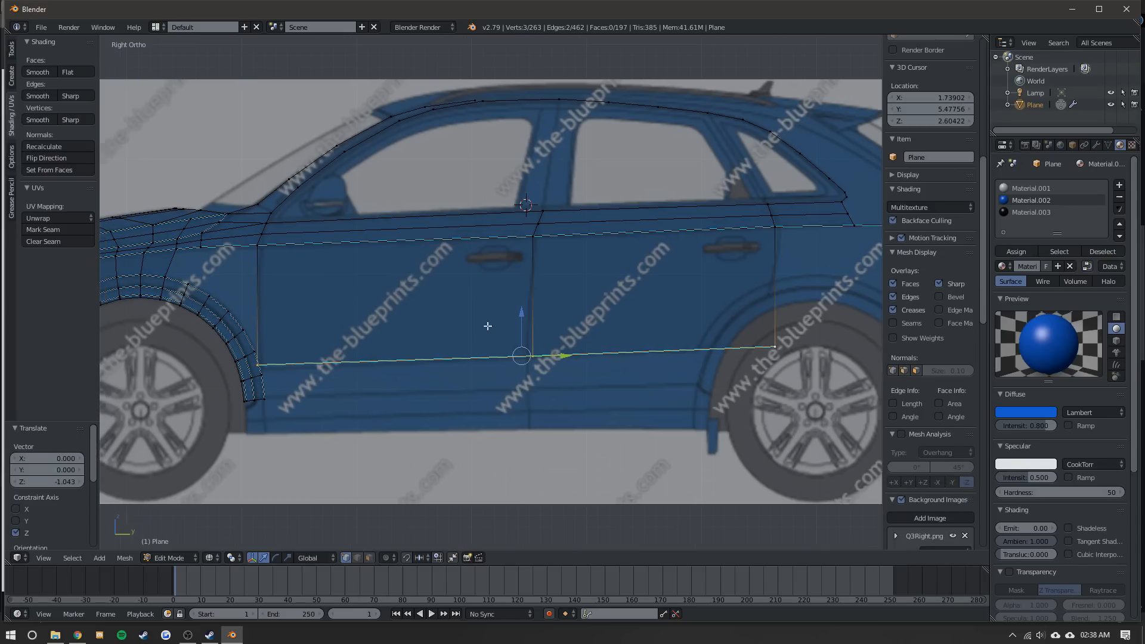
# - Cut a loop across the front wheel arch beside the door's lower front corner and merge the corner vertex into the arch at last
pyautogui.scroll(-5, 599, 384)
pyautogui.scroll(3, 469, 310)
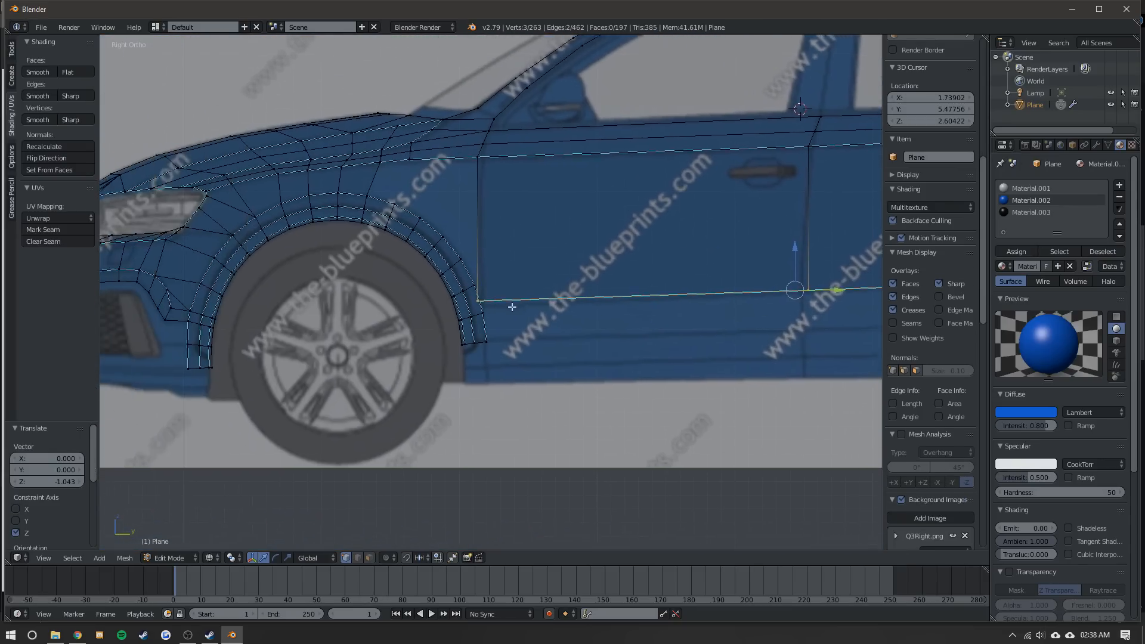
pyautogui.hotkey('ctrl', 'r')
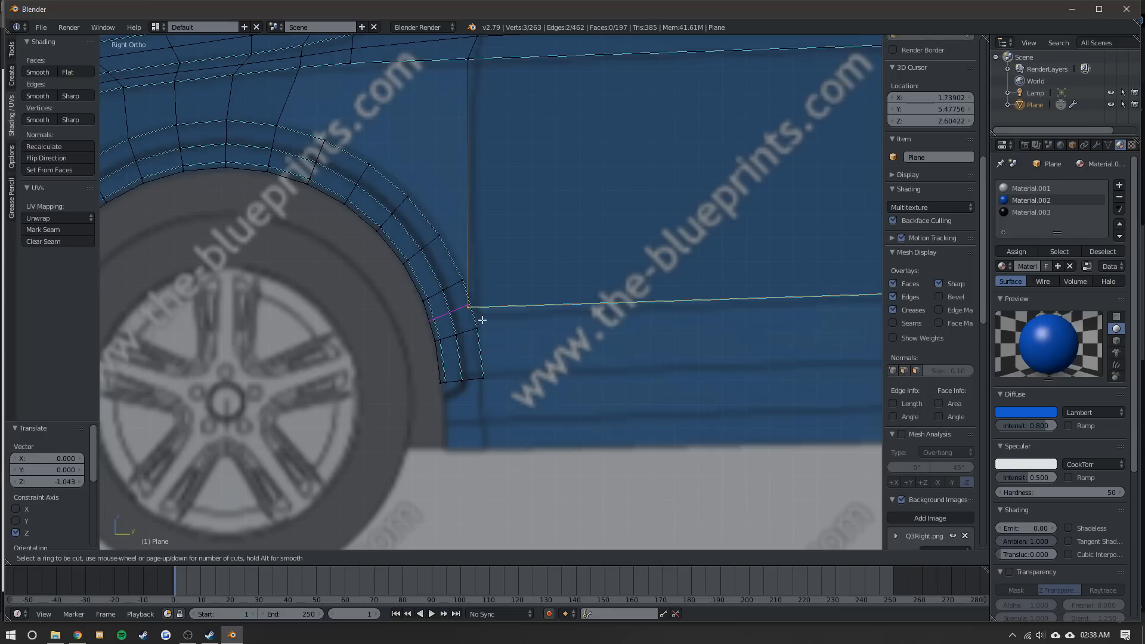
pyautogui.click(482, 319)
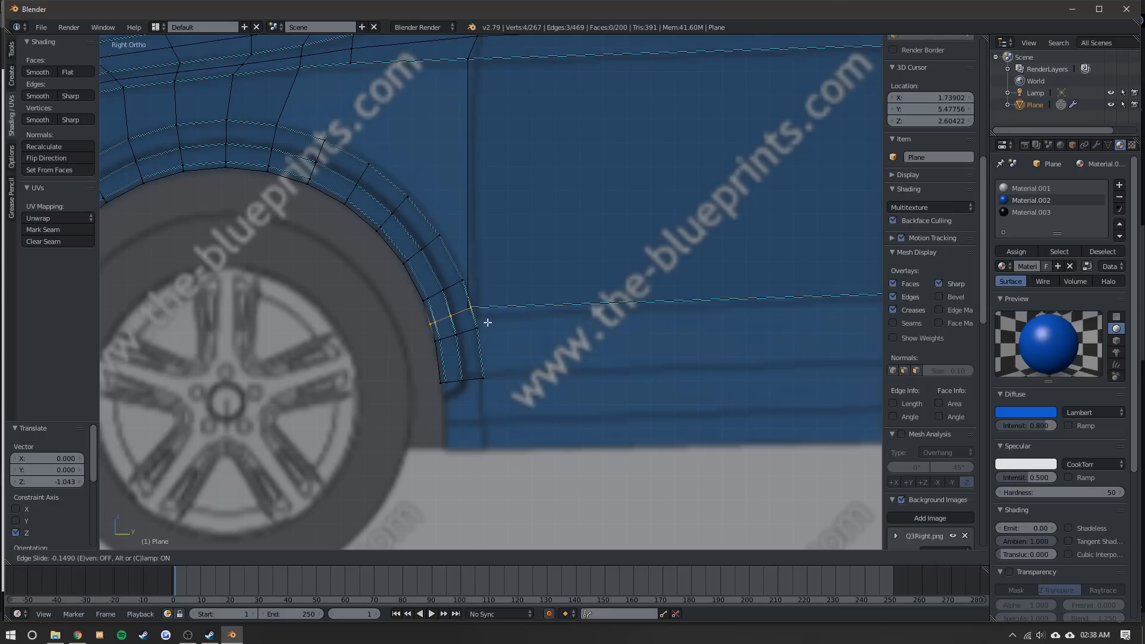
pyautogui.click(487, 323)
pyautogui.rightClick(462, 309)
pyautogui.keyDown('shift'); pyautogui.rightClick(473, 308); pyautogui.keyUp('shift')
pyautogui.hotkey('alt', 'm')
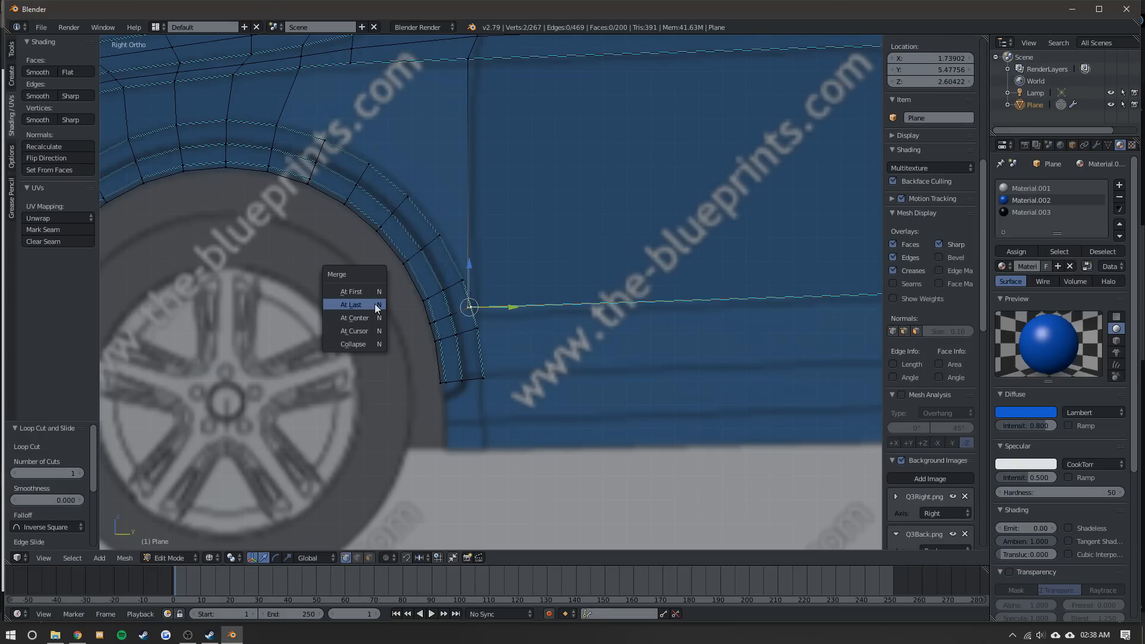
pyautogui.click(374, 304)
# - Move the rear door's lower rear corner vertex -0.682 along Y and -0.033 along Z
pyautogui.scroll(-5, 465, 305)
pyautogui.keyDown('shift'); pyautogui.moveTo(668, 303); pyautogui.dragTo(298, 291, button='middle'); pyautogui.keyUp('shift')
pyautogui.scroll(4, 578, 254)
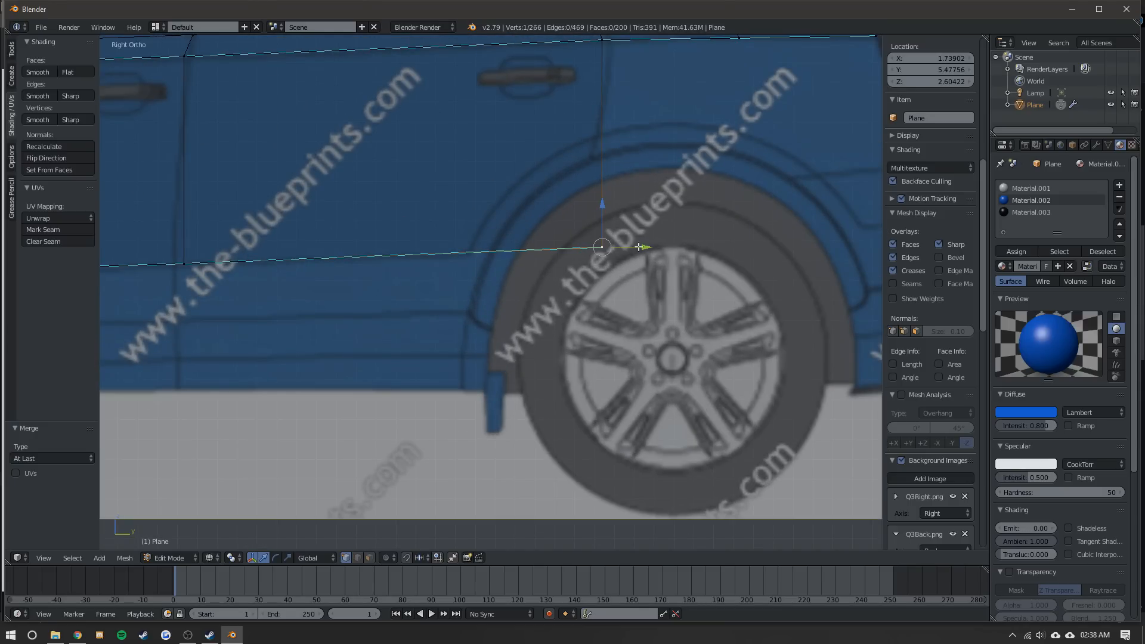
pyautogui.moveTo(634, 247); pyautogui.dragTo(532, 249)
pyautogui.click(508, 252)
pyautogui.press('g')
pyautogui.press('z')
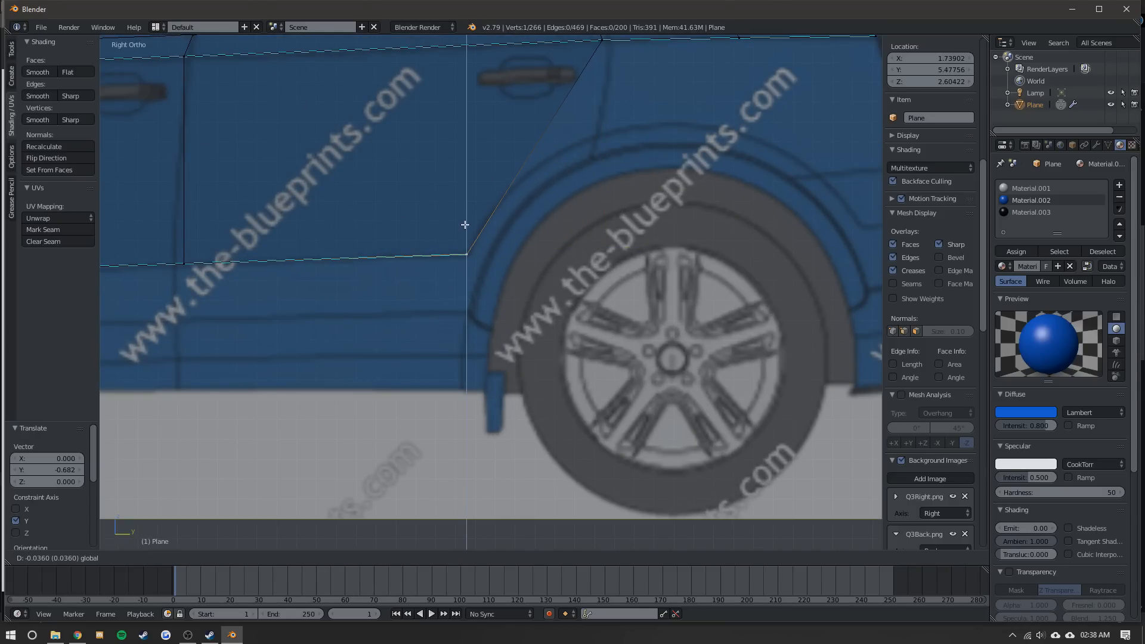
pyautogui.click(465, 224)
# - Move the bottom vertex between the two doors -0.074 along Y to match the blueprint's door gap
pyautogui.scroll(-4, 465, 224)
pyautogui.keyDown('shift'); pyautogui.moveTo(298, 277); pyautogui.dragTo(515, 298, button='middle'); pyautogui.keyUp('shift')
pyautogui.scroll(4, 399, 293)
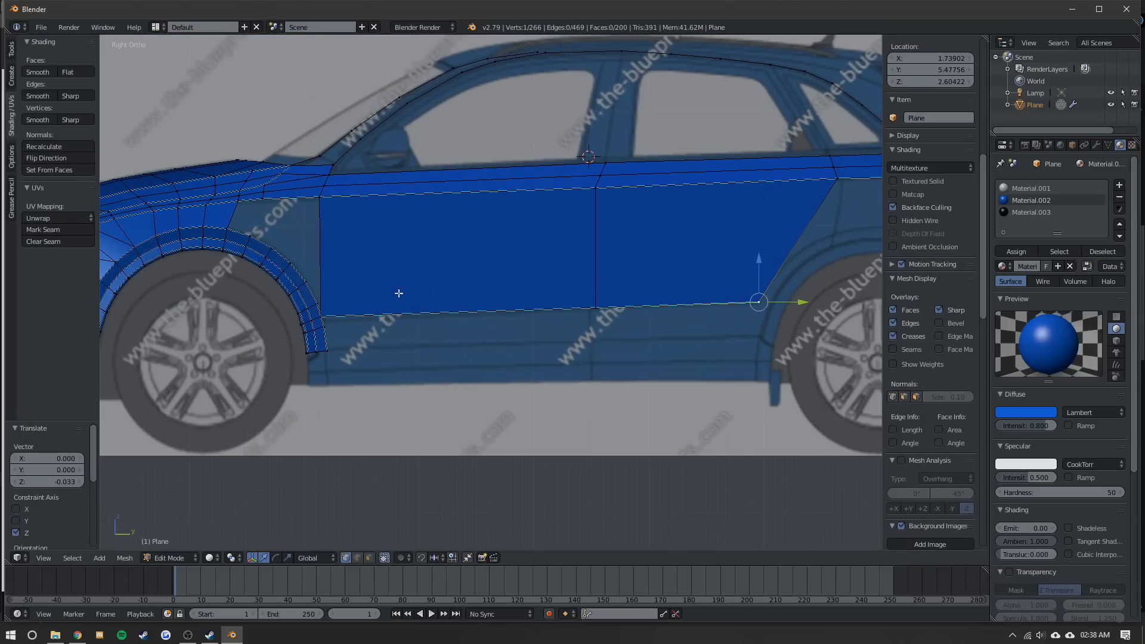
pyautogui.scroll(4, 326, 317)
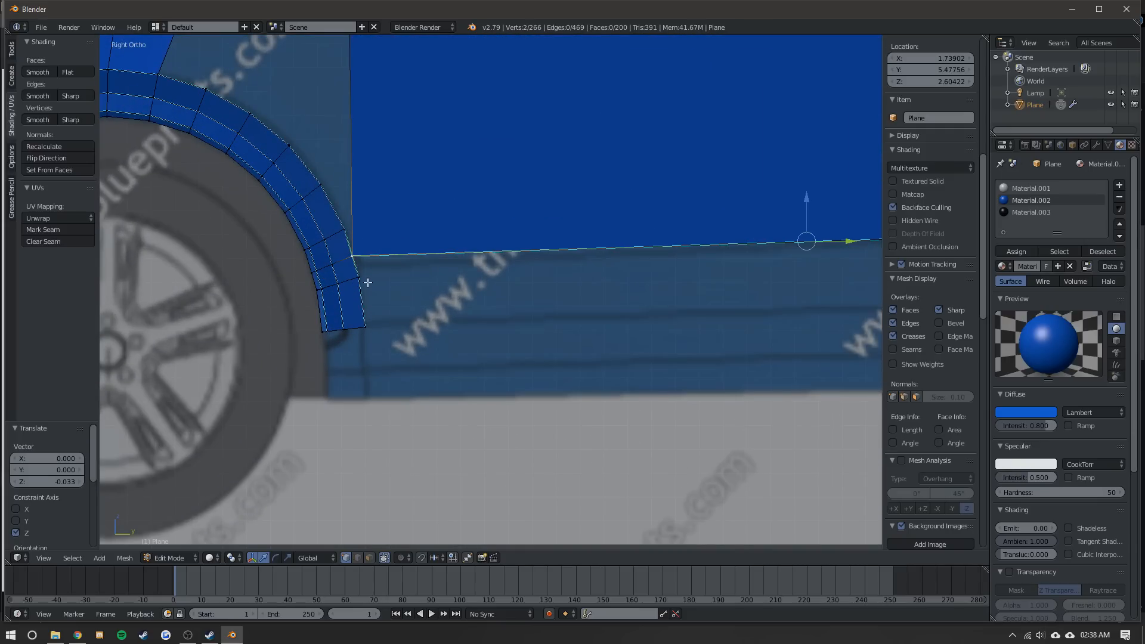
pyautogui.scroll(-3, 363, 265)
pyautogui.keyDown('shift'); pyautogui.moveTo(638, 250); pyautogui.dragTo(395, 270, button='middle'); pyautogui.keyUp('shift')
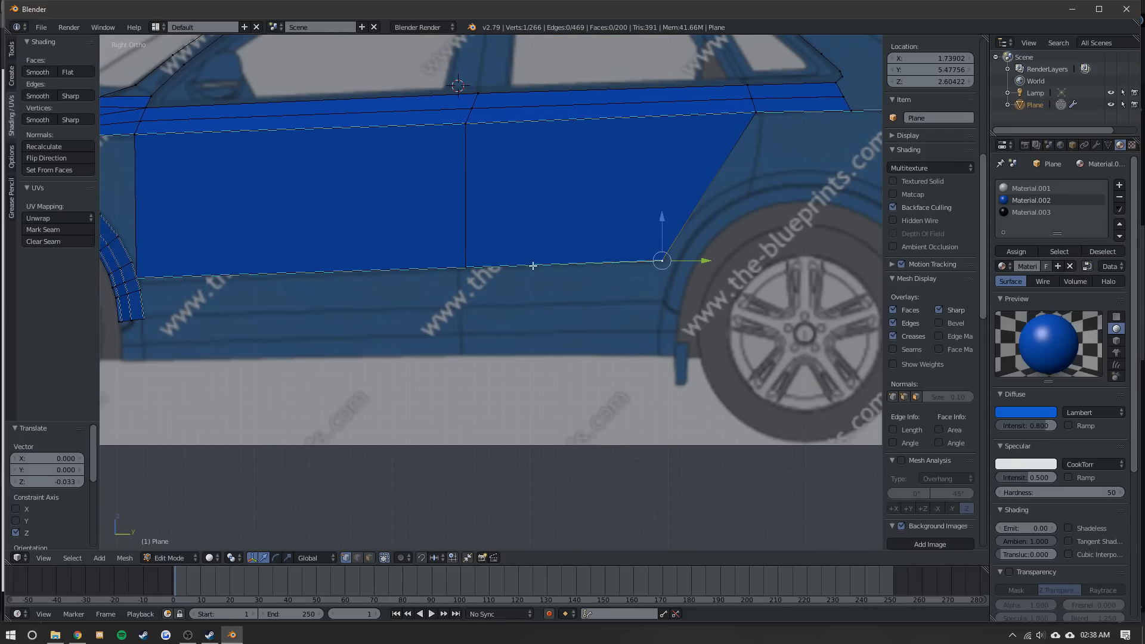
pyautogui.press('z')
pyautogui.rightClick(465, 266)
pyautogui.moveTo(512, 266); pyautogui.dragTo(504, 266)
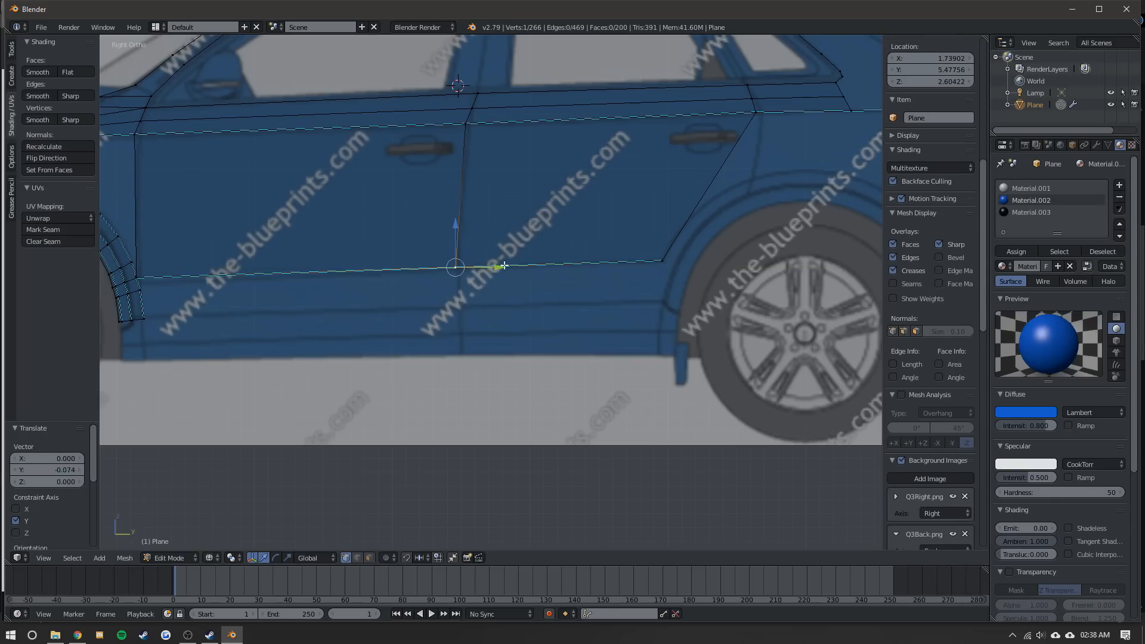
# - Extrude the rear door's bottom edge and lower it 0.294 along Z
pyautogui.keyDown('shift'); pyautogui.rightClick(643, 257); pyautogui.keyUp('shift')
pyautogui.press('e')
pyautogui.rightClick(543, 236)
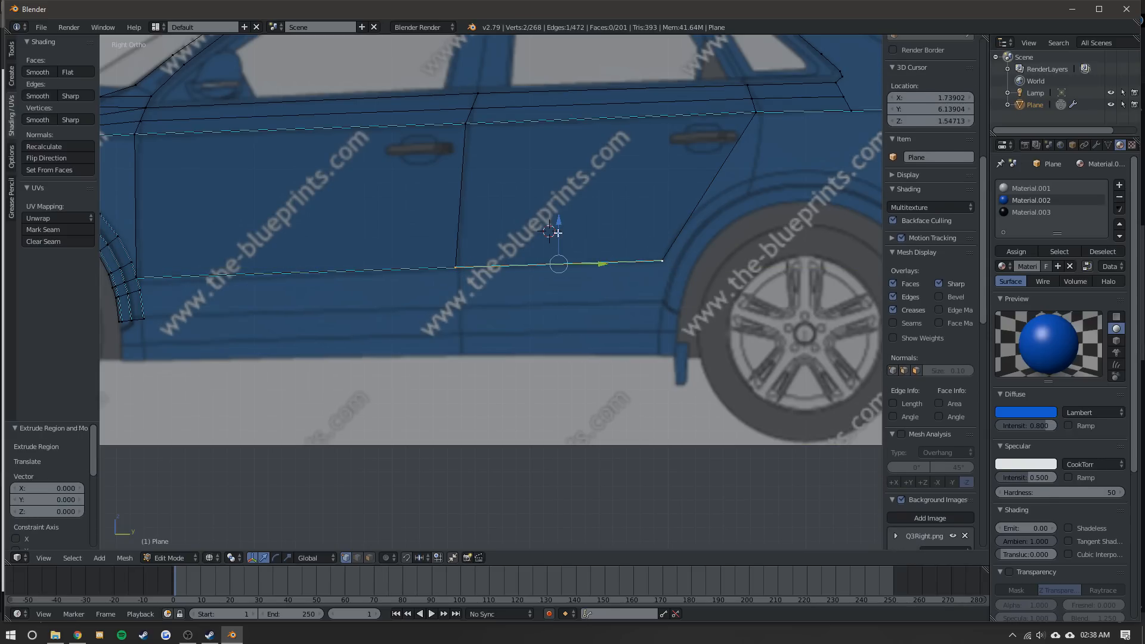
pyautogui.press('g')
pyautogui.press('z')
pyautogui.click(559, 273)
# - Connect the extruded edge to the front arch's lowest rear vertex and fill the face below the front door
pyautogui.keyDown('shift'); pyautogui.moveTo(180, 281); pyautogui.dragTo(316, 273, button='middle'); pyautogui.keyUp('shift')
pyautogui.scroll(3, 316, 273)
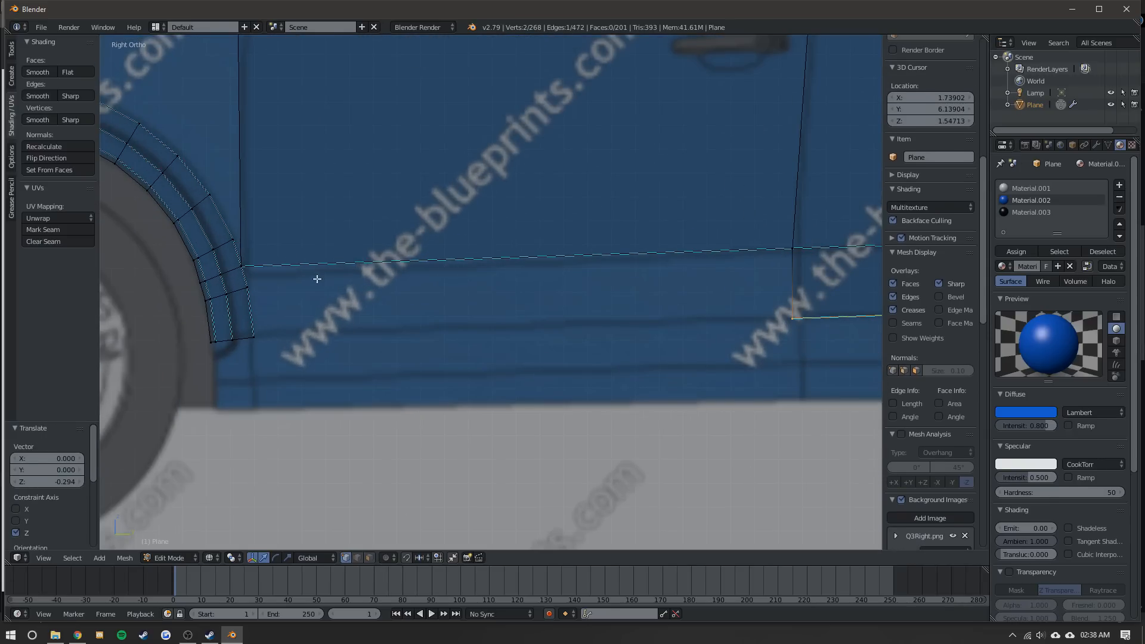
pyautogui.rightClick(255, 337)
pyautogui.press('f')
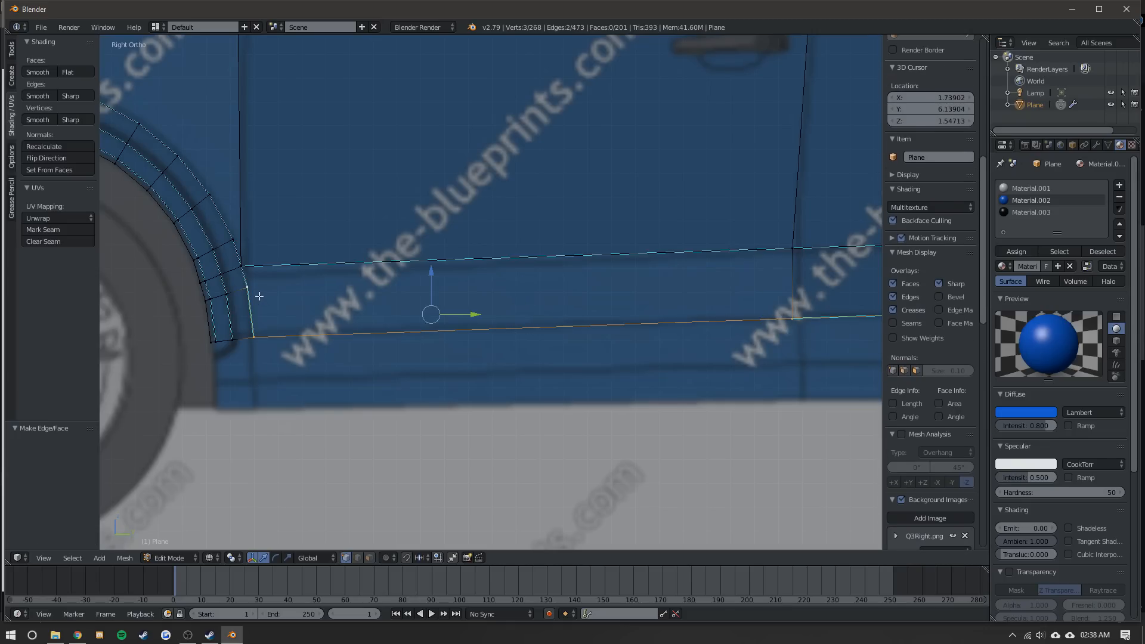
pyautogui.keyDown('shift'); pyautogui.rightClick(765, 254); pyautogui.keyUp('shift')
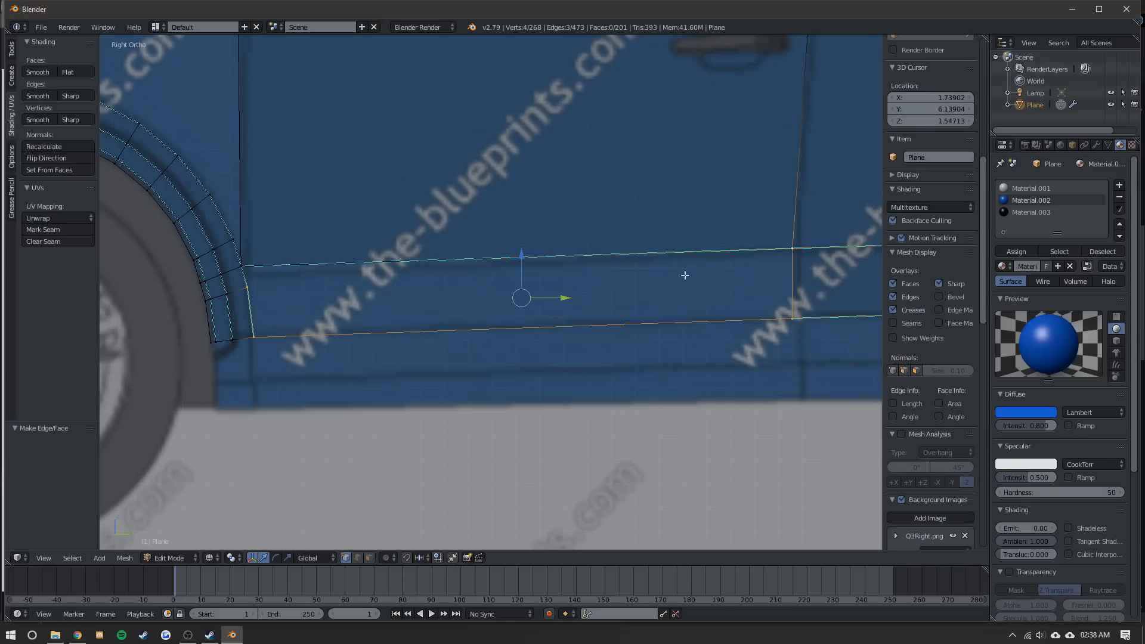
pyautogui.press('z')
# - Fill the remaining triangular gap between the front door's bottom edge, the wheel arch and the new lower face
pyautogui.rightClick(249, 286)
pyautogui.keyDown('shift'); pyautogui.rightClick(243, 268); pyautogui.keyUp('shift')
pyautogui.keyDown('shift'); pyautogui.rightClick(800, 241); pyautogui.keyUp('shift')
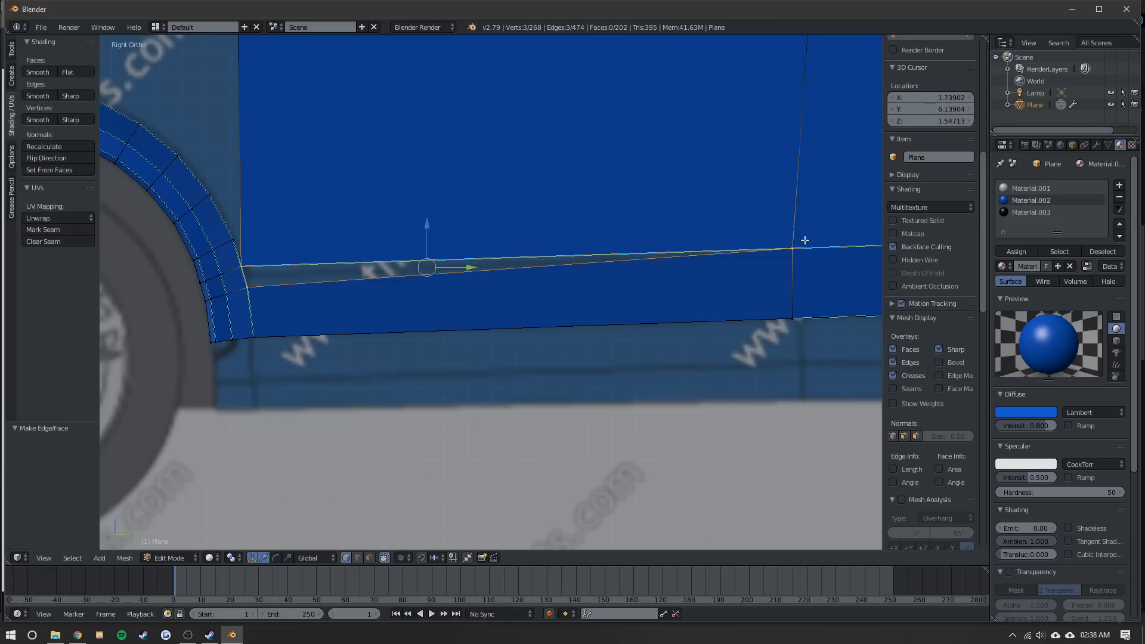
pyautogui.press('f')
# - Add a horizontal loop cut across both door panels and slide it down close to their lower crease
pyautogui.press('Tab')
pyautogui.scroll(-4, 568, 250)
pyautogui.moveTo(494, 277)
pyautogui.mouseDown(button='middle')
pyautogui.moveTo(436, 298)
pyautogui.moveTo(494, 297)
pyautogui.mouseUp(button='middle')
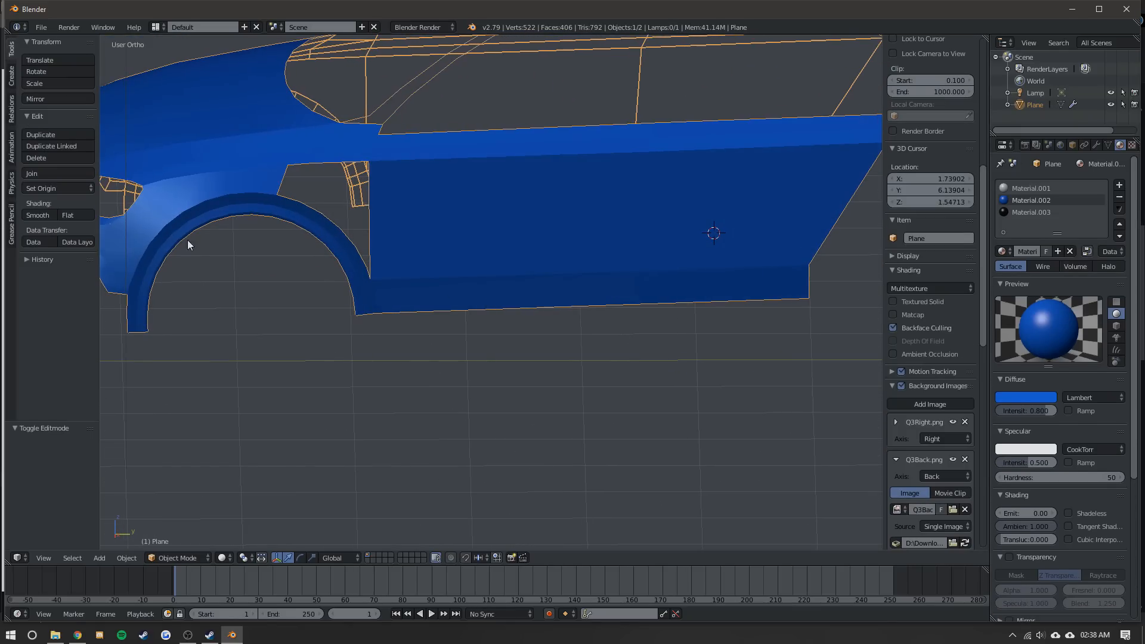
pyautogui.press('Tab')
pyautogui.hotkey('ctrl', 'r')
pyautogui.click(377, 254)
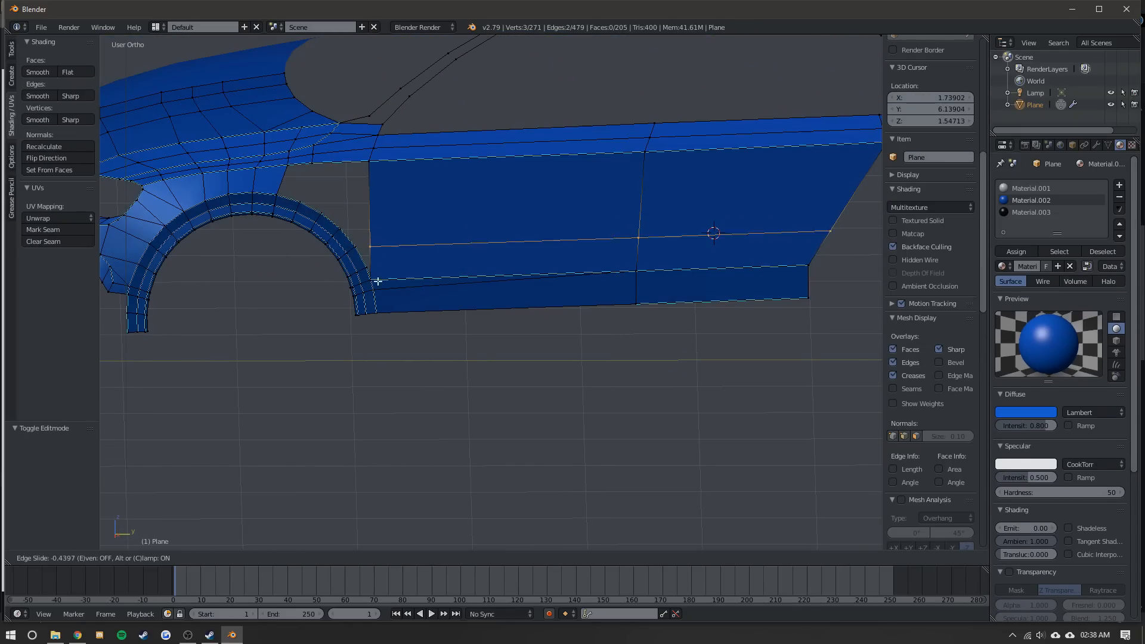
pyautogui.click(376, 301)
# - Switch to the browser and open the rear three-quarter photo of the blue Audi RS Q3 in the image results
pyautogui.hotkey('alt', 'Tab')
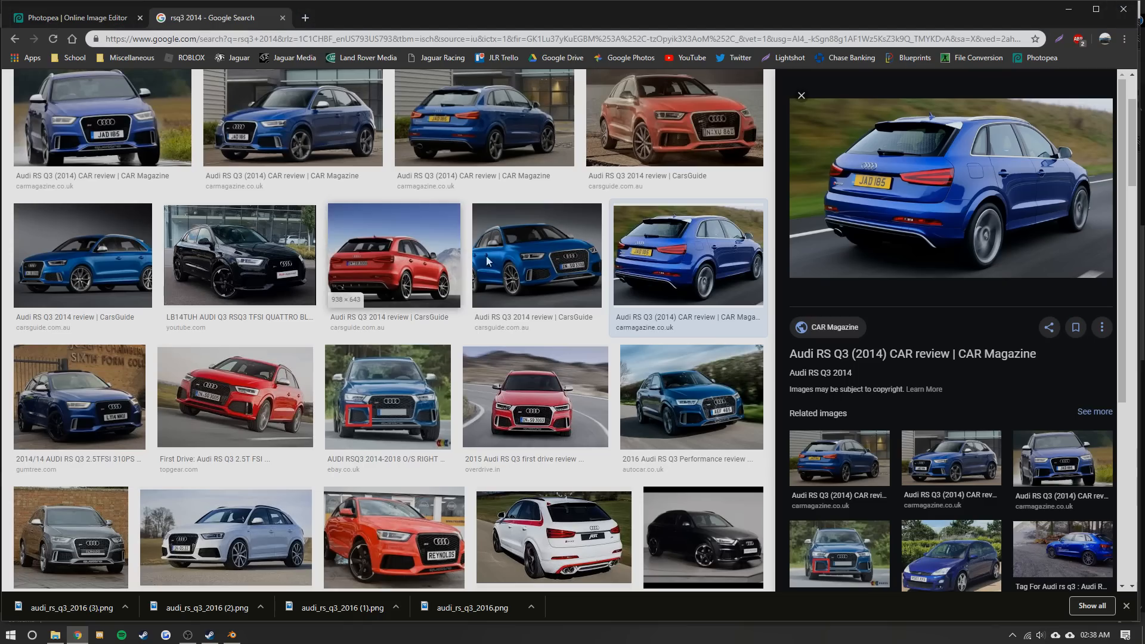
pyautogui.press('Escape')
pyautogui.scroll(3, 497, 249)
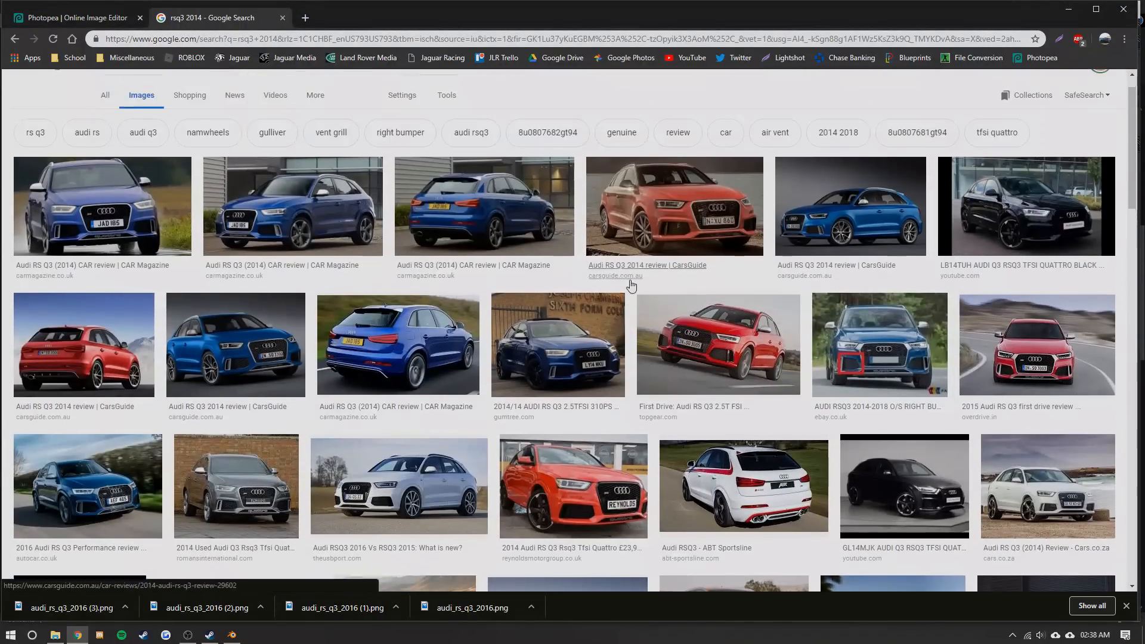
pyautogui.click(497, 249)
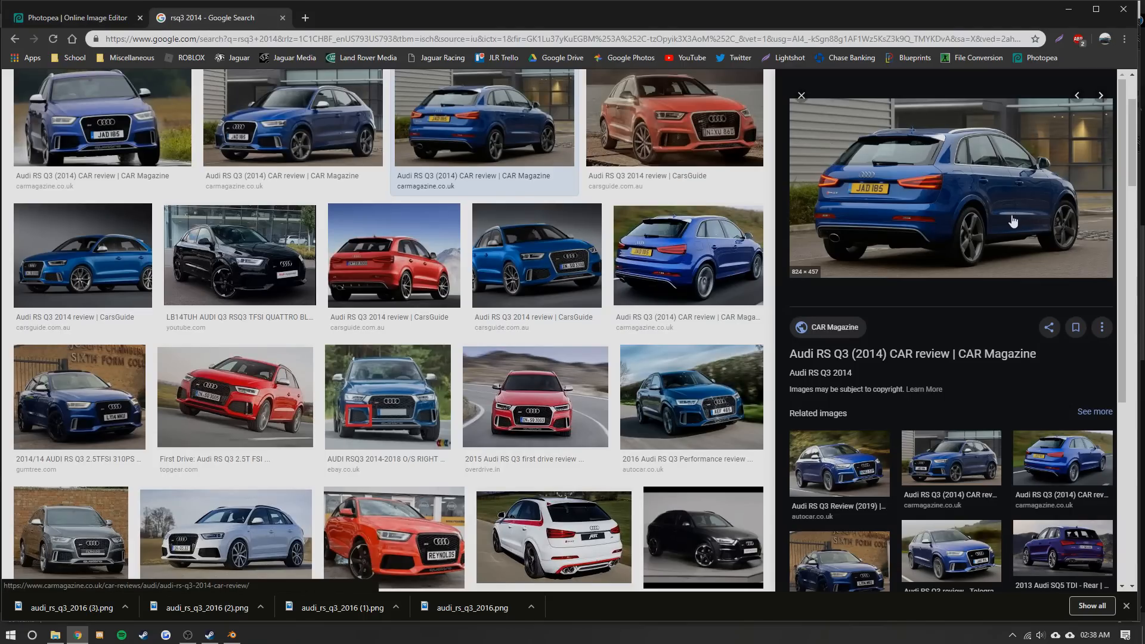
# - Switch back to Blender, nudge the new door loop slightly, and check the shading of the doors
pyautogui.hotkey('alt', 'Tab')
pyautogui.scroll(1, 668, 230)
pyautogui.moveTo(641, 206); pyautogui.dragTo(680, 230, button='middle')
pyautogui.moveTo(655, 260); pyautogui.dragTo(651, 259)
pyautogui.press('Tab')
pyautogui.moveTo(648, 259); pyautogui.dragTo(555, 244, button='middle')
pyautogui.press('Tab')
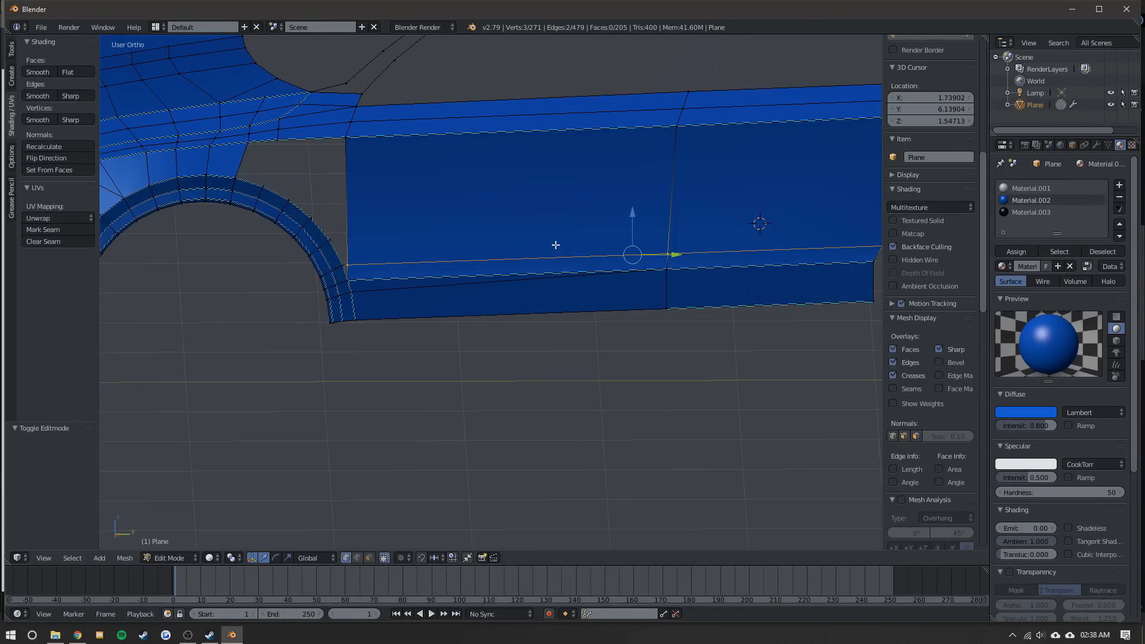
# - Examine the doors, lower panels and the gap behind the front wheel arch against the side blueprint
pyautogui.press('KP_3')
pyautogui.scroll(-1, 349, 250)
pyautogui.scroll(2, 335, 257)
pyautogui.keyDown('shift'); pyautogui.moveTo(352, 255); pyautogui.dragTo(455, 281, button='middle'); pyautogui.keyUp('shift')
pyautogui.scroll(2, 444, 283)
pyautogui.press('Tab')
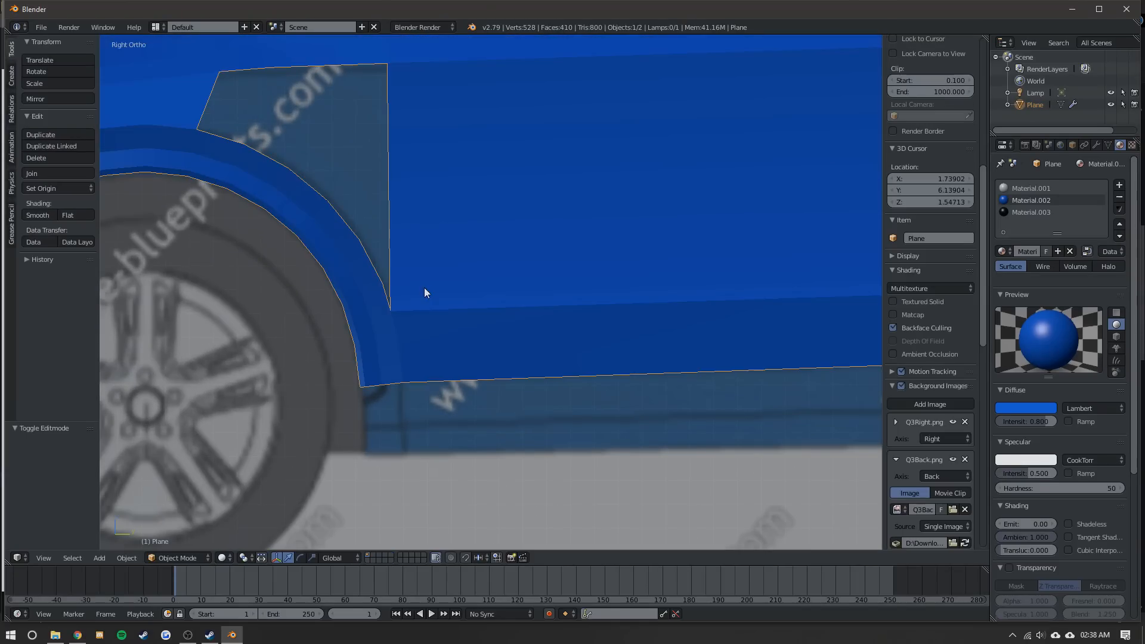
pyautogui.scroll(-4, 424, 287)
pyautogui.keyDown('shift'); pyautogui.moveTo(789, 266); pyautogui.dragTo(498, 280, button='middle'); pyautogui.keyUp('shift')
pyautogui.scroll(-1, 499, 280)
pyautogui.scroll(-1, 338, 273)
pyautogui.keyDown('shift'); pyautogui.moveTo(338, 273); pyautogui.dragTo(572, 296, button='middle'); pyautogui.keyUp('shift')
pyautogui.press('Tab')
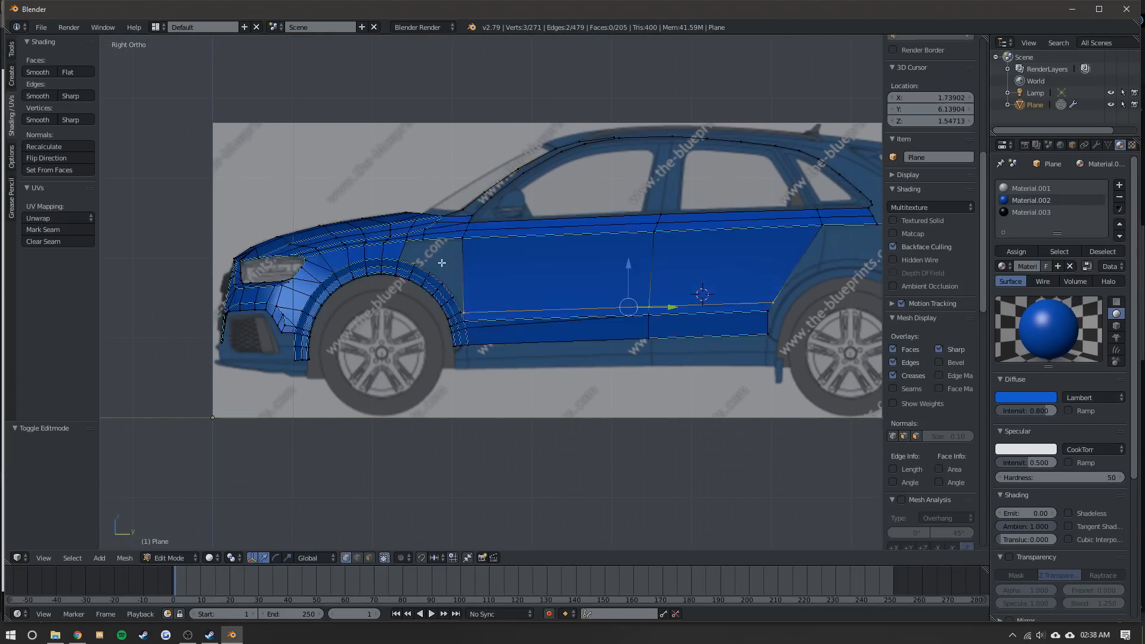
# - Add two horizontal loop cuts across the middle of both door panels and move them slightly outward along X
pyautogui.scroll(4, 479, 272)
pyautogui.scroll(-3, 524, 270)
pyautogui.moveTo(493, 274); pyautogui.dragTo(476, 297, button='middle')
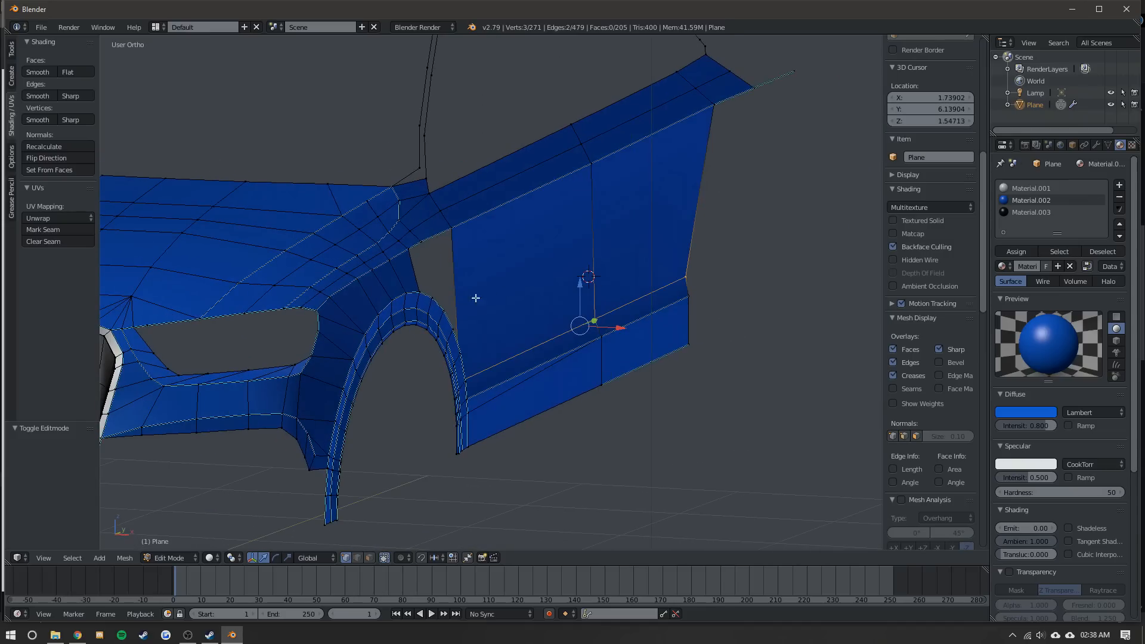
pyautogui.hotkey('ctrl', 'r')
pyautogui.scroll(1, 470, 289)
pyautogui.click(469, 289)
pyautogui.rightClick(469, 289)
pyautogui.moveTo(618, 245); pyautogui.dragTo(624, 245)
pyautogui.press('Tab')
pyautogui.moveTo(625, 245); pyautogui.dragTo(470, 256, button='middle')
pyautogui.press('Tab')
# - Push the lower of the two middle door loops slightly outward along X and check the door shading
pyautogui.scroll(-3, 381, 274)
pyautogui.moveTo(560, 259); pyautogui.dragTo(642, 254, button='middle')
pyautogui.scroll(2, 577, 256)
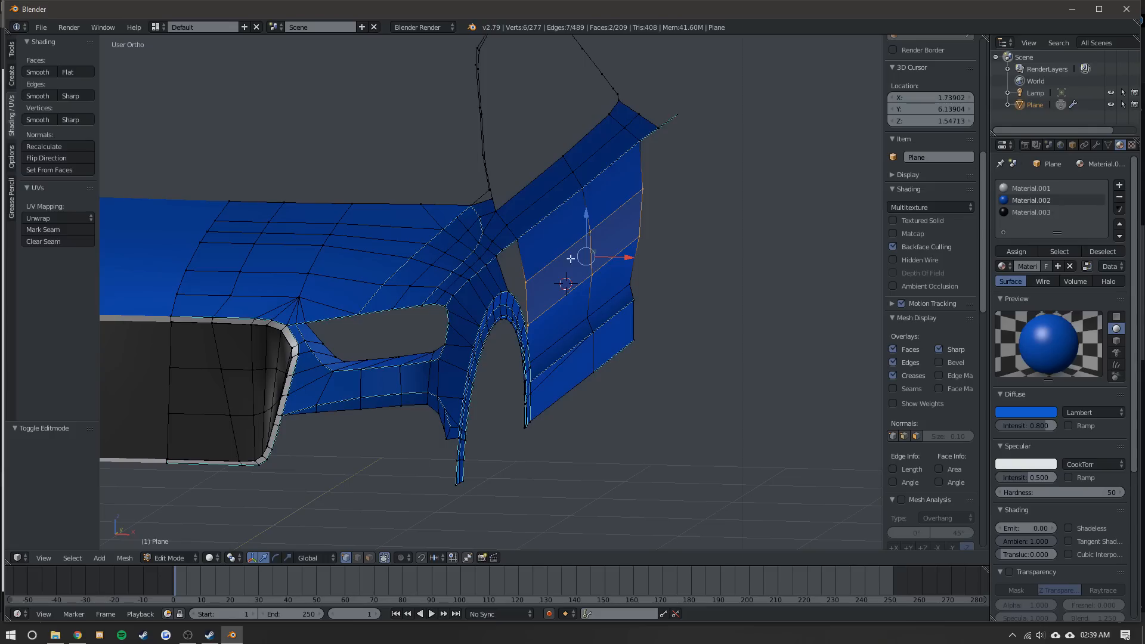
pyautogui.rightClick(645, 239)
pyautogui.keyDown('ctrl'); pyautogui.rightClick(538, 323); pyautogui.keyUp('ctrl')
pyautogui.moveTo(623, 278); pyautogui.dragTo(627, 277)
pyautogui.press('Tab')
pyautogui.press('Tab')
pyautogui.moveTo(626, 278); pyautogui.dragTo(596, 279, button='middle')
pyautogui.moveTo(596, 278); pyautogui.dragTo(600, 280)
pyautogui.press('Tab')
pyautogui.moveTo(600, 280); pyautogui.dragTo(423, 270, button='middle')
pyautogui.scroll(-1, 609, 273)
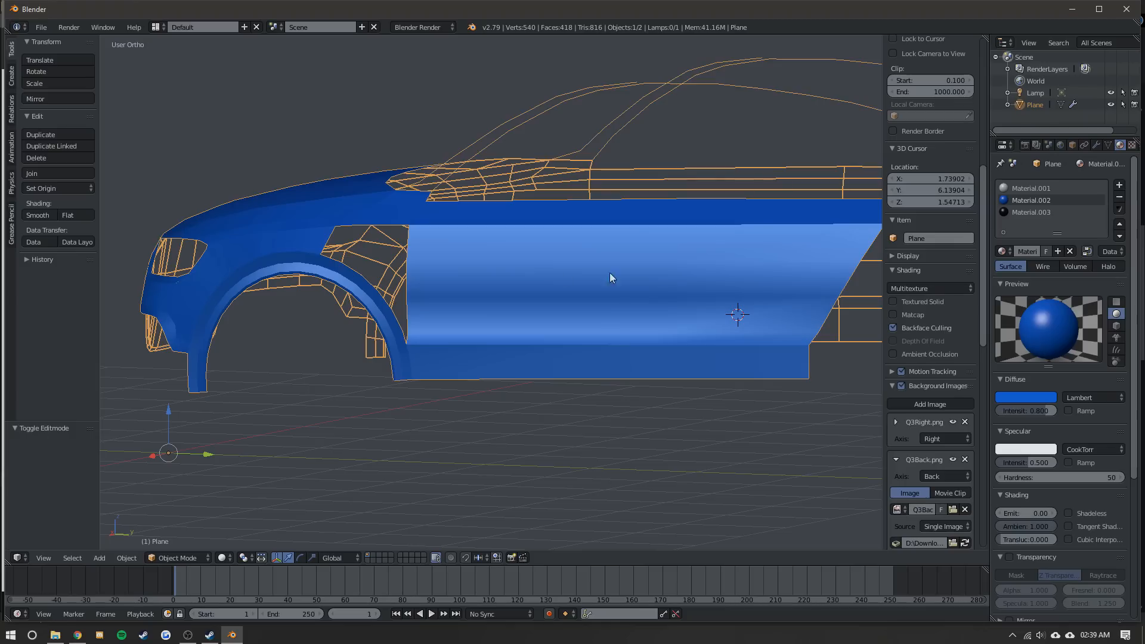
# - Fill the upper part of the gap behind the front wheel arch with faces between fender and front door
pyautogui.press('Tab')
pyautogui.scroll(5, 411, 254)
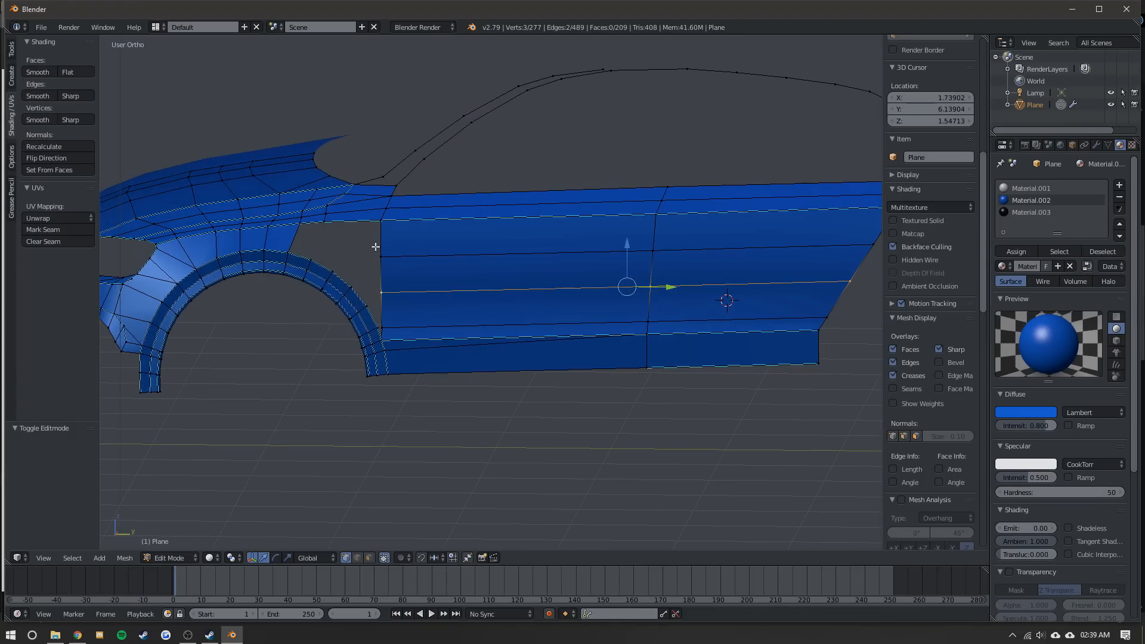
pyautogui.keyDown('ctrl'); pyautogui.rightClick(324, 252); pyautogui.keyUp('ctrl')
pyautogui.press('f')
pyautogui.rightClick(324, 252)
pyautogui.keyDown('ctrl'); pyautogui.rightClick(337, 204); pyautogui.keyUp('ctrl')
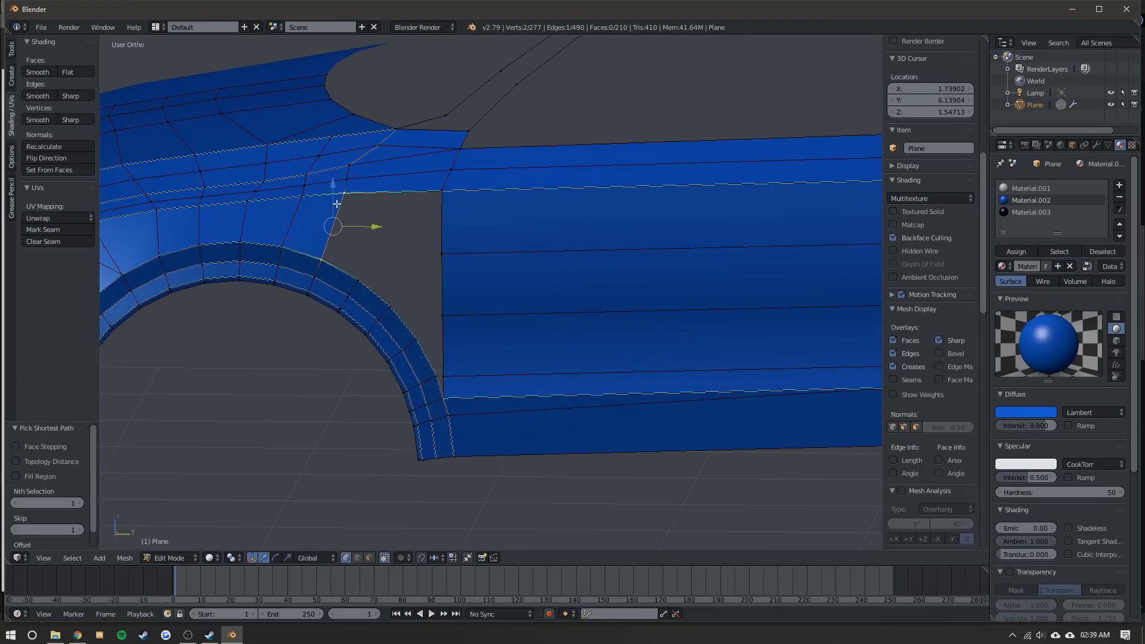
pyautogui.press('f')
pyautogui.press('KP_3')
pyautogui.keyDown('ctrl'); pyautogui.rightClick(441, 254); pyautogui.keyUp('ctrl')
pyautogui.press('f')
pyautogui.scroll(-4, 413, 269)
pyautogui.hotkey('alt', 'z')
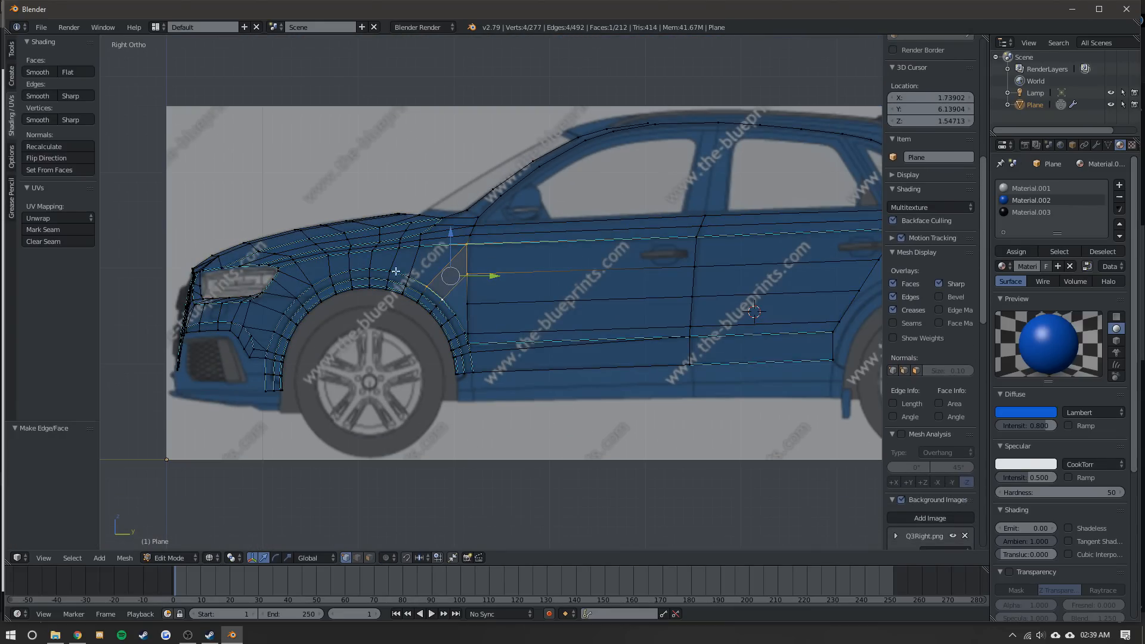
# - Close the remaining gap between the wheel arch and the door's front edge with faces down to the lower crease
pyautogui.scroll(2, 587, 248)
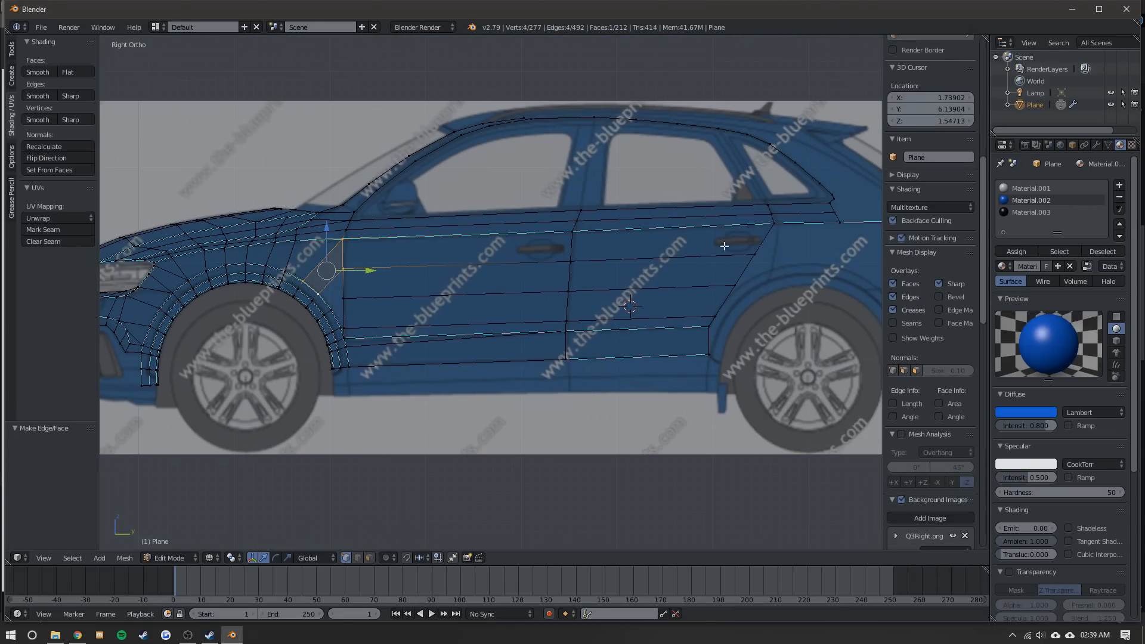
pyautogui.scroll(3, 298, 229)
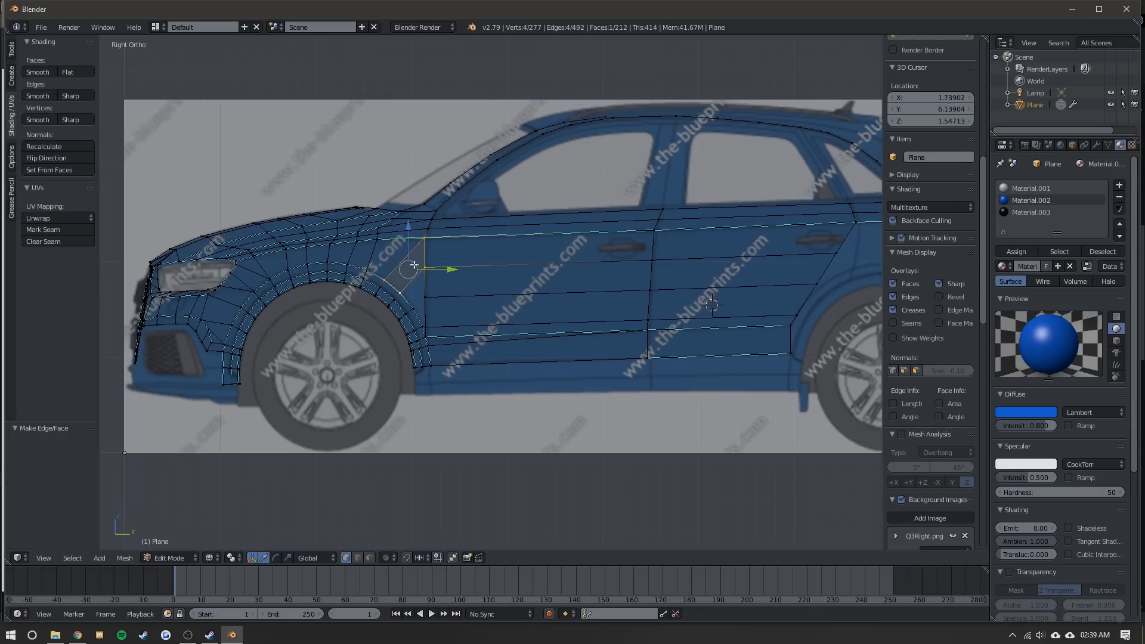
pyautogui.rightClick(377, 301)
pyautogui.hotkey('alt', 'm')
pyautogui.click(298, 345)
pyautogui.keyDown('ctrl'); pyautogui.rightClick(370, 351); pyautogui.keyUp('ctrl')
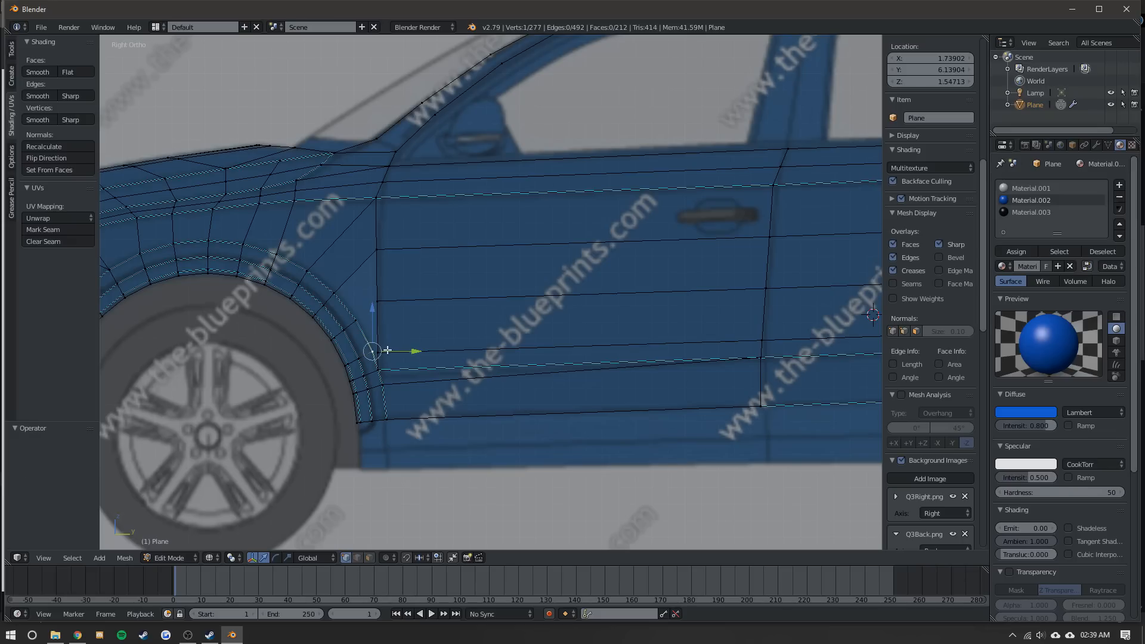
pyautogui.press('Tab')
pyautogui.scroll(-3, 416, 325)
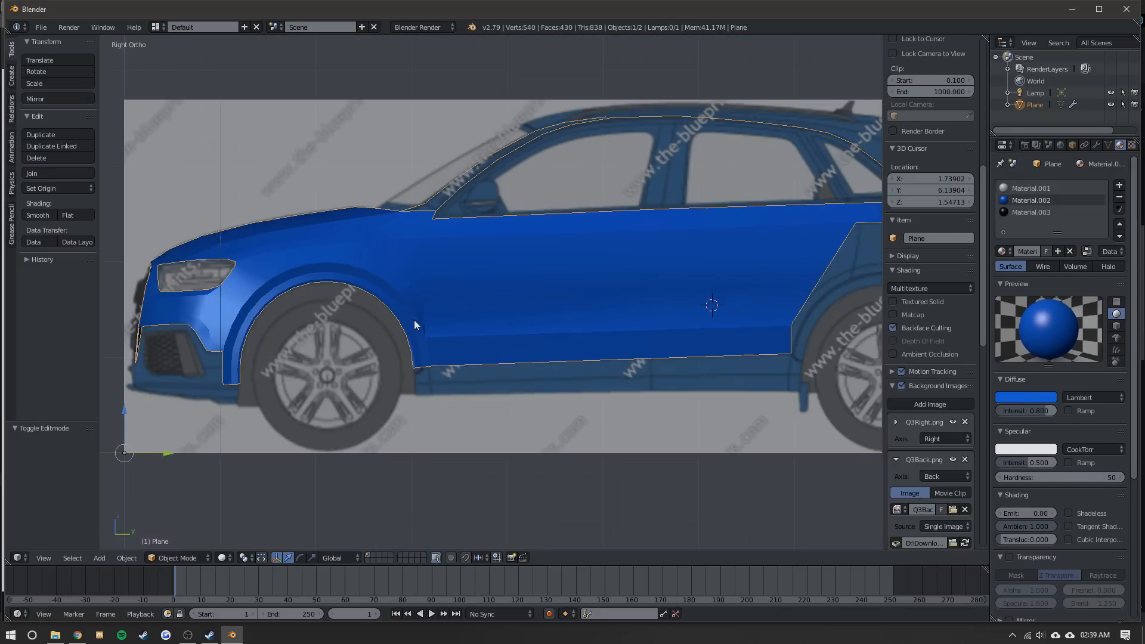
# - Mark the vertical edge path along the front of the door as sharp and check the shading
pyautogui.scroll(-1, 416, 324)
pyautogui.moveTo(416, 325); pyautogui.dragTo(432, 345, button='middle')
pyautogui.press('Tab')
pyautogui.rightClick(446, 353)
pyautogui.scroll(4, 382, 271)
pyautogui.keyDown('ctrl'); pyautogui.rightClick(390, 171); pyautogui.keyUp('ctrl')
pyautogui.hotkey('ctrl', 'e')
pyautogui.click(211, 187)
pyautogui.press('Tab')
pyautogui.scroll(-1, 406, 231)
pyautogui.moveTo(411, 233); pyautogui.dragTo(296, 232, button='middle')
# - Move the vertex just above the door's lower front corner outward along X to meet the wheel arch
pyautogui.press('Tab')
pyautogui.keyDown('shift'); pyautogui.moveTo(345, 322); pyautogui.dragTo(419, 279, button='middle'); pyautogui.keyUp('shift')
pyautogui.scroll(4, 419, 279)
pyautogui.scroll(4, 438, 311)
pyautogui.rightClick(418, 318)
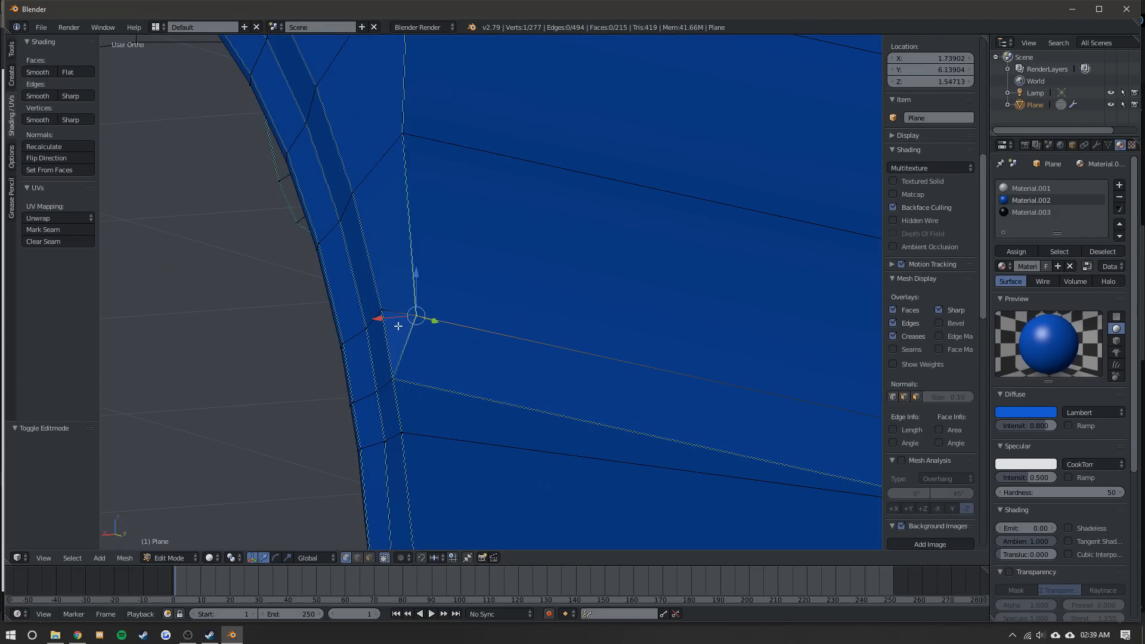
pyautogui.press('g')
pyautogui.press('x')
pyautogui.click(380, 320)
pyautogui.press('Tab')
# - Examine the shading and mesh where the fender, wheel arch and front door meet
pyautogui.moveTo(380, 321); pyautogui.dragTo(499, 234, button='middle')
pyautogui.scroll(-6, 495, 348)
pyautogui.scroll(-2, 502, 262)
pyautogui.press('Tab')
pyautogui.scroll(2, 513, 262)
pyautogui.scroll(2, 512, 262)
pyautogui.press('Tab')
pyautogui.scroll(-5, 480, 238)
pyautogui.press('Tab')
pyautogui.scroll(5, 480, 237)
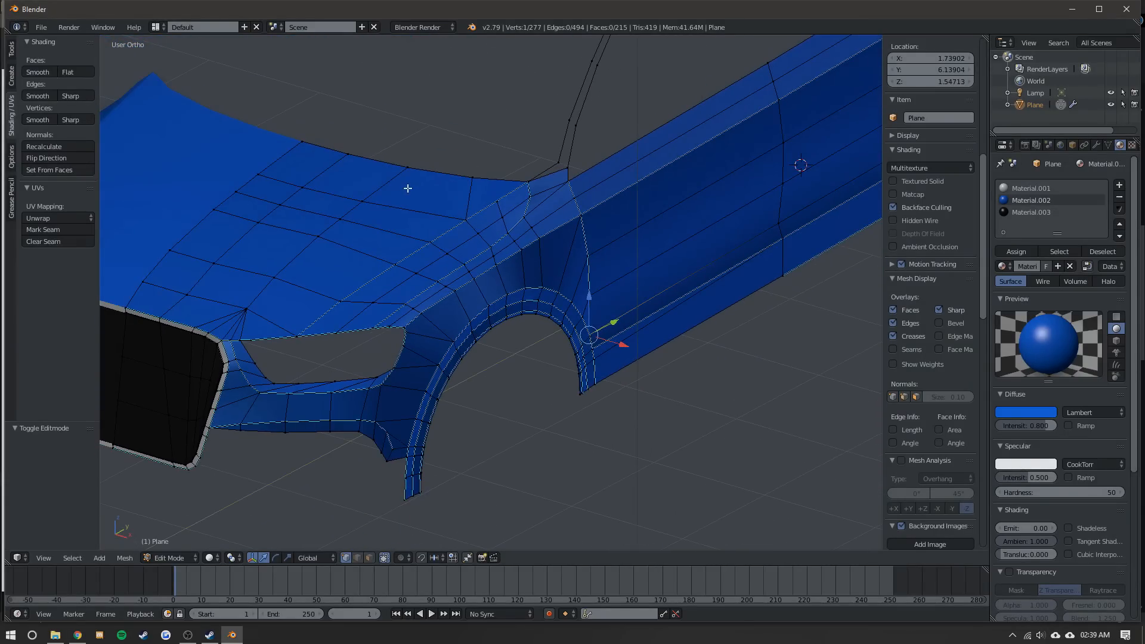
# - Mark the bonnet seam from headlight to windscreen corner as sharp and bevel it by 0.008 with 2 segments
pyautogui.keyDown('shift'); pyautogui.moveTo(407, 188); pyautogui.dragTo(457, 206, button='middle'); pyautogui.keyUp('shift')
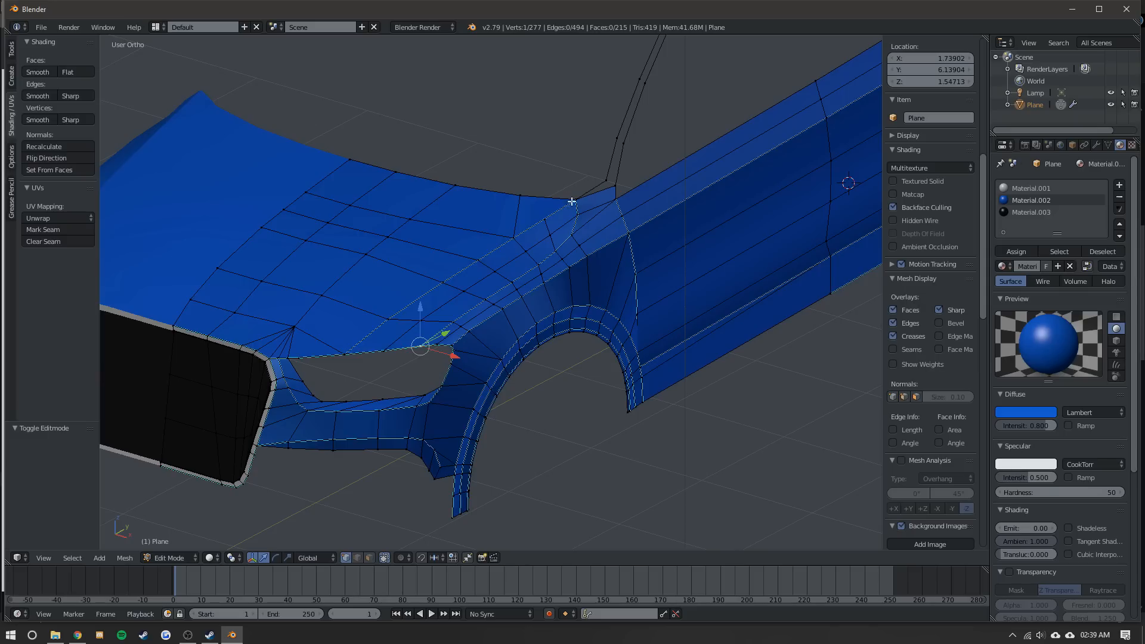
pyautogui.keyDown('ctrl'); pyautogui.rightClick(479, 308); pyautogui.keyUp('ctrl')
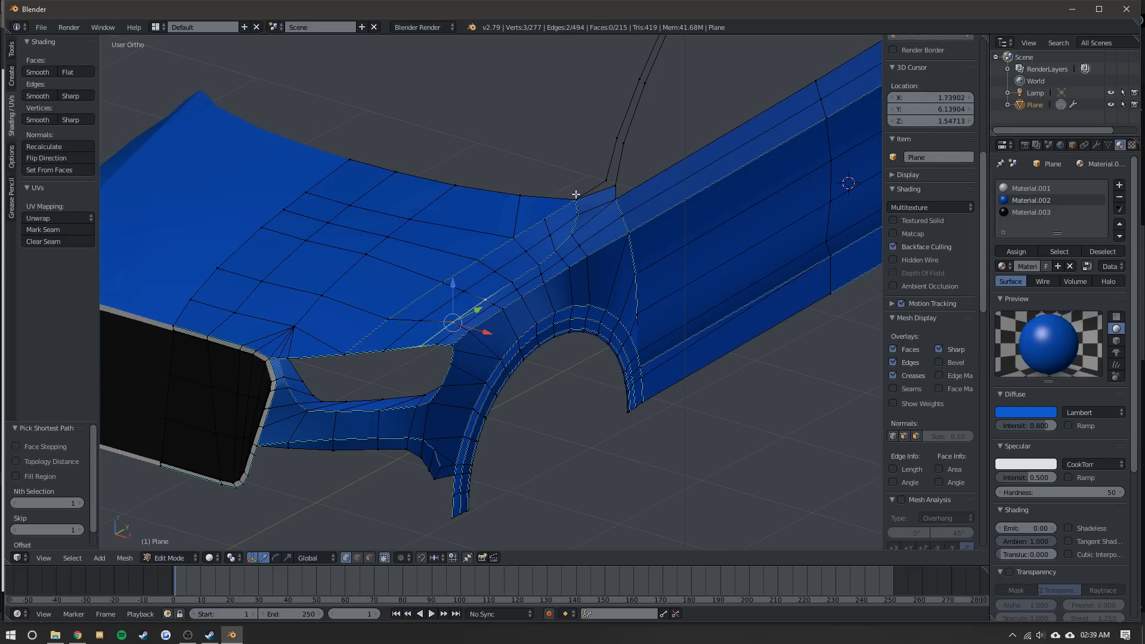
pyautogui.keyDown('ctrl'); pyautogui.rightClick(576, 195); pyautogui.keyUp('ctrl')
pyautogui.scroll(5, 575, 197)
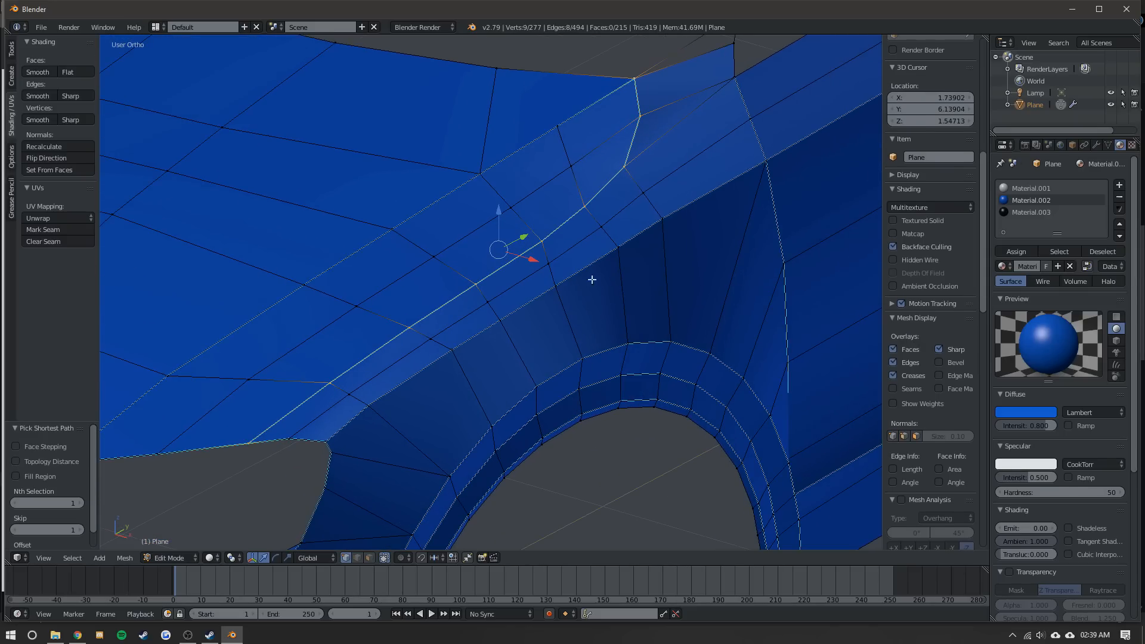
pyautogui.keyDown('shift'); pyautogui.moveTo(599, 280); pyautogui.dragTo(578, 311, button='middle'); pyautogui.keyUp('shift')
pyautogui.hotkey('ctrl', 'e')
pyautogui.click(273, 406)
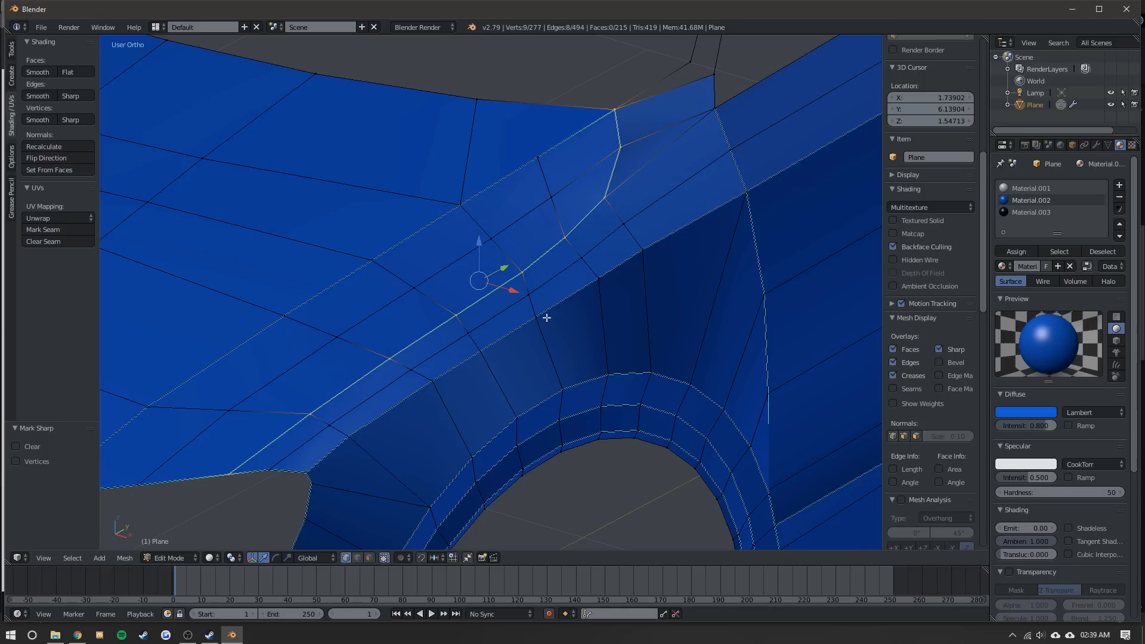
pyautogui.hotkey('ctrl', 'b')
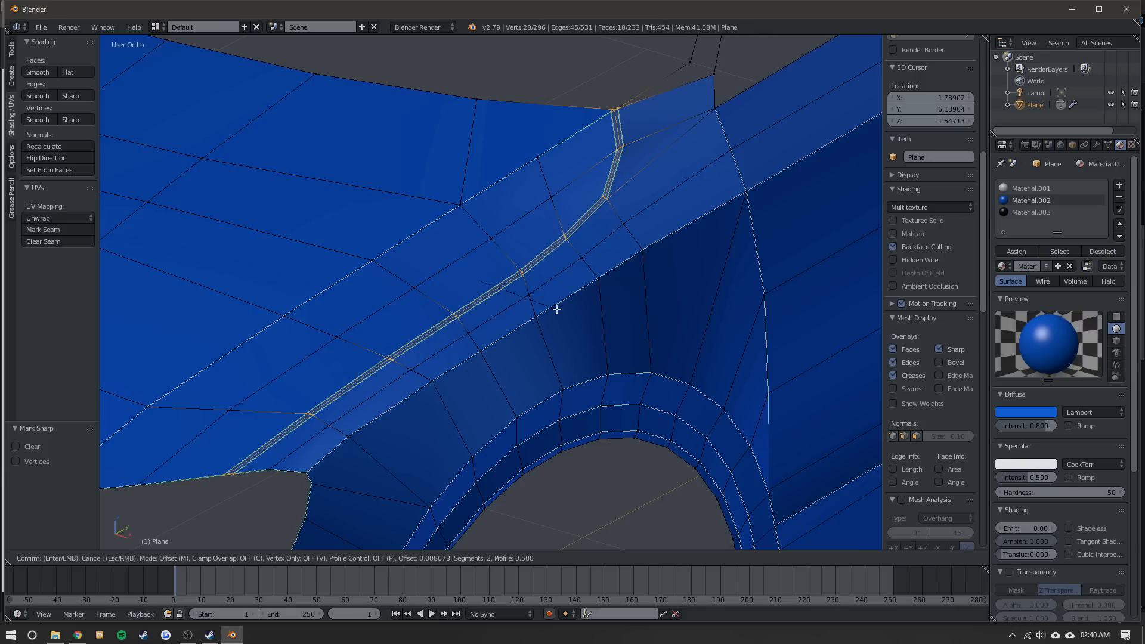
pyautogui.click(556, 309)
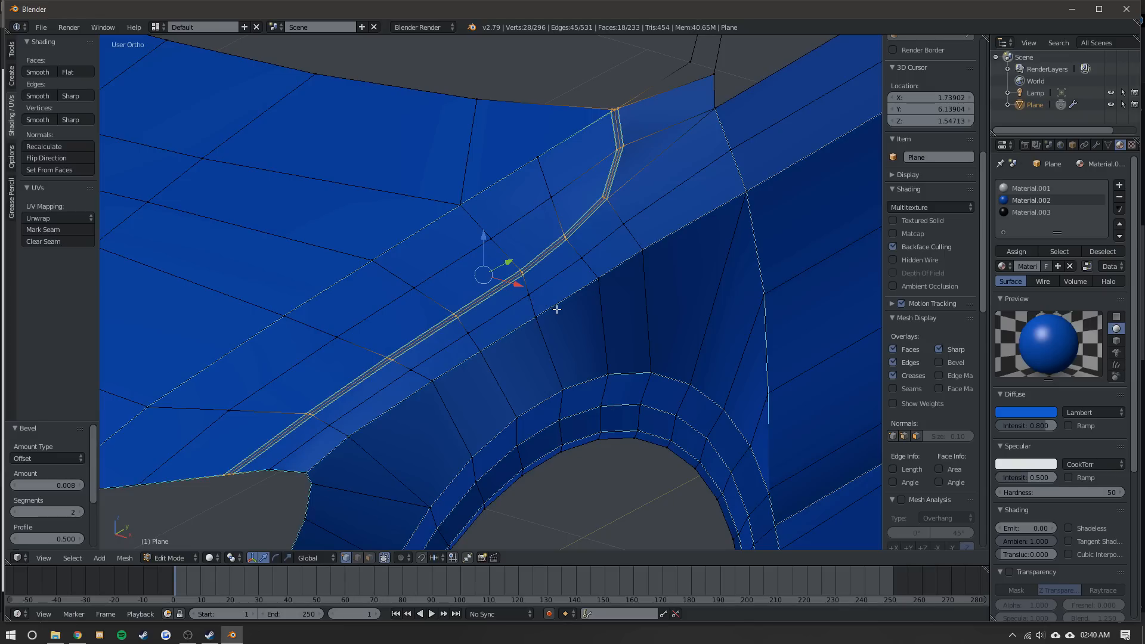
# - Select the centre edge path of the beveled bonnet seam, lower it slightly along Z, and check the groove
pyautogui.keyDown('shift'); pyautogui.moveTo(372, 347); pyautogui.dragTo(515, 210, button='middle'); pyautogui.keyUp('shift')
pyautogui.scroll(2, 405, 315)
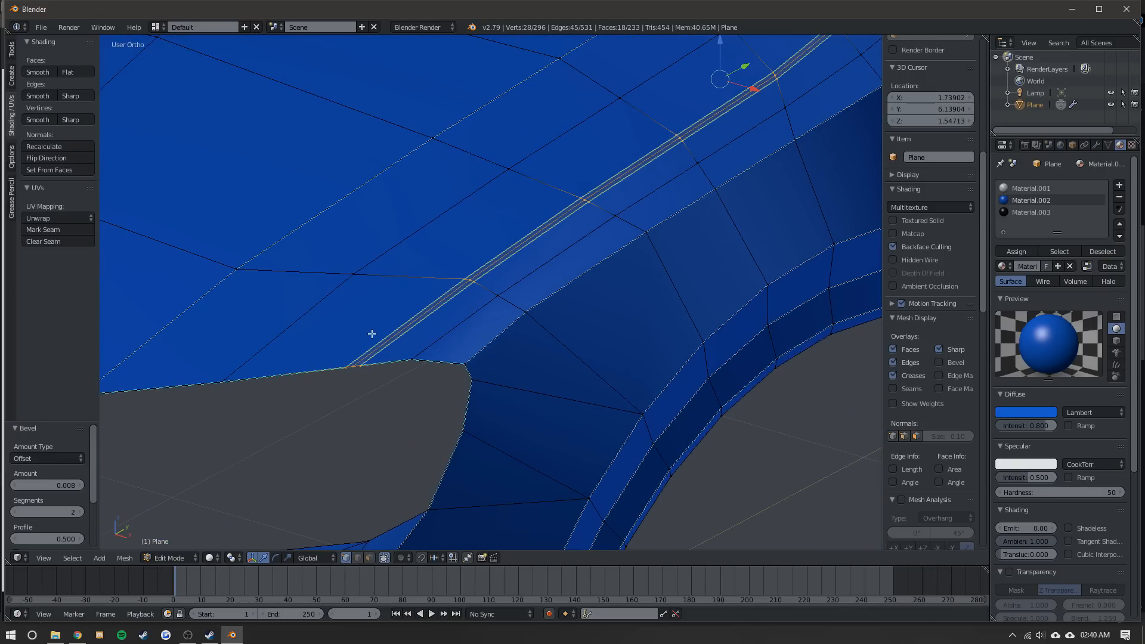
pyautogui.rightClick(353, 370)
pyautogui.scroll(5, 549, 269)
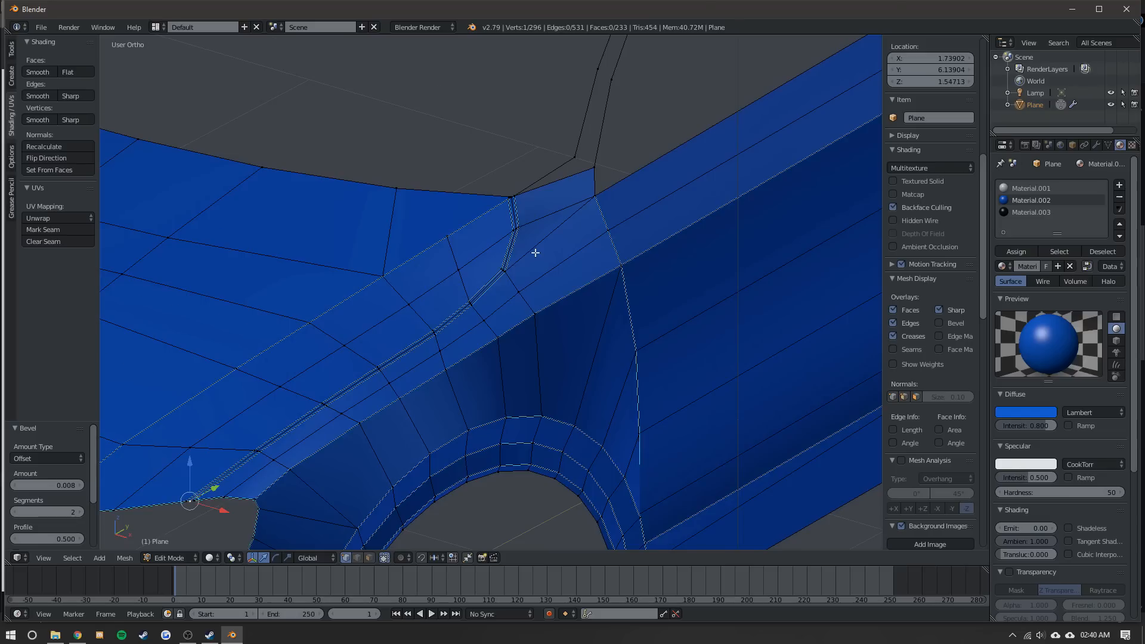
pyautogui.keyDown('ctrl'); pyautogui.rightClick(516, 248); pyautogui.keyUp('ctrl')
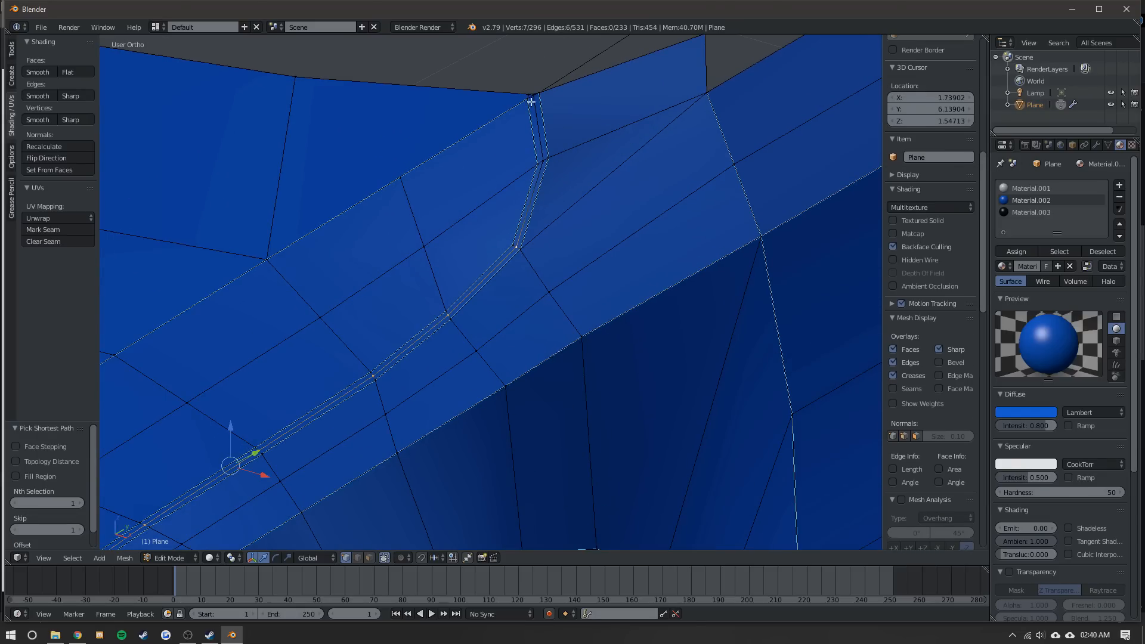
pyautogui.scroll(-5, 533, 131)
pyautogui.press('Tab')
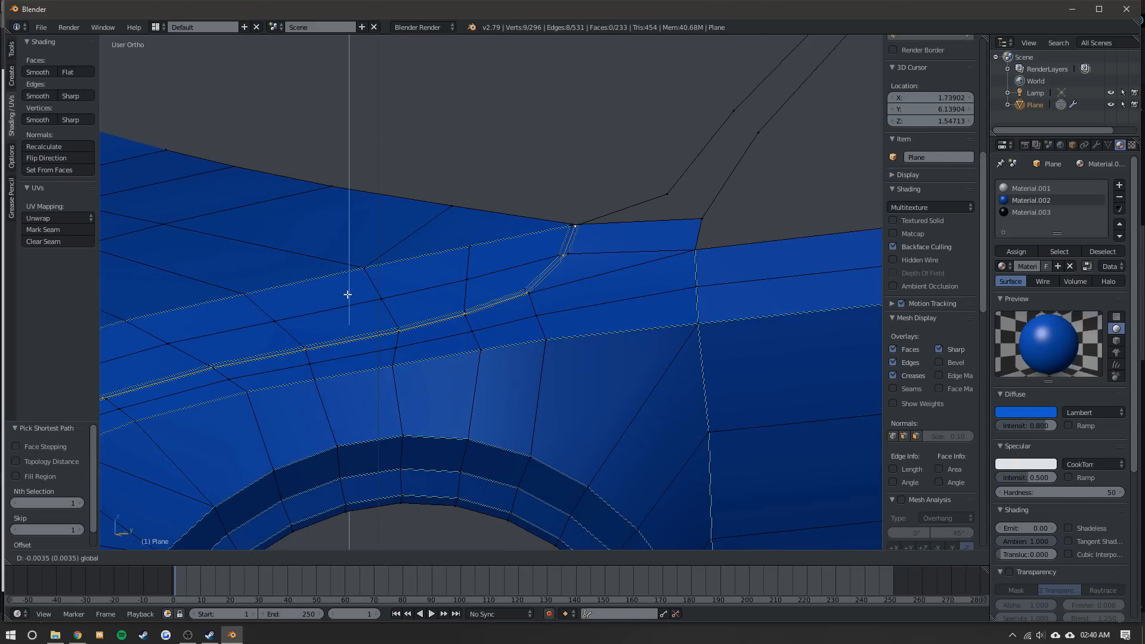
pyautogui.moveTo(406, 304); pyautogui.dragTo(452, 266, button='middle')
pyautogui.scroll(-5, 389, 304)
pyautogui.moveTo(406, 322)
pyautogui.mouseDown(button='middle')
pyautogui.moveTo(470, 311)
pyautogui.moveTo(398, 316)
pyautogui.mouseUp(button='middle')
pyautogui.keyDown('shift'); pyautogui.moveTo(590, 298); pyautogui.dragTo(421, 327, button='middle'); pyautogui.keyUp('shift')
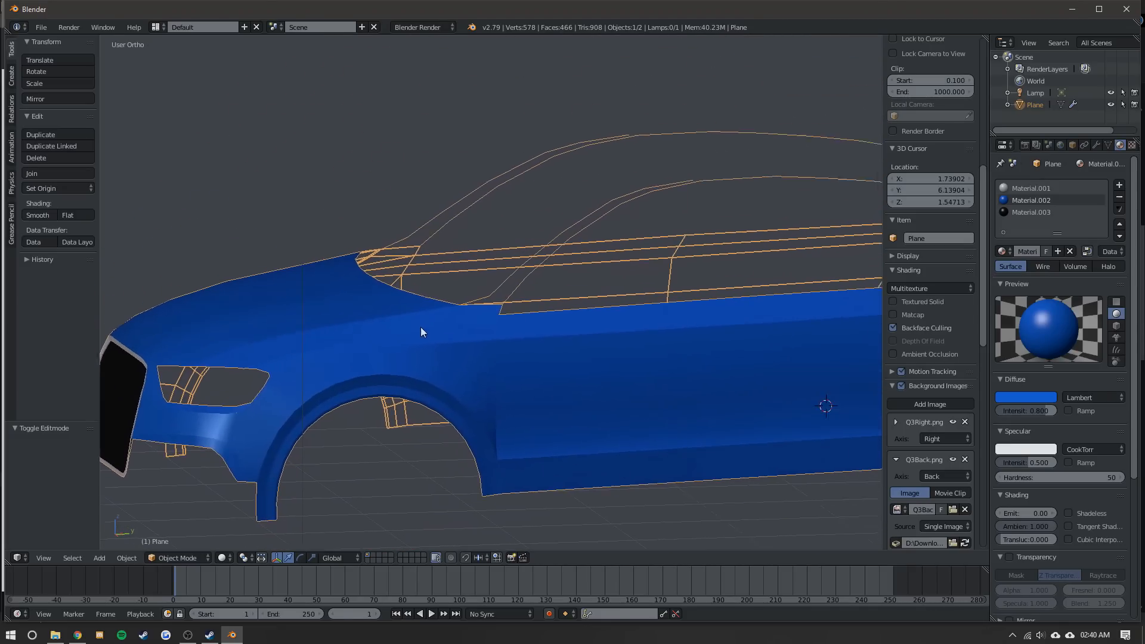
# - Fill a triangular face between the windscreen corner of the fender and the base of the A-pillar
pyautogui.scroll(5, 421, 327)
pyautogui.press('Tab')
pyautogui.rightClick(488, 332)
pyautogui.keyDown('shift'); pyautogui.rightClick(456, 311); pyautogui.keyUp('shift')
pyautogui.keyDown('shift'); pyautogui.rightClick(379, 335); pyautogui.keyUp('shift')
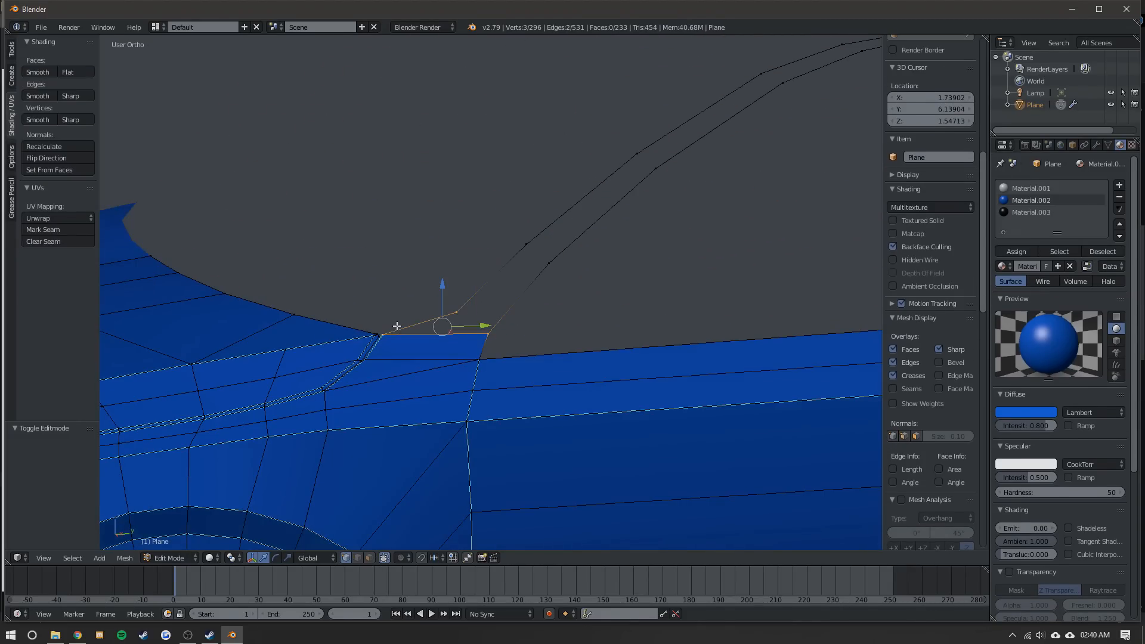
pyautogui.press('f')
# - Fill the lower A-pillar with faces between its two edge lines
pyautogui.rightClick(456, 312)
pyautogui.keyDown('shift'); pyautogui.rightClick(488, 332); pyautogui.keyUp('shift')
pyautogui.keyDown('shift'); pyautogui.rightClick(551, 261); pyautogui.keyUp('shift')
pyautogui.rightClick(526, 243)
pyautogui.keyDown('shift'); pyautogui.rightClick(549, 263); pyautogui.keyUp('shift')
pyautogui.keyDown('shift'); pyautogui.rightClick(655, 169); pyautogui.keyUp('shift')
pyautogui.keyDown('shift'); pyautogui.rightClick(636, 152); pyautogui.keyUp('shift')
pyautogui.press('f')
pyautogui.rightClick(636, 152)
pyautogui.keyDown('shift'); pyautogui.rightClick(655, 168); pyautogui.keyUp('shift')
# - Continue the pillar strip with faces up to the start of the roofline and compare it with the side blueprint
pyautogui.keyDown('shift'); pyautogui.moveTo(804, 93); pyautogui.dragTo(534, 242, button='middle'); pyautogui.keyUp('shift')
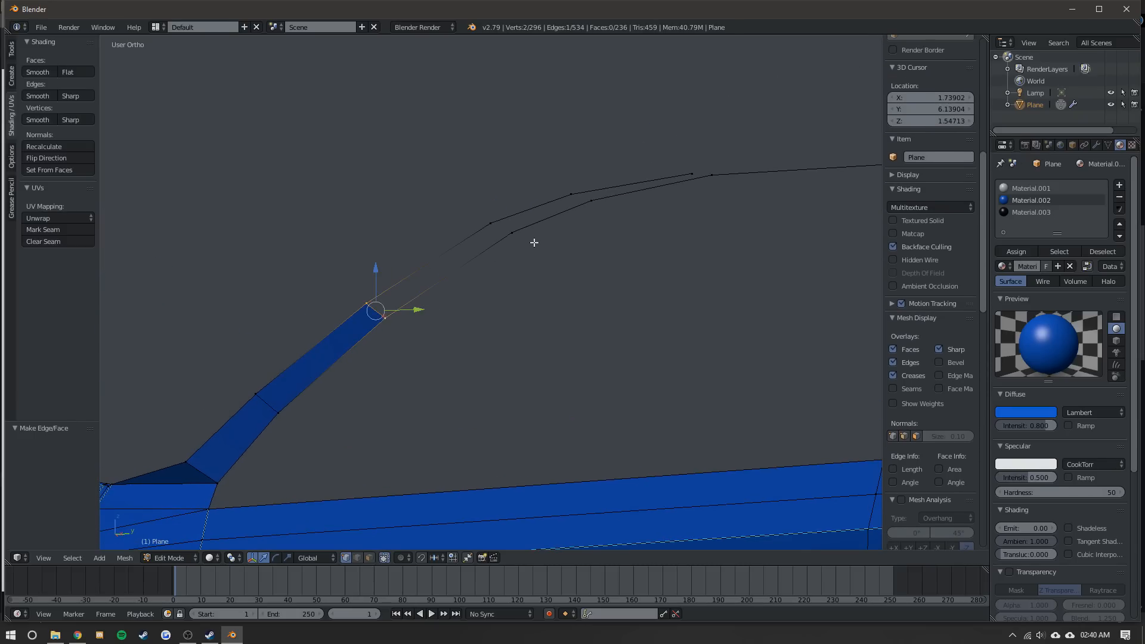
pyautogui.rightClick(491, 223)
pyautogui.keyDown('shift'); pyautogui.rightClick(512, 232); pyautogui.keyUp('shift')
pyautogui.keyDown('shift'); pyautogui.rightClick(593, 199); pyautogui.keyUp('shift')
pyautogui.press('f')
pyautogui.rightClick(597, 199)
pyautogui.keyDown('shift'); pyautogui.rightClick(571, 194); pyautogui.keyUp('shift')
pyautogui.keyDown('shift'); pyautogui.rightClick(693, 171); pyautogui.keyUp('shift')
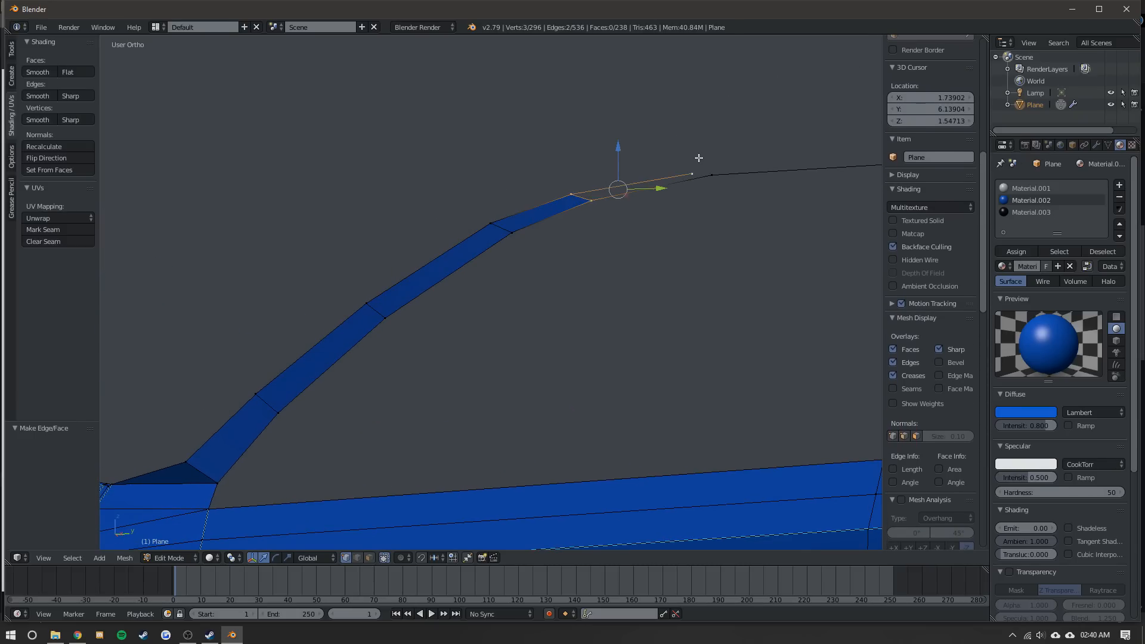
pyautogui.press('Tab')
pyautogui.scroll(-6, 684, 185)
pyautogui.press('KP_3')
pyautogui.press('Tab')
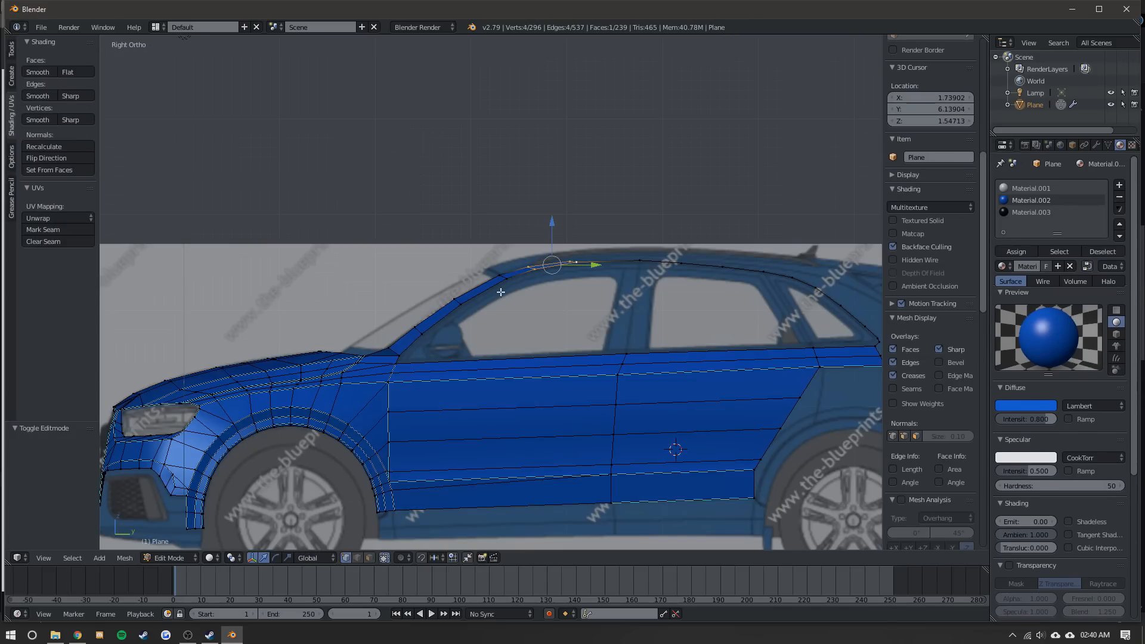
# - Shift the A-pillar's inner edge path slightly inward to widen the strip and check it against the top and side blueprints
pyautogui.moveTo(386, 351); pyautogui.dragTo(375, 532, button='middle')
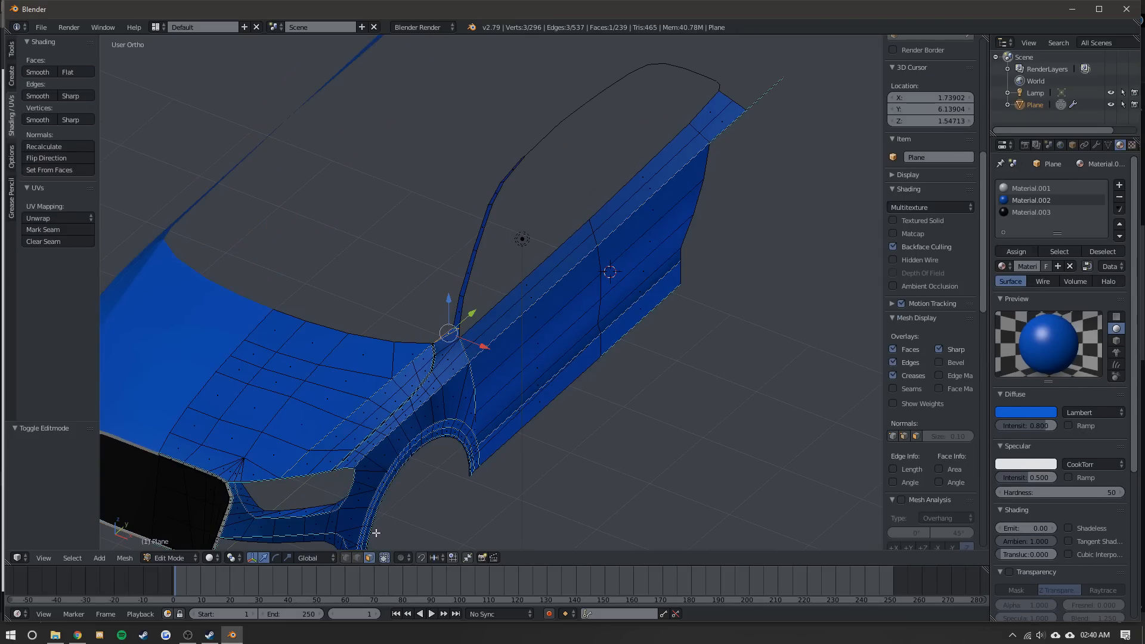
pyautogui.keyDown('ctrl'); pyautogui.rightClick(492, 160); pyautogui.keyUp('ctrl')
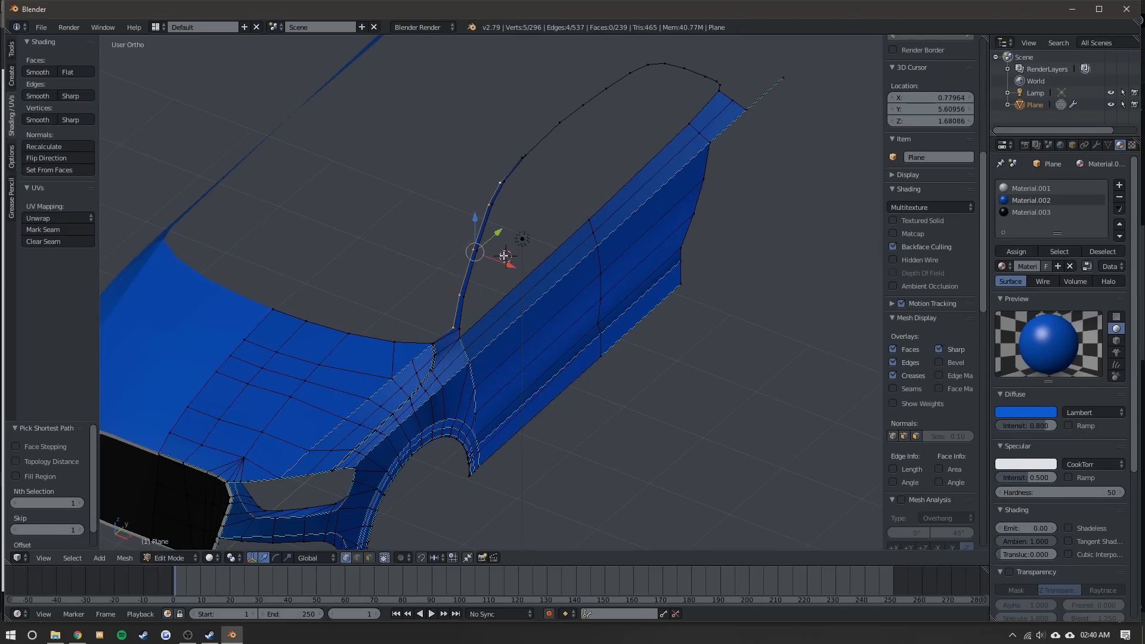
pyautogui.press('Tab')
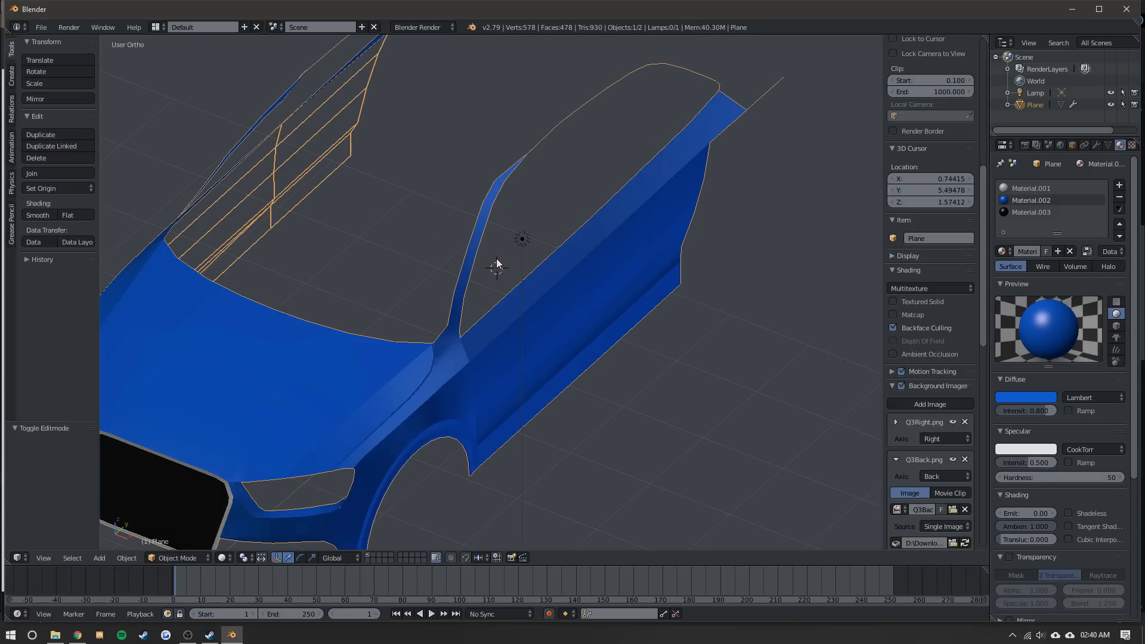
pyautogui.press('KP_7')
pyautogui.press('Tab')
pyautogui.press('Tab')
pyautogui.moveTo(481, 276); pyautogui.dragTo(359, 177, button='middle')
pyautogui.press('Tab')
pyautogui.press('KP_3')
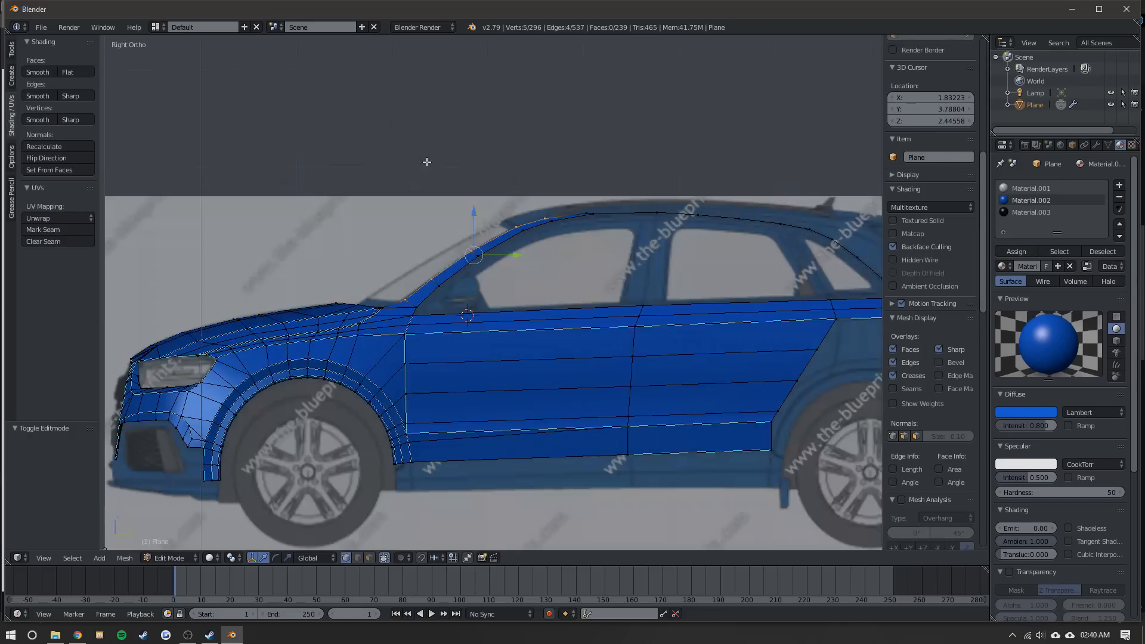
# - Move the inner vertex at the pillar's upper end inward along X to match the top blueprint
pyautogui.scroll(4, 394, 159)
pyautogui.press('KP_7')
pyautogui.press('g')
pyautogui.press('x')
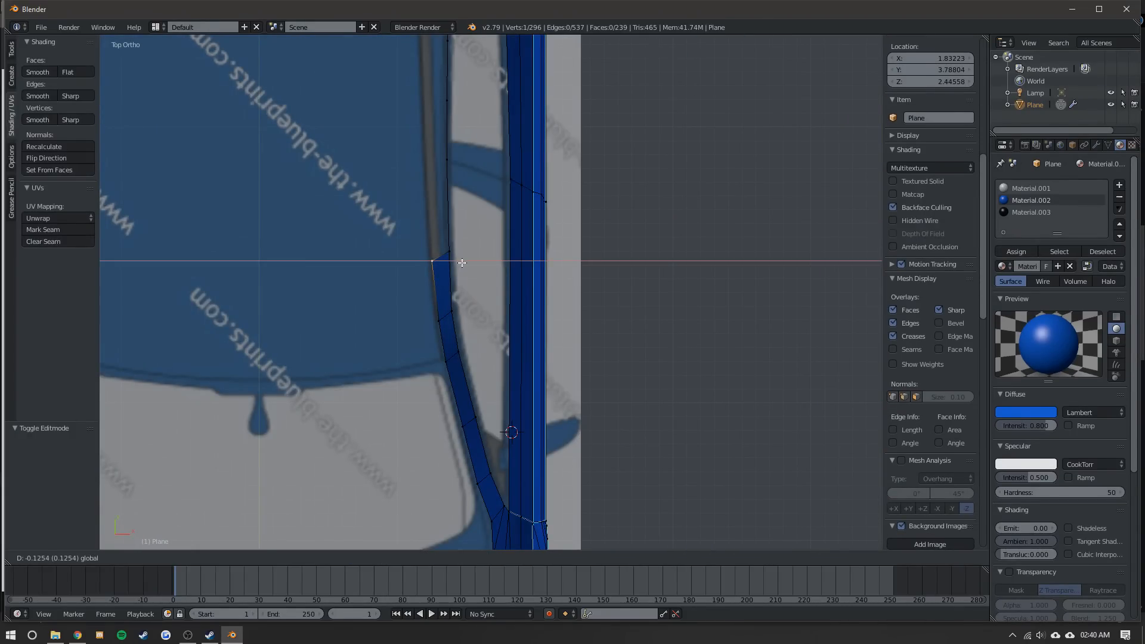
pyautogui.click(461, 262)
pyautogui.press('Tab')
pyautogui.scroll(-4, 477, 346)
pyautogui.scroll(4, 456, 399)
pyautogui.press('Tab')
# - Extrude the bonnet's rear edge path and move the new row along Y toward the windscreen base
pyautogui.keyDown('ctrl'); pyautogui.rightClick(545, 261); pyautogui.keyUp('ctrl')
pyautogui.scroll(3, 453, 277)
pyautogui.keyDown('shift'); pyautogui.moveTo(393, 285); pyautogui.dragTo(416, 312, button='middle'); pyautogui.keyUp('shift')
pyautogui.press('e')
pyautogui.rightClick(417, 312)
pyautogui.press('g')
pyautogui.press('y')
pyautogui.click(417, 242)
# - Show the Mirror modifier settings and move the extruded bonnet row along X by -0.070
pyautogui.press('g')
pyautogui.press('x')
pyautogui.press('Escape')
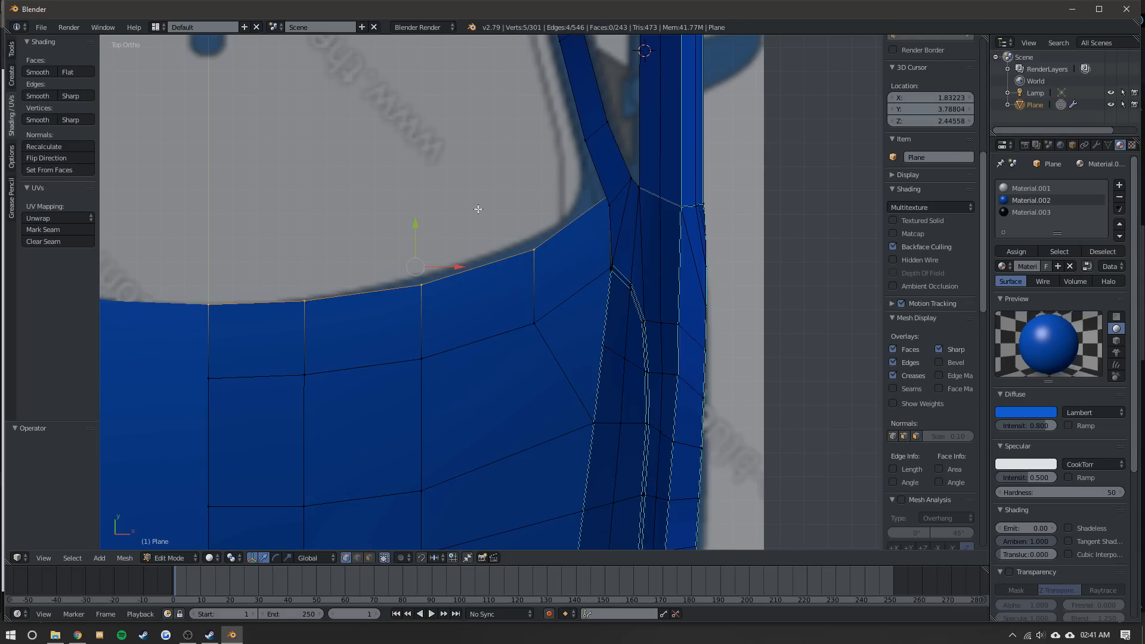
pyautogui.click(1096, 146)
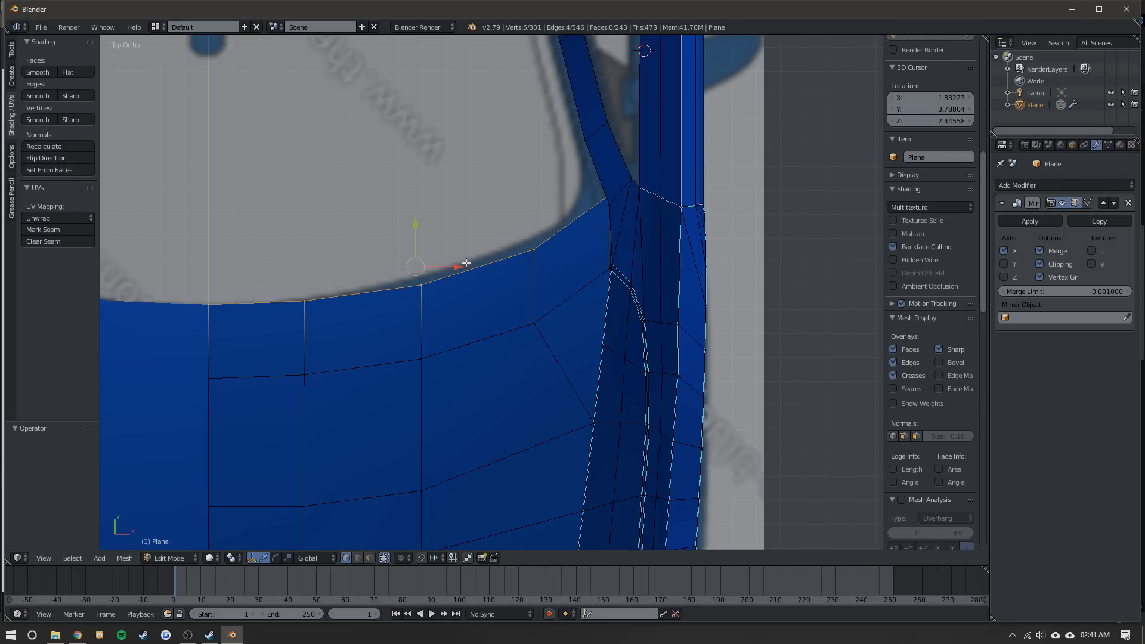
pyautogui.press('g')
pyautogui.press('x')
pyautogui.click(421, 265)
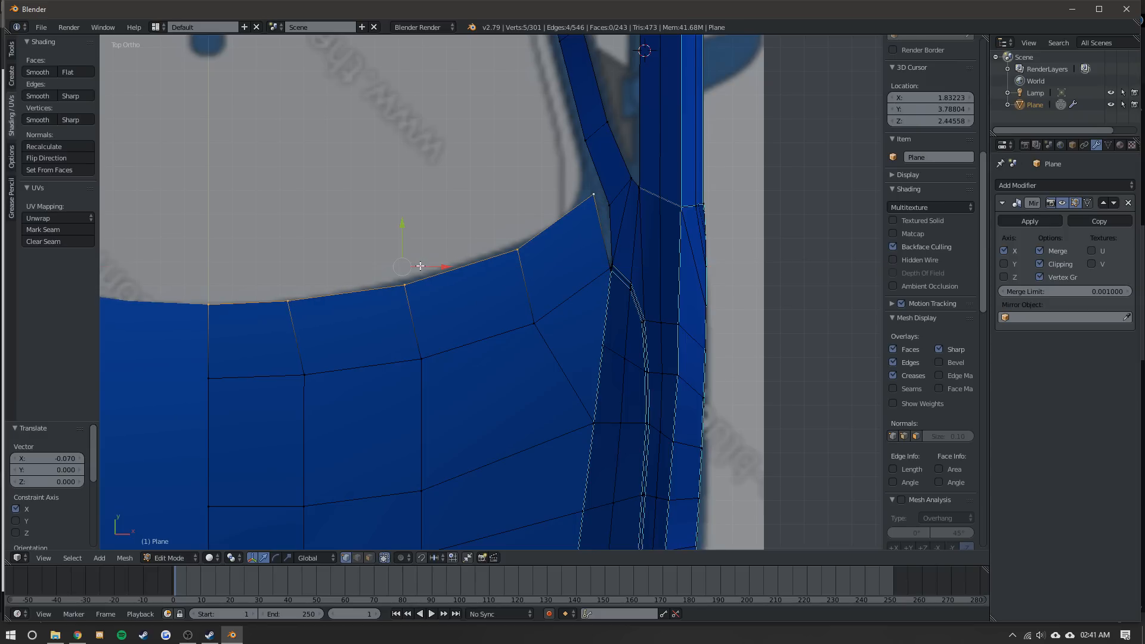
# - Merge the two neighbouring vertices at the bonnet's rear outer corner at the last selected one
pyautogui.rightClick(590, 277)
pyautogui.scroll(1, 637, 270)
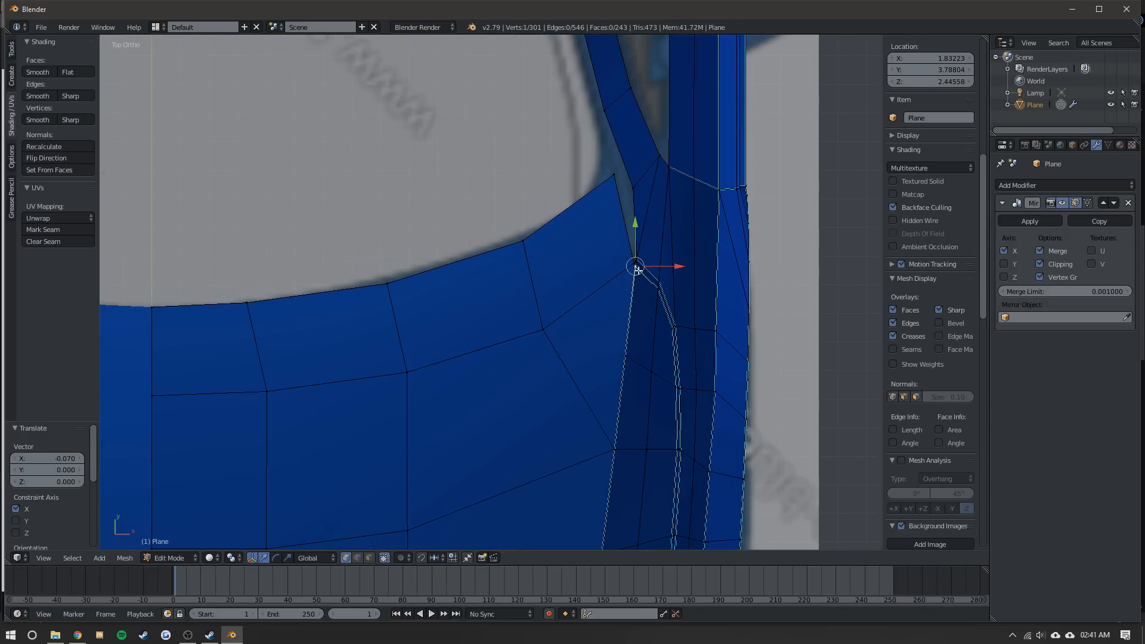
pyautogui.rightClick(631, 262)
pyautogui.keyDown('shift'); pyautogui.rightClick(625, 268); pyautogui.keyUp('shift')
pyautogui.keyDown('shift'); pyautogui.moveTo(621, 272); pyautogui.dragTo(481, 291, button='middle'); pyautogui.keyUp('shift')
pyautogui.scroll(1, 453, 292)
pyautogui.hotkey('alt', 'm')
pyautogui.click(375, 301)
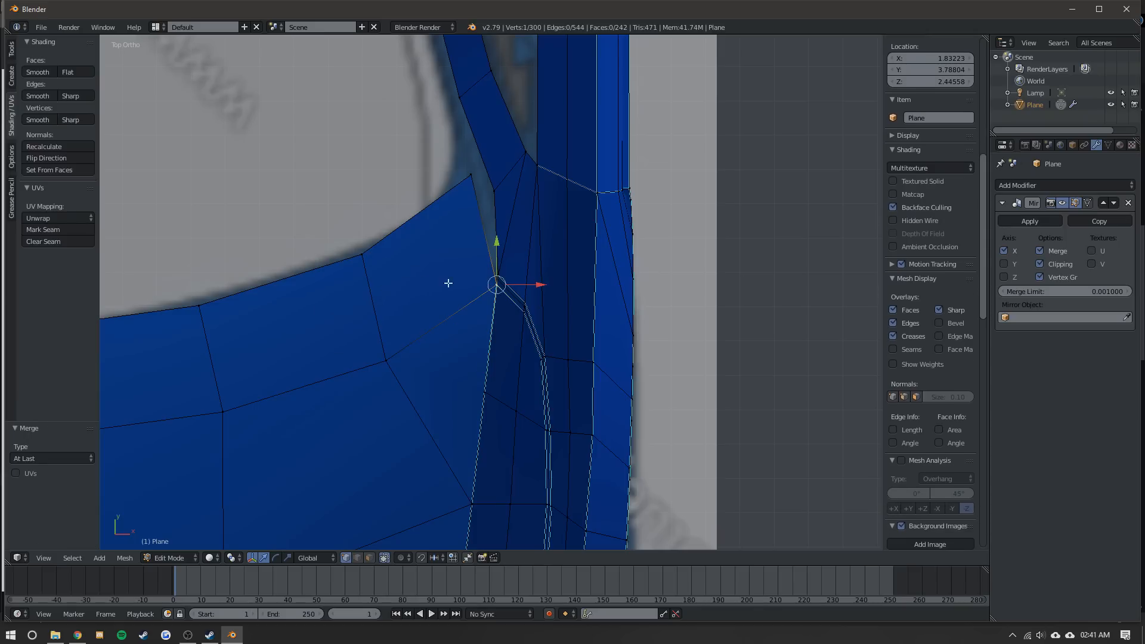
# - Mark the edge path between the bonnet and the new windscreen-base strip as sharp and check the shading
pyautogui.scroll(-3, 374, 308)
pyautogui.keyDown('shift'); pyautogui.moveTo(174, 387); pyautogui.dragTo(287, 355, button='middle'); pyautogui.keyUp('shift')
pyautogui.keyDown('ctrl'); pyautogui.rightClick(286, 354); pyautogui.keyUp('ctrl')
pyautogui.hotkey('ctrl', 'e')
pyautogui.click(220, 341)
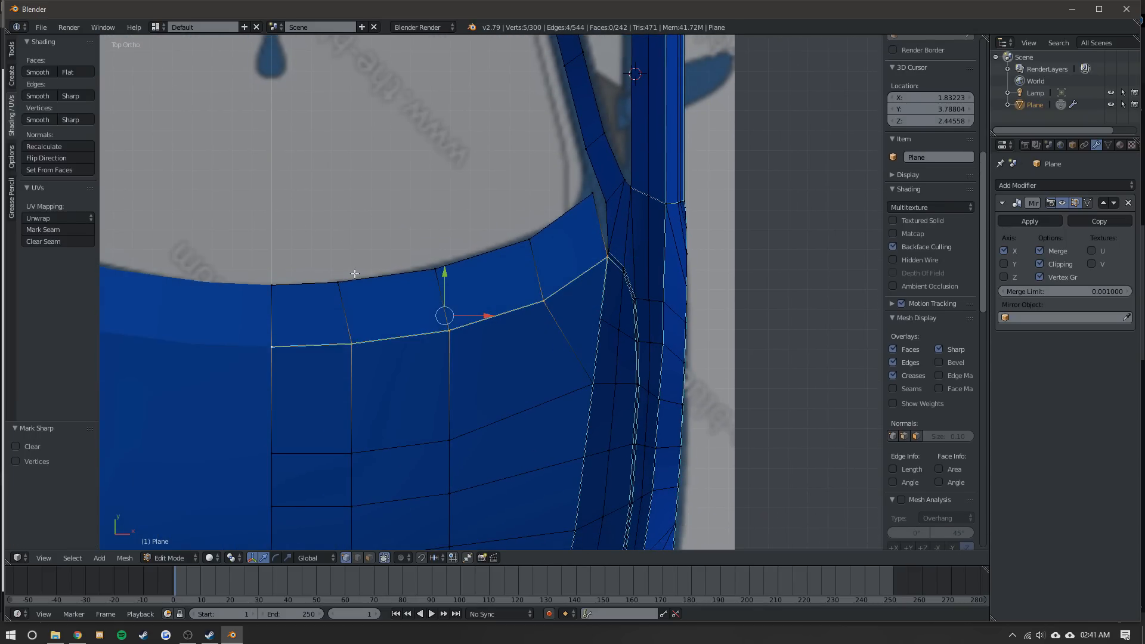
pyautogui.scroll(-3, 506, 271)
pyautogui.press('Tab')
pyautogui.scroll(-1, 545, 271)
pyautogui.scroll(3, 539, 277)
pyautogui.press('Tab')
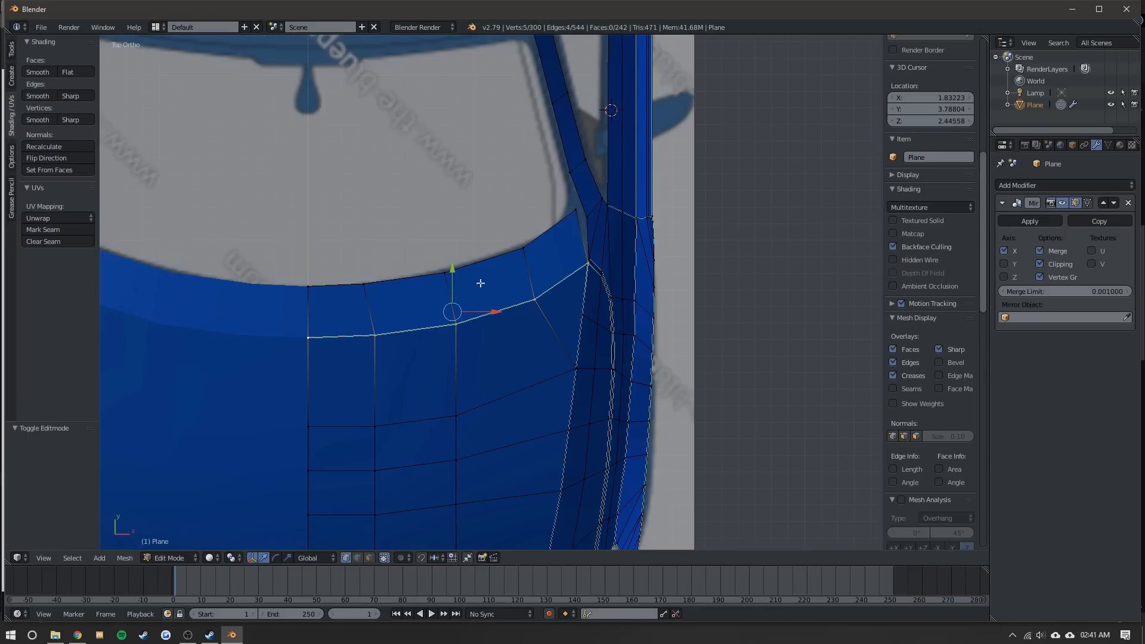
# - Select the windscreen-base strip's rear edge path in wireframe, shift it slightly along Z in side view and check the body
pyautogui.moveTo(482, 283); pyautogui.dragTo(331, 203, button='middle')
pyautogui.scroll(-2, 498, 280)
pyautogui.press('z')
pyautogui.rightClick(511, 310)
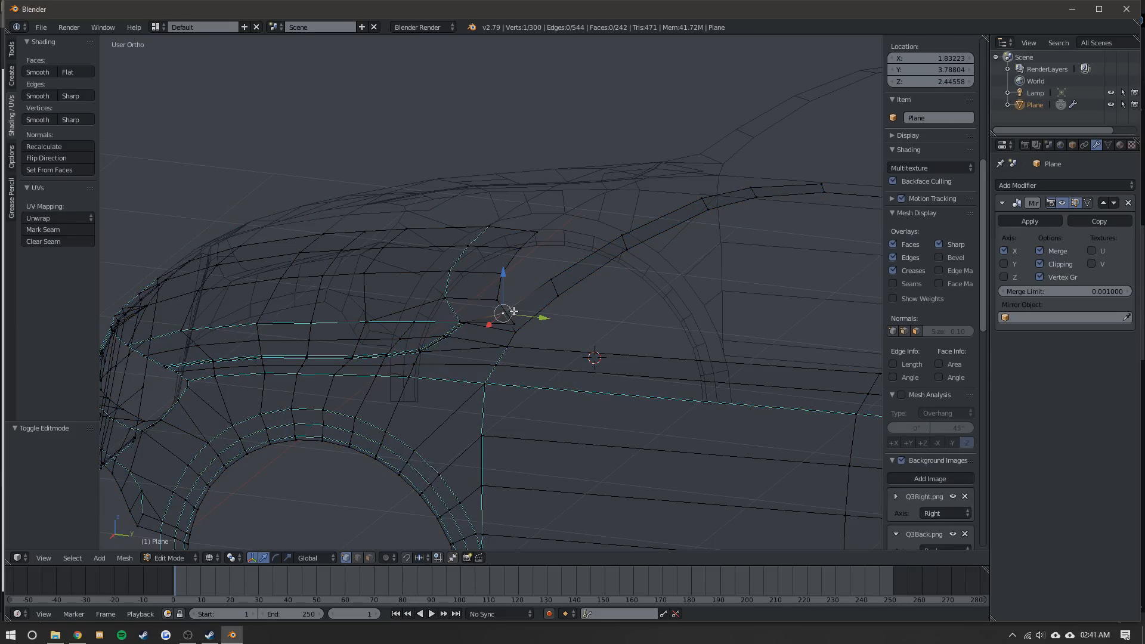
pyautogui.keyDown('ctrl'); pyautogui.rightClick(541, 229); pyautogui.keyUp('ctrl')
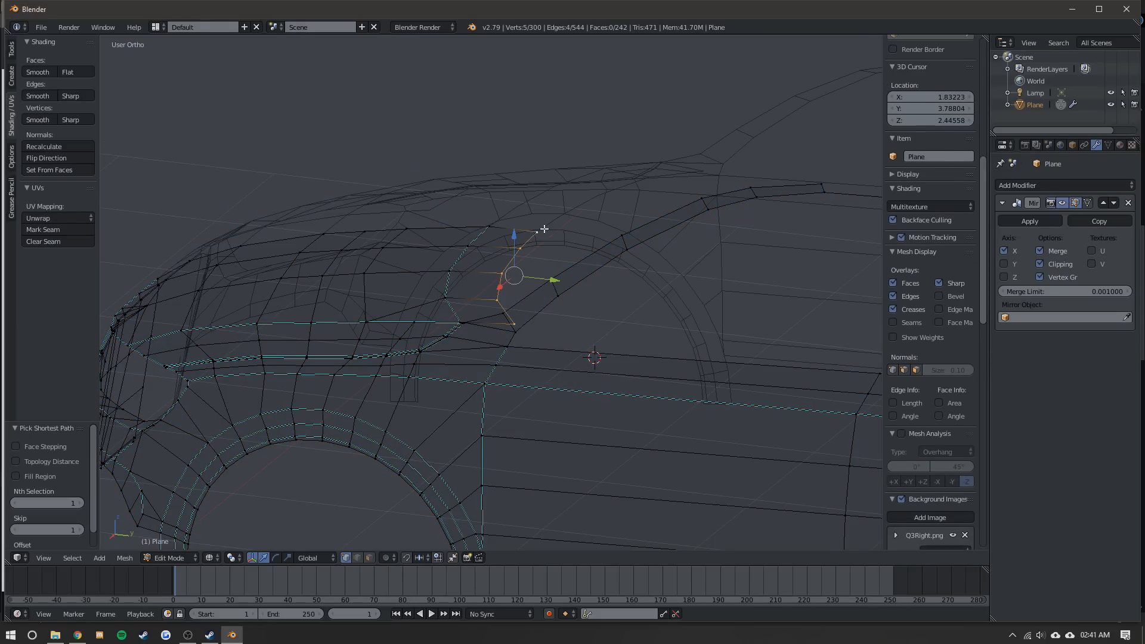
pyautogui.press('z')
pyautogui.press('KP_3')
pyautogui.moveTo(500, 239); pyautogui.dragTo(504, 251)
pyautogui.moveTo(504, 250); pyautogui.dragTo(572, 312, button='middle')
pyautogui.press('Tab')
pyautogui.scroll(-5, 529, 295)
pyautogui.press('Tab')
pyautogui.scroll(5, 517, 281)
# - Fill the gap between the windscreen-base strip and the A-pillar with a face, and raise the strip's outer corner vertex 0.048 along Z
pyautogui.rightClick(540, 284)
pyautogui.keyDown('ctrl'); pyautogui.rightClick(543, 273); pyautogui.keyUp('ctrl')
pyautogui.press('f')
pyautogui.press('KP_3')
pyautogui.rightClick(499, 275)
pyautogui.moveTo(498, 274)
pyautogui.mouseDown(button='middle')
pyautogui.moveTo(505, 282)
pyautogui.moveTo(504, 254)
pyautogui.mouseUp(button='middle')
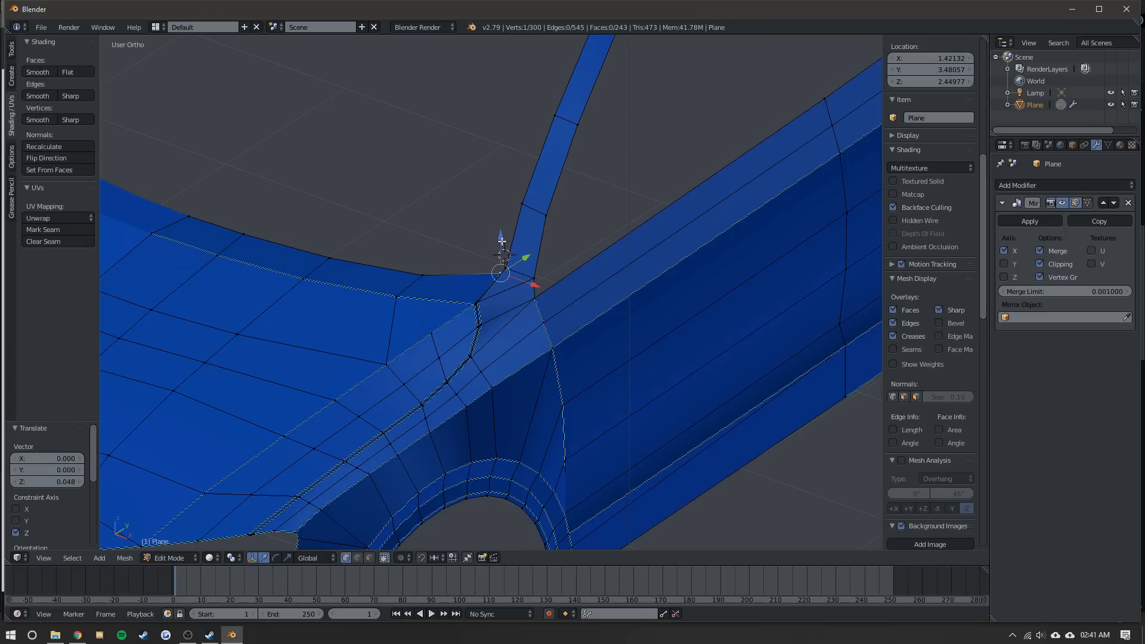
# - Inspect the mirrored body around the bonnet, windscreen base and A-pillar from several angles in Object Mode
pyautogui.press('Tab')
pyautogui.scroll(-6, 448, 265)
pyautogui.moveTo(448, 260); pyautogui.dragTo(444, 254, button='middle')
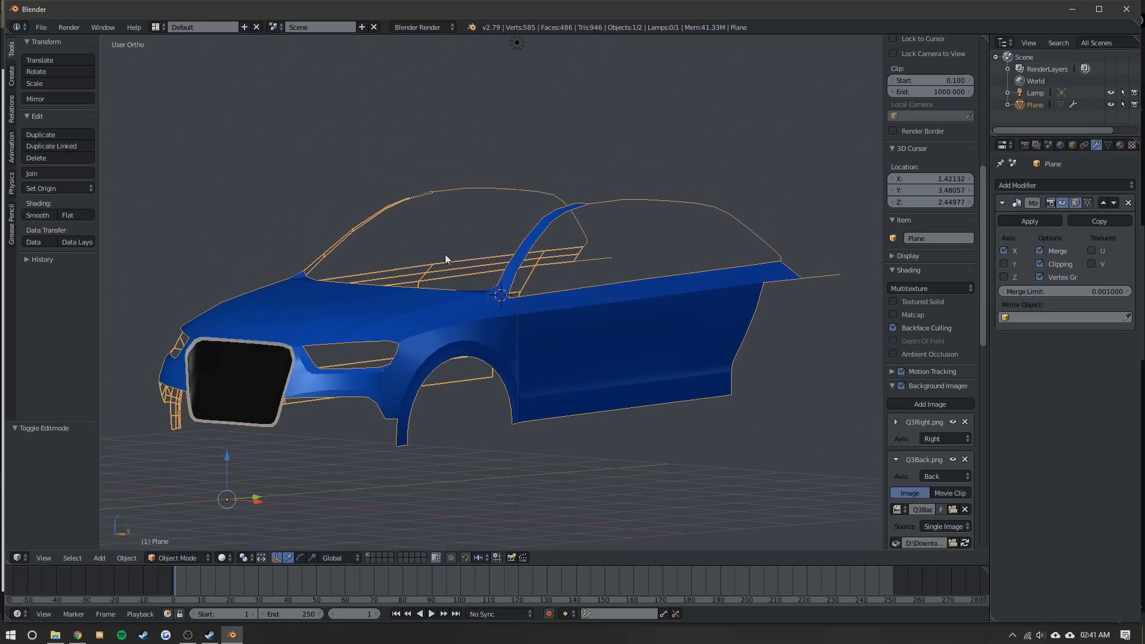
pyautogui.scroll(5, 386, 330)
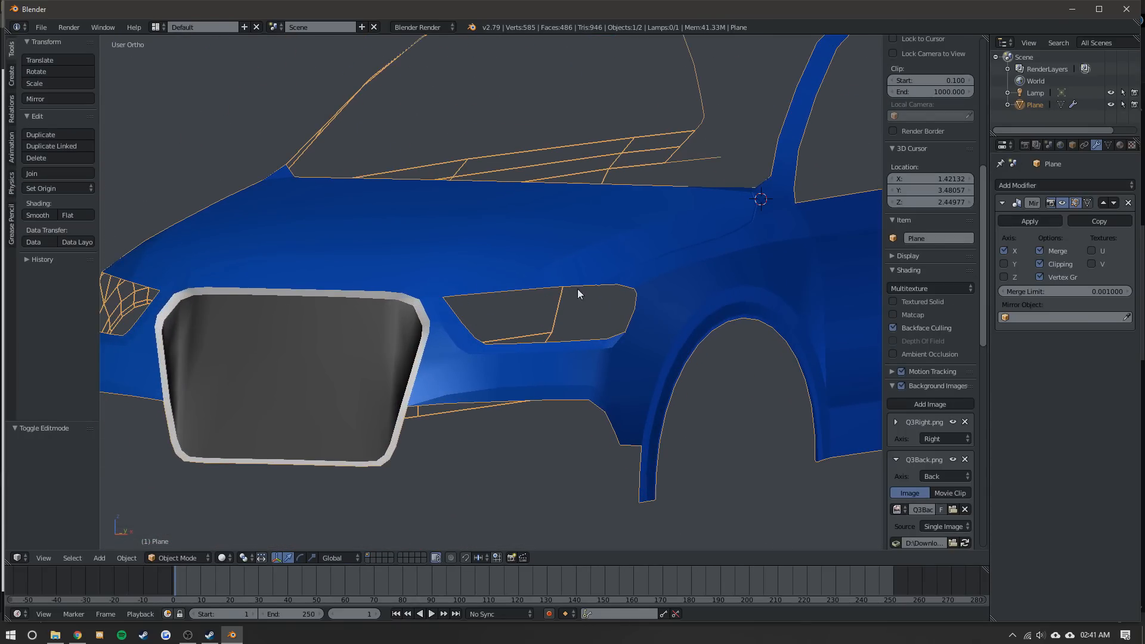
pyautogui.scroll(3, 577, 289)
pyautogui.scroll(-5, 620, 279)
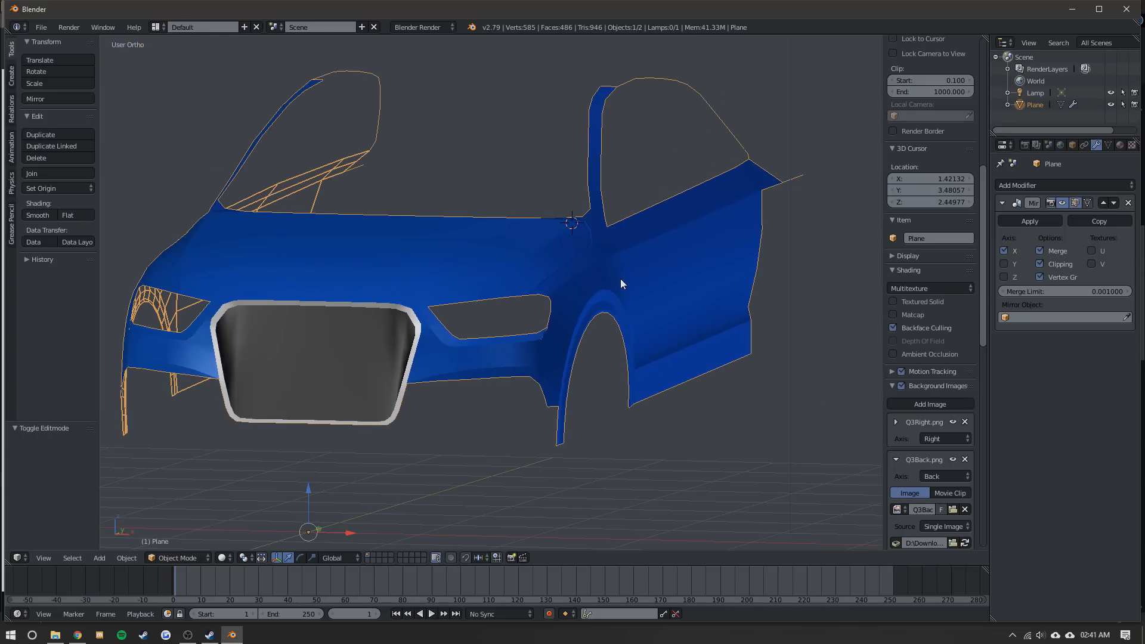
pyautogui.moveTo(671, 223); pyautogui.dragTo(599, 241, button='middle')
pyautogui.scroll(-2, 600, 241)
pyautogui.scroll(1, 585, 248)
pyautogui.moveTo(470, 241); pyautogui.dragTo(501, 295, button='middle')
# - Select the row of faces forming the windscreen-base strip behind the bonnet, using face selection in Edit Mode
pyautogui.press('Tab')
pyautogui.click(369, 557)
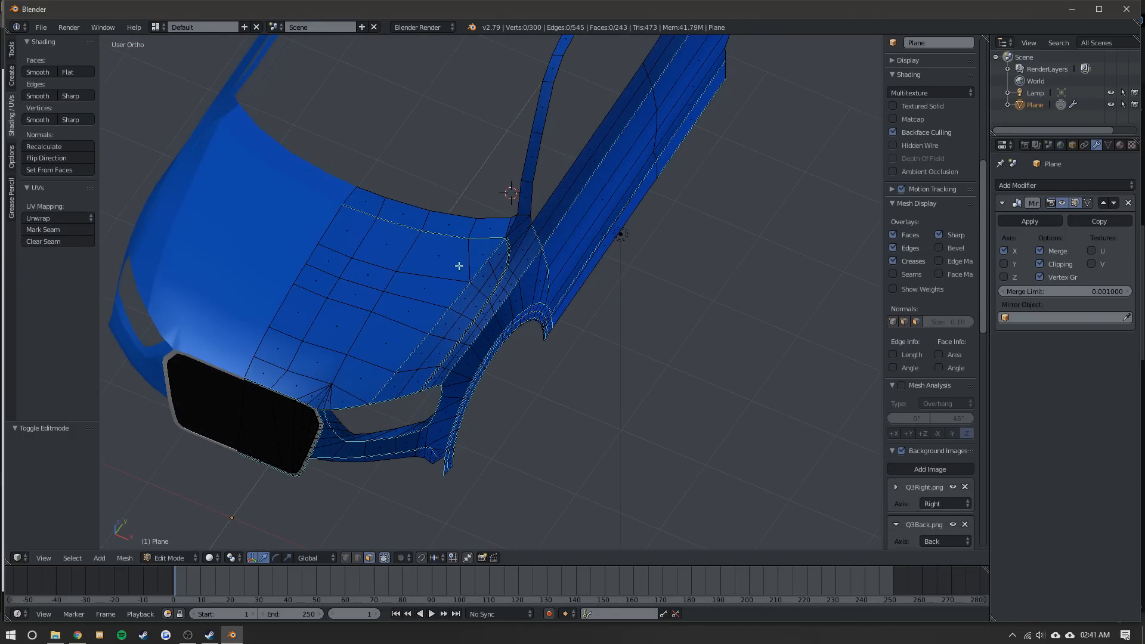
pyautogui.rightClick(496, 224)
pyautogui.rightClick(511, 218)
pyautogui.keyDown('ctrl'); pyautogui.rightClick(498, 226); pyautogui.keyUp('ctrl')
pyautogui.keyDown('ctrl'); pyautogui.rightClick(356, 200); pyautogui.keyUp('ctrl')
pyautogui.moveTo(391, 240); pyautogui.dragTo(388, 184, button='middle')
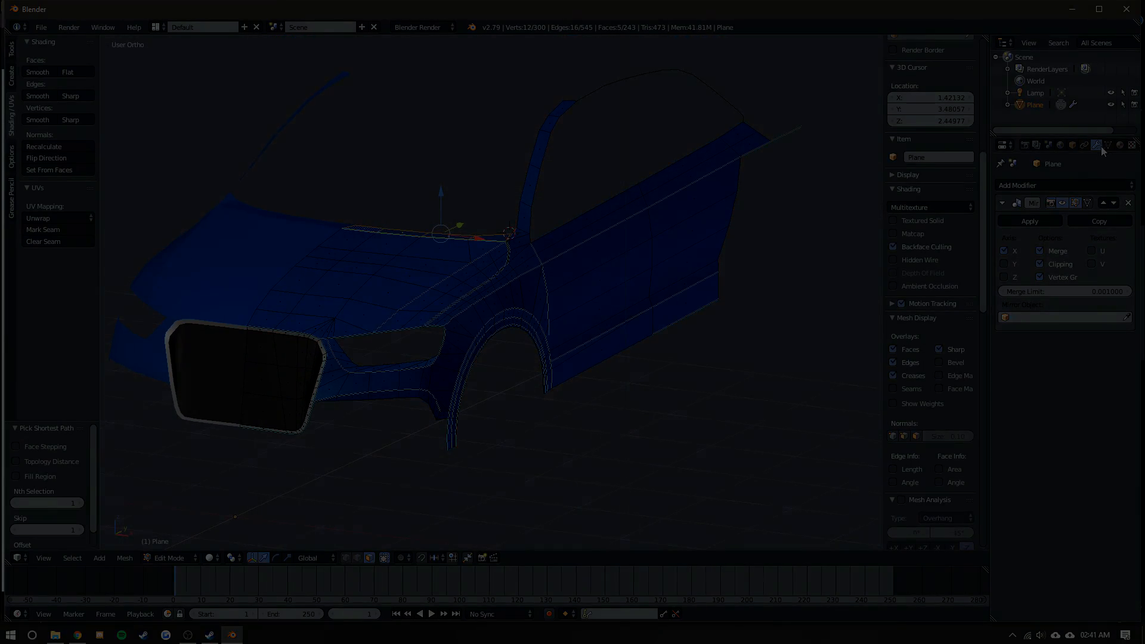